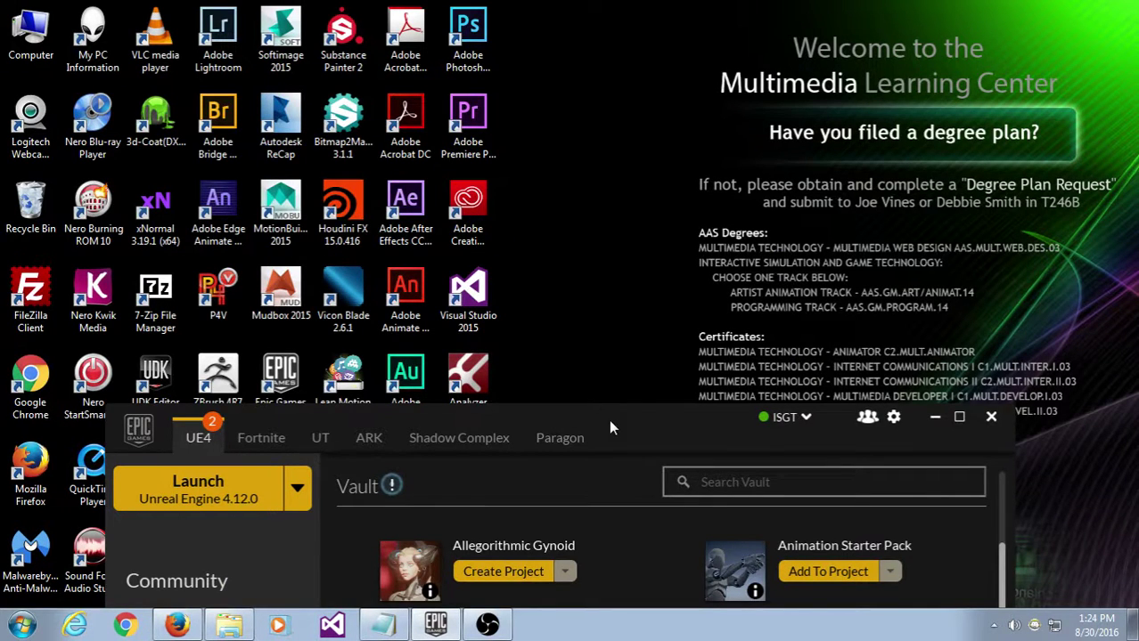
# Step: Move the Epic Games Launcher window slightly upward
pyautogui.moveTo(608, 420); pyautogui.dragTo(605, 403)
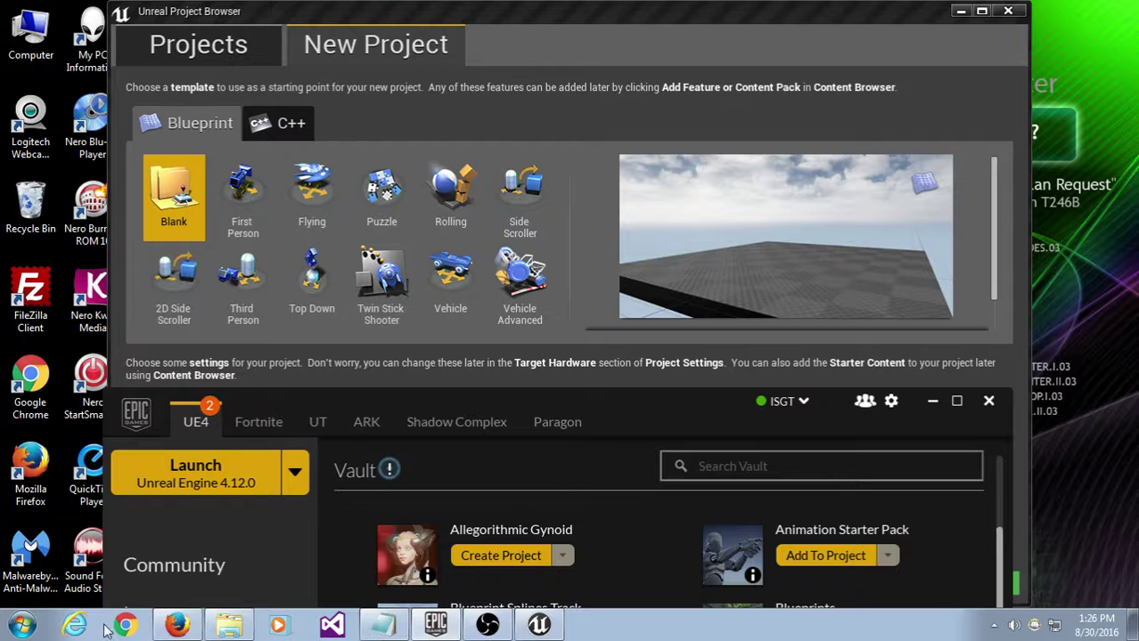
# Step: Open google.com in a new Firefox tab and dismiss the promo popup
pyautogui.click(176, 626)
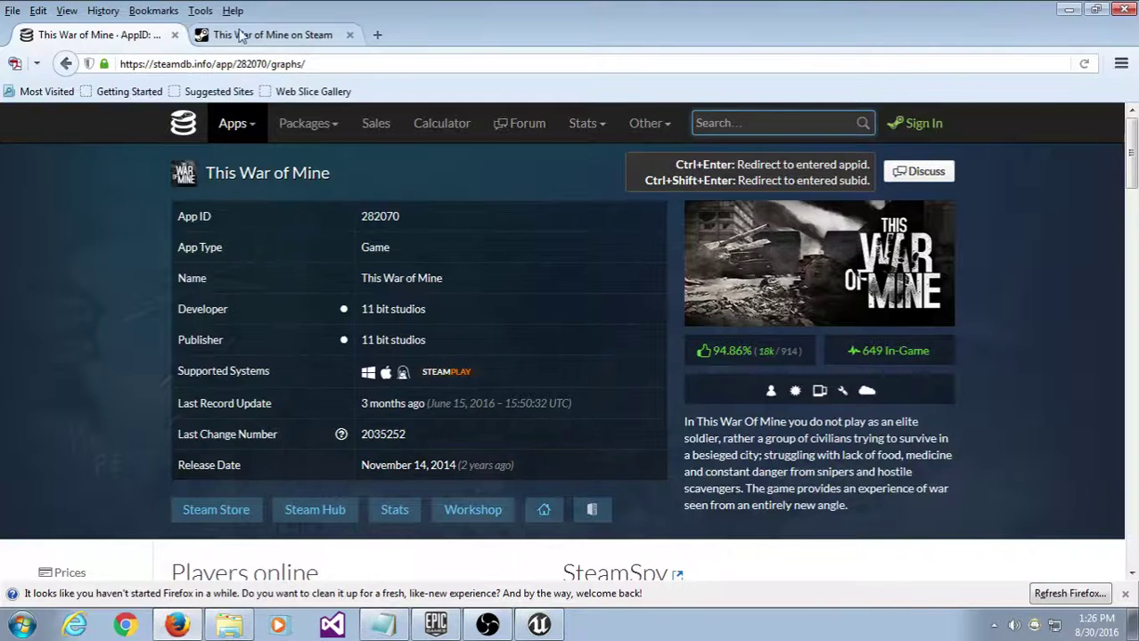
pyautogui.click(377, 35)
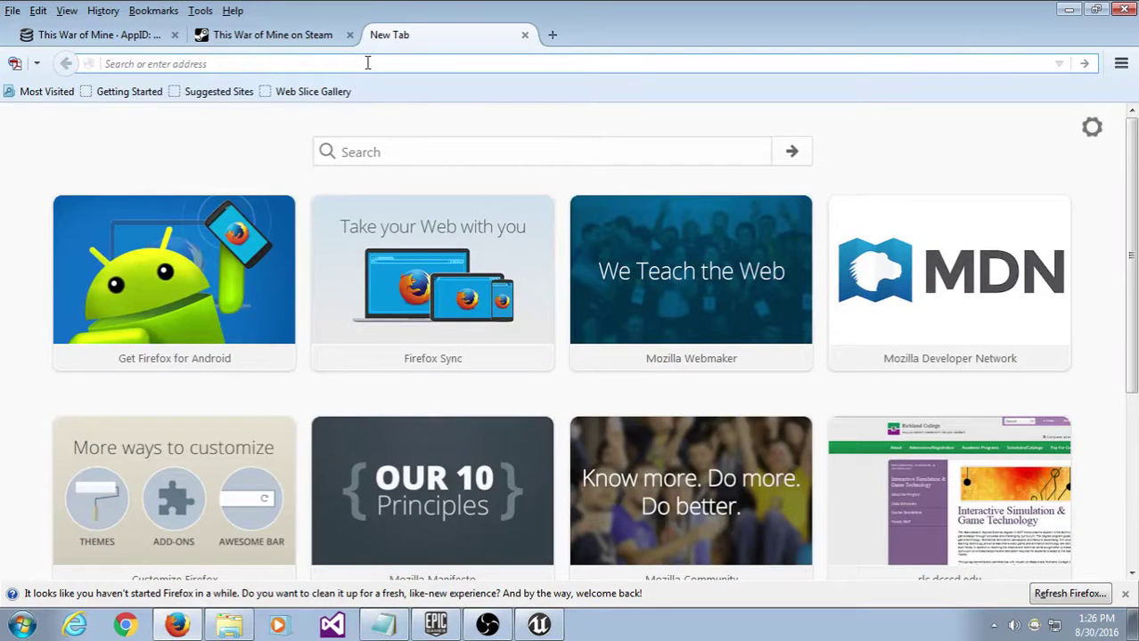
pyautogui.write('google.com')
pyautogui.press('Return')
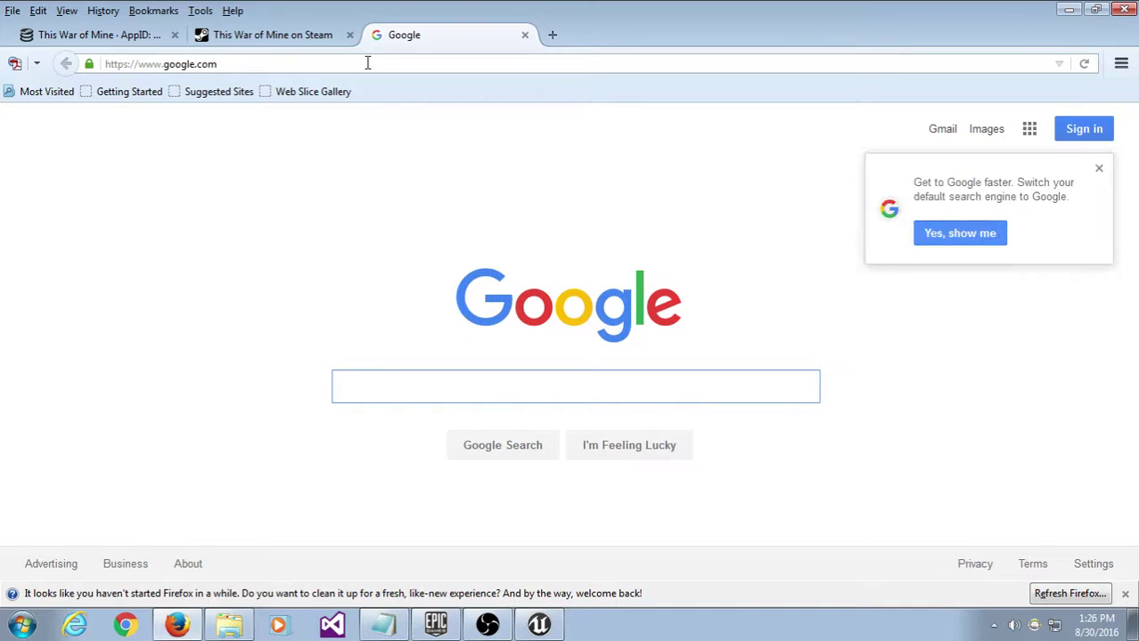
pyautogui.click(1099, 168)
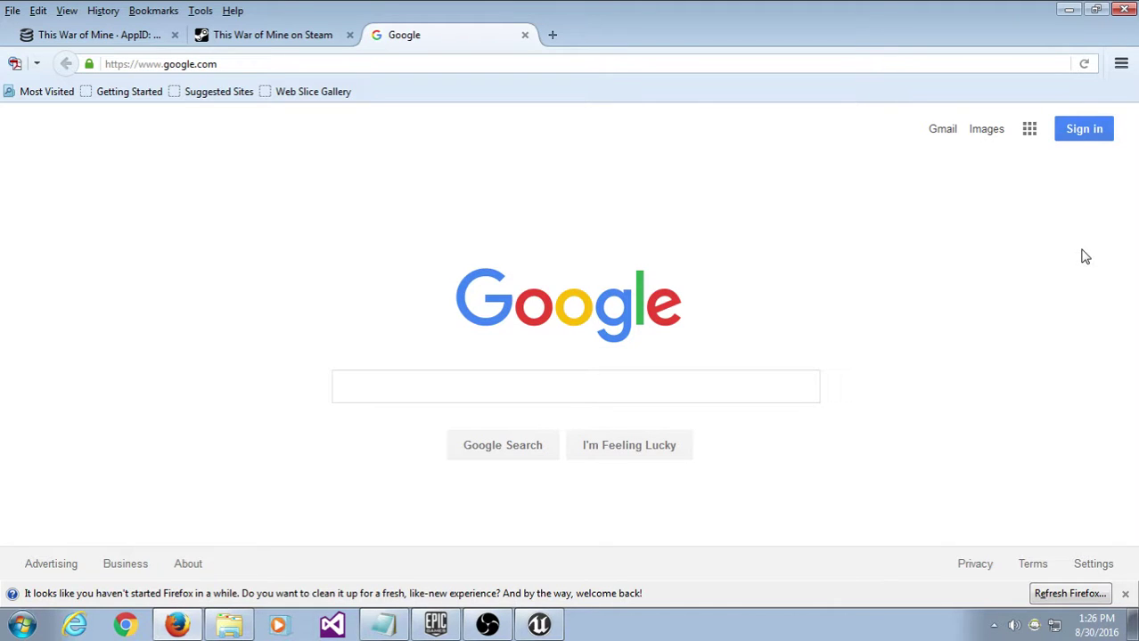
# Step: Load youtube.com from the address bar
pyautogui.click(474, 397)
pyautogui.click(311, 67)
pyautogui.write('youtube')
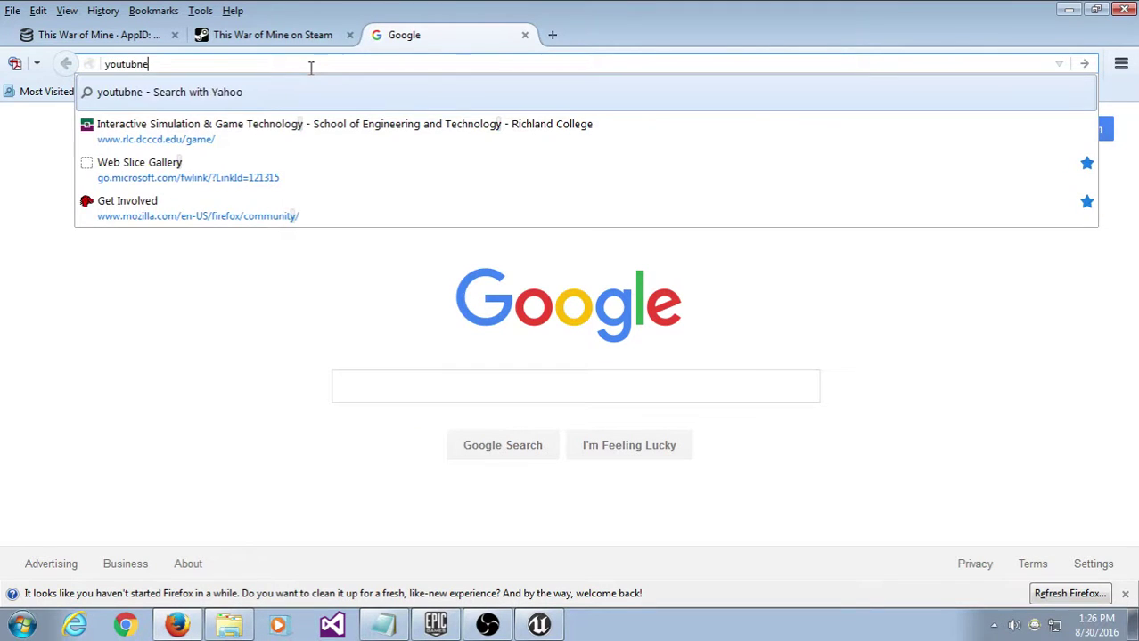
pyautogui.press('BackSpace')
pyautogui.press('BackSpace')
pyautogui.write('be.com')
pyautogui.press('Return')
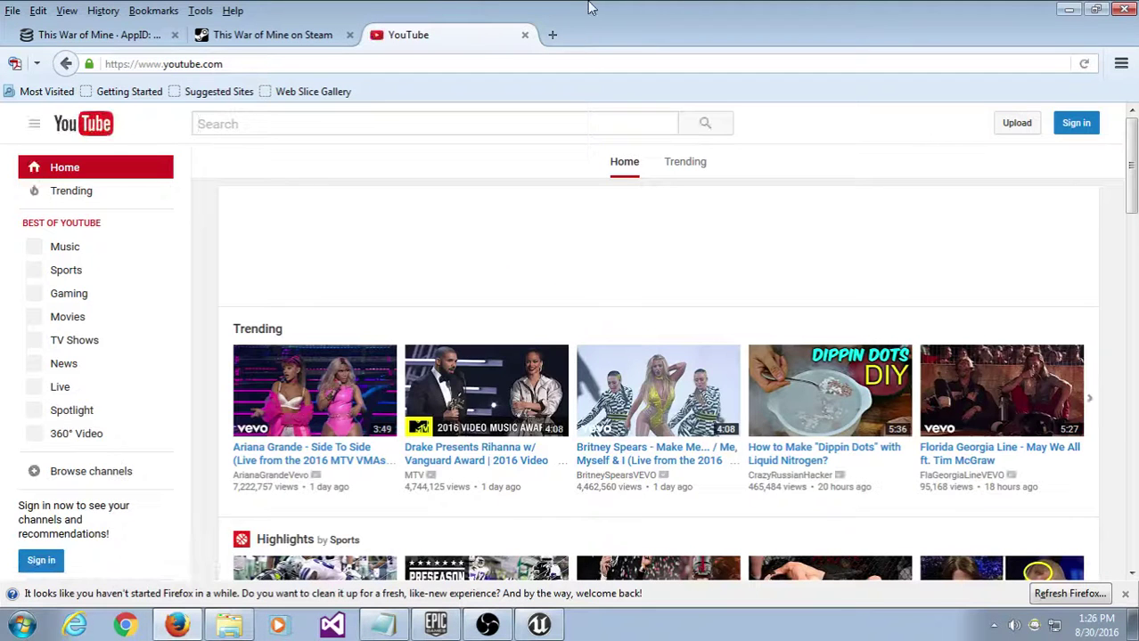
# Step: Shrink Firefox and bring the Epic Games Launcher forward, maximized
pyautogui.moveTo(595, 9); pyautogui.dragTo(650, 553)
pyautogui.moveTo(655, 455); pyautogui.dragTo(638, 107)
pyautogui.click(922, 84)
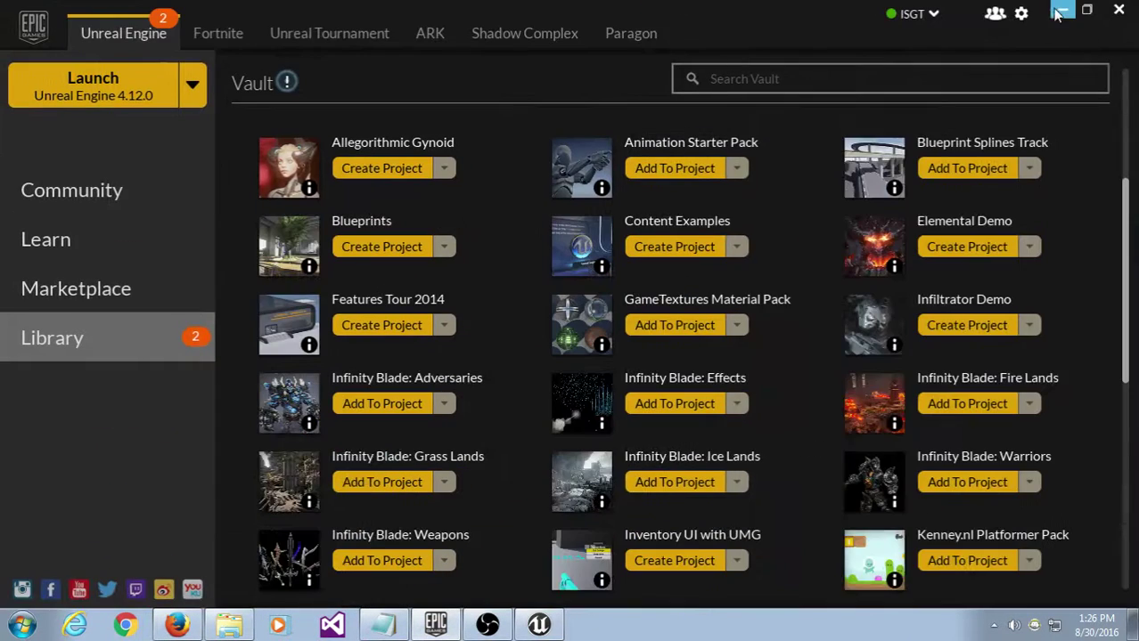
# Step: Cancel adding Infinity Blade: Ice Lands and maximize the Project Browser
pyautogui.click(674, 482)
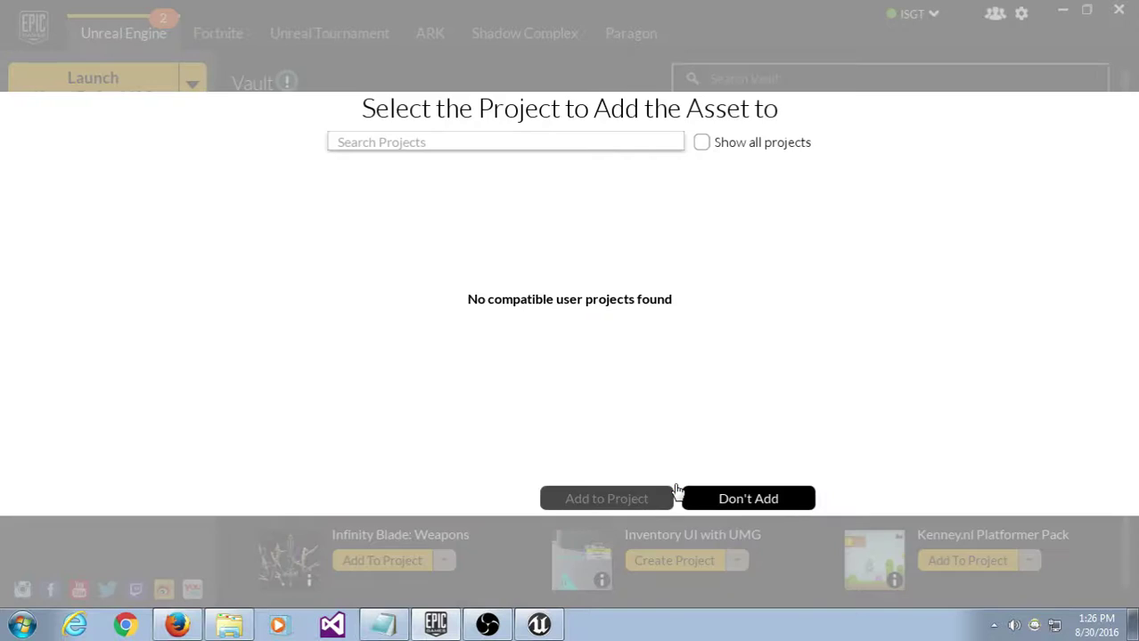
pyautogui.click(757, 497)
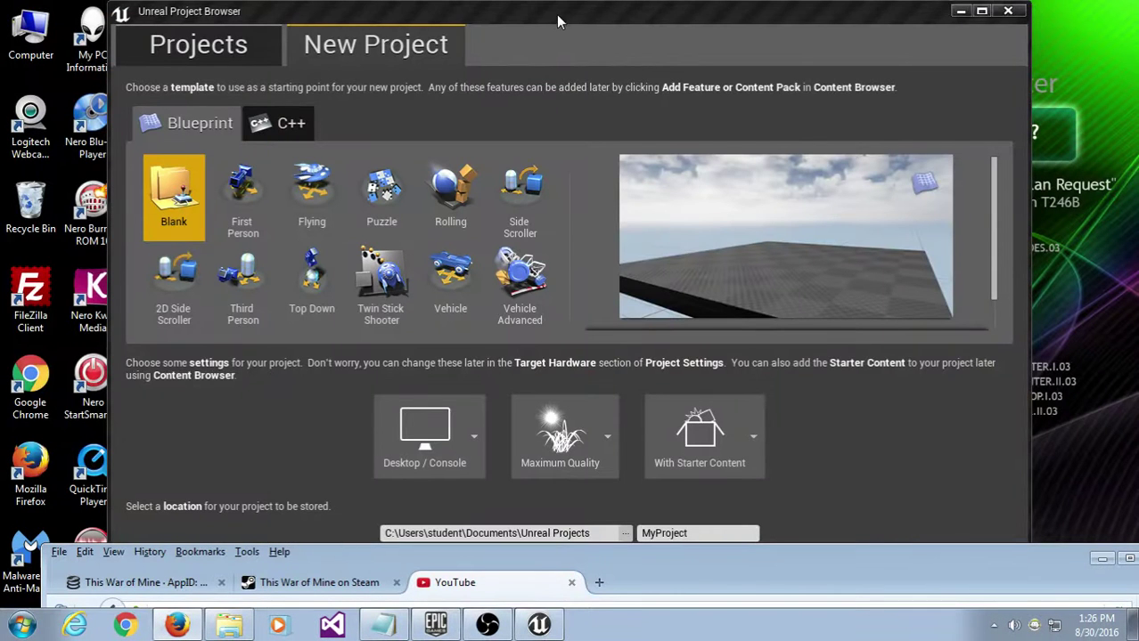
pyautogui.click(556, 14)
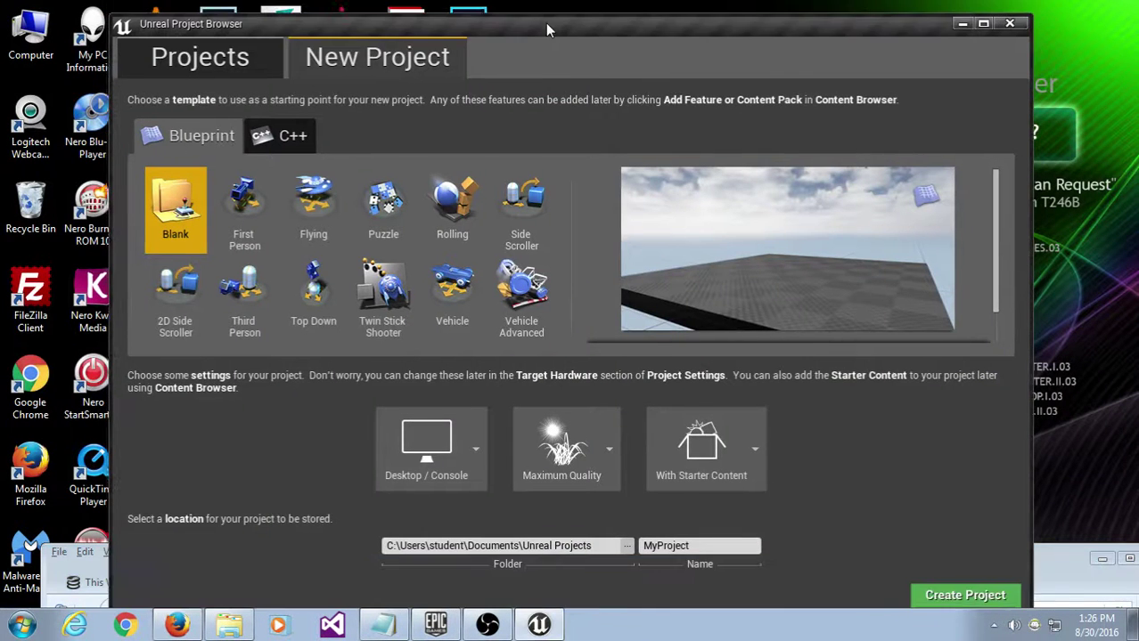
pyautogui.doubleClick(551, 30)
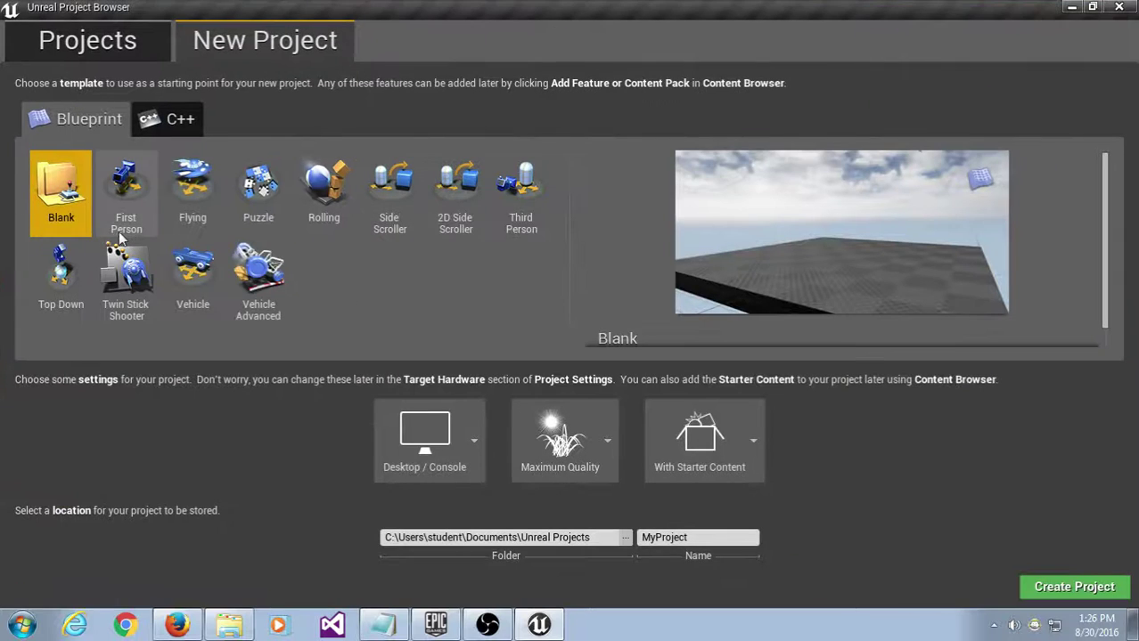
# Step: Create the MyProject Blueprint project from the Third Person template
pyautogui.click(531, 193)
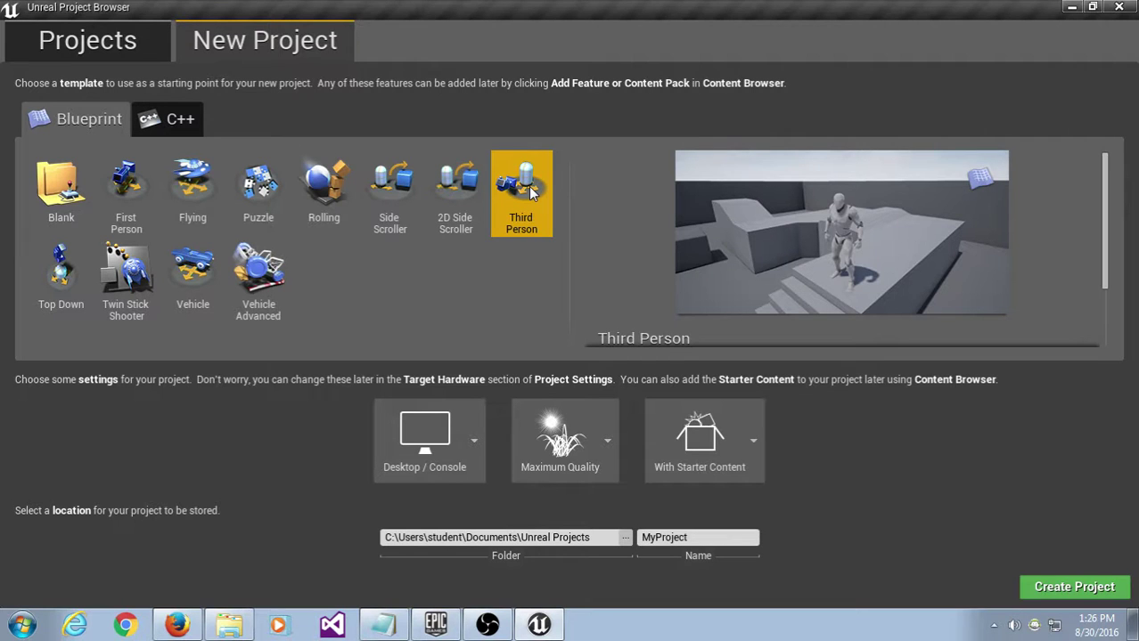
pyautogui.moveTo(592, 537); pyautogui.dragTo(359, 539)
pyautogui.click(388, 539)
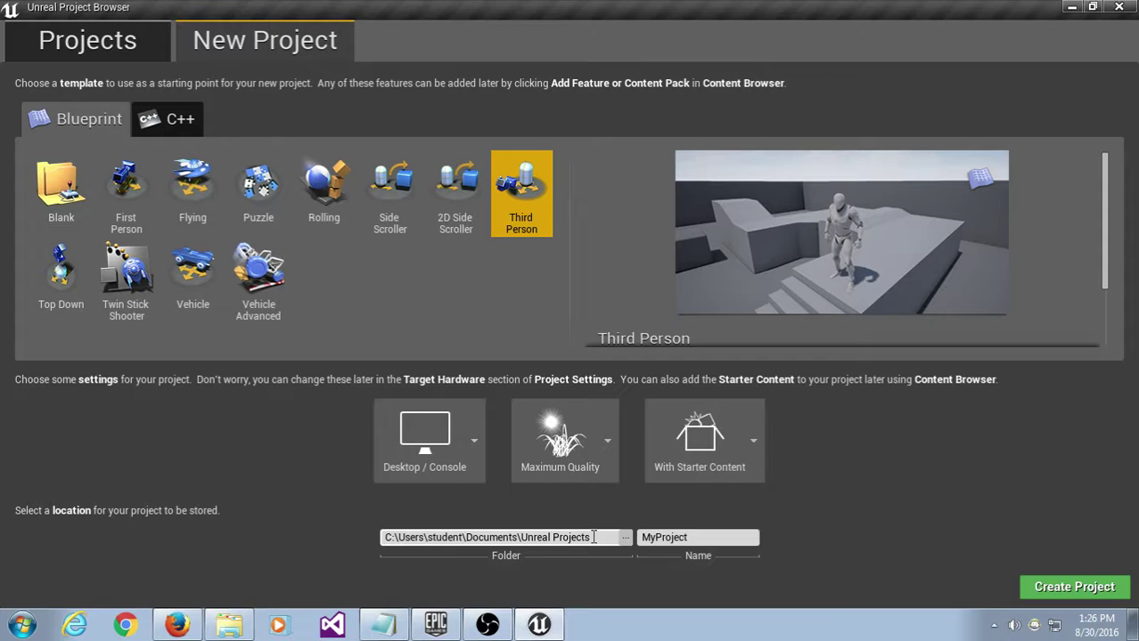
pyautogui.press('Tab')
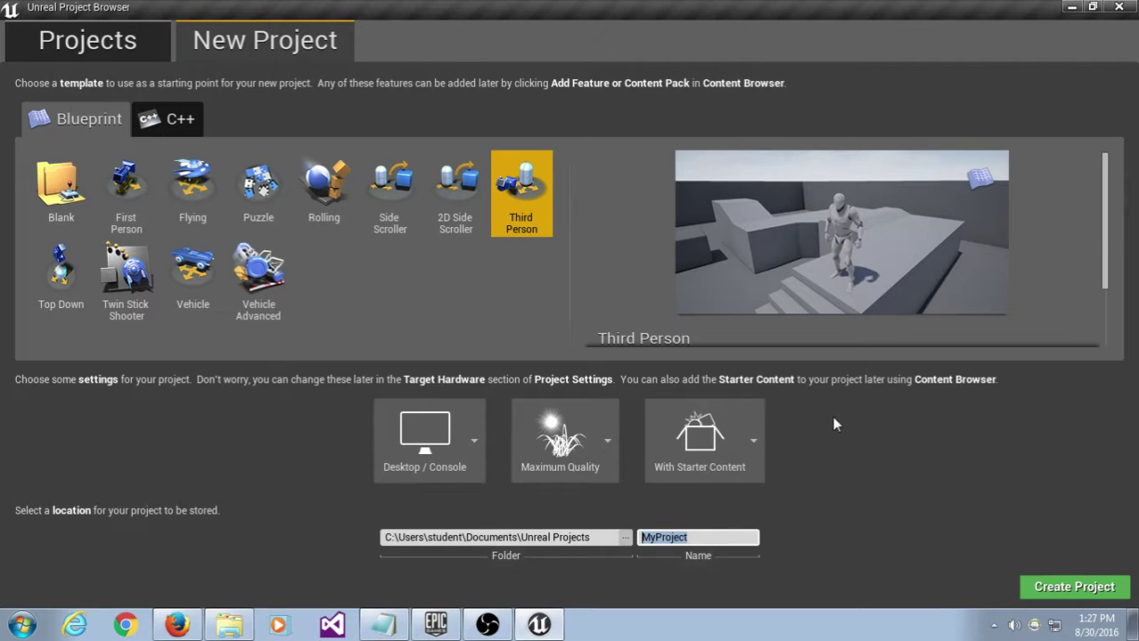
pyautogui.click(1072, 588)
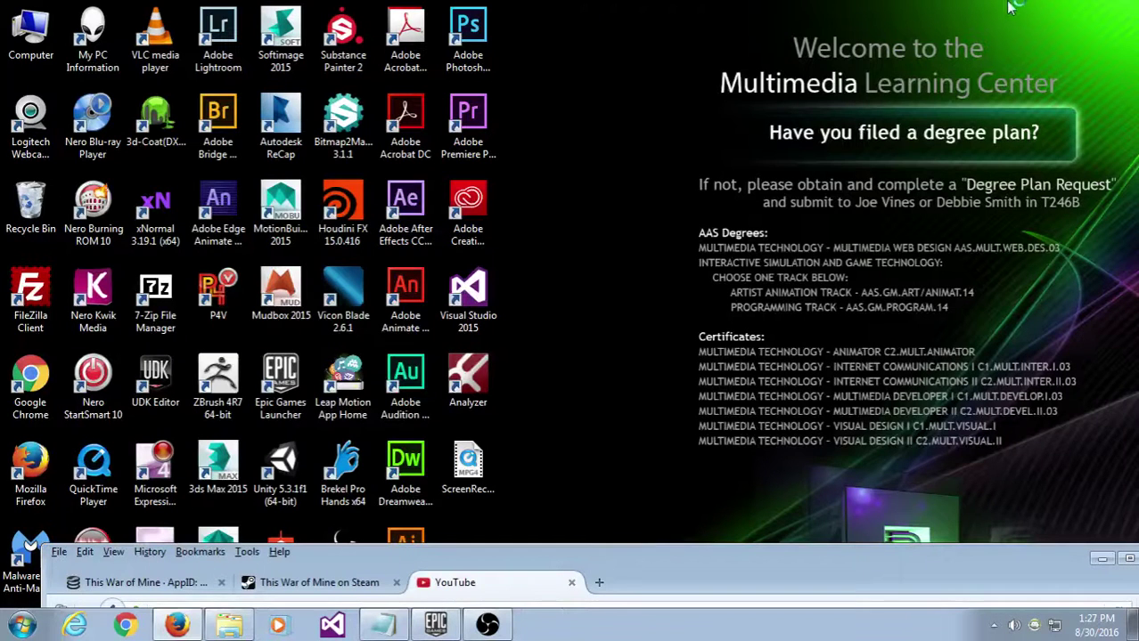
# Step: Maximize Firefox and search YouTube for 'castle crashers'
pyautogui.moveTo(646, 567); pyautogui.dragTo(543, 2)
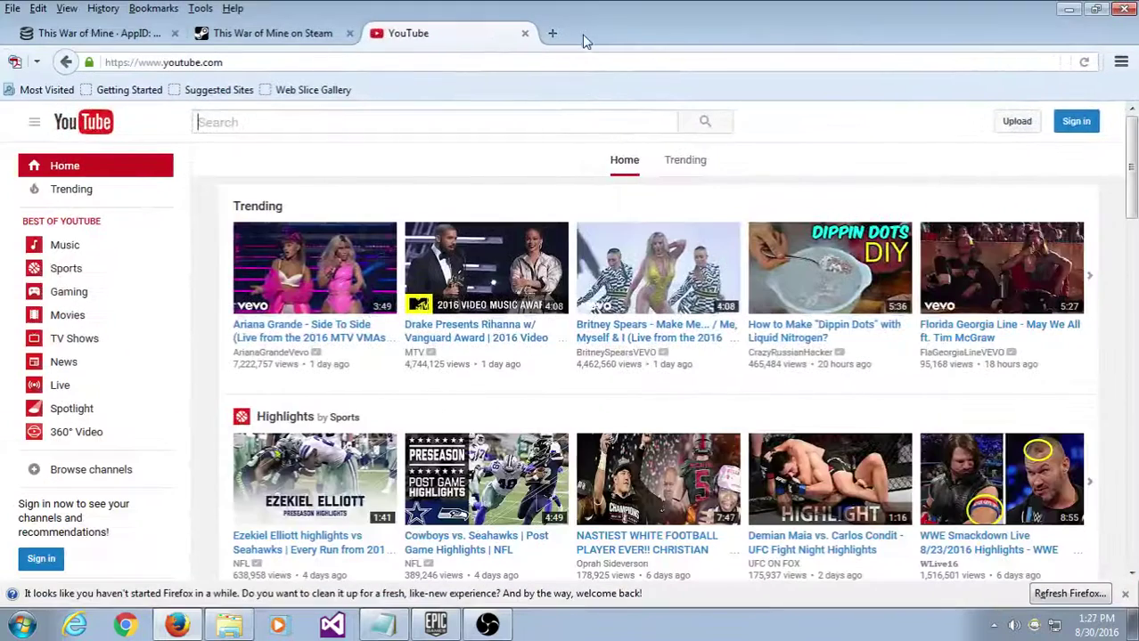
pyautogui.click(259, 62)
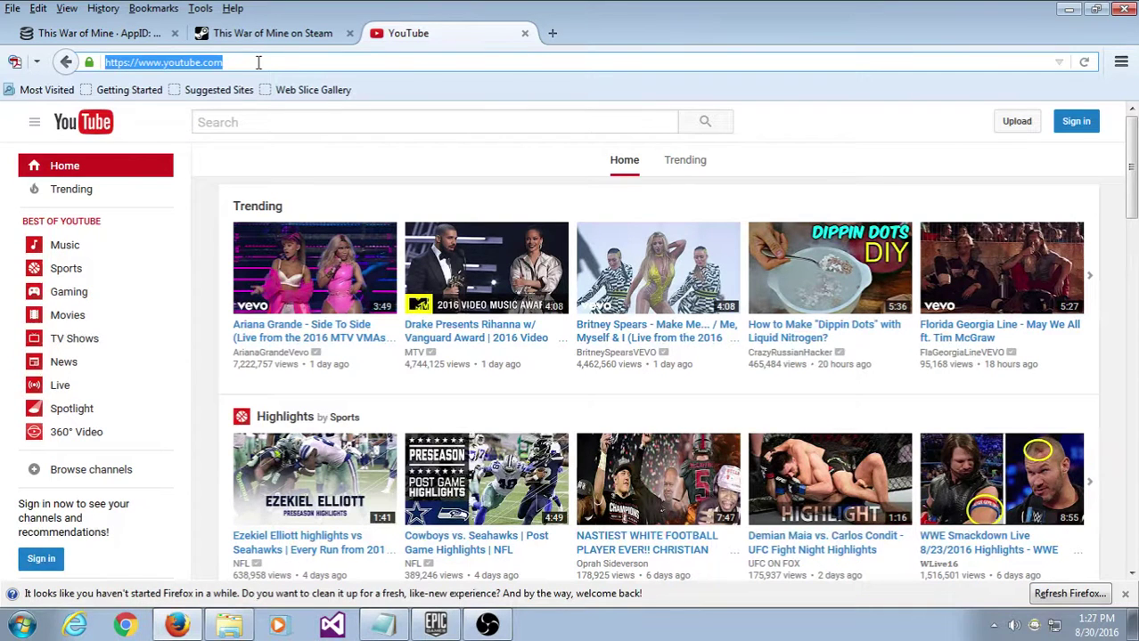
pyautogui.click(467, 113)
pyautogui.write('cals')
pyautogui.press('BackSpace')
pyautogui.press('BackSpace')
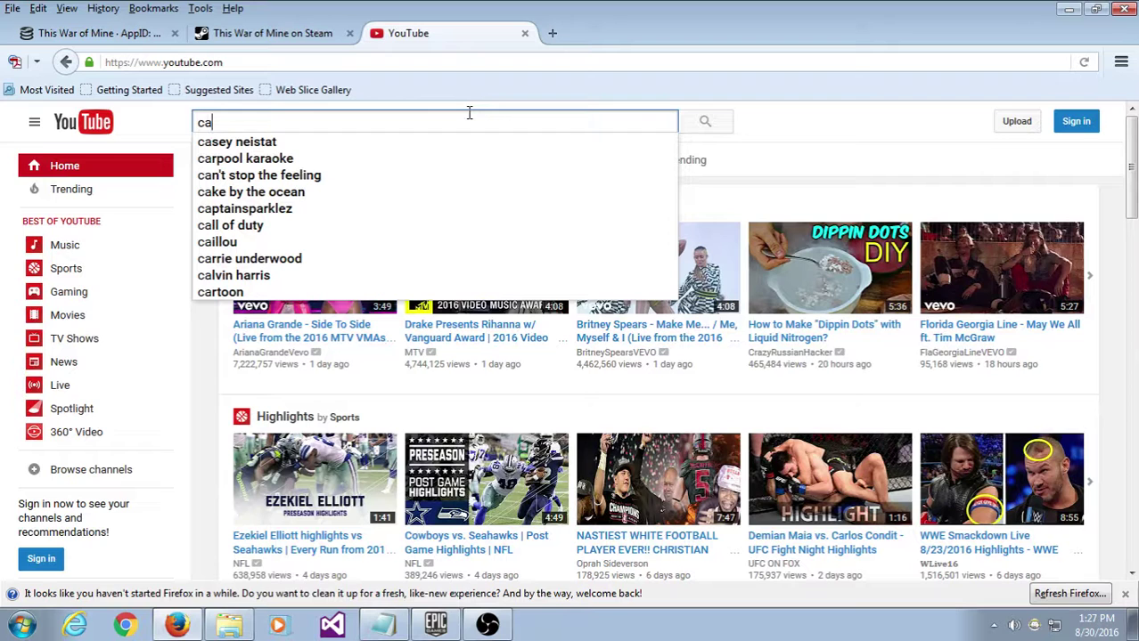
pyautogui.write('stle crashers')
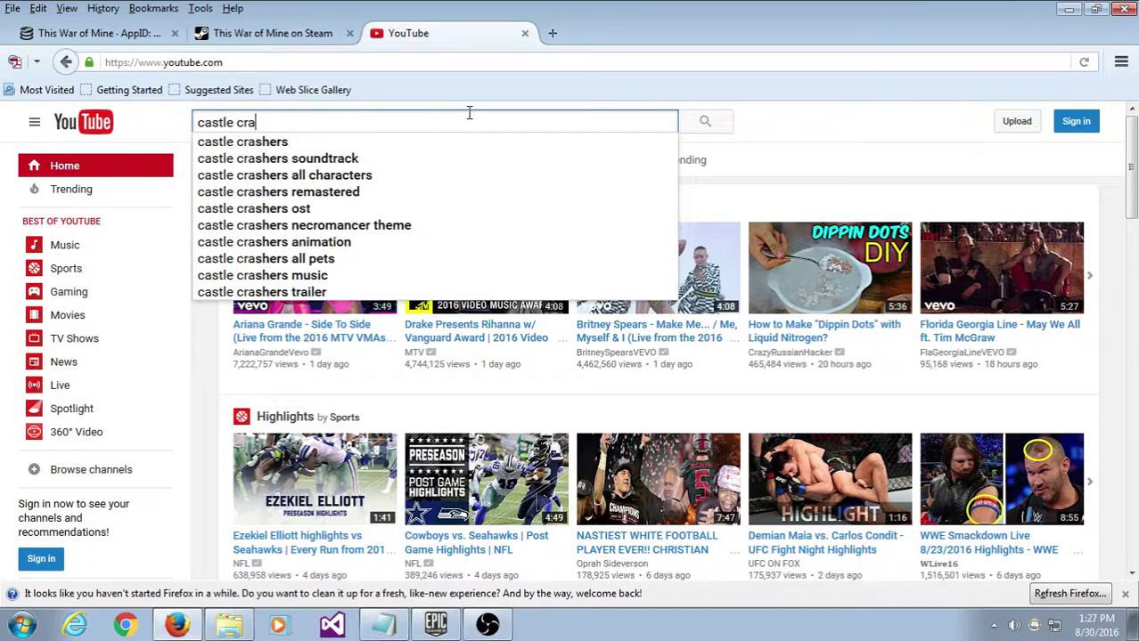
pyautogui.press('Return')
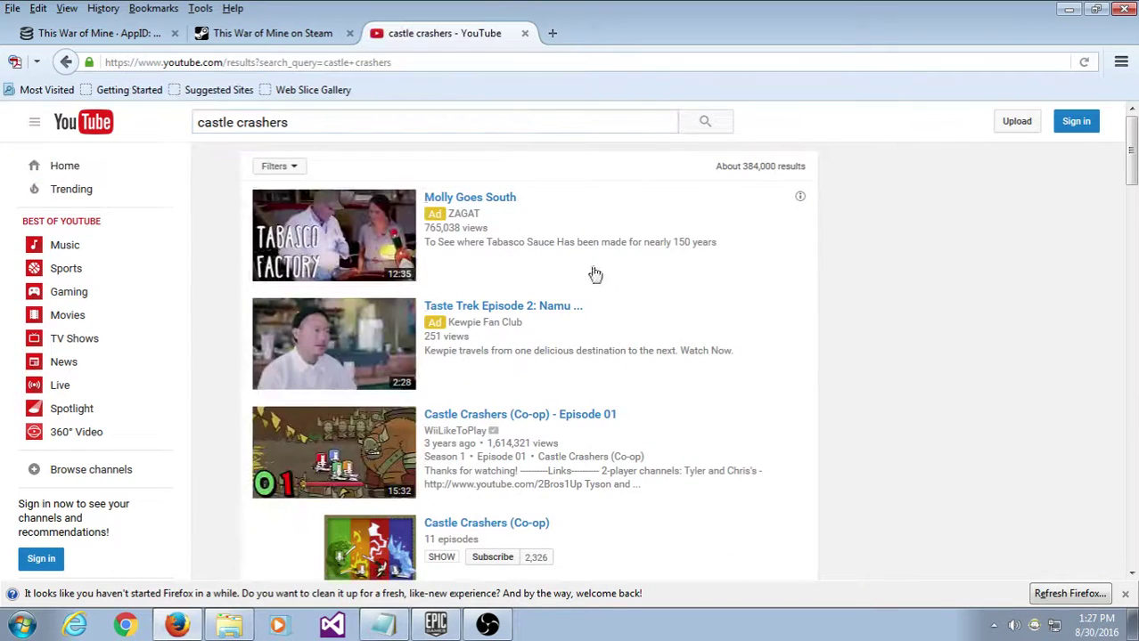
# Step: Play Castle Crashers (Co-op) - Episode 01 from 1:17, close the ad, and minimize Firefox
pyautogui.scroll(-3, 686, 308)
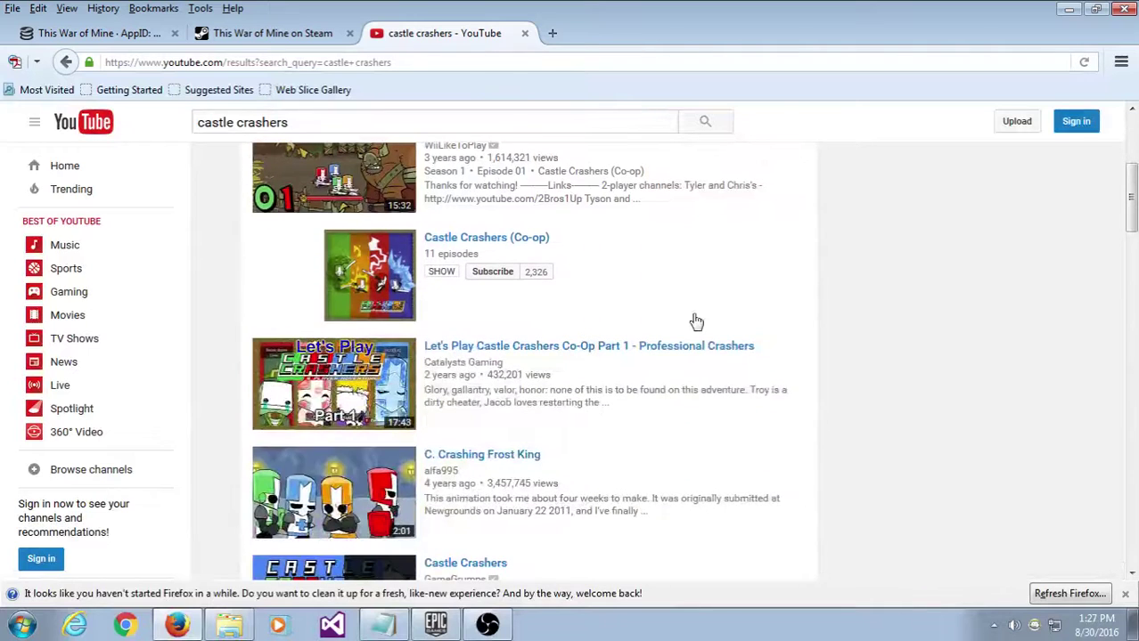
pyautogui.scroll(3, 700, 322)
pyautogui.scroll(-2, 706, 329)
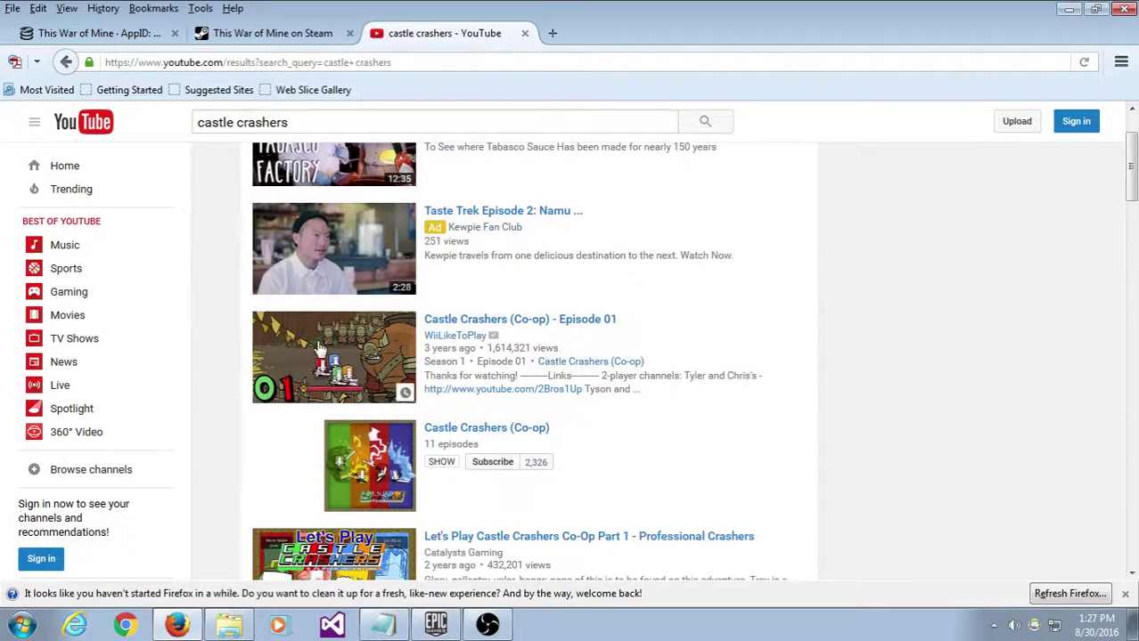
pyautogui.click(315, 335)
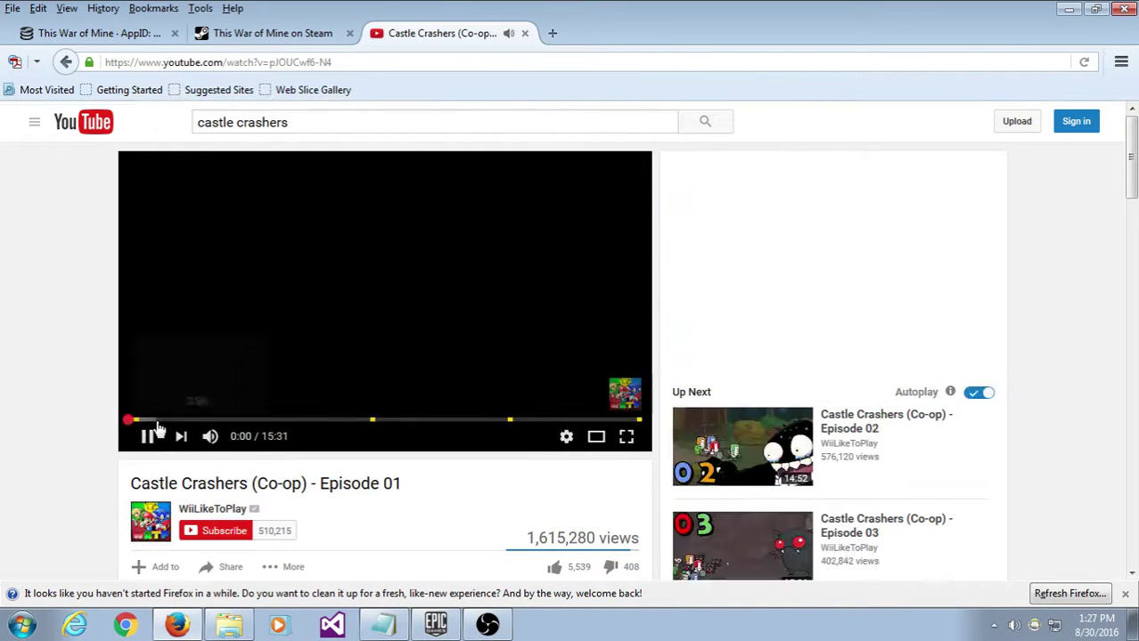
pyautogui.click(174, 418)
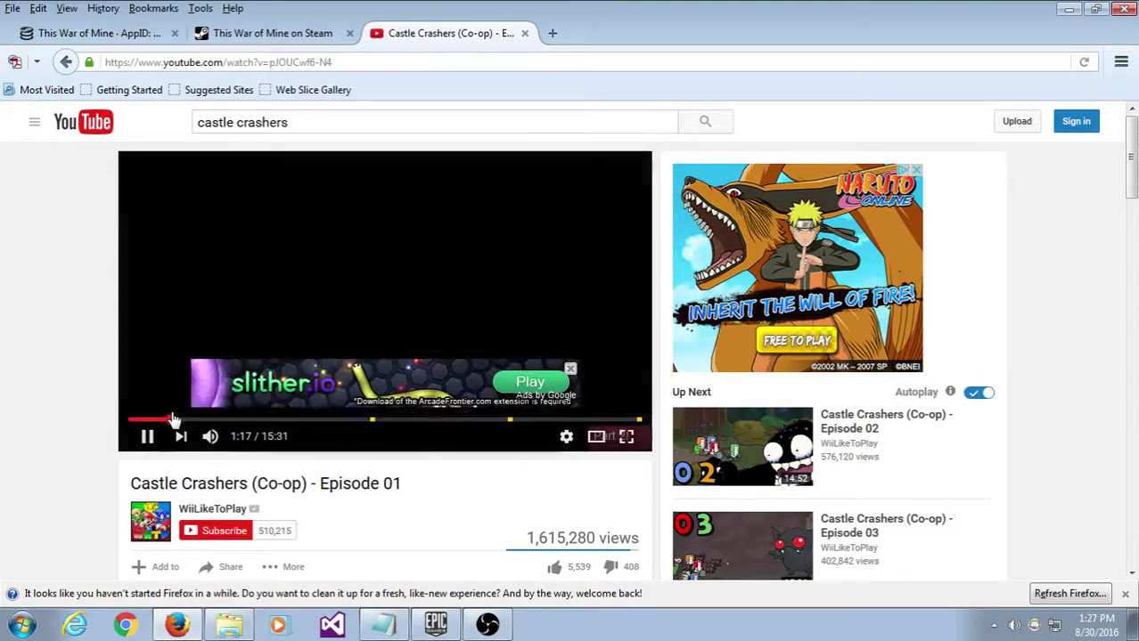
pyautogui.click(570, 369)
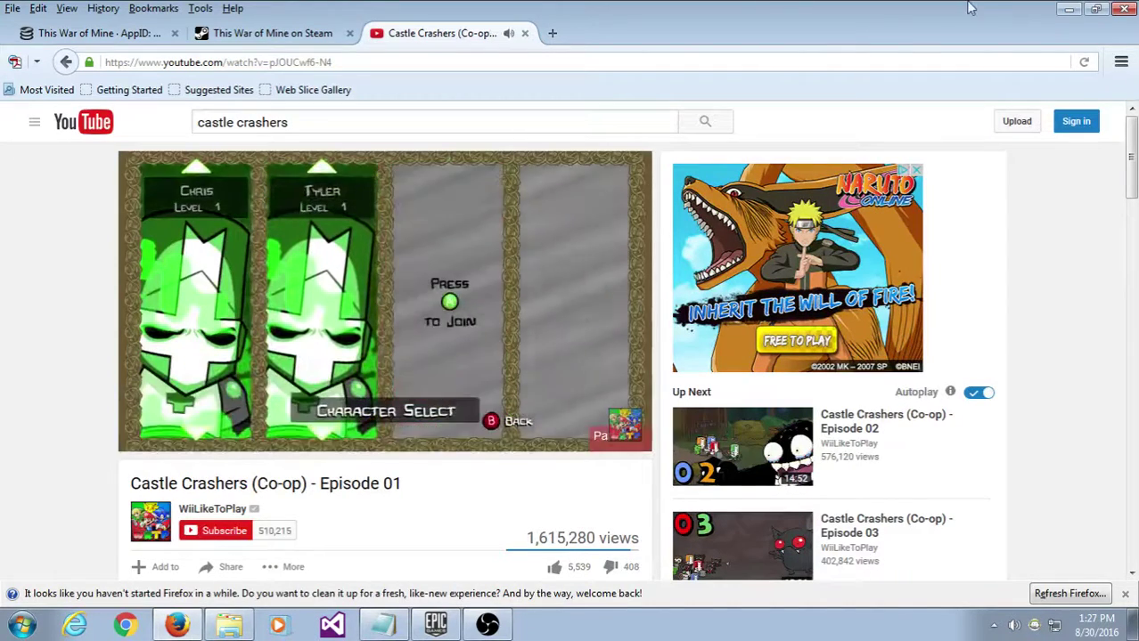
pyautogui.click(1065, 9)
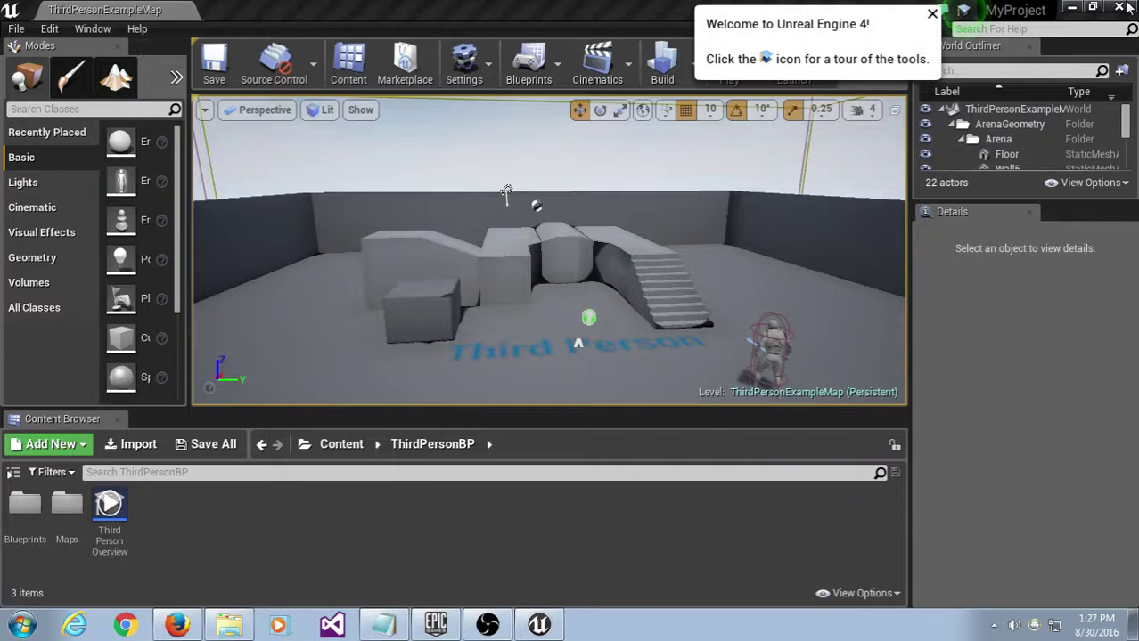
# Step: Minimize Unreal Editor and restore Firefox with the Castle Crashers video
pyautogui.click(1071, 7)
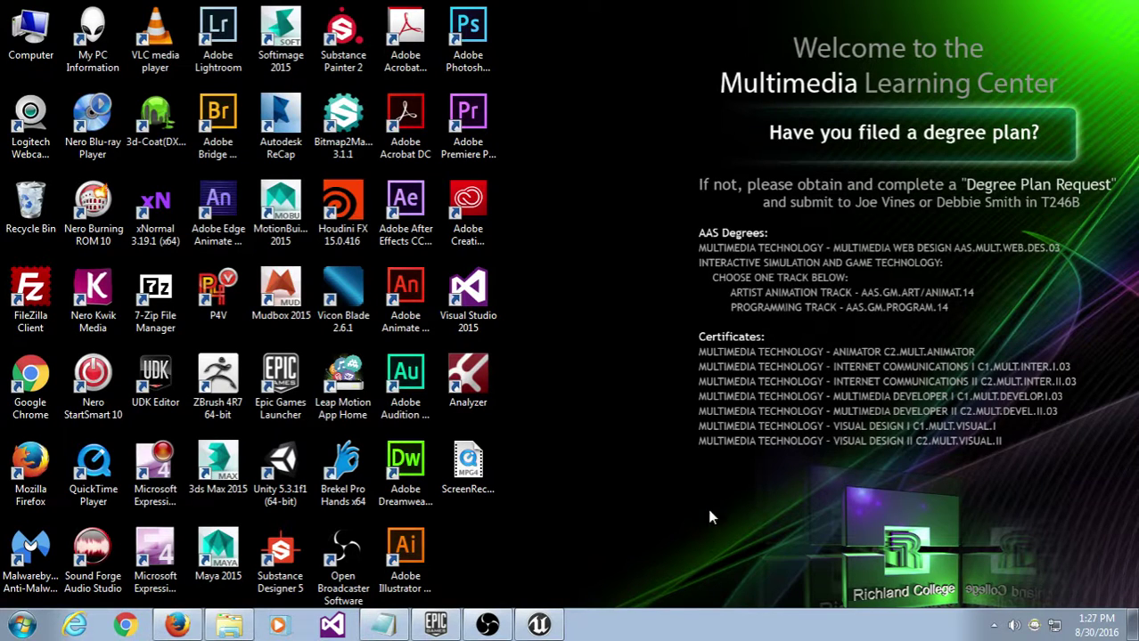
pyautogui.click(176, 625)
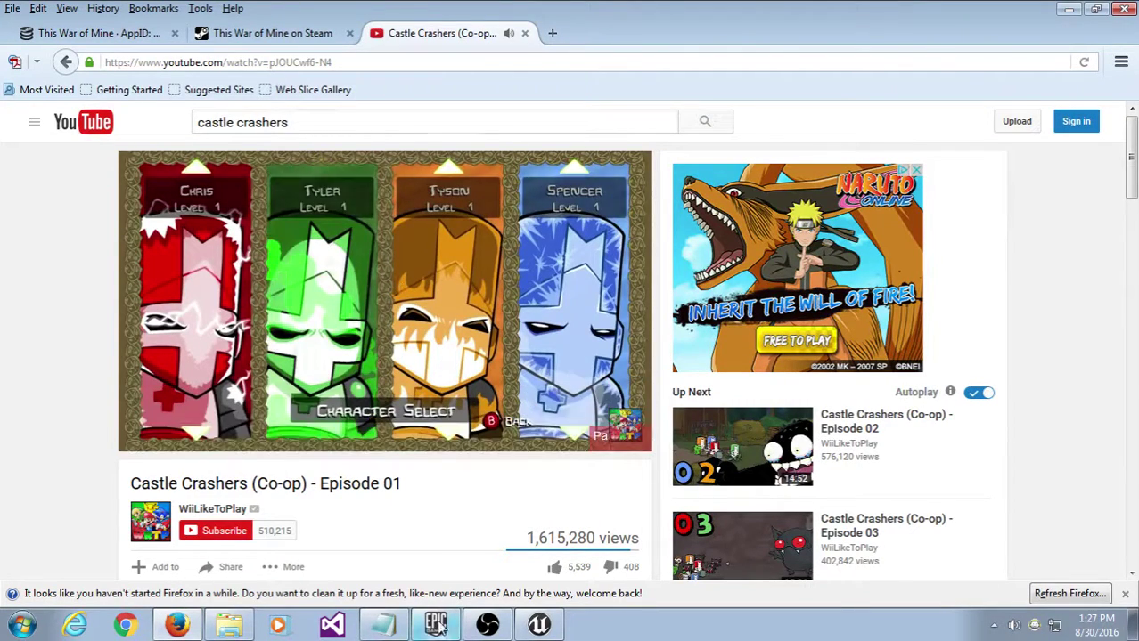
pyautogui.click(376, 625)
pyautogui.hotkey('ctrl', 'a')
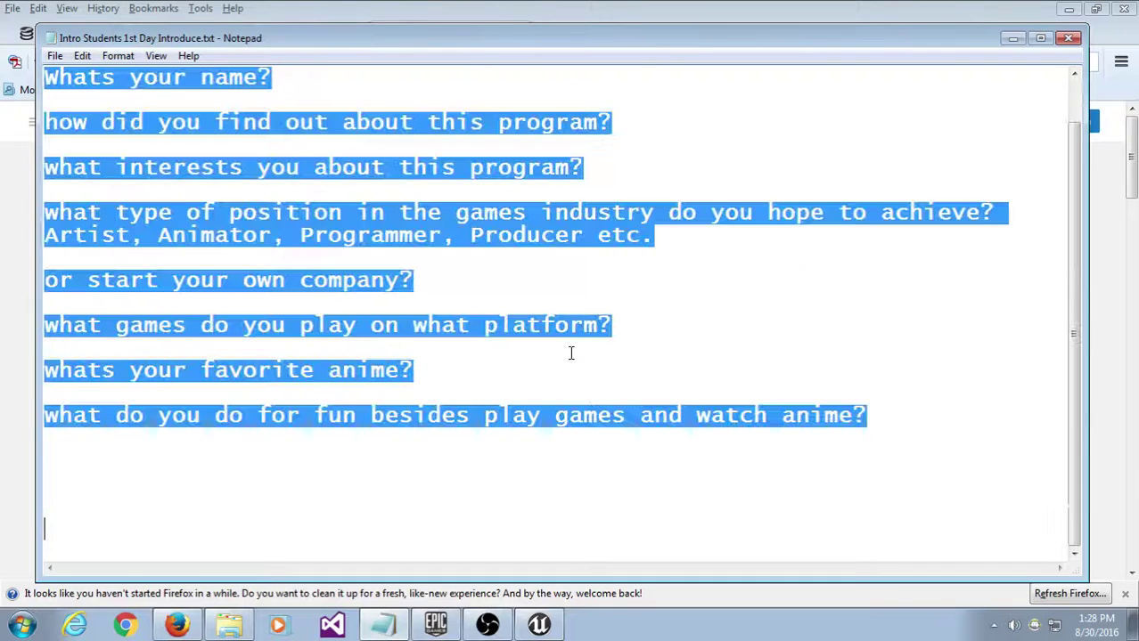
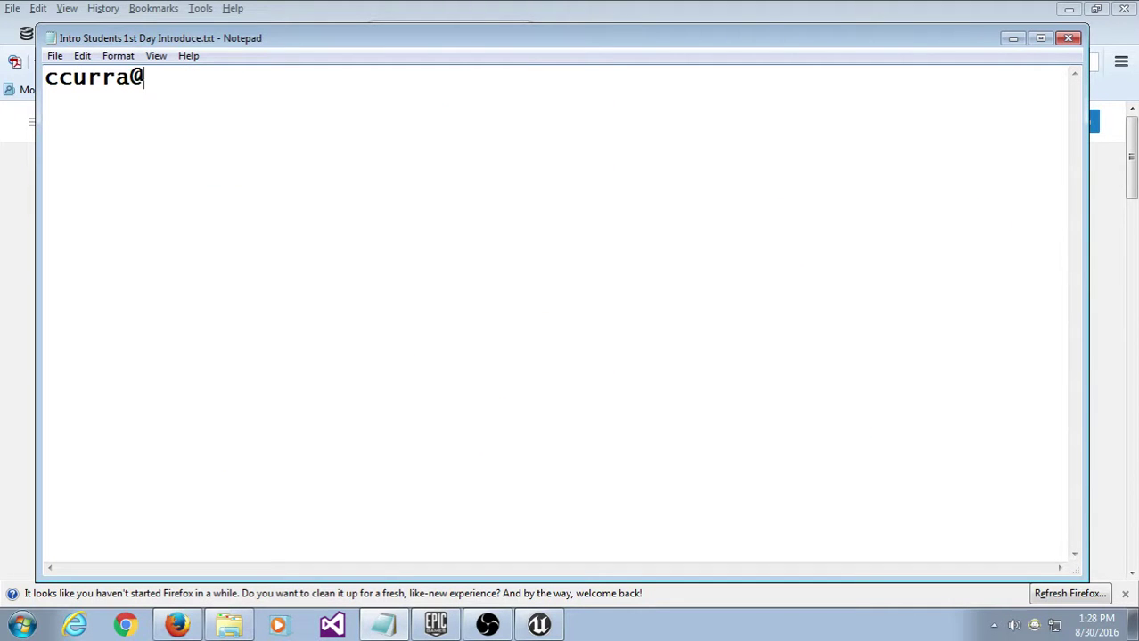
pyautogui.press('Return')
pyautogui.press('Return')
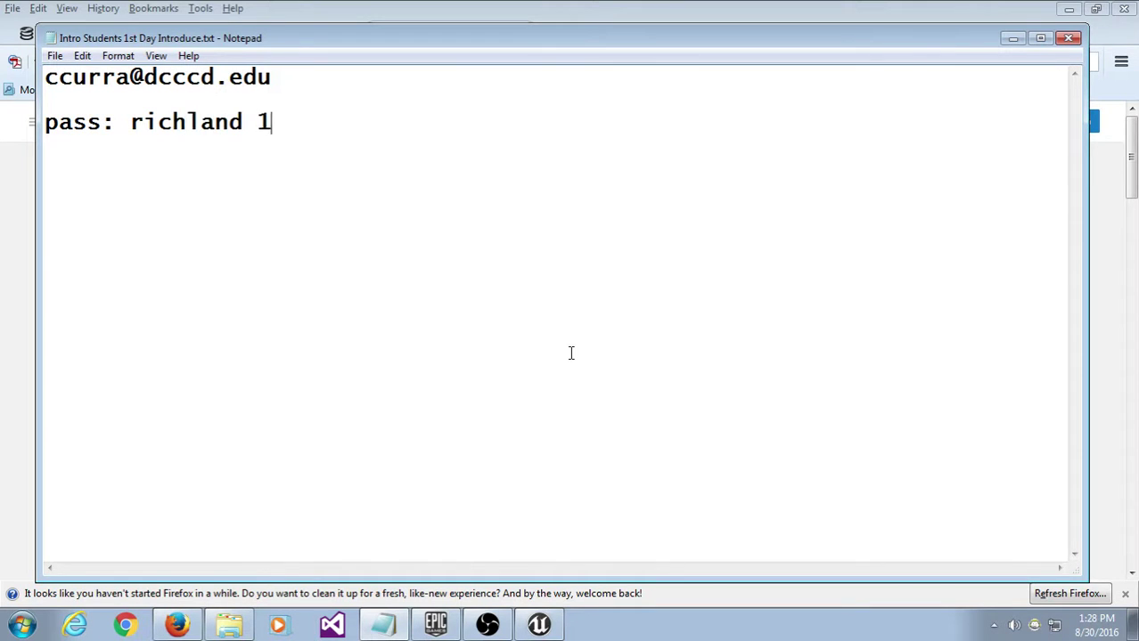
# Step: Minimize Notepad, watch the Castle Crashers episode full screen, then return to the normal page
pyautogui.click(1011, 41)
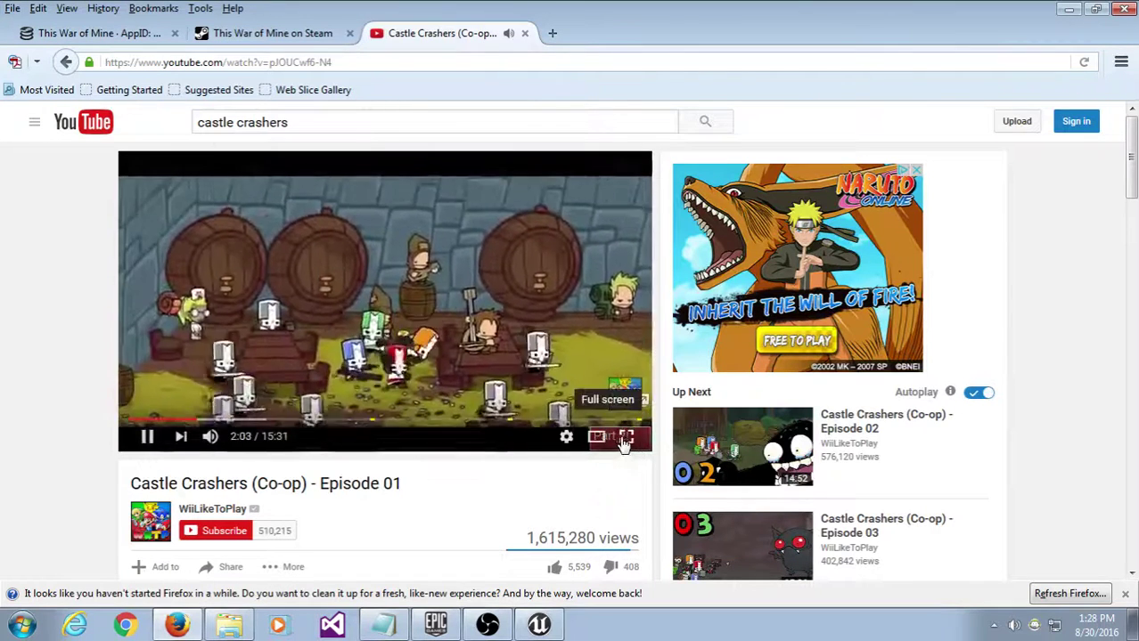
pyautogui.click(635, 436)
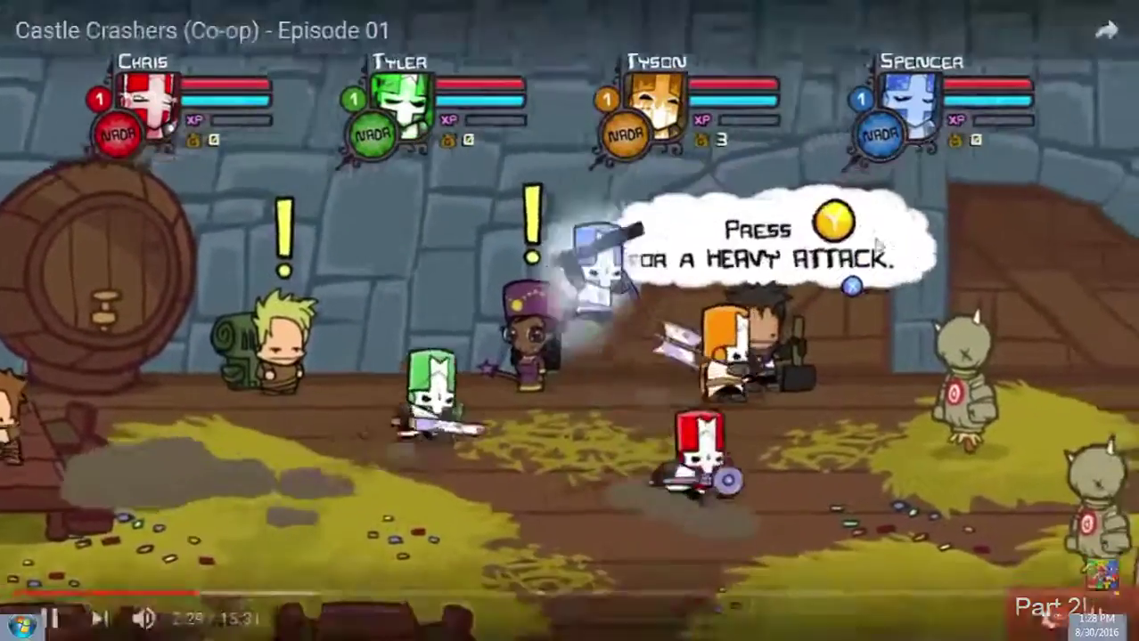
pyautogui.press('Escape')
pyautogui.click(317, 62)
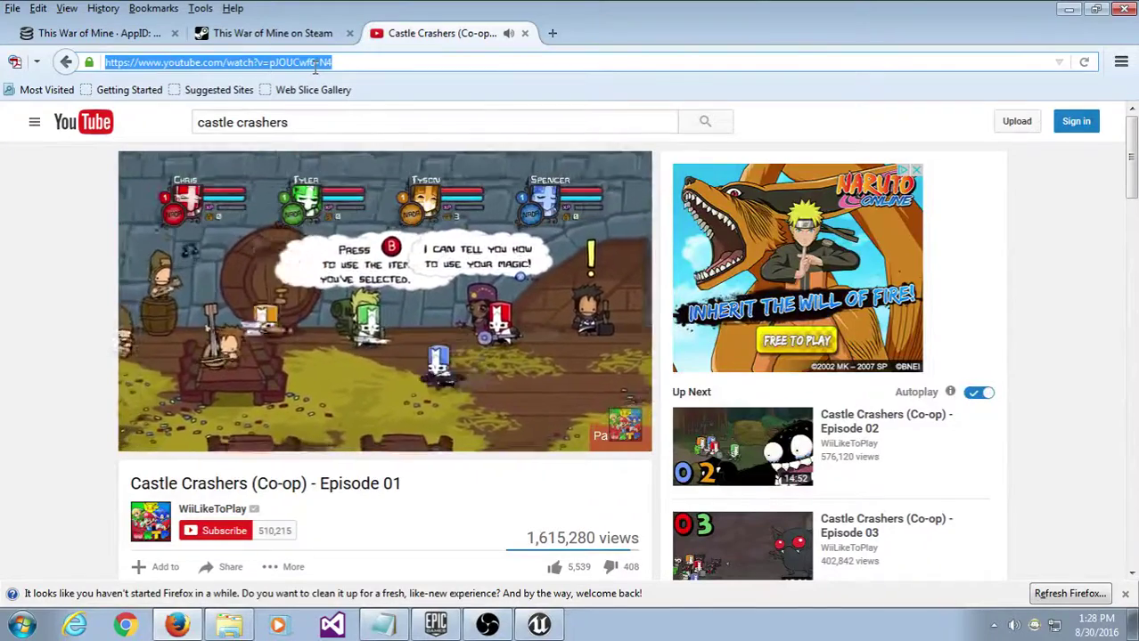
# Step: Go to google.com and search 'bohemuth company castle crashers'
pyautogui.write('castle')
pyautogui.press('BackSpace')
pyautogui.press('BackSpace')
pyautogui.press('BackSpace')
pyautogui.press('BackSpace')
pyautogui.press('BackSpace')
pyautogui.press('BackSpace')
pyautogui.write('google.co')
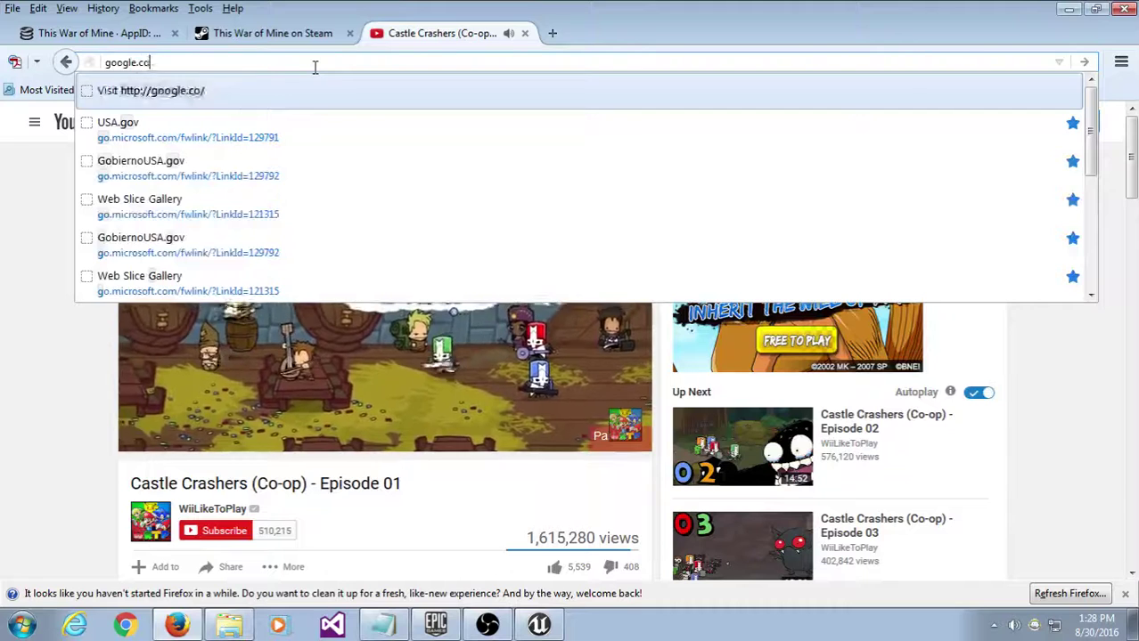
pyautogui.write('m')
pyautogui.press('Return')
pyautogui.write('boh')
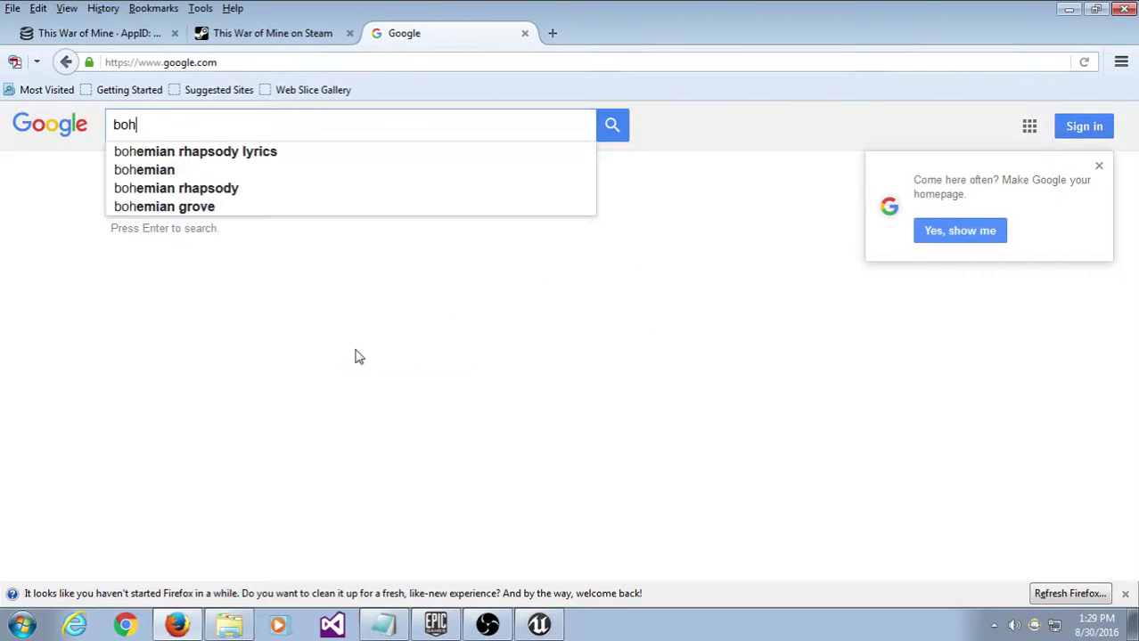
pyautogui.write('emuth compl')
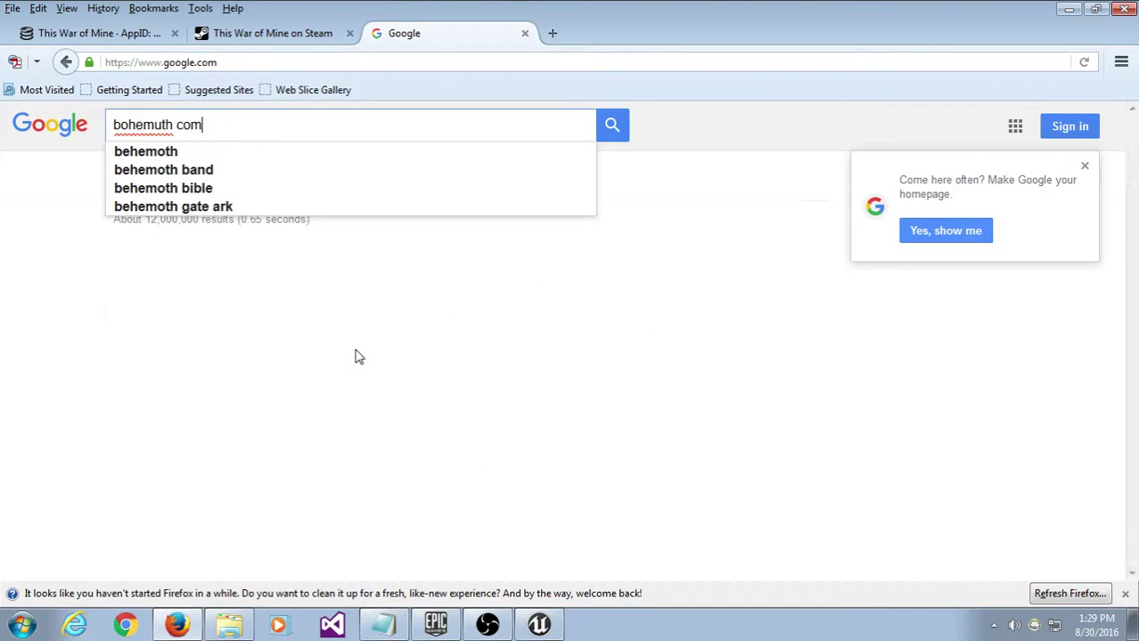
pyautogui.press('BackSpace')
pyautogui.write('any ')
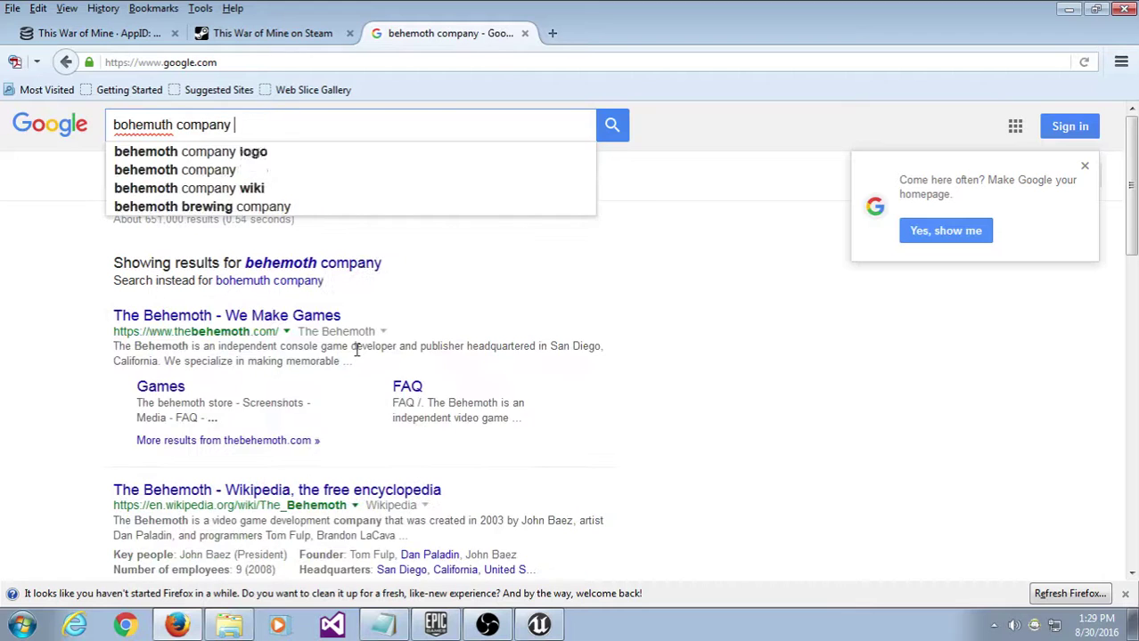
pyautogui.write('castle crashers')
pyautogui.press('Return')
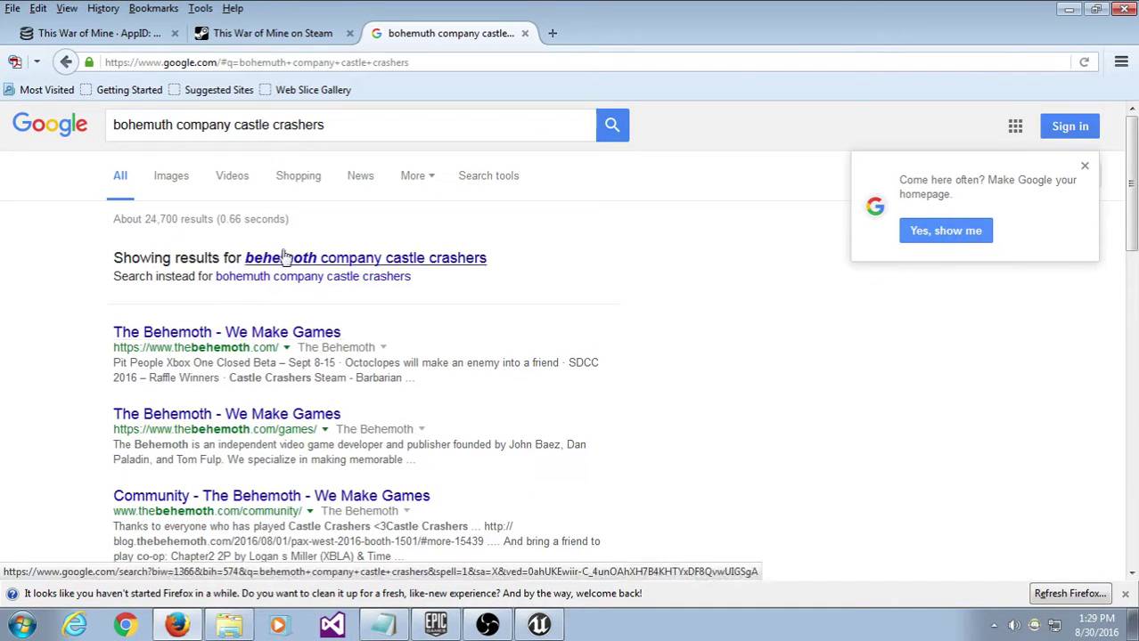
# Step: Switch to the corrected 'behemoth' results and place Firefox below the Notepad notes
pyautogui.click(285, 259)
pyautogui.click(373, 633)
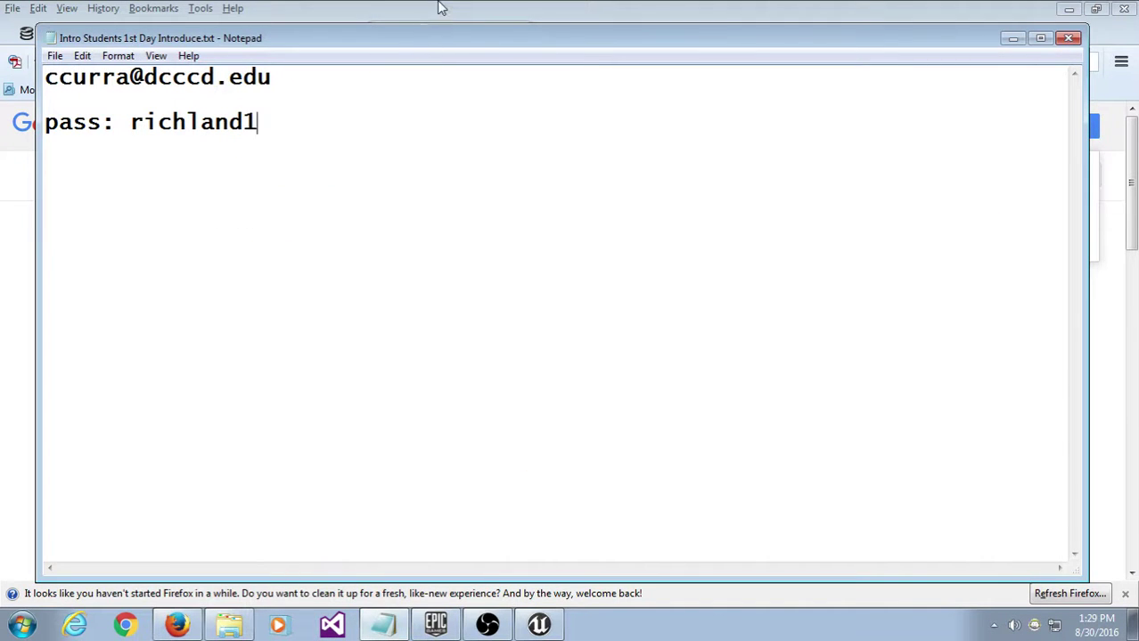
pyautogui.moveTo(442, 7); pyautogui.dragTo(463, 169)
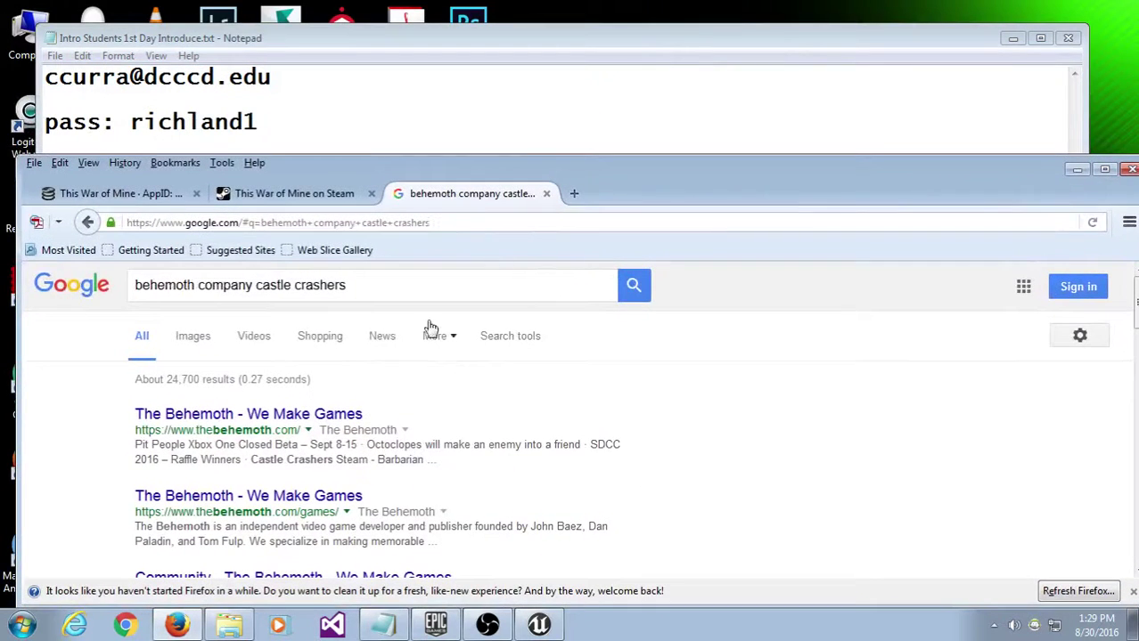
# Step: Open thebehemoth.com, maximize Firefox, and scroll through the site's Latest News
pyautogui.click(300, 416)
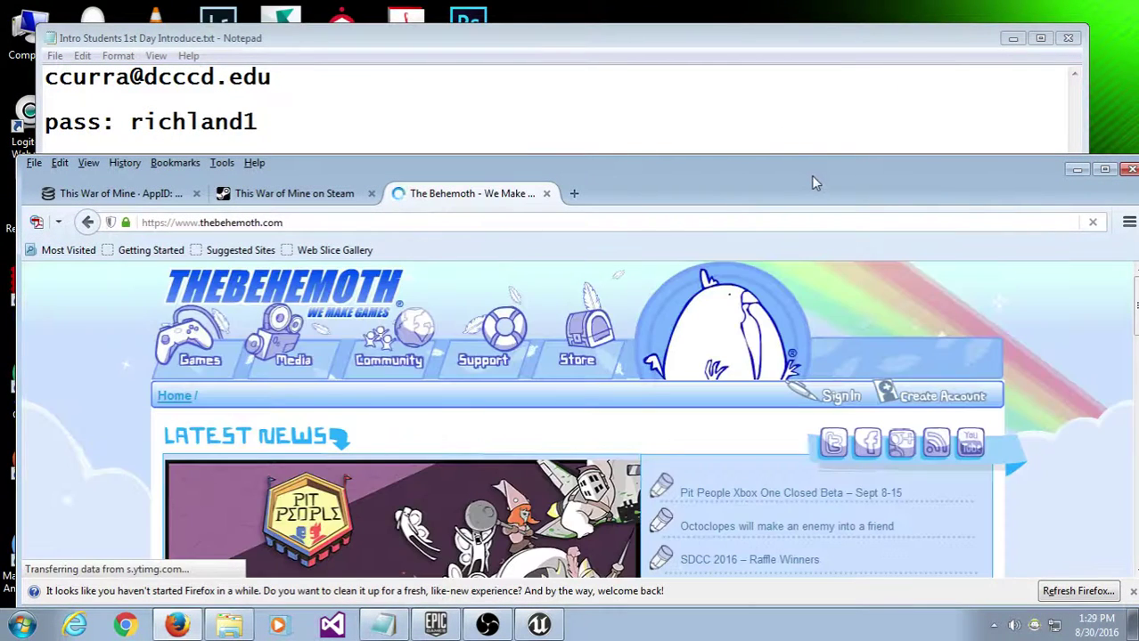
pyautogui.moveTo(809, 176); pyautogui.dragTo(788, 171)
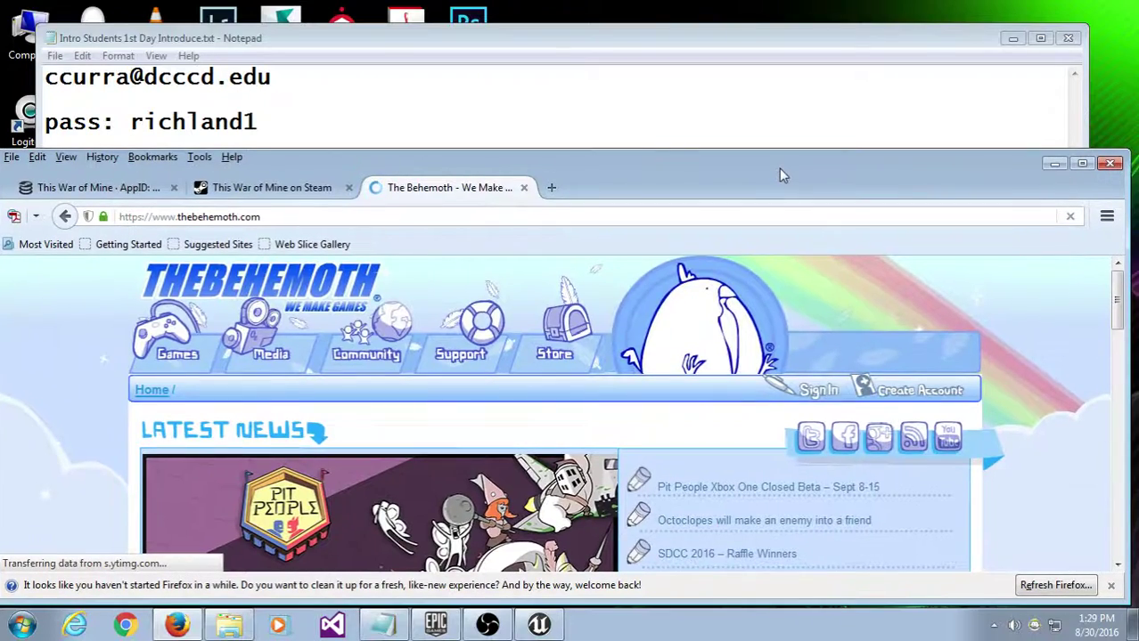
pyautogui.scroll(-3, 857, 322)
pyautogui.doubleClick(666, 172)
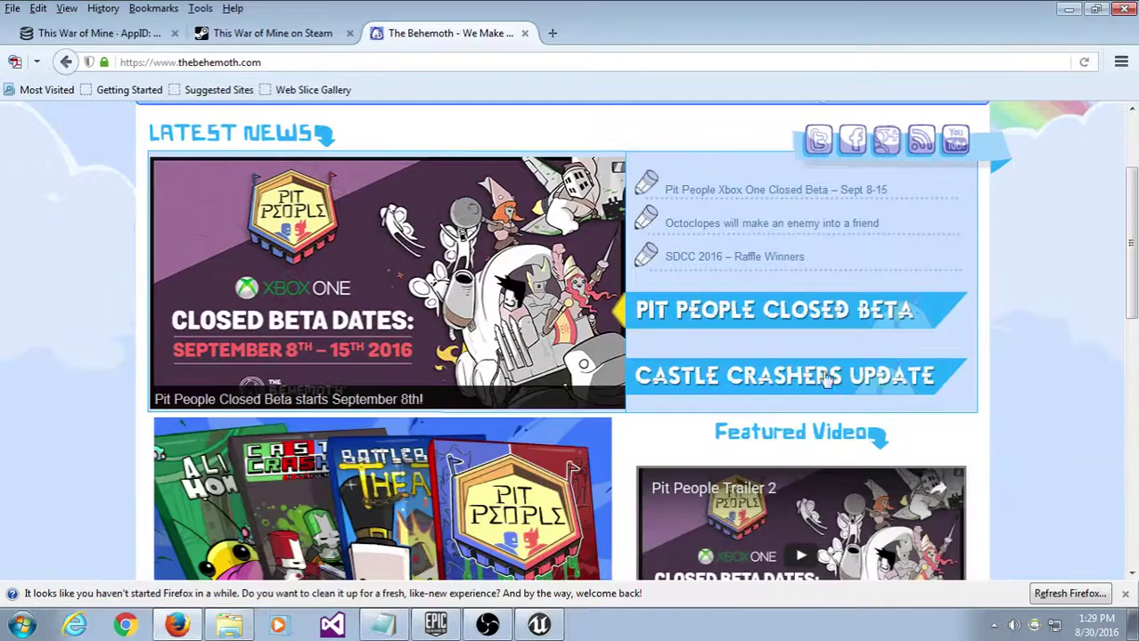
pyautogui.scroll(-5, 996, 459)
pyautogui.scroll(-3, 1009, 462)
pyautogui.scroll(8, 1008, 460)
pyautogui.scroll(-3, 1007, 458)
pyautogui.scroll(3, 1011, 464)
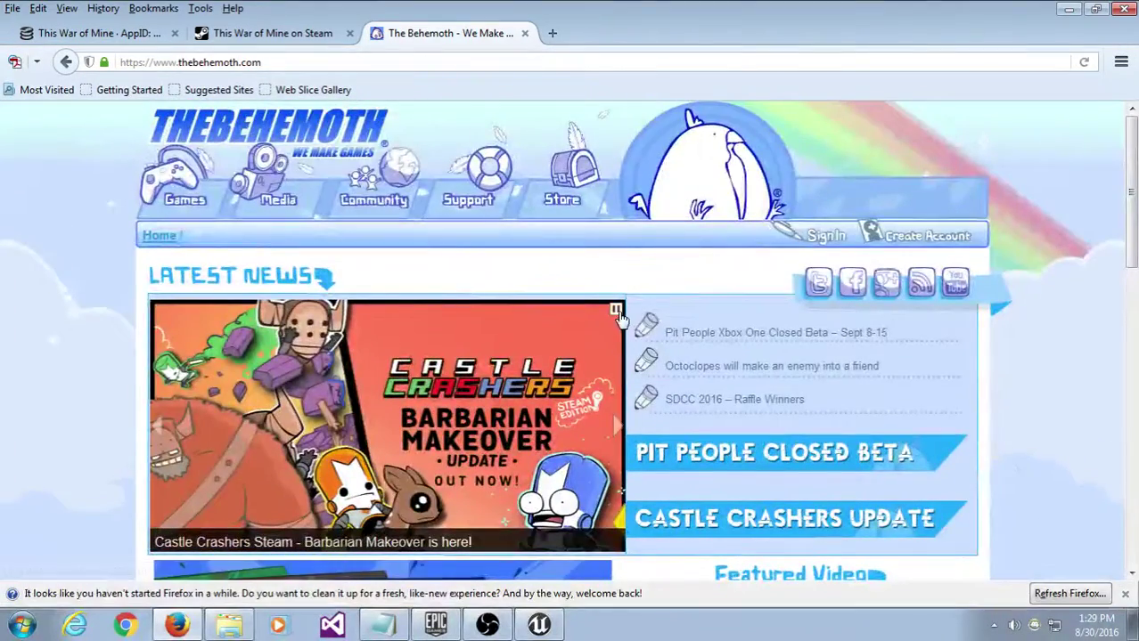
pyautogui.moveTo(1132, 159); pyautogui.dragTo(1086, 113)
pyautogui.click(335, 57)
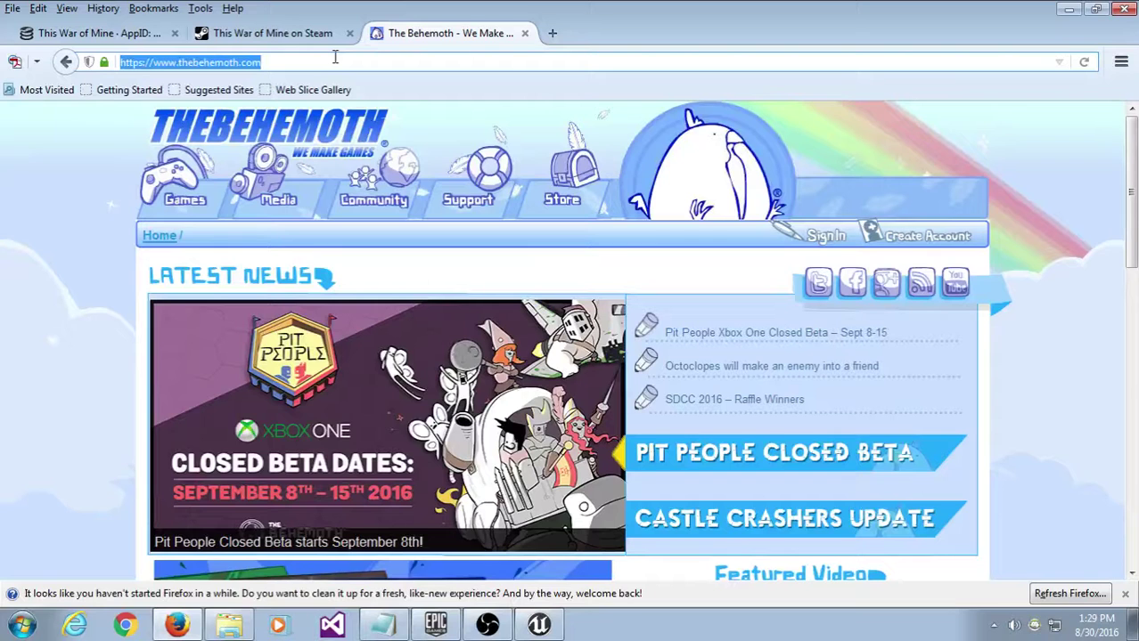
# Step: Minimize Firefox and the Notepad notes
pyautogui.click(1069, 9)
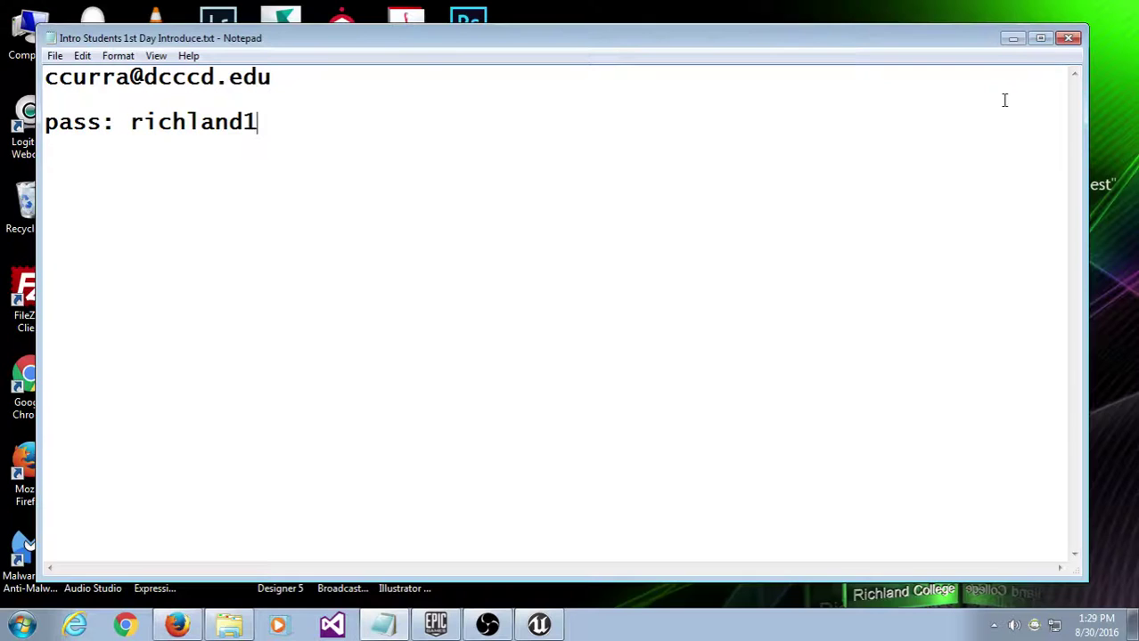
pyautogui.click(1039, 37)
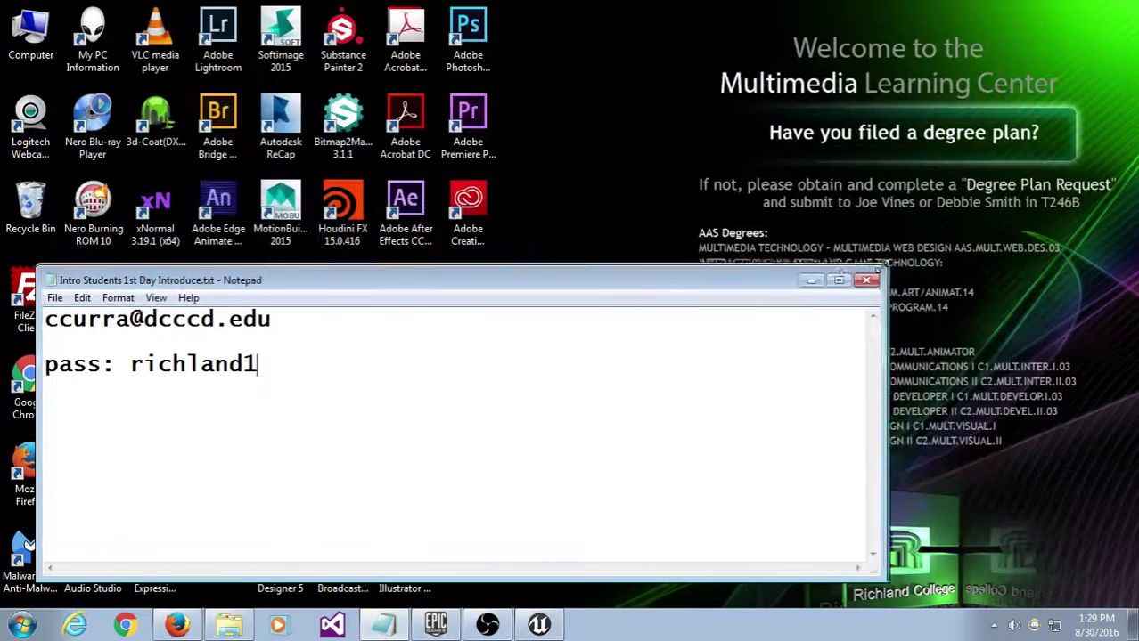
pyautogui.click(805, 283)
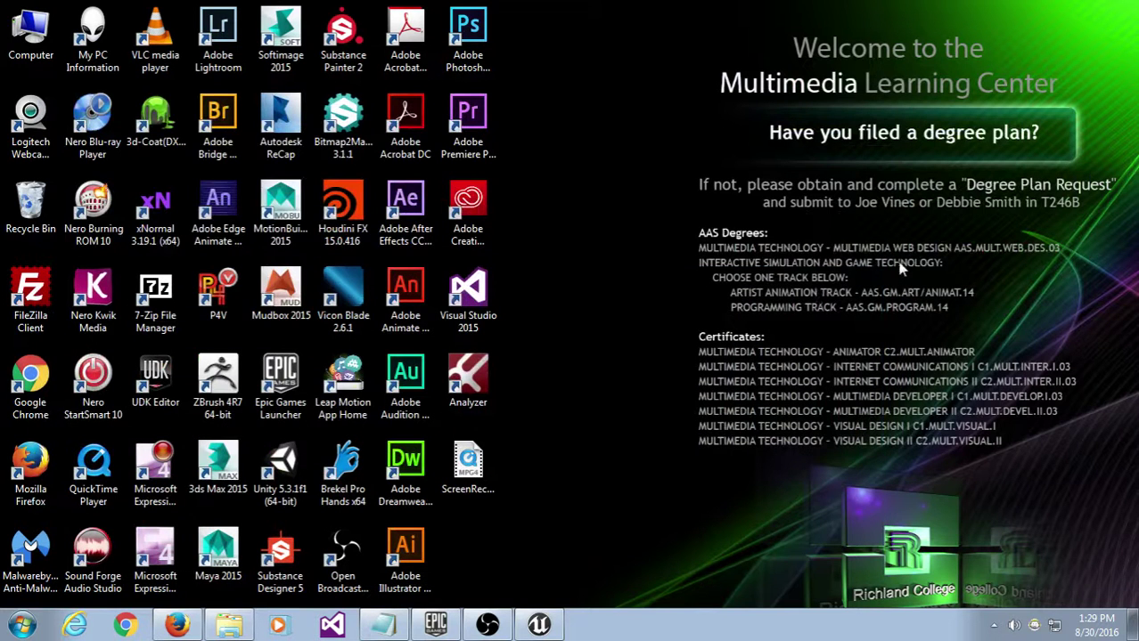
# Step: Show MyProject's top-level Content folder in Unreal, then bring up the Epic Games Launcher
pyautogui.click(538, 626)
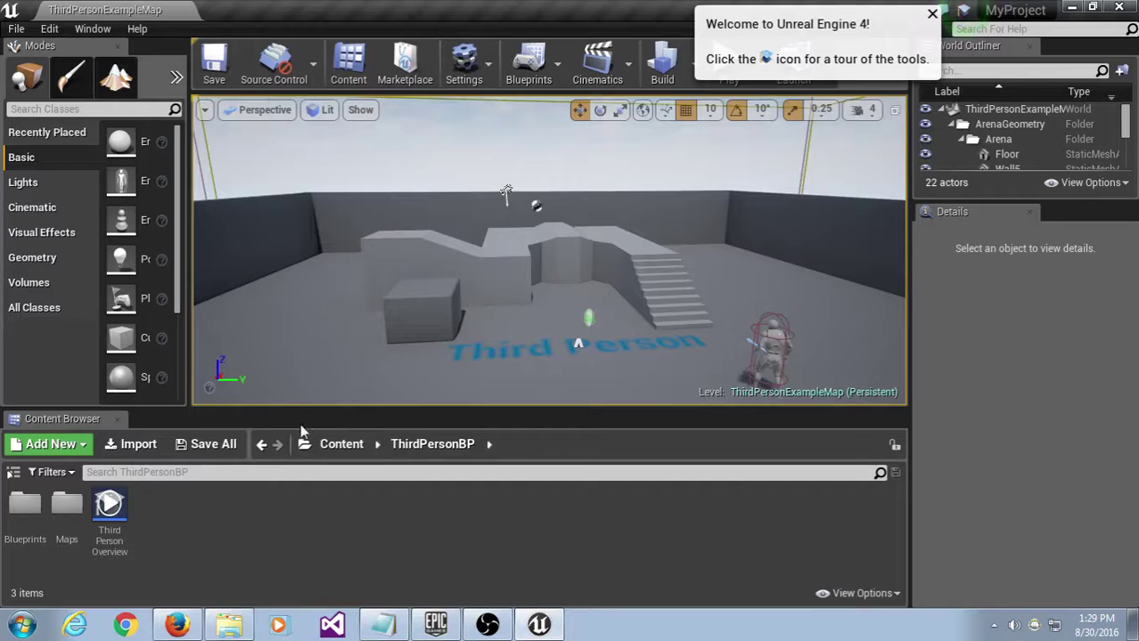
pyautogui.click(343, 451)
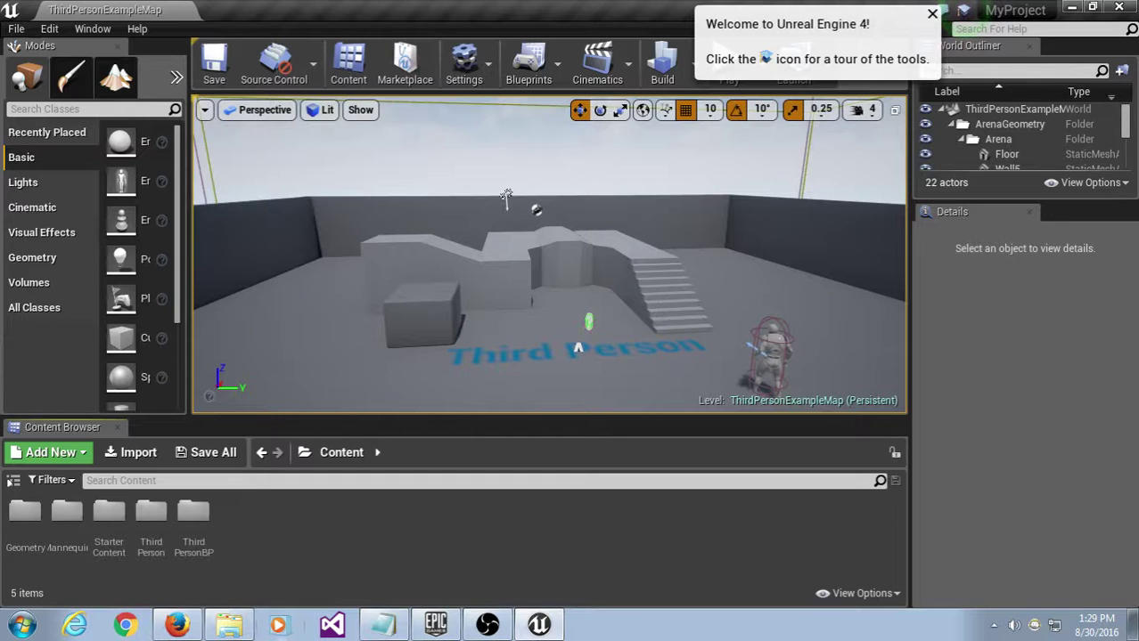
pyautogui.click(441, 628)
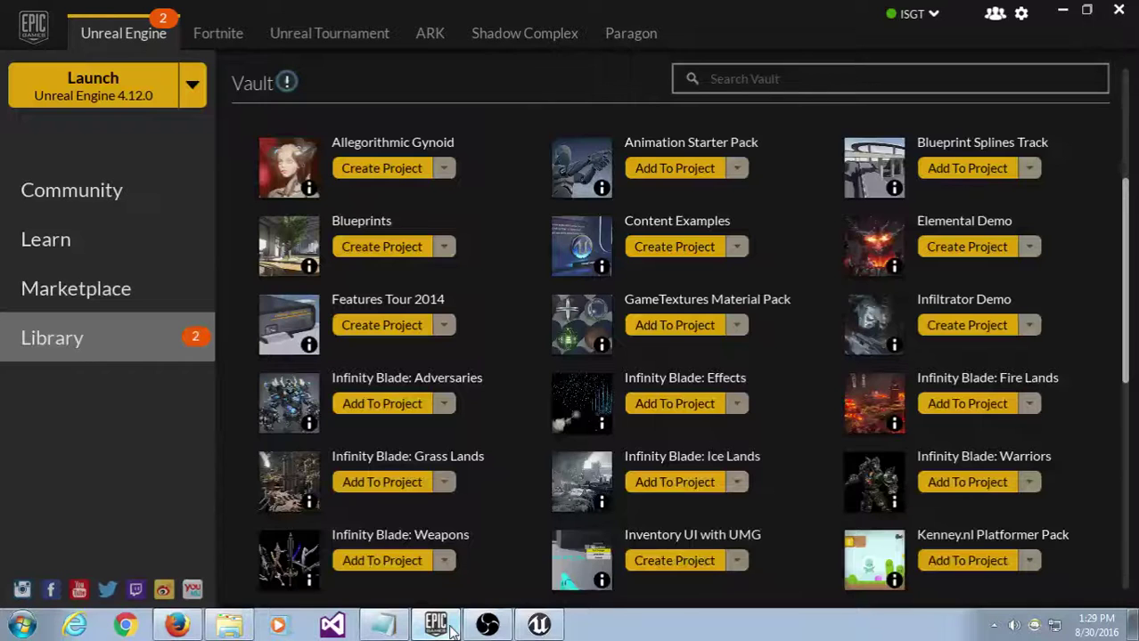
# Step: Add the Infinity Blade: Ice Lands pack from the Vault to MyProject, then restore the editor window
pyautogui.click(1063, 11)
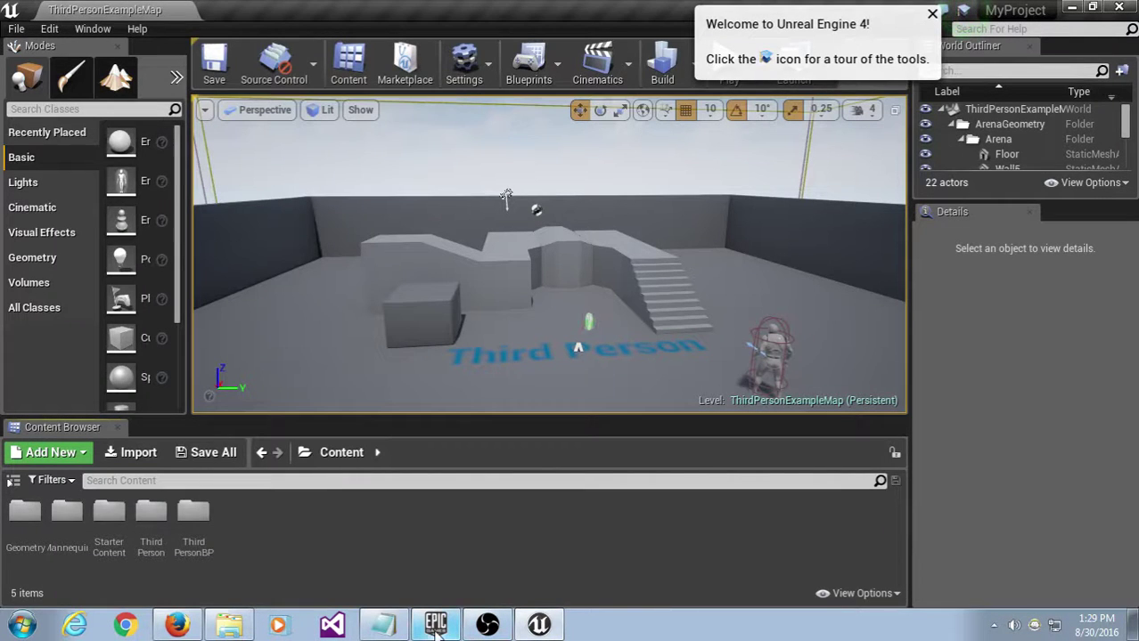
pyautogui.click(450, 626)
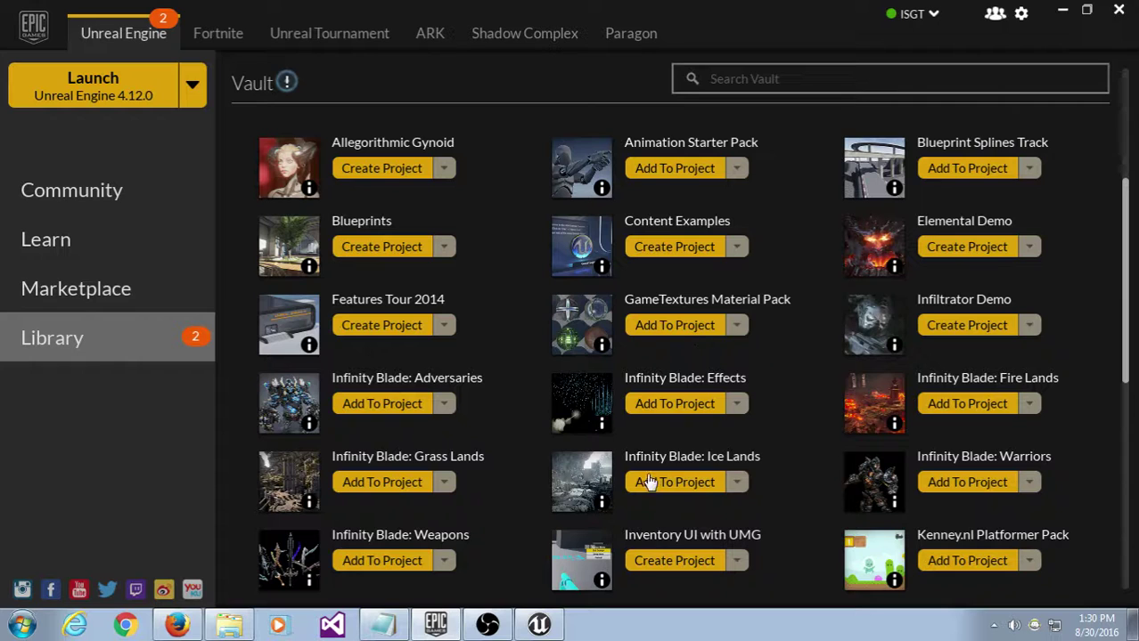
pyautogui.click(675, 485)
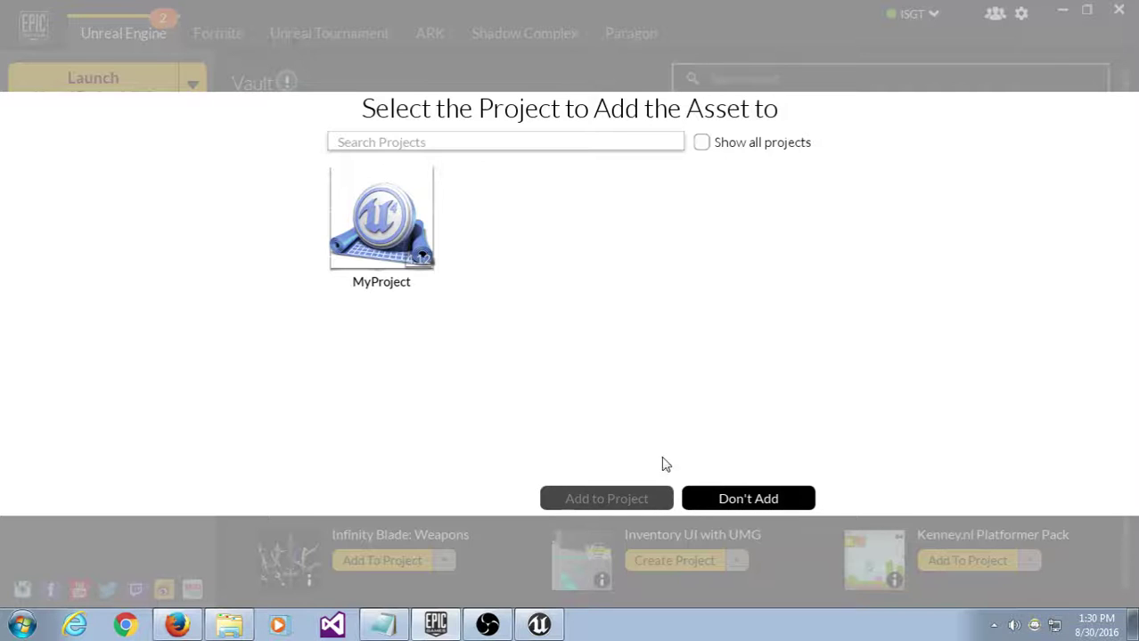
pyautogui.click(397, 213)
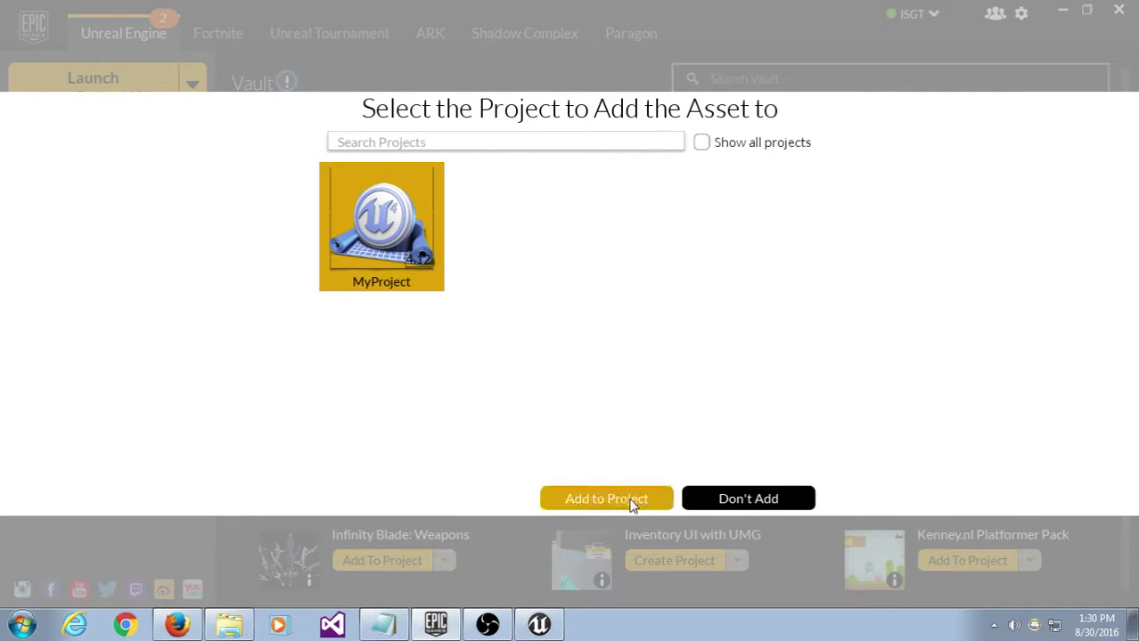
pyautogui.click(631, 500)
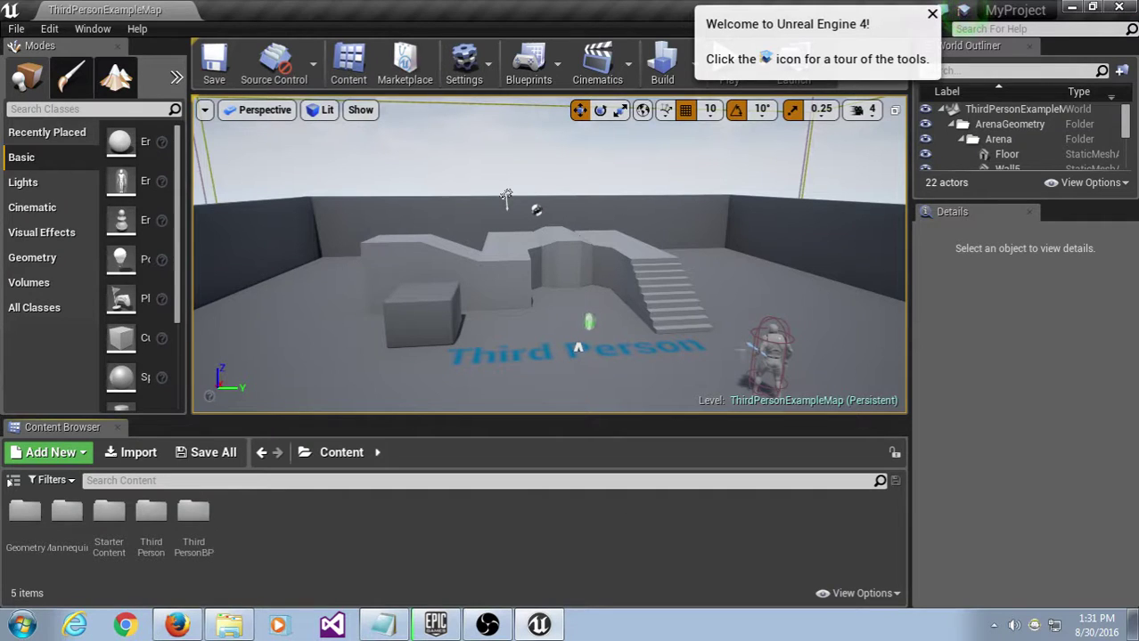
pyautogui.moveTo(409, 7); pyautogui.dragTo(568, 65)
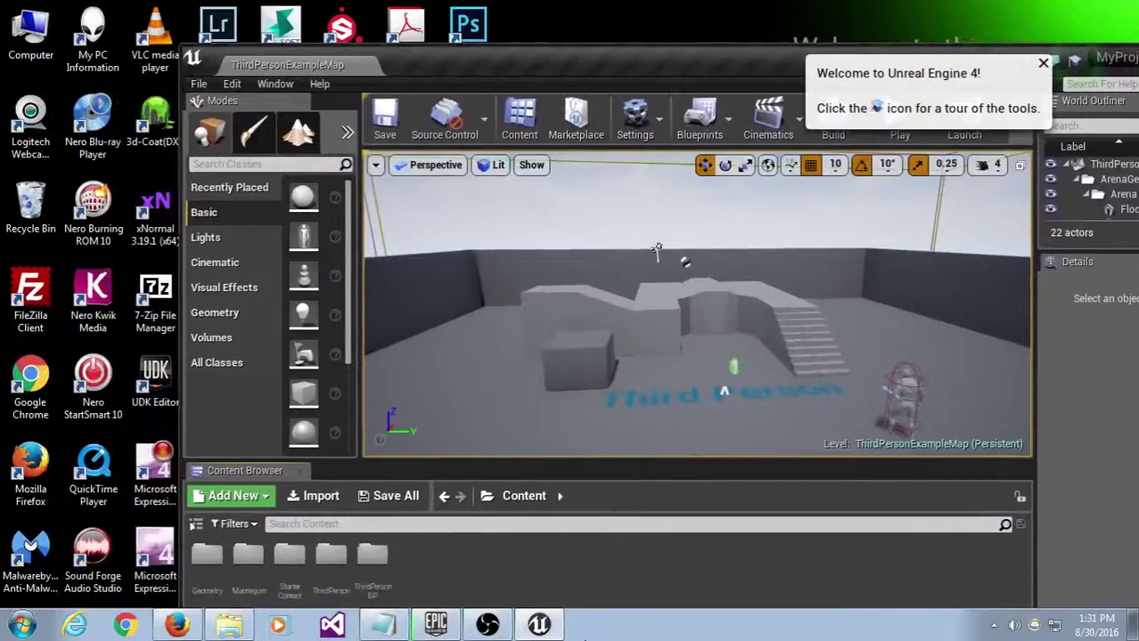
# Step: Move the launcher fully on screen and browse its Community, Learning, Marketplace and Library sections
pyautogui.click(539, 625)
pyautogui.click(539, 625)
pyautogui.click(455, 628)
pyautogui.moveTo(503, 7); pyautogui.dragTo(308, 189)
pyautogui.moveTo(379, 134); pyautogui.dragTo(591, 55)
pyautogui.click(195, 223)
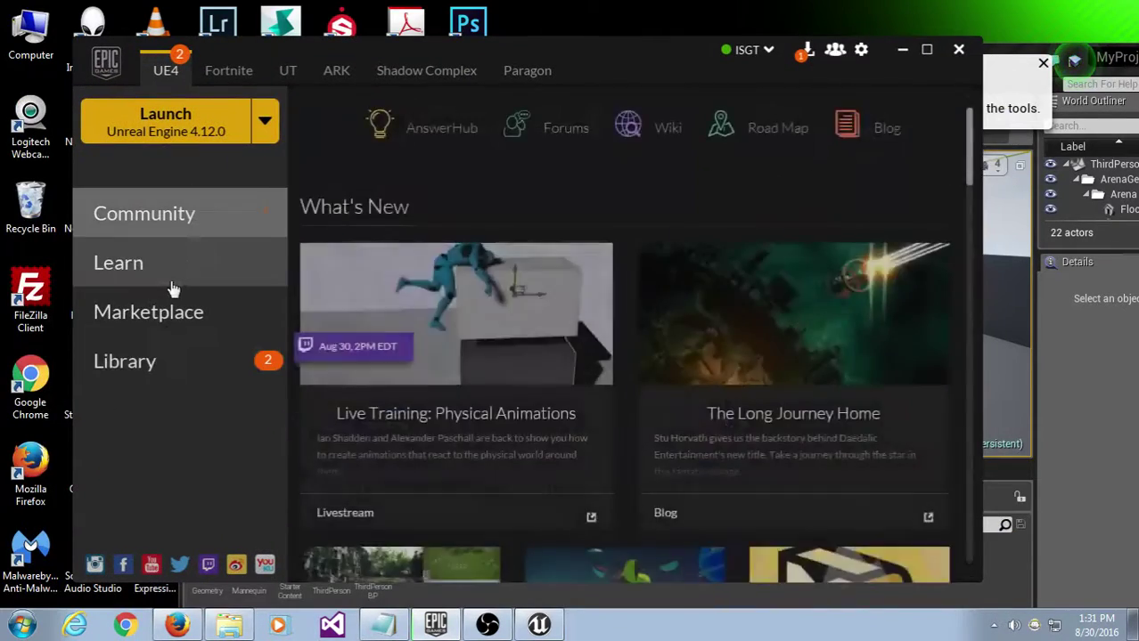
pyautogui.click(174, 282)
pyautogui.click(173, 323)
pyautogui.click(178, 361)
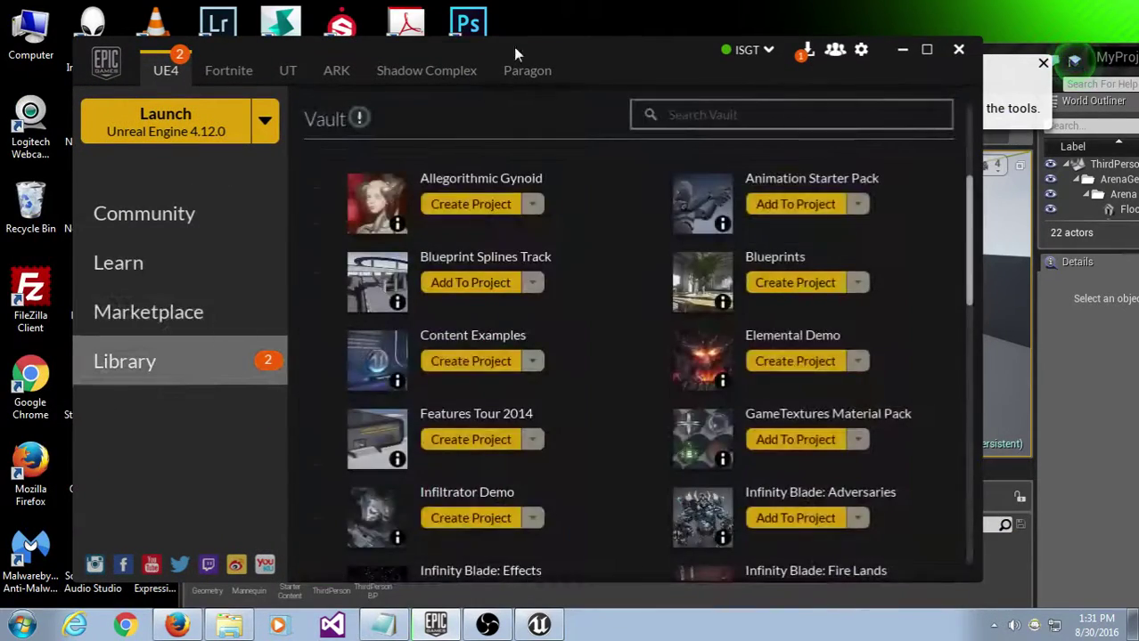
# Step: Minimize the launcher, maximize the Unreal editor, enlarge the viewport slightly, and start Play
pyautogui.moveTo(512, 53); pyautogui.dragTo(551, 32)
pyautogui.doubleClick(550, 32)
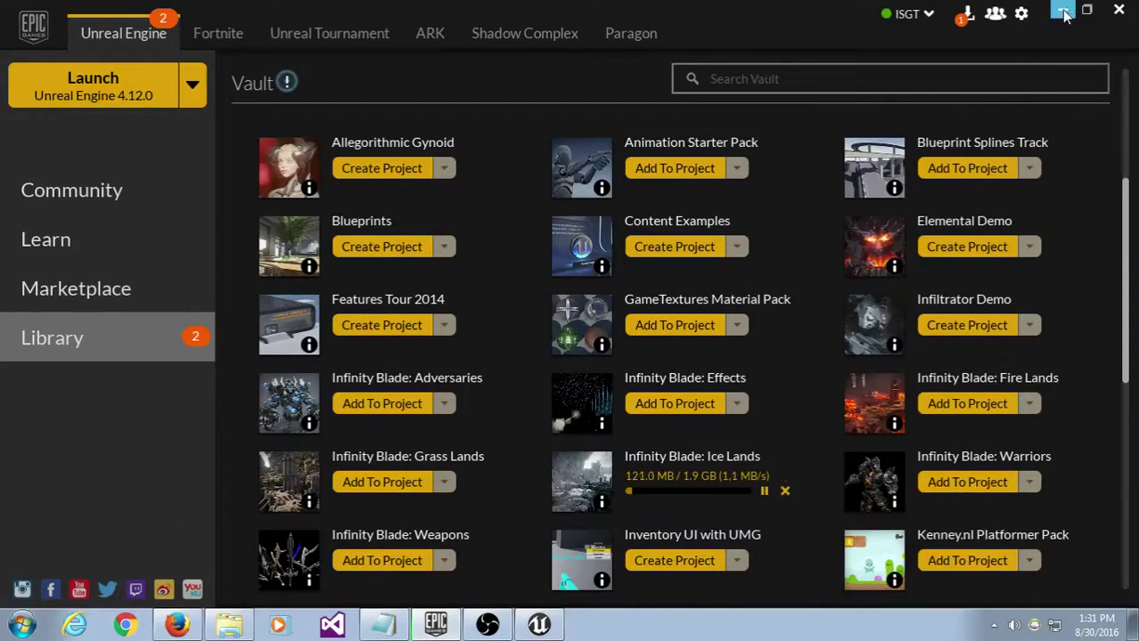
pyautogui.click(1062, 15)
pyautogui.moveTo(616, 70); pyautogui.dragTo(588, 4)
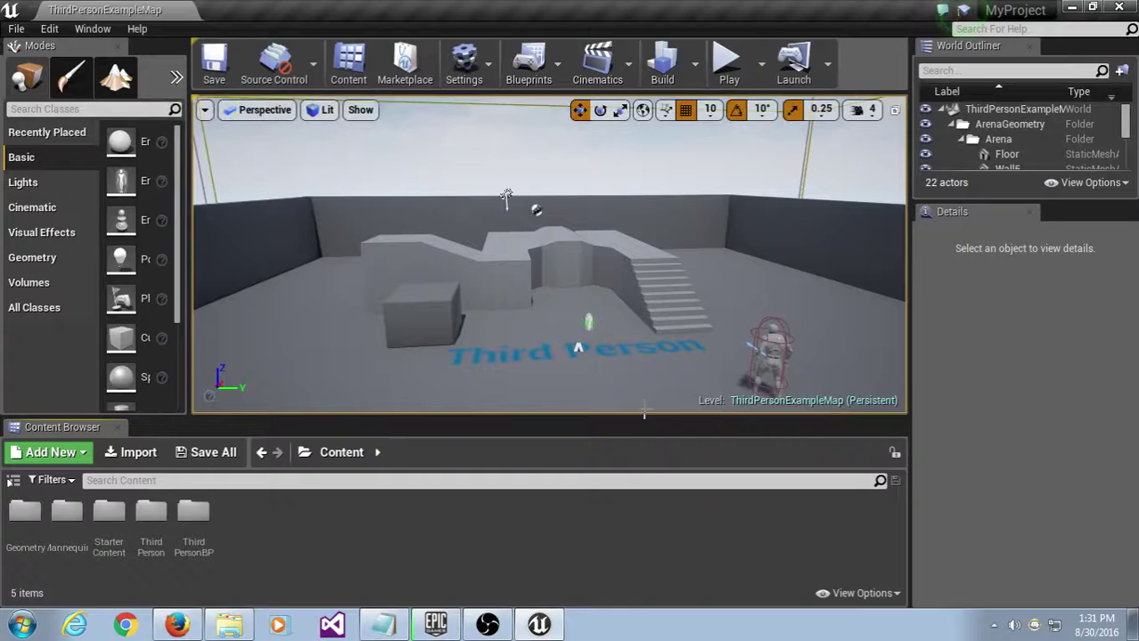
pyautogui.moveTo(641, 419); pyautogui.dragTo(641, 426)
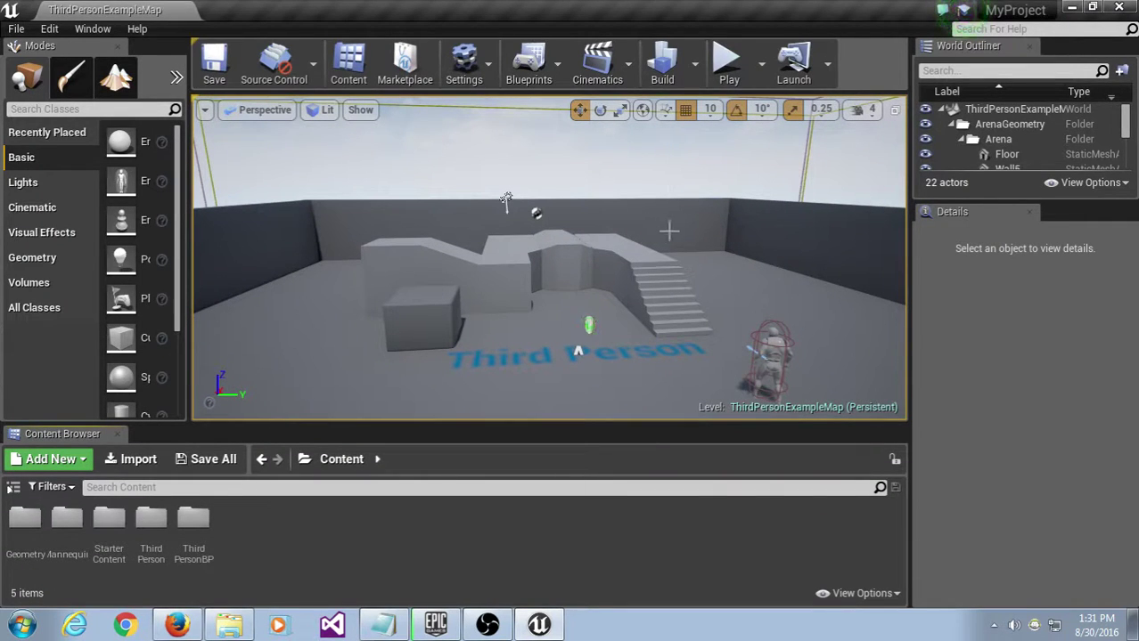
pyautogui.click(729, 59)
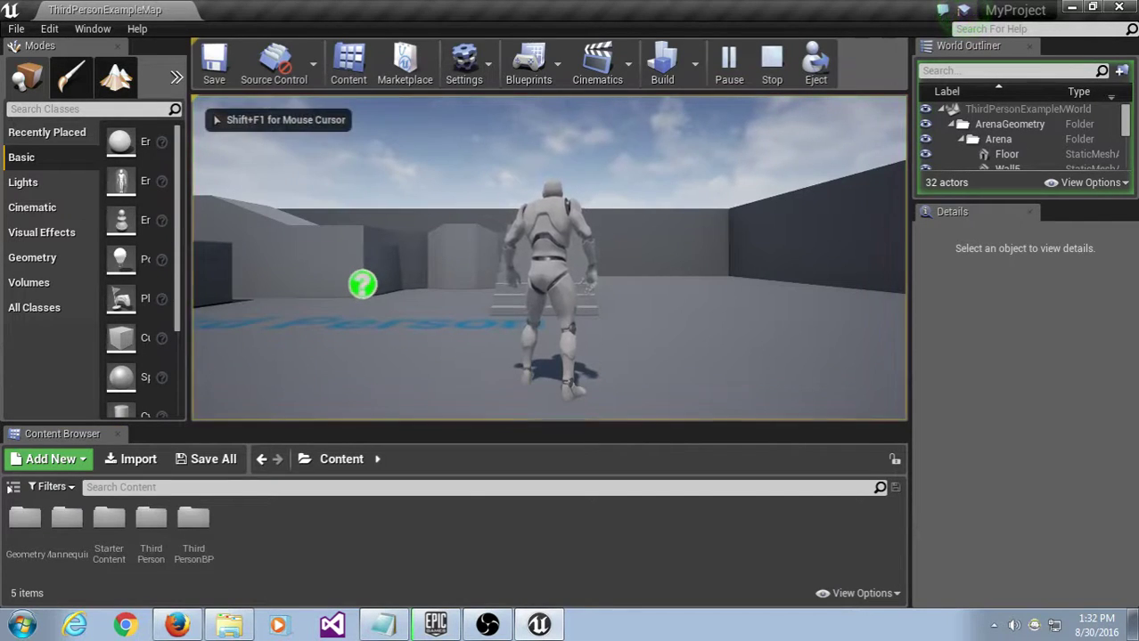
# Step: Run the mannequin around with WASD, turning in several directions, and jump onto the ledge
pyautogui.press('w')
pyautogui.press('a')
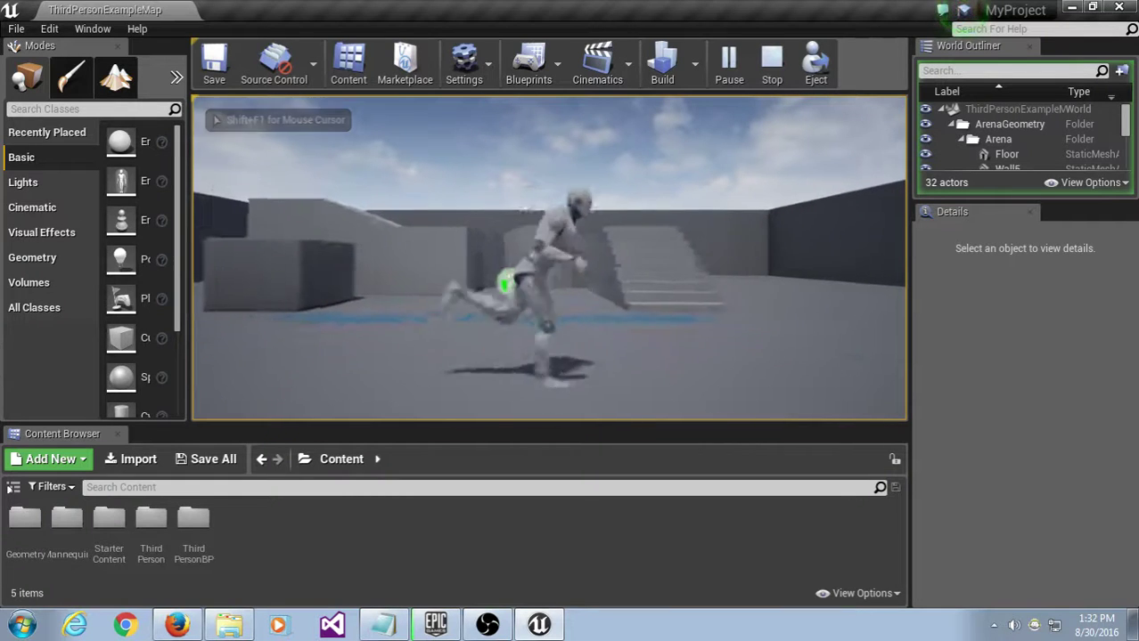
pyautogui.press('w')
pyautogui.press('d')
pyautogui.press('s')
pyautogui.press('w')
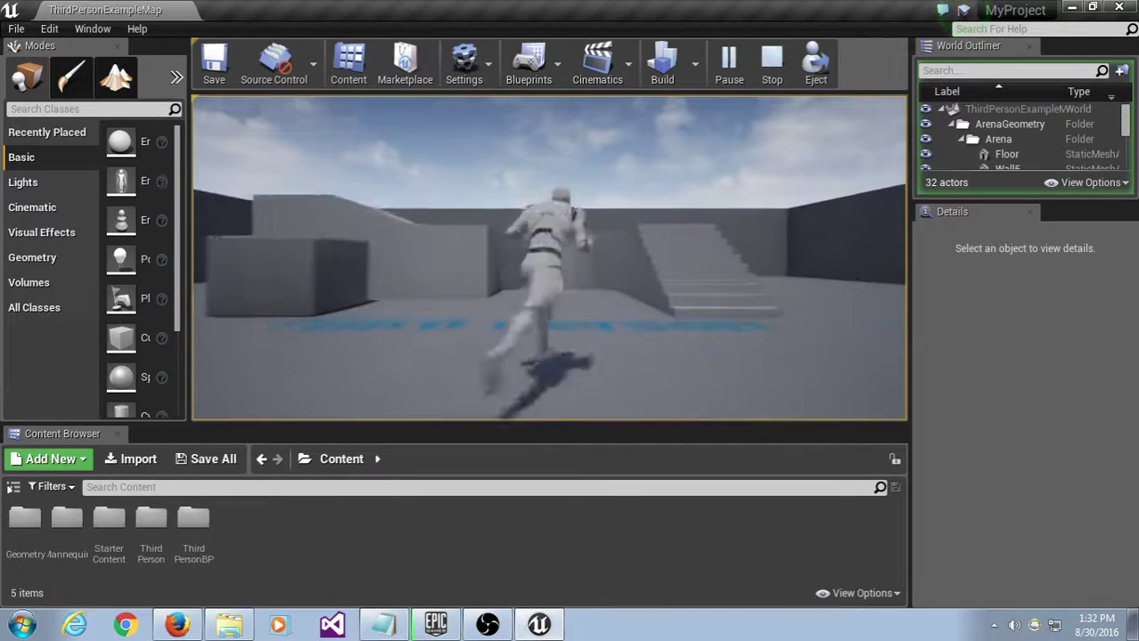
pyautogui.press('d')
pyautogui.press('a')
pyautogui.press('s')
pyautogui.press('w')
pyautogui.press('a')
pyautogui.press('w')
pyautogui.press('space')
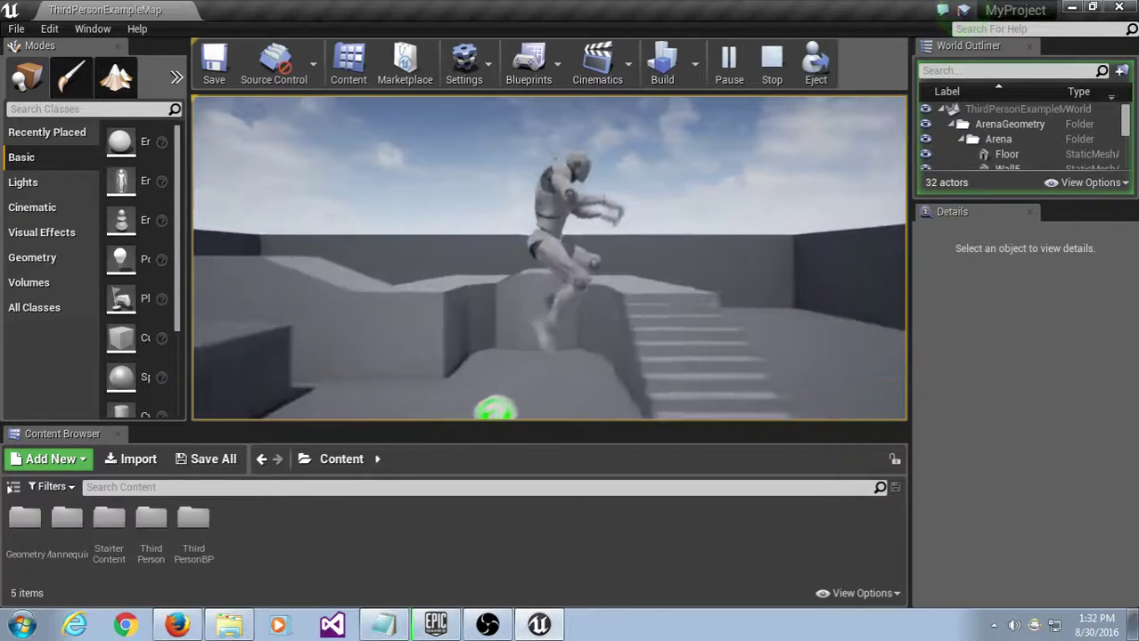
# Step: Run past the floor text, jump onto the raised platform, then switch to full-screen play with F11
pyautogui.press('w')
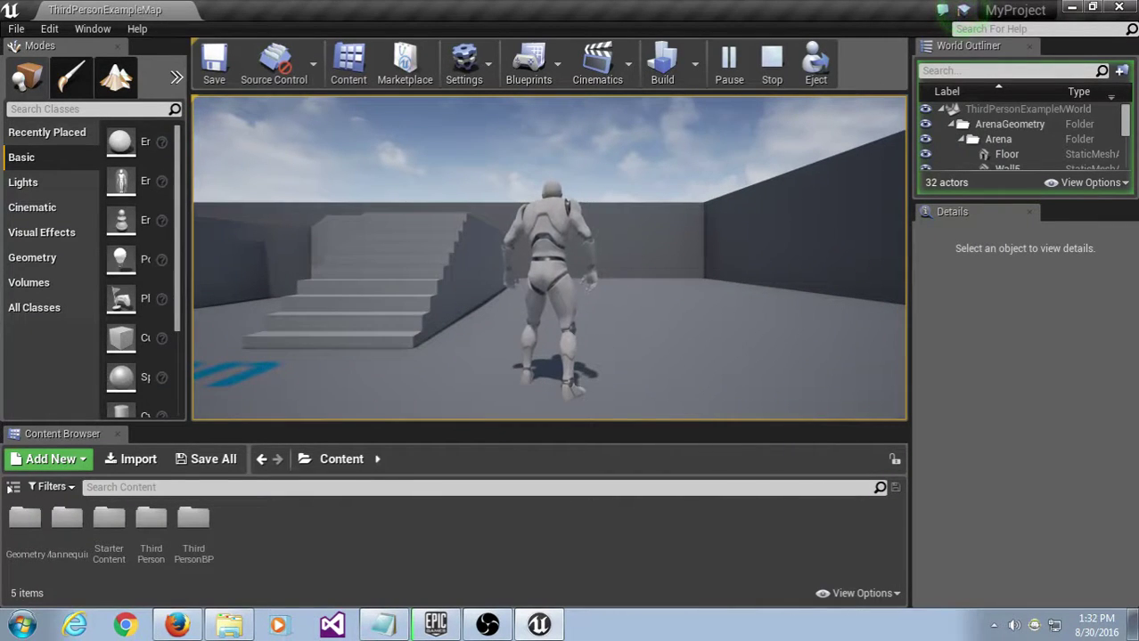
pyautogui.press('a')
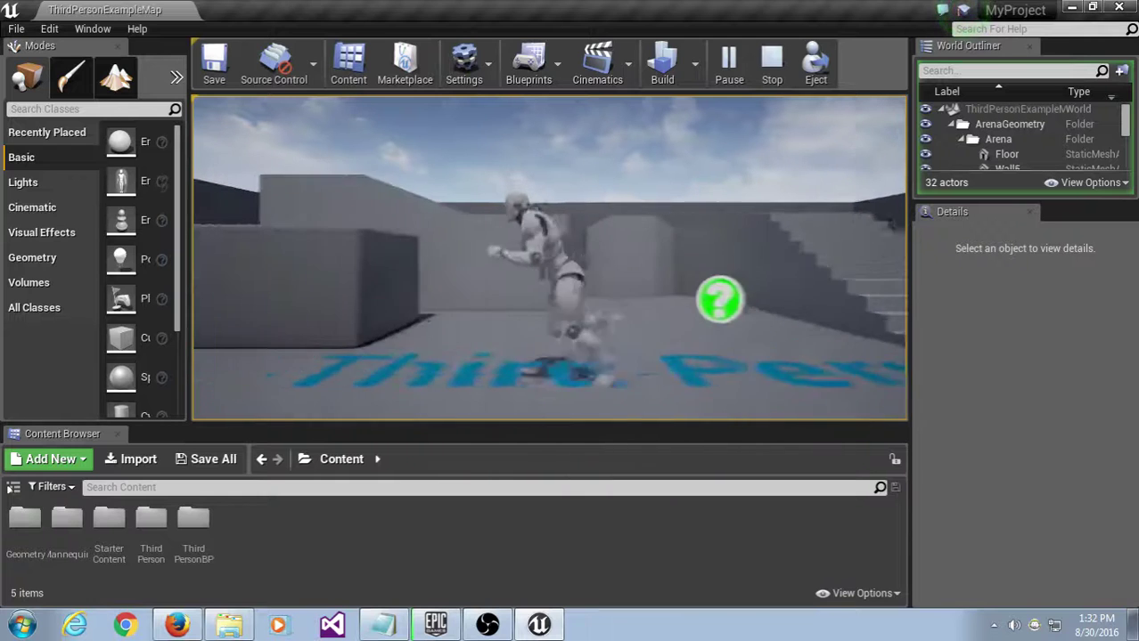
pyautogui.press('d')
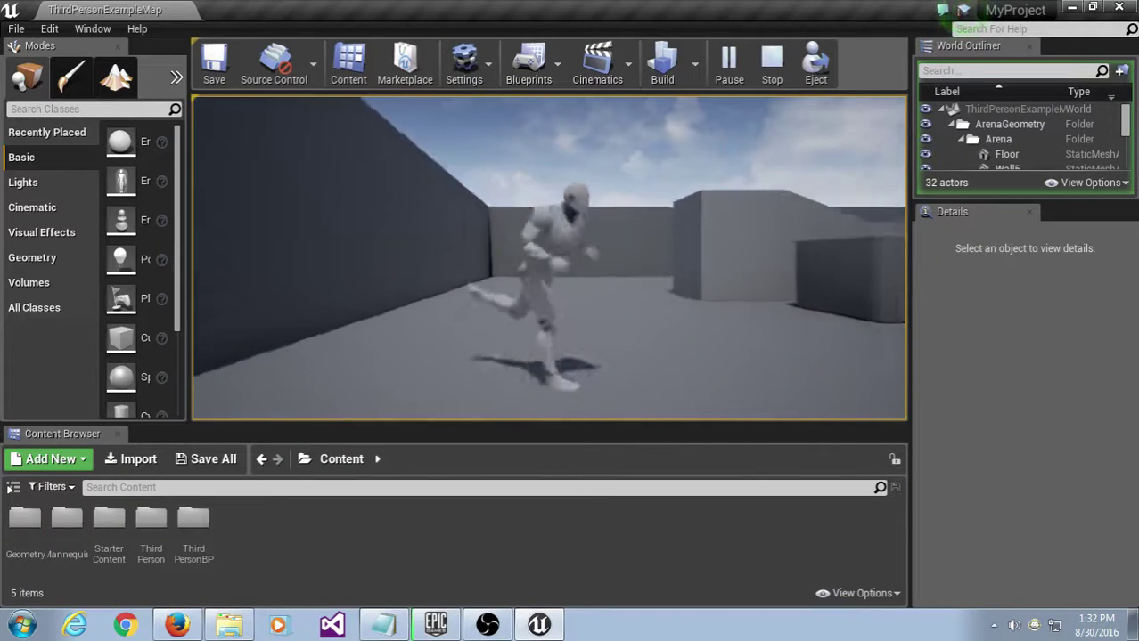
pyautogui.press('w')
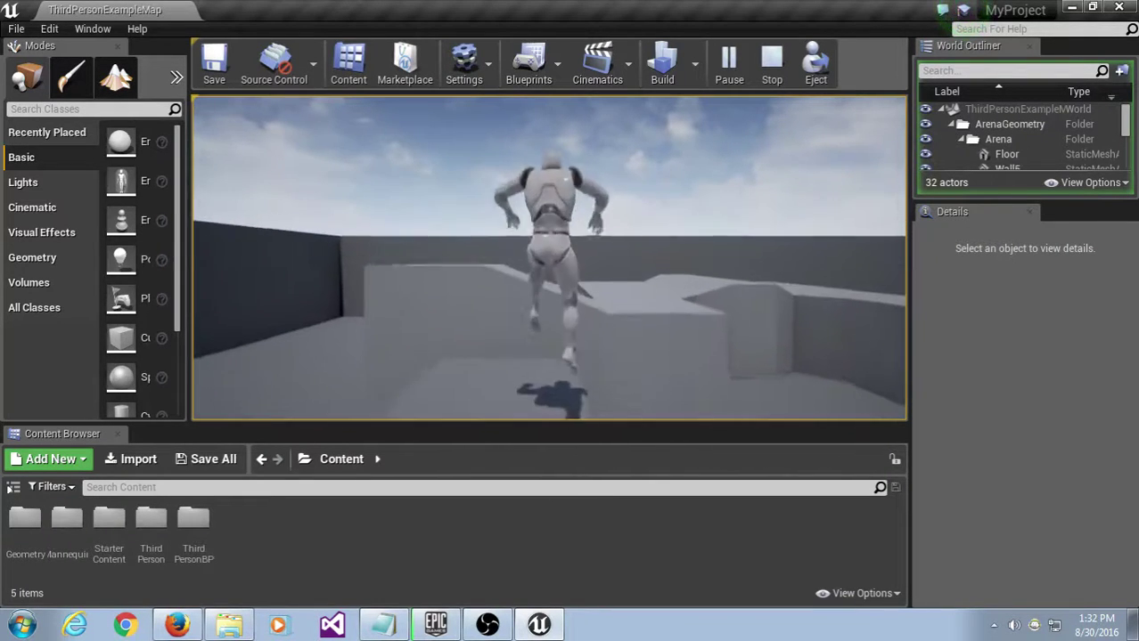
pyautogui.press('space')
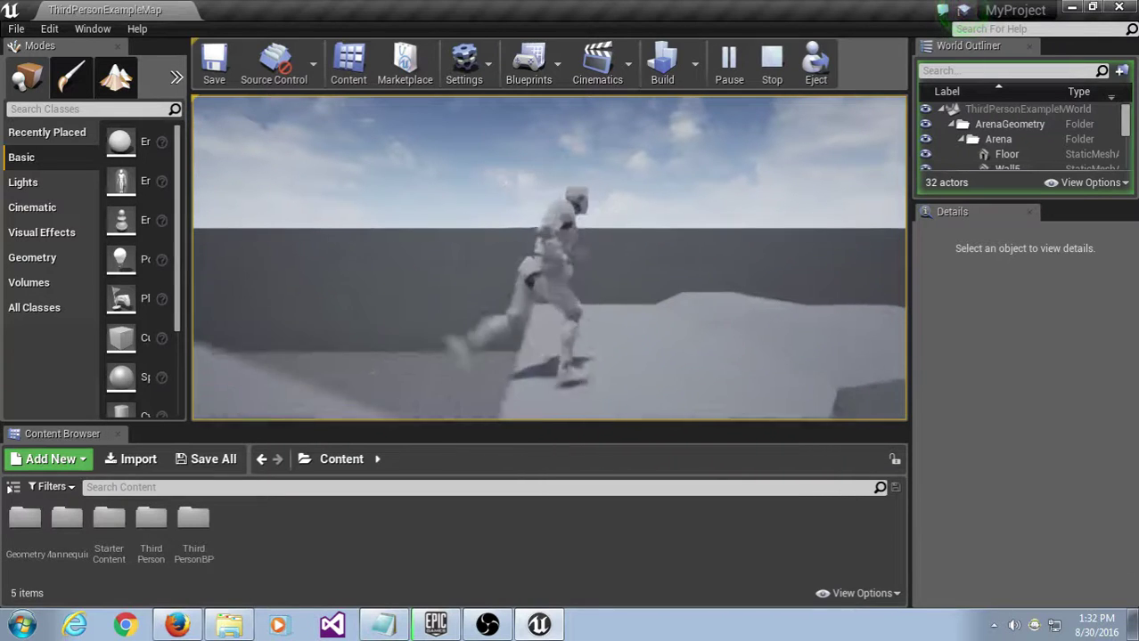
pyautogui.press('d')
pyautogui.press('s')
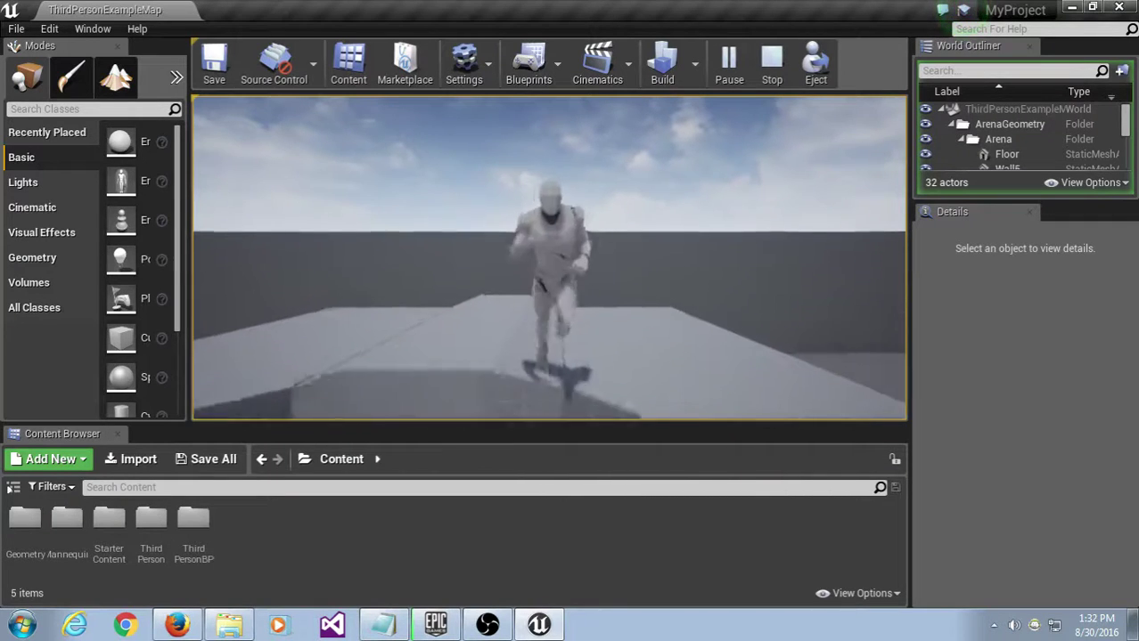
pyautogui.press('a')
pyautogui.press('d')
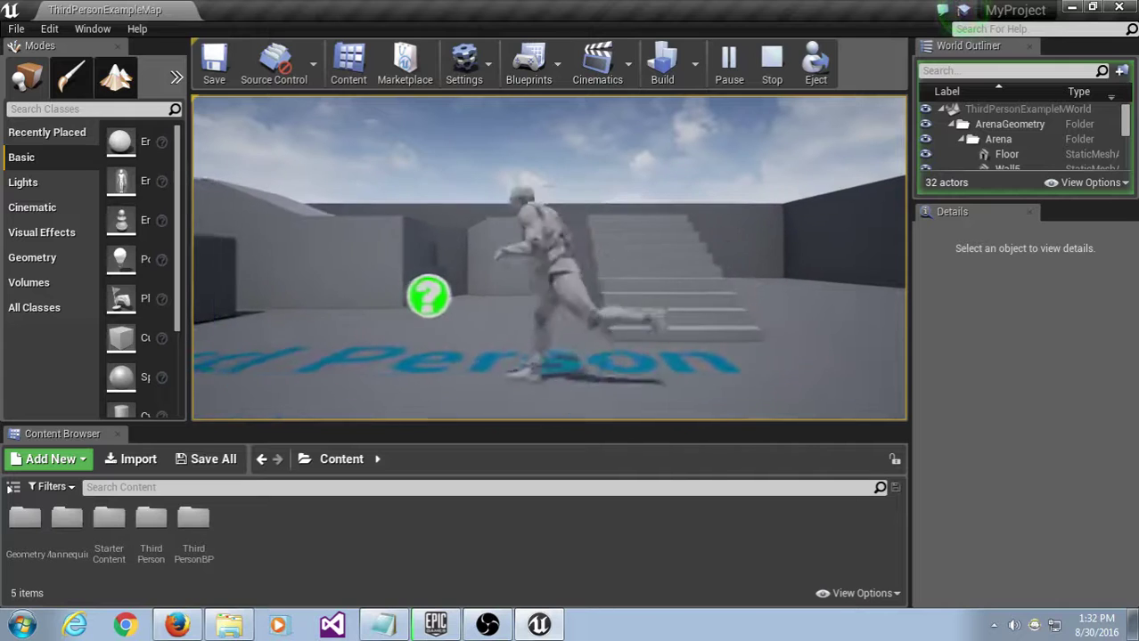
pyautogui.press('w')
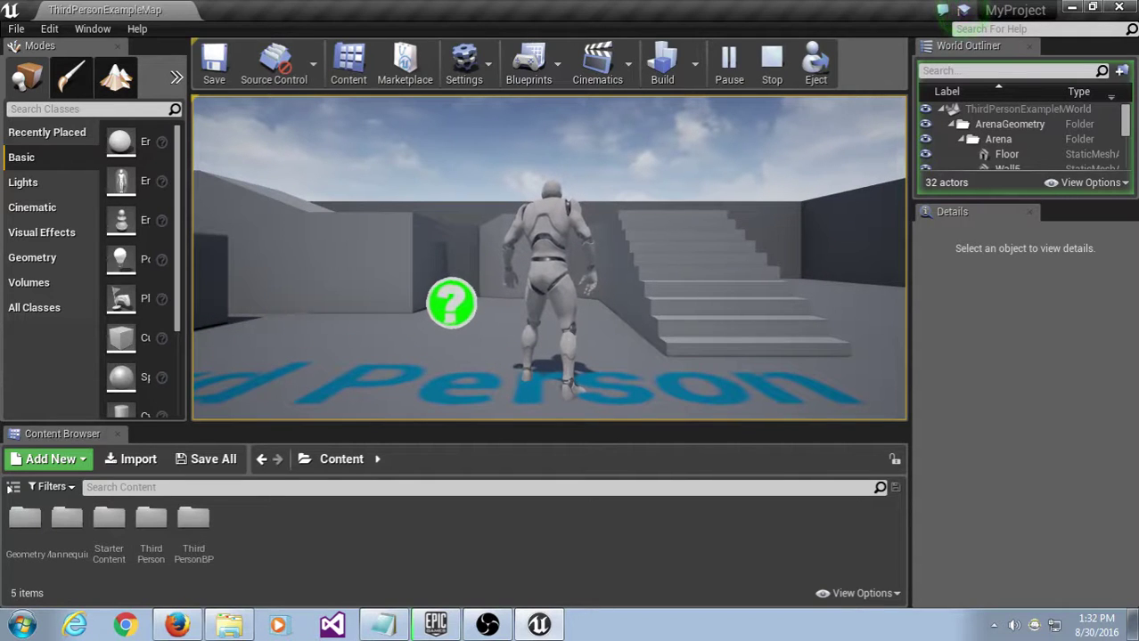
pyautogui.press('F11')
pyautogui.click(728, 98)
# Step: Run the character across the arena and up the stairs, jumping off the top
pyautogui.press('a')
pyautogui.press('d')
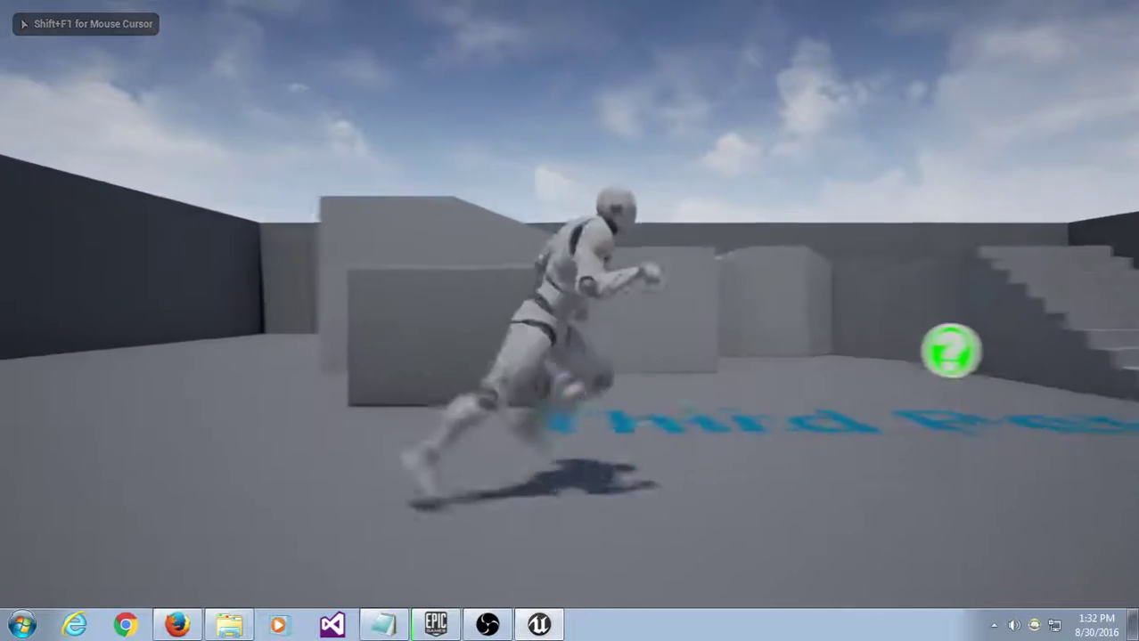
pyautogui.press('w')
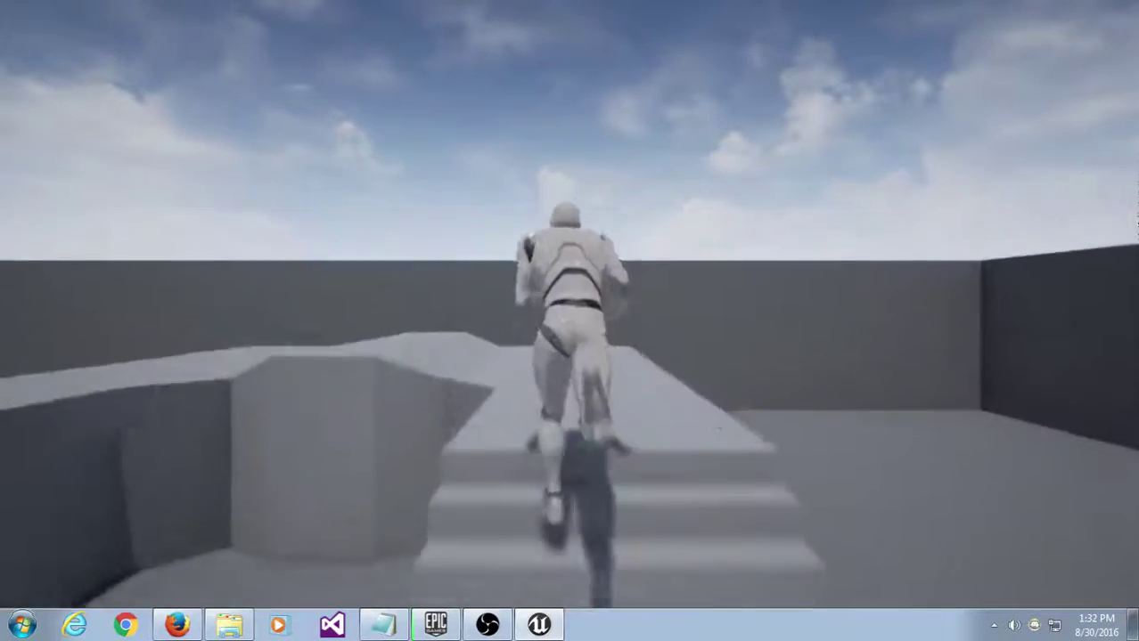
pyautogui.press('space')
pyautogui.press('s')
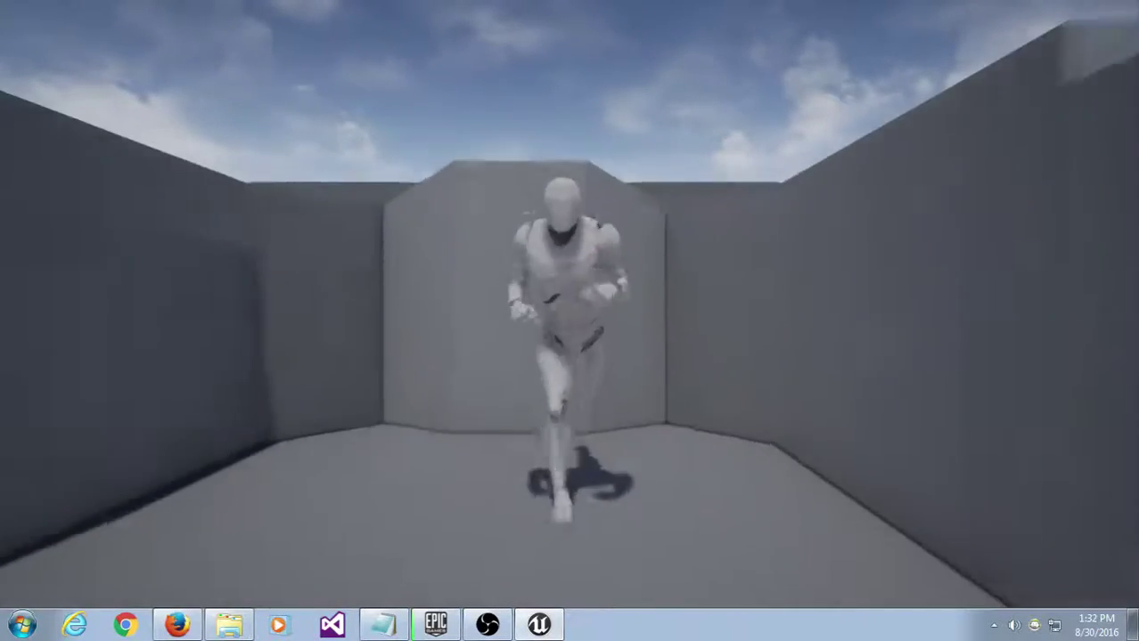
pyautogui.press('d')
pyautogui.press('w')
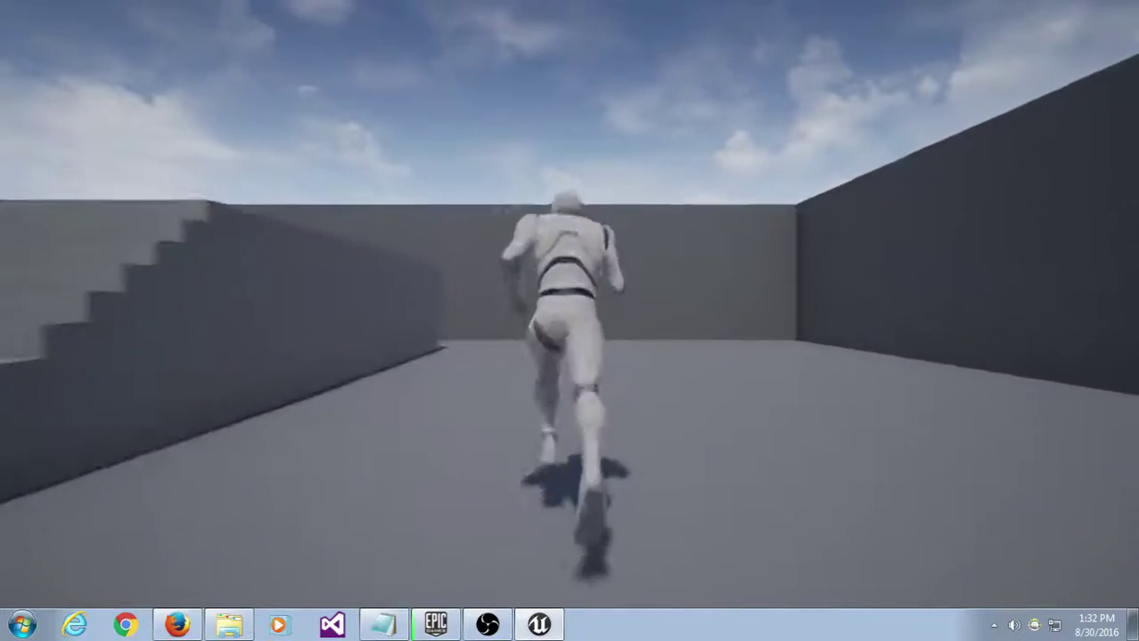
pyautogui.press('s')
pyautogui.press('d')
pyautogui.press('w')
pyautogui.press('space')
pyautogui.press('d')
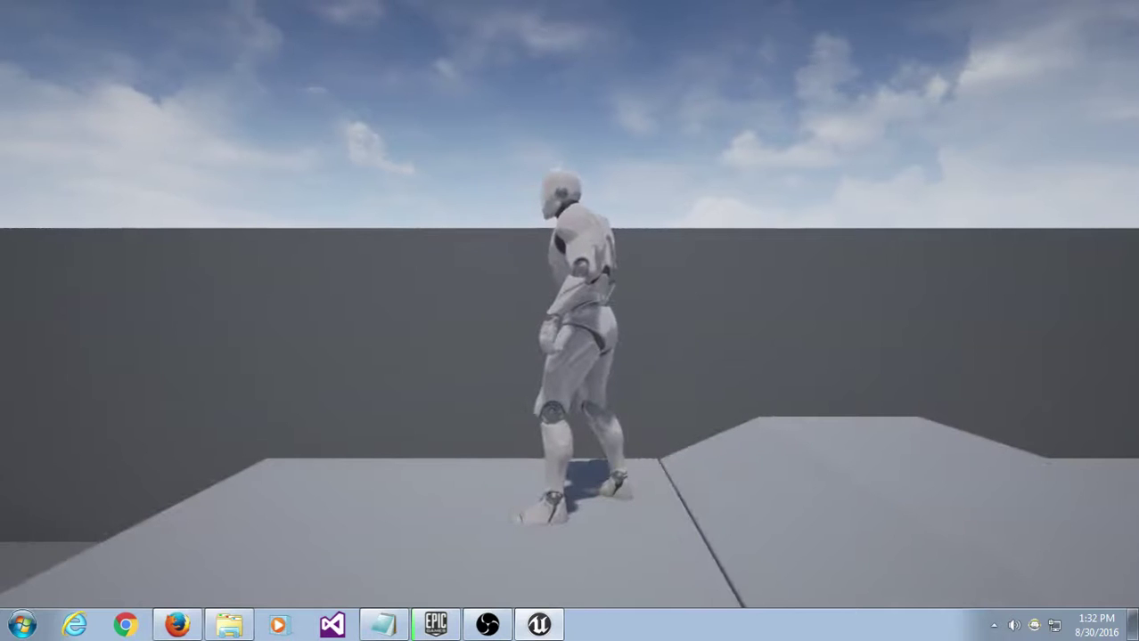
# Step: Run across the platform and through the walled corridor, then end play with Esc
pyautogui.press('s')
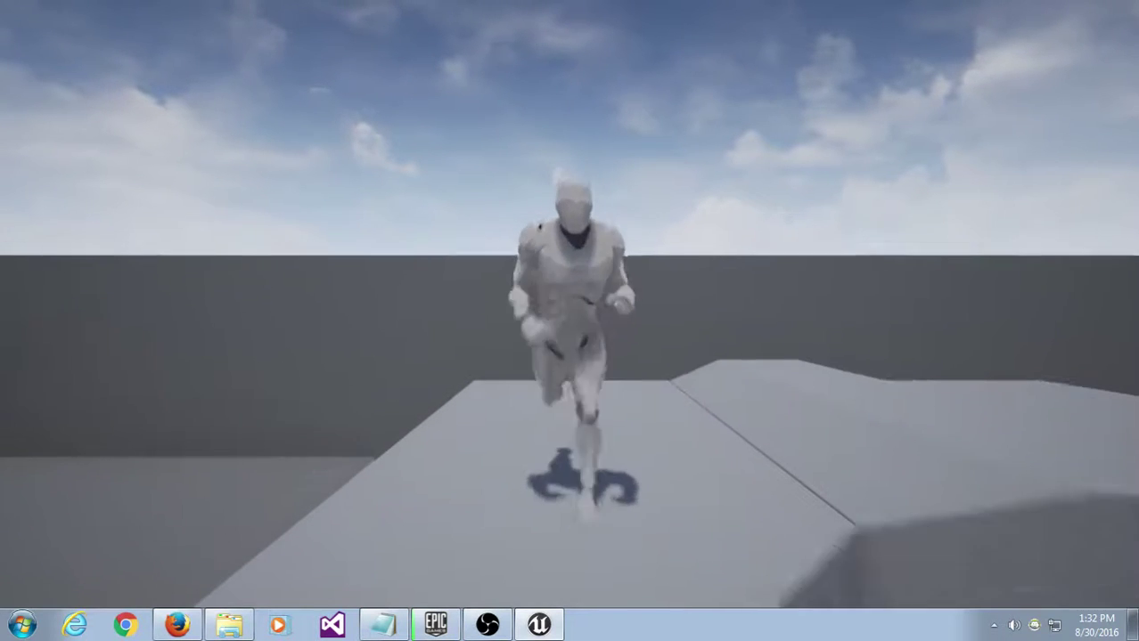
pyautogui.press('d')
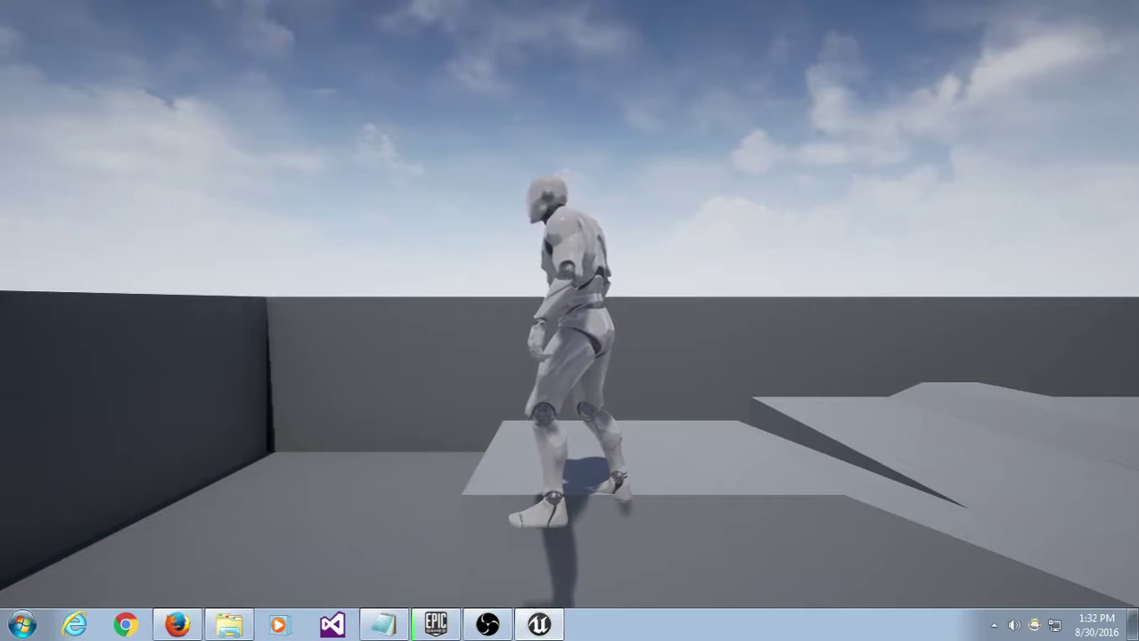
pyautogui.press('w')
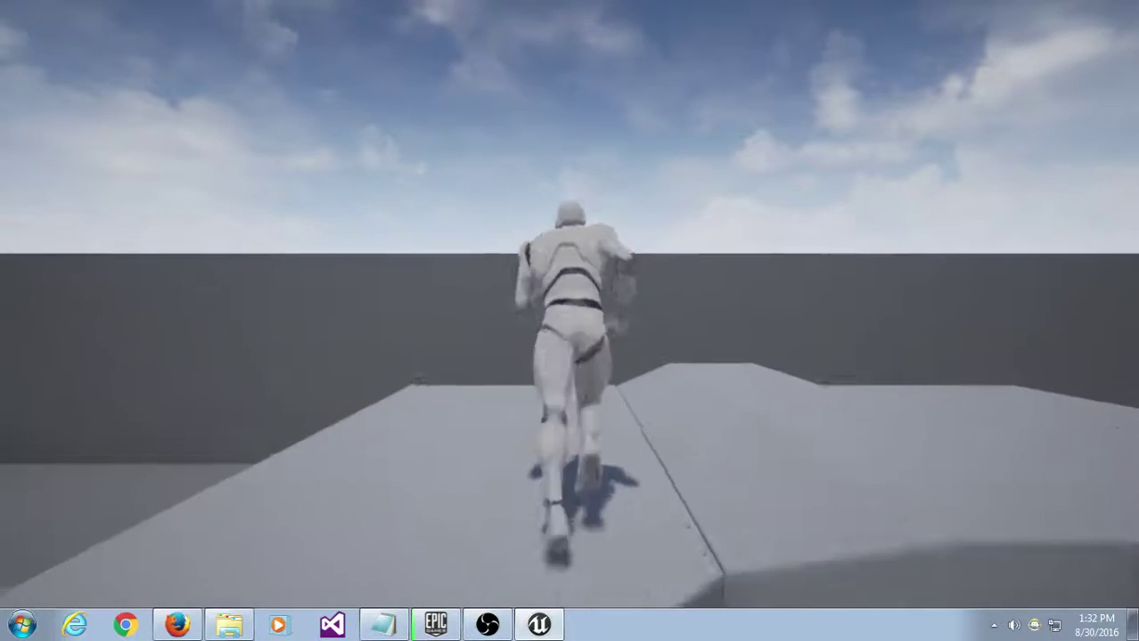
pyautogui.press('d')
pyautogui.press('a')
pyautogui.press('s')
pyautogui.press('a')
pyautogui.press('w')
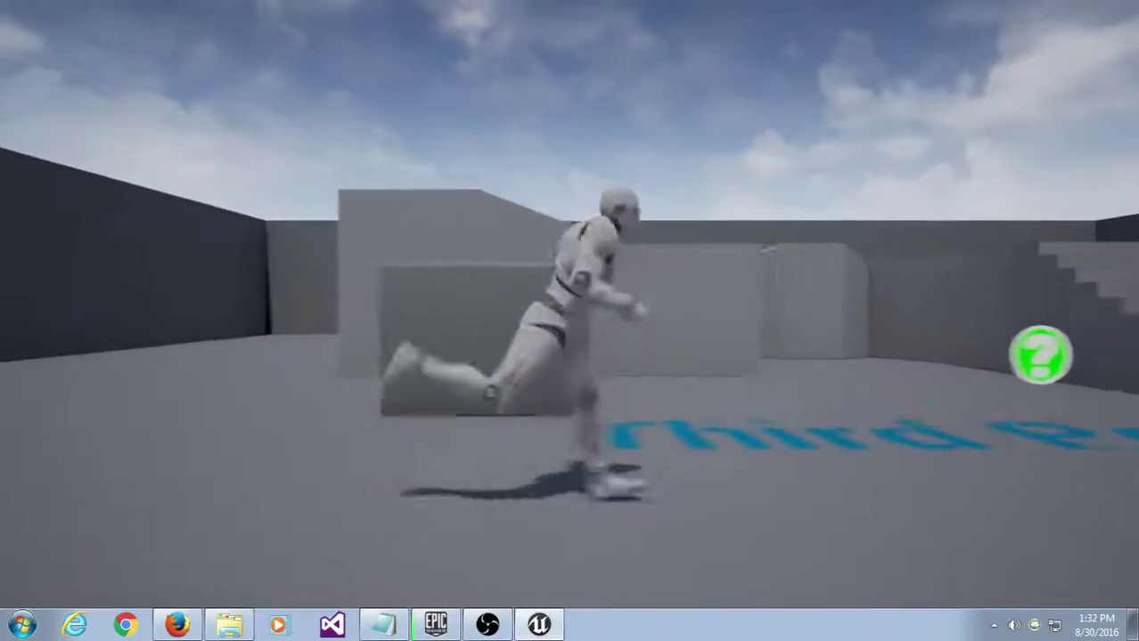
pyautogui.press('d')
pyautogui.press('w')
pyautogui.press('s')
pyautogui.press('a')
pyautogui.press('w')
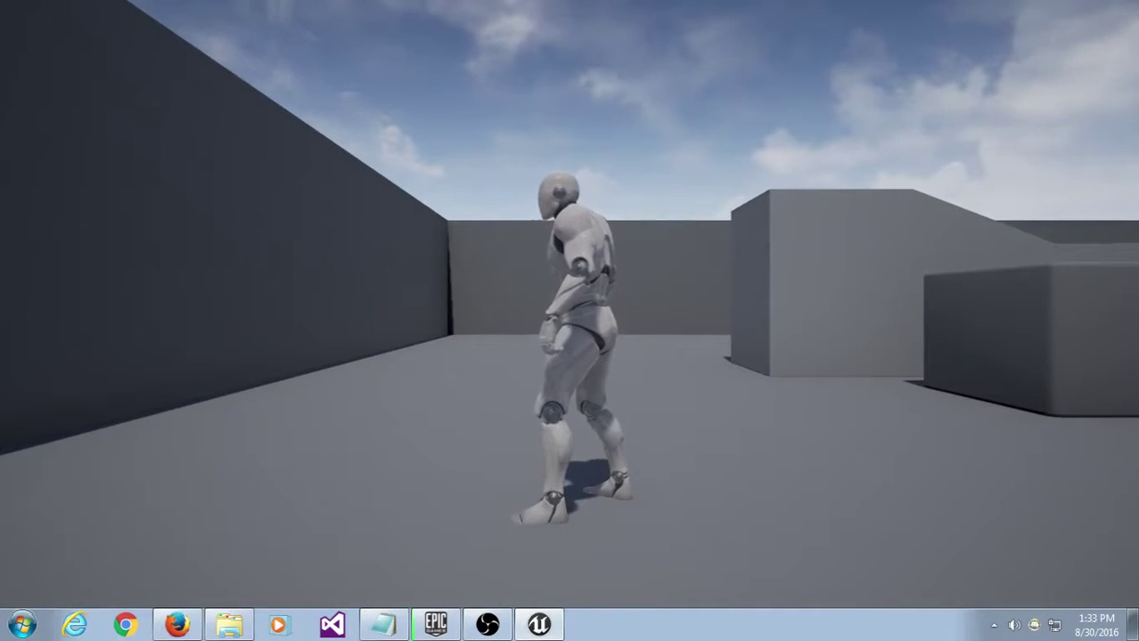
pyautogui.press('Escape')
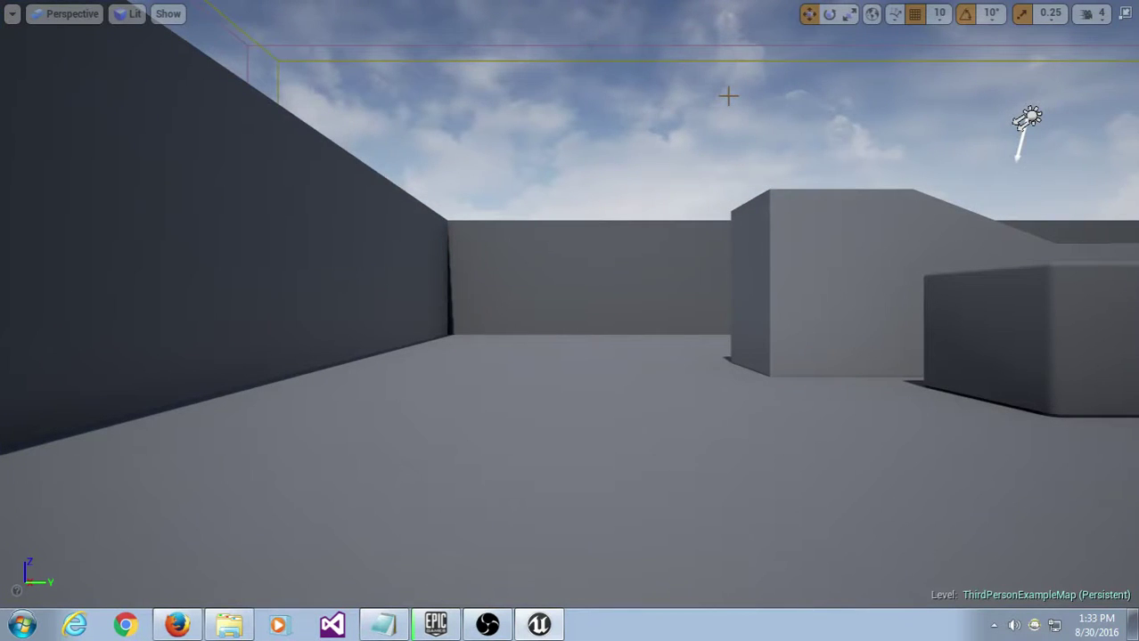
# Step: Fly the viewport camera back and forth toward the box, ramp block and floor text
pyautogui.press('s')
pyautogui.moveTo(658, 315); pyautogui.dragTo(655, 227, button='right')
pyautogui.press('w')
pyautogui.press('s')
pyautogui.press('w')
pyautogui.press('s')
pyautogui.press('w')
# Step: Fly toward the stairs, character and dark wall, then turn the view across the whole arena
pyautogui.press('s')
pyautogui.press('w')
pyautogui.press('s')
pyautogui.press('w')
pyautogui.press('s')
pyautogui.press('w')
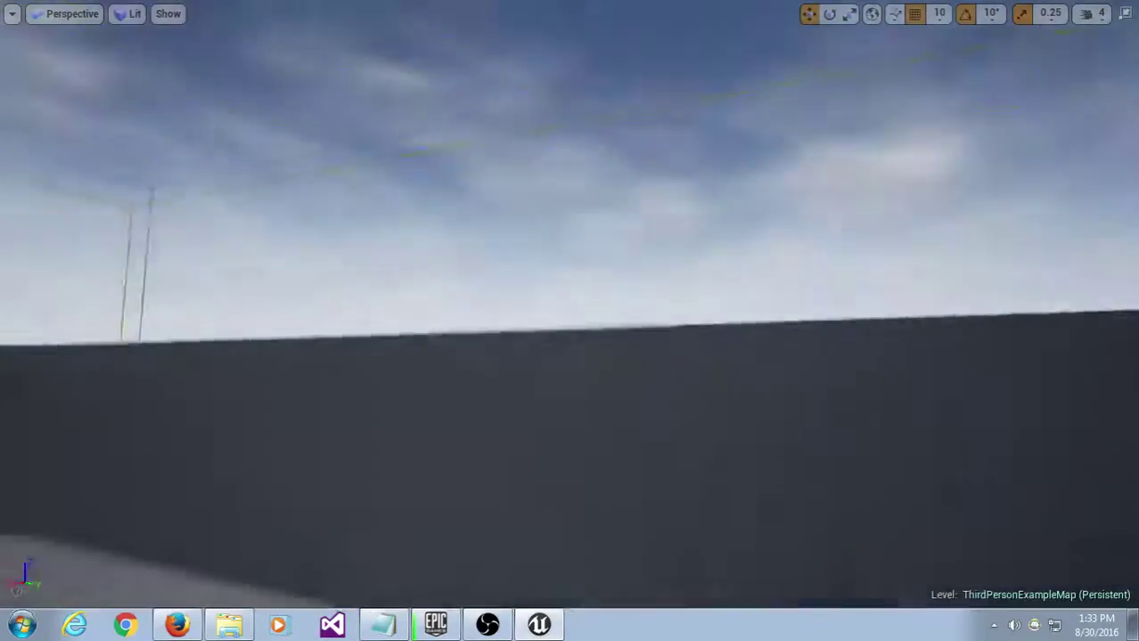
pyautogui.moveTo(570, 320); pyautogui.dragTo(499, 326, button='right')
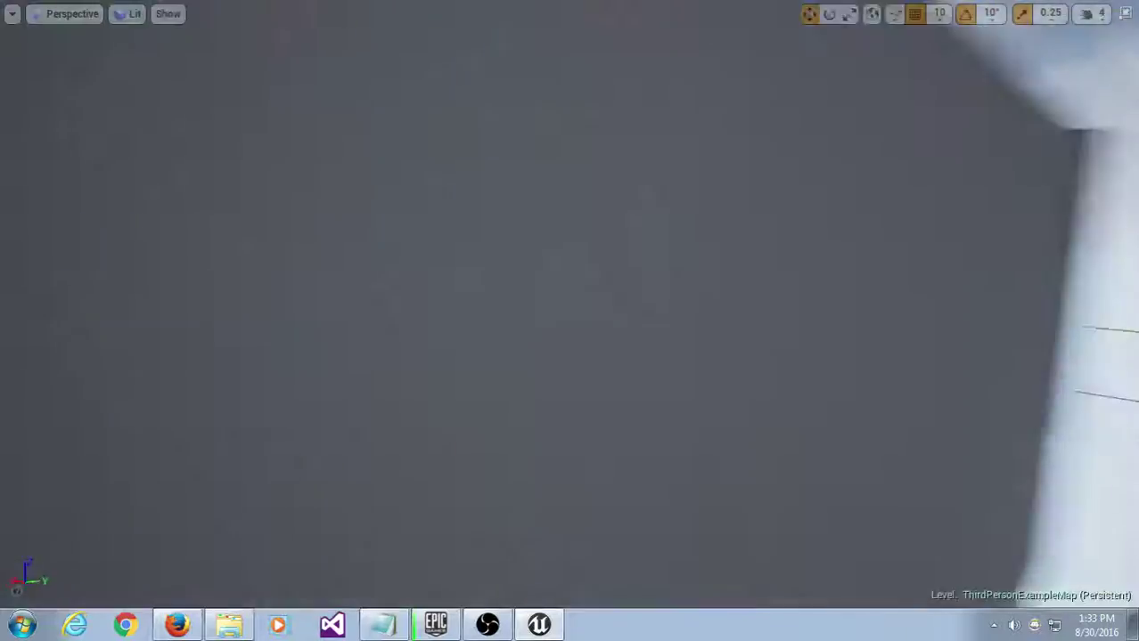
pyautogui.moveTo(570, 321); pyautogui.dragTo(521, 317, button='right')
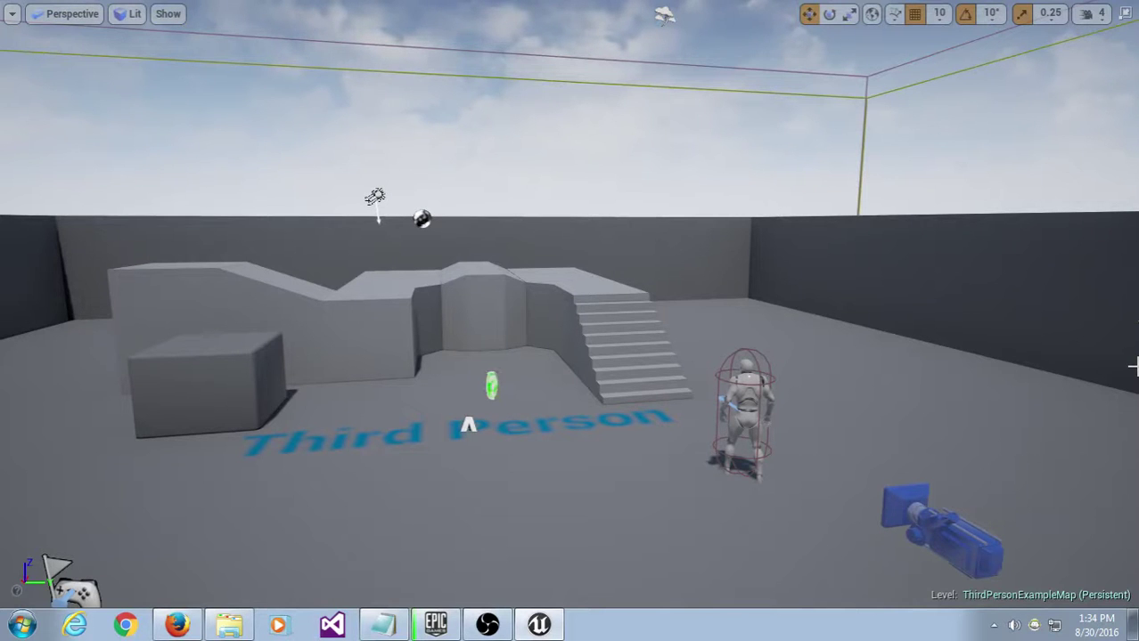
# Step: Start a Play session with Alt+P and run the character up the stairs, jumping off the ledge
pyautogui.hotkey('alt', 'p')
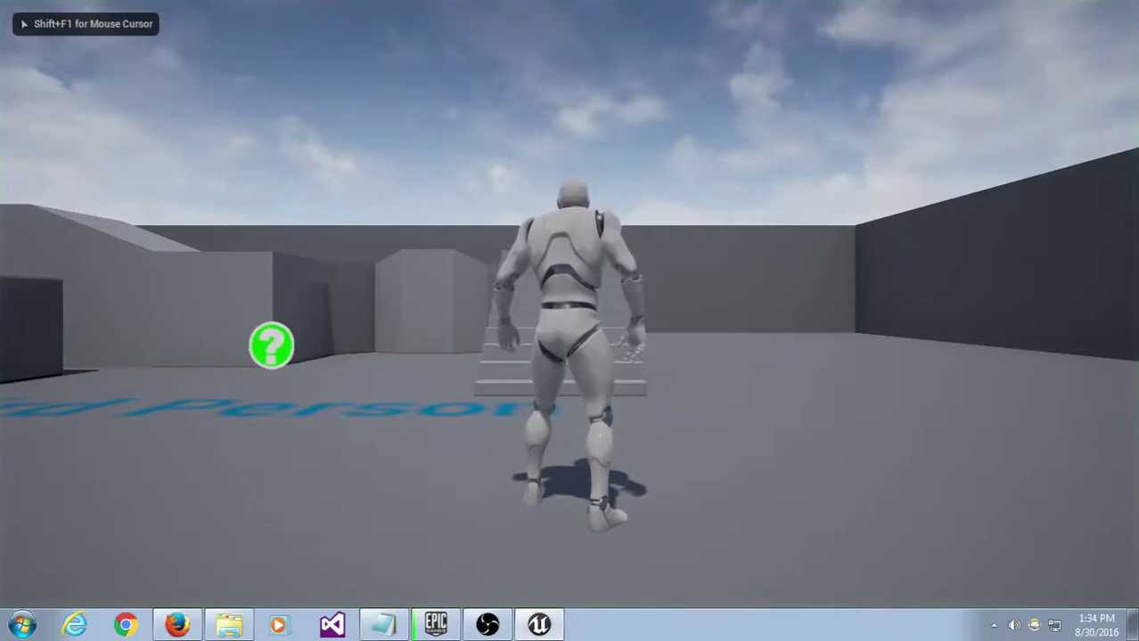
pyautogui.press('w')
pyautogui.press('d')
pyautogui.press('s')
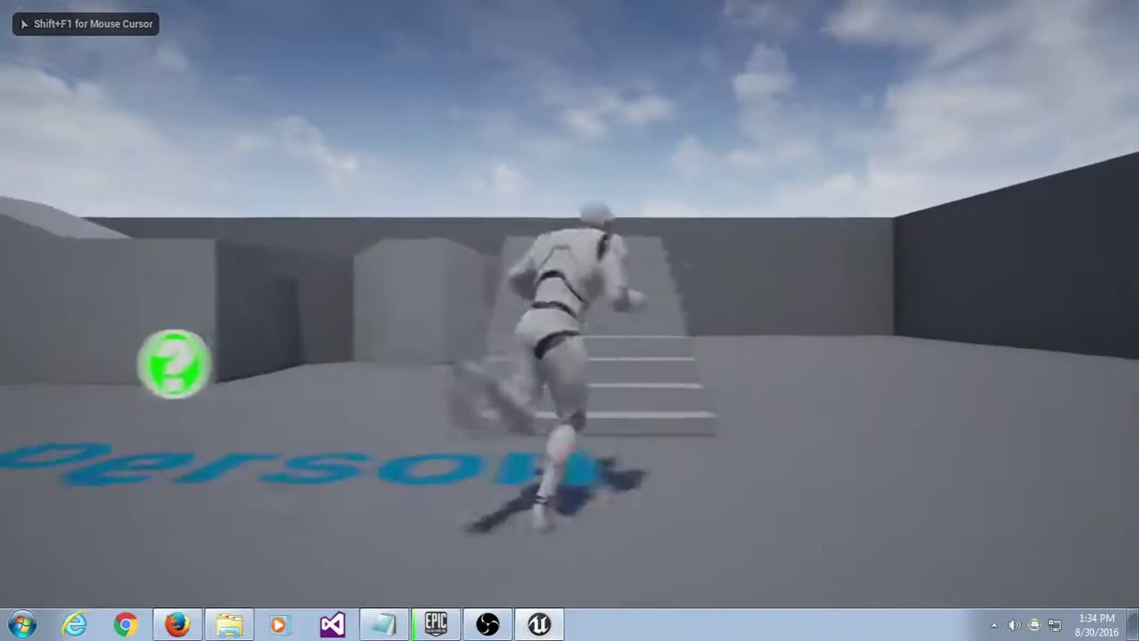
pyautogui.press('w')
pyautogui.press('d')
pyautogui.press('space')
# Step: Run the character past the floor text and around the arena, then leave full screen with F11
pyautogui.press('s')
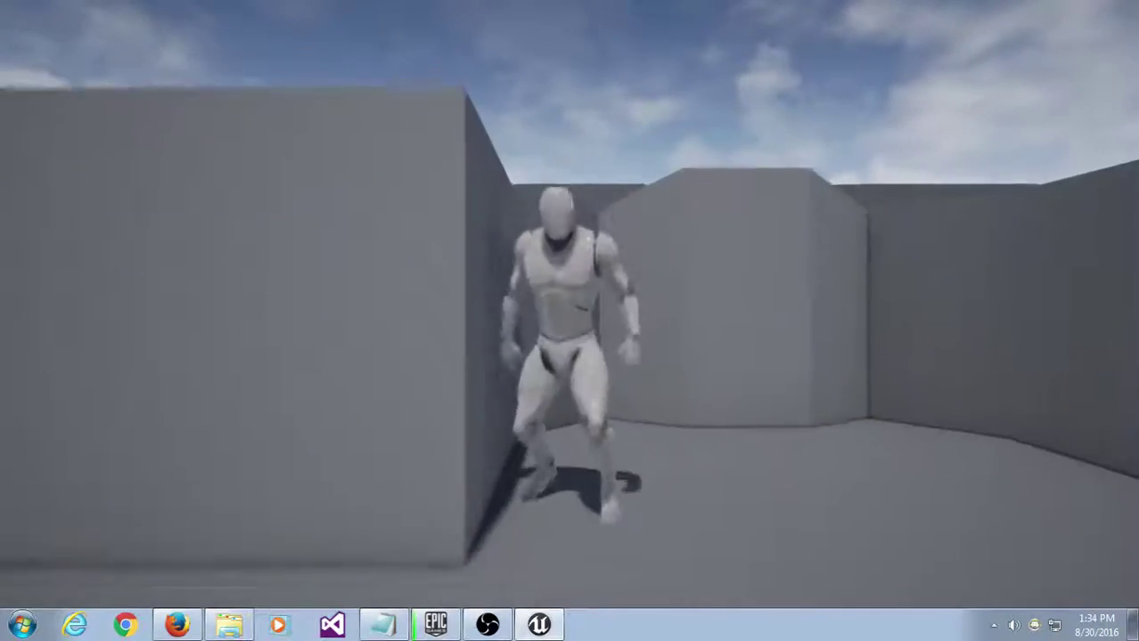
pyautogui.press('a')
pyautogui.press('s')
pyautogui.press('d')
pyautogui.press('w')
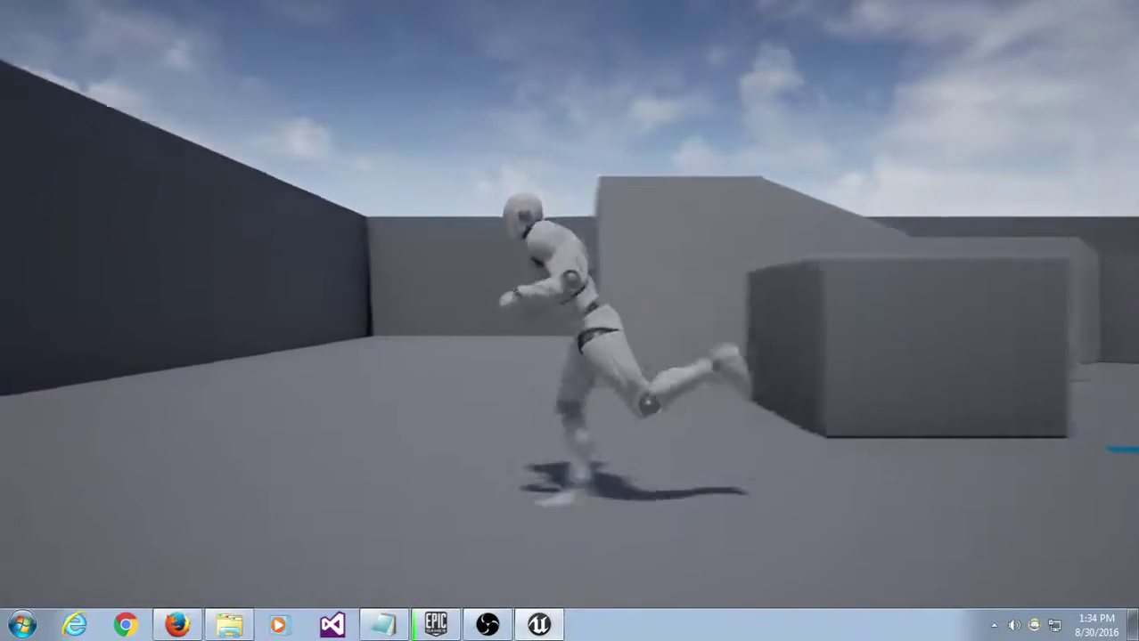
pyautogui.press('d')
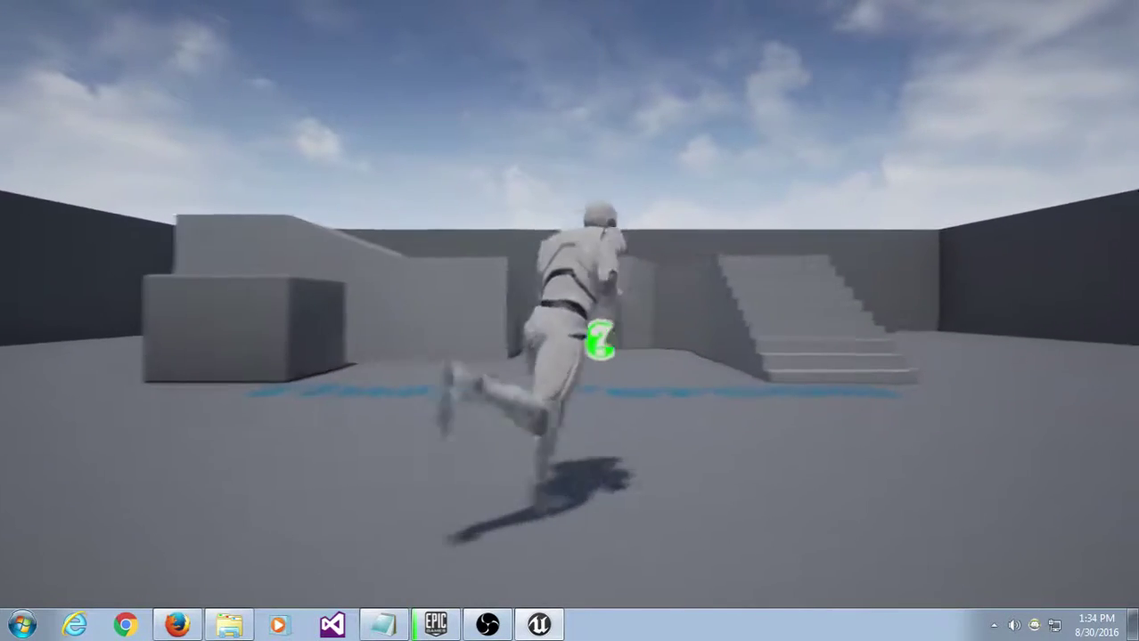
pyautogui.press('s')
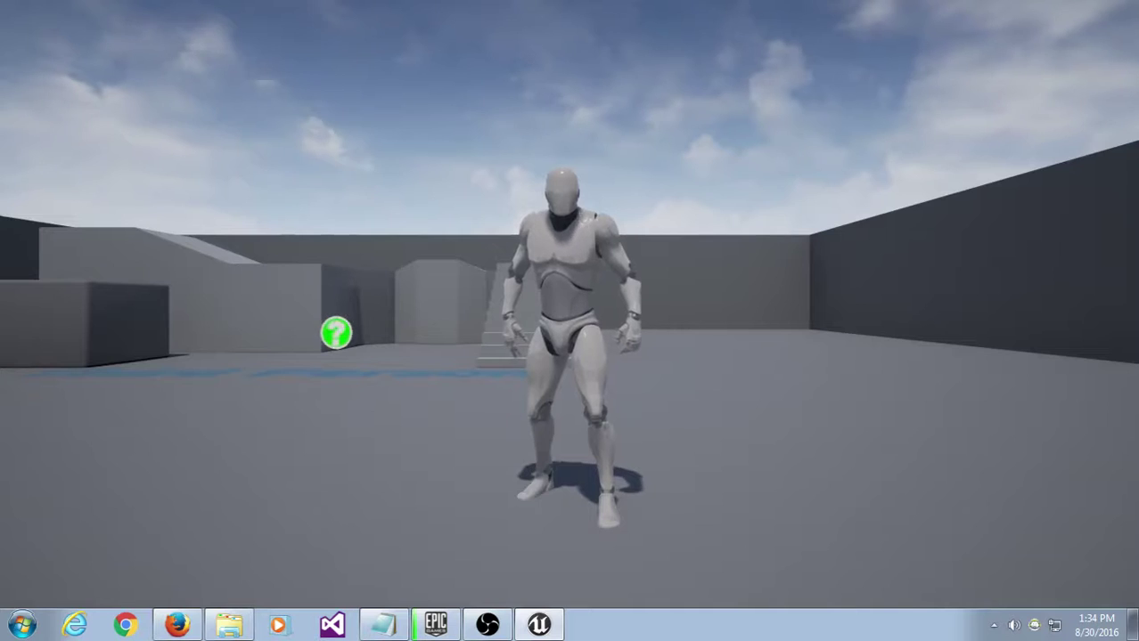
pyautogui.press('F11')
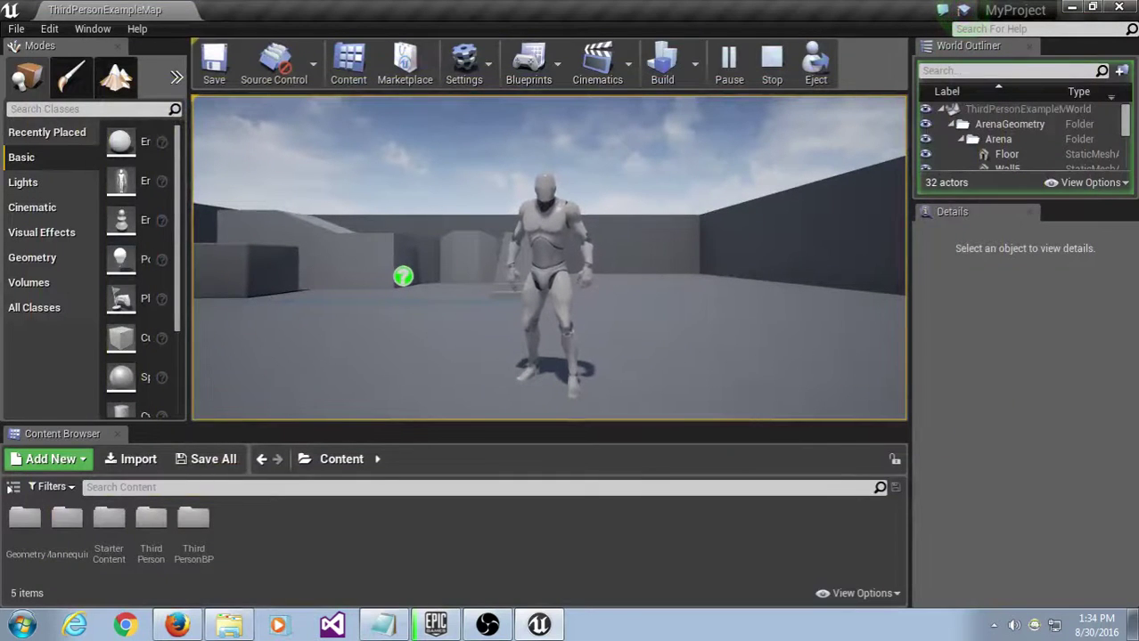
# Step: Stop play, fly the view to the floor text, and select the CubeMesh box (scale 2.0, 2.0, 1.5)
pyautogui.press('Escape')
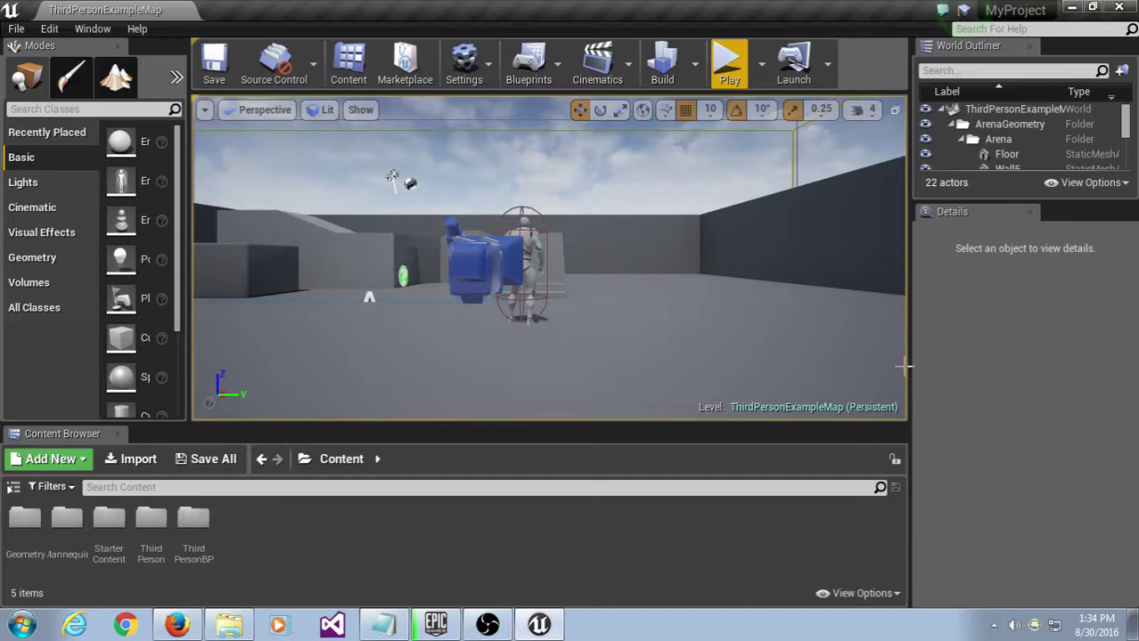
pyautogui.moveTo(369, 296); pyautogui.dragTo(802, 245, button='right')
pyautogui.moveTo(537, 238); pyautogui.dragTo(537, 238, button='right')
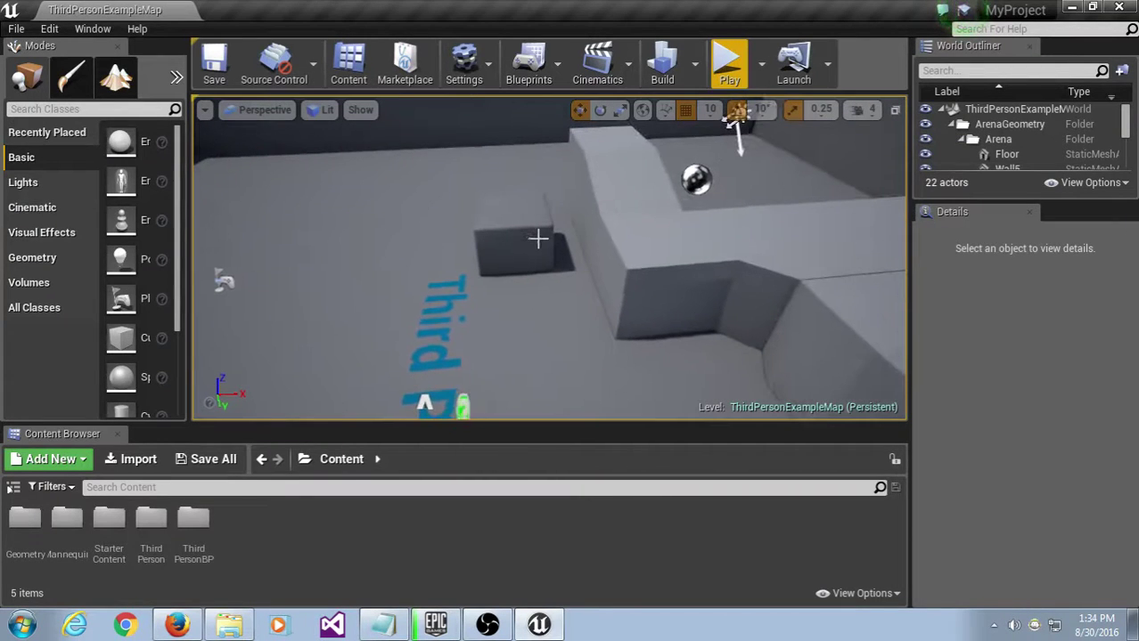
pyautogui.click(521, 239)
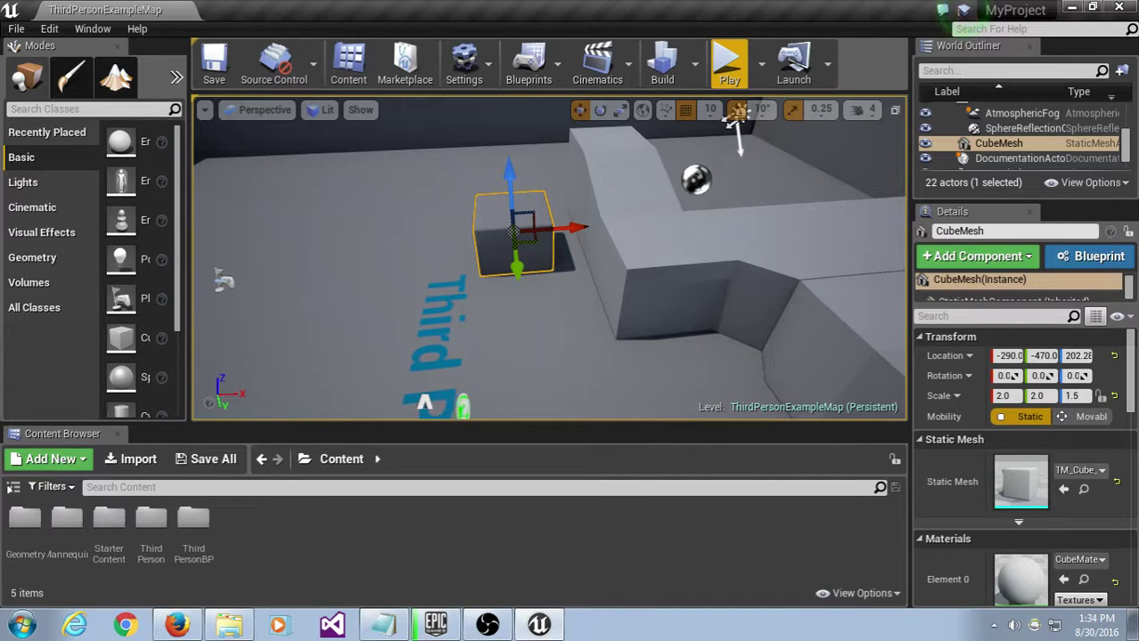
# Step: Cycle the cube's gizmo through move, rotate and scale modes with W/E/R, ending in move mode
pyautogui.press('r')
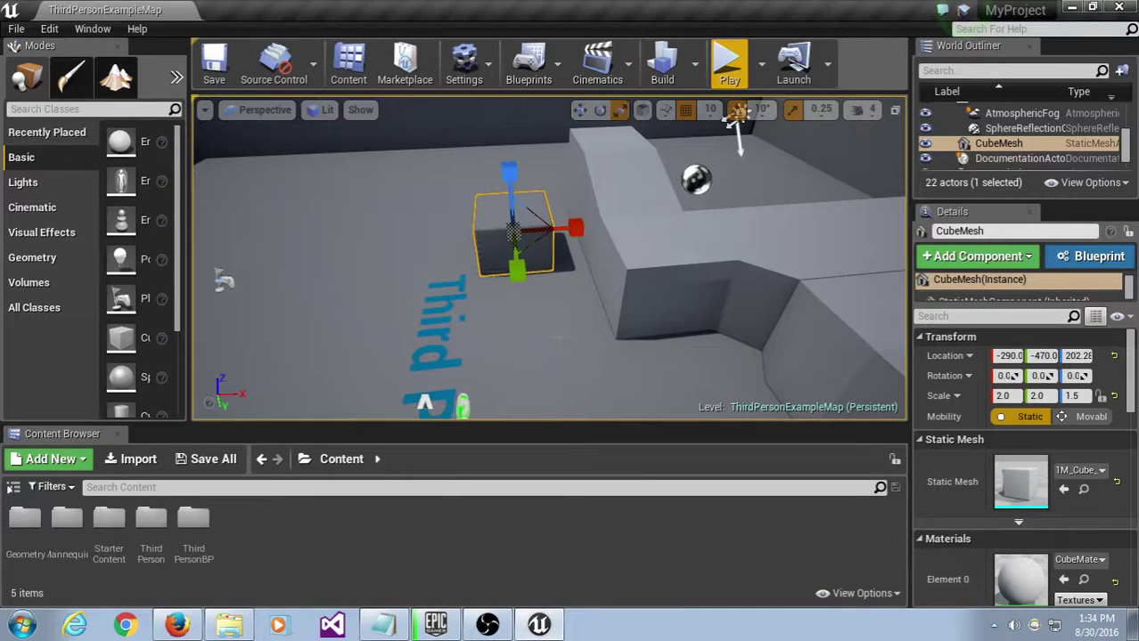
pyautogui.press('w')
pyautogui.press('e')
pyautogui.press('r')
pyautogui.press('w')
pyautogui.press('e')
pyautogui.press('r')
pyautogui.press('w')
pyautogui.press('e')
pyautogui.press('r')
pyautogui.press('w')
pyautogui.press('e')
pyautogui.press('r')
pyautogui.press('w')
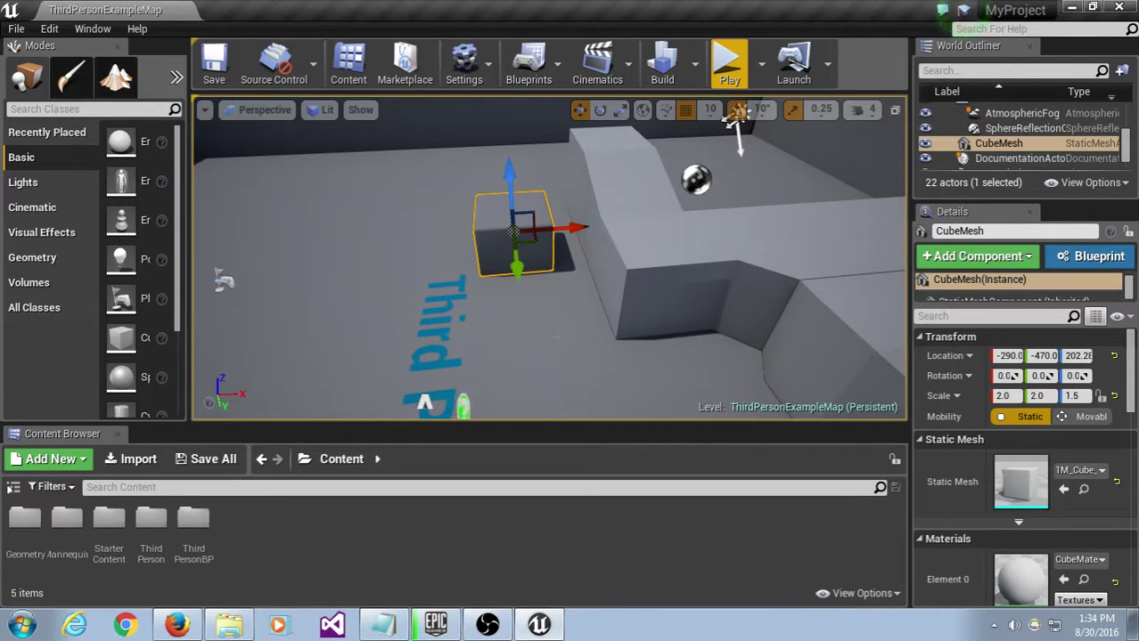
pyautogui.press('e')
pyautogui.press('r')
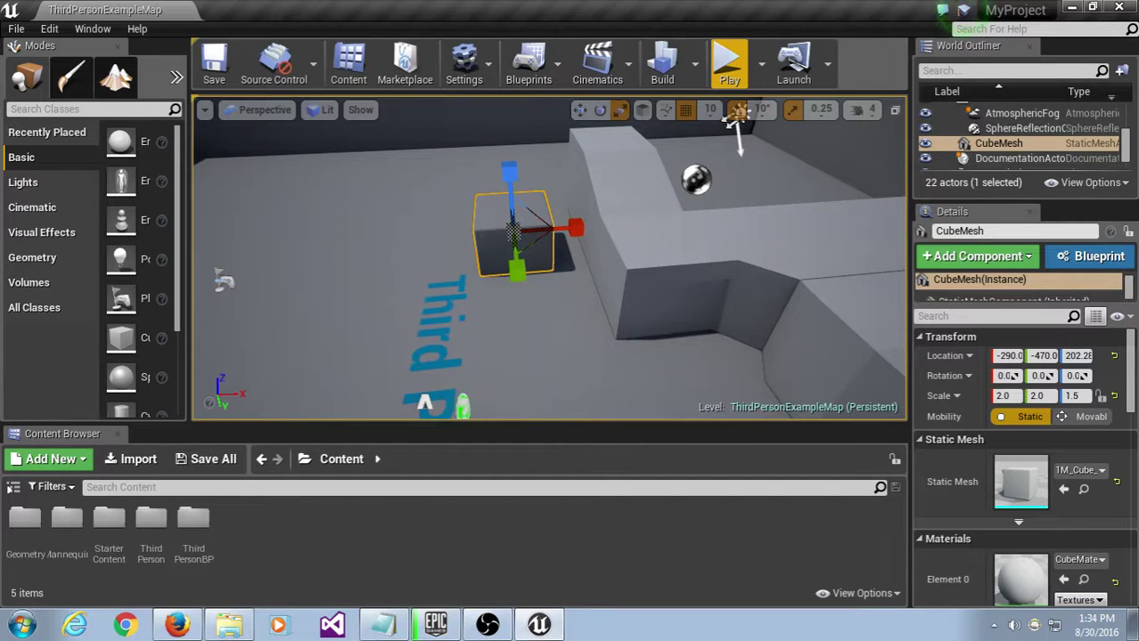
pyautogui.press('w')
pyautogui.press('e')
pyautogui.press('r')
pyautogui.press('w')
# Step: Move the cube to X -700 and Y -540, then undo a trial 30-degree rotation
pyautogui.moveTo(580, 229); pyautogui.dragTo(426, 238)
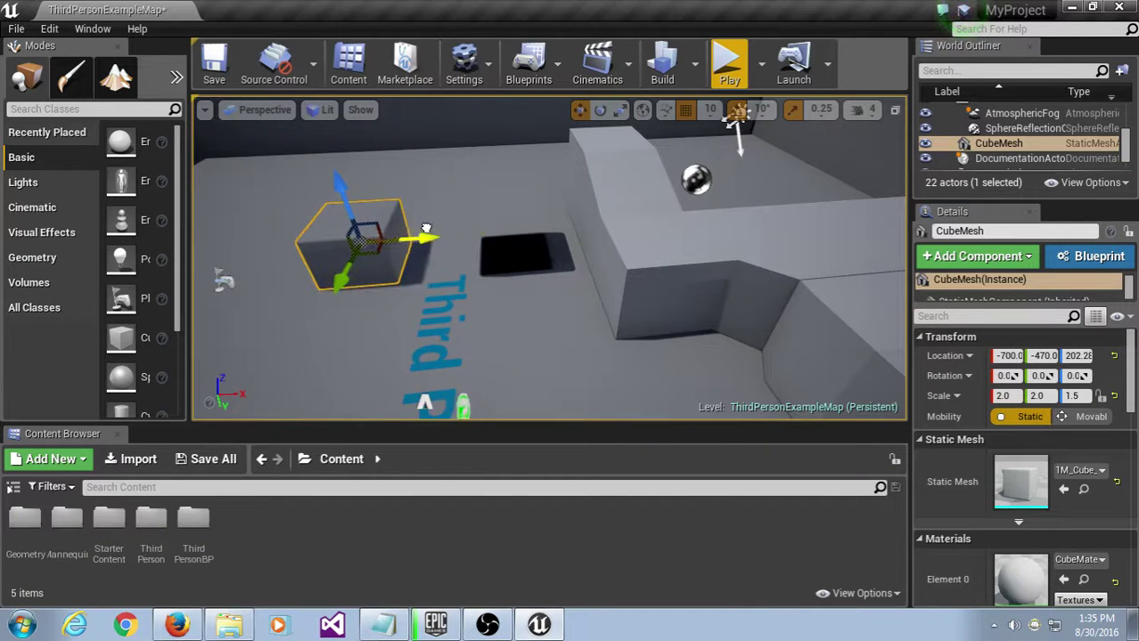
pyautogui.moveTo(341, 276); pyautogui.dragTo(349, 261)
pyautogui.press('e')
pyautogui.moveTo(349, 261); pyautogui.dragTo(403, 185, button='right')
pyautogui.moveTo(419, 142); pyautogui.dragTo(442, 180)
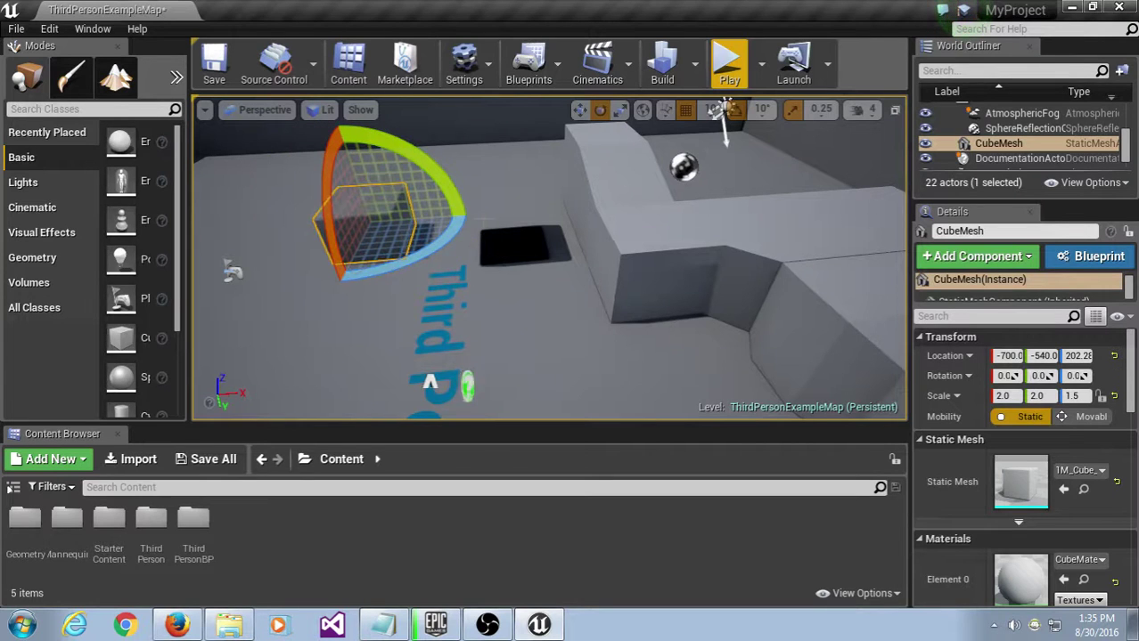
pyautogui.hotkey('ctrl', 'z')
pyautogui.click(82, 29)
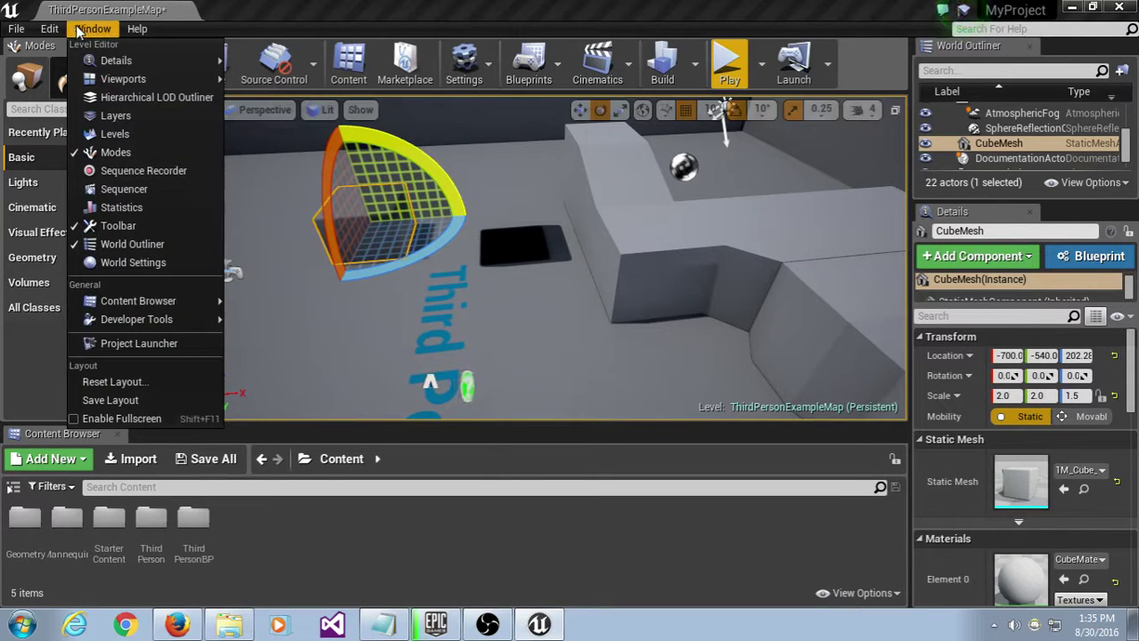
pyautogui.moveTo(49, 27)
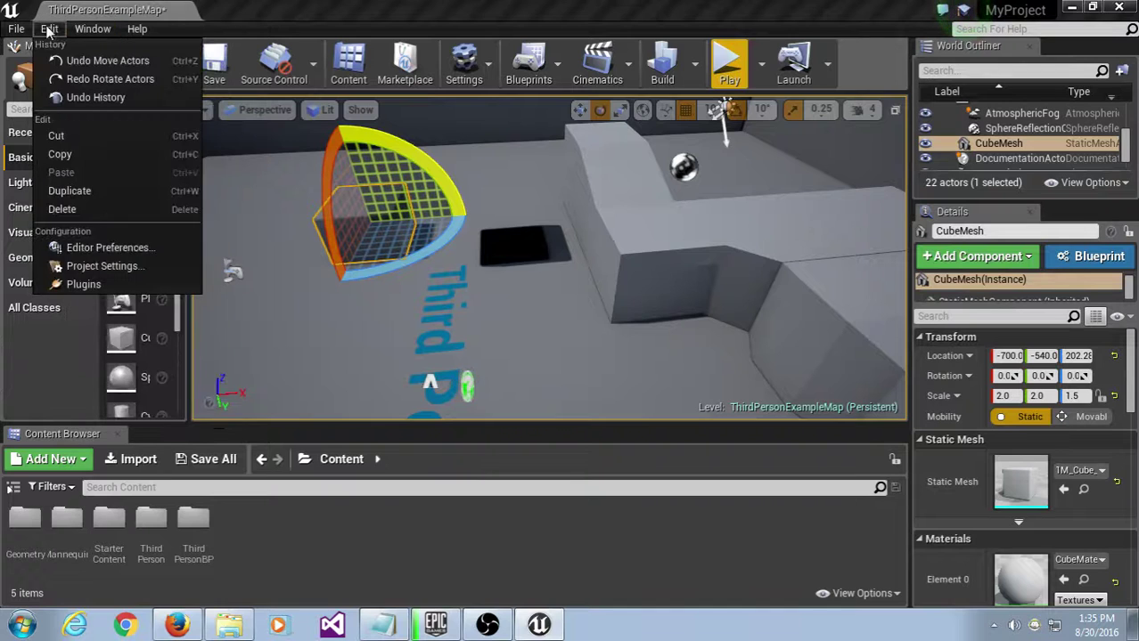
pyautogui.click(114, 248)
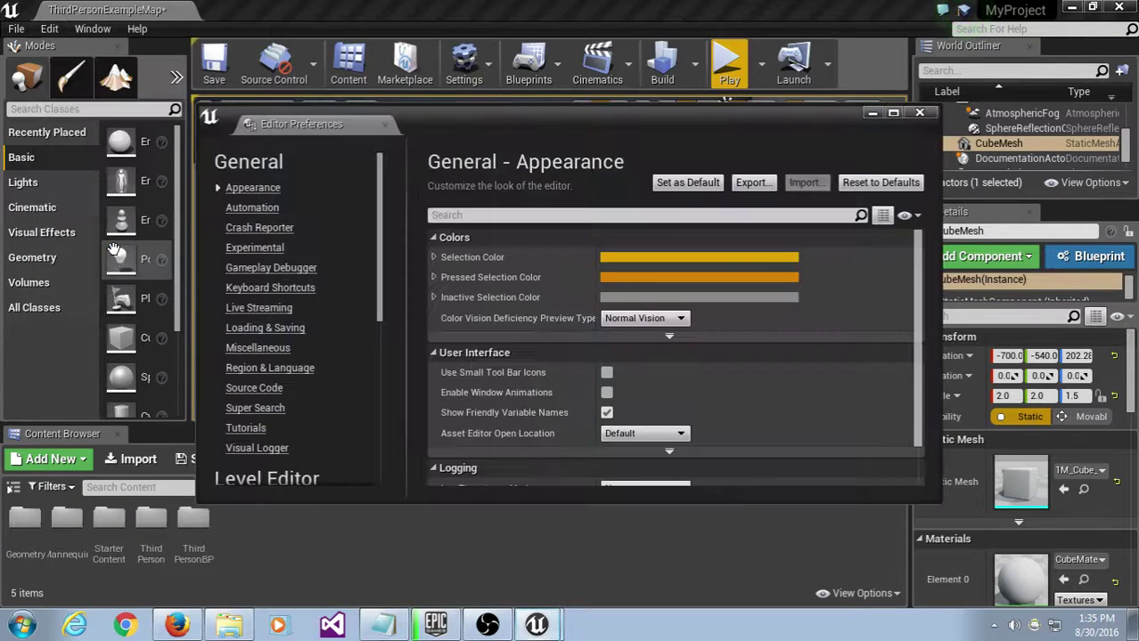
pyautogui.moveTo(527, 113); pyautogui.dragTo(521, 76)
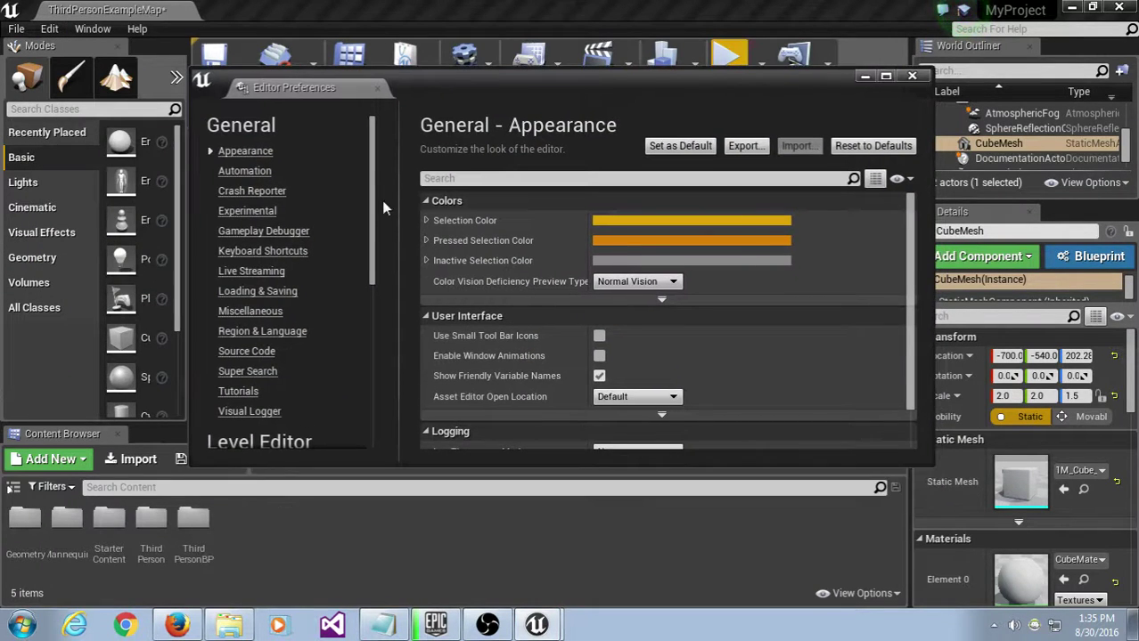
pyautogui.moveTo(374, 208); pyautogui.dragTo(374, 285)
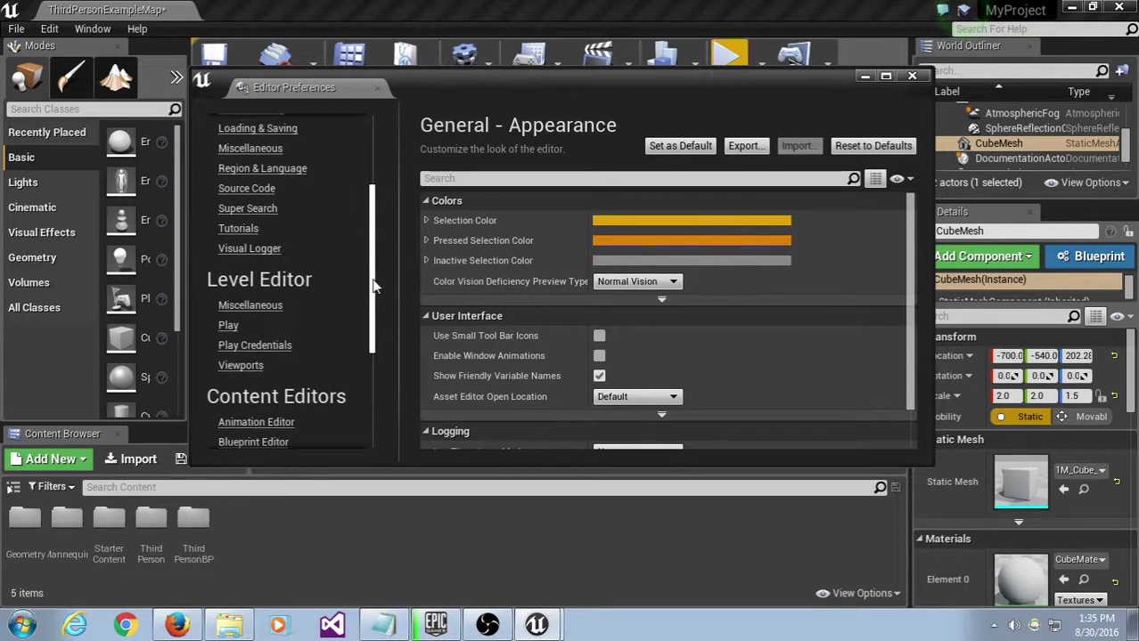
pyautogui.moveTo(374, 286); pyautogui.dragTo(382, 253)
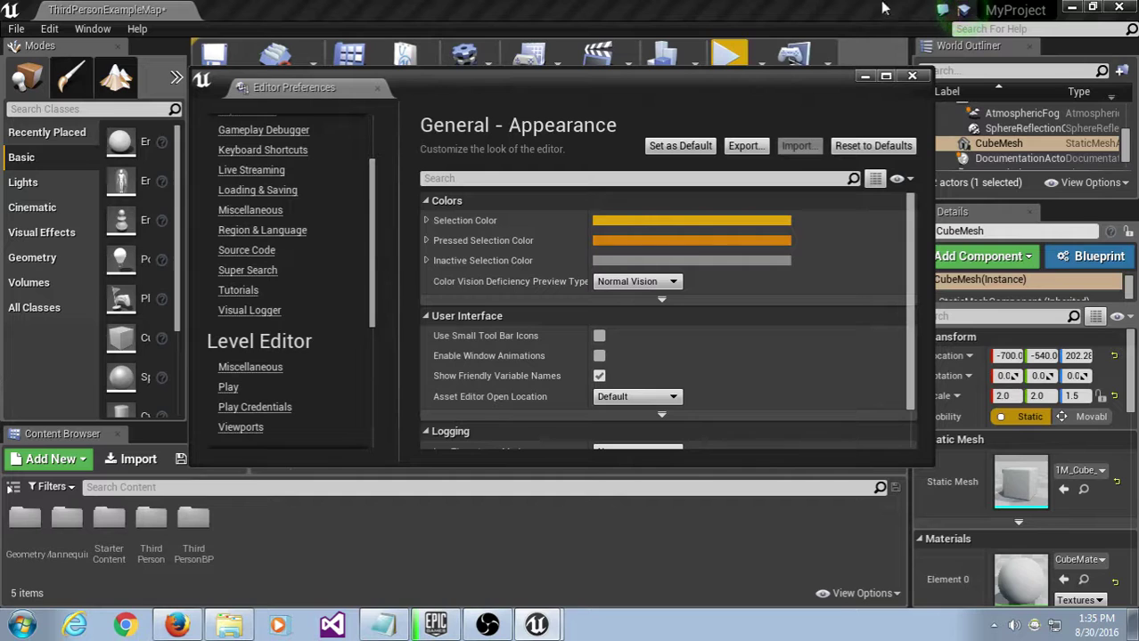
pyautogui.click(919, 77)
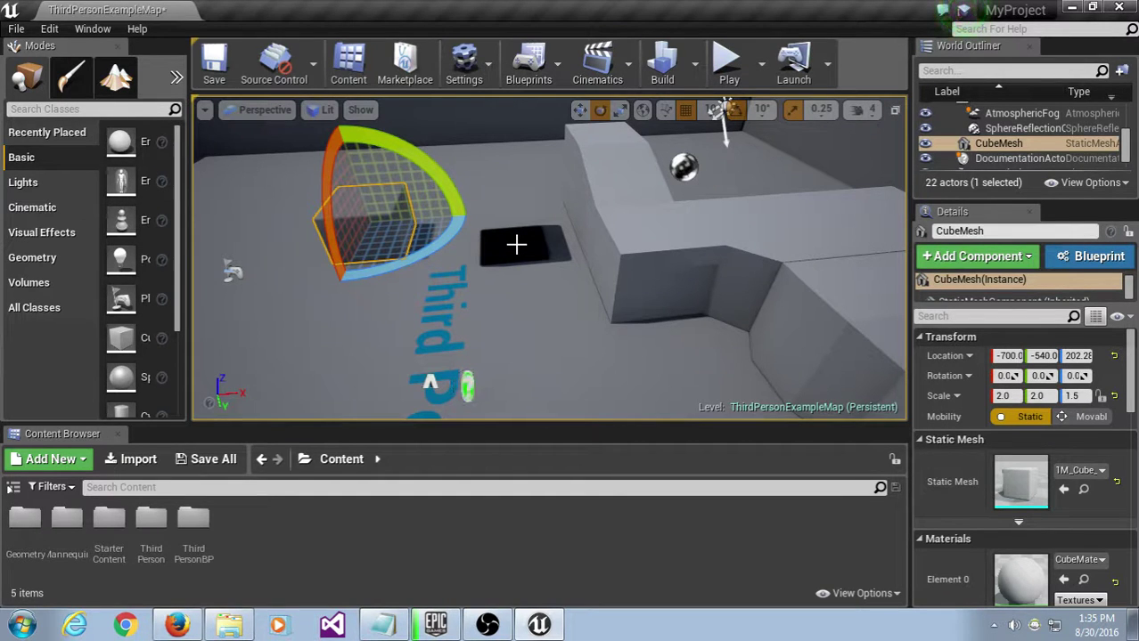
pyautogui.click(51, 29)
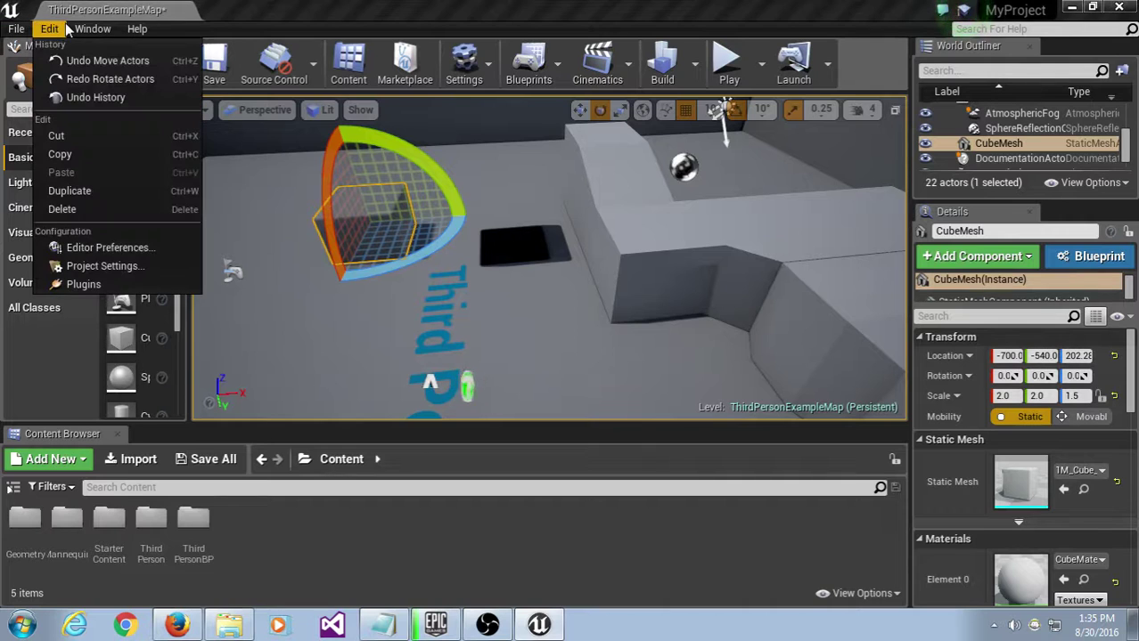
pyautogui.click(82, 248)
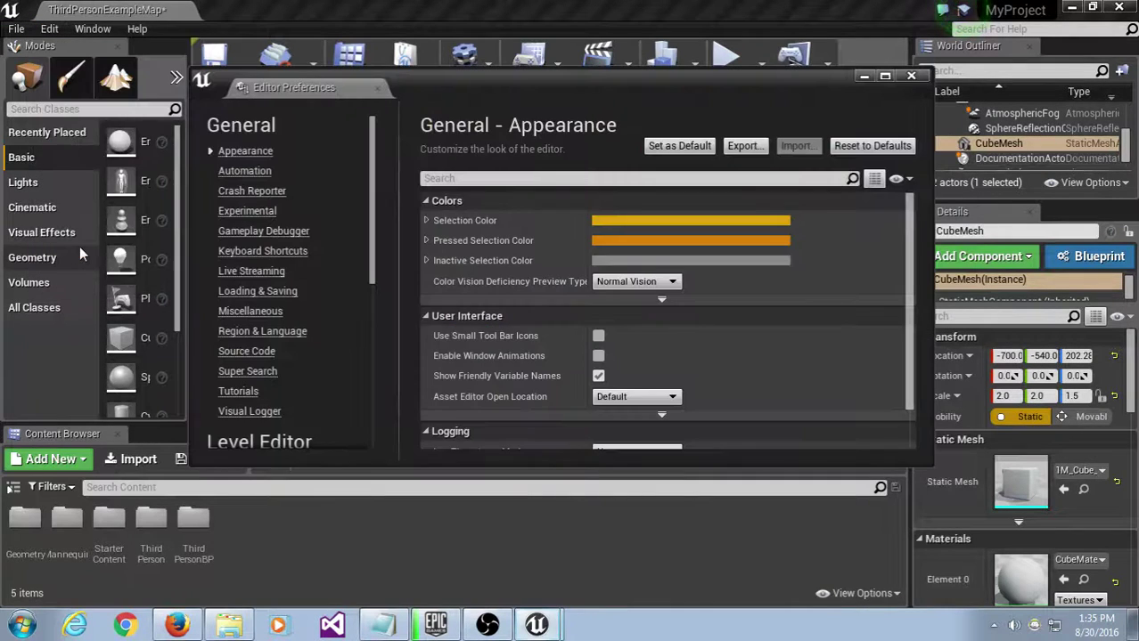
pyautogui.moveTo(367, 211)
pyautogui.mouseDown()
pyautogui.moveTo(367, 376)
pyautogui.moveTo(367, 218)
pyautogui.mouseUp()
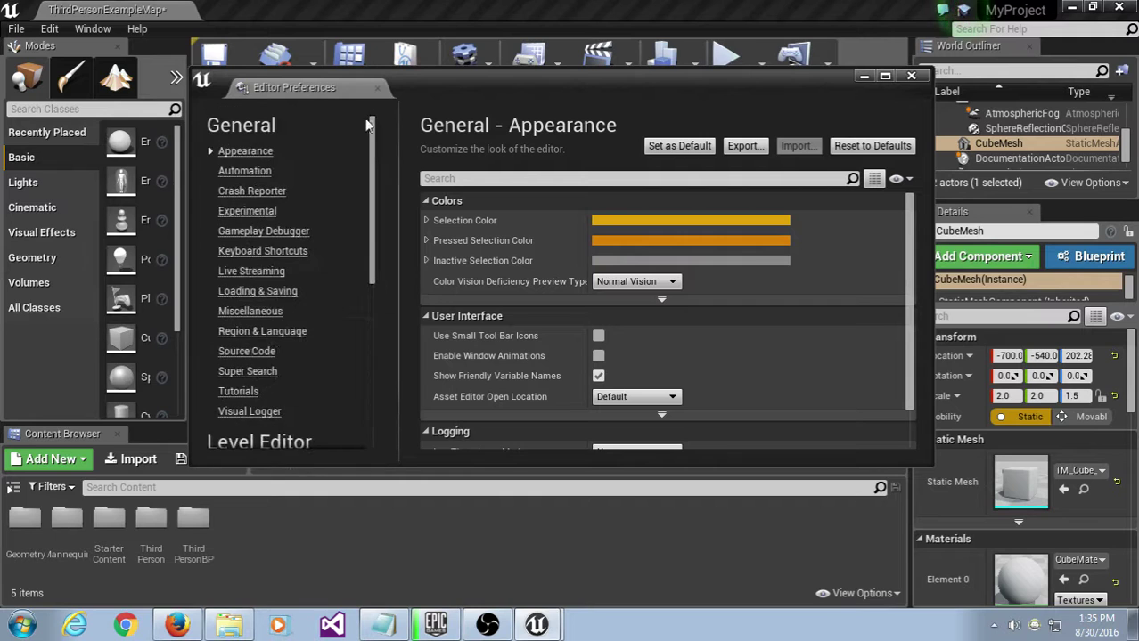
pyautogui.click(910, 77)
pyautogui.moveTo(827, 233); pyautogui.dragTo(741, 296, button='right')
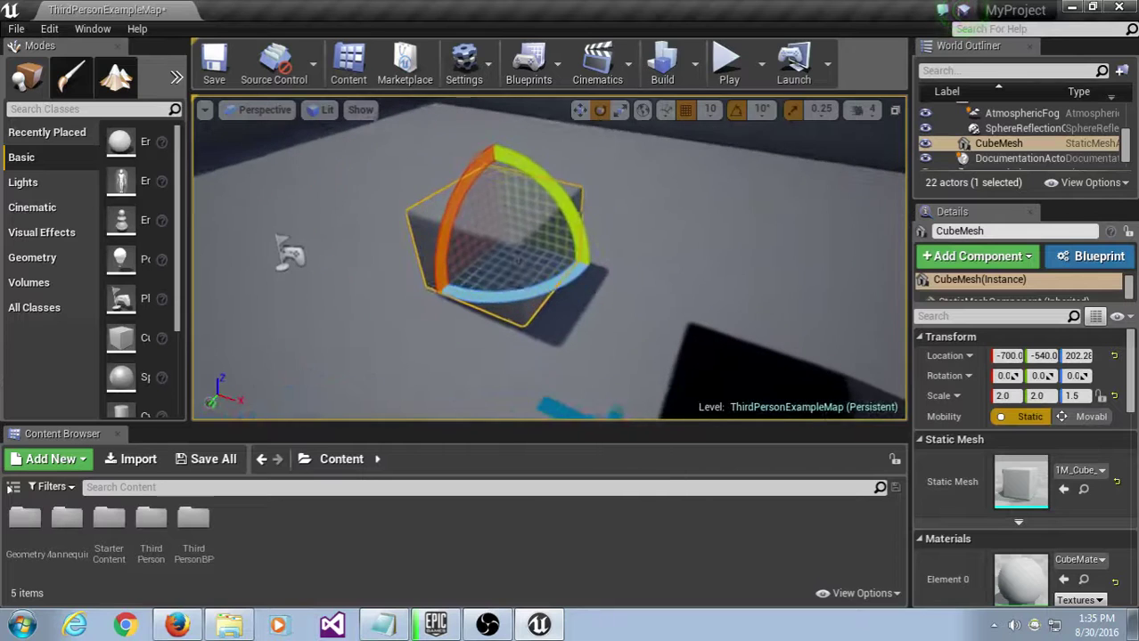
pyautogui.press('w')
pyautogui.press('r')
pyautogui.moveTo(506, 248); pyautogui.dragTo(544, 222)
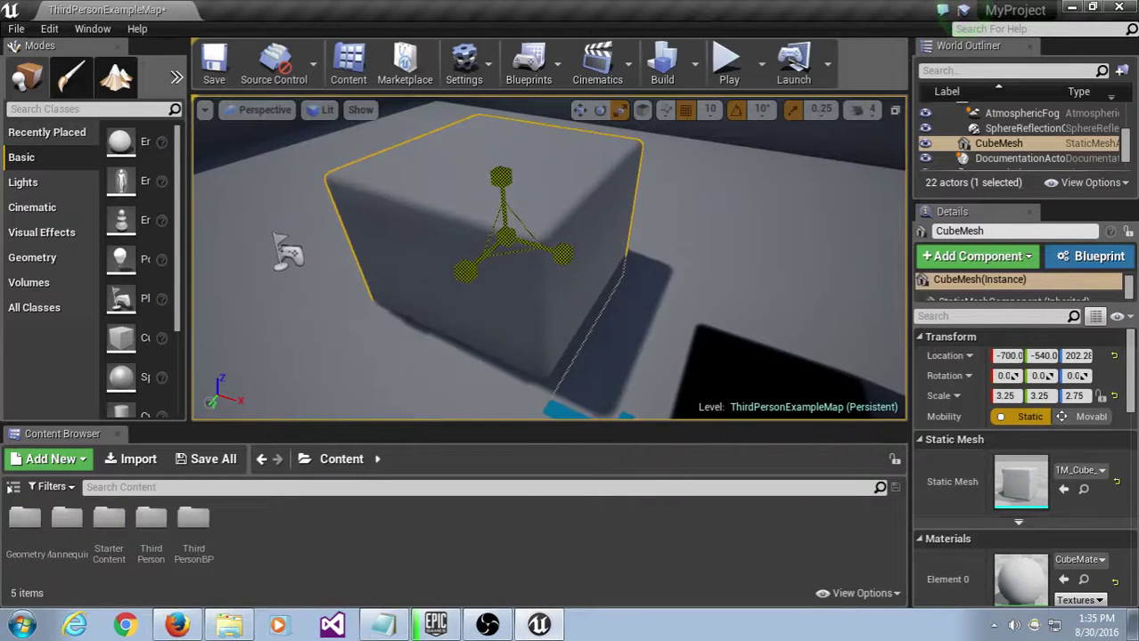
pyautogui.hotkey('ctrl', 'z')
pyautogui.scroll(-5, 531, 348)
pyautogui.moveTo(531, 348); pyautogui.dragTo(490, 357, button='right')
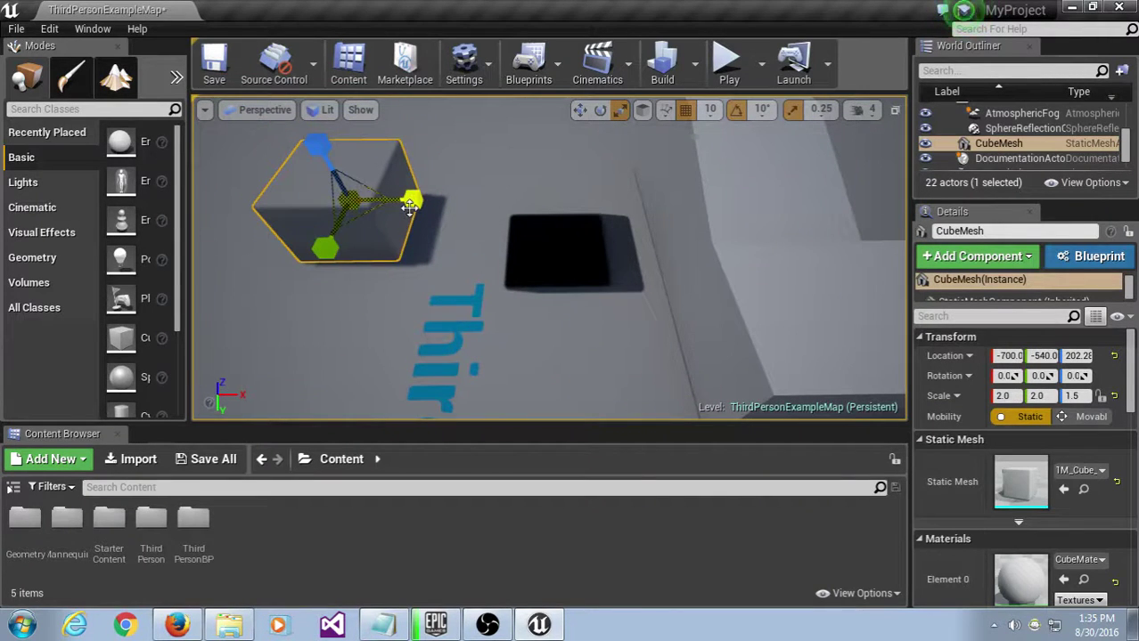
pyautogui.moveTo(410, 207); pyautogui.dragTo(385, 212)
pyautogui.moveTo(304, 248); pyautogui.dragTo(300, 226)
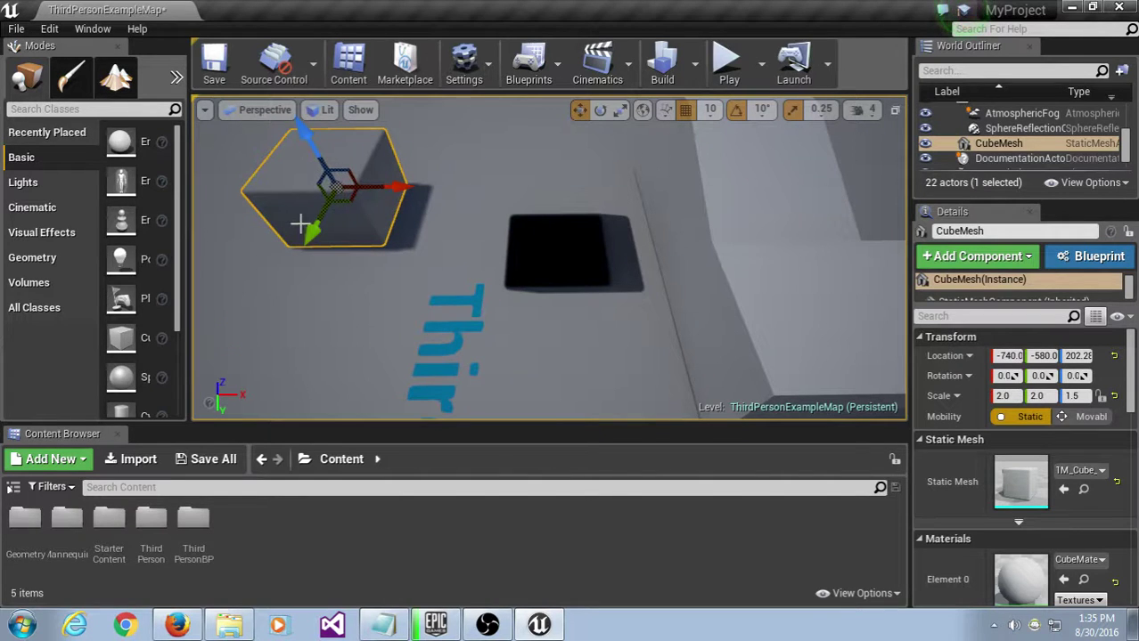
pyautogui.click(611, 261)
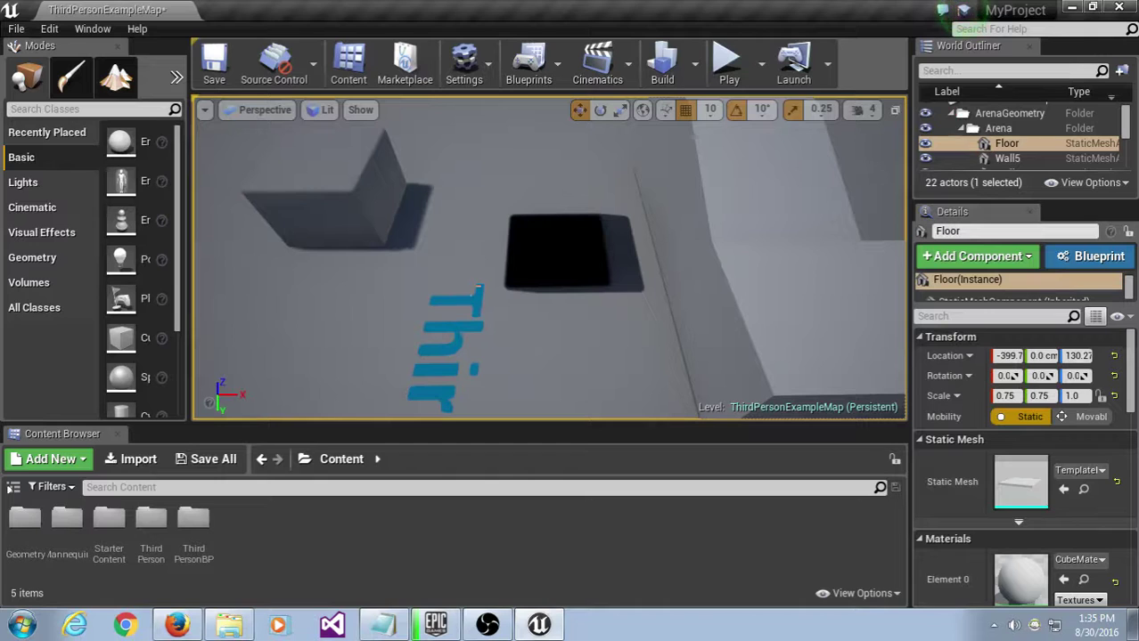
pyautogui.click(366, 230)
pyautogui.moveTo(308, 234); pyautogui.dragTo(290, 282)
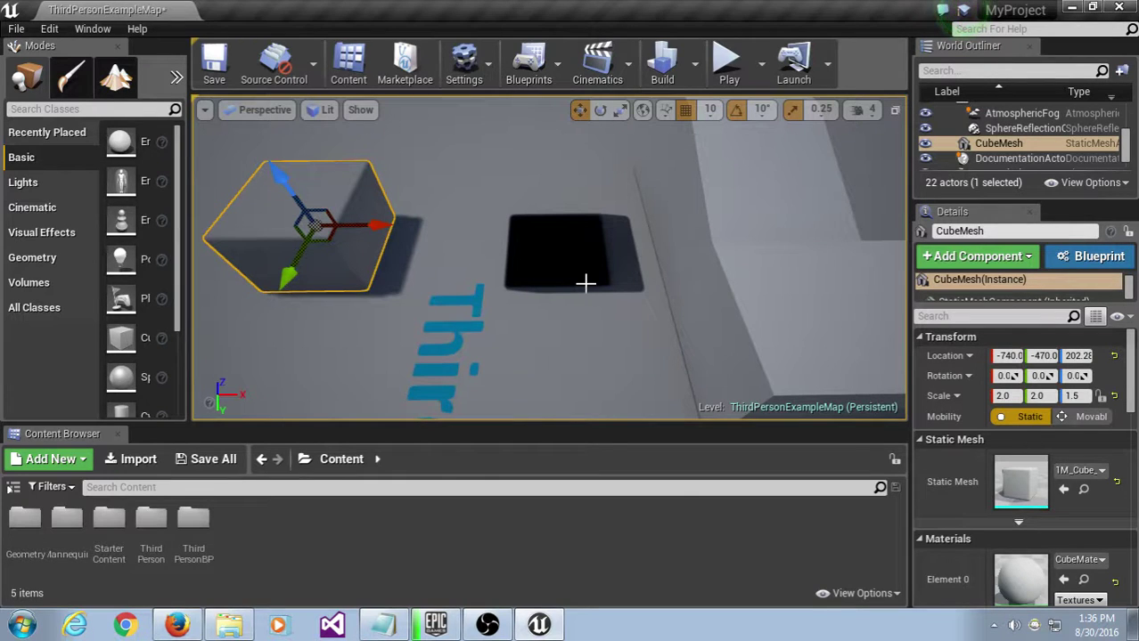
pyautogui.scroll(-5, 583, 281)
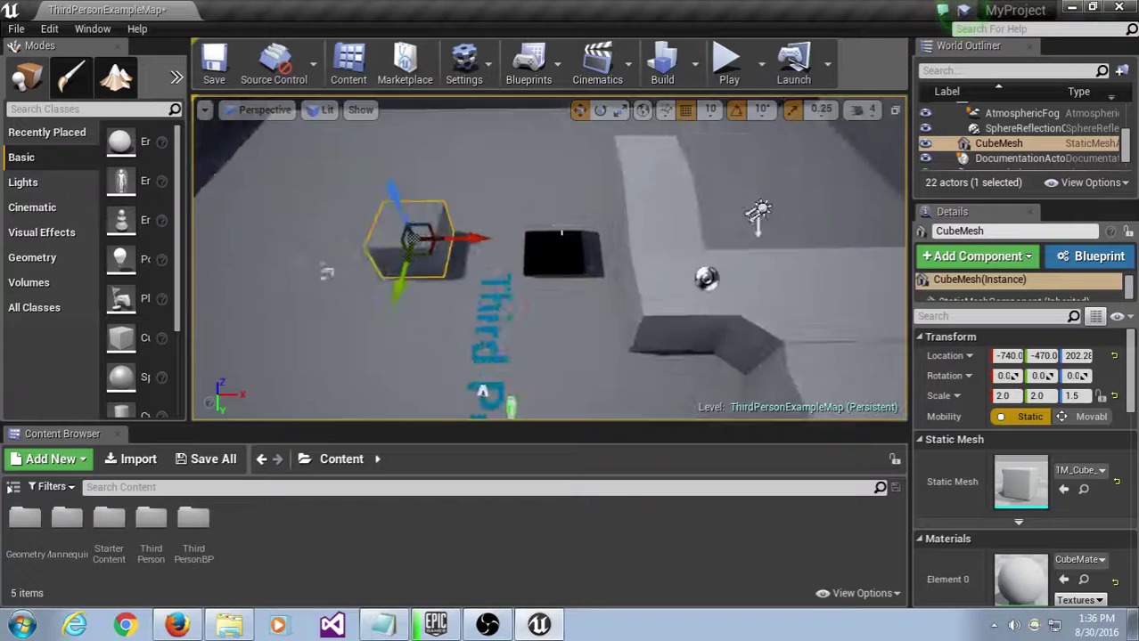
pyautogui.moveTo(546, 247); pyautogui.dragTo(546, 196, button='right')
pyautogui.scroll(6, 546, 259)
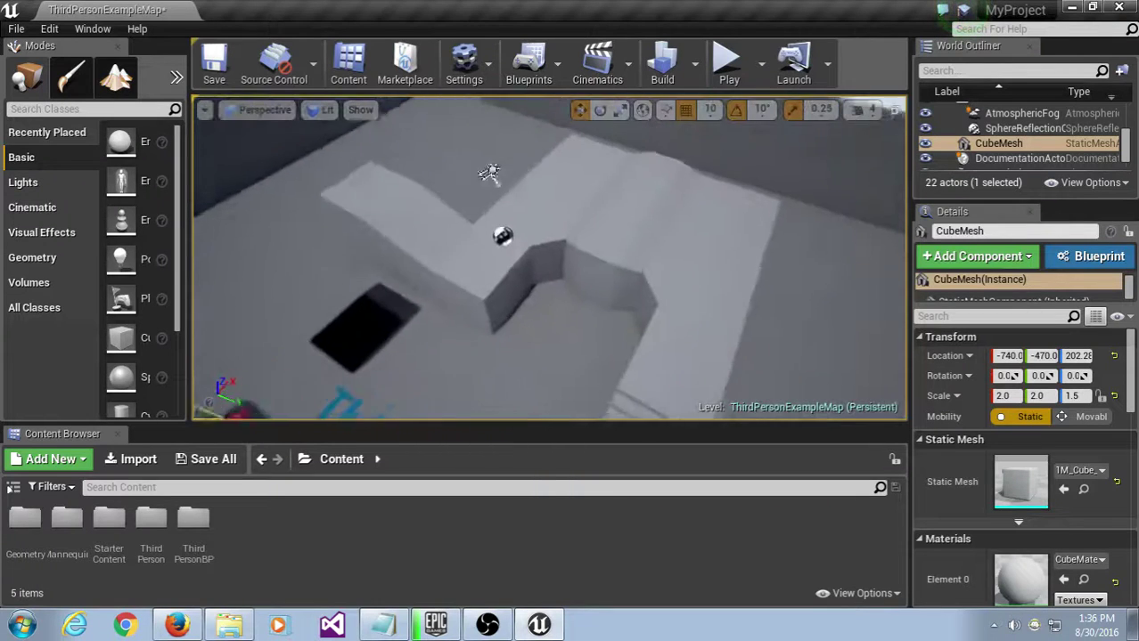
pyautogui.scroll(-5, 550, 259)
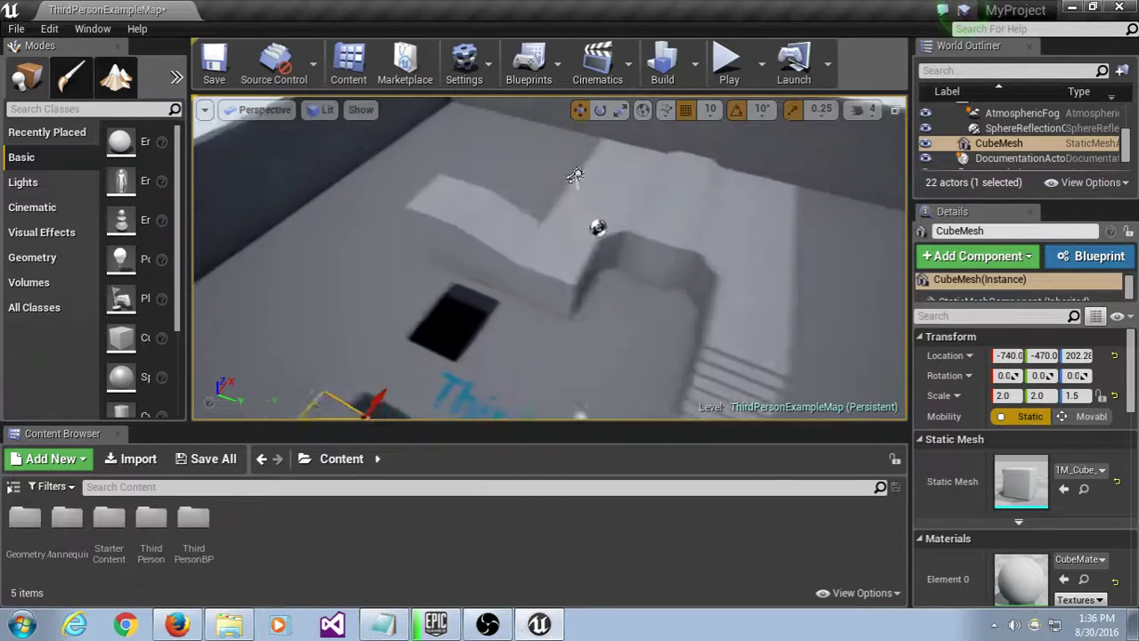
pyautogui.click(561, 294)
pyautogui.moveTo(613, 360); pyautogui.dragTo(368, 305)
pyautogui.hotkey('ctrl', 'z')
pyautogui.moveTo(400, 318); pyautogui.dragTo(387, 323, button='right')
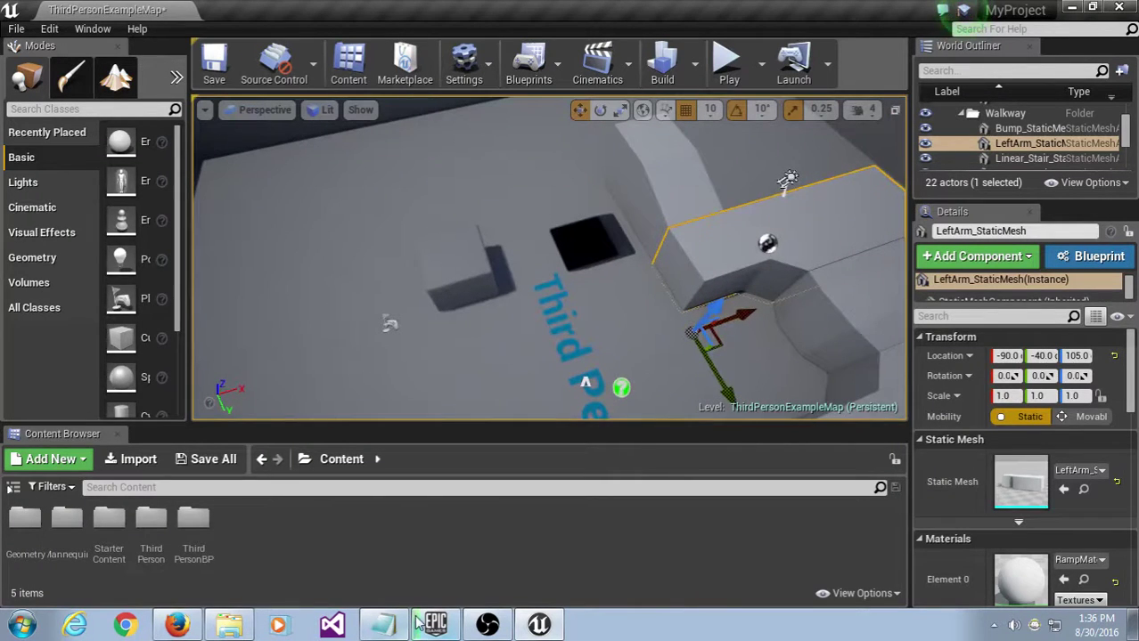
pyautogui.click(432, 624)
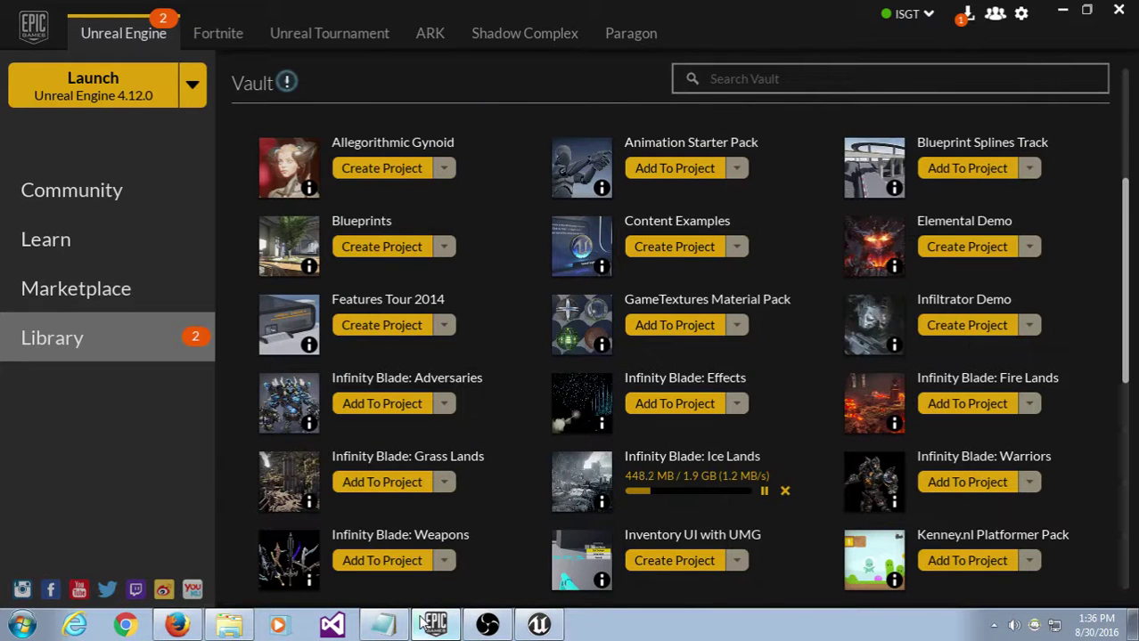
pyautogui.click(432, 624)
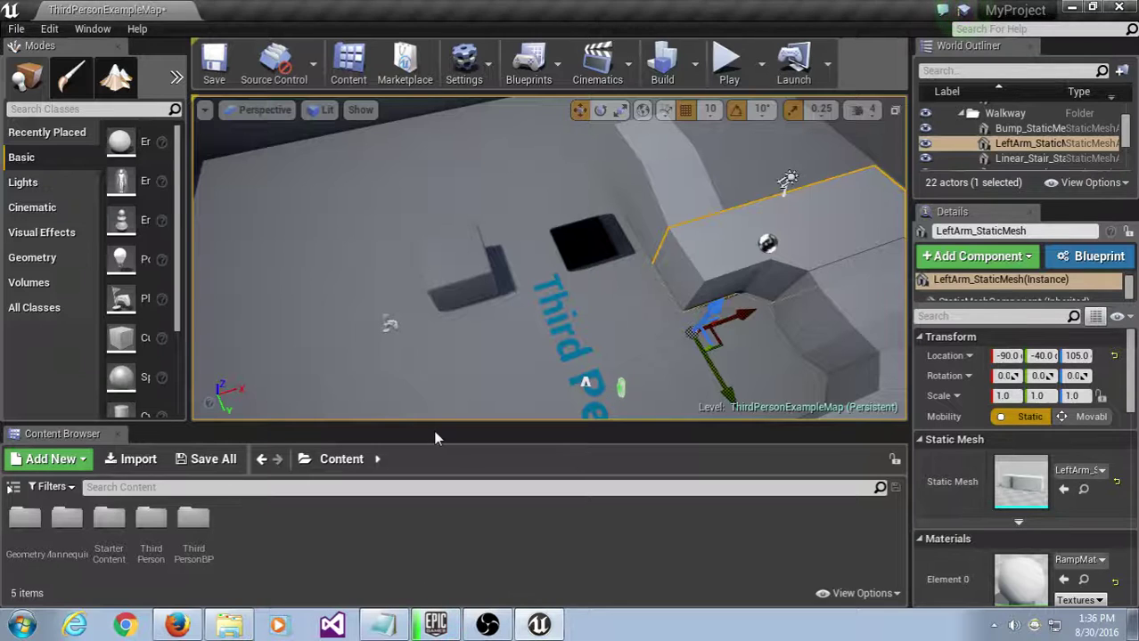
# Step: Reframe the level on the stairs and blocks, and look through the ThirdPersonBP, ThirdPerson and StarterContent folders
pyautogui.moveTo(433, 425); pyautogui.dragTo(433, 401)
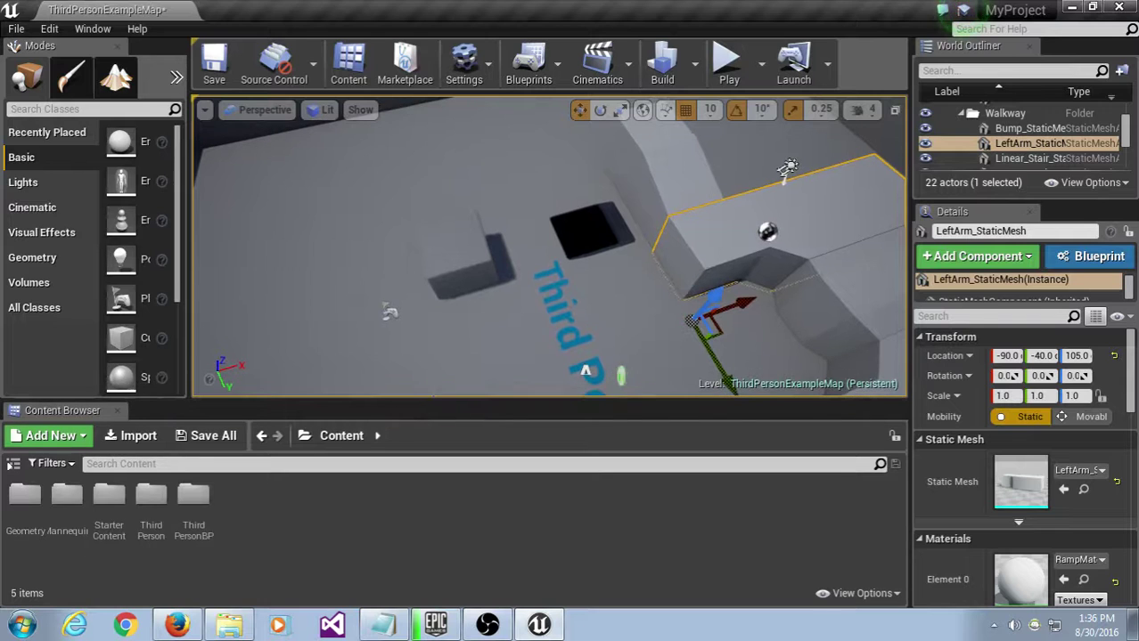
pyautogui.moveTo(389, 312); pyautogui.dragTo(419, 308, button='right')
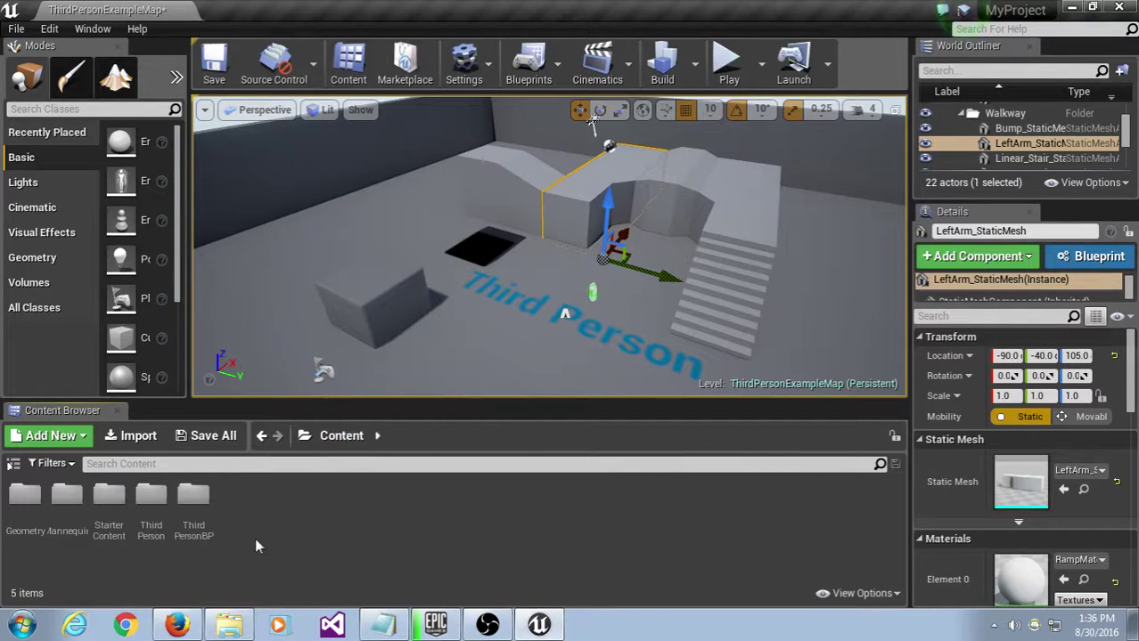
pyautogui.doubleClick(193, 495)
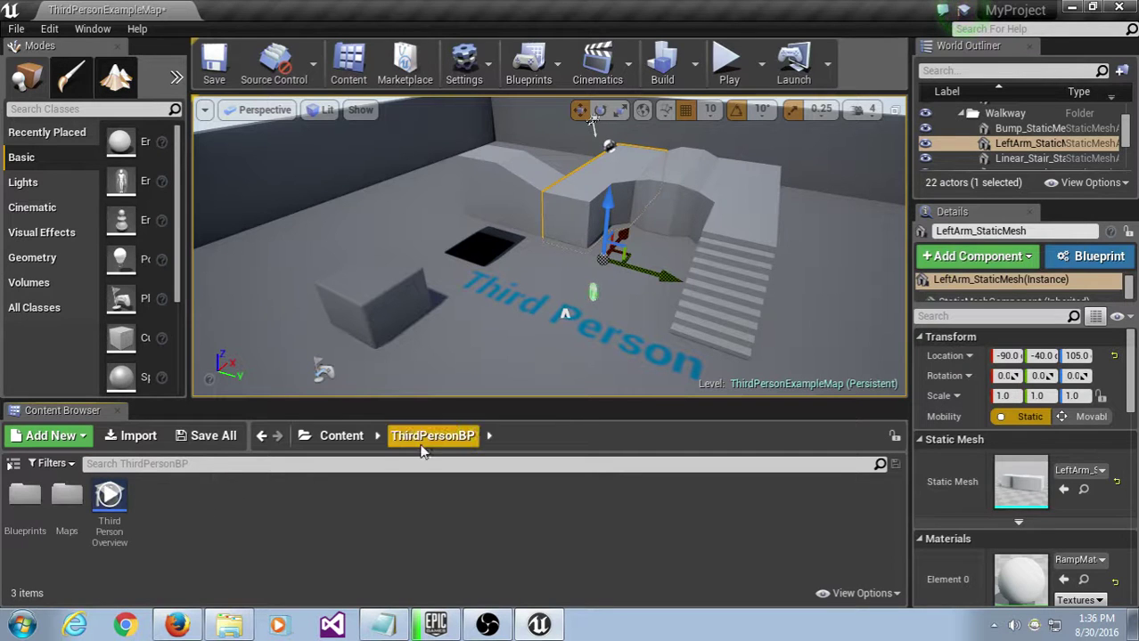
pyautogui.click(341, 436)
pyautogui.click(144, 495)
pyautogui.doubleClick(145, 496)
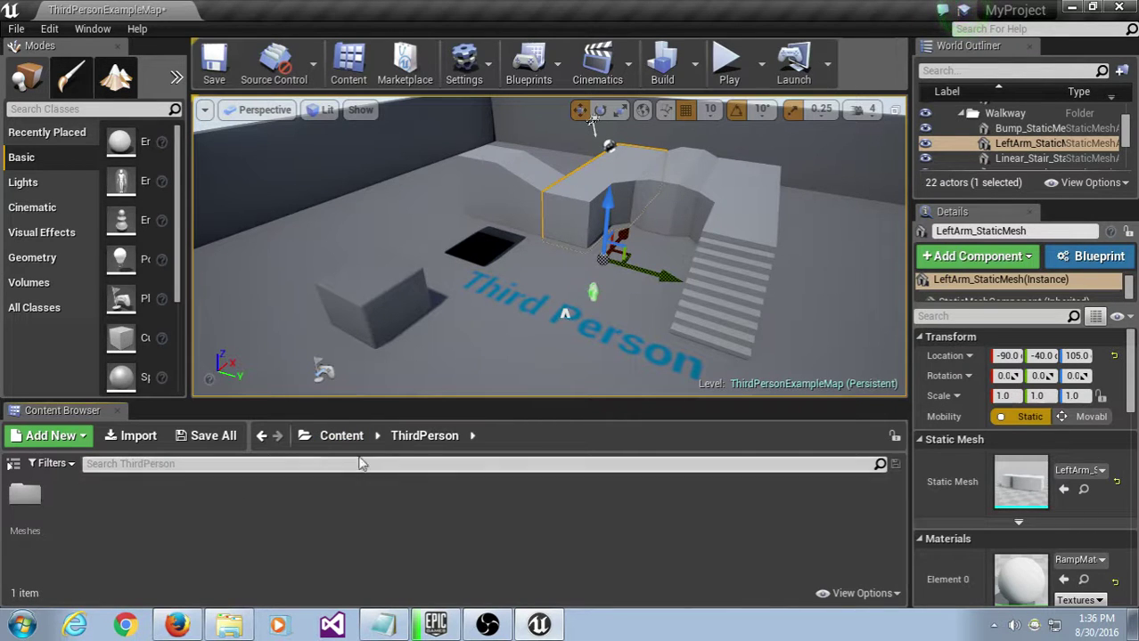
pyautogui.click(344, 435)
pyautogui.doubleClick(108, 495)
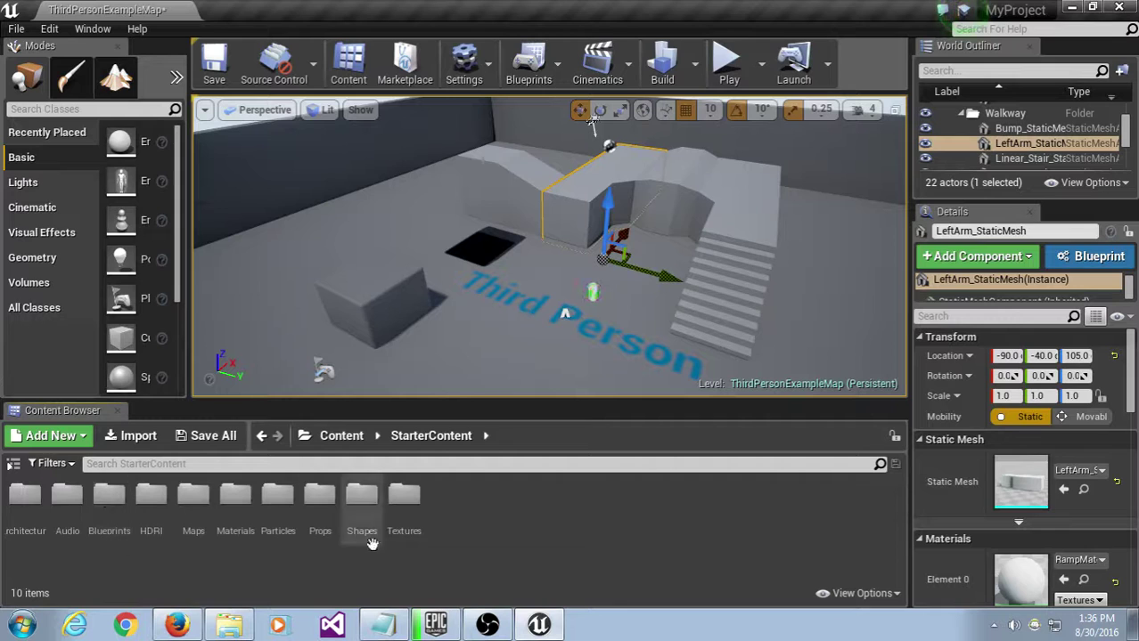
pyautogui.click(341, 436)
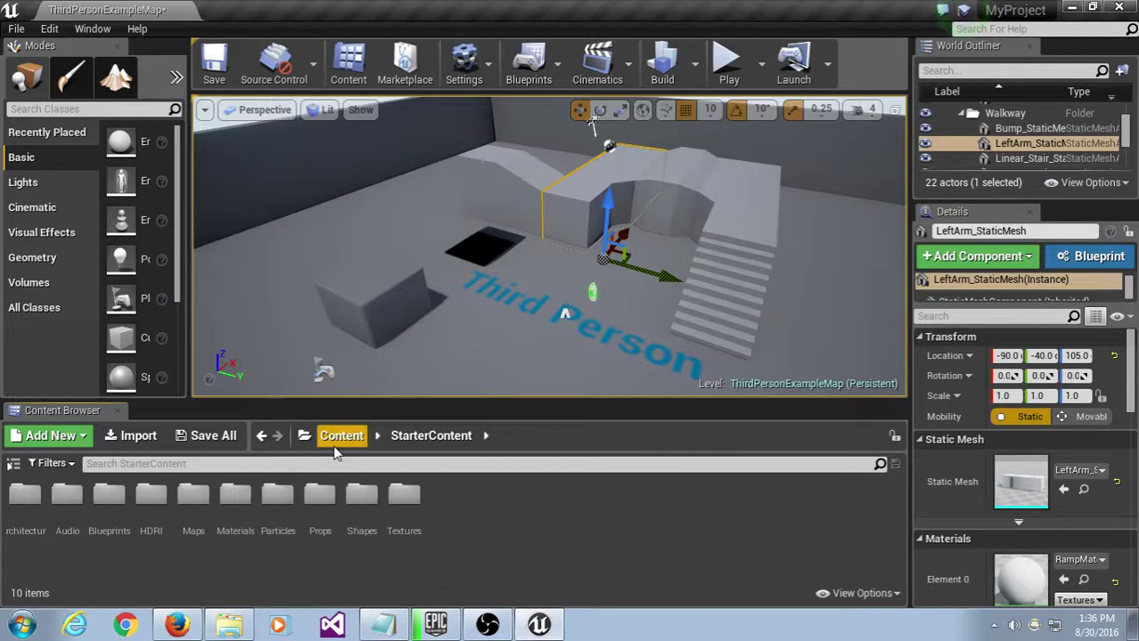
# Step: Go to Mannequin > Character > Mesh and select SK_Mannequin
pyautogui.doubleClick(108, 496)
pyautogui.doubleClick(69, 504)
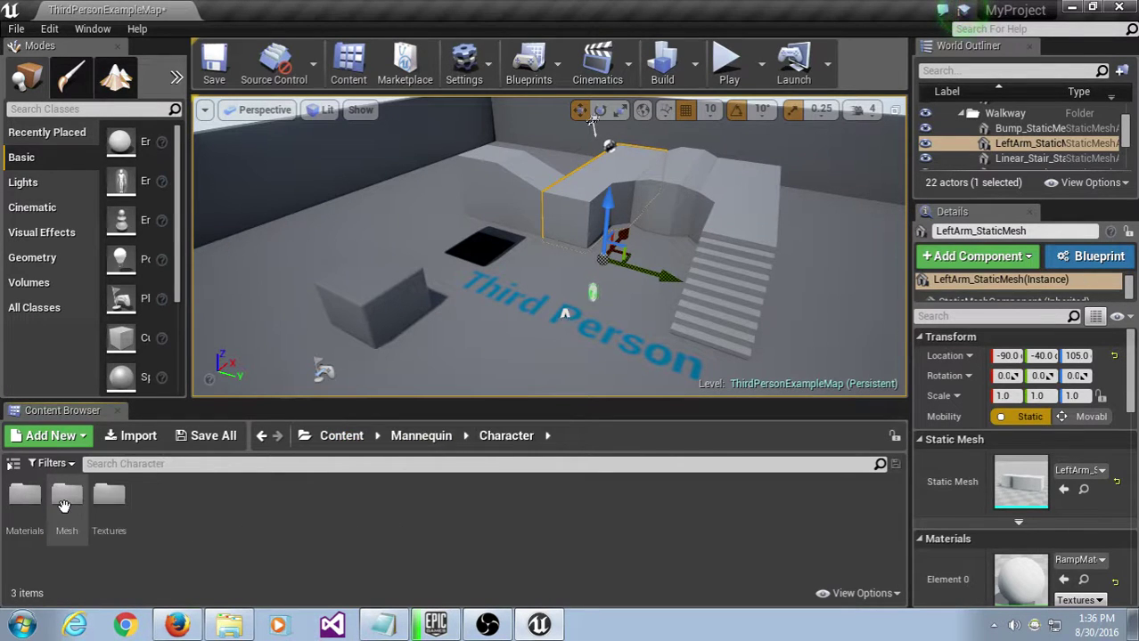
pyautogui.doubleClick(25, 495)
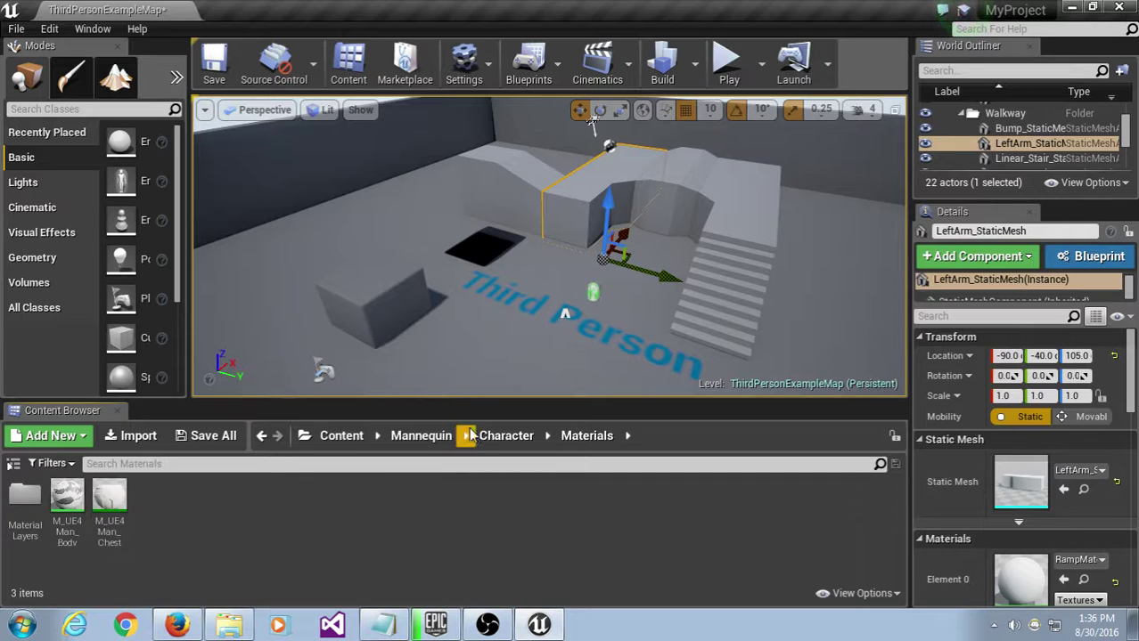
pyautogui.click(506, 436)
pyautogui.doubleClick(67, 496)
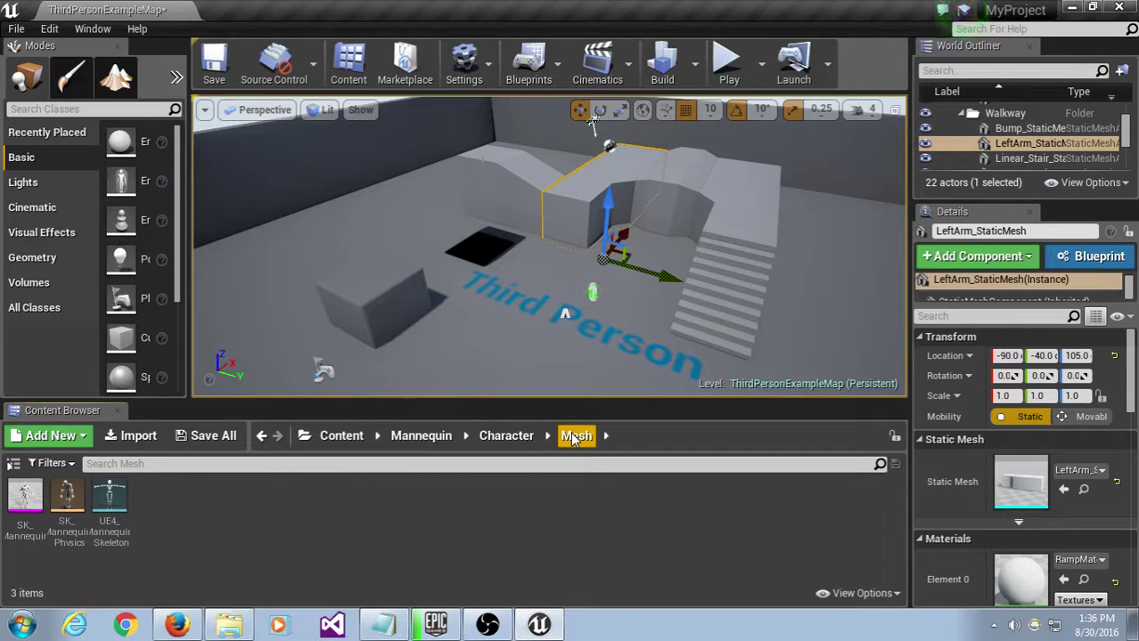
pyautogui.click(25, 497)
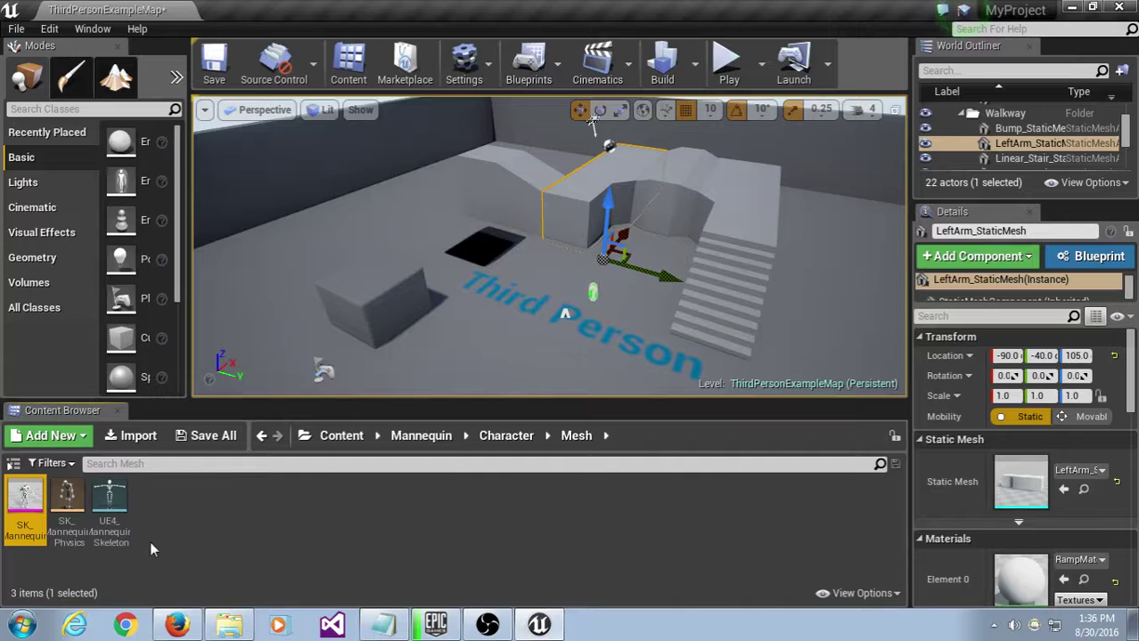
# Step: Open SK_Mannequin in its editor and dock it as a tab beside the level
pyautogui.doubleClick(22, 505)
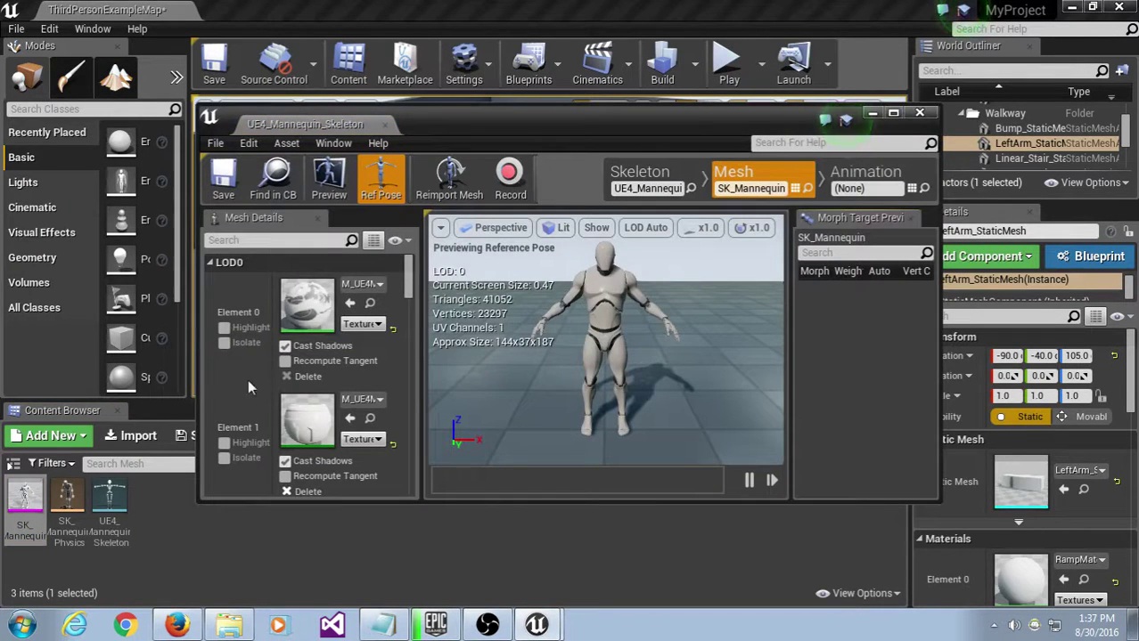
pyautogui.moveTo(467, 117); pyautogui.dragTo(496, 141)
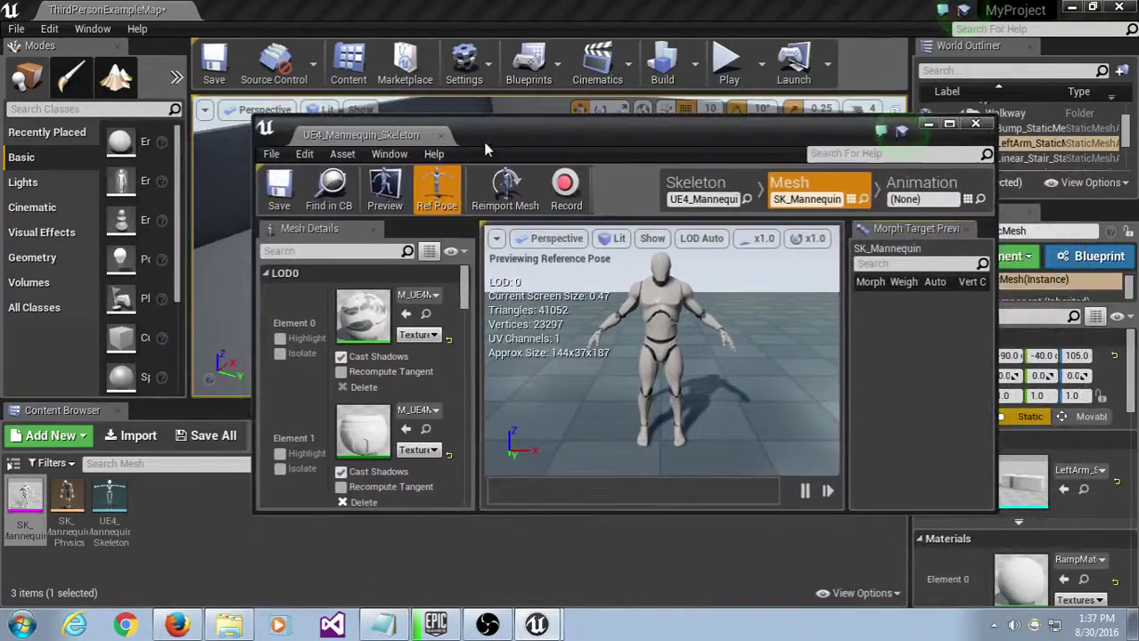
pyautogui.doubleClick(549, 128)
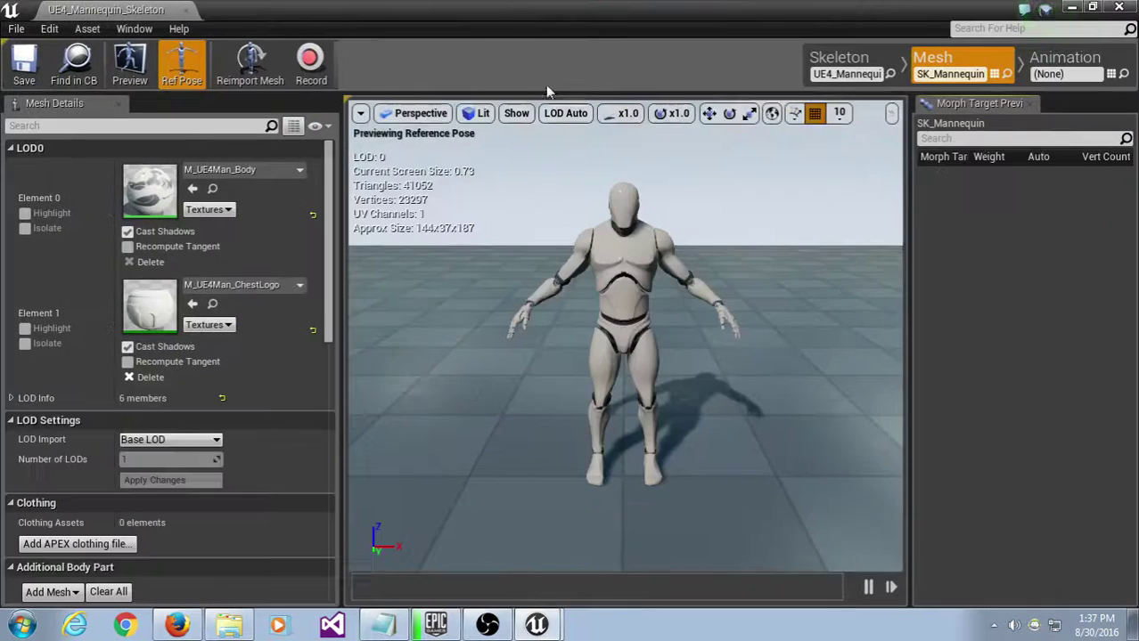
pyautogui.moveTo(494, 15); pyautogui.dragTo(555, 166)
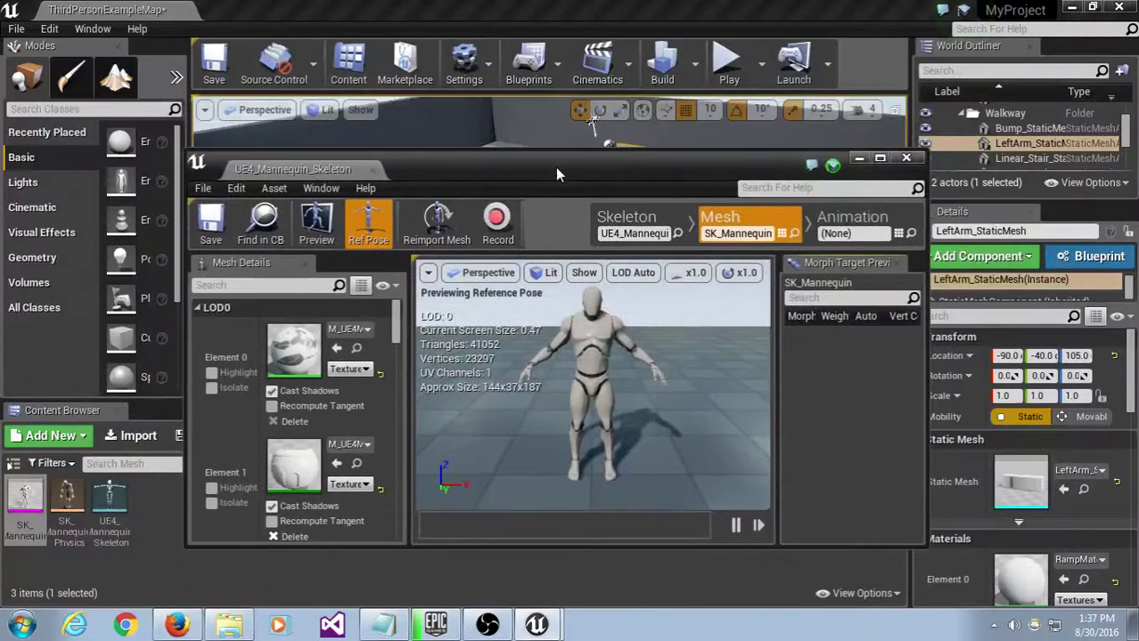
pyautogui.click(322, 155)
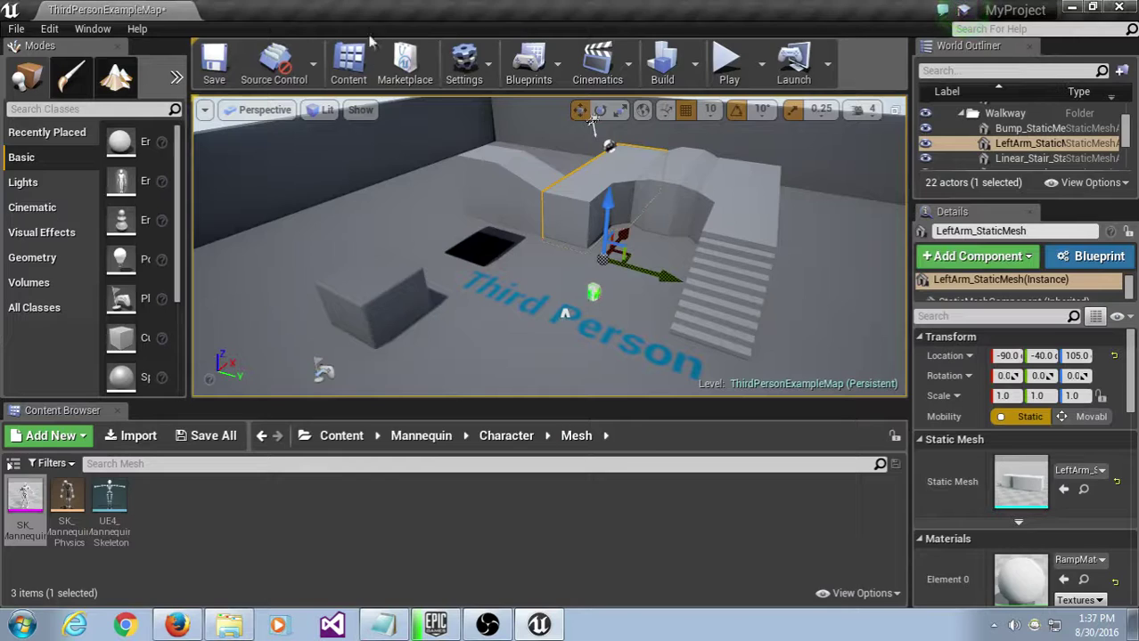
pyautogui.click(287, 10)
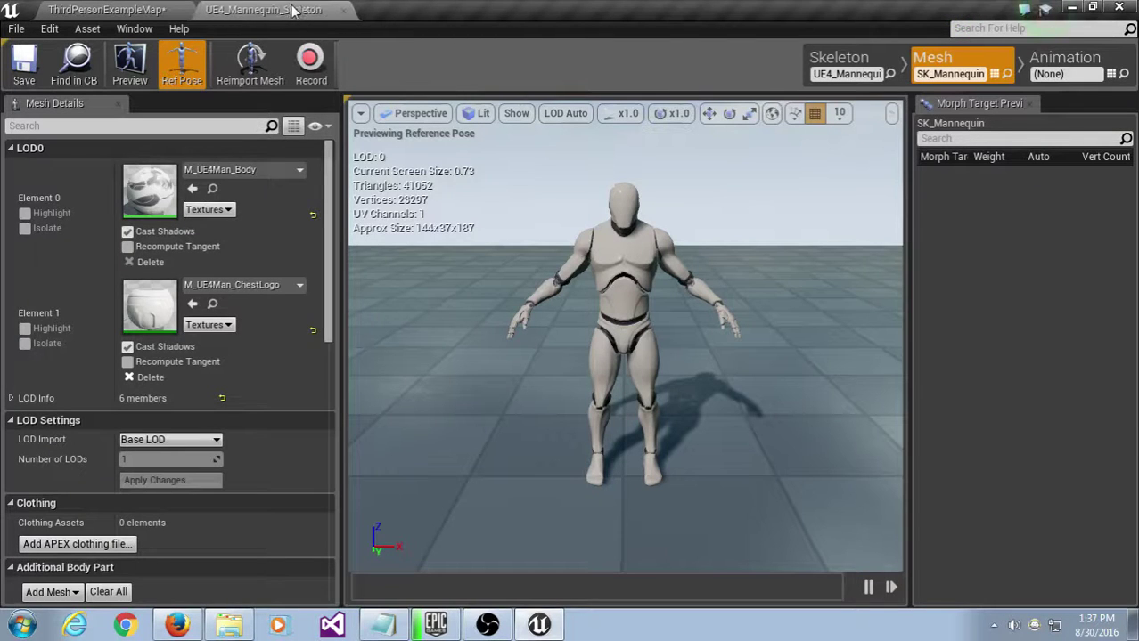
# Step: Resize the mannequin editor's preview panel, comparing it against the level map tab
pyautogui.click(84, 9)
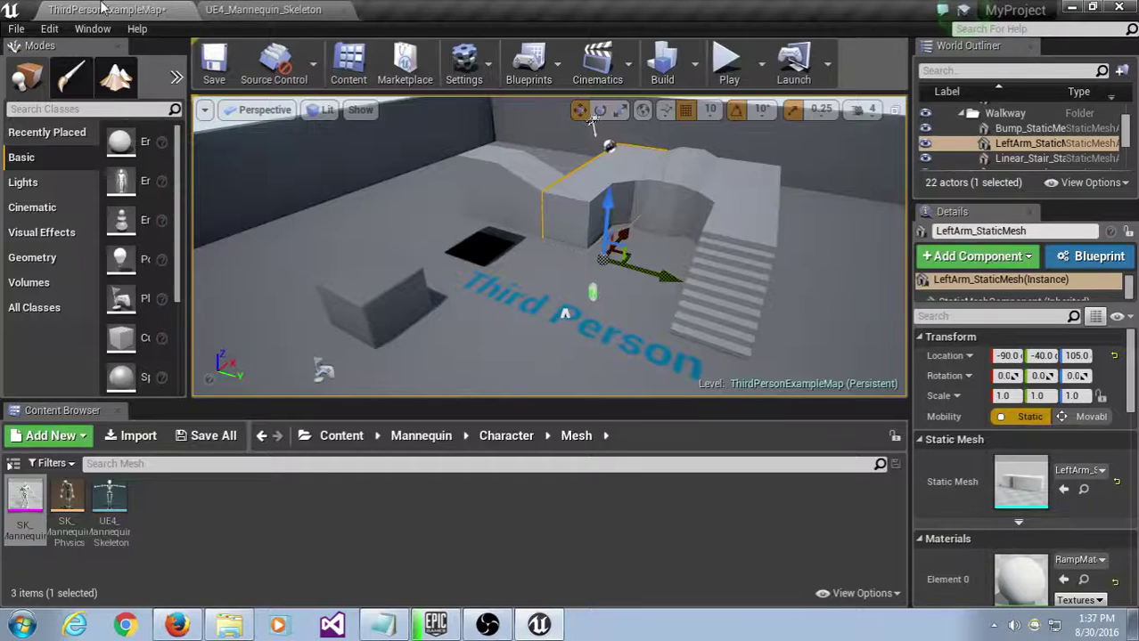
pyautogui.click(263, 9)
pyautogui.click(180, 8)
pyautogui.click(251, 9)
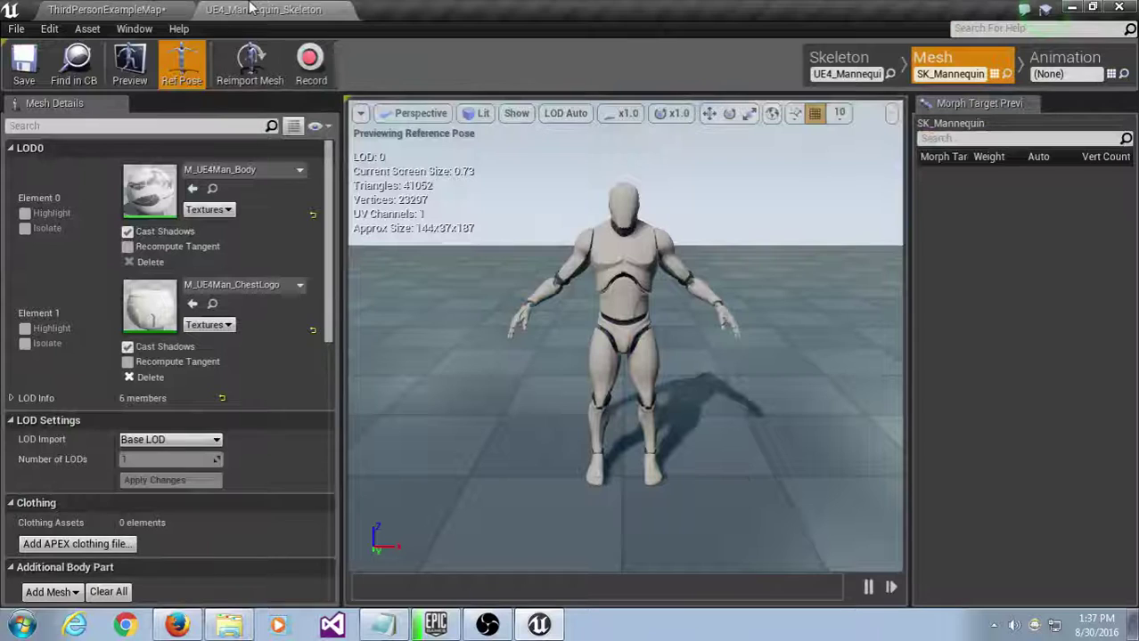
pyautogui.click(89, 8)
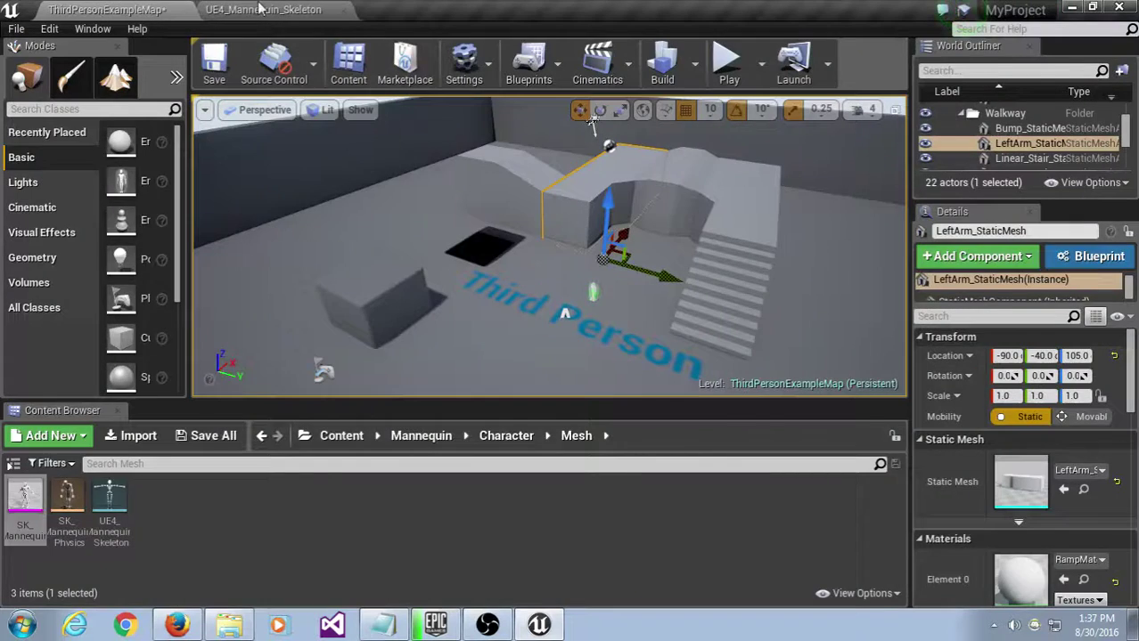
pyautogui.click(261, 8)
pyautogui.moveTo(341, 252); pyautogui.dragTo(354, 249)
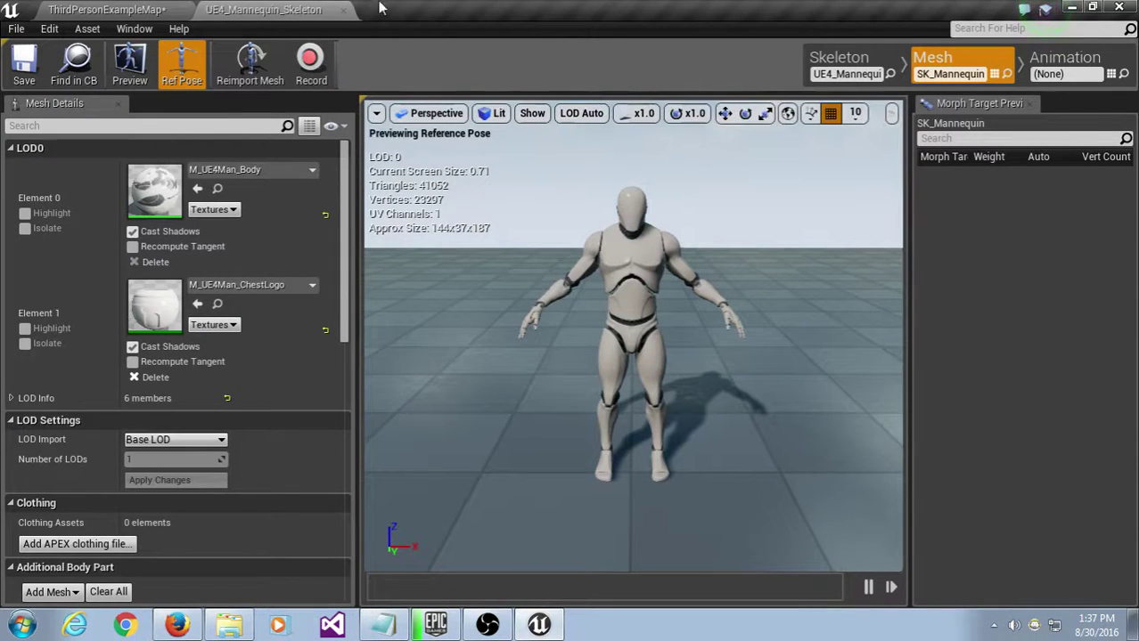
pyautogui.click(129, 8)
pyautogui.click(263, 9)
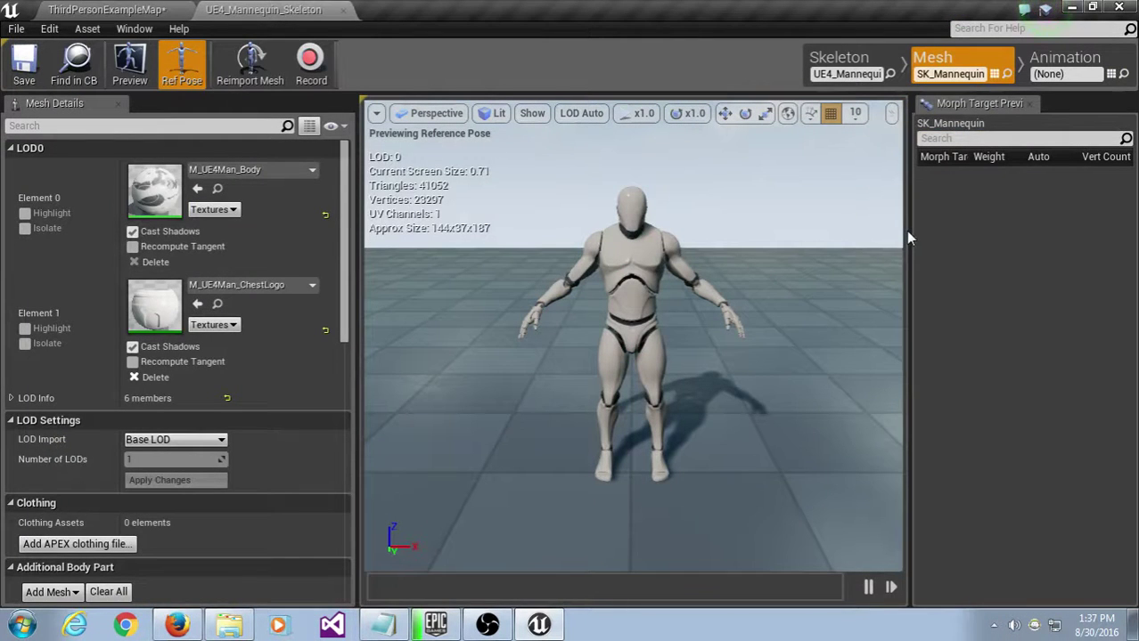
pyautogui.moveTo(907, 229); pyautogui.dragTo(920, 231)
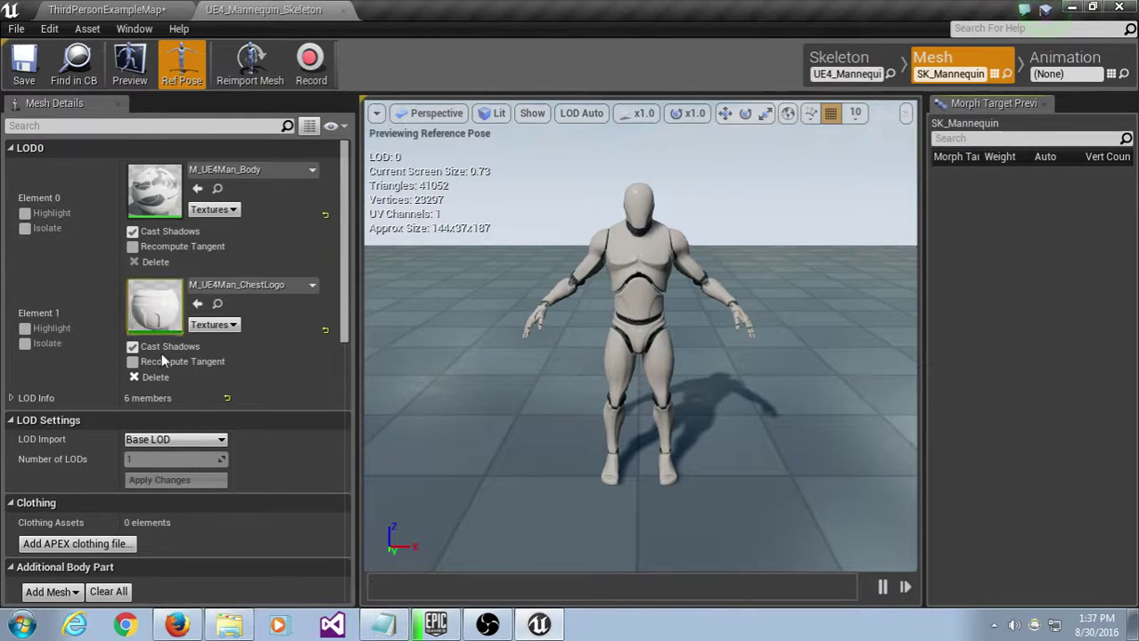
pyautogui.click(111, 9)
pyautogui.click(263, 9)
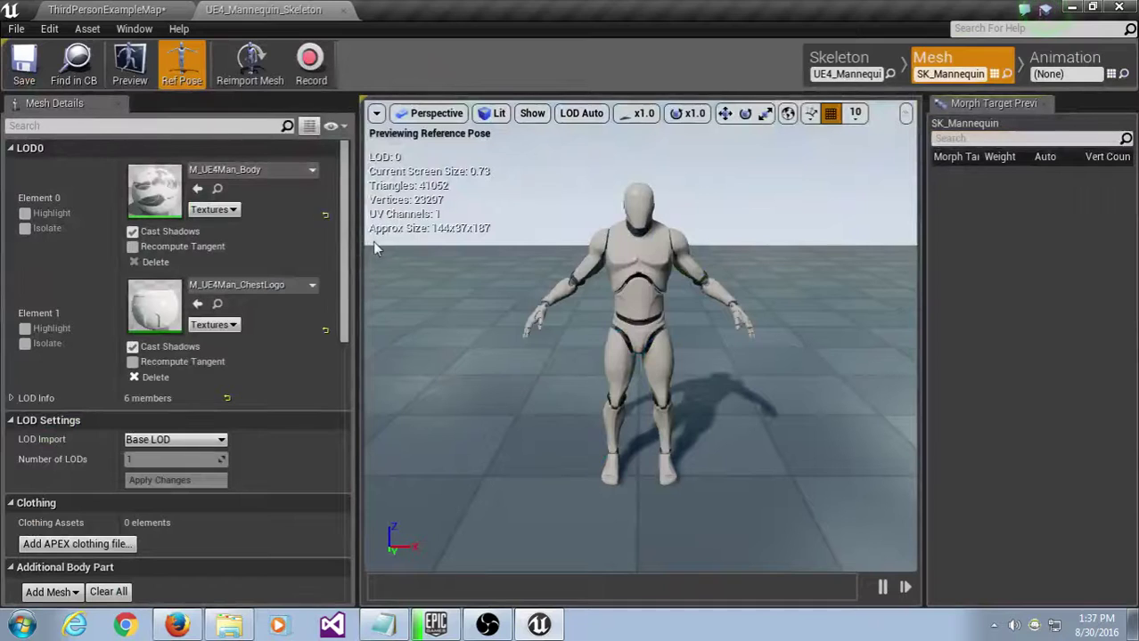
pyautogui.moveTo(359, 246); pyautogui.dragTo(334, 247)
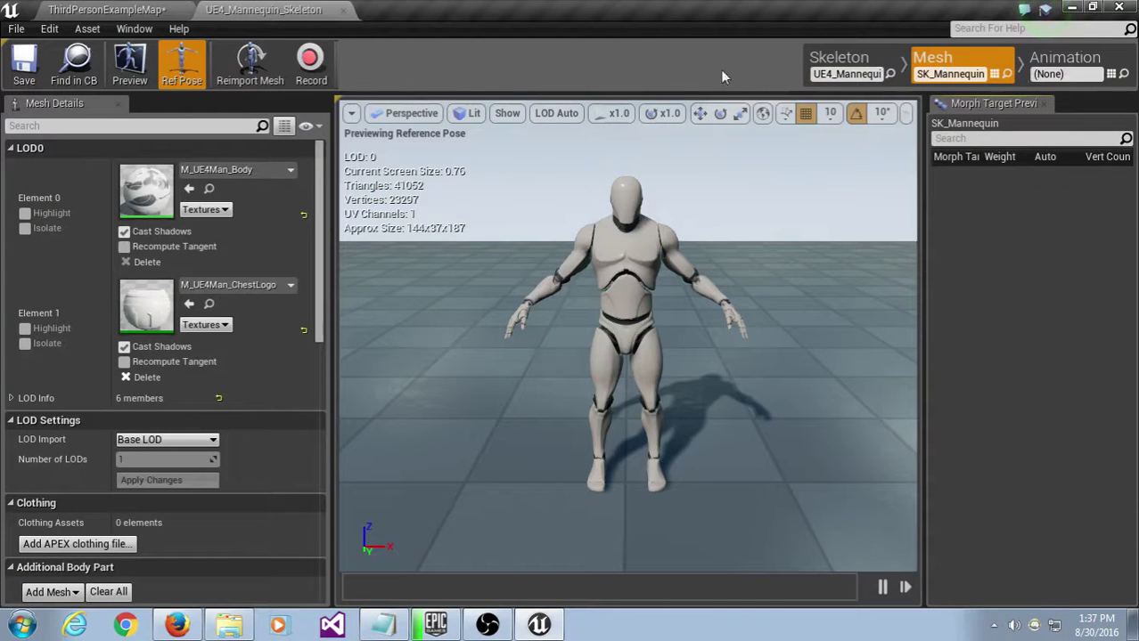
# Step: Browse the skeleton bones spine_02, pinky_01_l, ring_03_l and hand_l, then view the mesh and animation assets
pyautogui.click(861, 59)
pyautogui.click(258, 244)
pyautogui.click(234, 404)
pyautogui.click(232, 469)
pyautogui.click(218, 310)
pyautogui.click(207, 243)
pyautogui.click(935, 63)
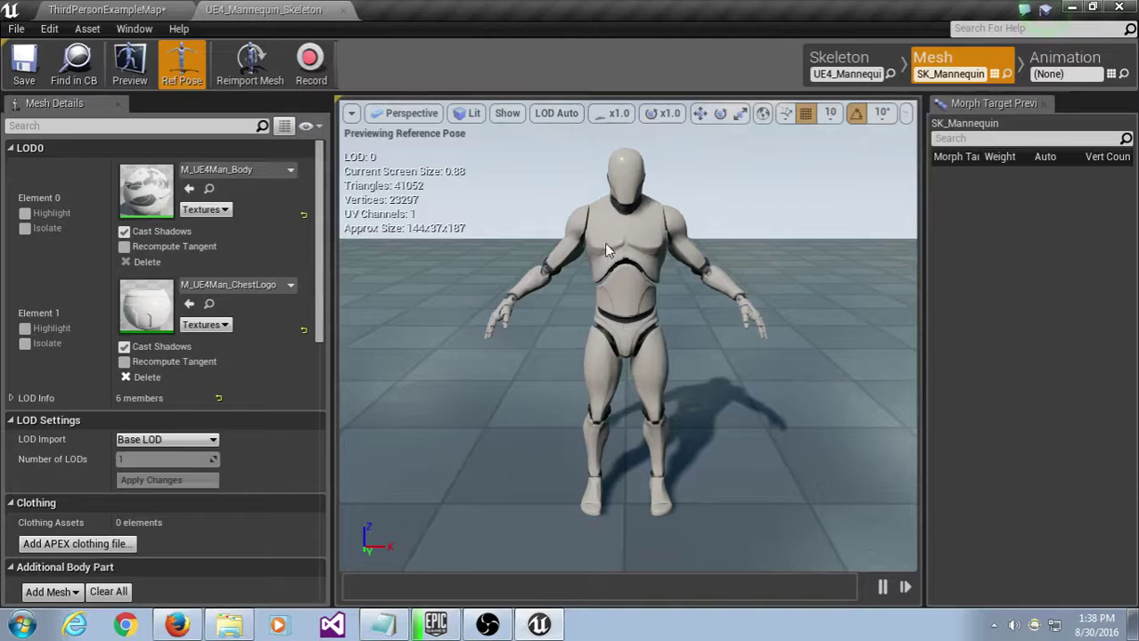
pyautogui.click(1054, 74)
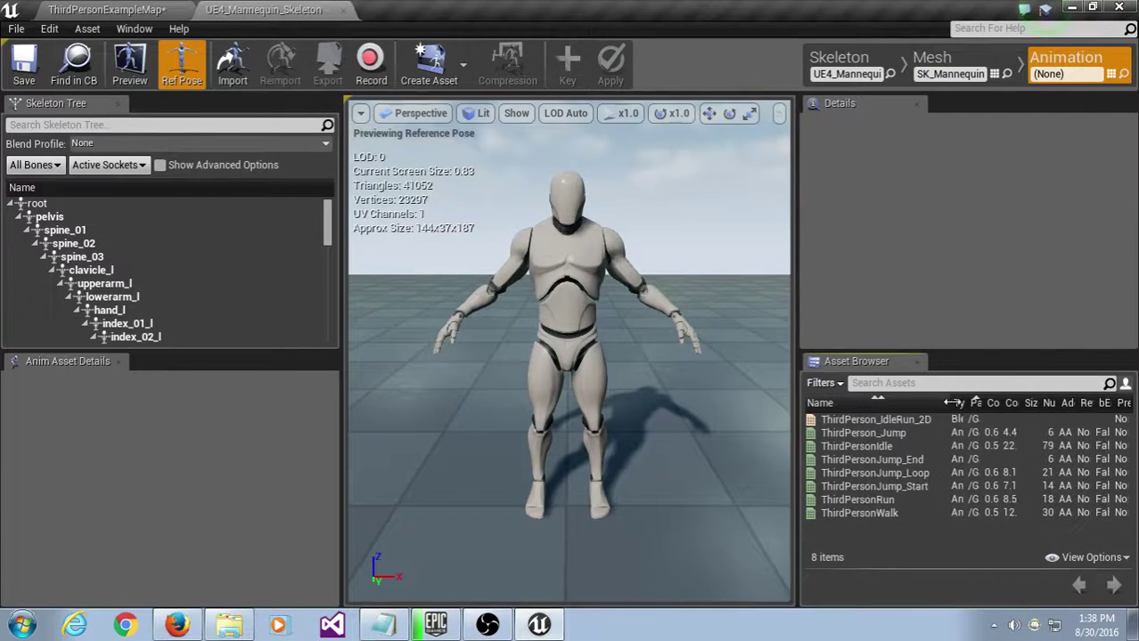
pyautogui.click(932, 62)
pyautogui.click(839, 62)
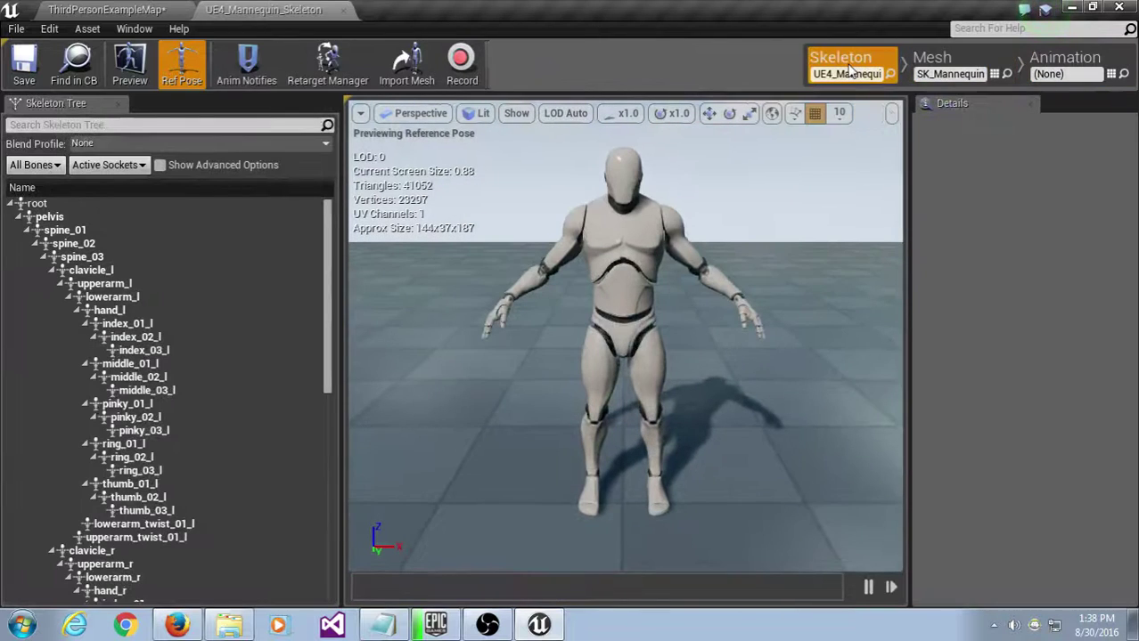
pyautogui.click(111, 9)
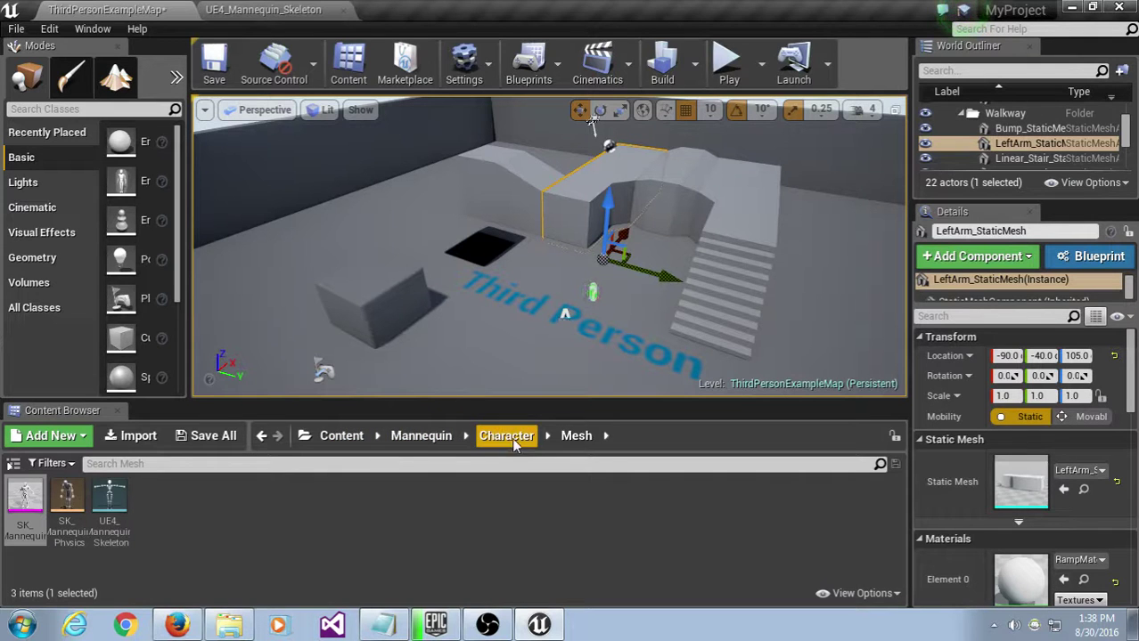
pyautogui.doubleClick(24, 495)
pyautogui.click(87, 8)
pyautogui.click(278, 9)
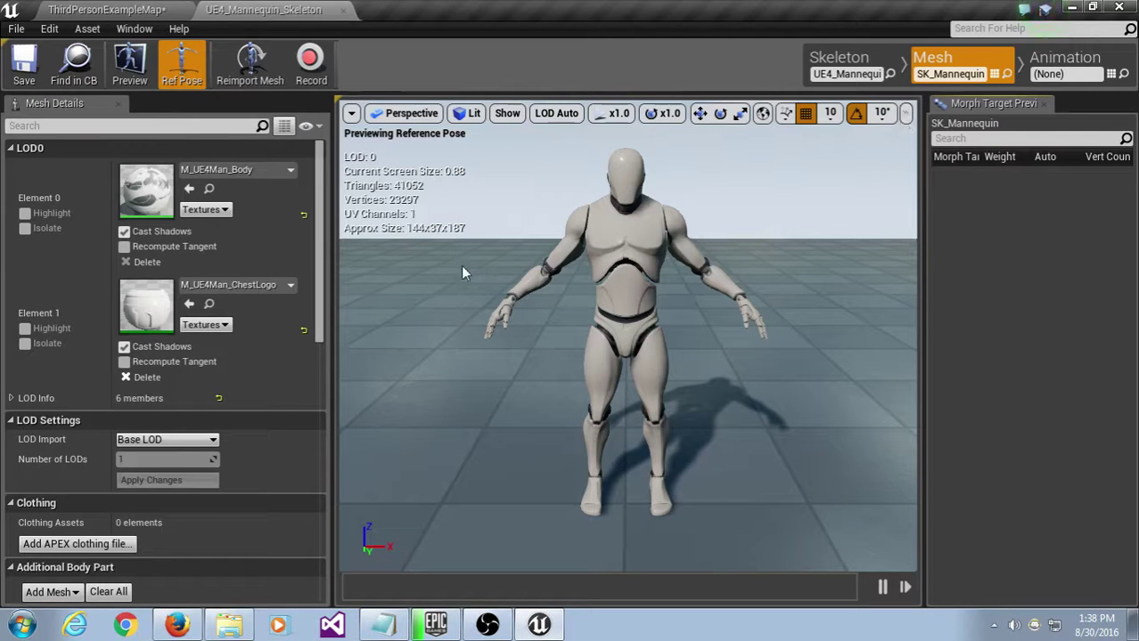
pyautogui.click(861, 61)
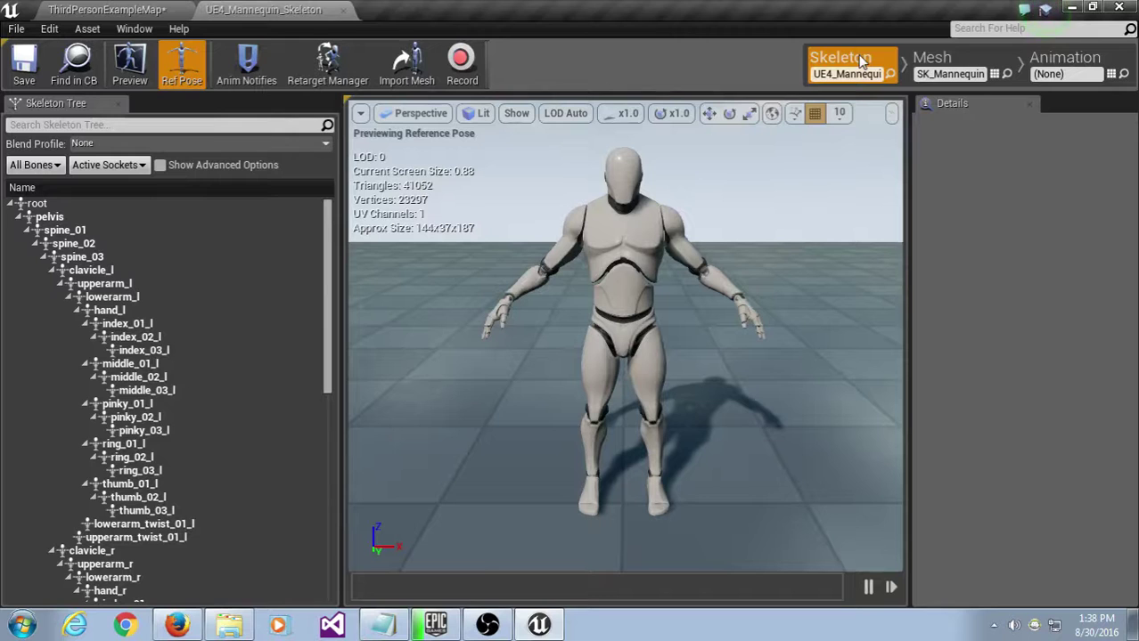
pyautogui.click(927, 67)
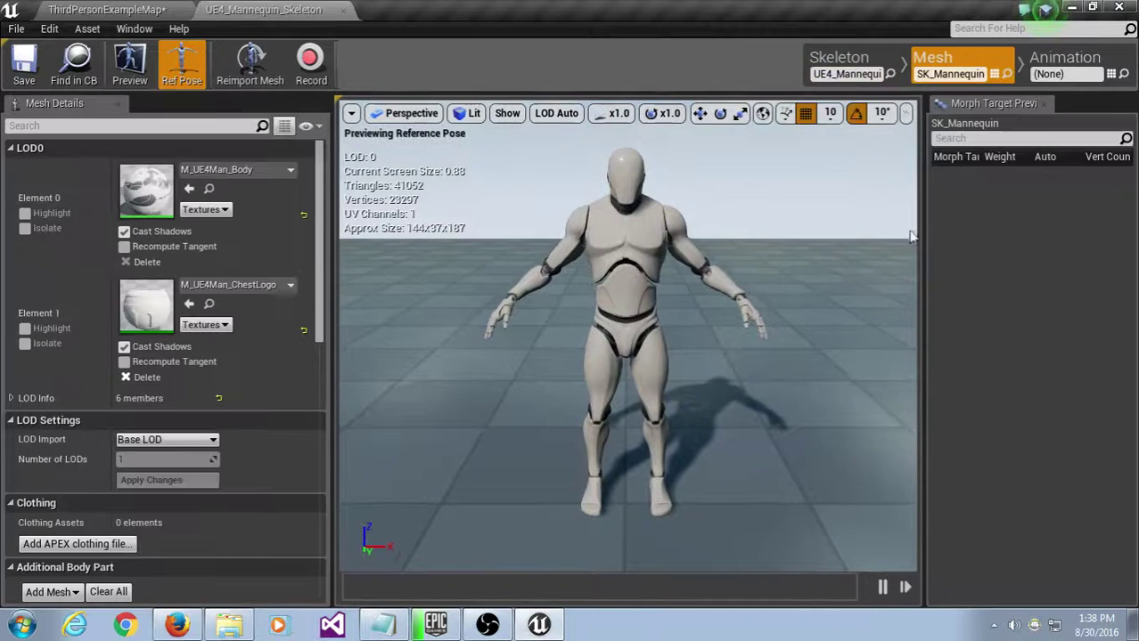
# Step: Show all hierarchy bones with local axes in the mannequin preview
pyautogui.click(518, 115)
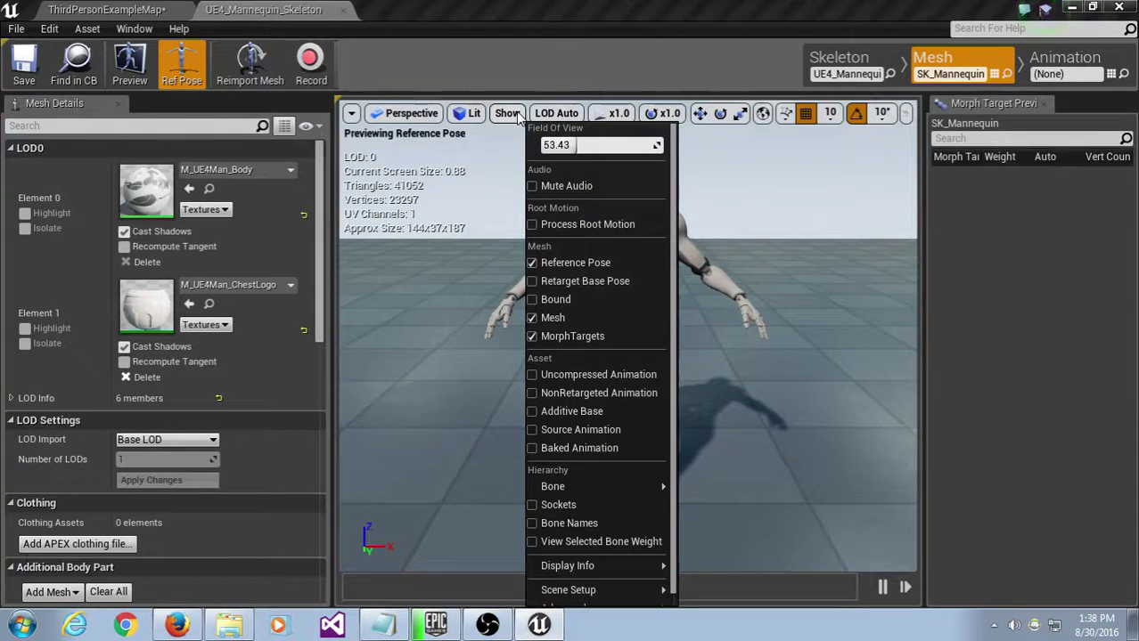
pyautogui.click(517, 115)
pyautogui.click(505, 110)
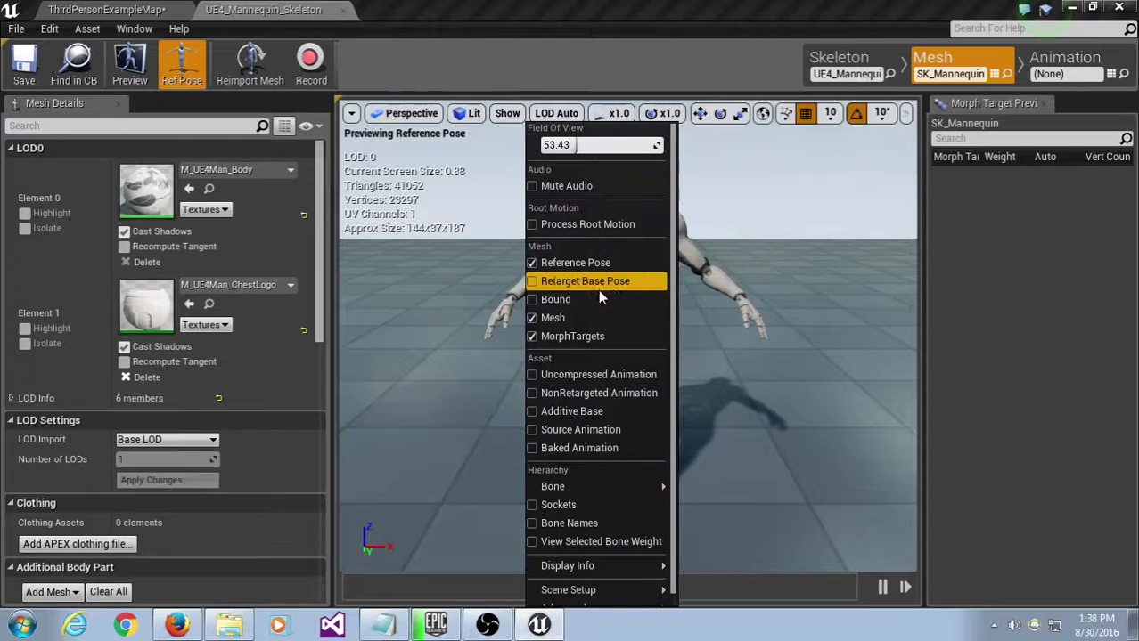
pyautogui.moveTo(606, 486)
pyautogui.scroll(-1, 614, 393)
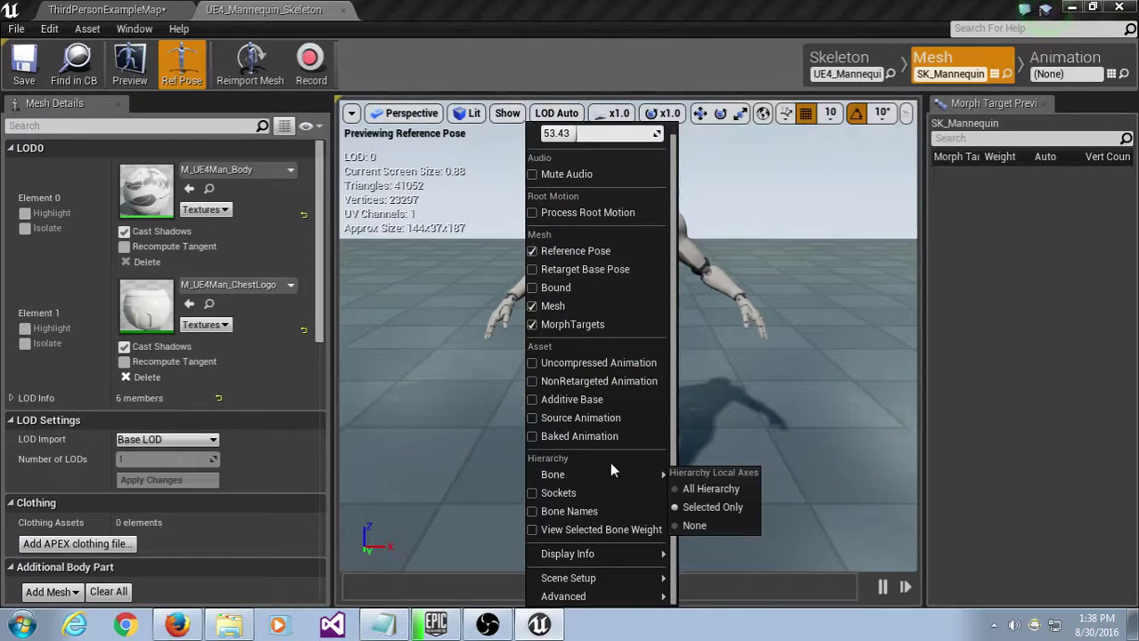
pyautogui.click(711, 489)
pyautogui.scroll(4, 704, 378)
pyautogui.scroll(-2, 704, 379)
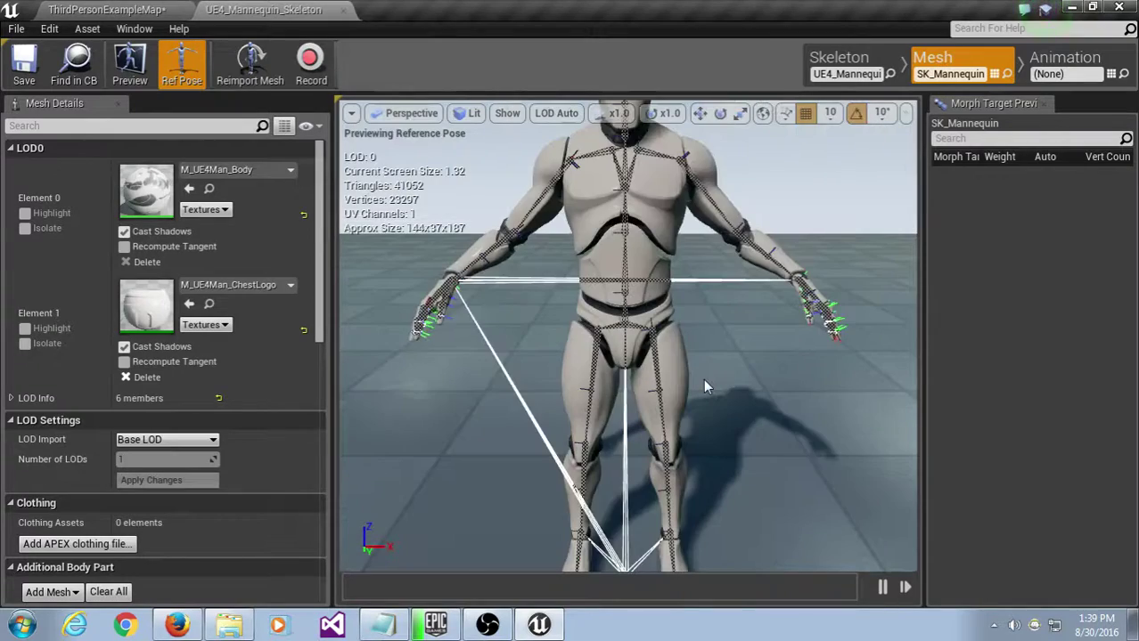
# Step: Orbit to a side view of the mannequin and switch to Animation mode
pyautogui.moveTo(788, 399); pyautogui.dragTo(459, 404)
pyautogui.scroll(-3, 657, 339)
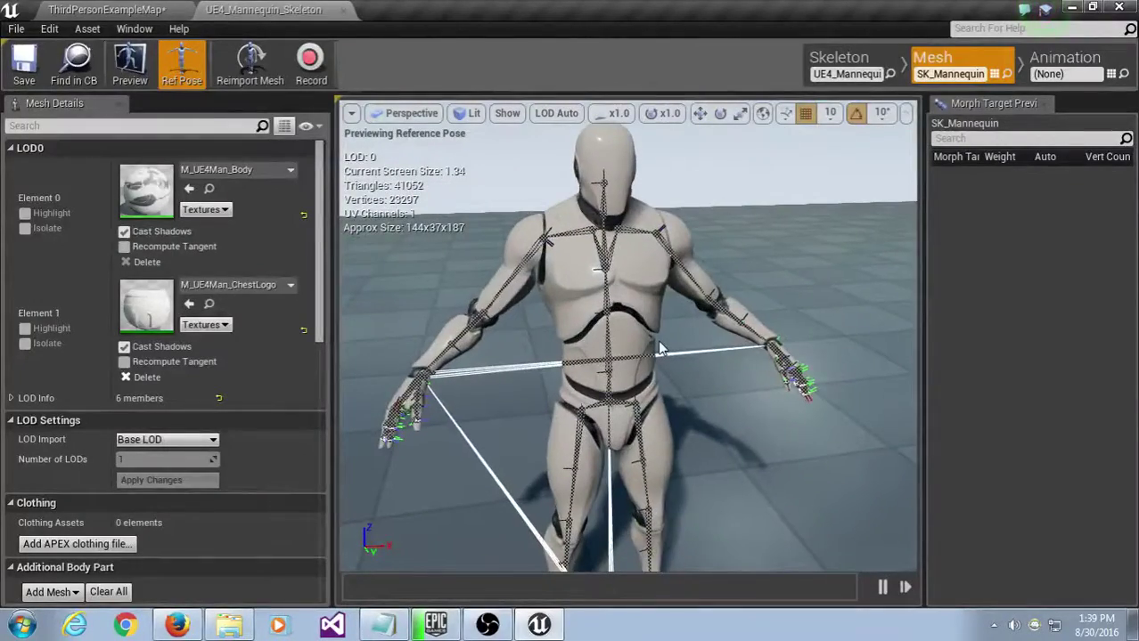
pyautogui.scroll(-3, 657, 339)
pyautogui.scroll(2, 657, 346)
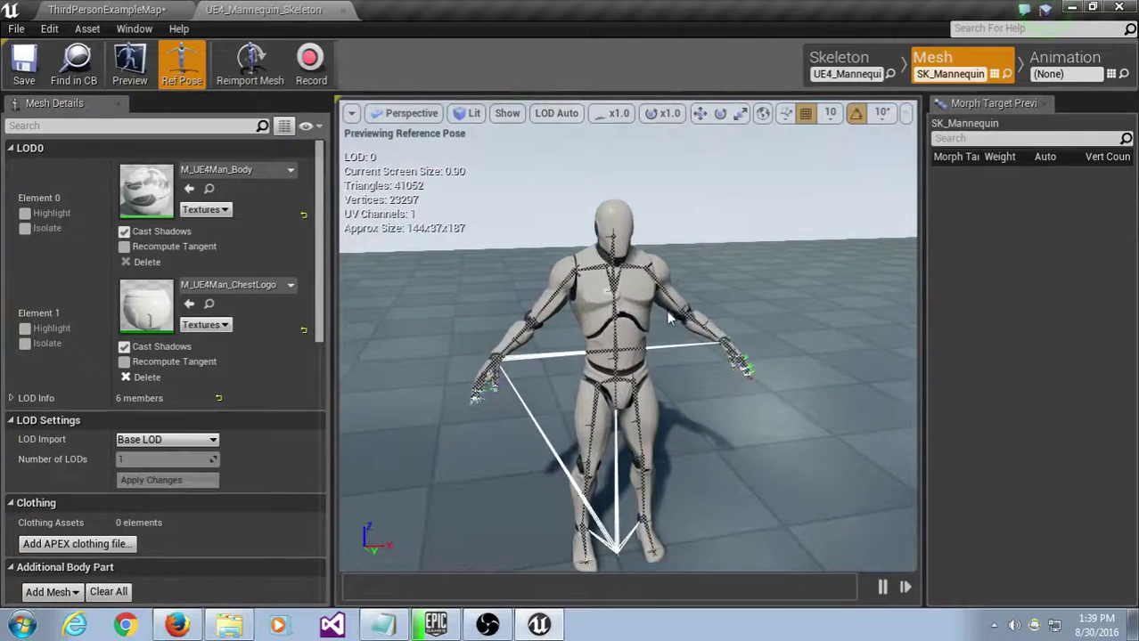
pyautogui.click(1047, 78)
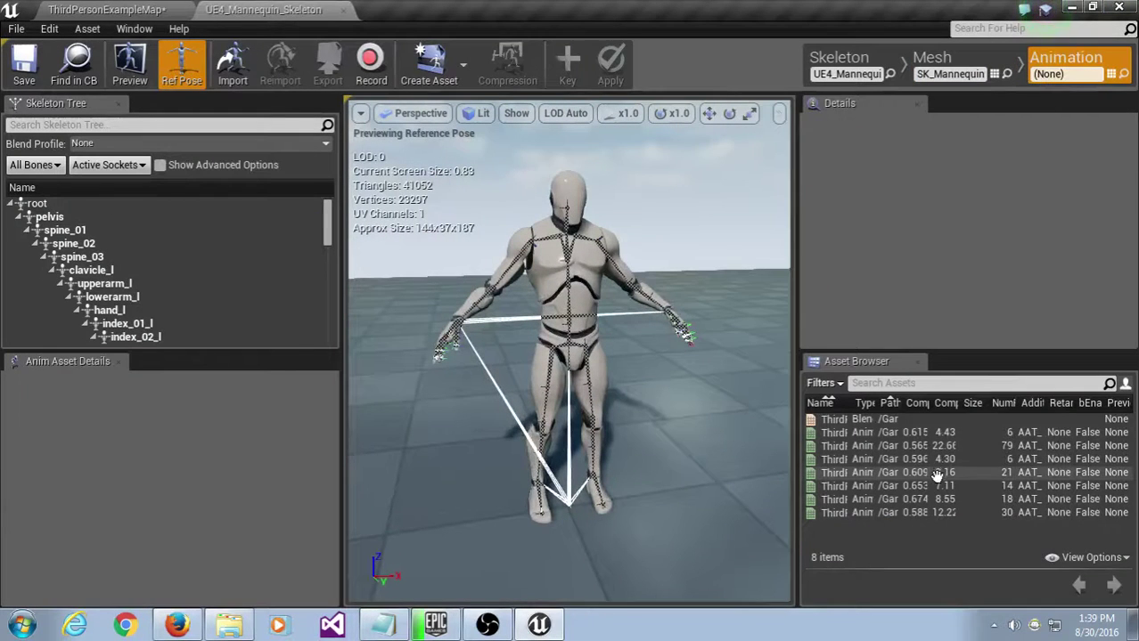
# Step: Open the ThirdPerson_IdleRun_2D blend space with a larger 3D preview
pyautogui.moveTo(853, 402); pyautogui.dragTo(990, 406)
pyautogui.doubleClick(889, 421)
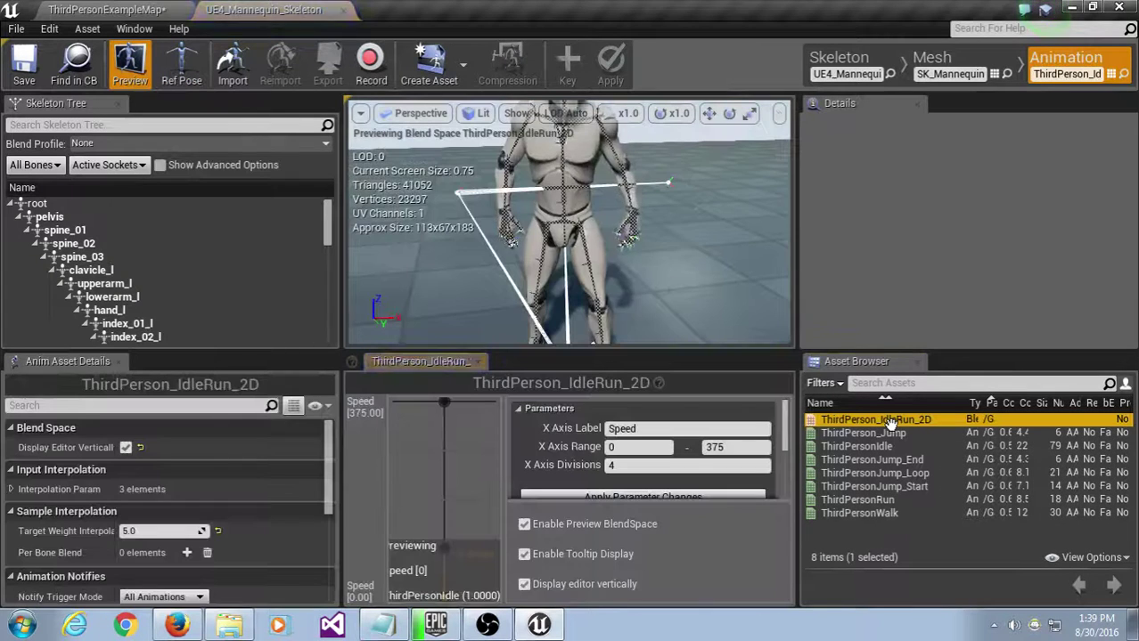
pyautogui.moveTo(704, 351); pyautogui.dragTo(706, 517)
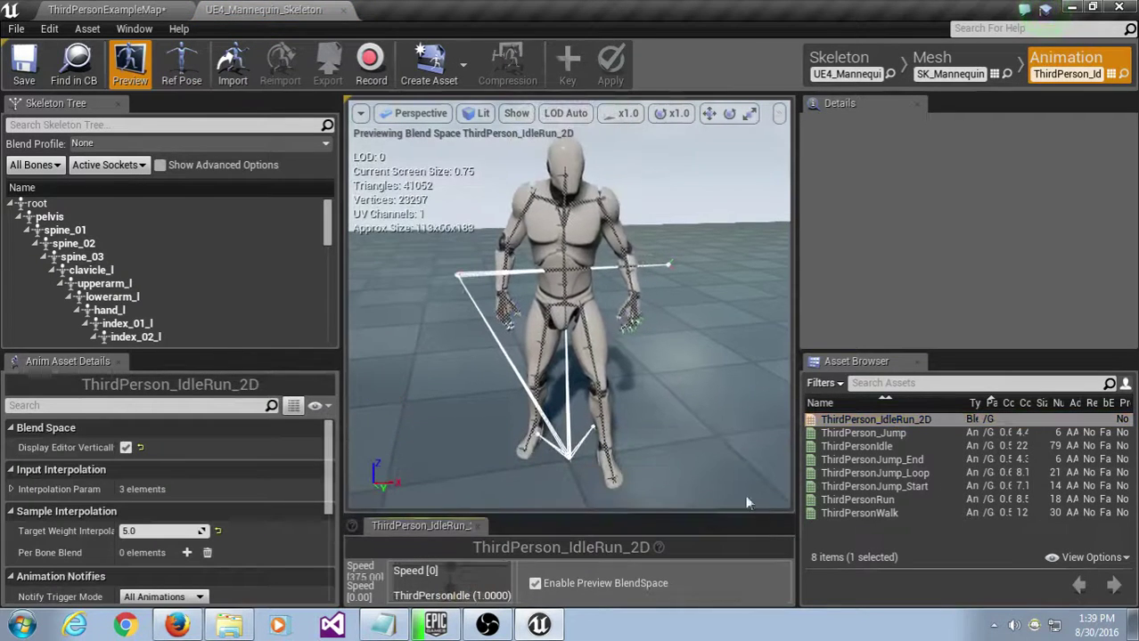
# Step: Preview ThirdPerson_Jump, Idle, Jump_End, Jump_Loop, Jump_Start, Run, and finally ThirdPersonWalk
pyautogui.doubleClick(886, 433)
pyautogui.doubleClick(891, 446)
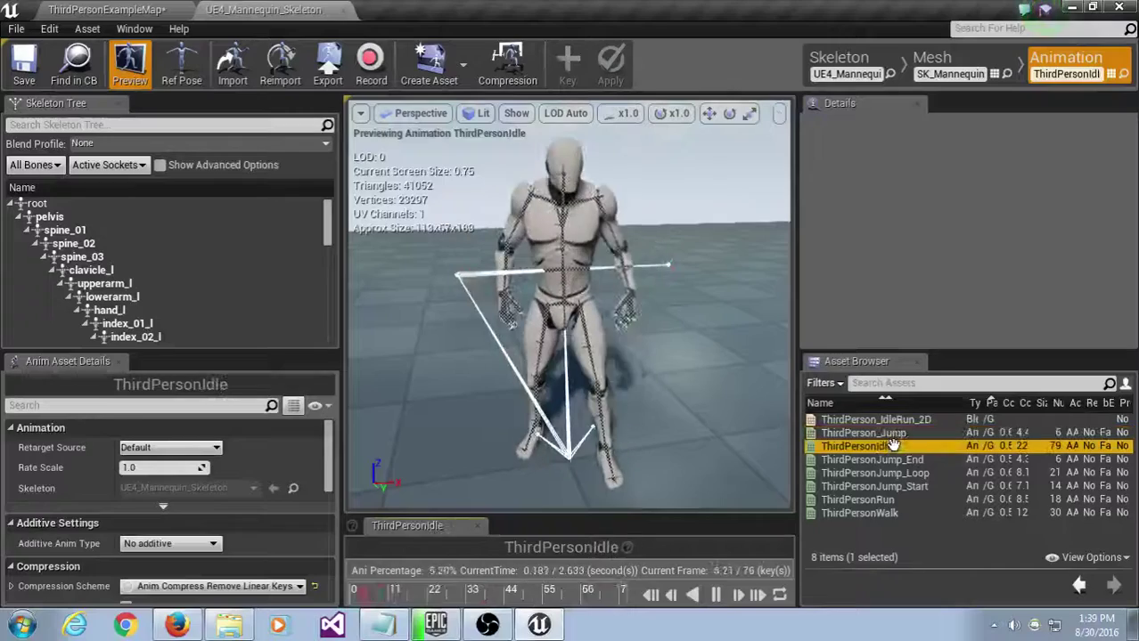
pyautogui.doubleClick(896, 460)
pyautogui.doubleClick(898, 473)
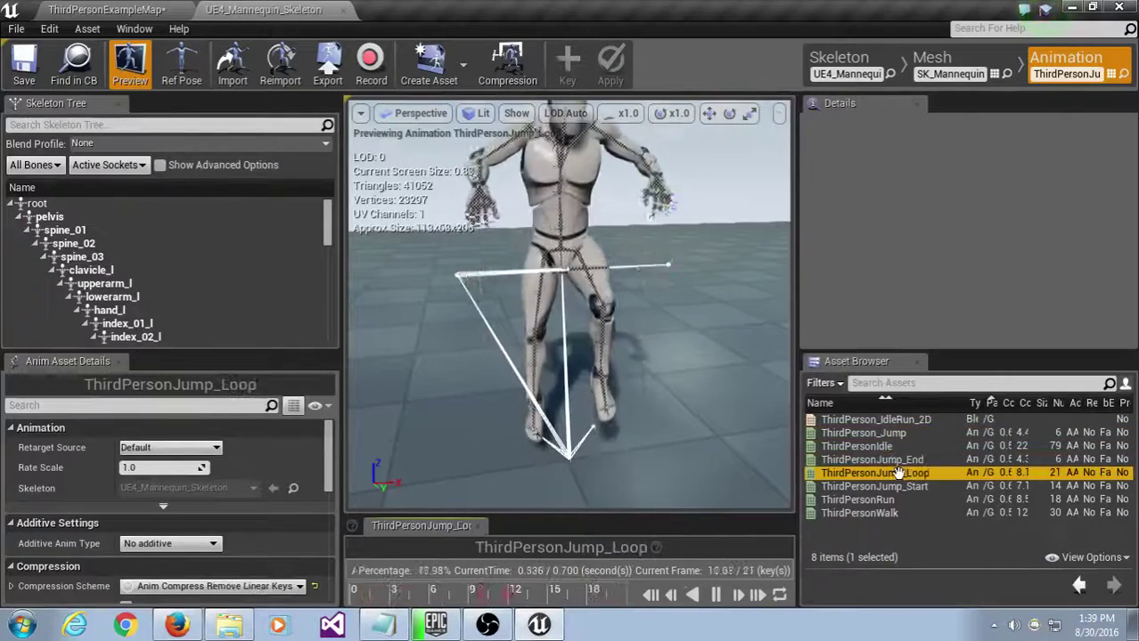
pyautogui.doubleClick(896, 486)
pyautogui.doubleClick(889, 500)
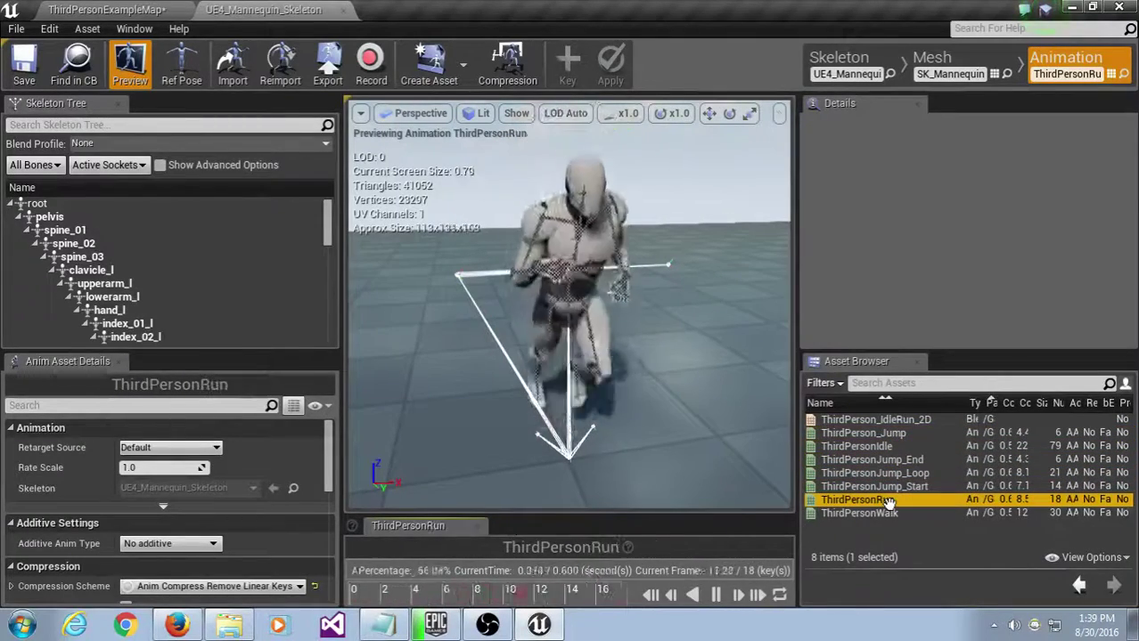
pyautogui.doubleClick(882, 513)
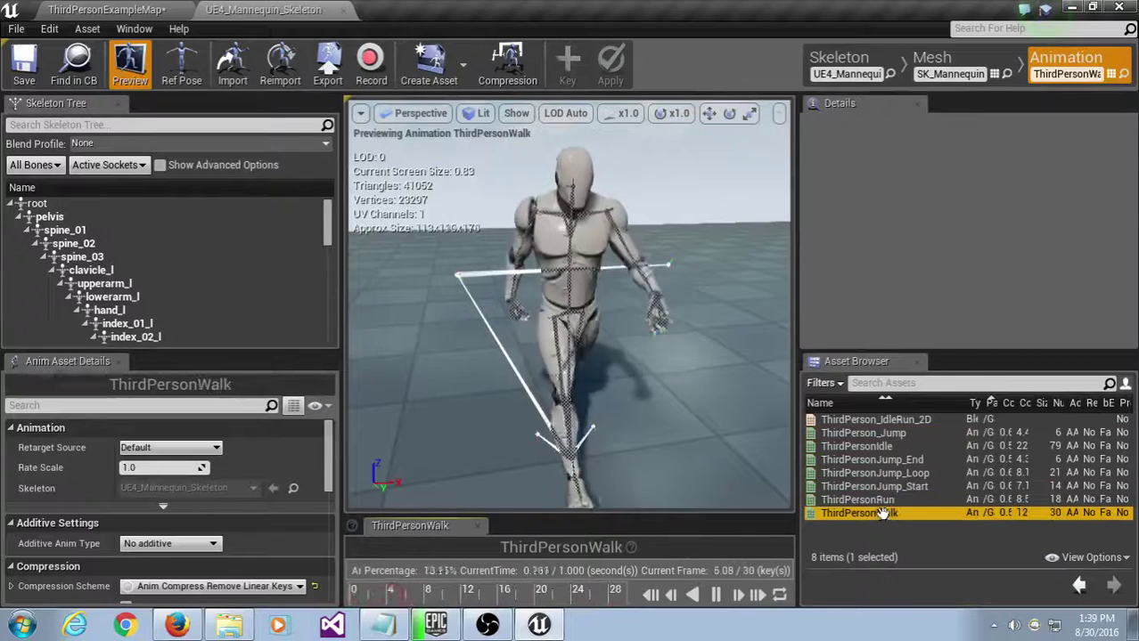
pyautogui.scroll(-3, 641, 399)
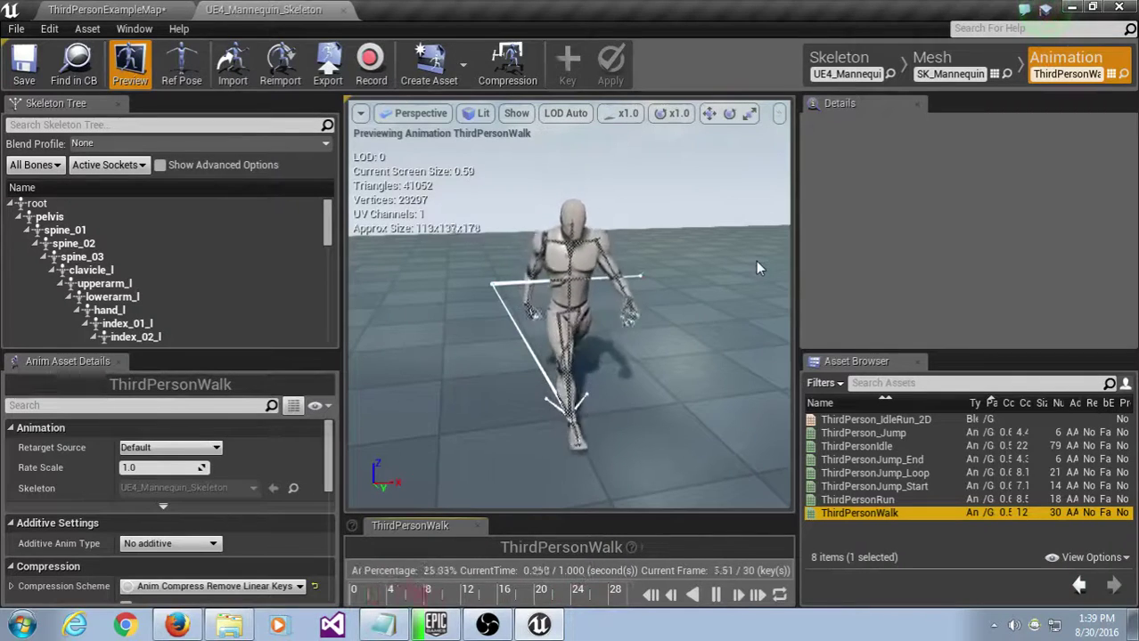
pyautogui.click(426, 628)
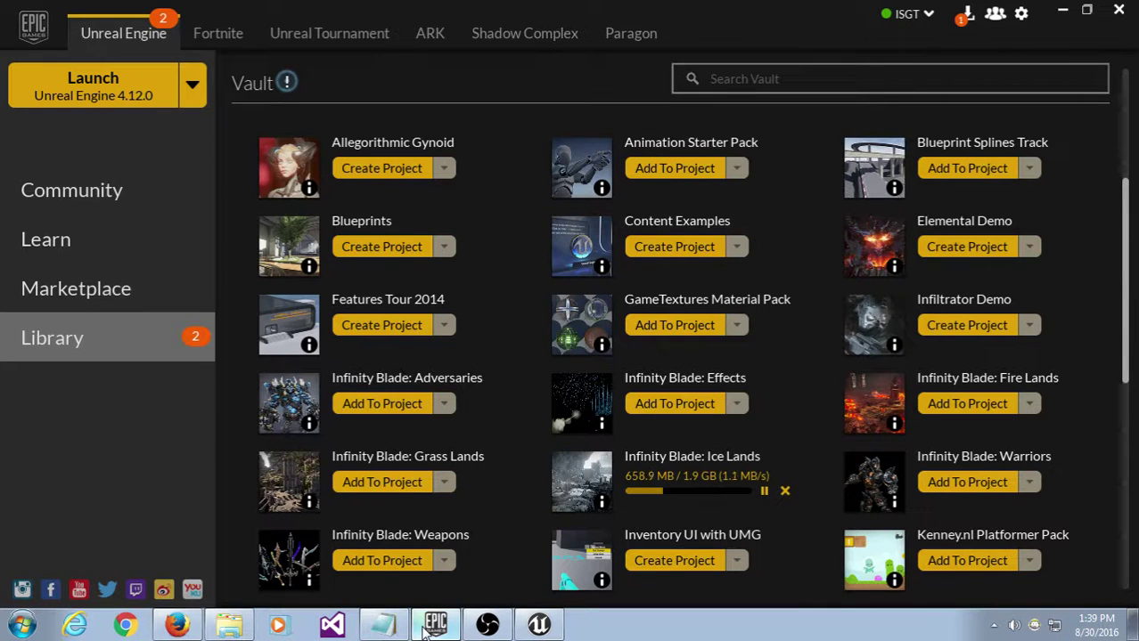
pyautogui.click(426, 628)
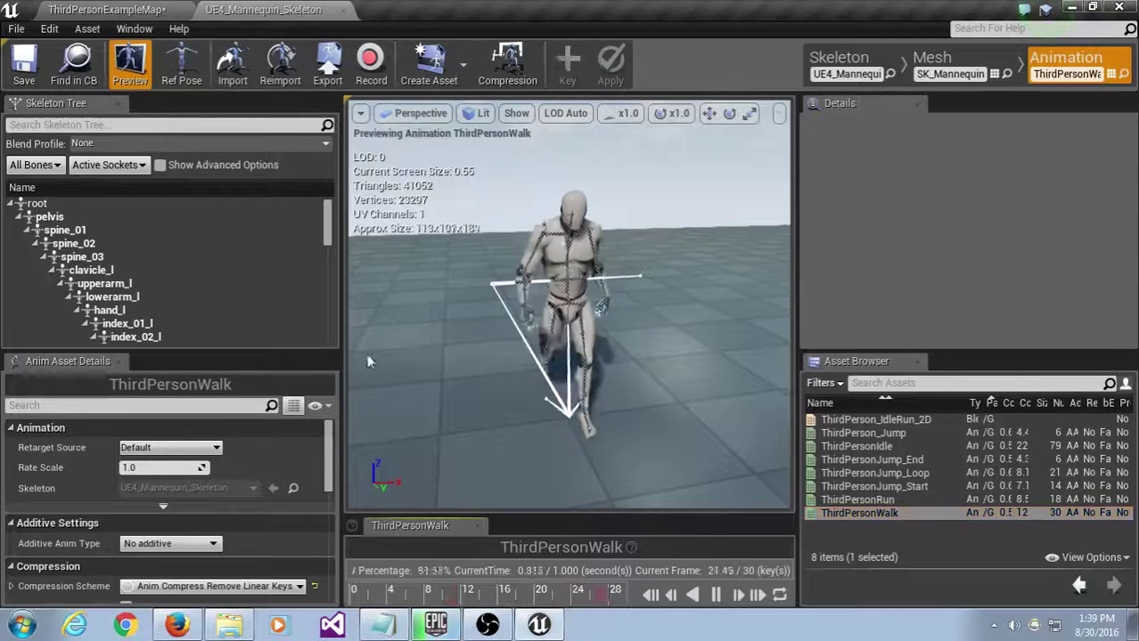
# Step: Return to ThirdPersonExampleMap, open StarterContent > Props, and pull the camera back over the room
pyautogui.click(114, 9)
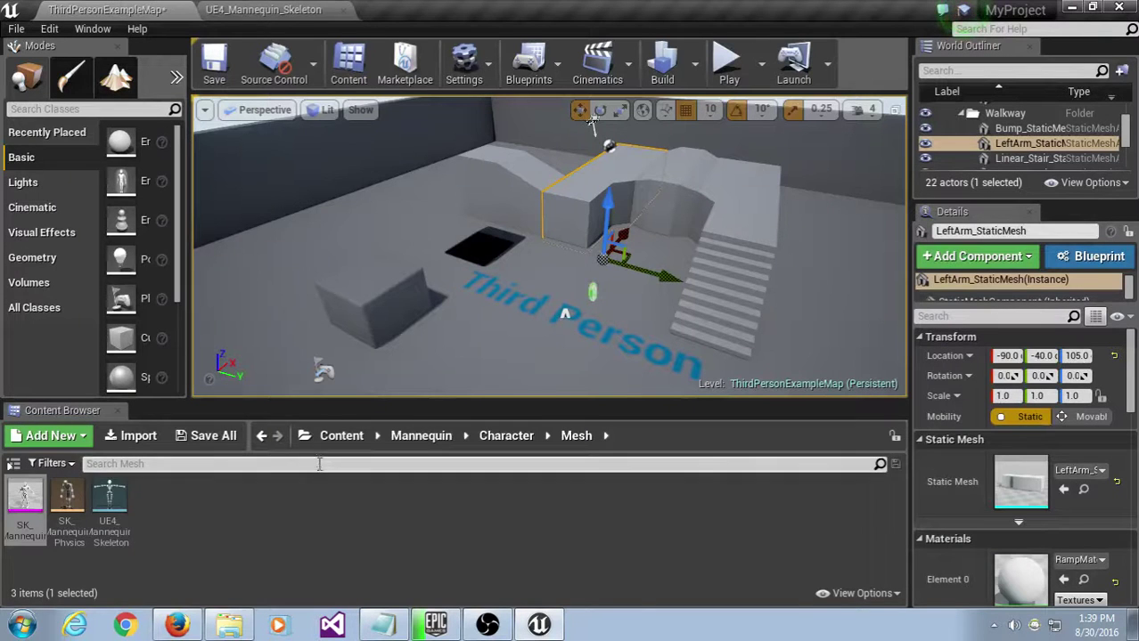
pyautogui.moveTo(301, 400); pyautogui.dragTo(301, 408)
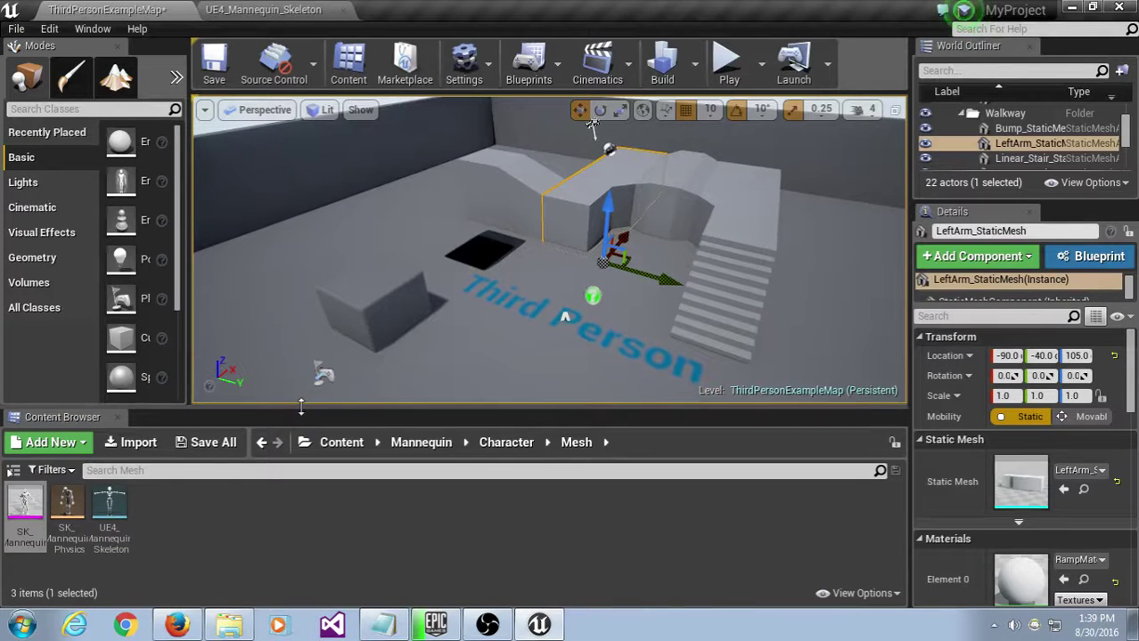
pyautogui.click(334, 446)
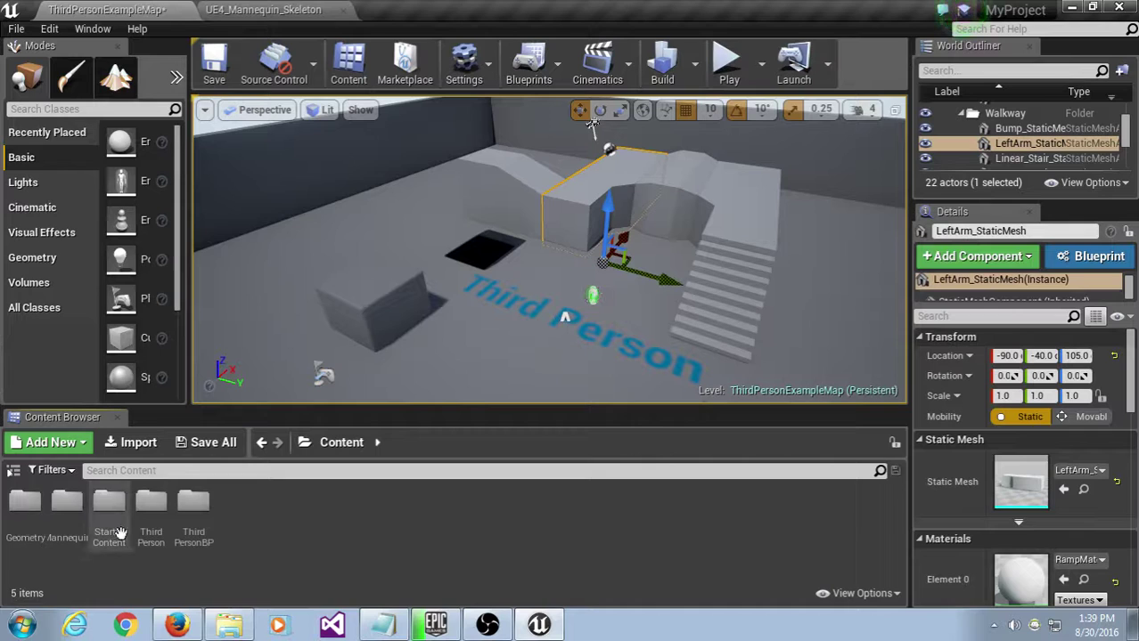
pyautogui.doubleClick(110, 504)
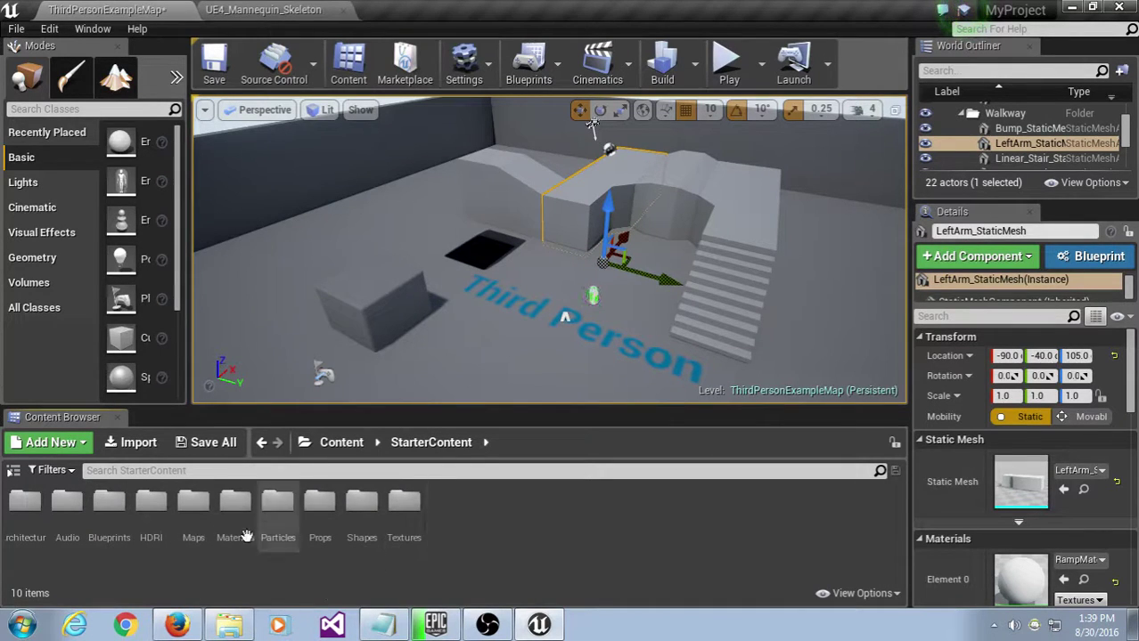
pyautogui.doubleClick(25, 503)
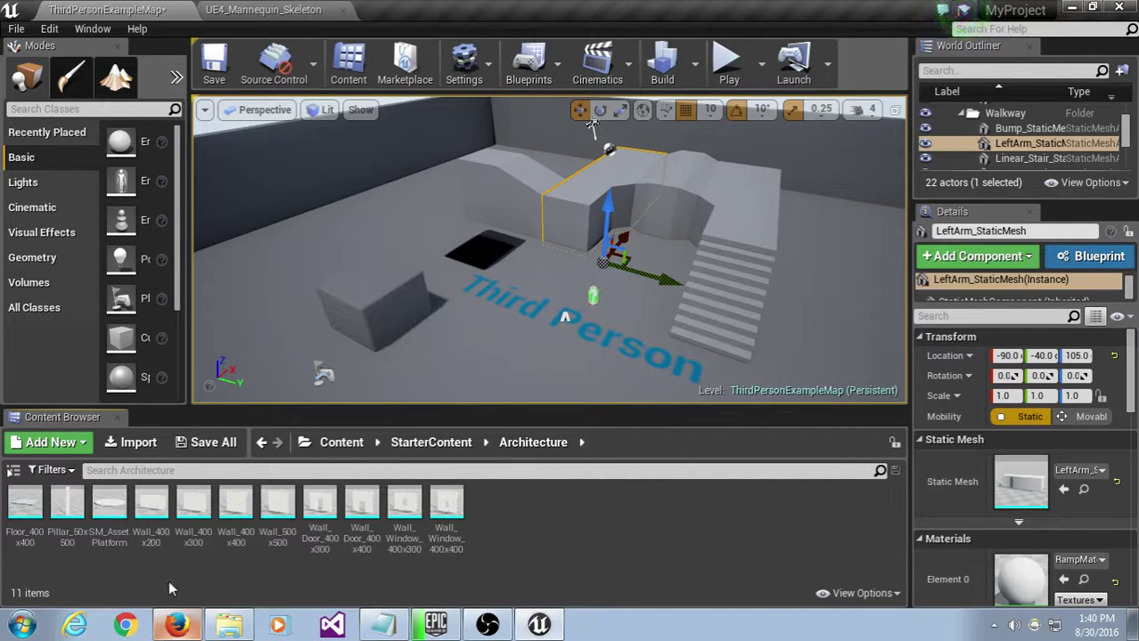
pyautogui.click(432, 442)
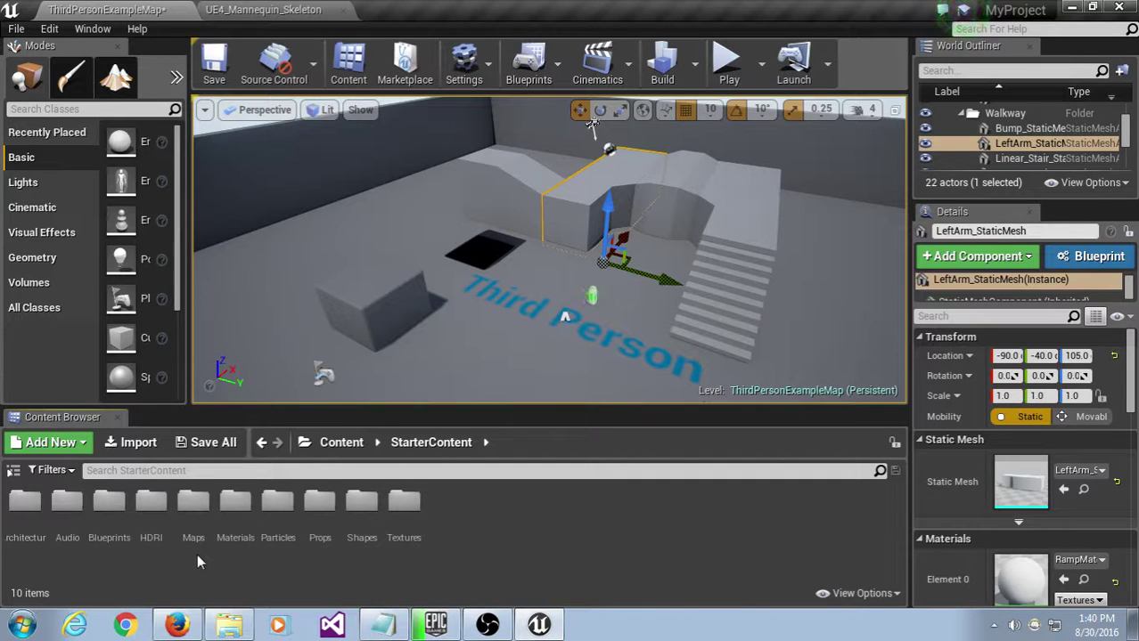
pyautogui.doubleClick(328, 545)
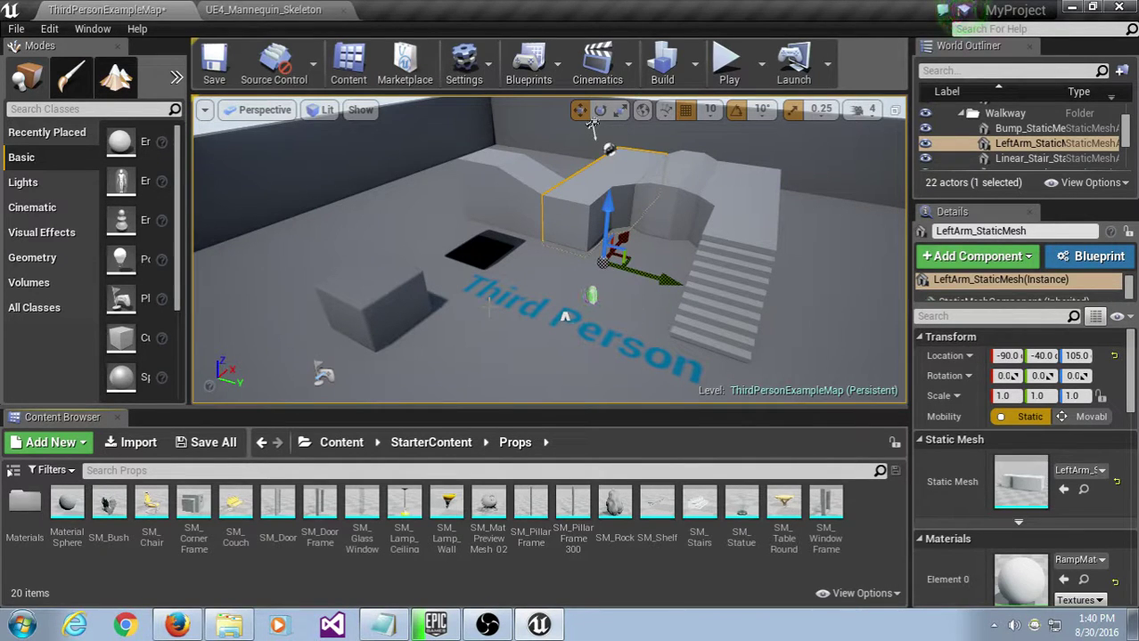
pyautogui.moveTo(592, 125); pyautogui.dragTo(624, 191)
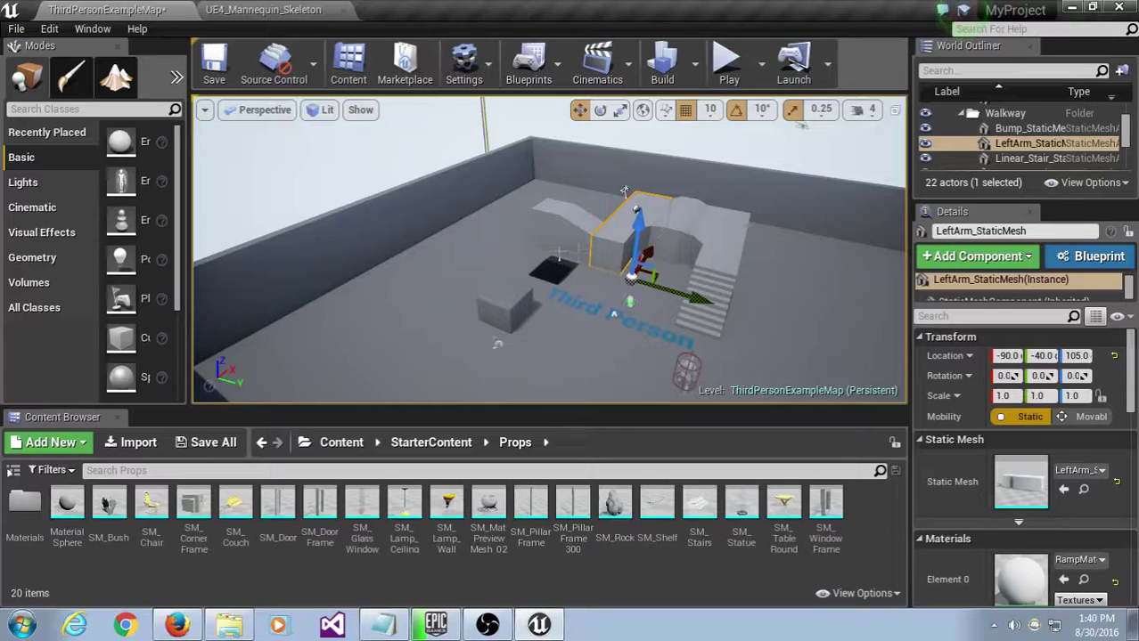
# Step: Try placing an SM_Chair and an SM_Table_Round, removing each, while flying around the level
pyautogui.click(151, 509)
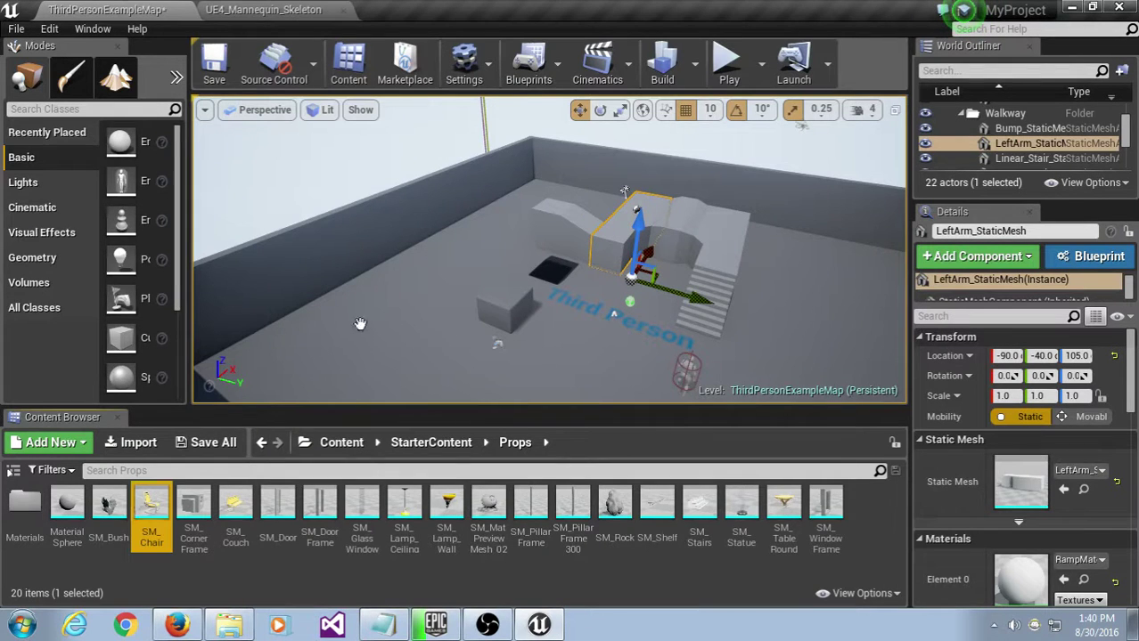
pyautogui.moveTo(365, 324); pyautogui.dragTo(381, 331)
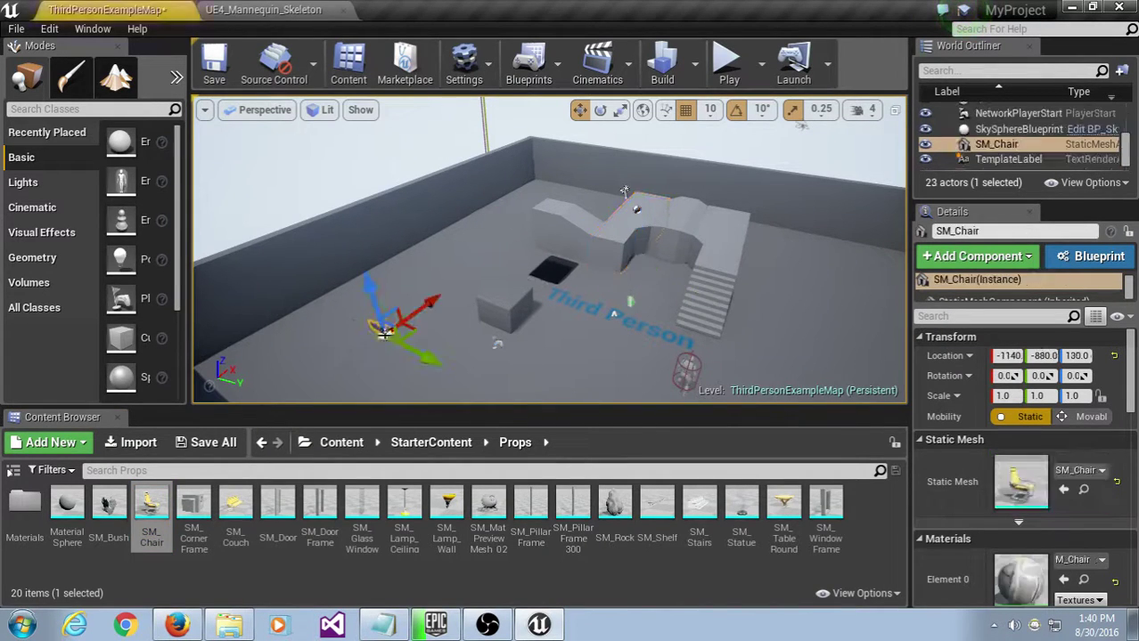
pyautogui.hotkey('ctrl', 'z')
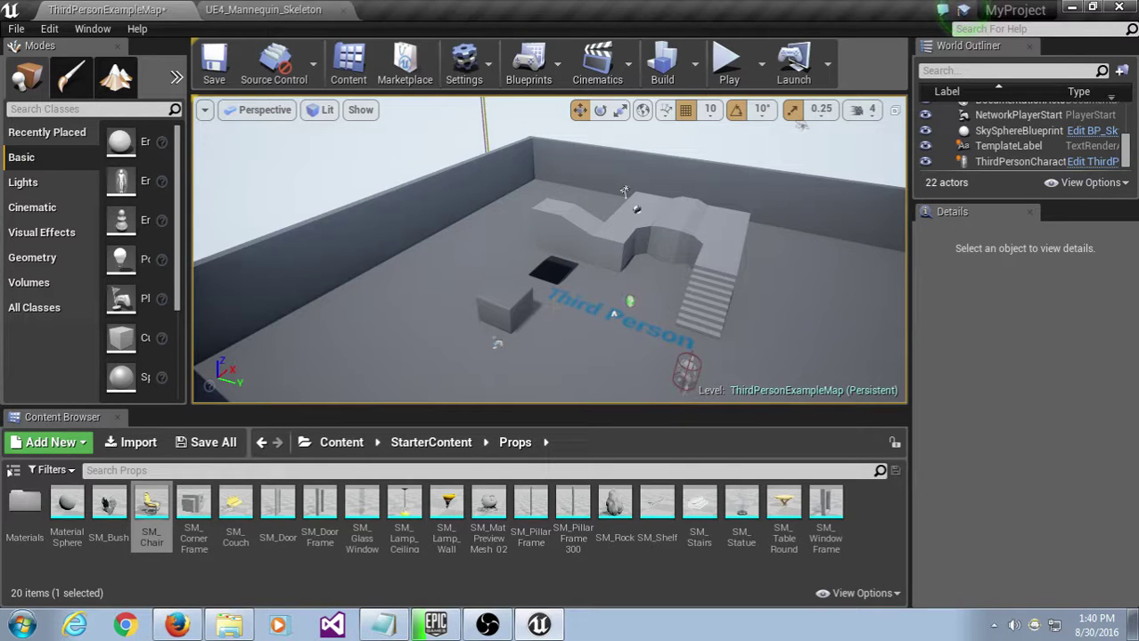
pyautogui.press('w')
pyautogui.moveTo(624, 191); pyautogui.dragTo(624, 191, button='right')
pyautogui.moveTo(804, 123); pyautogui.dragTo(365, 134, button='right')
pyautogui.click(786, 503)
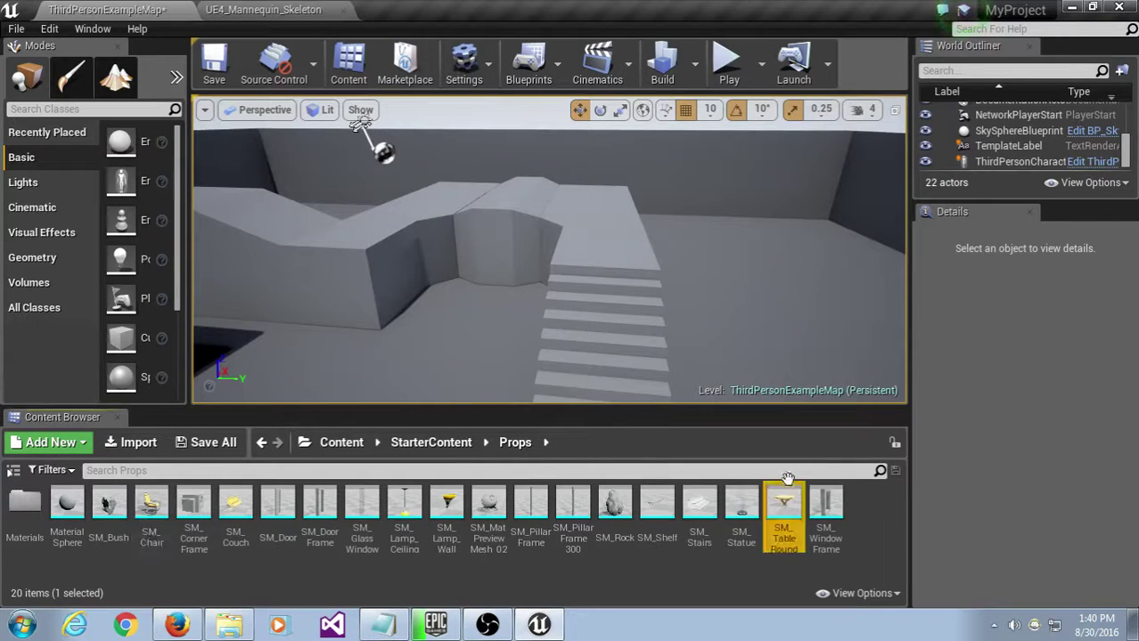
pyautogui.moveTo(754, 312); pyautogui.dragTo(731, 290)
pyautogui.moveTo(732, 289); pyautogui.dragTo(732, 290, button='right')
pyautogui.moveTo(786, 355); pyautogui.dragTo(787, 355, button='right')
pyautogui.press('Delete')
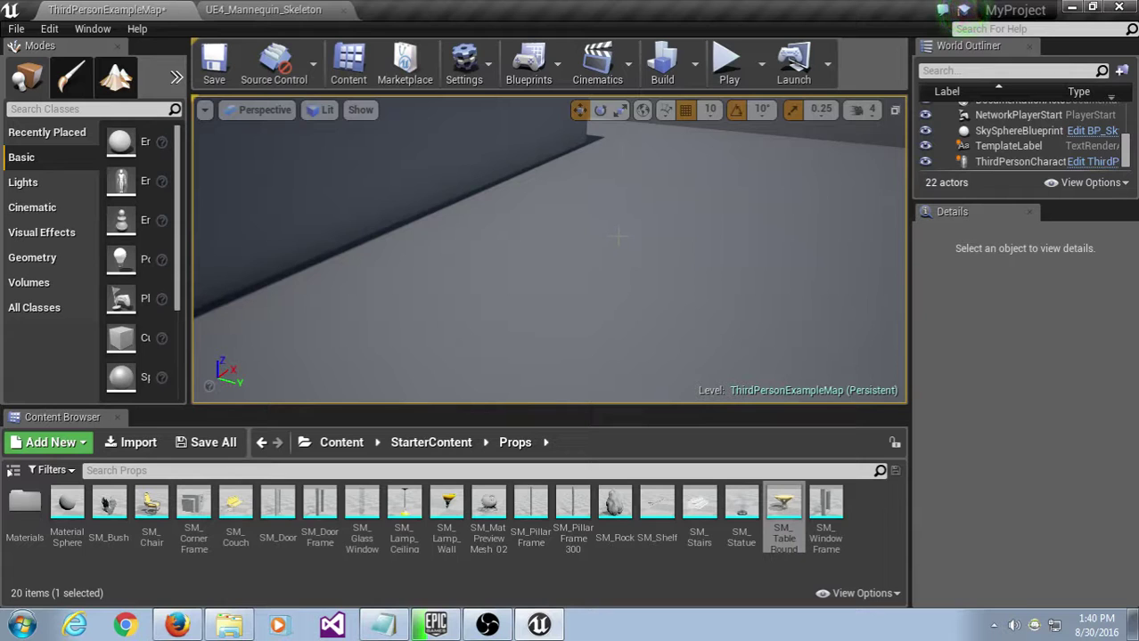
pyautogui.moveTo(616, 237); pyautogui.dragTo(616, 237, button='right')
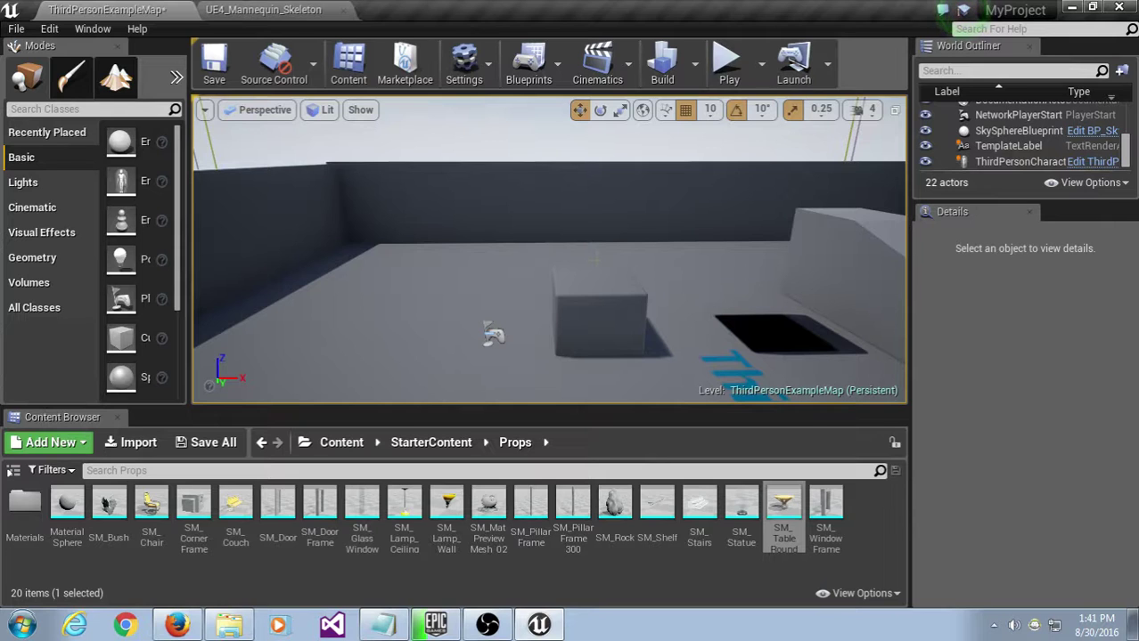
# Step: Drag the panel splitters so the World Outliner shows more level actors
pyautogui.moveTo(914, 256); pyautogui.dragTo(951, 263)
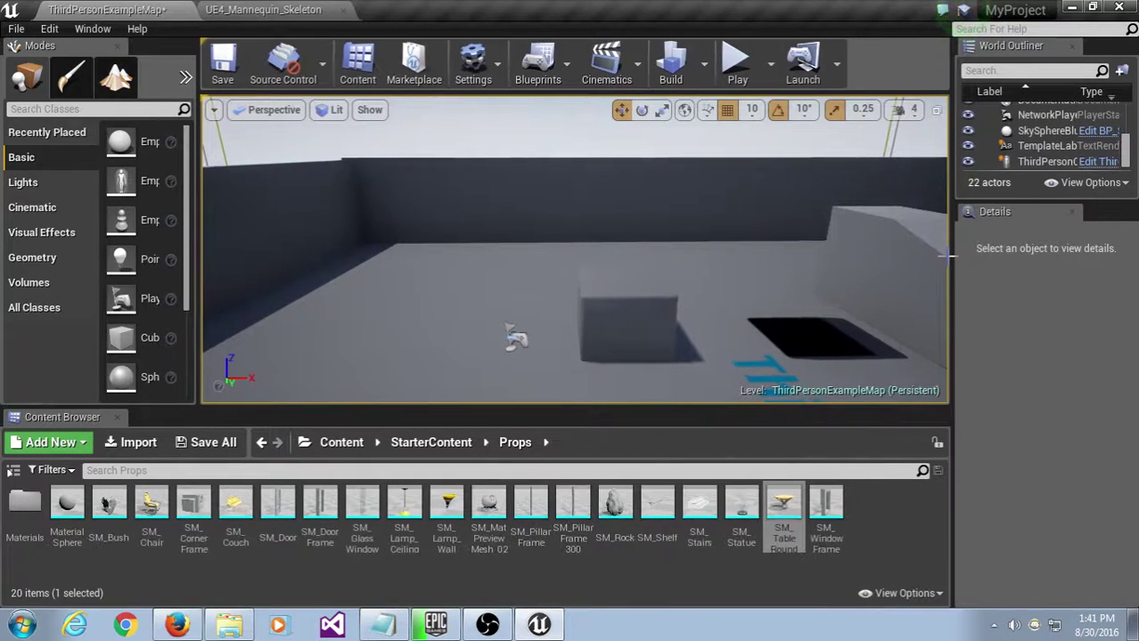
pyautogui.moveTo(1038, 205); pyautogui.dragTo(1049, 364)
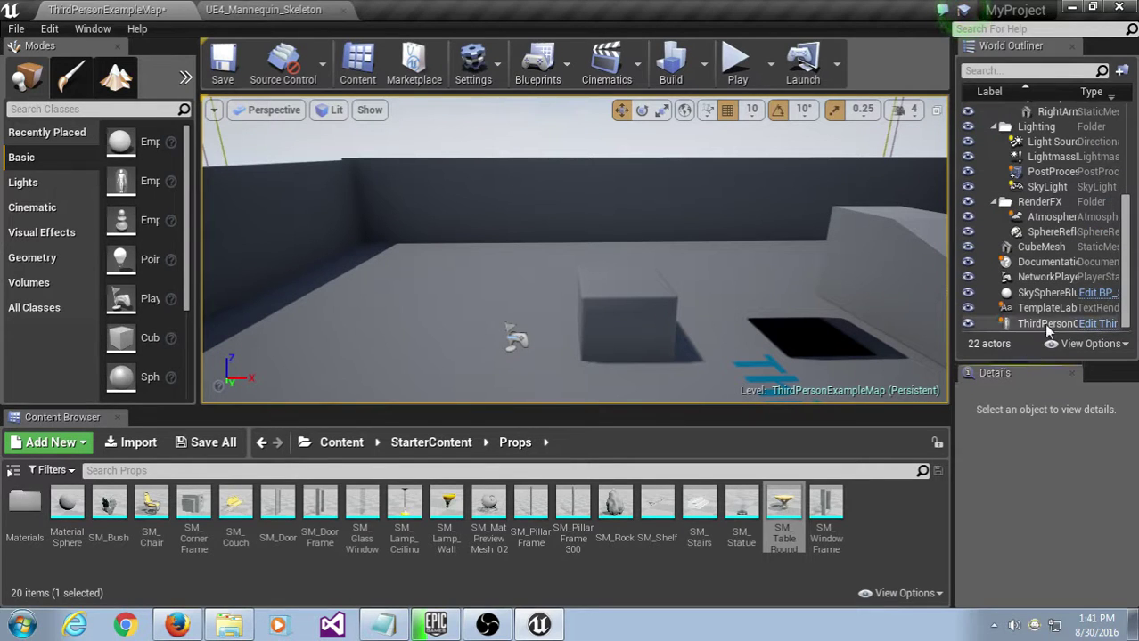
pyautogui.moveTo(946, 276); pyautogui.dragTo(788, 274)
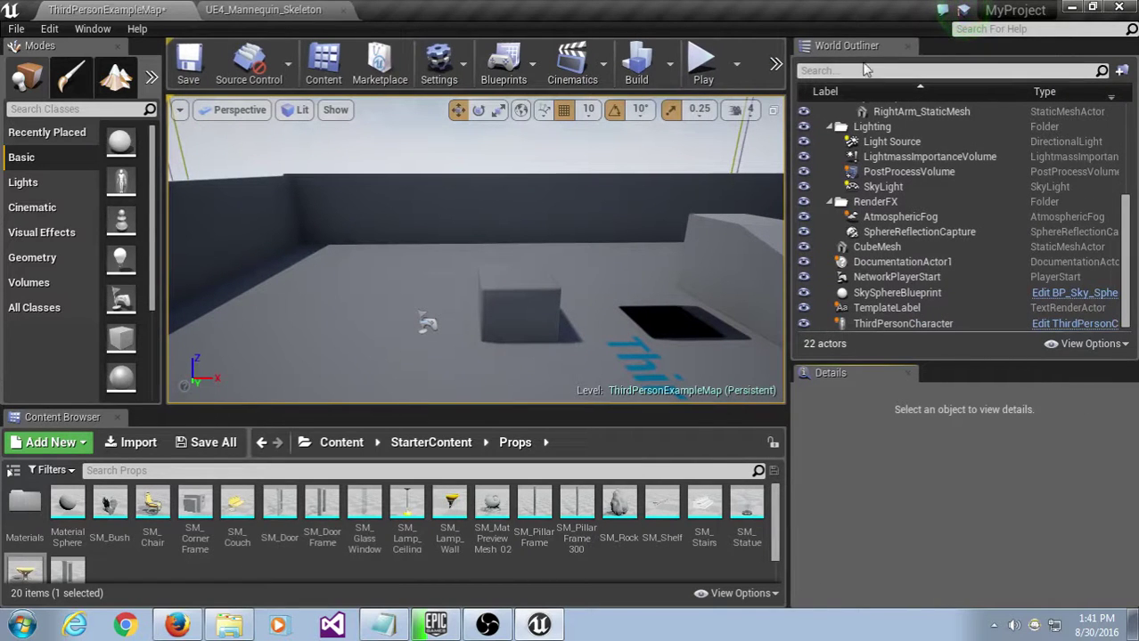
pyautogui.moveTo(1125, 214); pyautogui.dragTo(1121, 95)
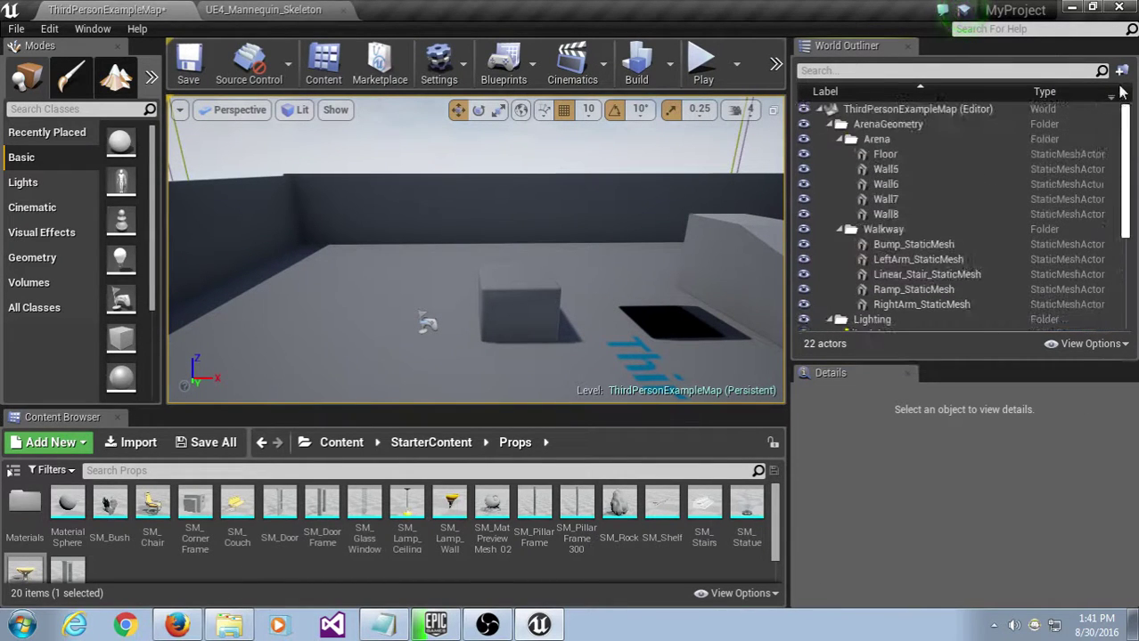
# Step: Inspect the Floor, Wall8, Walkway, LightmassImportanceVolume and SkyLight actors' details
pyautogui.click(884, 154)
pyautogui.click(885, 214)
pyautogui.scroll(-1, 931, 265)
pyautogui.scroll(-1, 931, 268)
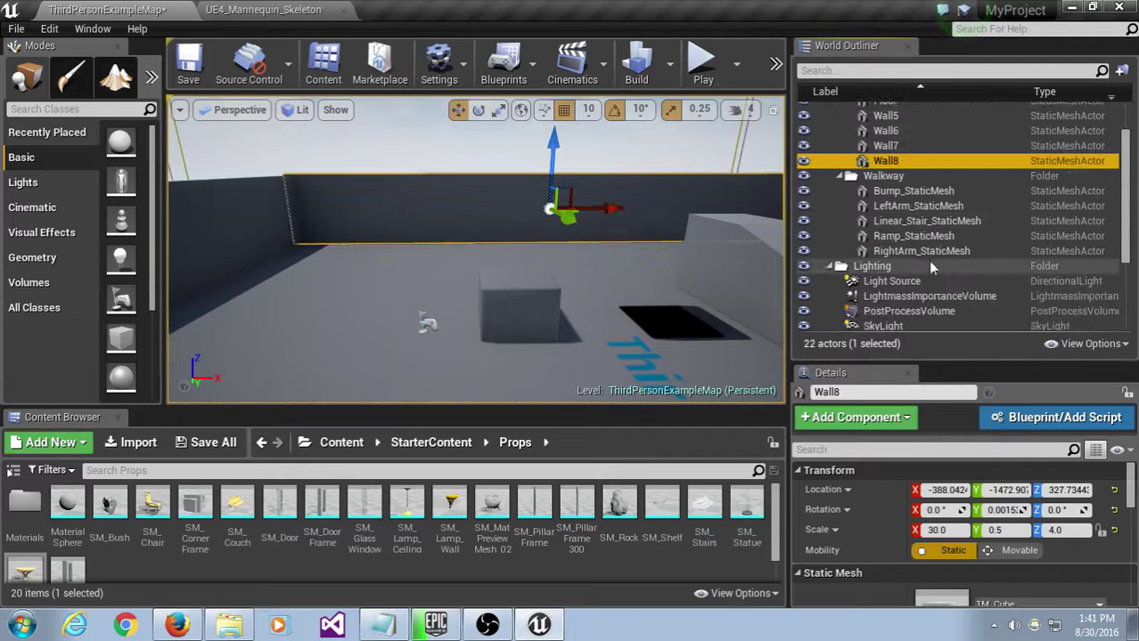
pyautogui.click(886, 175)
pyautogui.scroll(-3, 920, 255)
pyautogui.click(918, 190)
pyautogui.click(910, 221)
# Step: Review CubeMesh and SkySphereBlueprint details, then return to the Content root folder
pyautogui.scroll(-1, 911, 224)
pyautogui.click(914, 245)
pyautogui.click(917, 291)
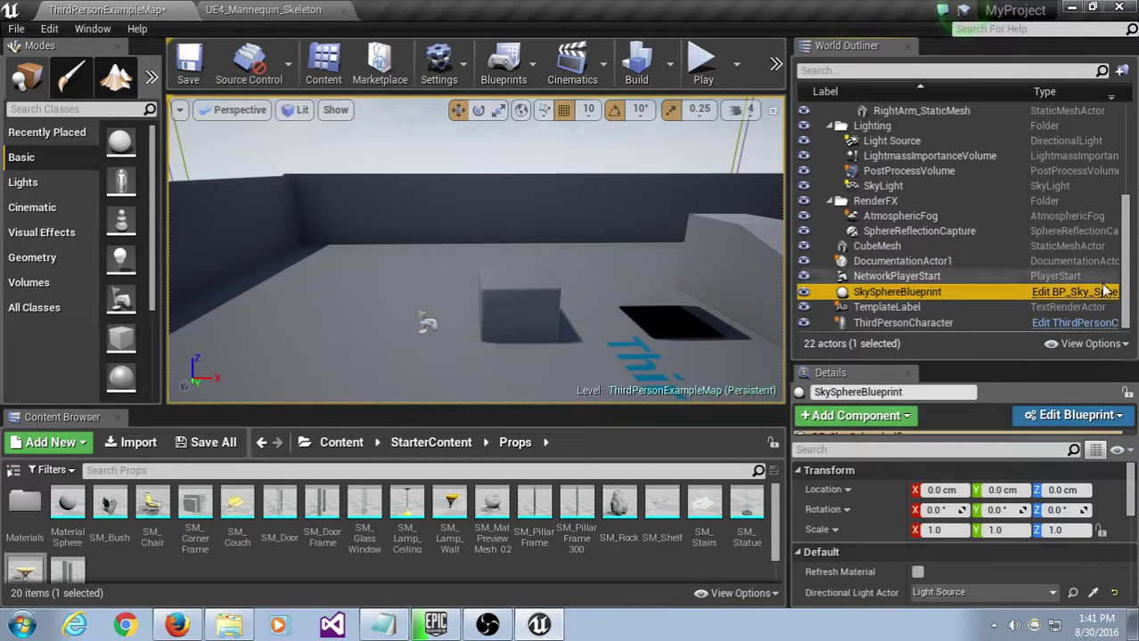
pyautogui.scroll(5, 900, 267)
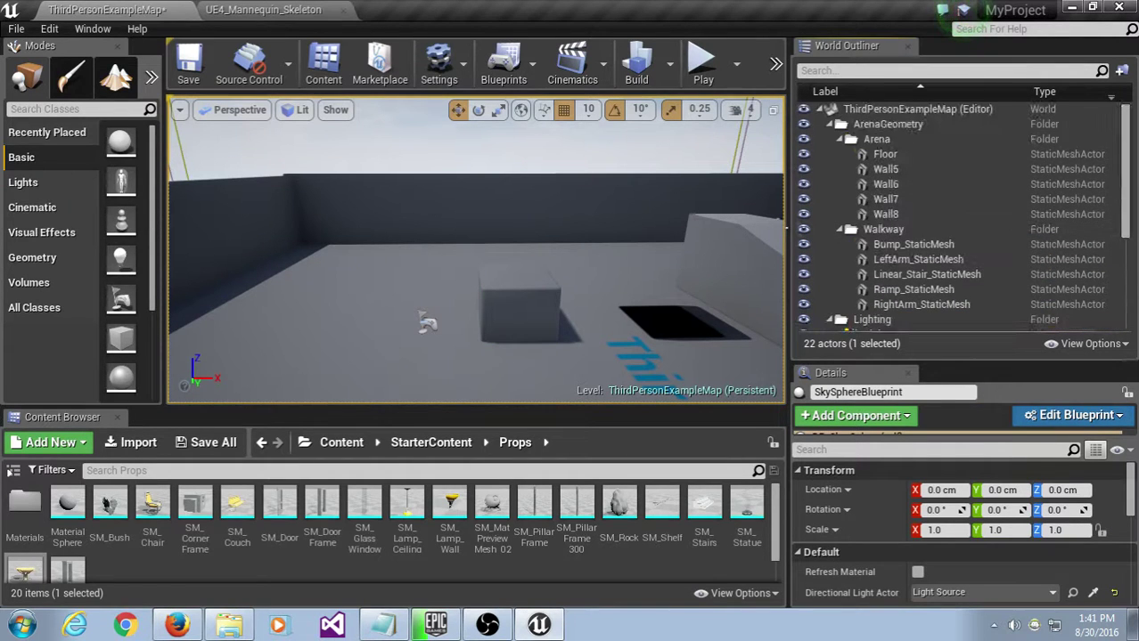
pyautogui.moveTo(788, 229); pyautogui.dragTo(778, 228)
pyautogui.scroll(-5, 1042, 260)
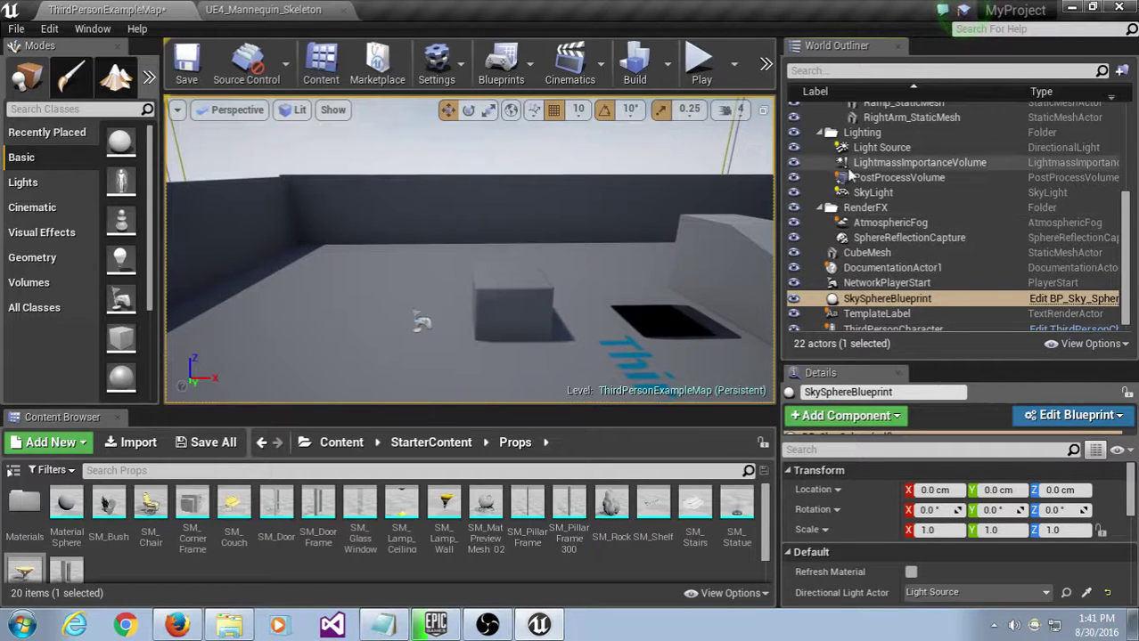
pyautogui.moveTo(773, 171); pyautogui.dragTo(918, 171)
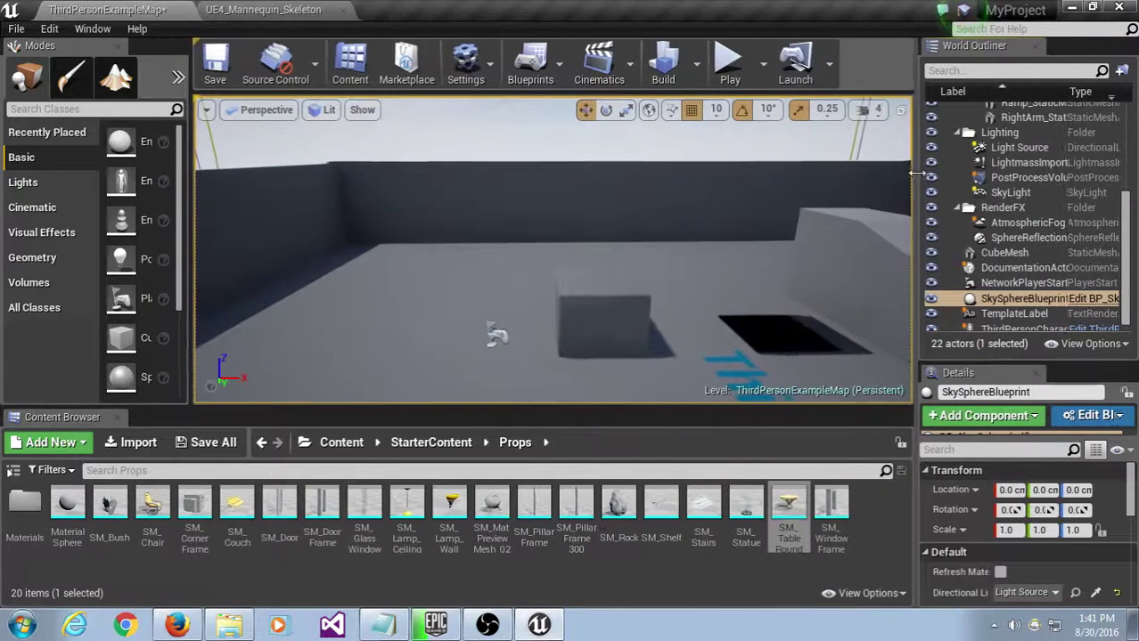
pyautogui.click(342, 442)
# Step: Open StarterContent > Props and widen the viewport, angling the camera toward the walls
pyautogui.doubleClick(109, 503)
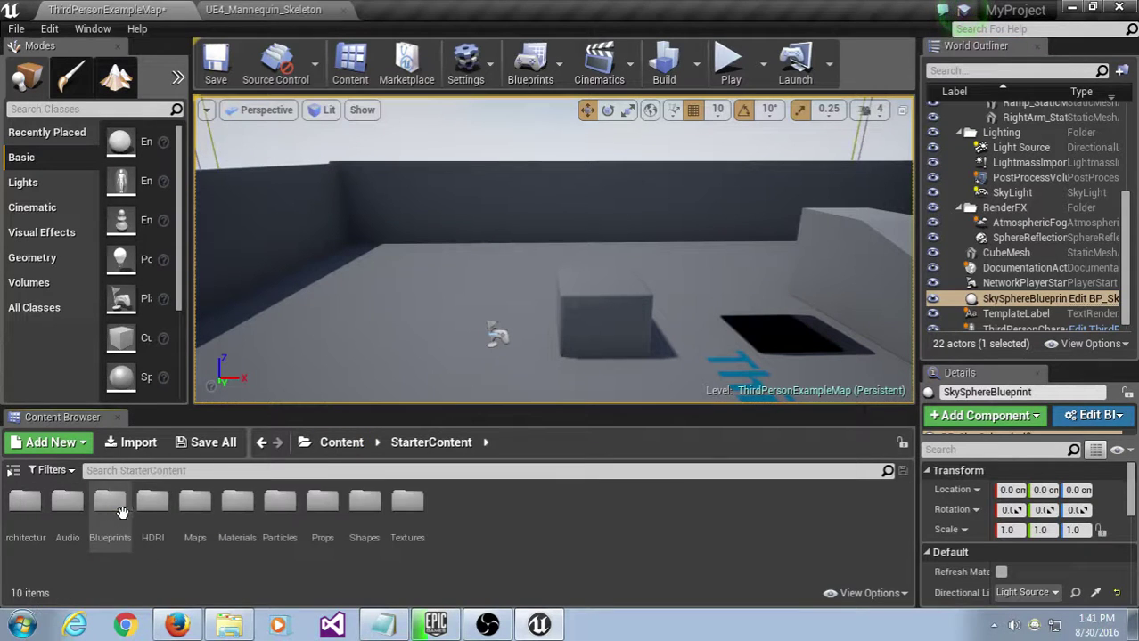
pyautogui.doubleClick(322, 504)
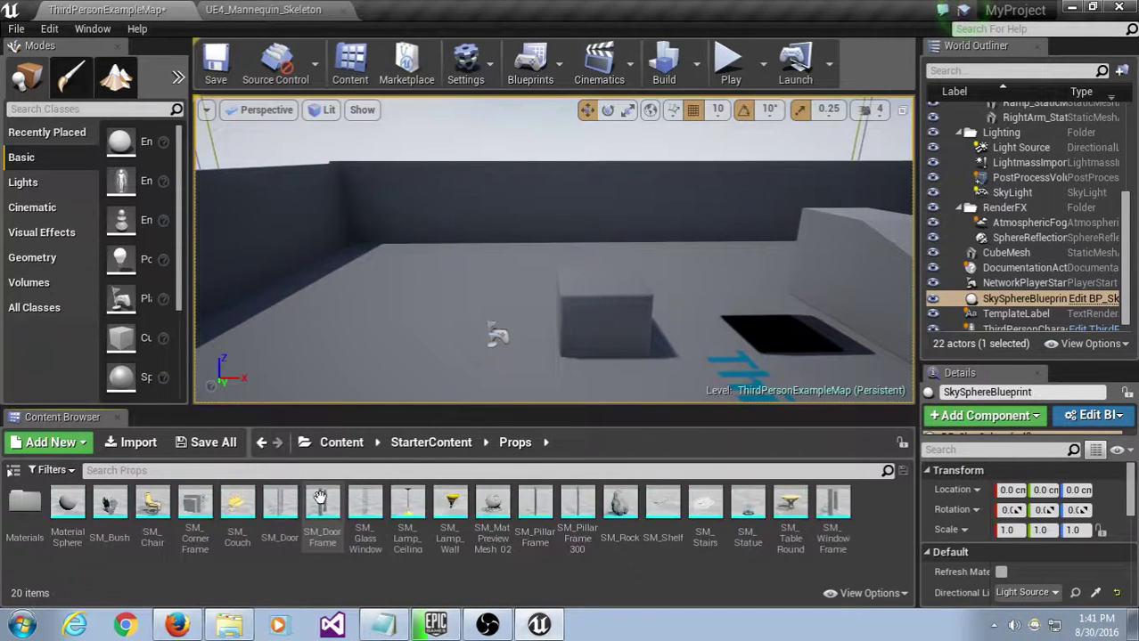
pyautogui.moveTo(918, 305); pyautogui.dragTo(932, 307)
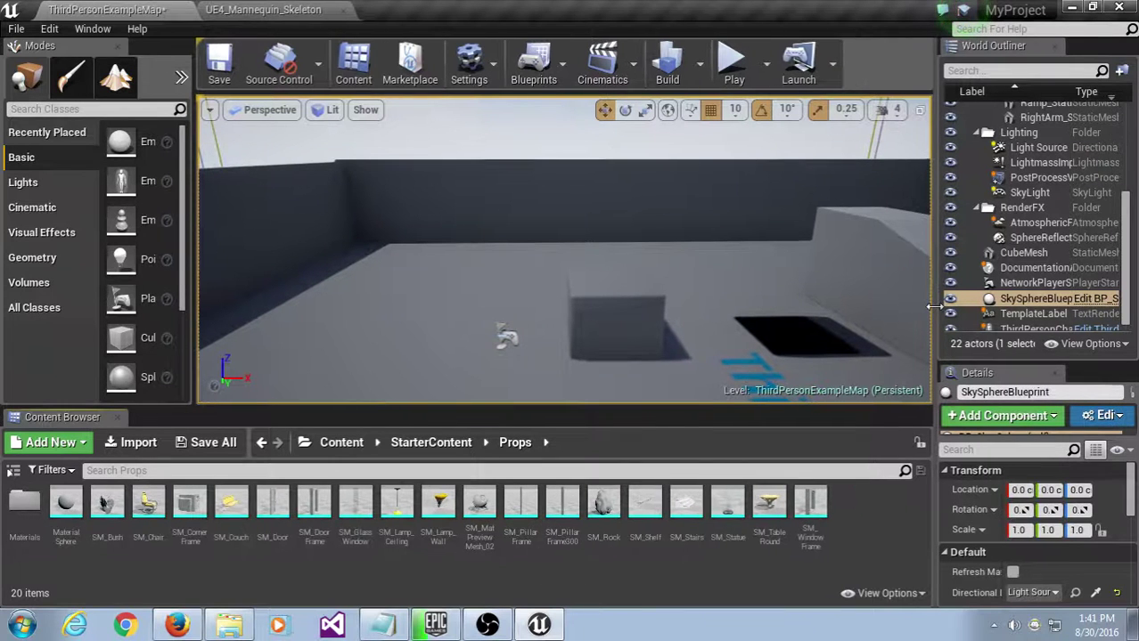
pyautogui.moveTo(810, 283); pyautogui.dragTo(848, 330, button='right')
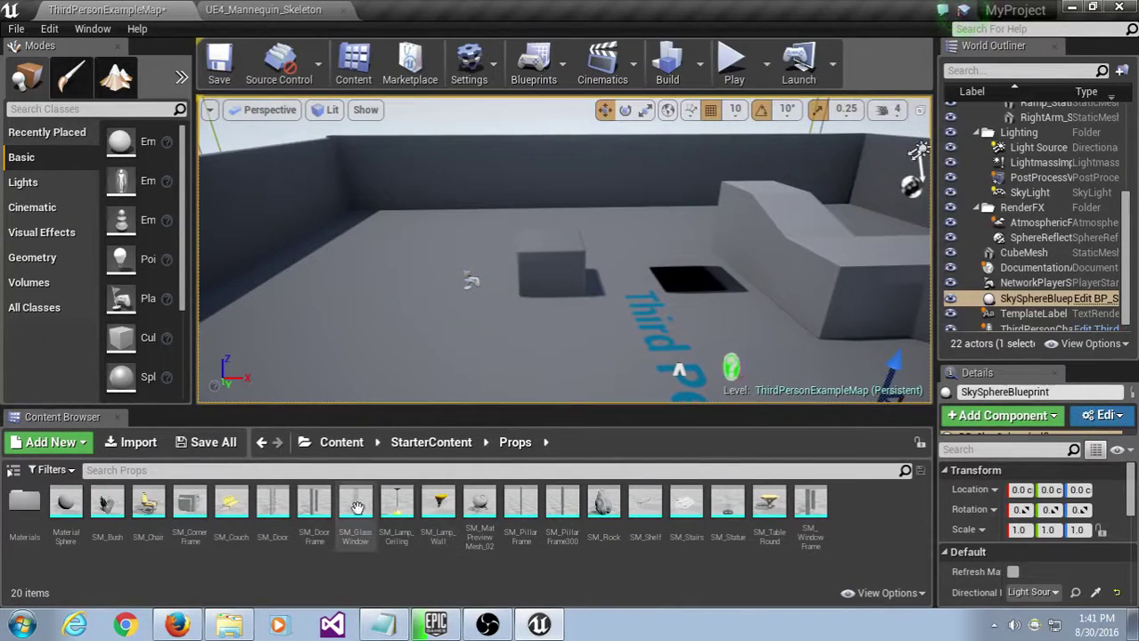
# Step: Place SM_Lamp_Wall and SM_Rock on the floor, then start Play in the editor
pyautogui.click(438, 504)
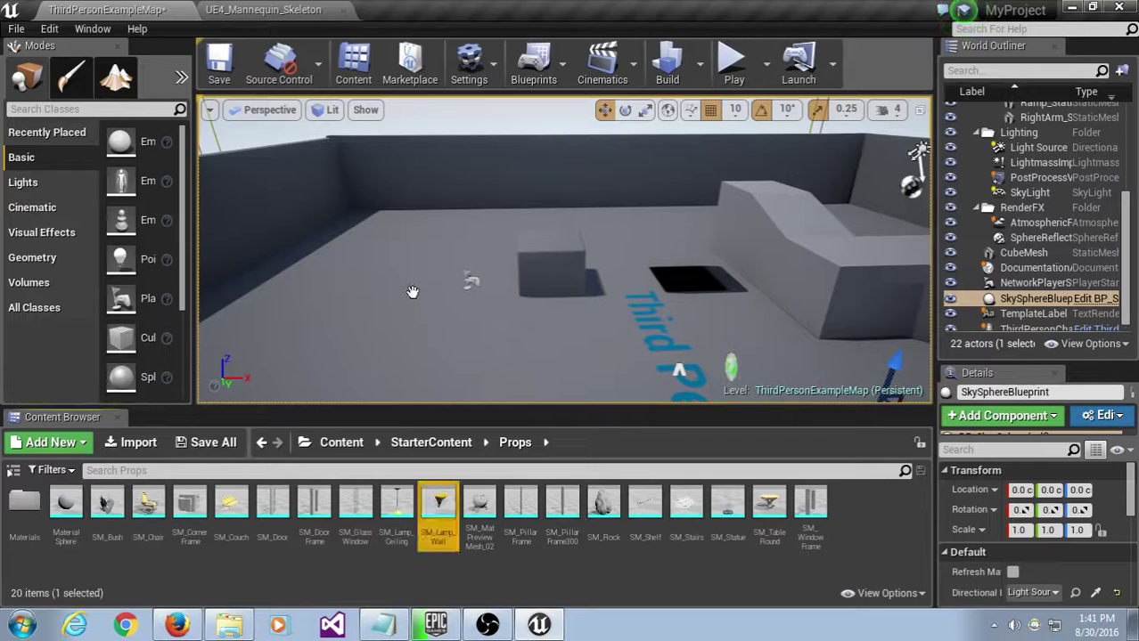
pyautogui.moveTo(412, 292); pyautogui.dragTo(413, 292)
pyautogui.press('f')
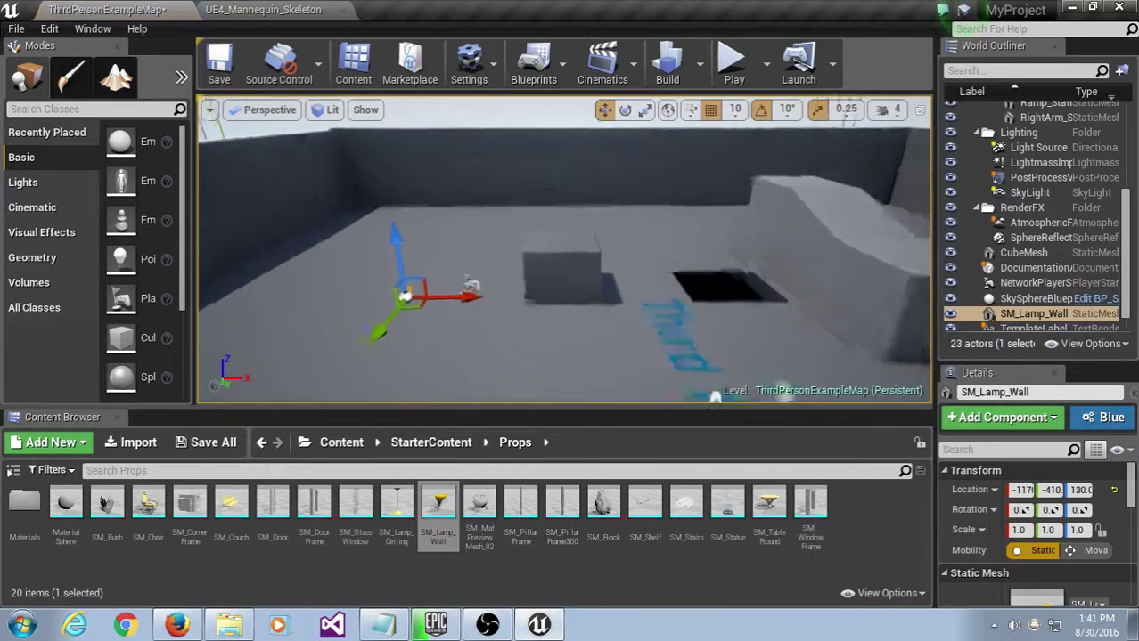
pyautogui.moveTo(563, 267); pyautogui.dragTo(591, 274, button='right')
pyautogui.click(605, 501)
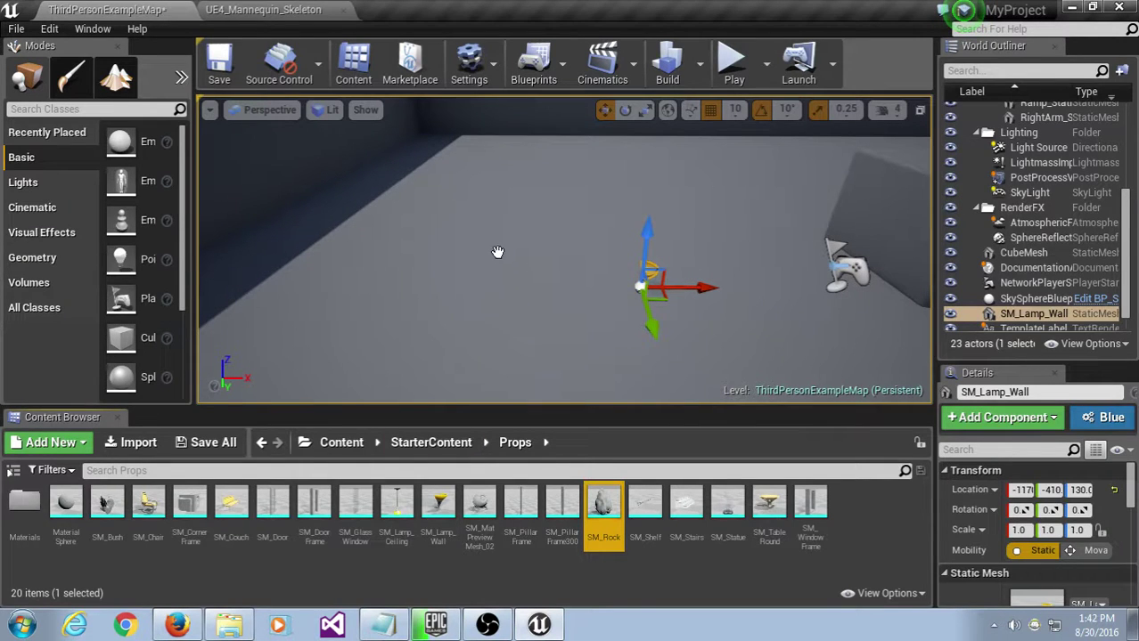
pyautogui.moveTo(506, 244); pyautogui.dragTo(524, 274)
pyautogui.click(732, 62)
# Step: Run the character around the rock with W, S and A, exit play with Esc, and open SM_Rock
pyautogui.press('w')
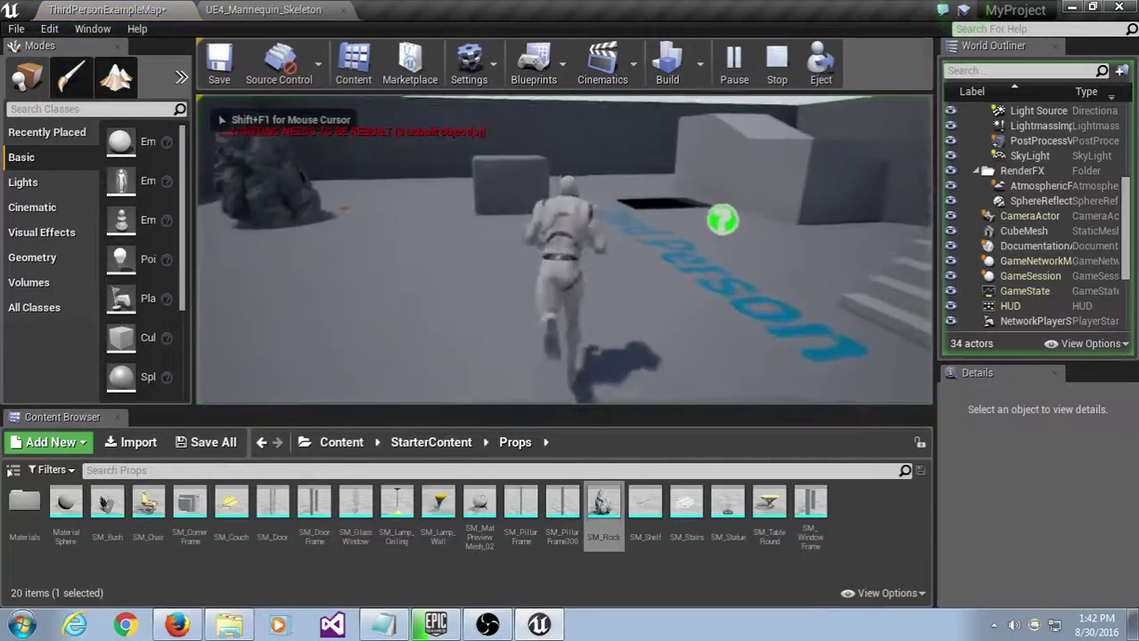
pyautogui.press('s')
pyautogui.press('w')
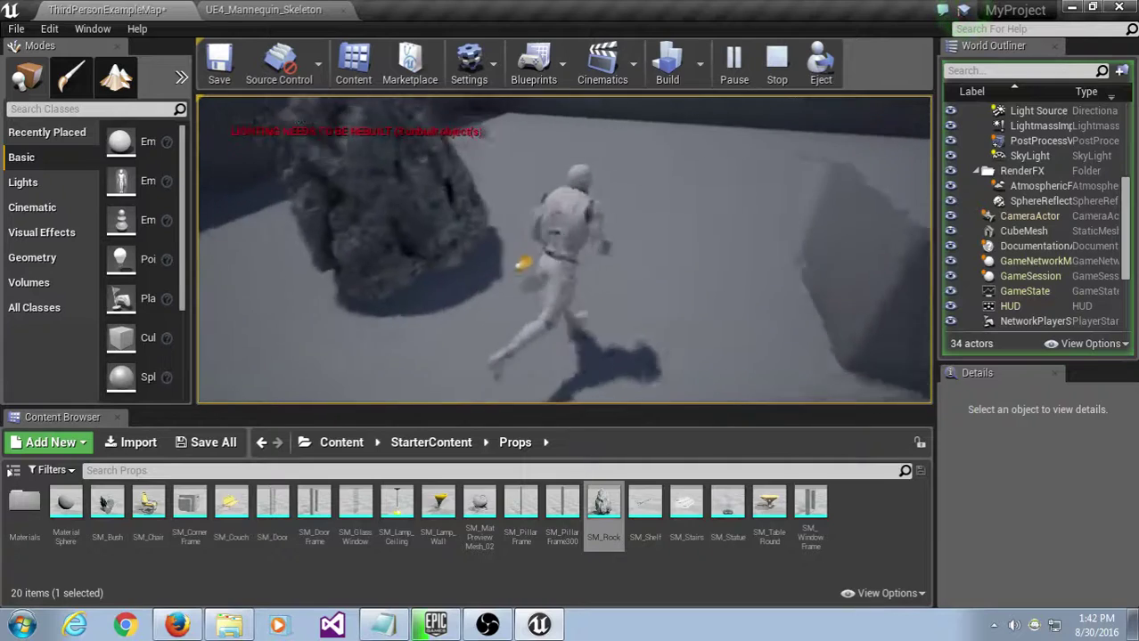
pyautogui.press('a')
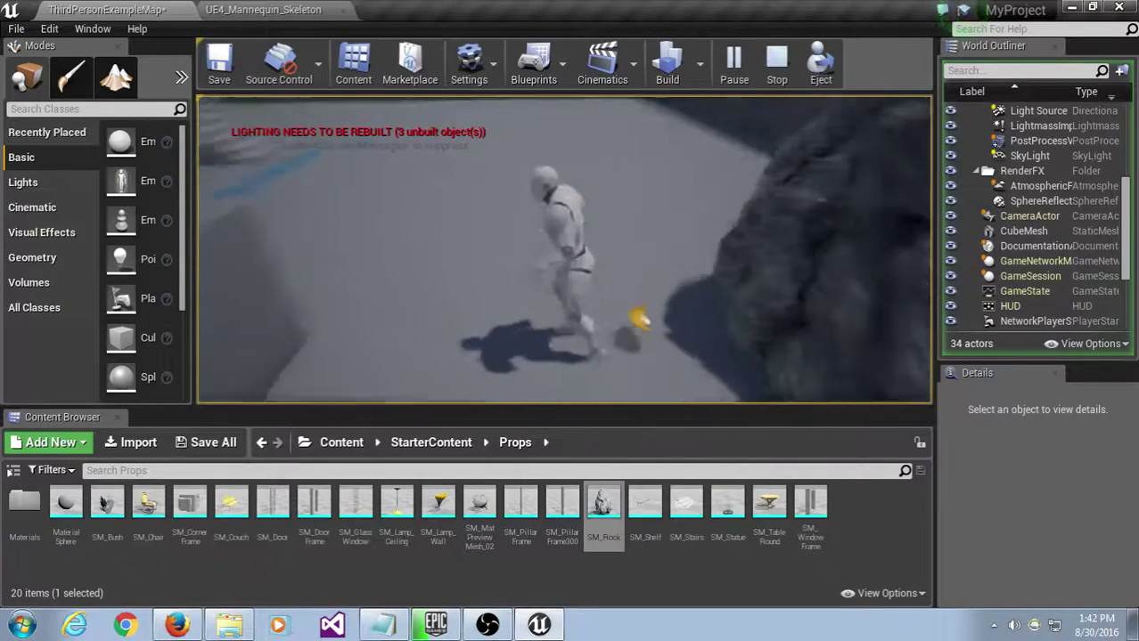
pyautogui.press('w')
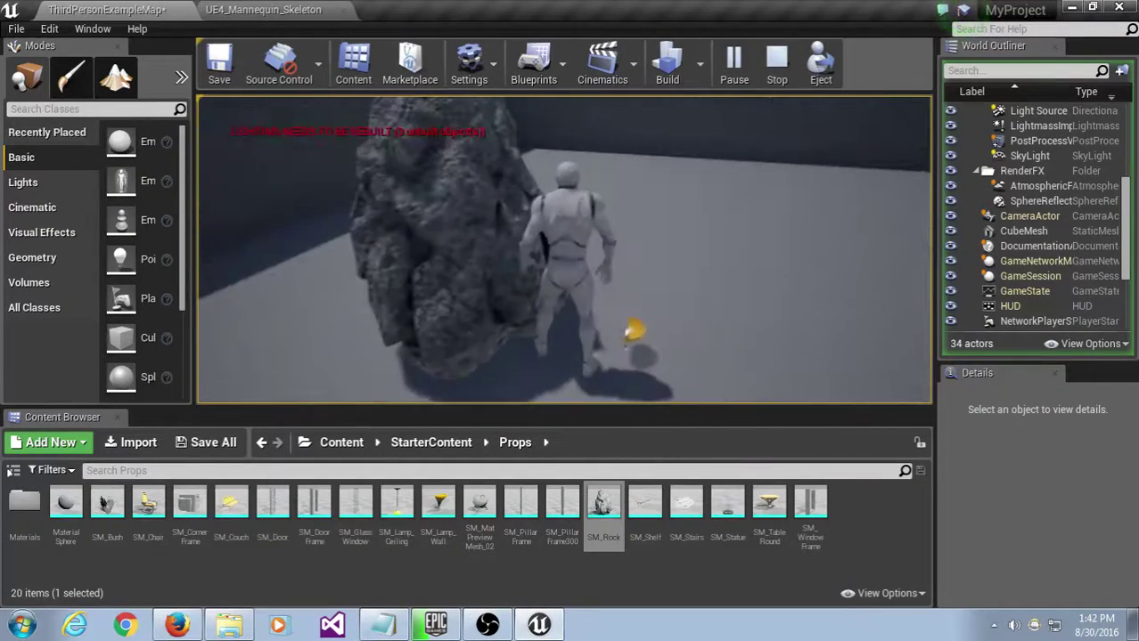
pyautogui.press('Escape')
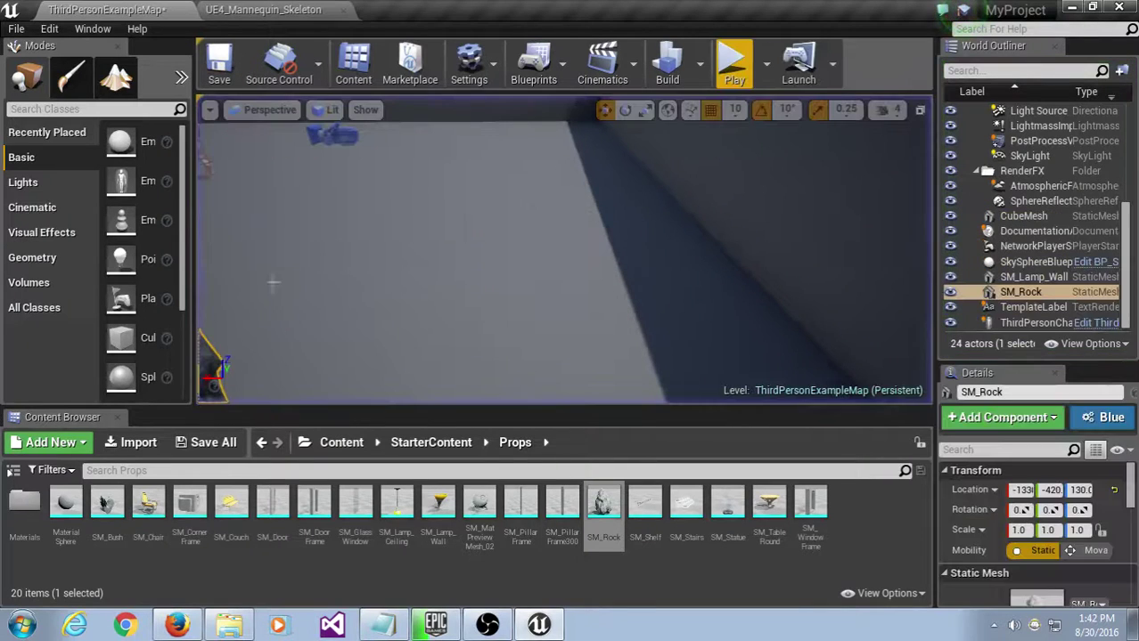
pyautogui.doubleClick(603, 505)
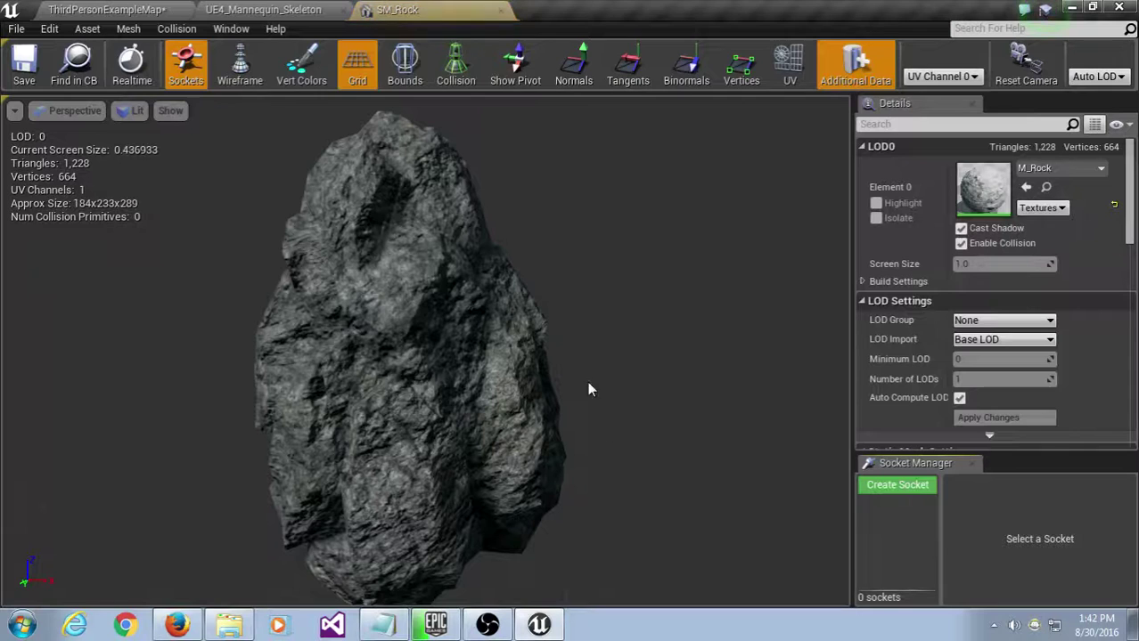
# Step: Orbit around the rock mesh, toggling its bounding sphere and box on and off
pyautogui.moveTo(563, 357); pyautogui.dragTo(660, 357)
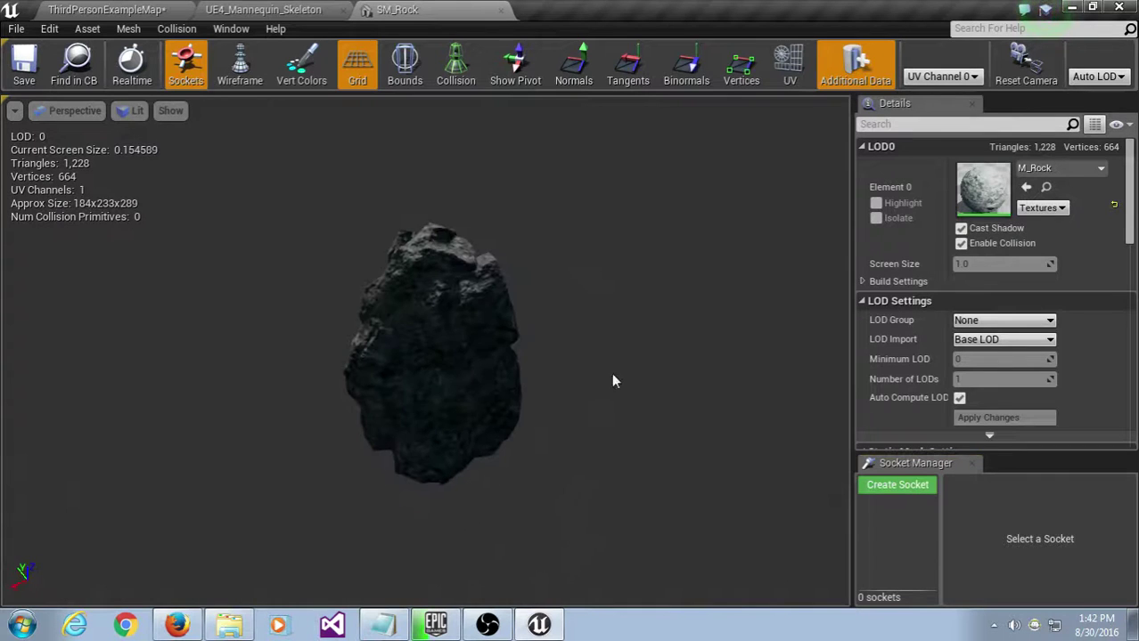
pyautogui.moveTo(449, 389)
pyautogui.mouseDown()
pyautogui.moveTo(516, 388)
pyautogui.moveTo(446, 387)
pyautogui.mouseUp()
pyautogui.click(405, 75)
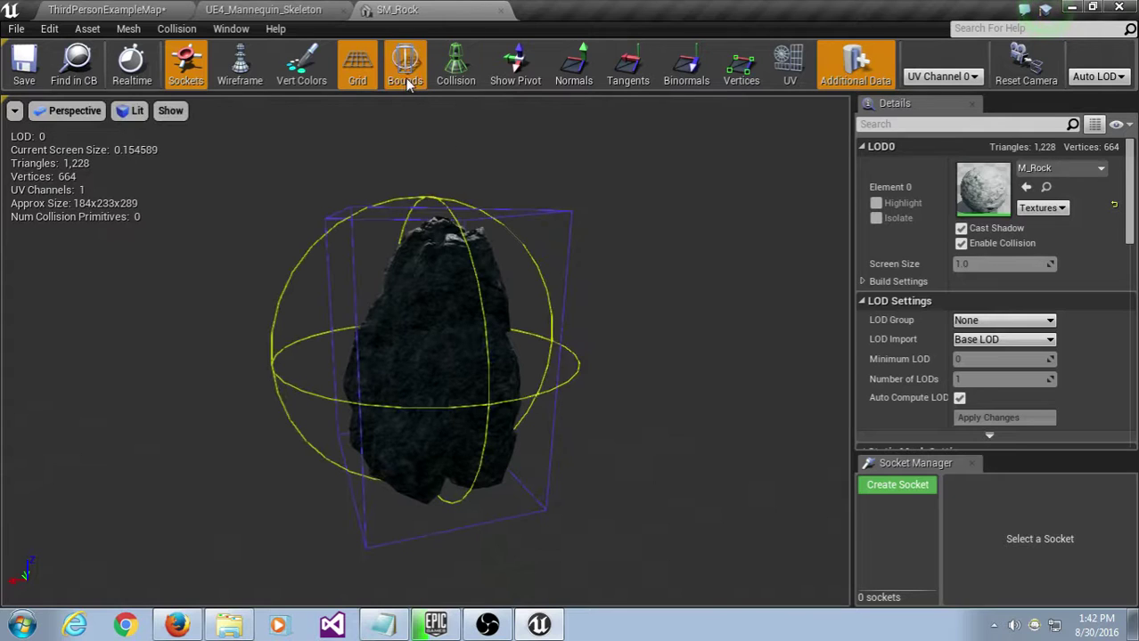
pyautogui.click(405, 73)
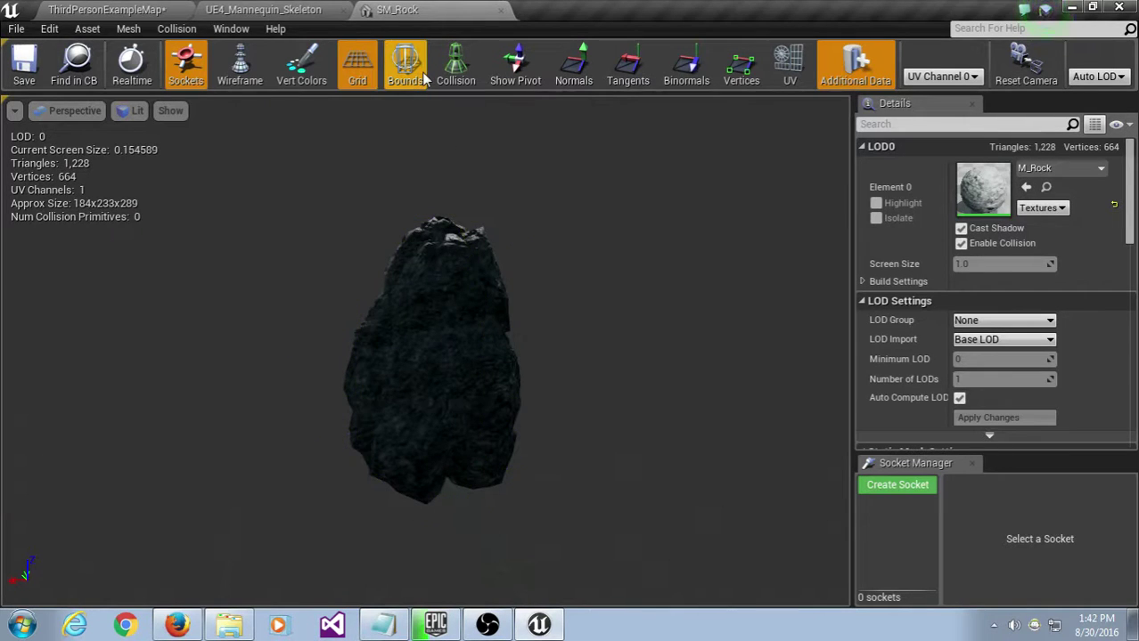
pyautogui.moveTo(621, 395); pyautogui.dragTo(513, 267)
pyautogui.scroll(5, 621, 394)
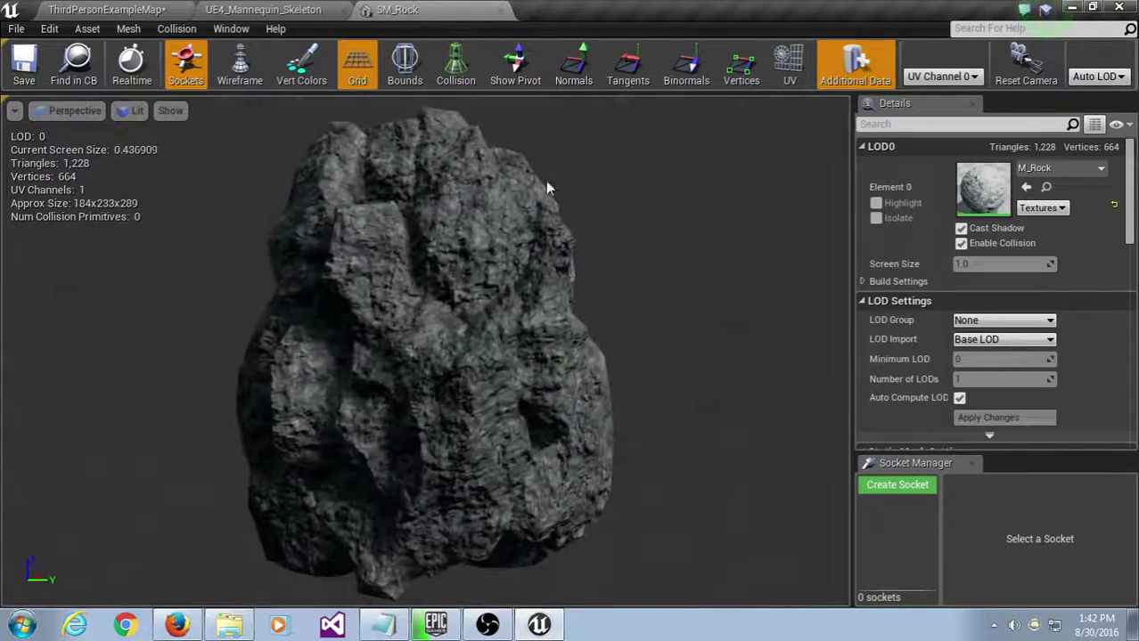
# Step: Close the SM_Rock editor, switch the skeleton editor to Mesh mode, and close it
pyautogui.click(500, 11)
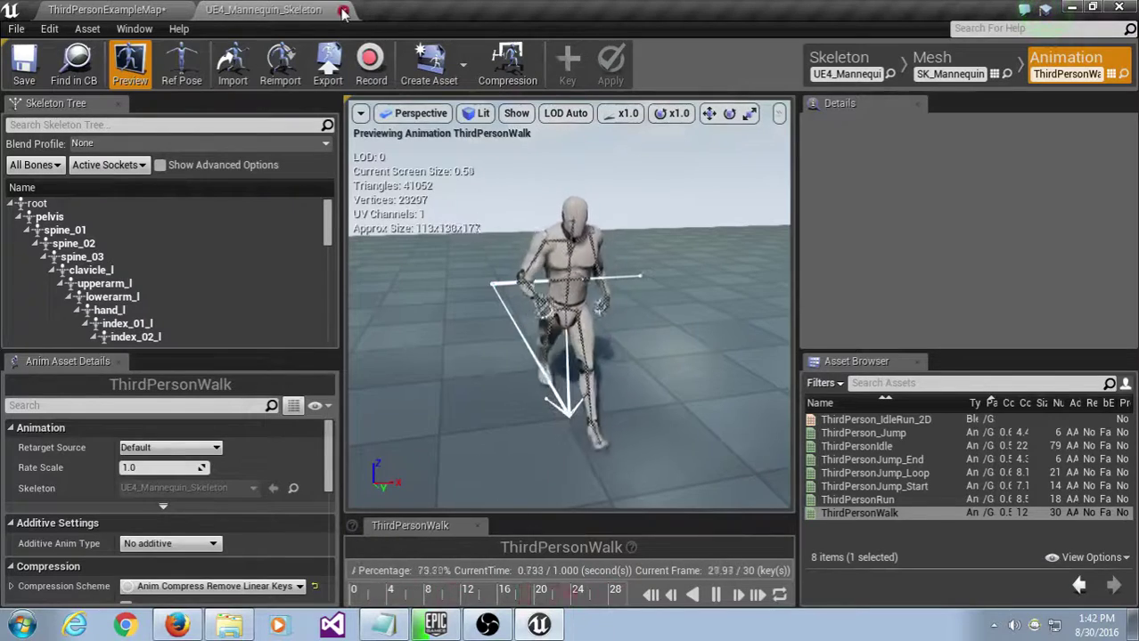
pyautogui.click(935, 60)
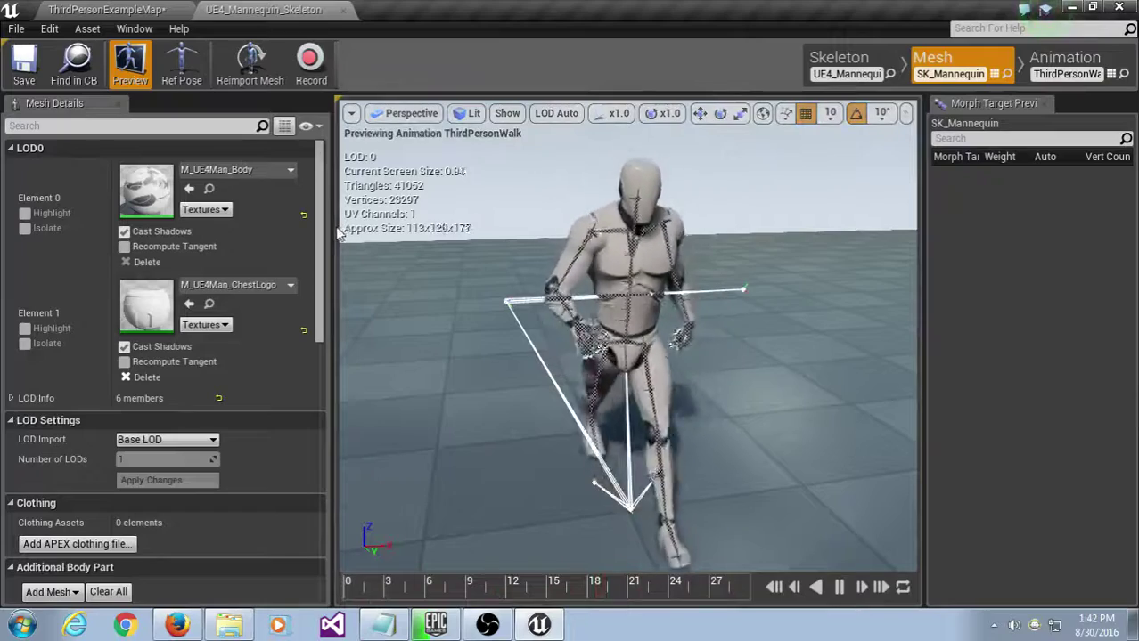
pyautogui.moveTo(338, 230); pyautogui.dragTo(367, 228)
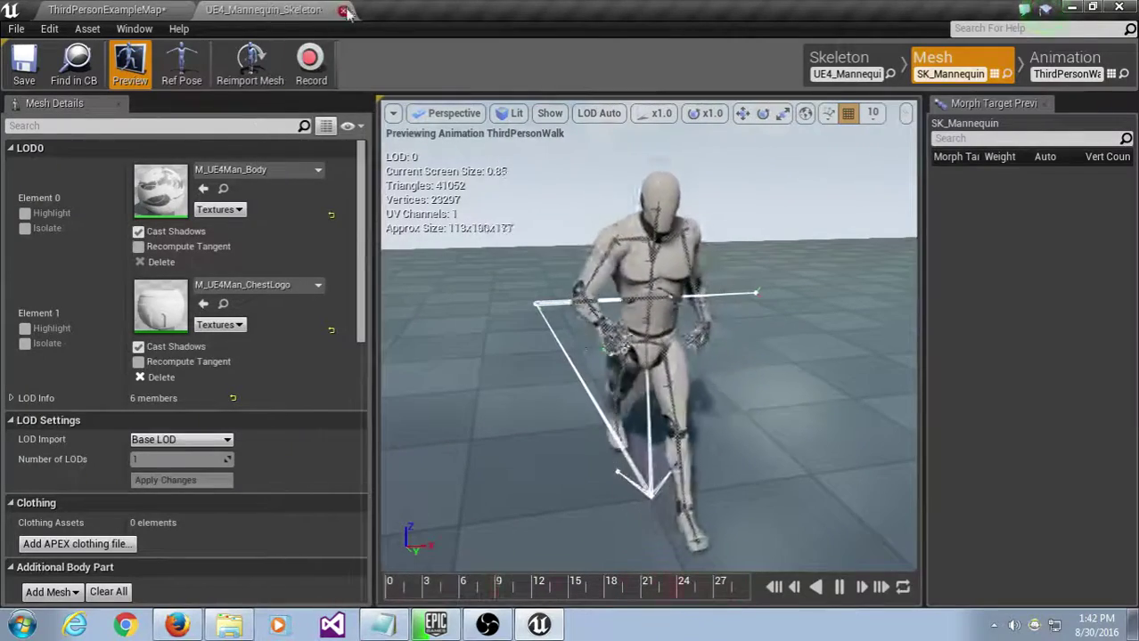
pyautogui.click(343, 9)
# Step: Reopen SM_Rock and widen its Details panel beside the rock preview to show the M_Rock material
pyautogui.doubleClick(605, 509)
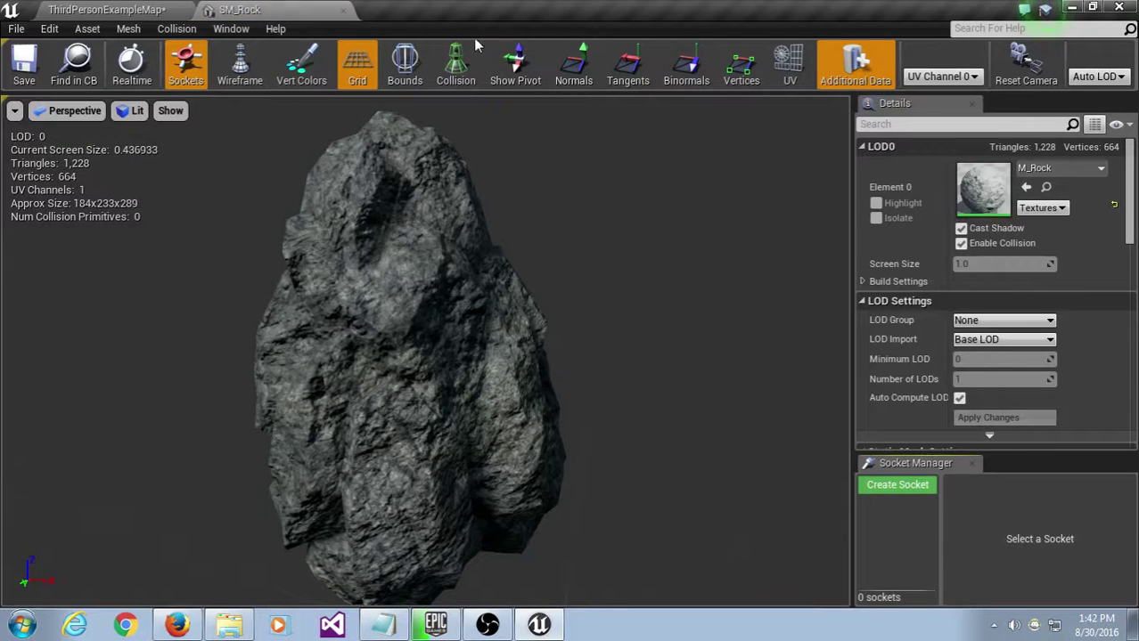
pyautogui.scroll(-4, 532, 326)
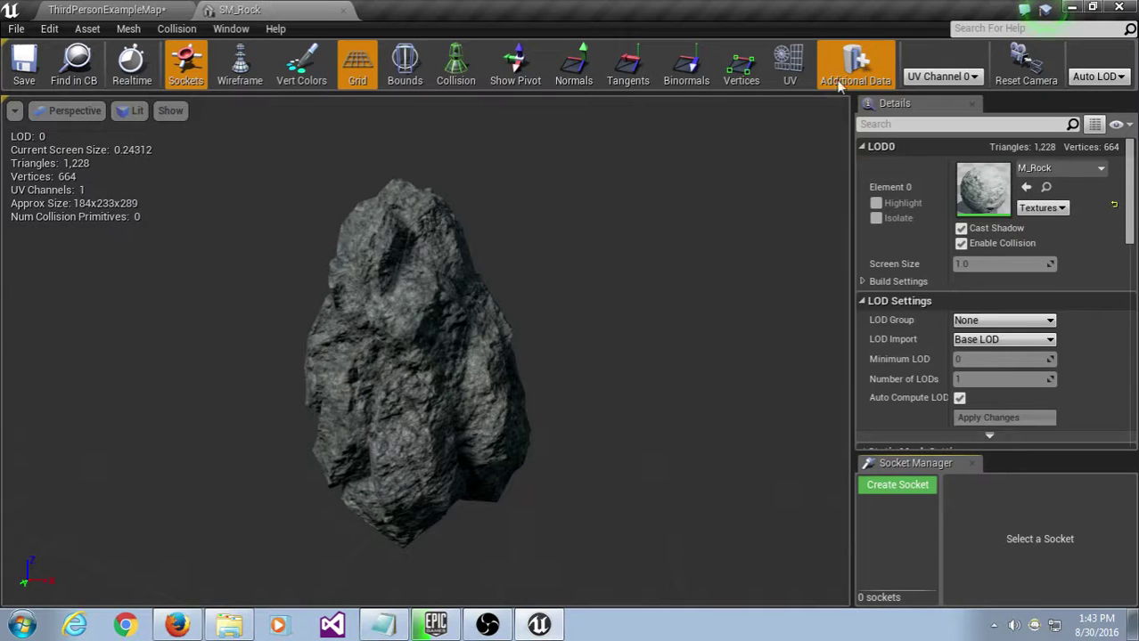
pyautogui.moveTo(846, 237); pyautogui.dragTo(666, 233)
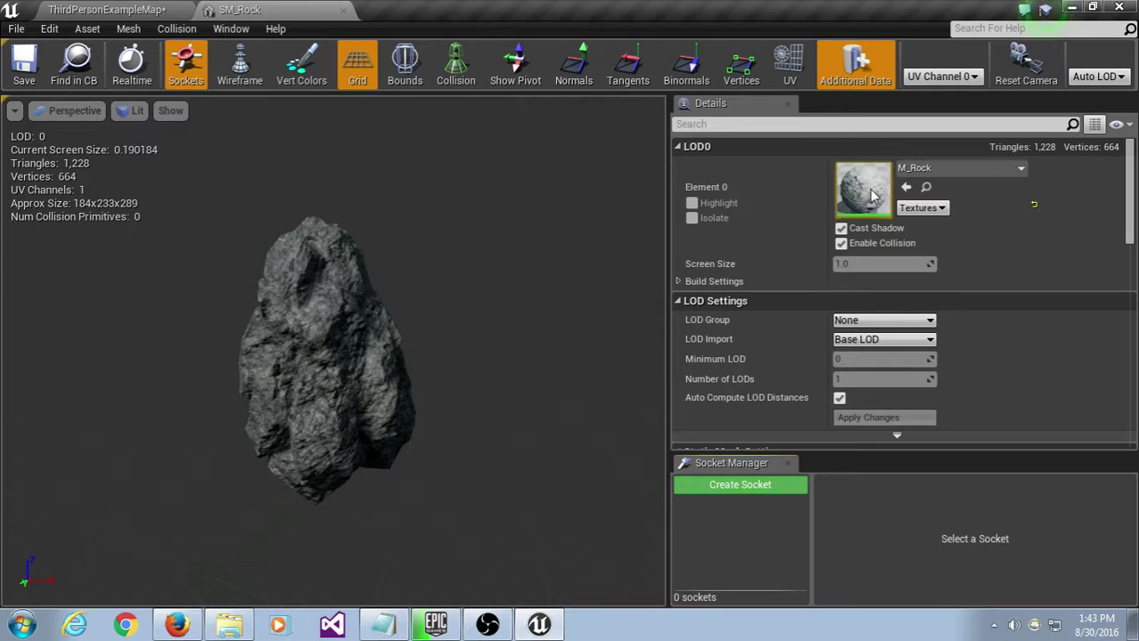
pyautogui.scroll(3, 383, 397)
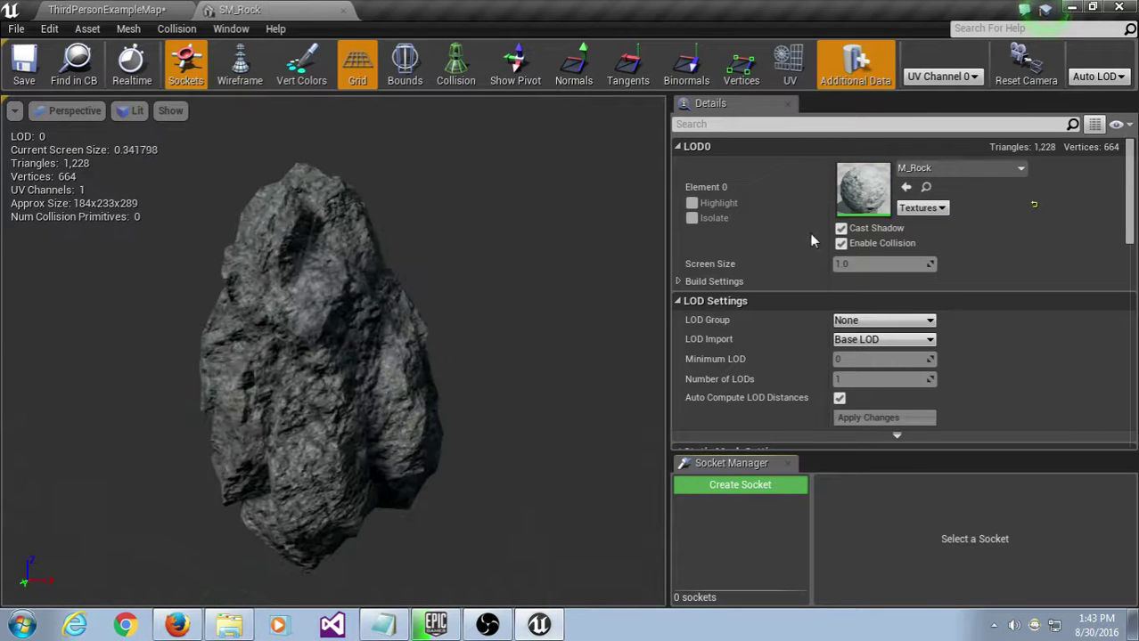
# Step: Open the M_Rock material editor from SM_Rock's Details, move it aside, then reopen it
pyautogui.doubleClick(864, 186)
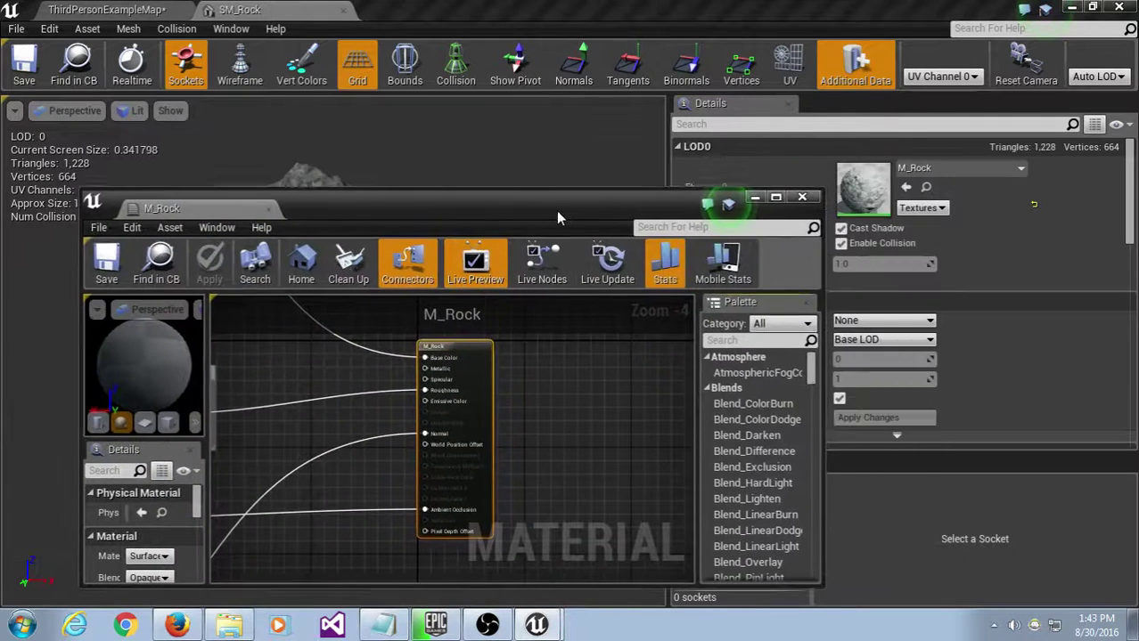
pyautogui.moveTo(556, 210); pyautogui.dragTo(536, 174)
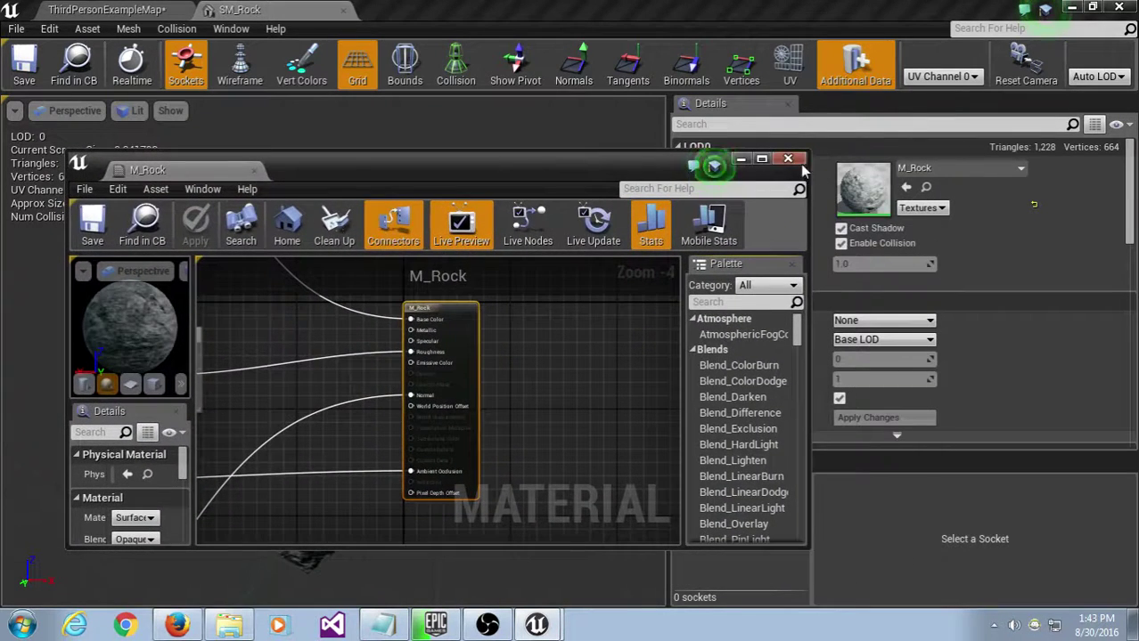
pyautogui.click(903, 198)
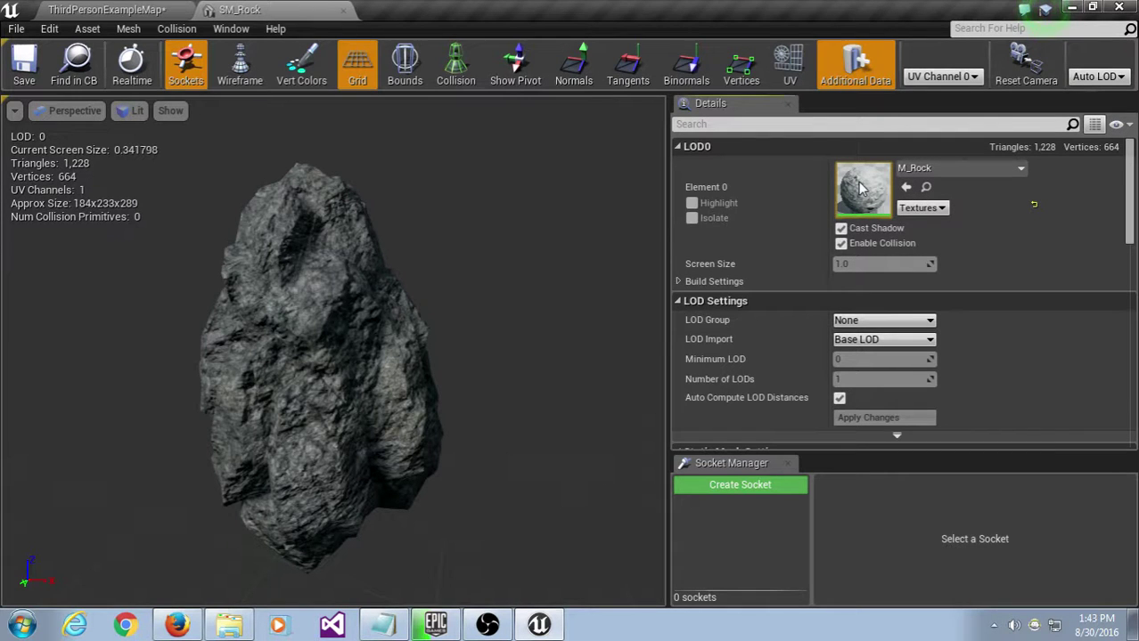
pyautogui.doubleClick(860, 188)
# Step: Dock the M_Rock material editor as a tab and frame its output node's inputs
pyautogui.moveTo(713, 163); pyautogui.dragTo(435, 7)
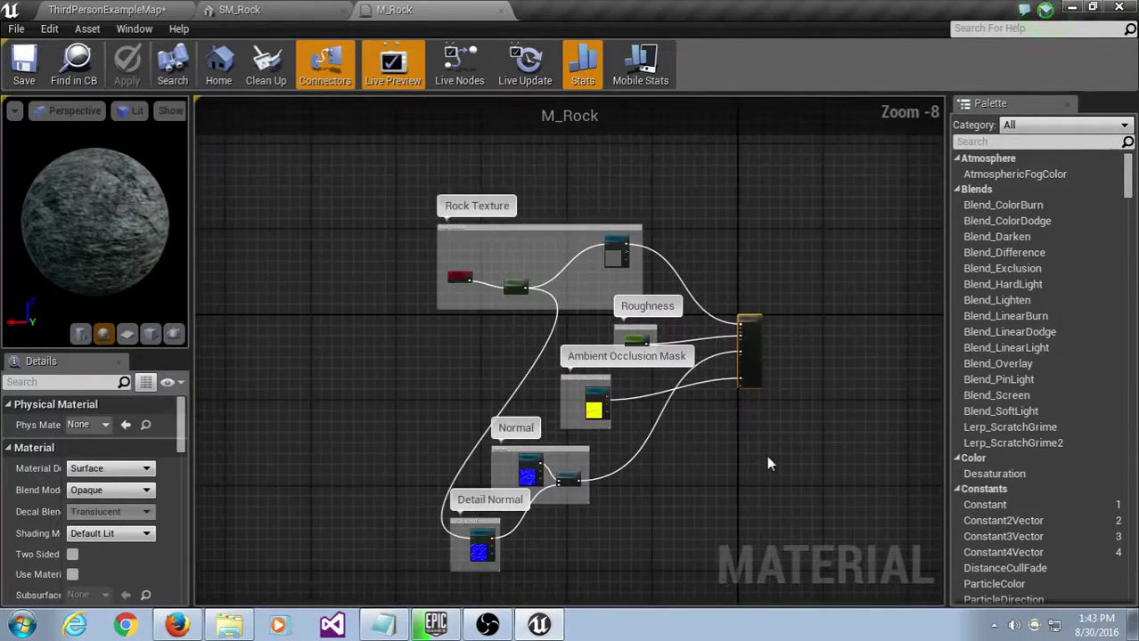
pyautogui.scroll(1, 767, 457)
pyautogui.moveTo(762, 431); pyautogui.dragTo(773, 523, button='right')
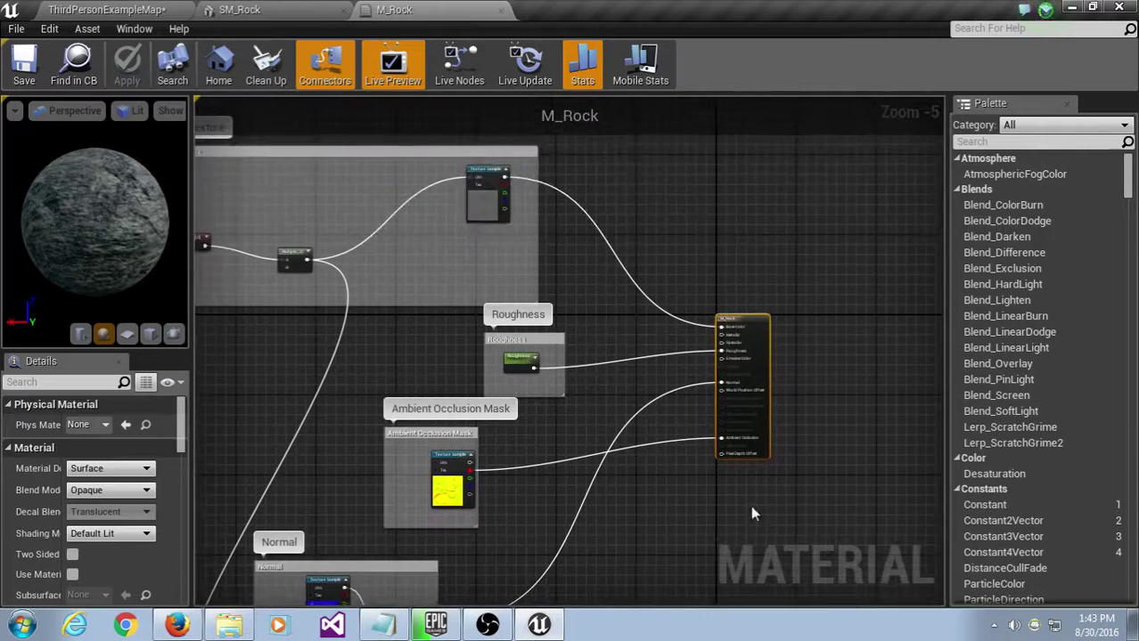
pyautogui.moveTo(272, 305); pyautogui.dragTo(396, 336, button='right')
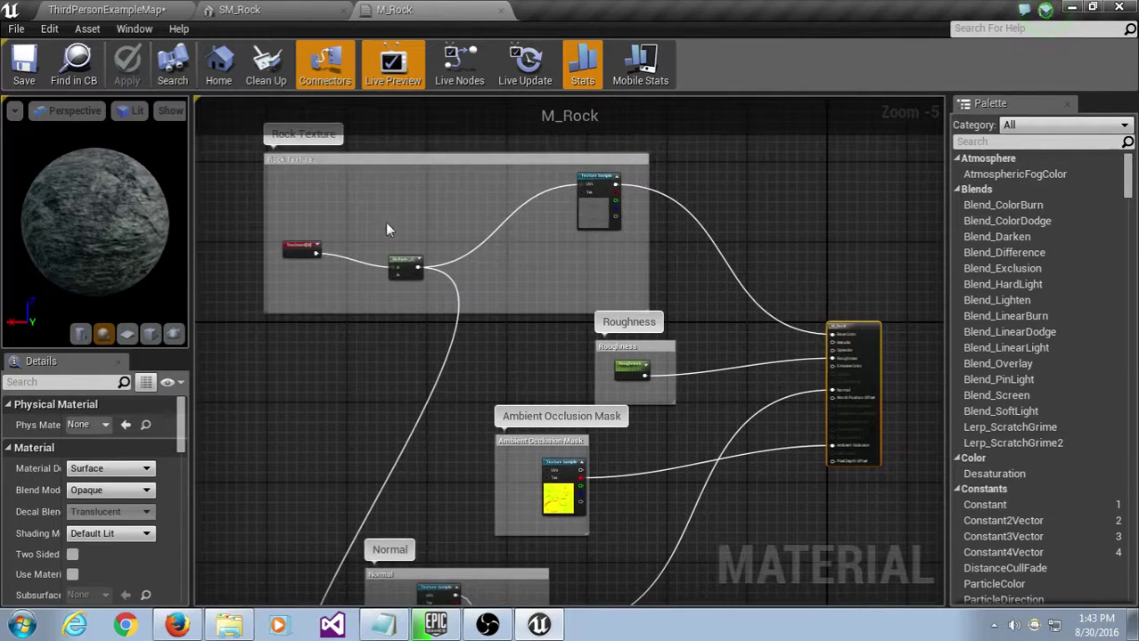
pyautogui.moveTo(911, 263); pyautogui.dragTo(712, 204, button='right')
pyautogui.scroll(3, 745, 325)
pyautogui.scroll(1, 739, 323)
pyautogui.moveTo(739, 323); pyautogui.dragTo(736, 305, button='right')
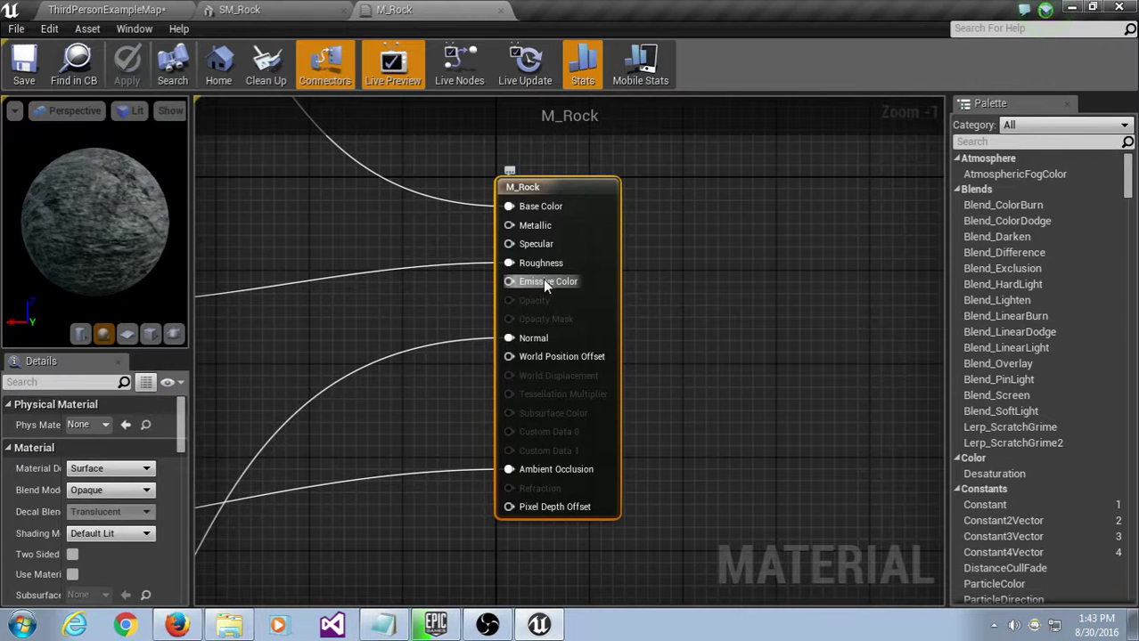
# Step: Inspect the Ambient Occlusion Mask and Normal texture nodes in the M_Rock graph
pyautogui.scroll(-4, 637, 329)
pyautogui.moveTo(560, 389); pyautogui.dragTo(588, 455, button='right')
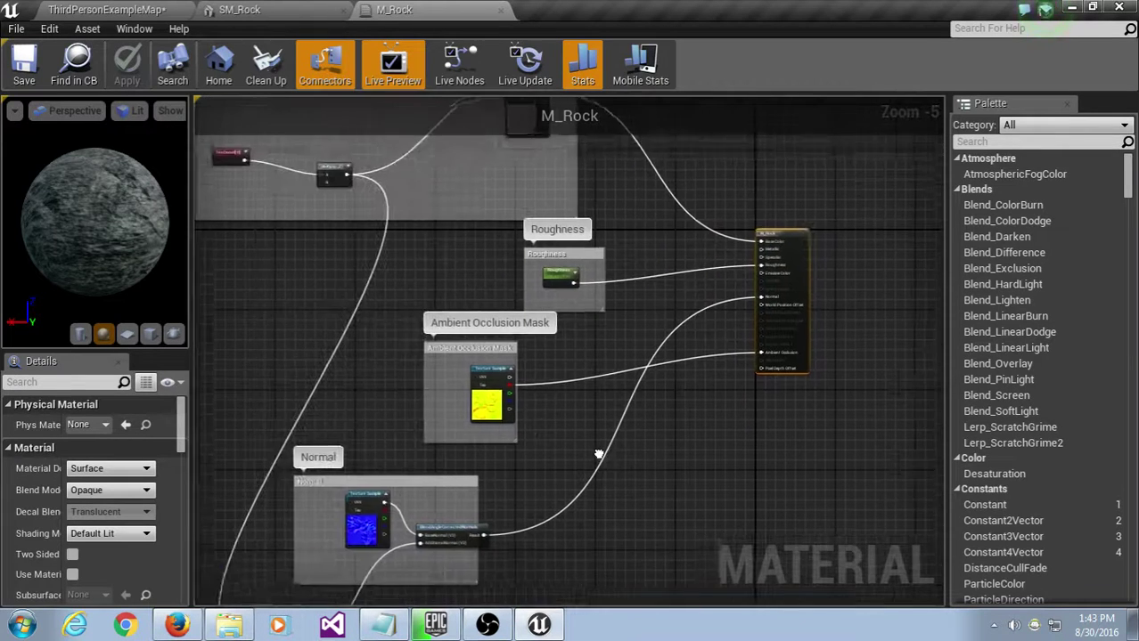
pyautogui.scroll(4, 563, 448)
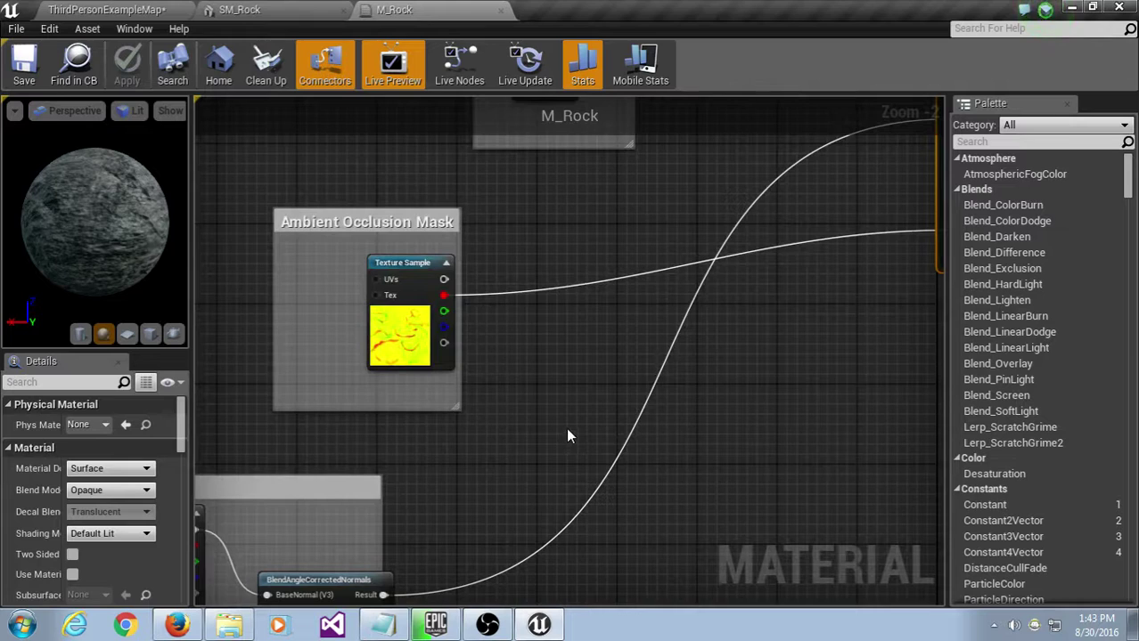
pyautogui.scroll(-3, 571, 432)
pyautogui.moveTo(828, 233); pyautogui.dragTo(711, 354, button='right')
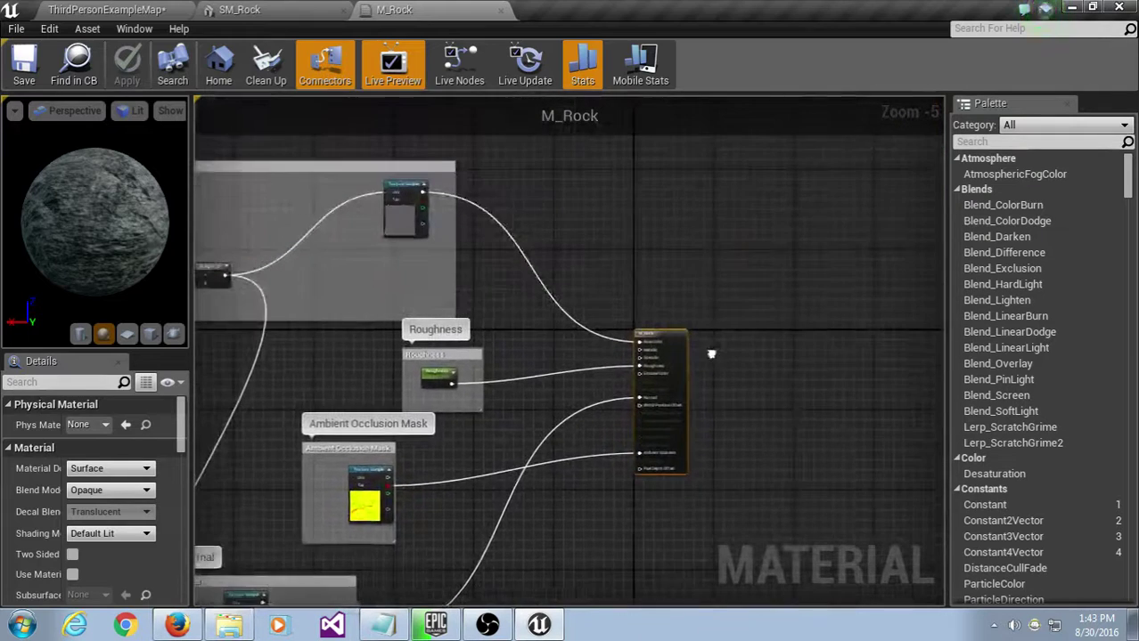
pyautogui.moveTo(643, 274); pyautogui.dragTo(753, 250, button='right')
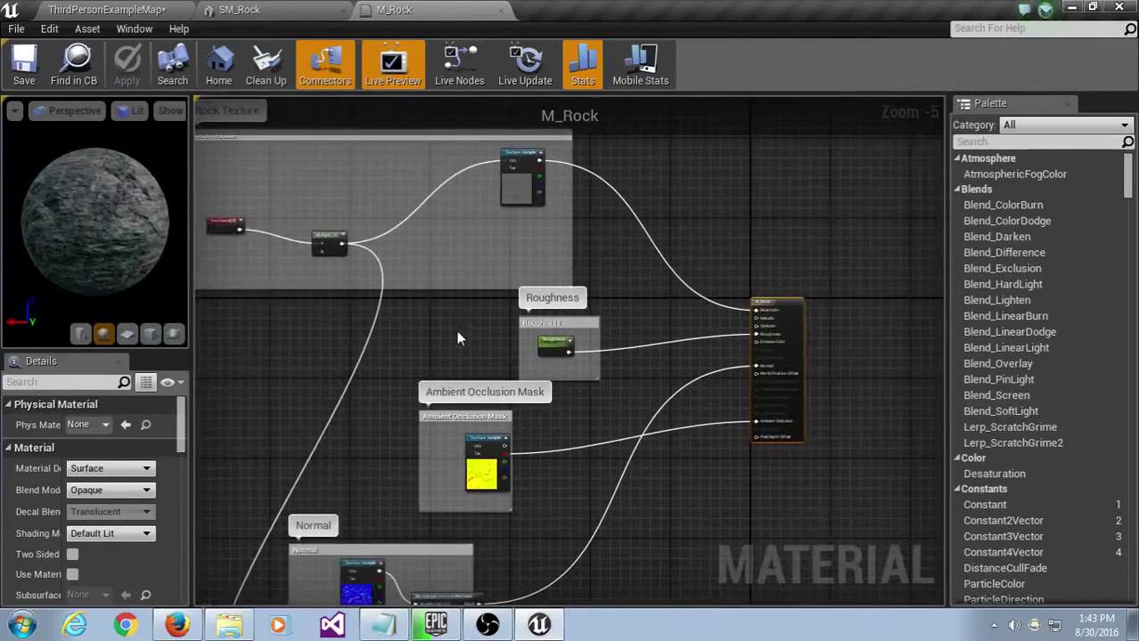
pyautogui.scroll(-3, 448, 376)
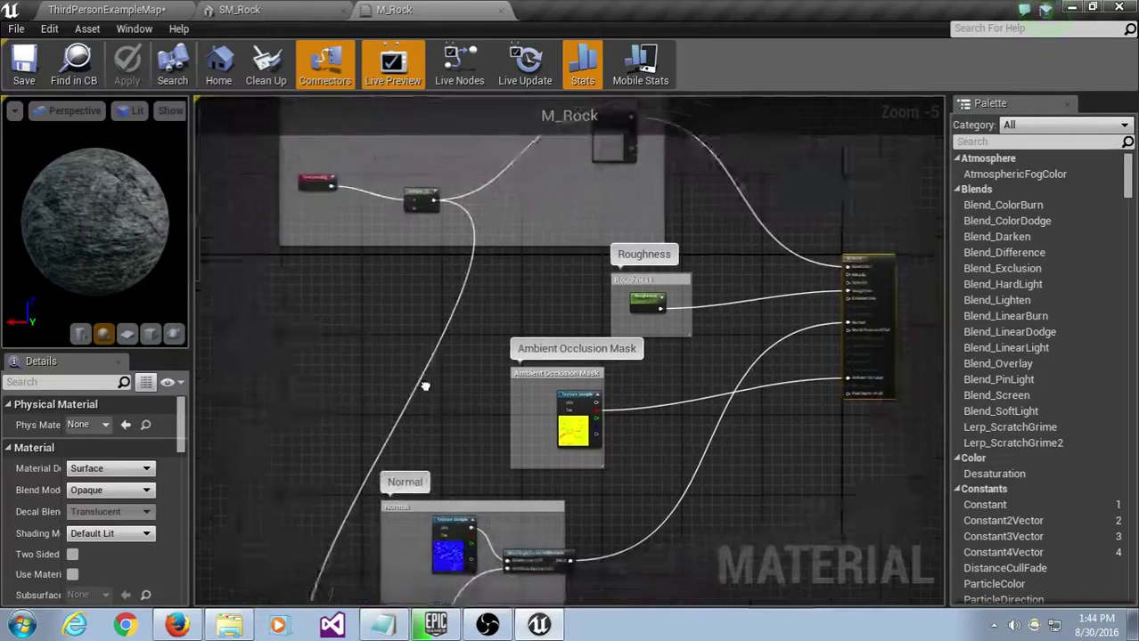
# Step: Look over the Rock Texture group, then return to the SM_Rock mesh editor tab
pyautogui.moveTo(400, 410); pyautogui.dragTo(547, 384, button='right')
pyautogui.scroll(4, 430, 399)
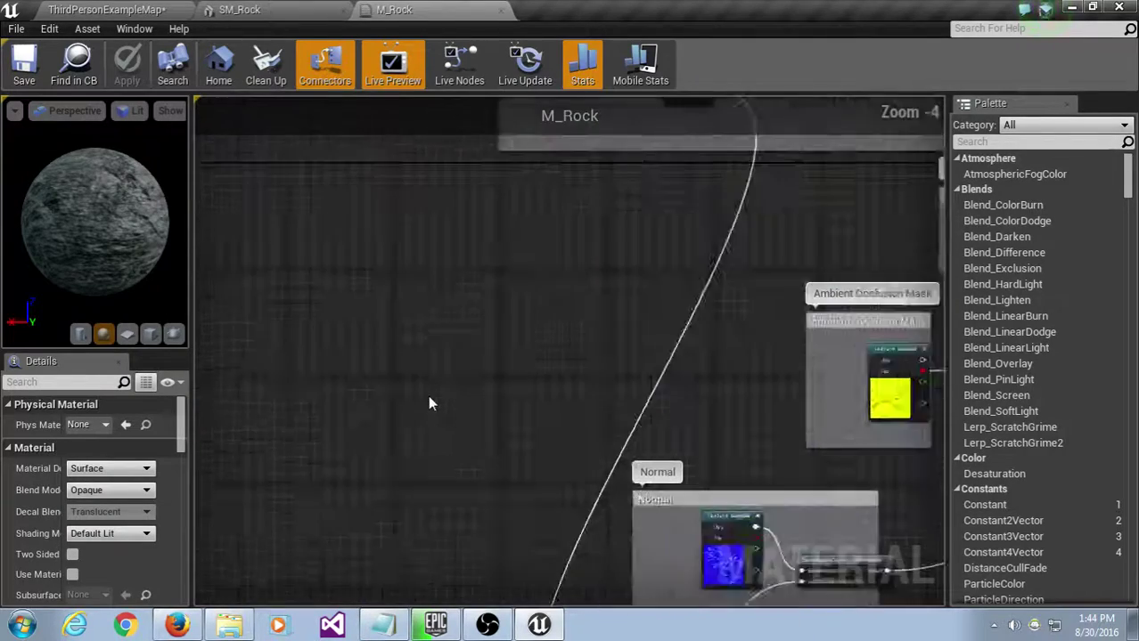
pyautogui.scroll(-2, 454, 374)
pyautogui.moveTo(454, 374); pyautogui.dragTo(379, 446, button='right')
pyautogui.scroll(3, 378, 444)
pyautogui.scroll(-2, 404, 405)
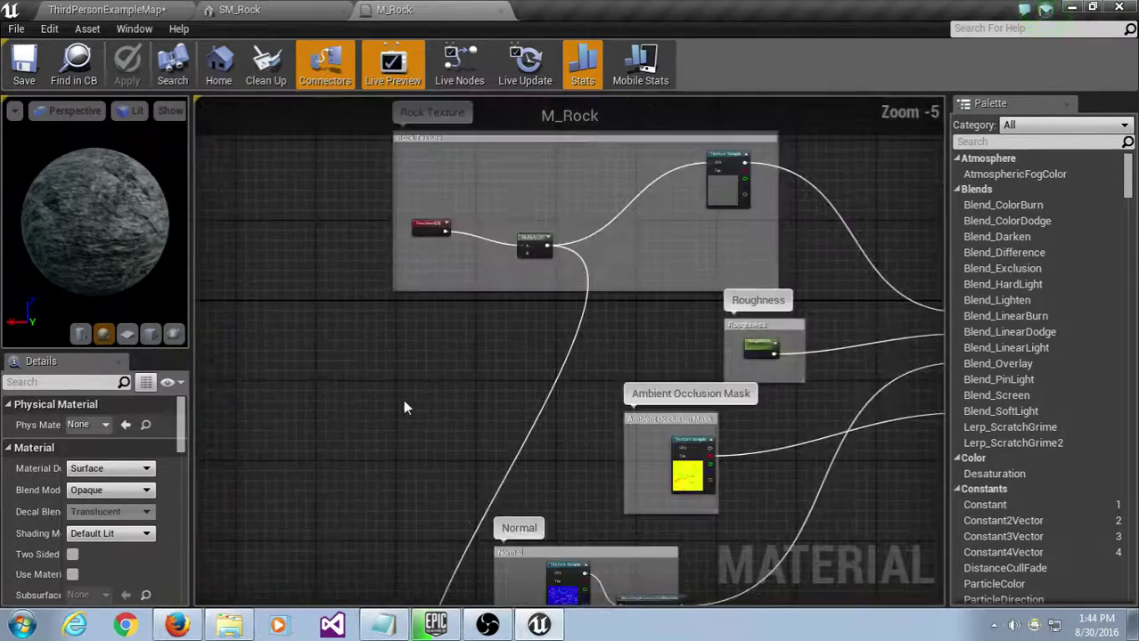
pyautogui.moveTo(434, 409); pyautogui.dragTo(430, 437, button='right')
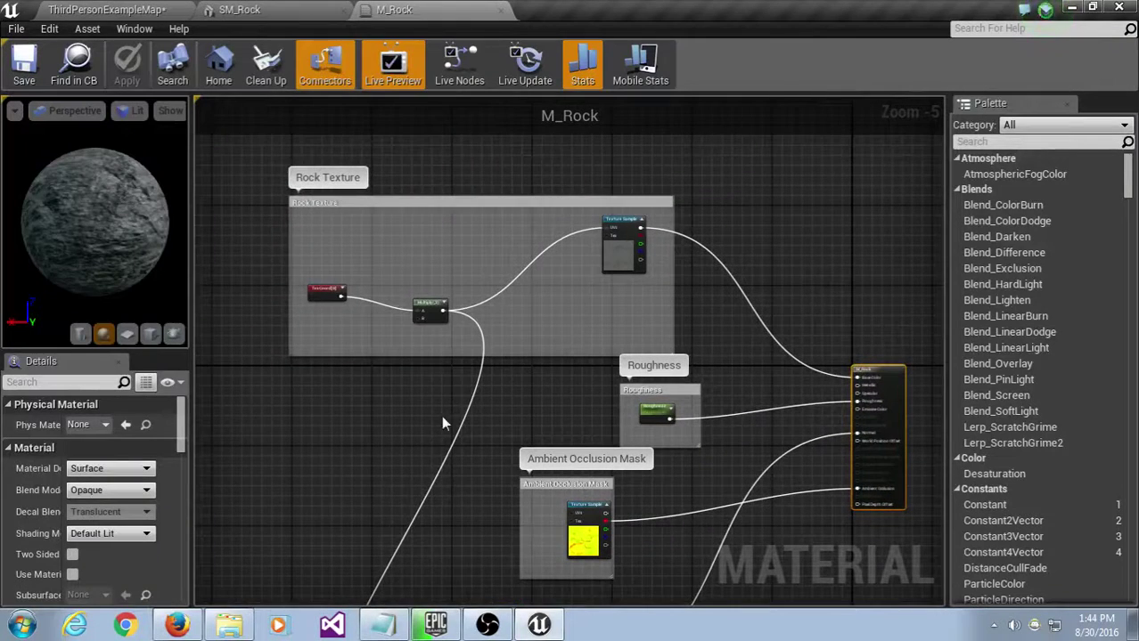
pyautogui.click(303, 8)
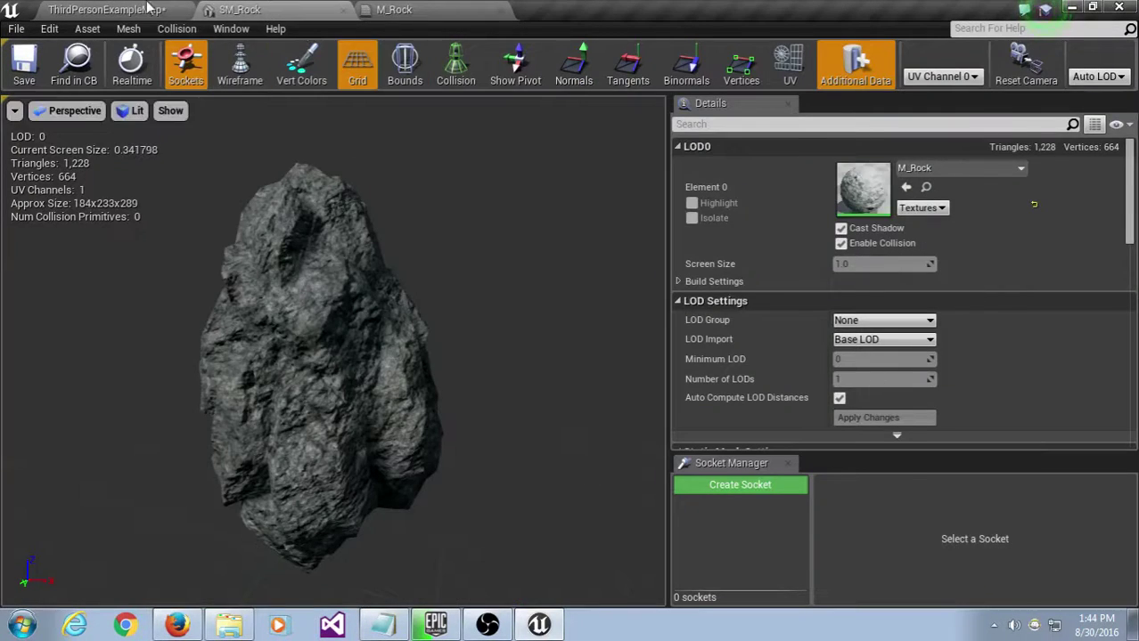
pyautogui.click(148, 8)
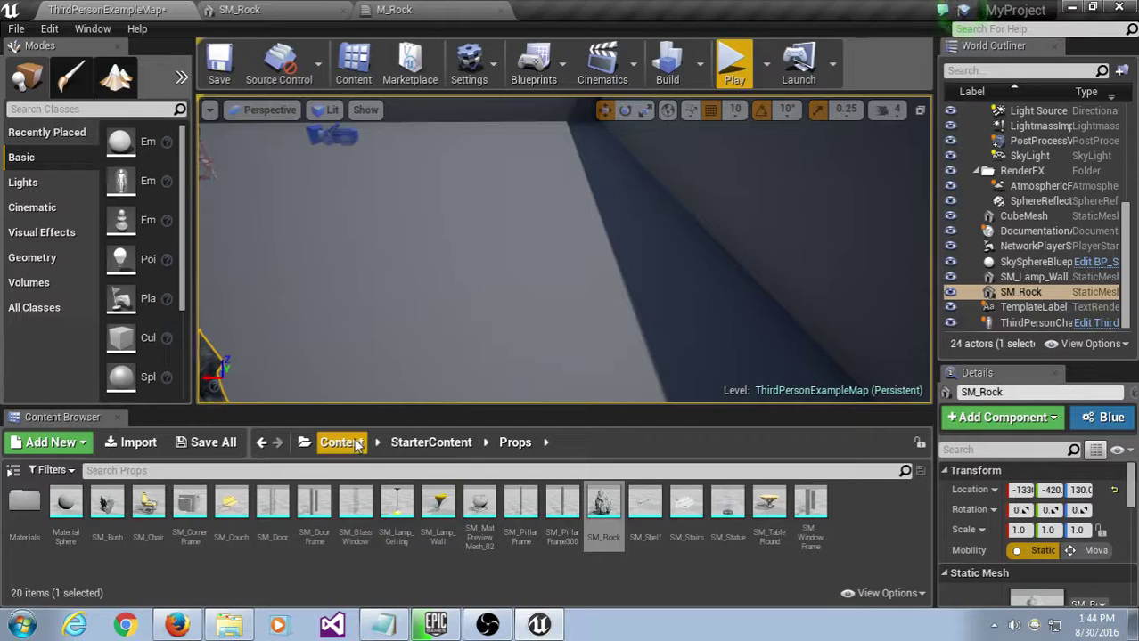
pyautogui.doubleClick(602, 502)
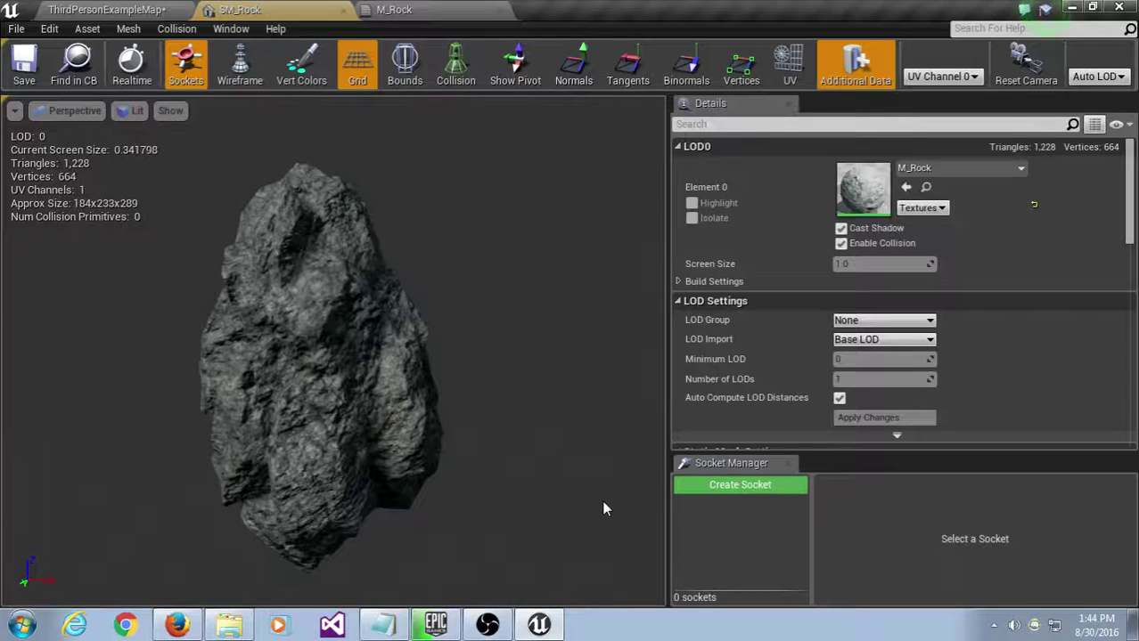
pyautogui.doubleClick(877, 184)
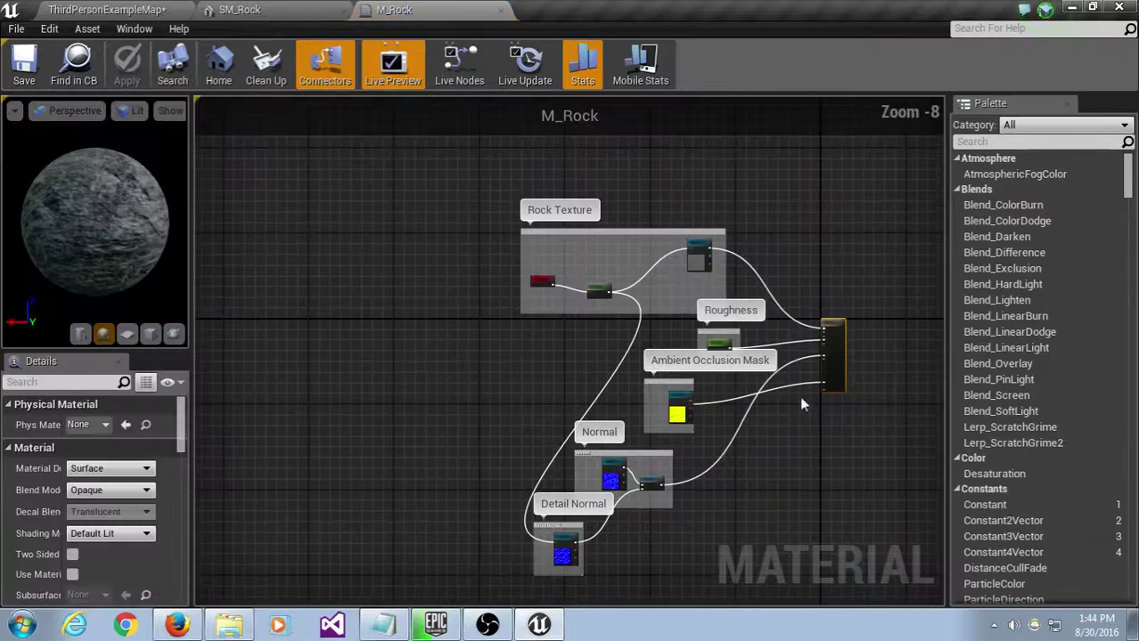
pyautogui.moveTo(799, 453); pyautogui.dragTo(742, 411, button='right')
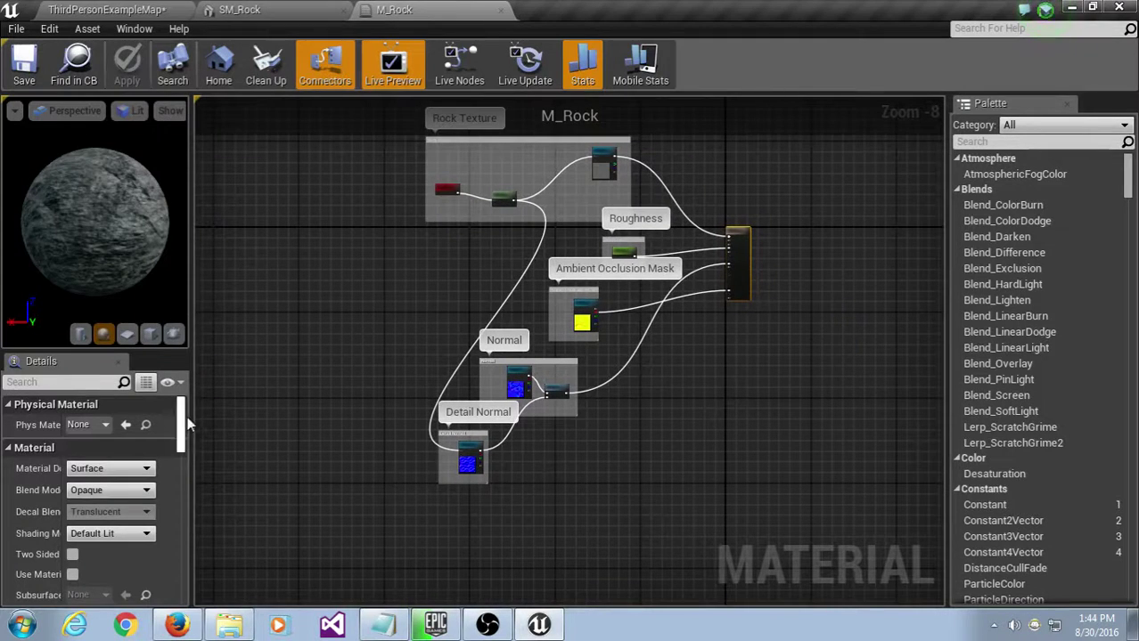
pyautogui.moveTo(194, 417); pyautogui.dragTo(249, 417)
pyautogui.moveTo(848, 362); pyautogui.dragTo(806, 485, button='right')
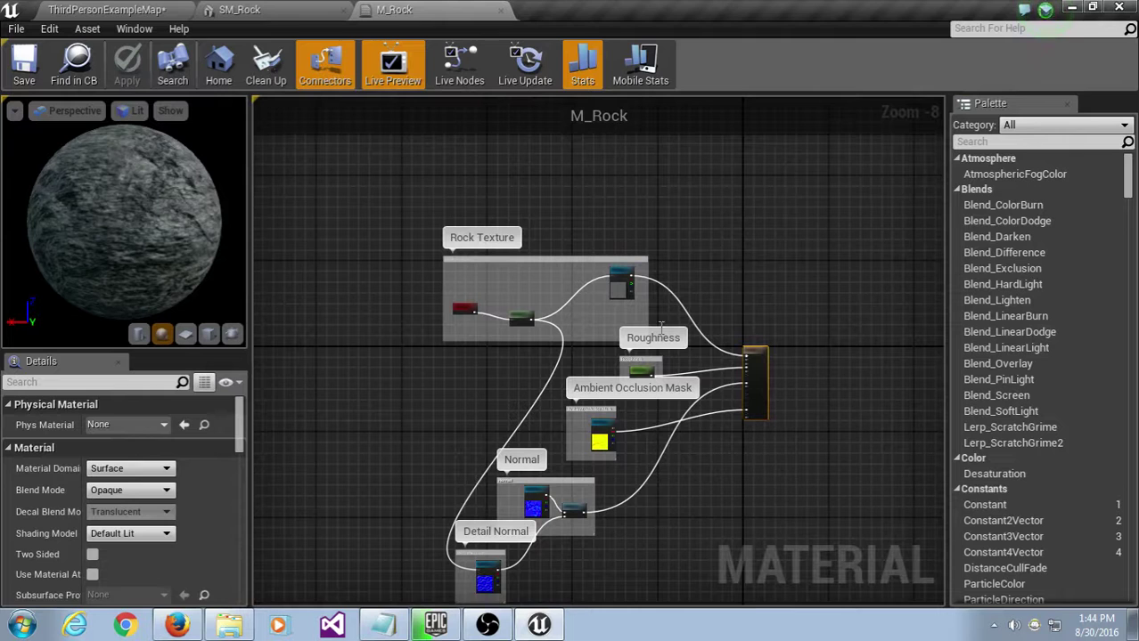
pyautogui.scroll(3, 774, 305)
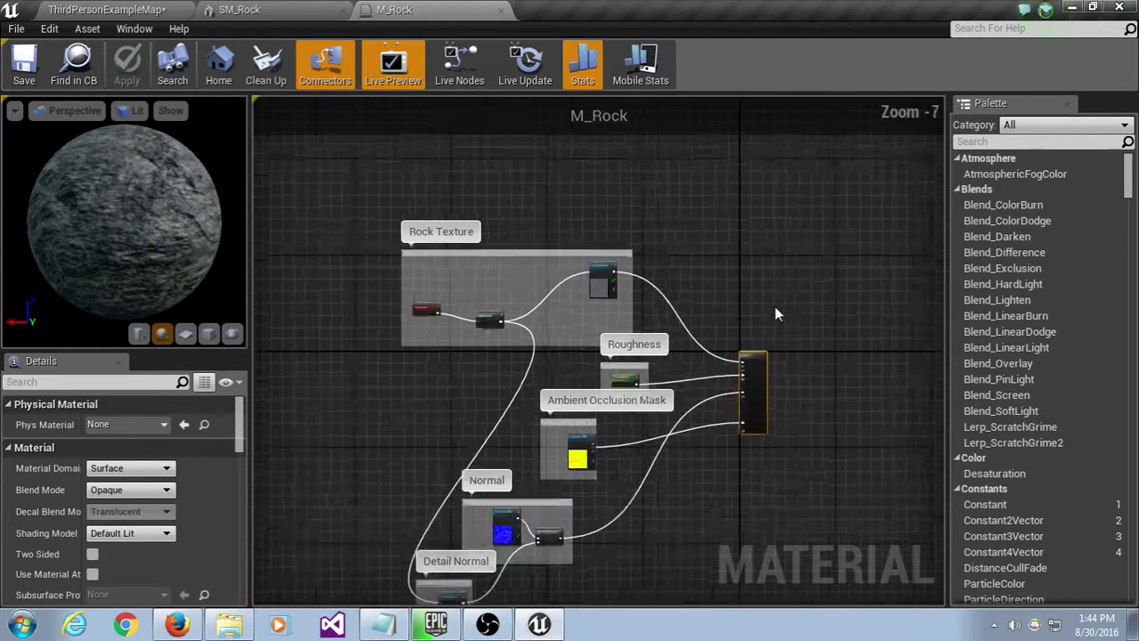
pyautogui.scroll(-2, 773, 306)
pyautogui.moveTo(773, 305); pyautogui.dragTo(768, 227, button='right')
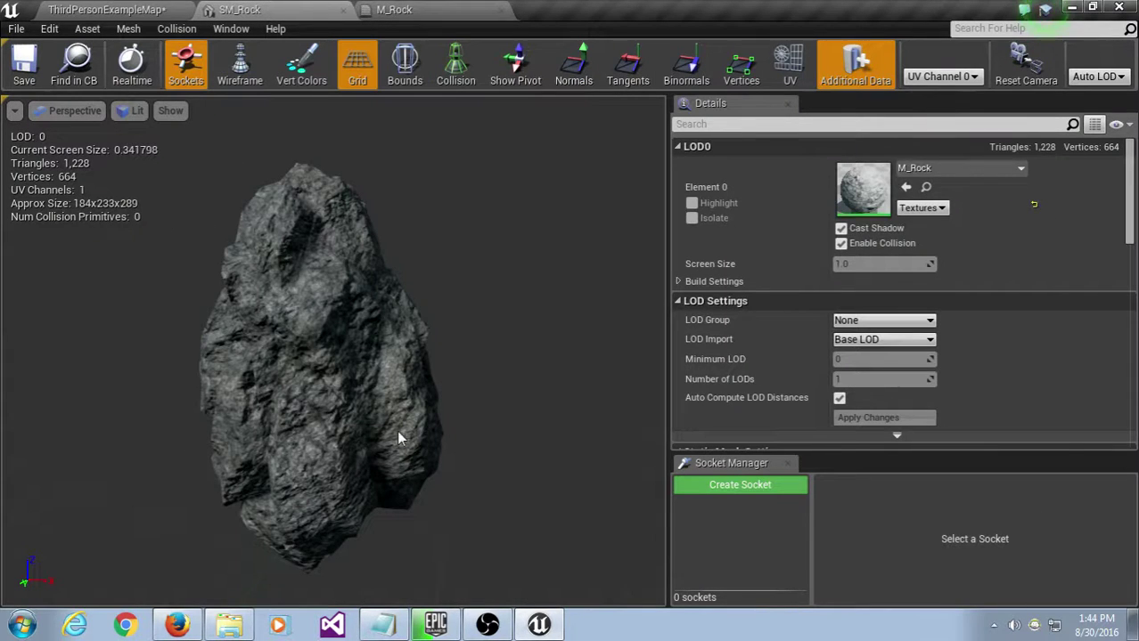
# Step: Return to ThirdPersonExampleMap, make the Content Browser taller, and bring up the Epic Games Launcher
pyautogui.click(134, 9)
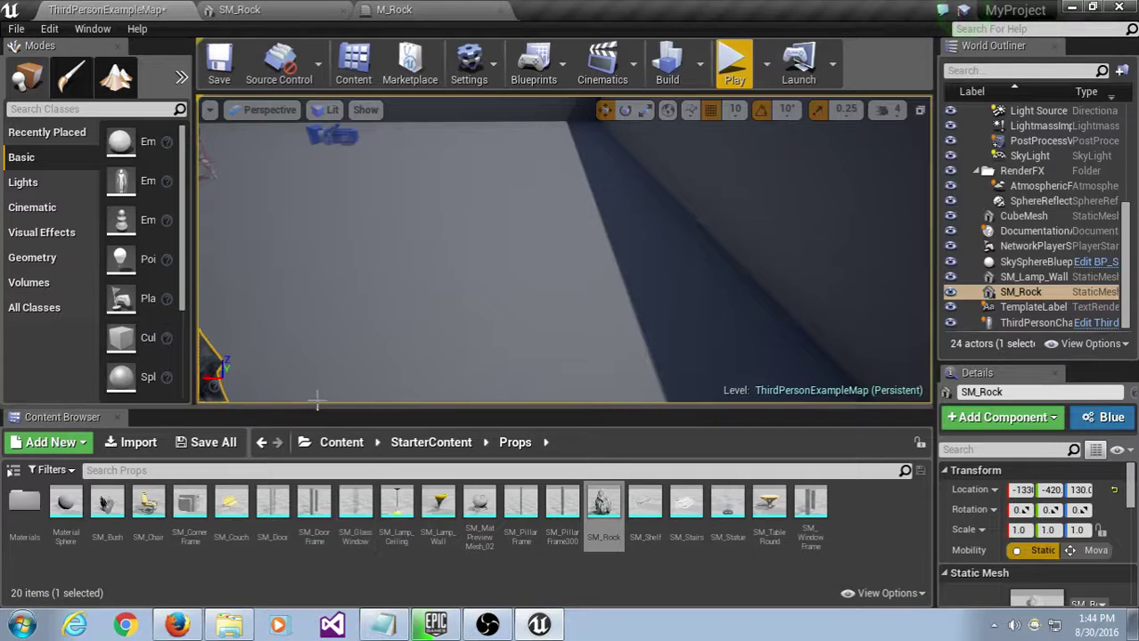
pyautogui.moveTo(319, 406); pyautogui.dragTo(318, 378)
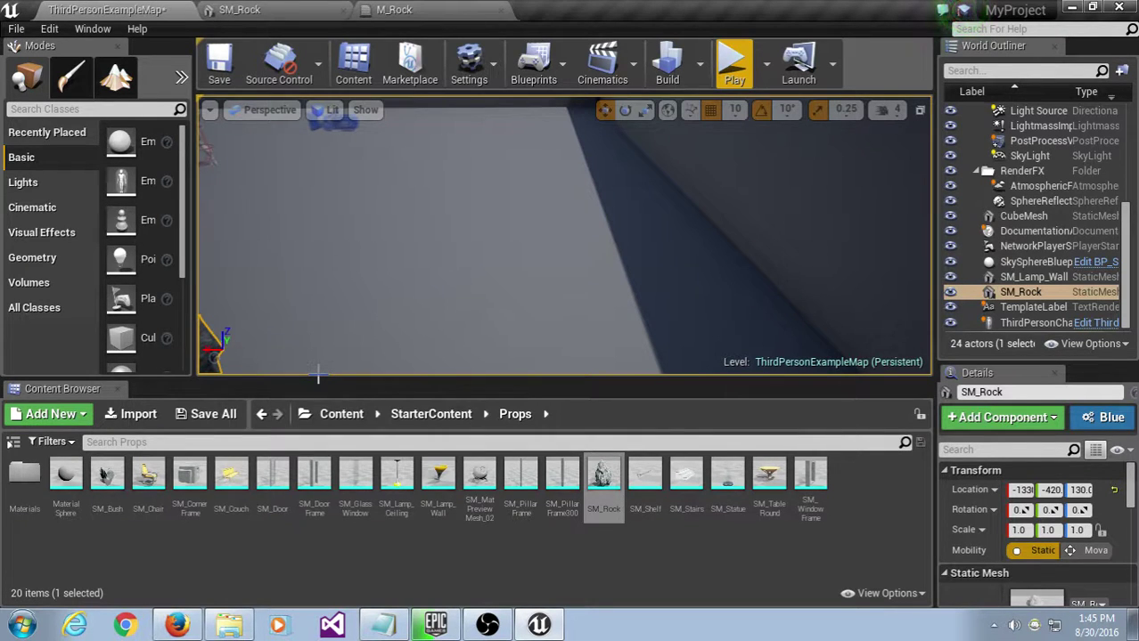
pyautogui.click(436, 626)
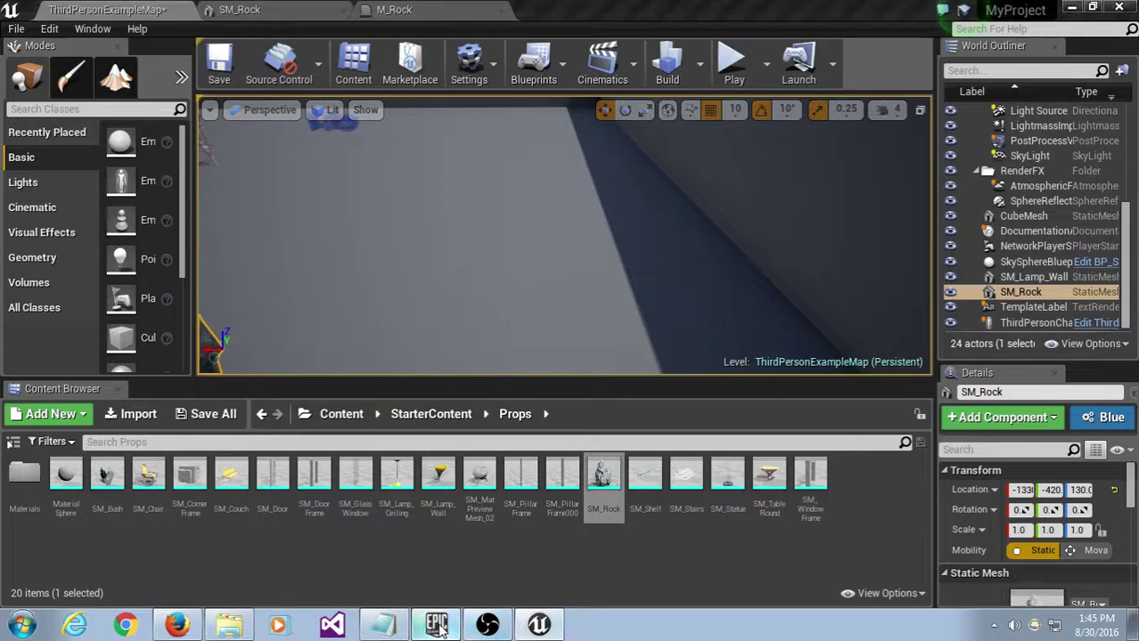
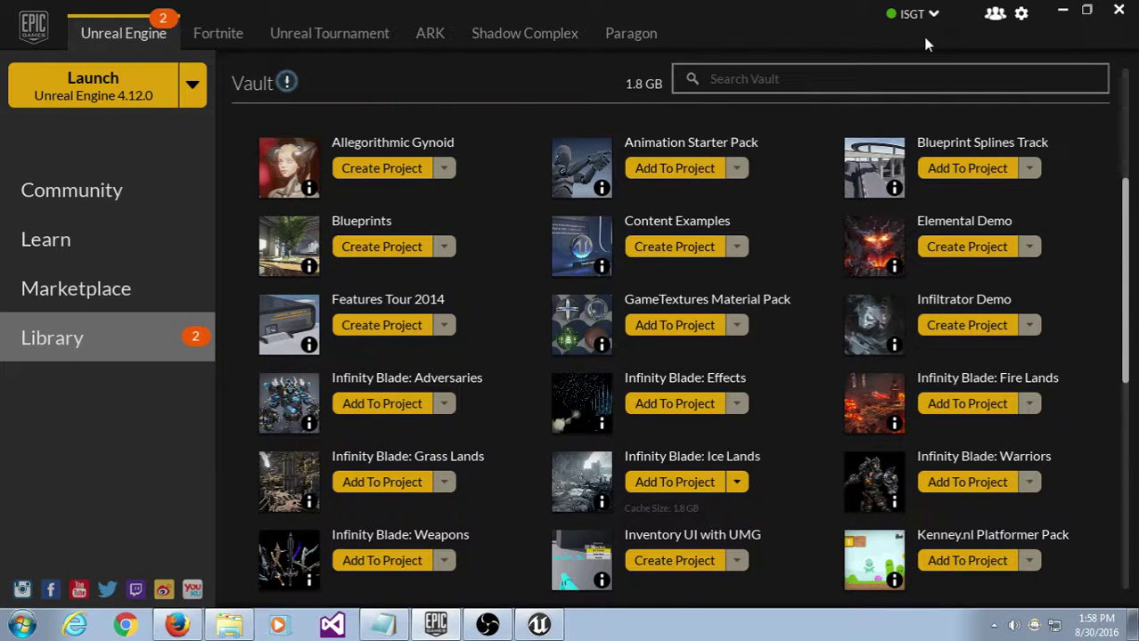
# Step: Open MyProject (4.12) from the Launcher's Library in the Unreal editor
pyautogui.scroll(3, 487, 364)
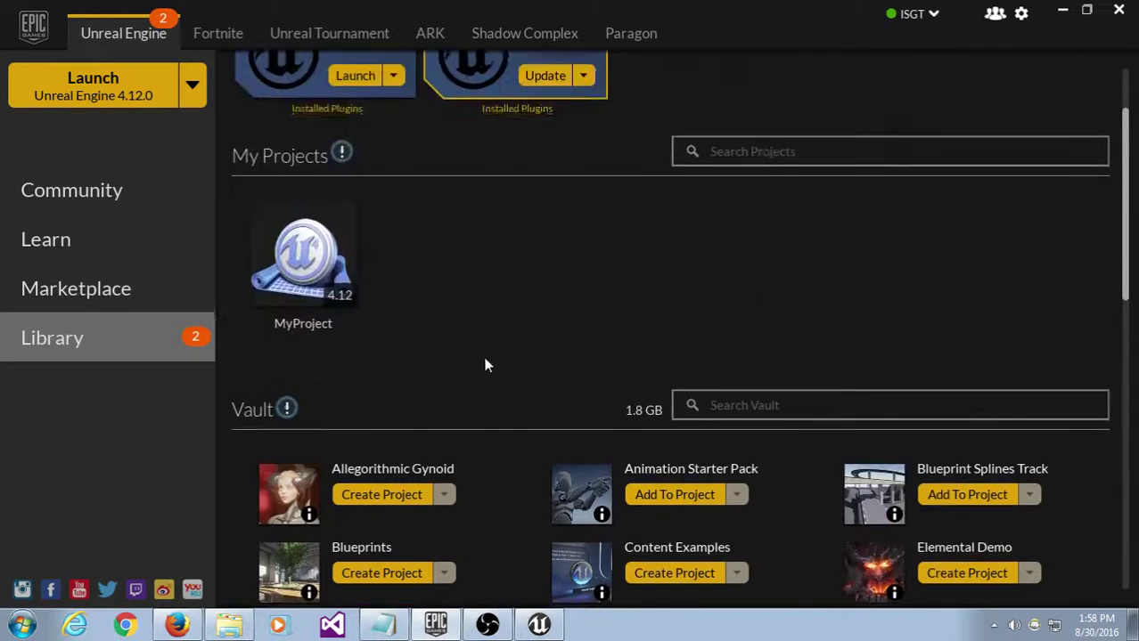
pyautogui.scroll(2, 499, 374)
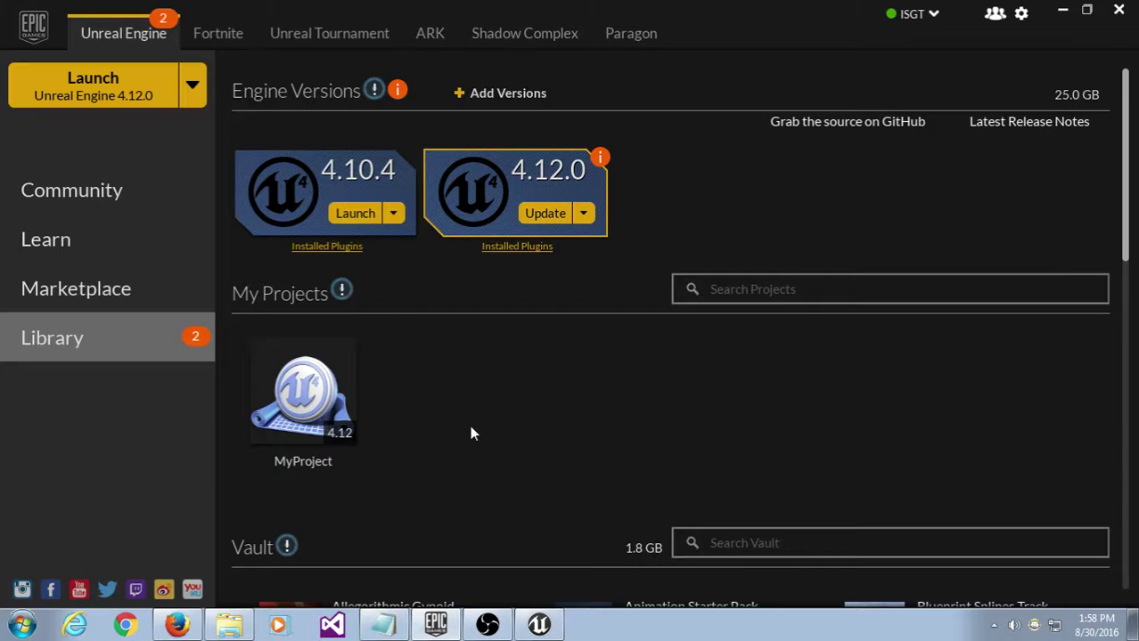
pyautogui.scroll(-1, 535, 410)
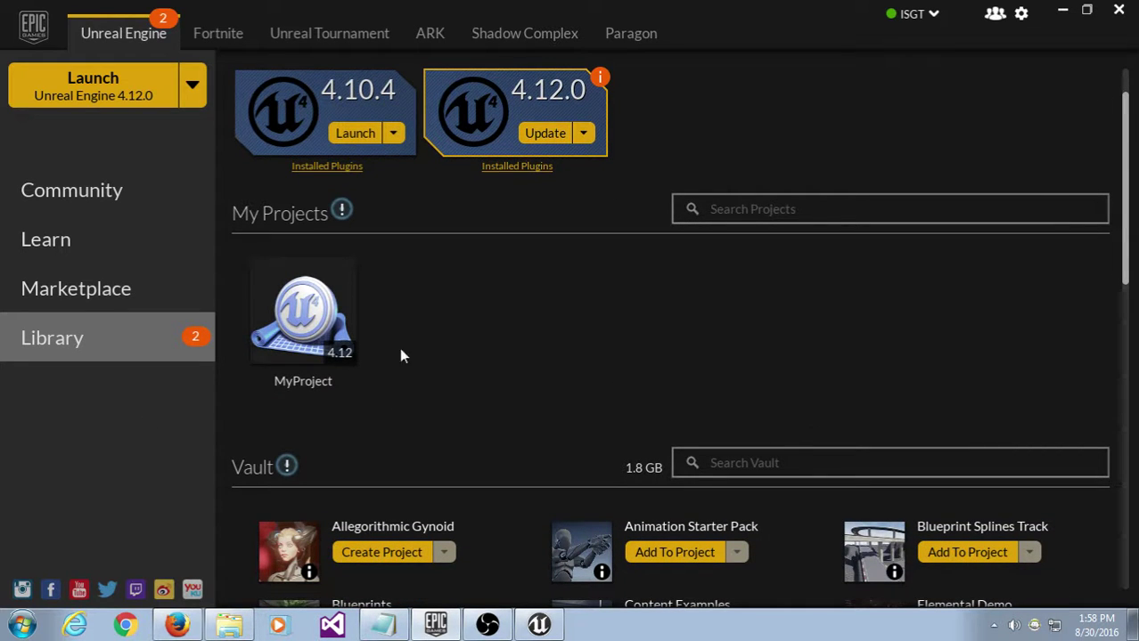
pyautogui.rightClick(325, 312)
pyautogui.click(369, 322)
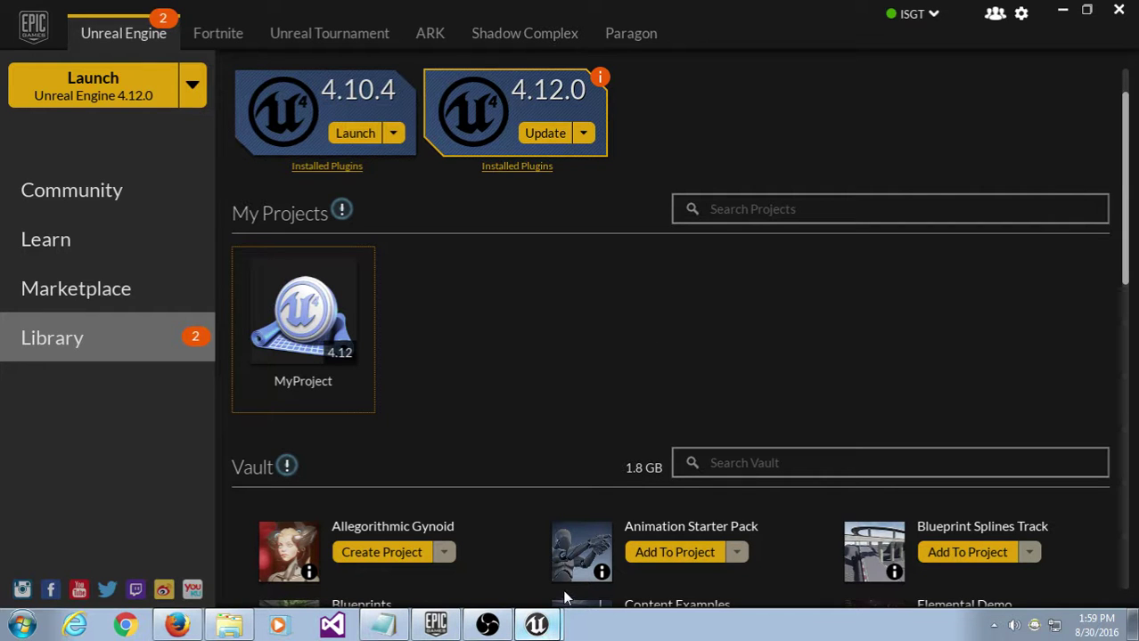
# Step: Browse to StarterContent > Particles, enlarge the asset area, and select P_Steam_Lit
pyautogui.click(542, 566)
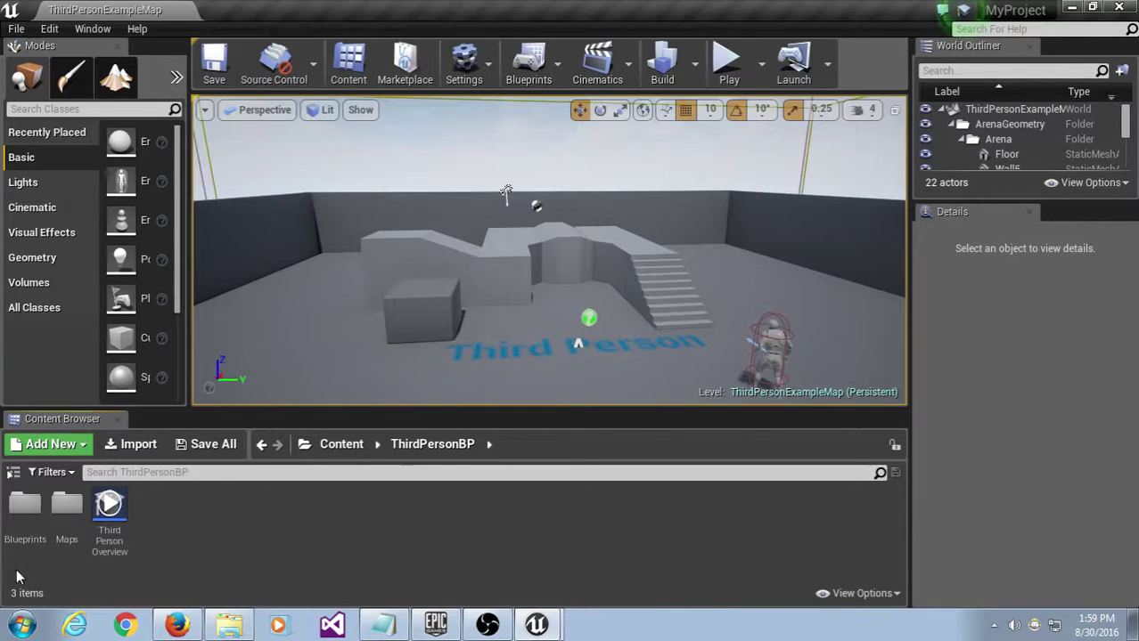
pyautogui.click(13, 473)
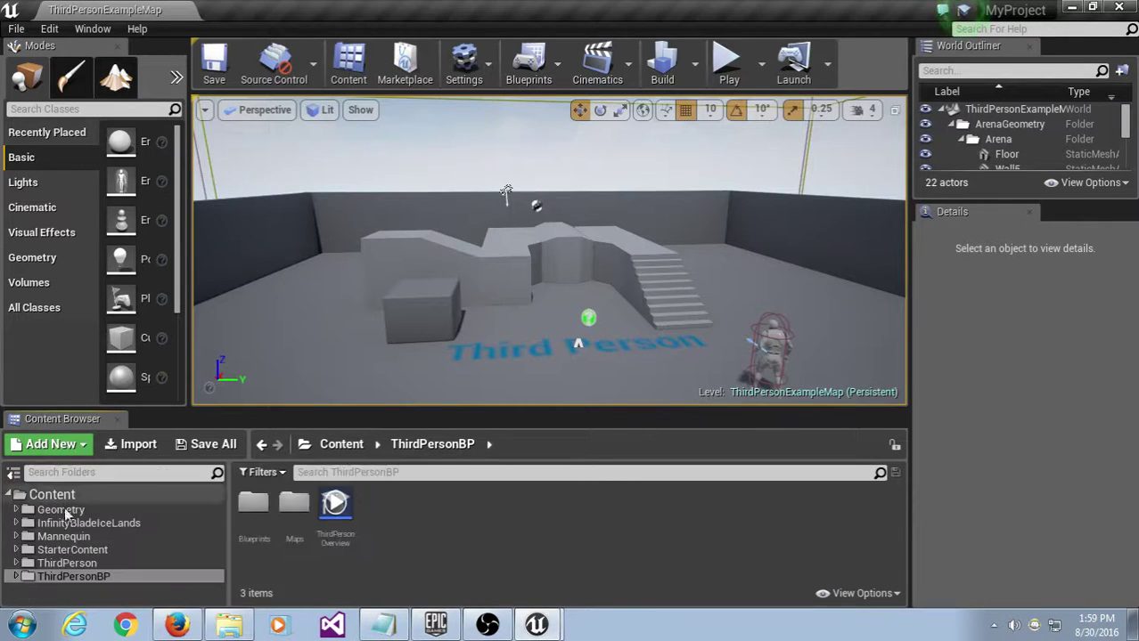
pyautogui.click(123, 551)
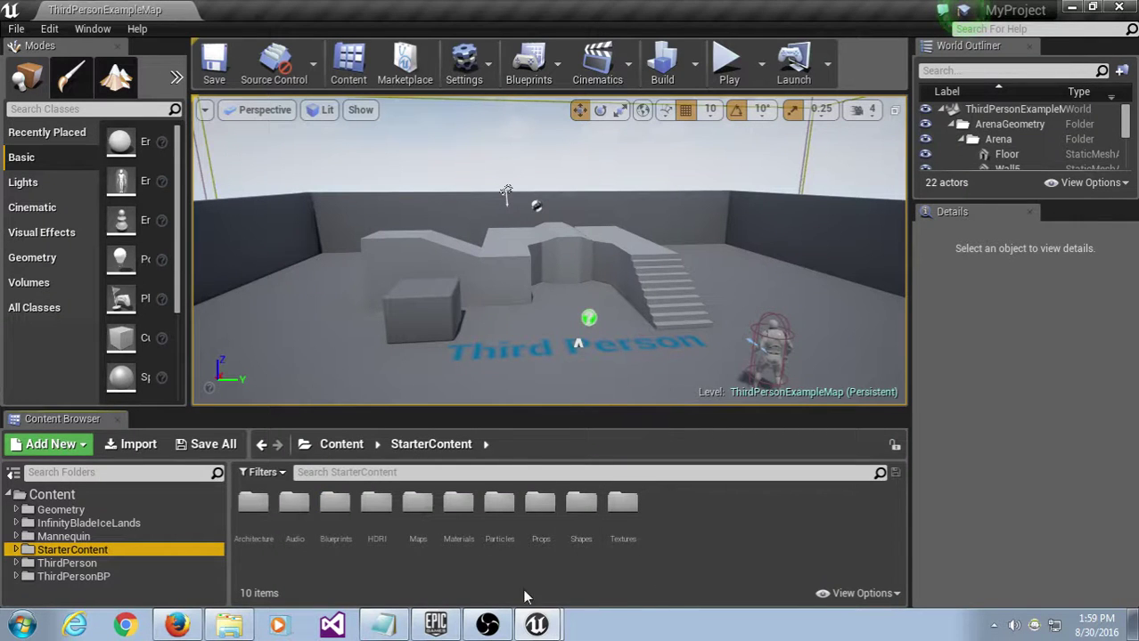
pyautogui.doubleClick(498, 506)
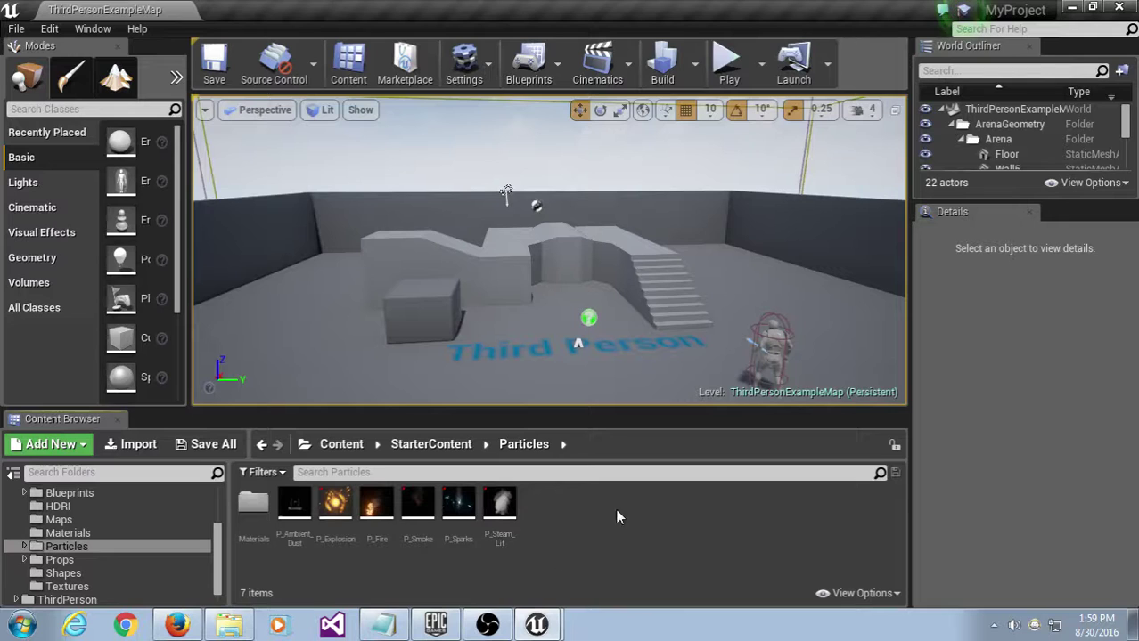
pyautogui.moveTo(559, 407); pyautogui.dragTo(561, 321)
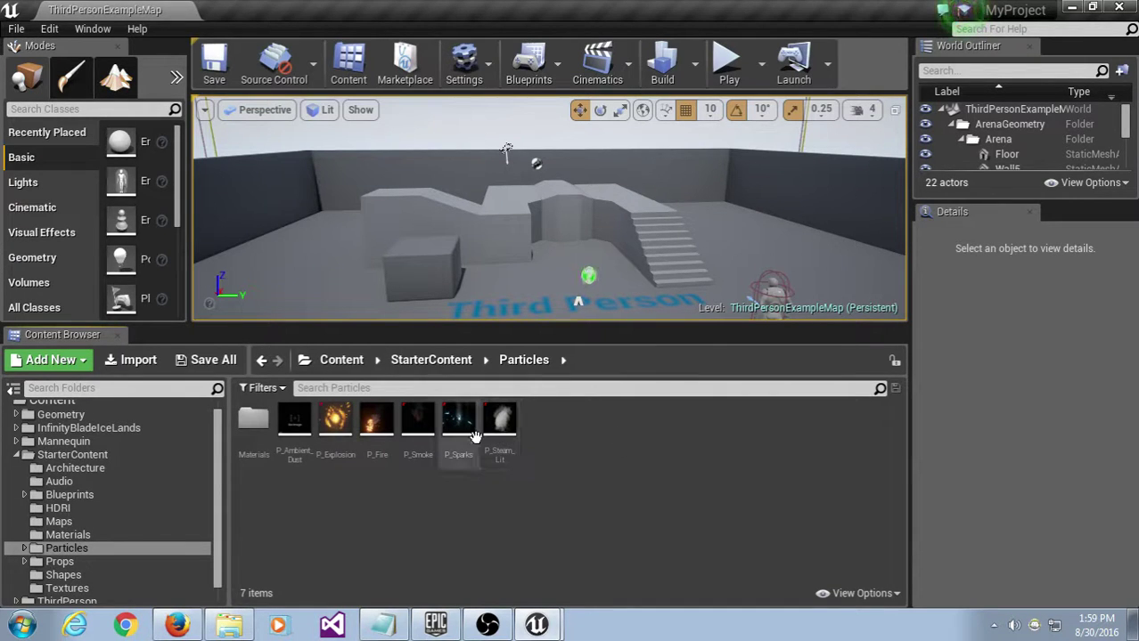
pyautogui.moveTo(558, 326); pyautogui.dragTo(572, 376)
pyautogui.click(506, 468)
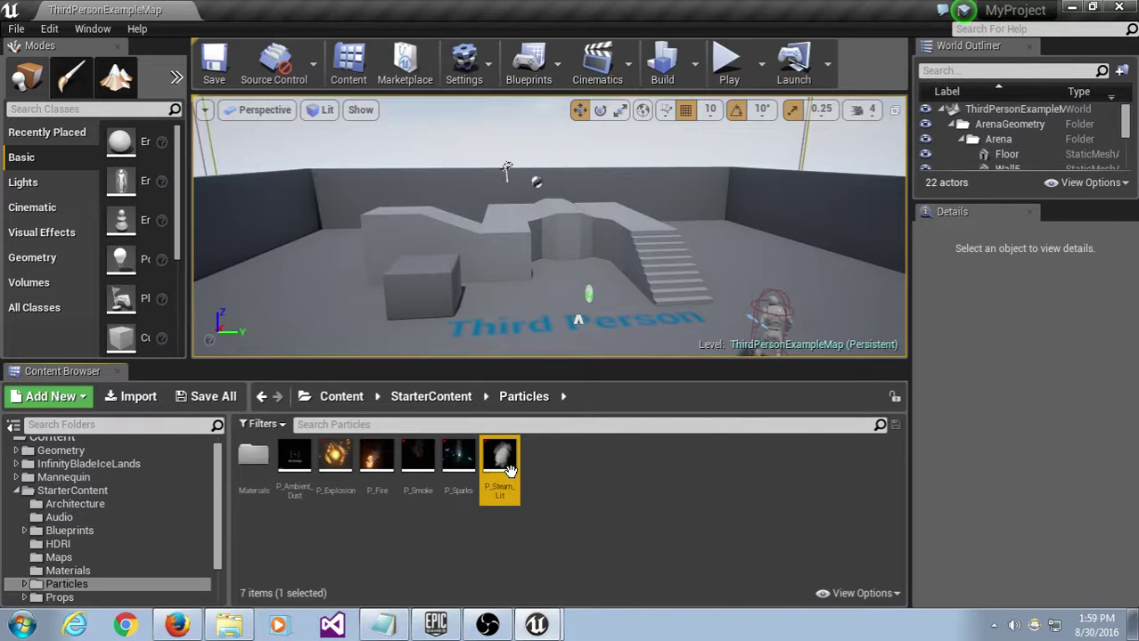
# Step: Open P_Steam_Lit in Cascade, tiled beside the level editor
pyautogui.doubleClick(510, 470)
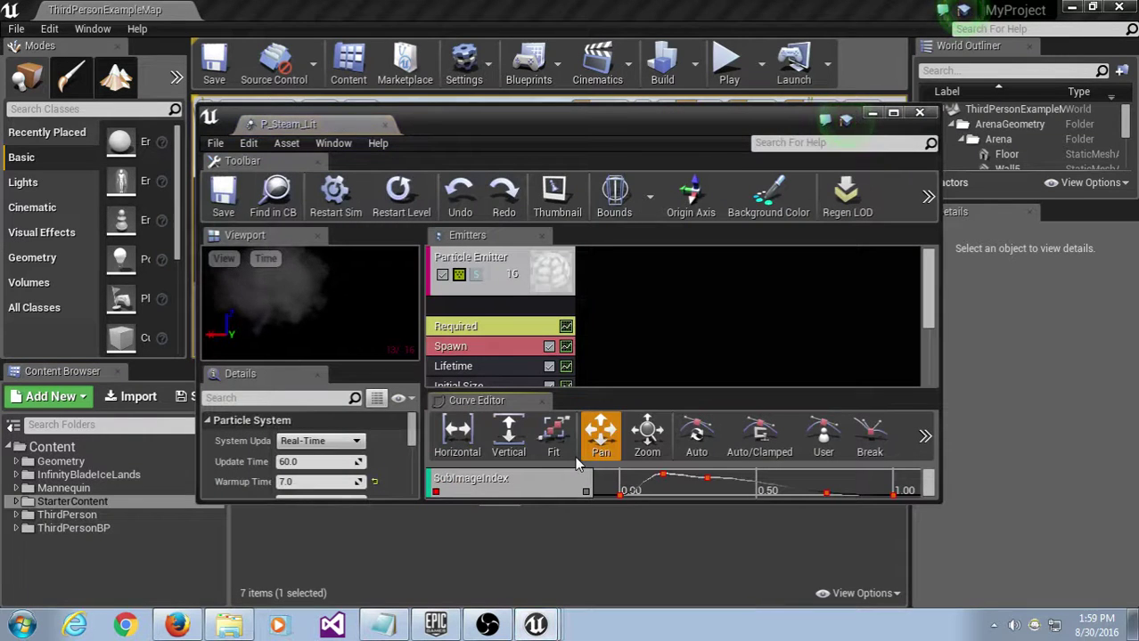
pyautogui.moveTo(733, 122); pyautogui.dragTo(2, 398)
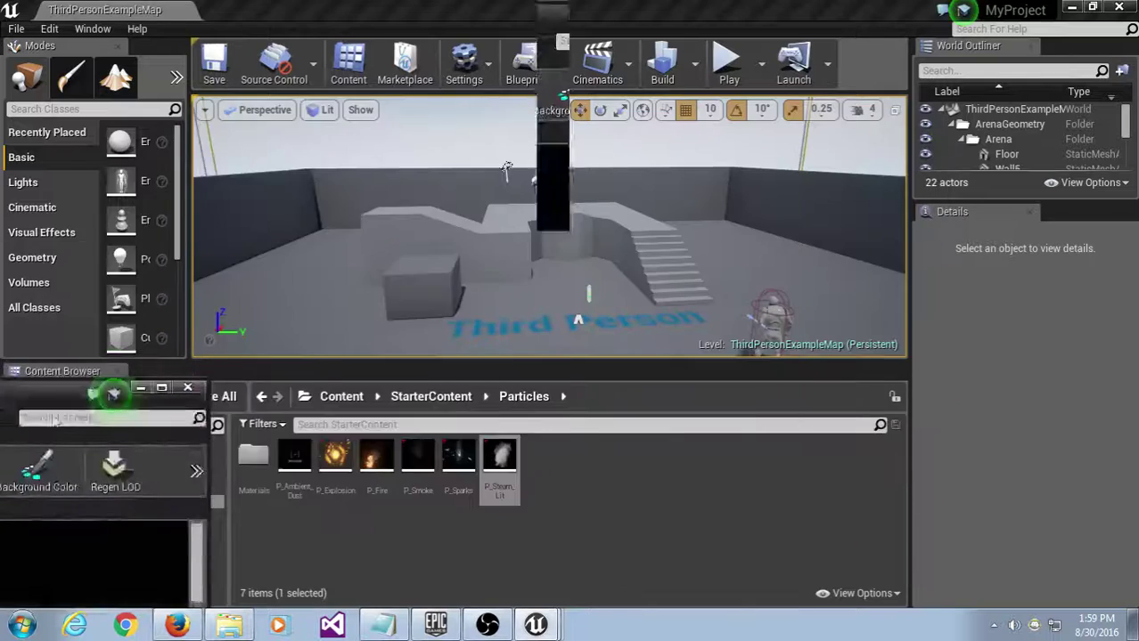
pyautogui.press('super+Right')
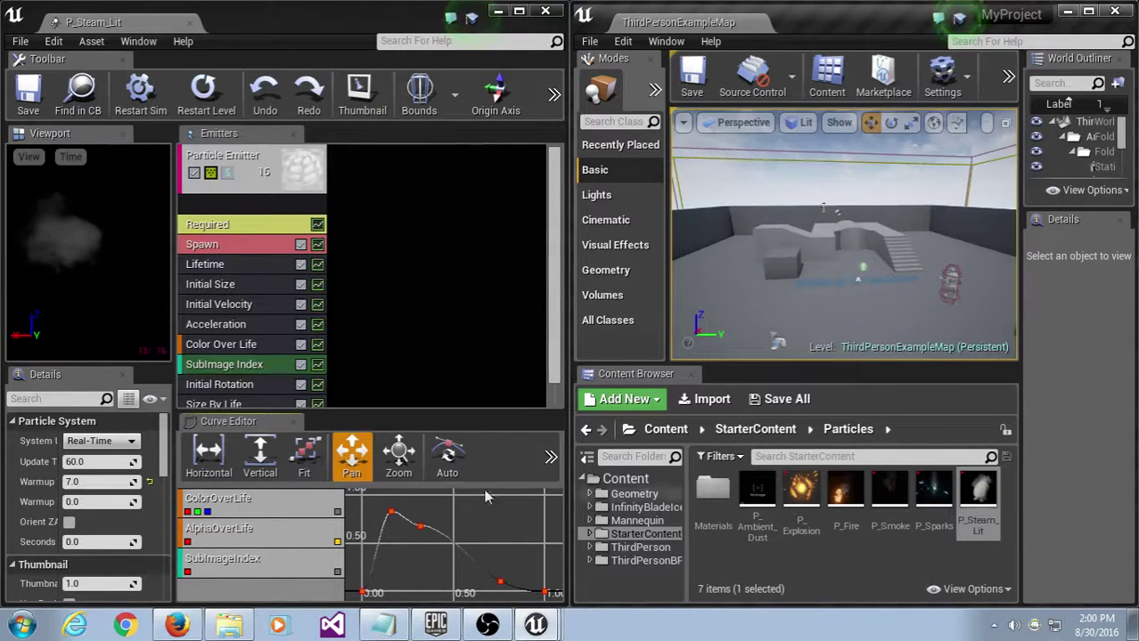
# Step: Open the Required module's material M_smoke_subUV and pan its graph
pyautogui.click(243, 225)
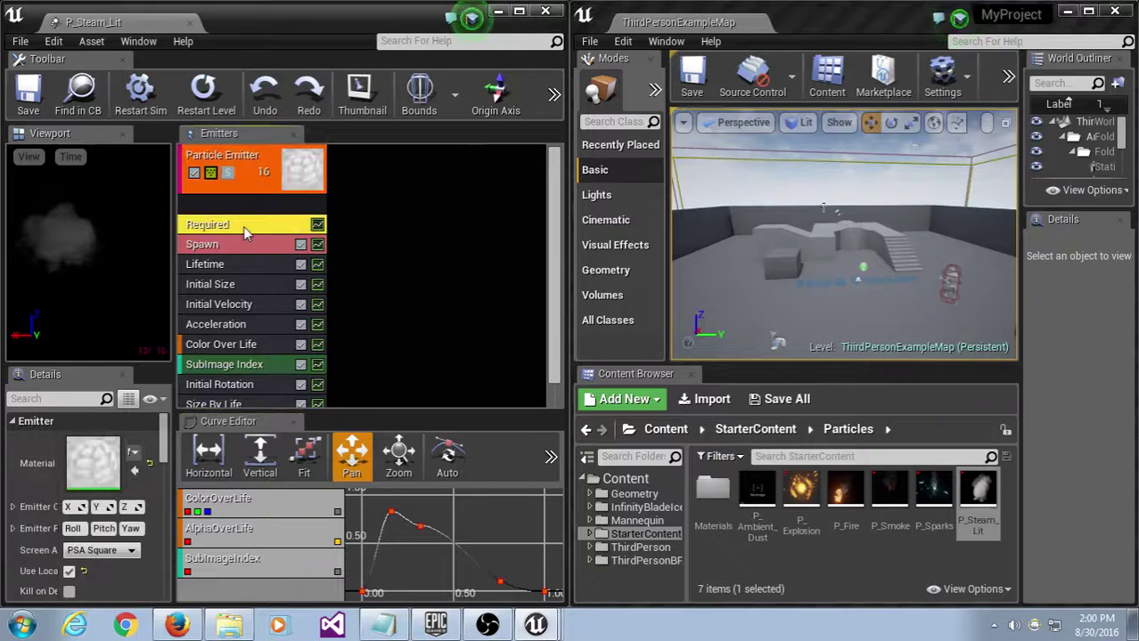
pyautogui.doubleClick(93, 461)
pyautogui.moveTo(148, 365); pyautogui.dragTo(579, 341, button='right')
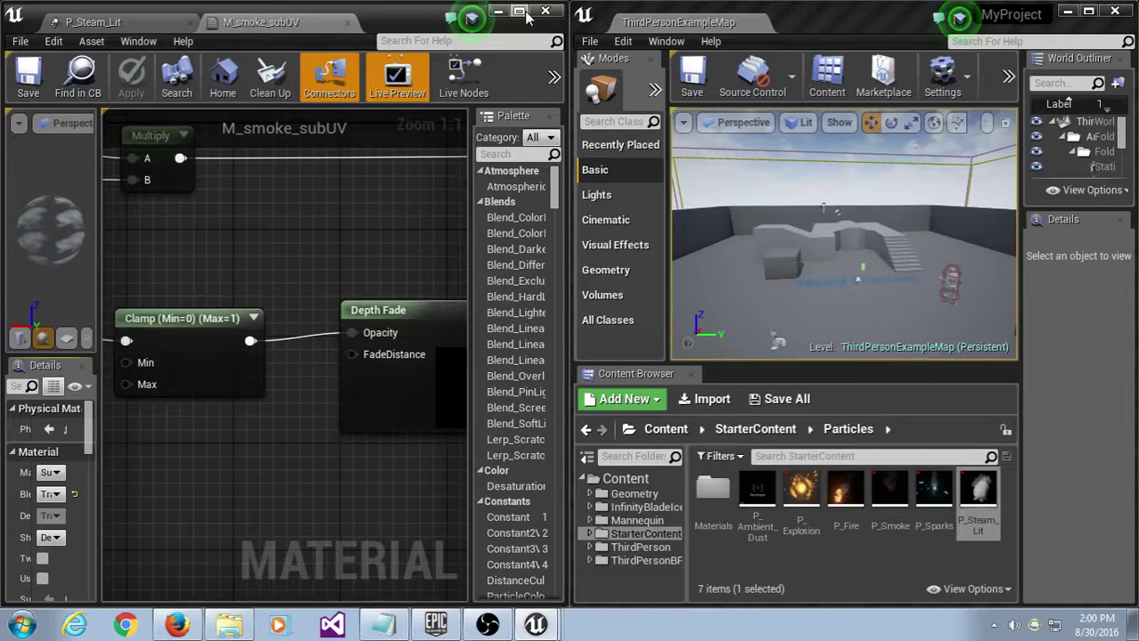
# Step: Maximize the material editor, zoom through the 2048x2048 T_Smoke_SubUV texture, then close it
pyautogui.click(521, 12)
pyautogui.scroll(-5, 744, 249)
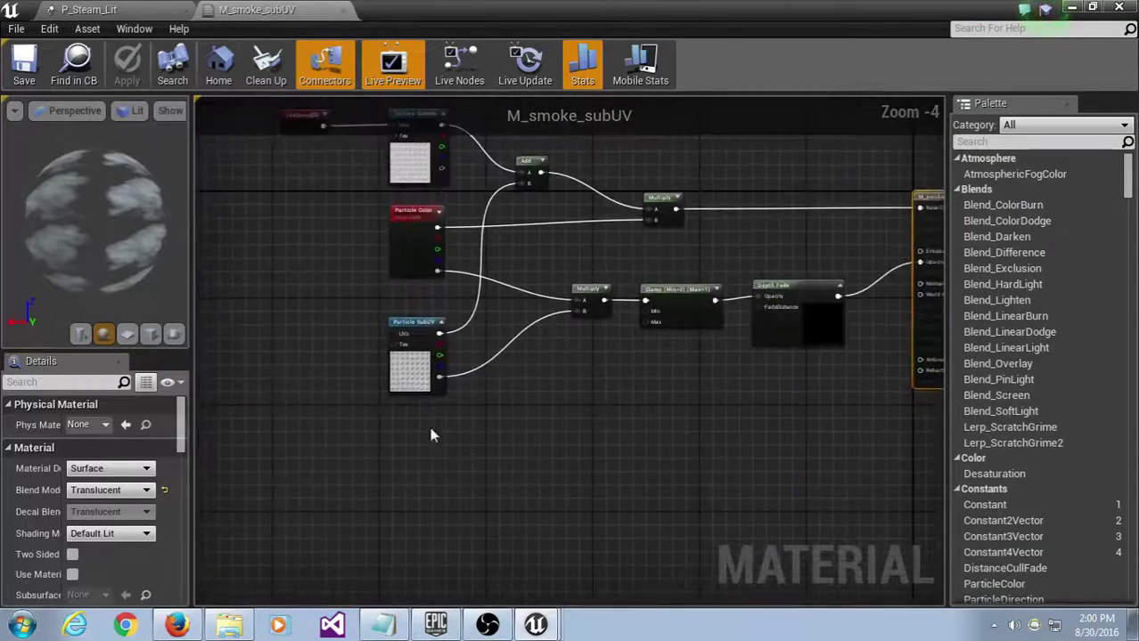
pyautogui.scroll(5, 439, 456)
pyautogui.doubleClick(410, 322)
pyautogui.scroll(1, 125, 549)
pyautogui.scroll(-2, 485, 285)
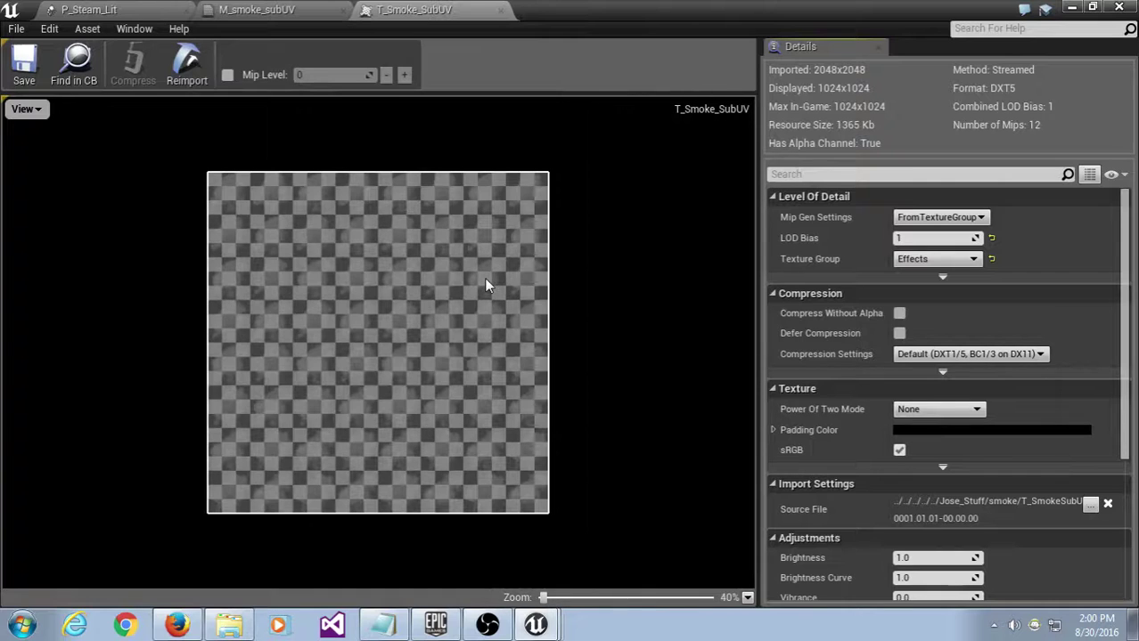
pyautogui.scroll(4, 353, 325)
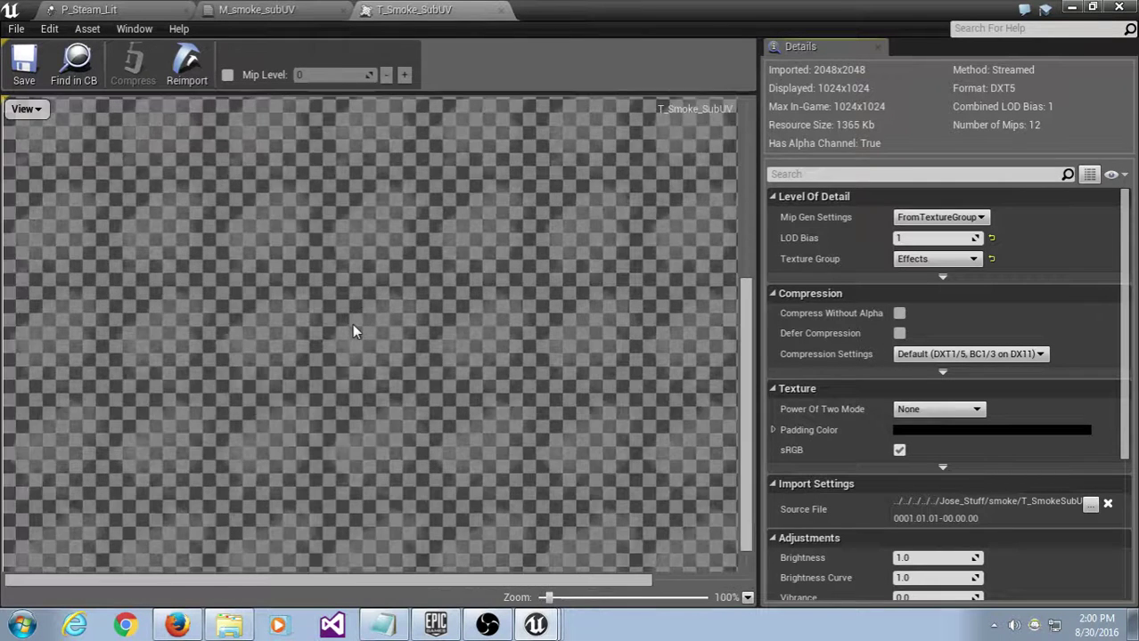
pyautogui.scroll(-2, 353, 325)
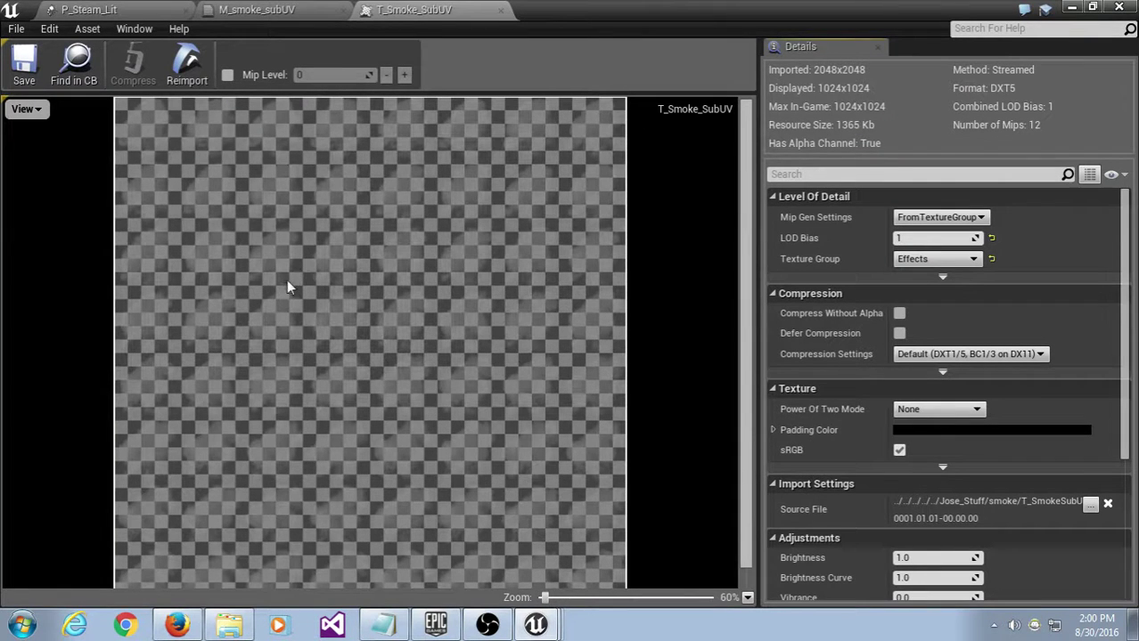
pyautogui.scroll(-3, 338, 311)
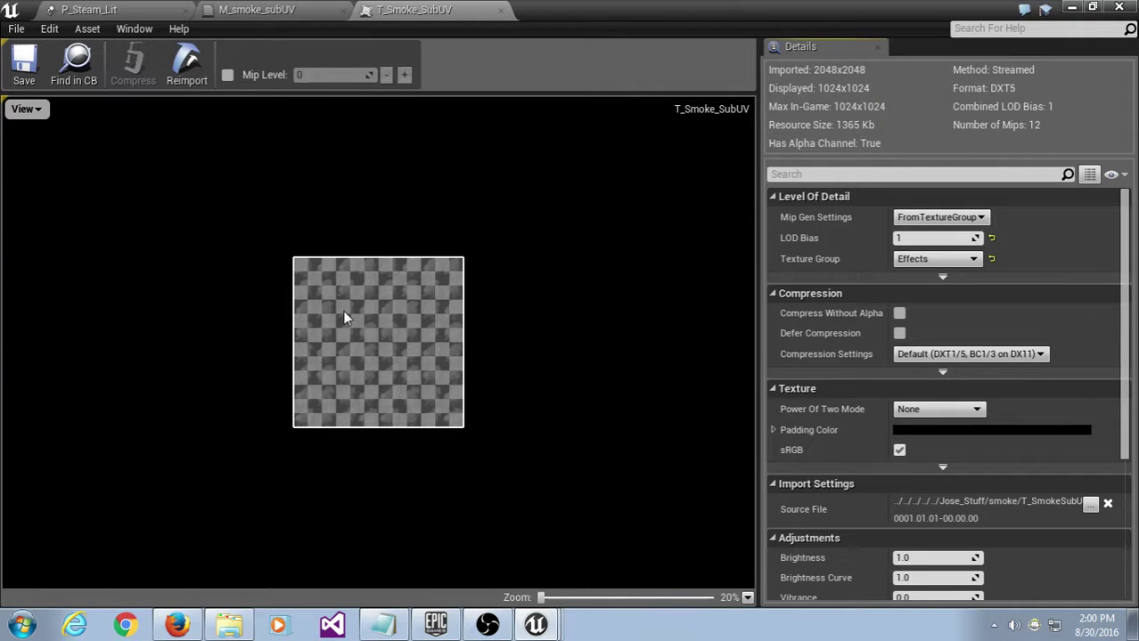
pyautogui.scroll(4, 343, 310)
pyautogui.scroll(-1, 347, 312)
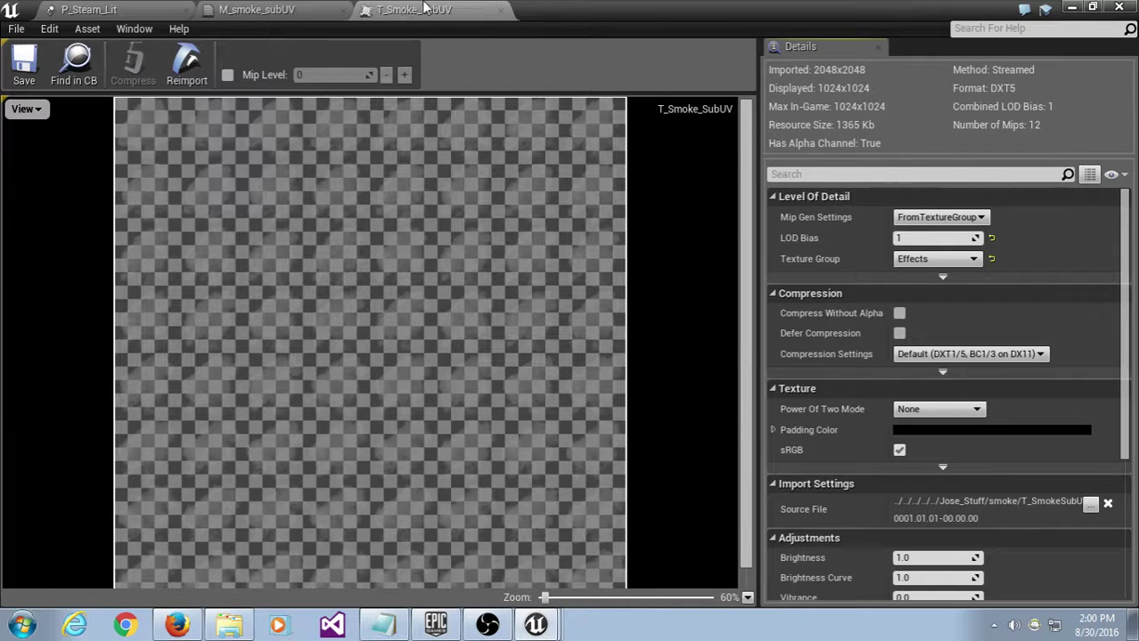
pyautogui.middleClick(426, 9)
# Step: Pan the material graph to show the Particle SubUV, Multiply and Clamp nodes
pyautogui.moveTo(638, 304); pyautogui.dragTo(662, 402)
pyautogui.moveTo(661, 402); pyautogui.dragTo(673, 506, button='right')
pyautogui.scroll(-6, 632, 405)
pyautogui.moveTo(632, 404); pyautogui.dragTo(614, 398, button='right')
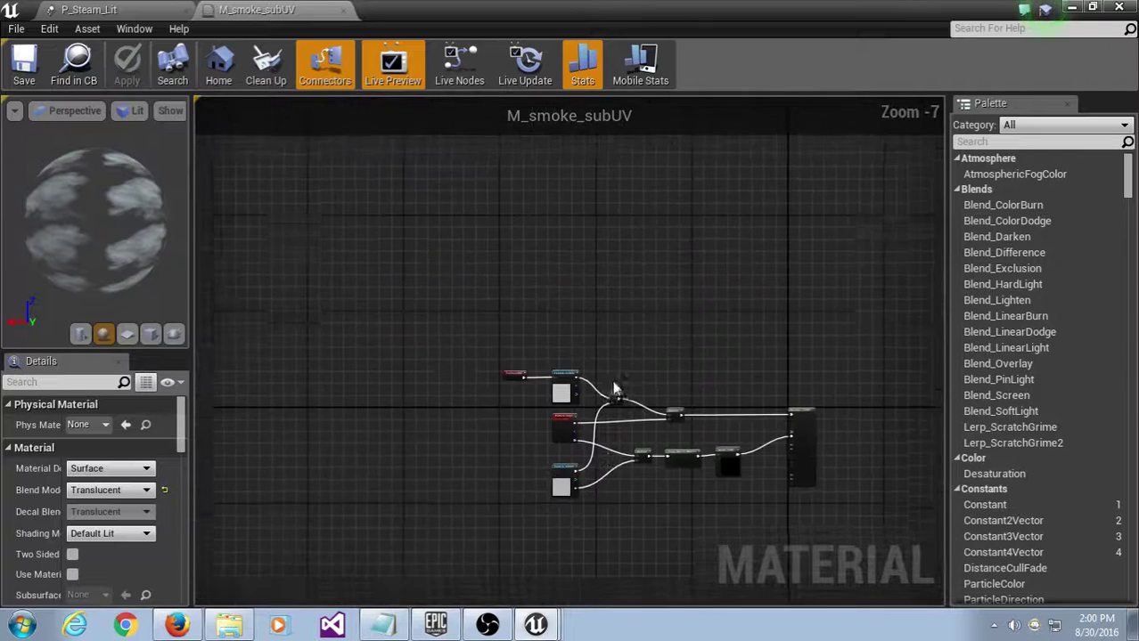
pyautogui.scroll(6, 614, 398)
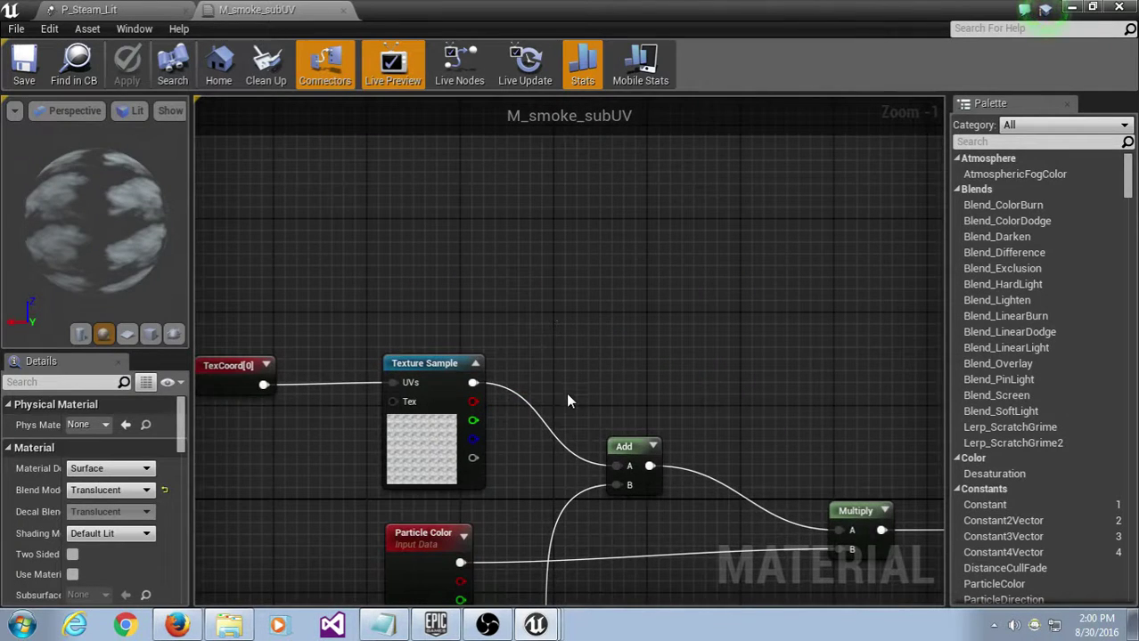
pyautogui.moveTo(529, 542); pyautogui.dragTo(528, 451, button='right')
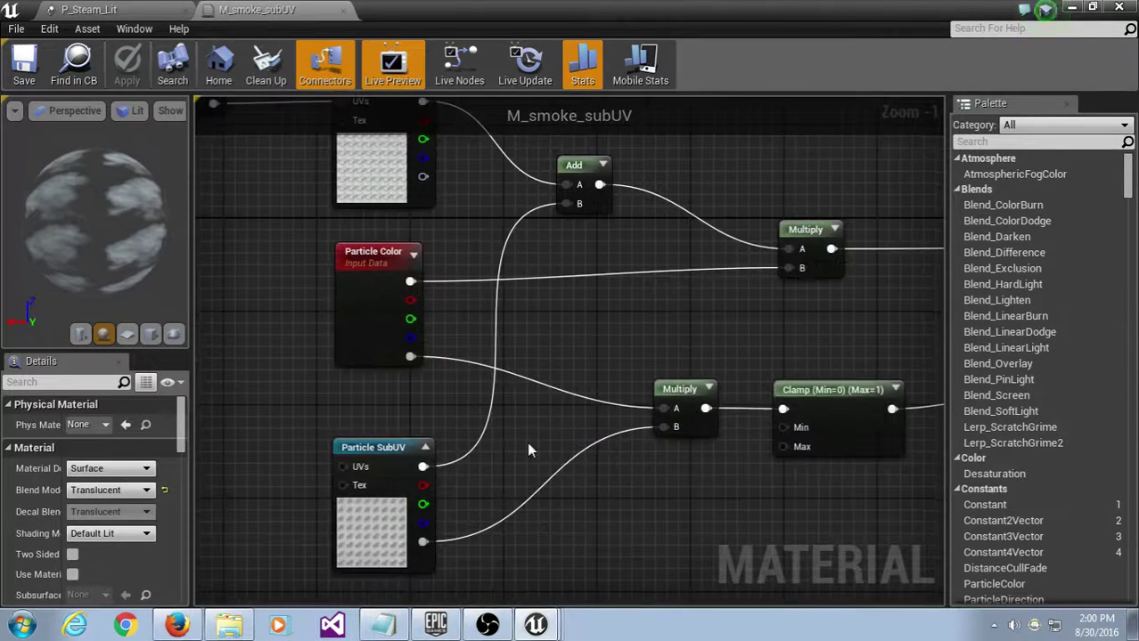
# Step: Inspect the Particle SubUV node's properties, then deselect it and view the whole network
pyautogui.click(405, 485)
pyautogui.moveTo(546, 448); pyautogui.dragTo(495, 322, button='right')
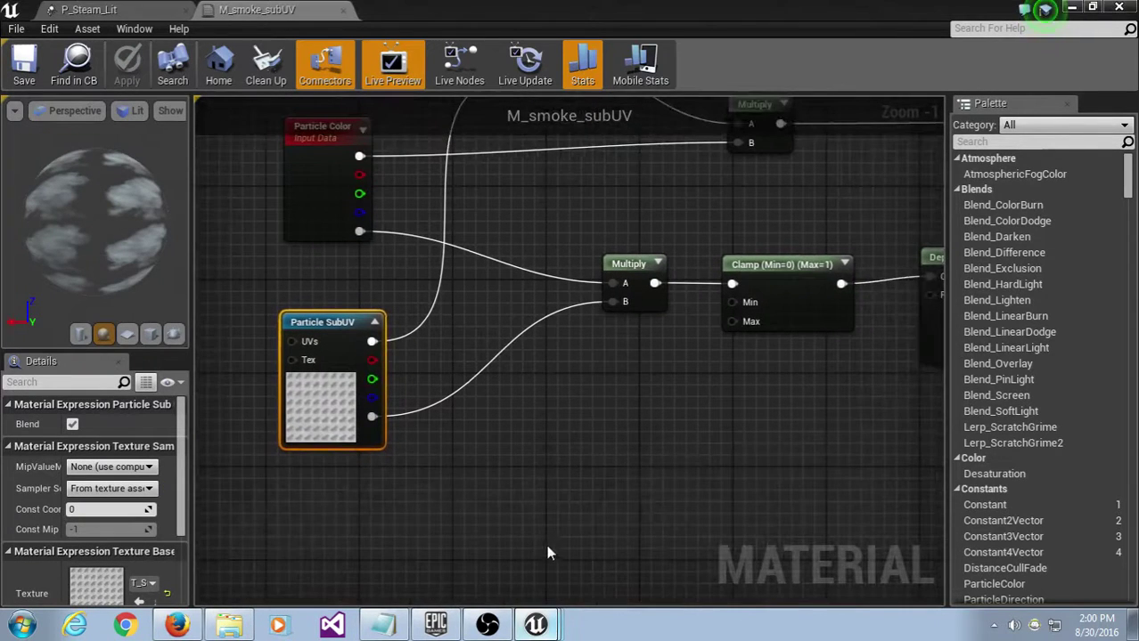
pyautogui.moveTo(330, 221); pyautogui.dragTo(349, 346, button='right')
pyautogui.click(349, 346)
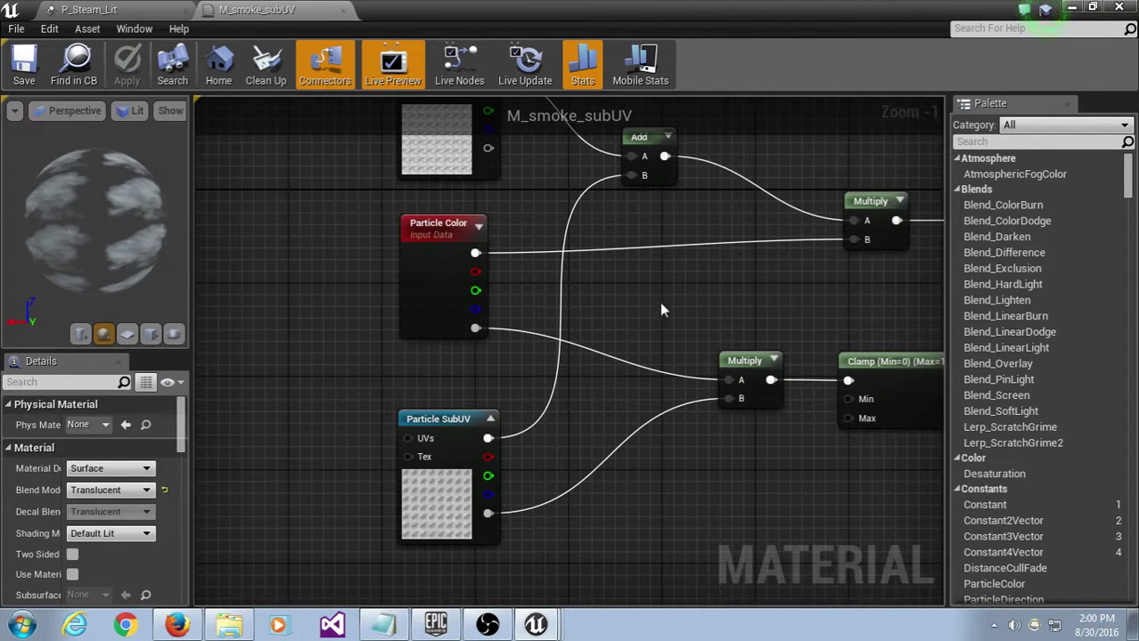
pyautogui.moveTo(779, 291); pyautogui.dragTo(657, 323, button='right')
pyautogui.scroll(-5, 659, 323)
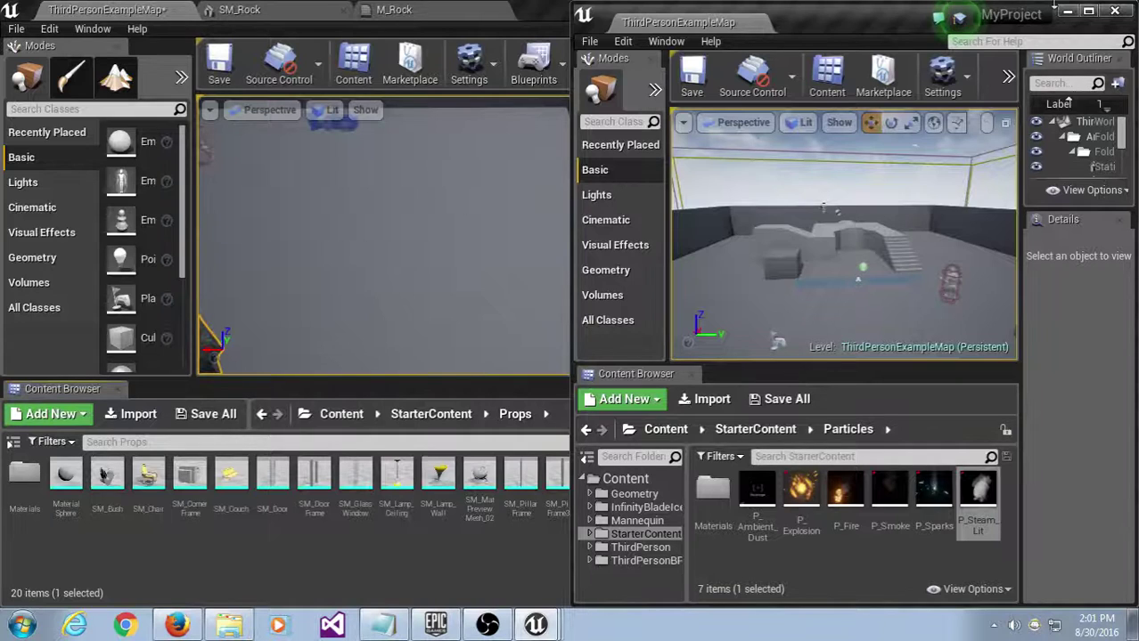
# Step: Close the second Unreal window, launch Houdini FX, and finish the non-commercial licence installation
pyautogui.click(1067, 11)
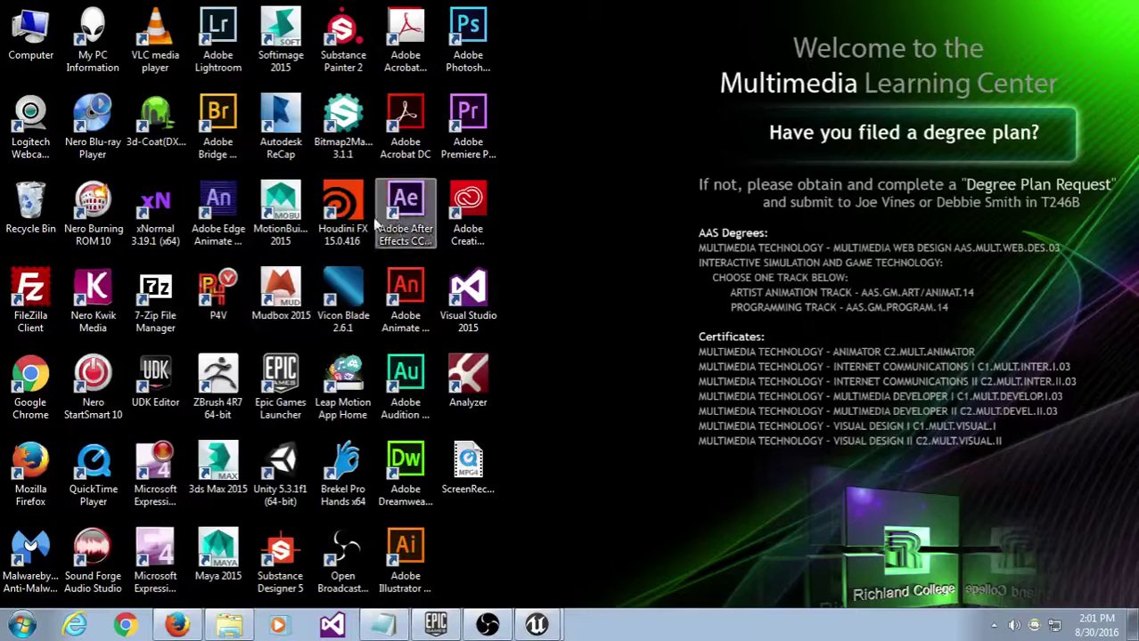
pyautogui.doubleClick(361, 211)
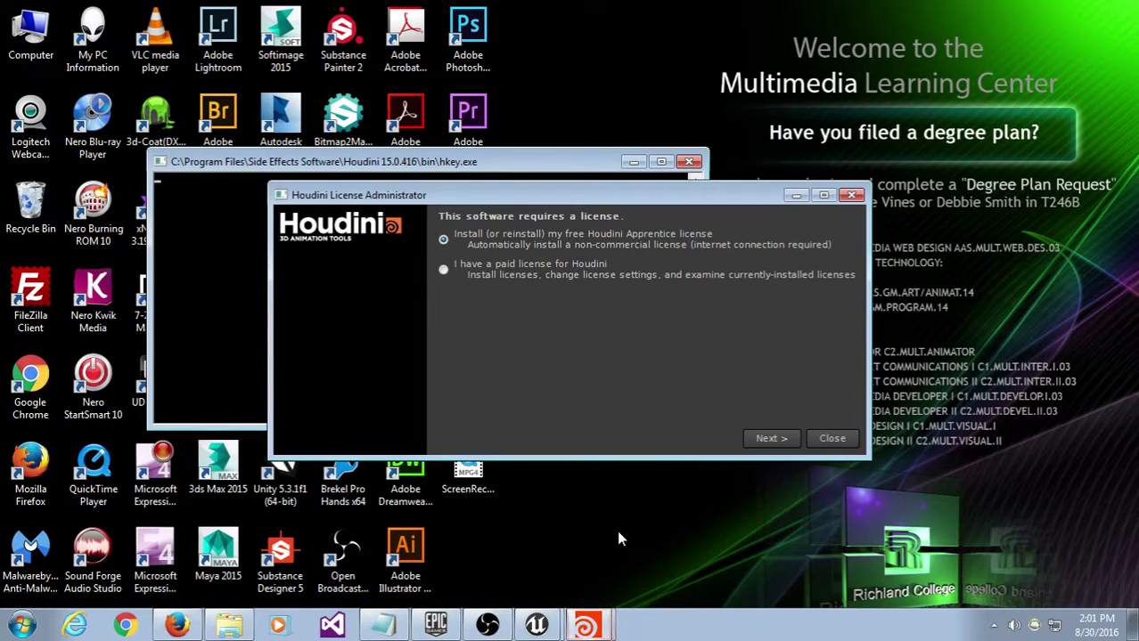
pyautogui.click(768, 438)
pyautogui.click(550, 431)
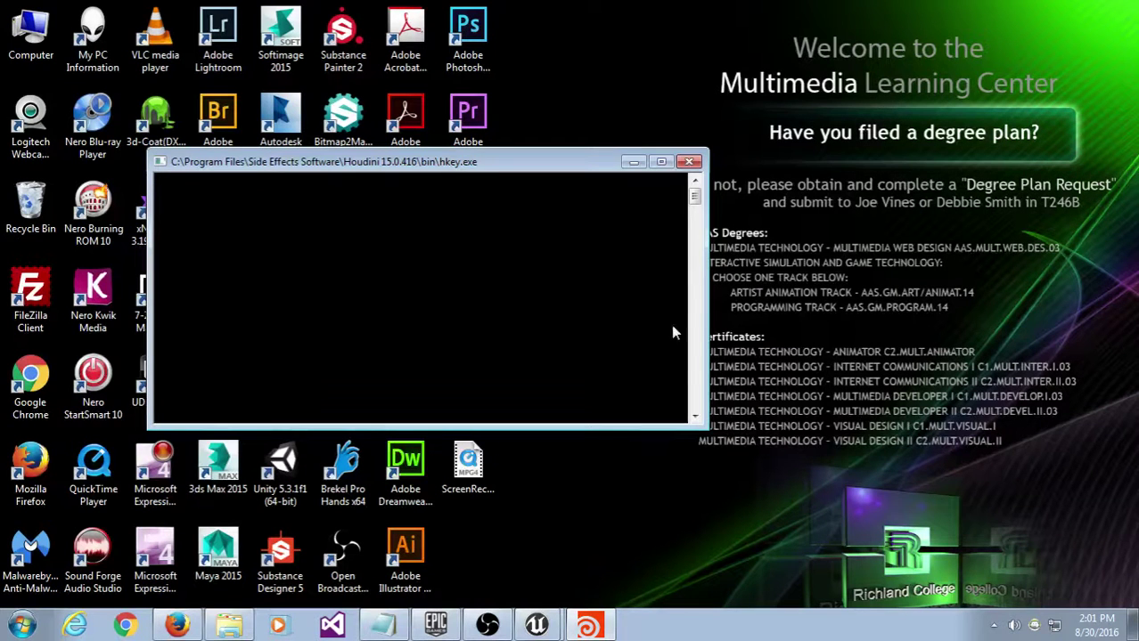
pyautogui.click(633, 161)
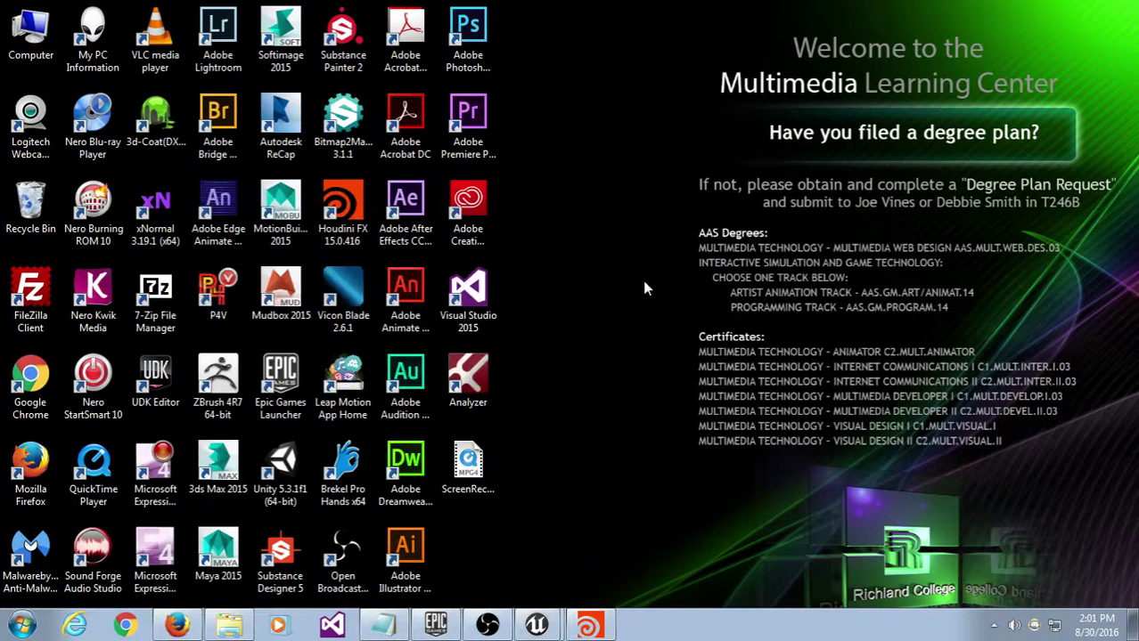
pyautogui.click(588, 627)
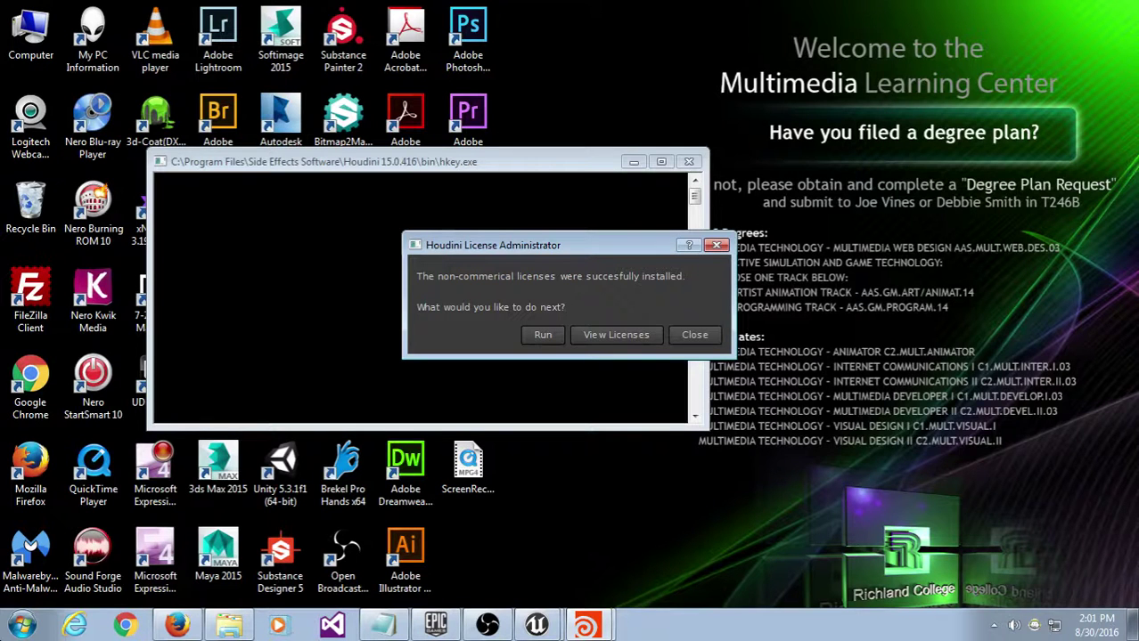
pyautogui.click(546, 335)
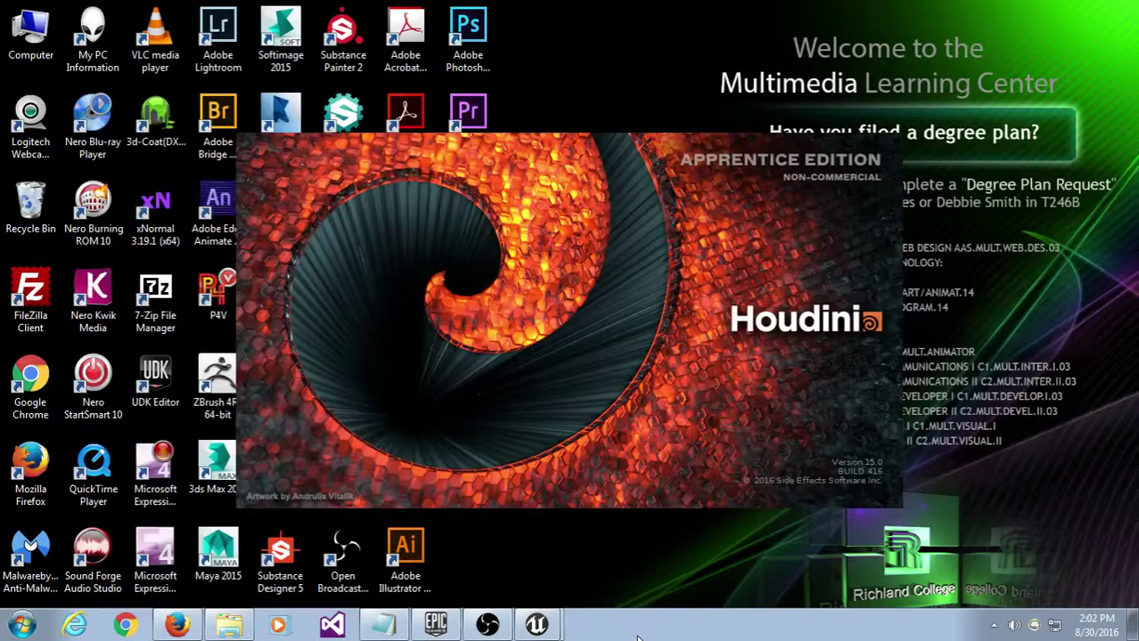
# Step: Close Firefox with all its tabs and dismiss Houdini's welcome window
pyautogui.click(182, 626)
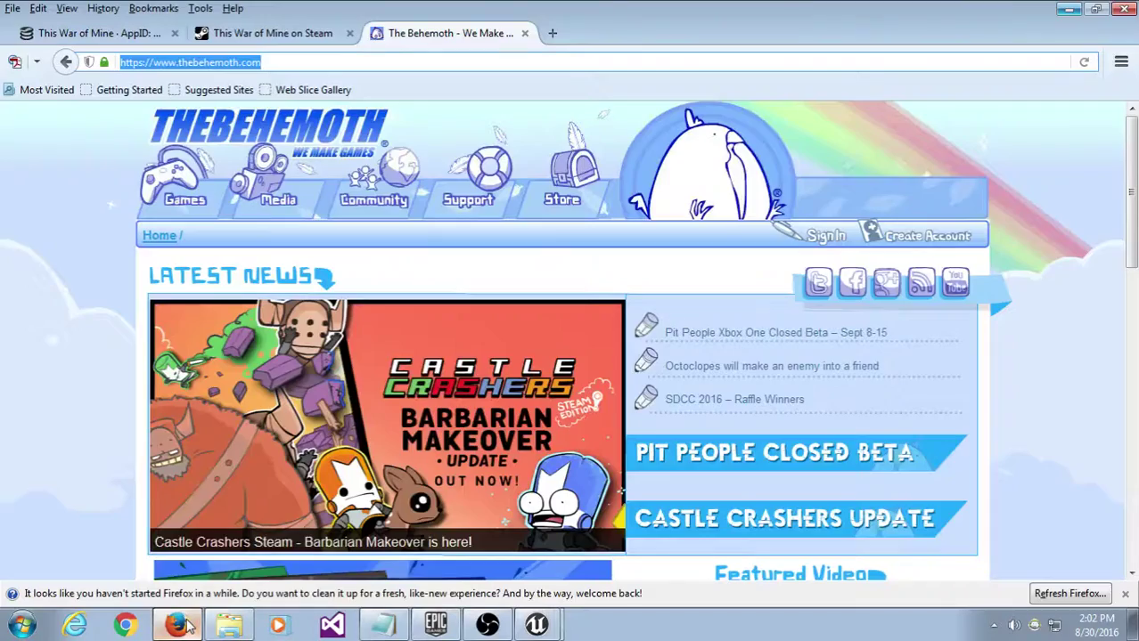
pyautogui.click(185, 627)
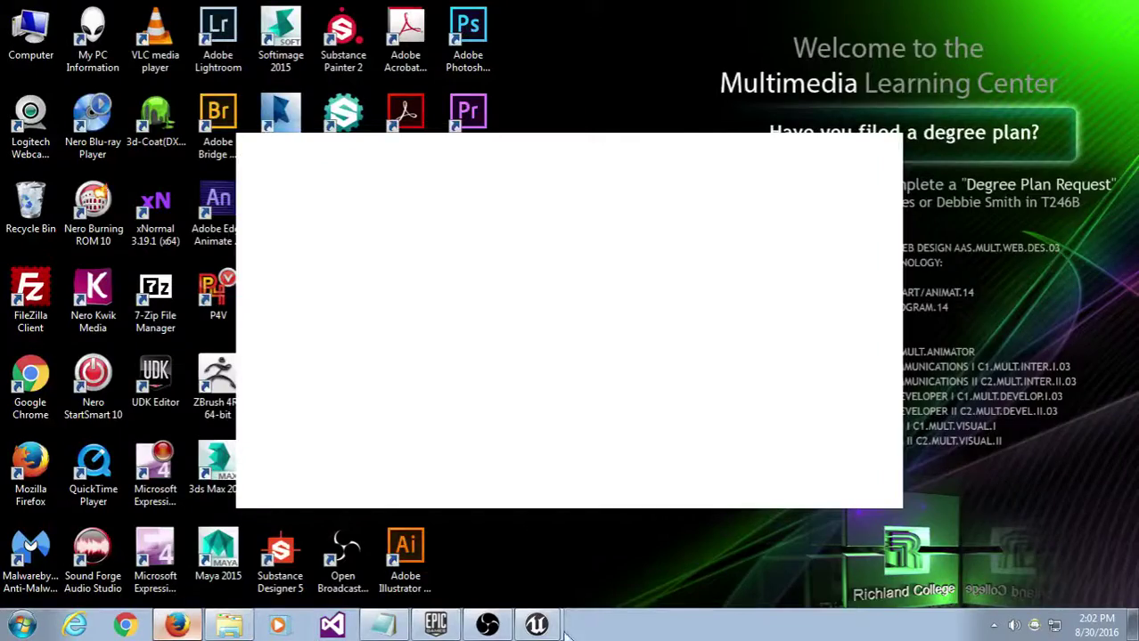
pyautogui.click(178, 625)
pyautogui.click(529, 339)
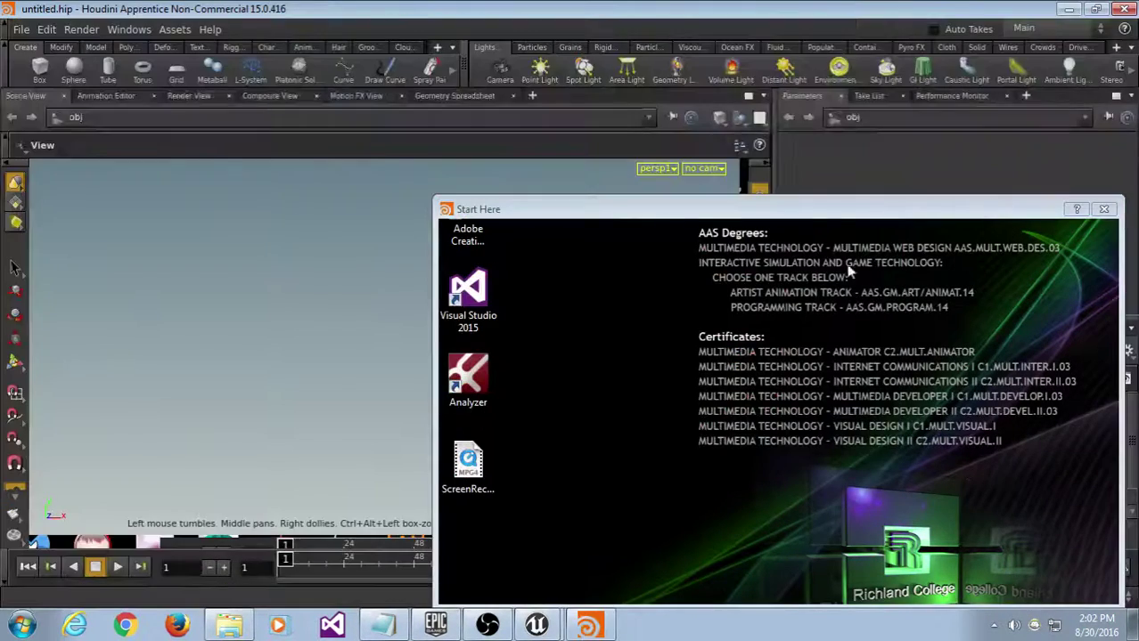
pyautogui.click(1103, 208)
# Step: Place a sphere, sphere_object1, from the Create shelf and orbit around it
pyautogui.moveTo(318, 380); pyautogui.dragTo(441, 356)
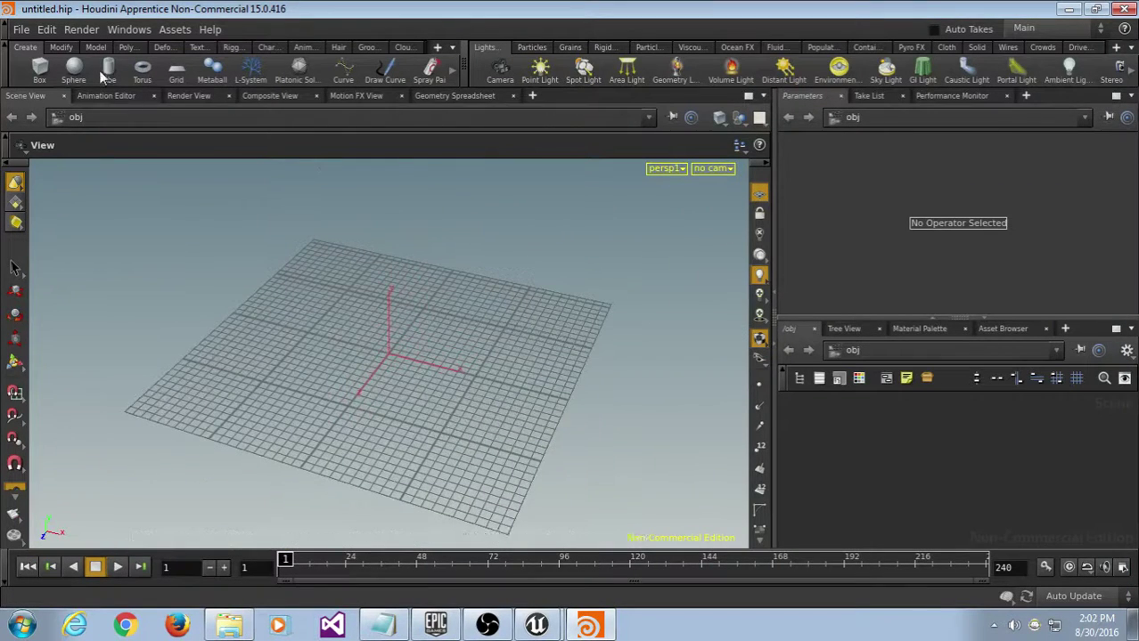
pyautogui.click(622, 373)
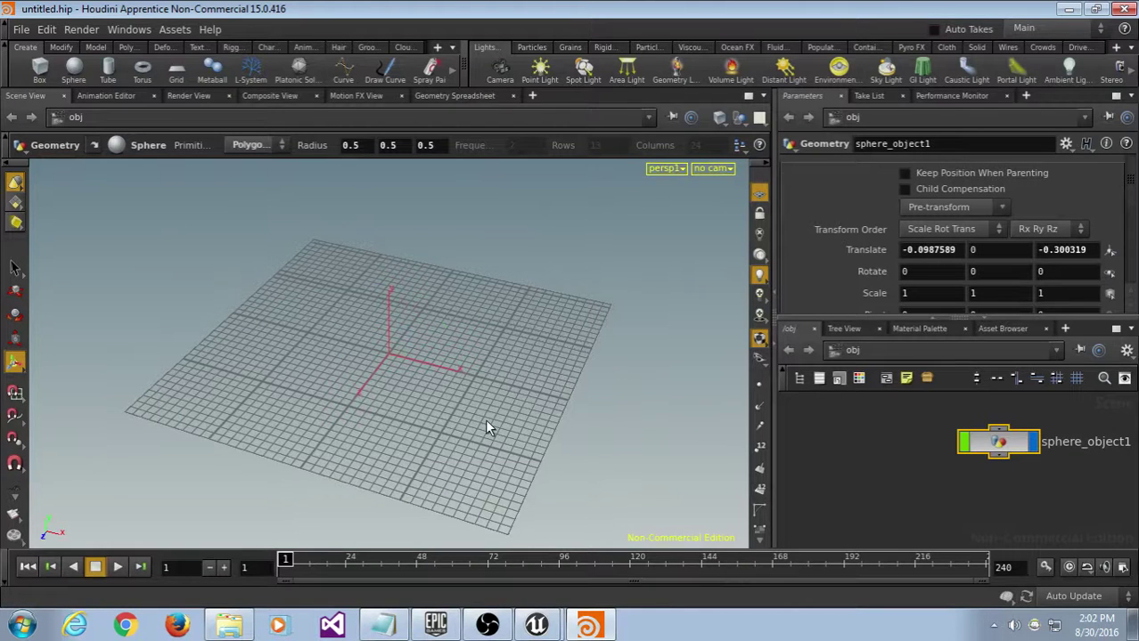
pyautogui.moveTo(982, 443); pyautogui.dragTo(911, 461)
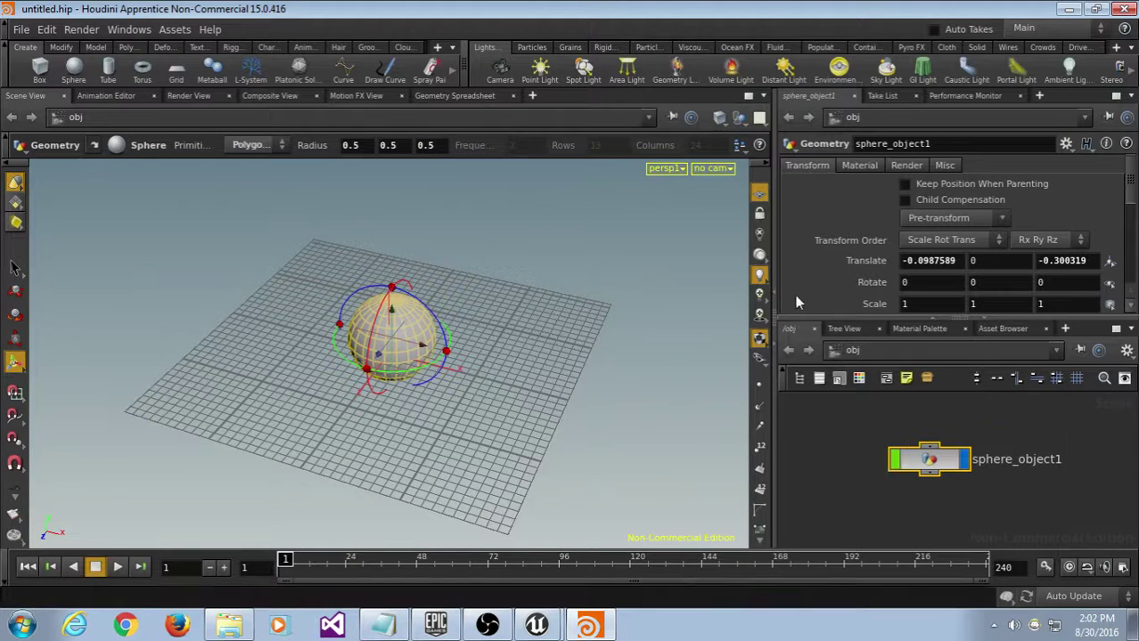
pyautogui.press('Escape')
pyautogui.moveTo(570, 212); pyautogui.dragTo(450, 447)
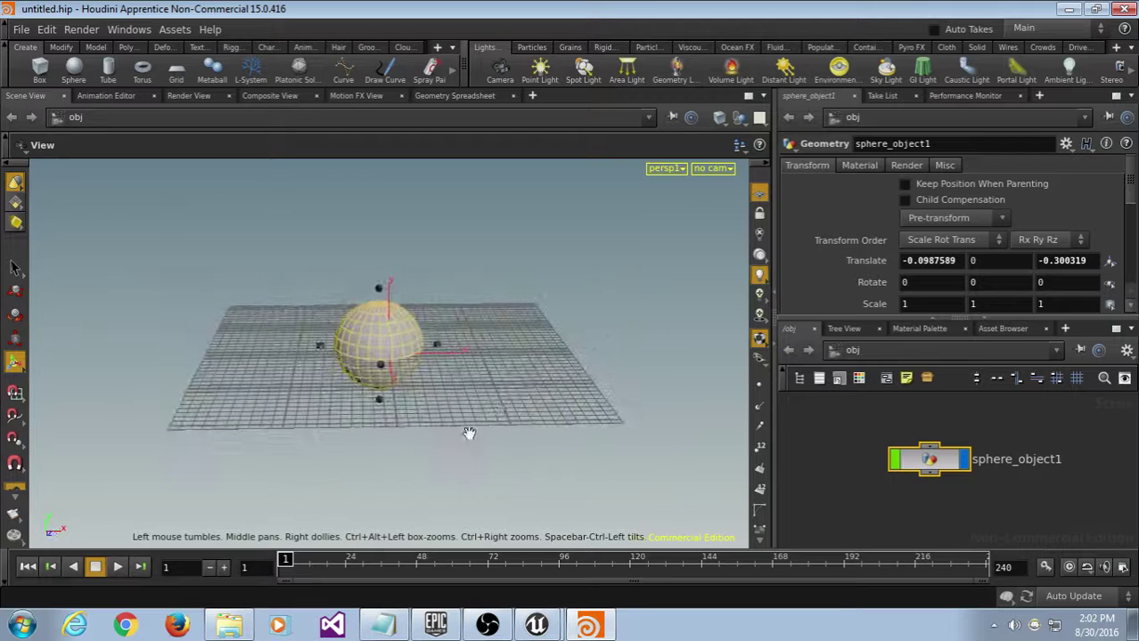
pyautogui.moveTo(403, 410); pyautogui.dragTo(426, 385)
pyautogui.press('Return')
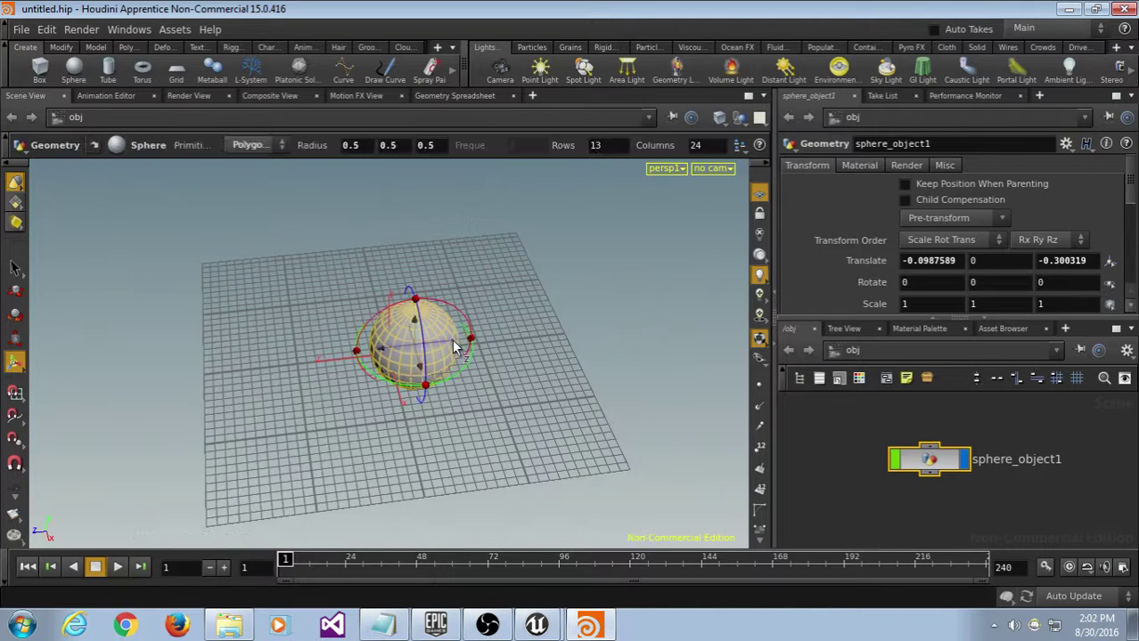
# Step: Slide sphere_object1 to about -0.099, 0, -0.007, switch to rotate, and show Pyro FX
pyautogui.moveTo(470, 349); pyautogui.dragTo(426, 351)
pyautogui.press('r')
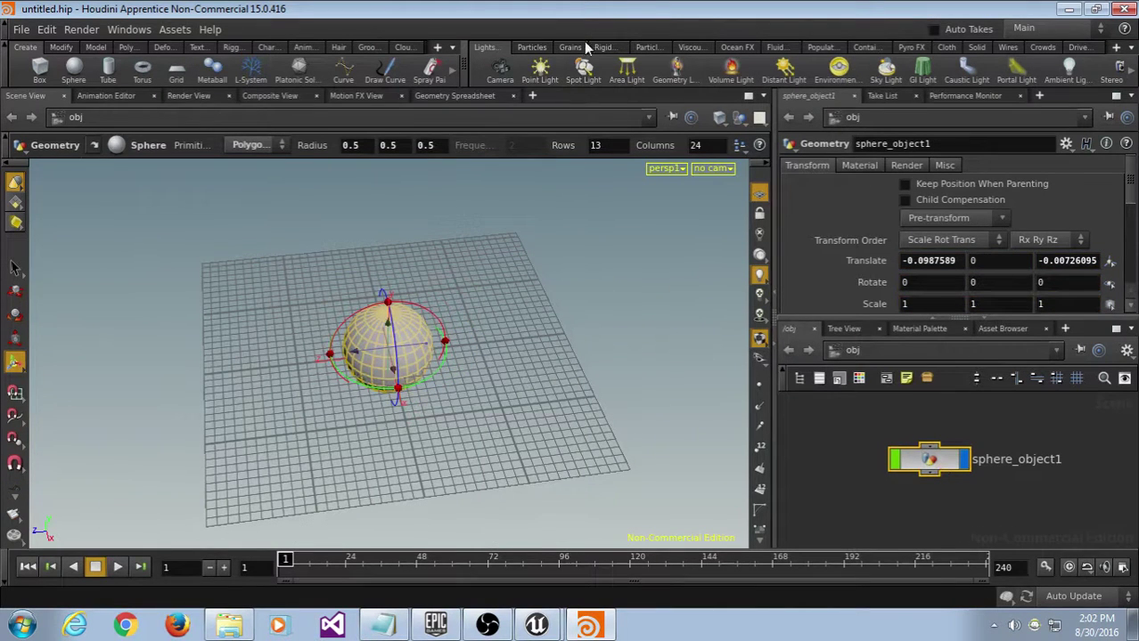
pyautogui.click(910, 48)
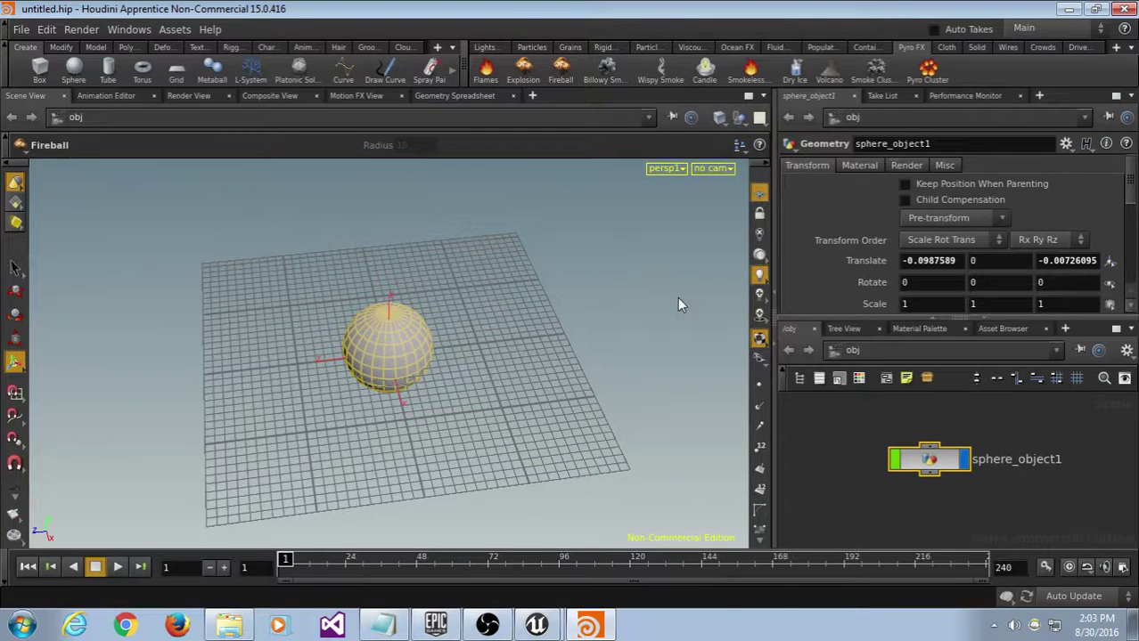
# Step: Play the fireball simulation to frame 44, then scrub back to an early explosion frame
pyautogui.moveTo(499, 347); pyautogui.dragTo(497, 389)
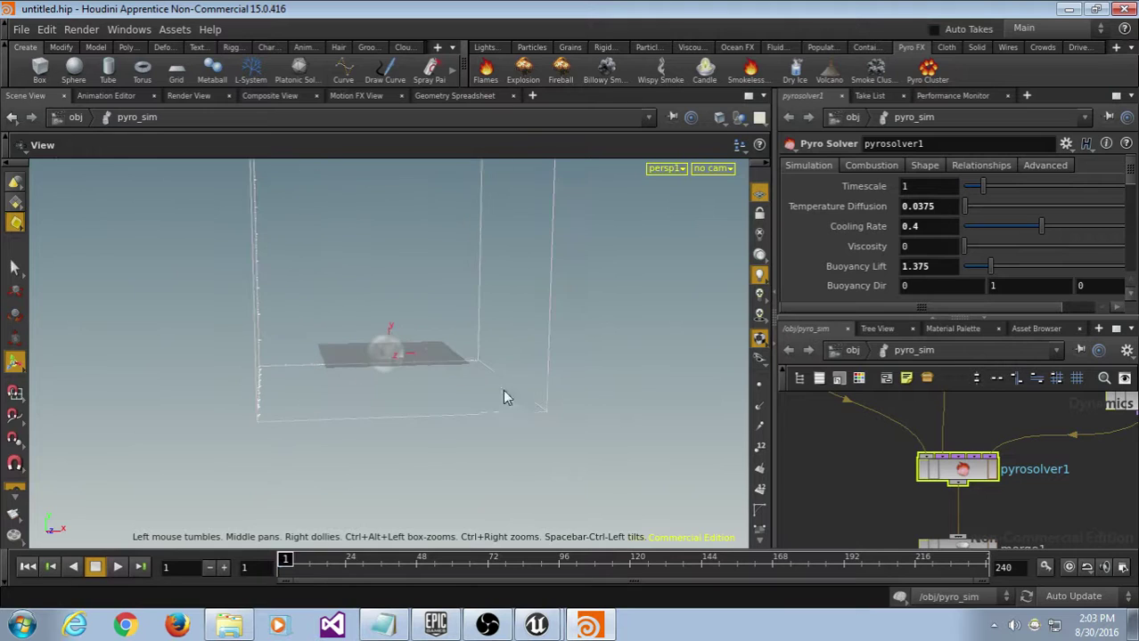
pyautogui.moveTo(480, 282); pyautogui.dragTo(426, 387)
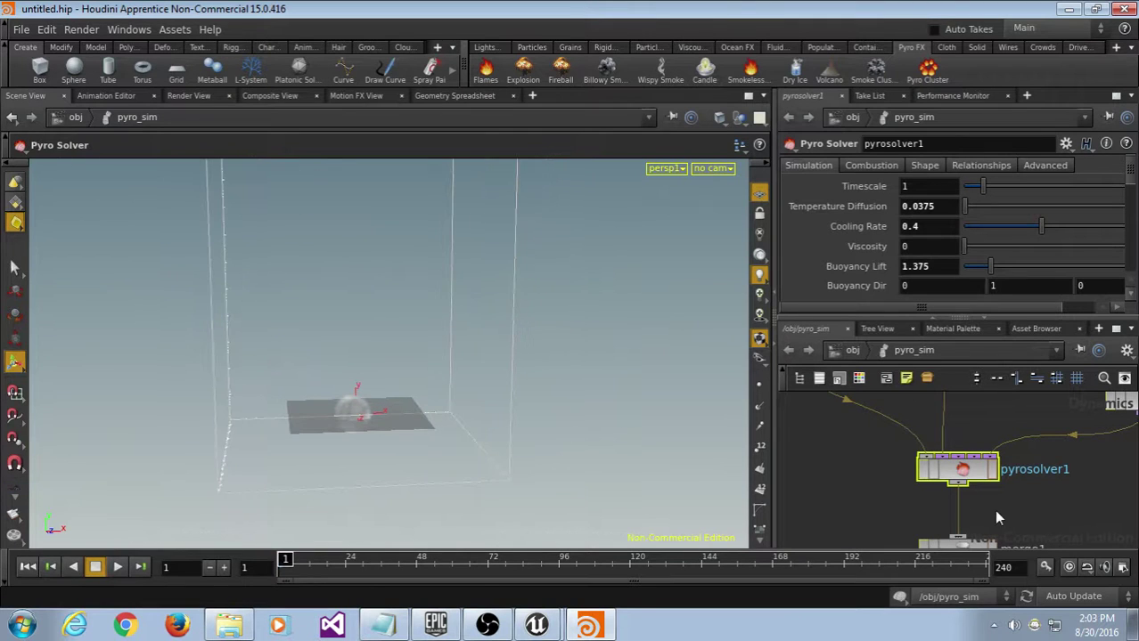
pyautogui.scroll(-3, 996, 518)
pyautogui.moveTo(511, 427); pyautogui.dragTo(560, 392)
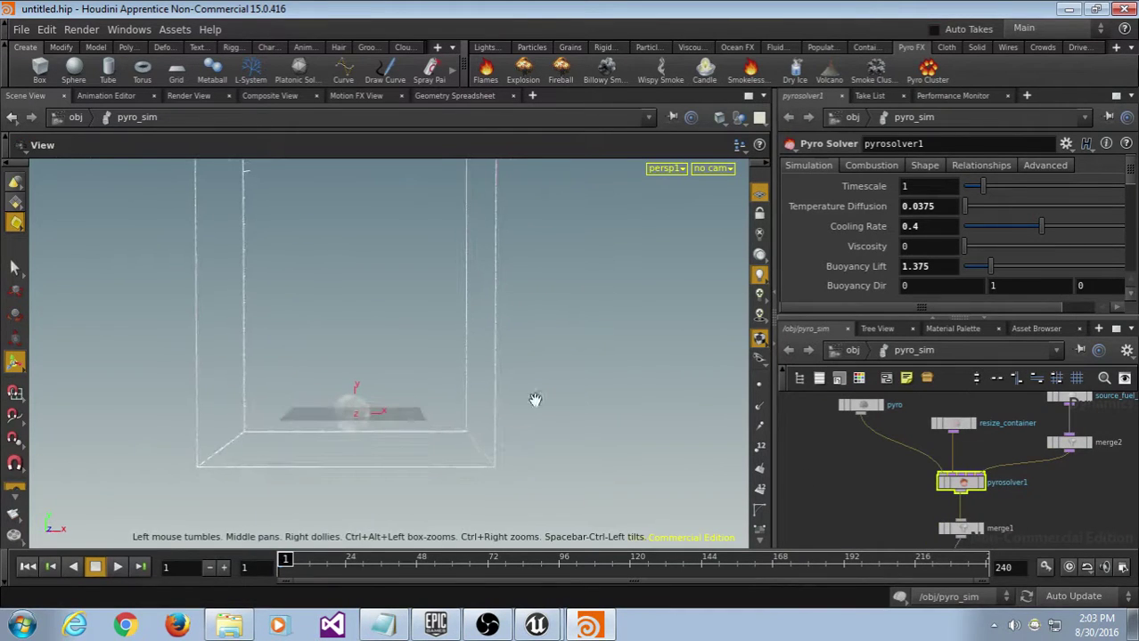
pyautogui.click(119, 567)
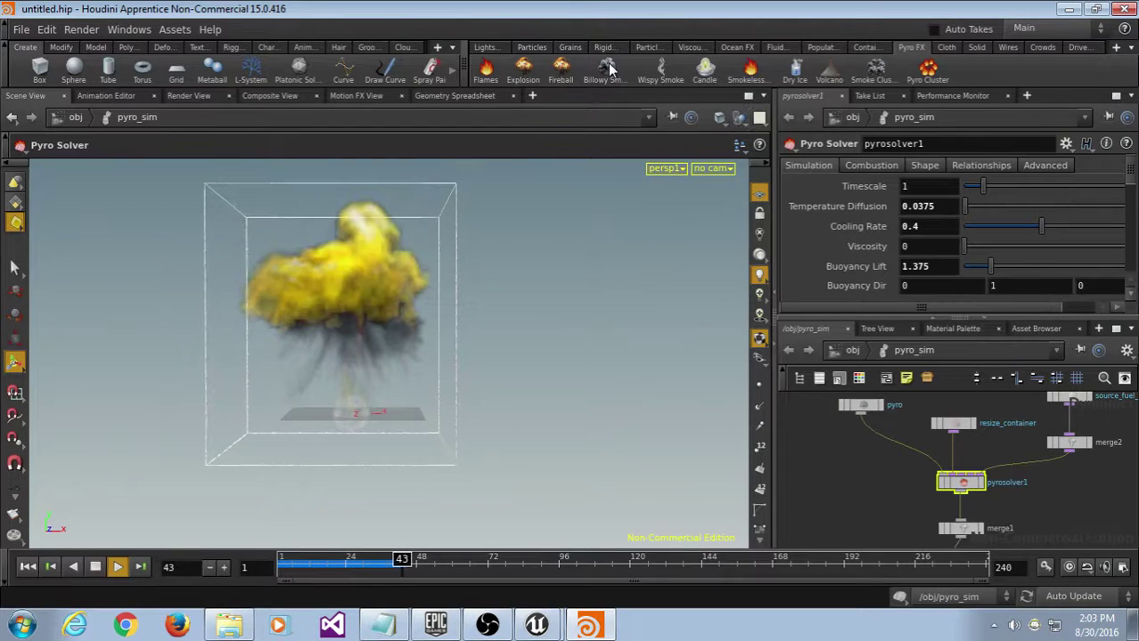
pyautogui.click(371, 560)
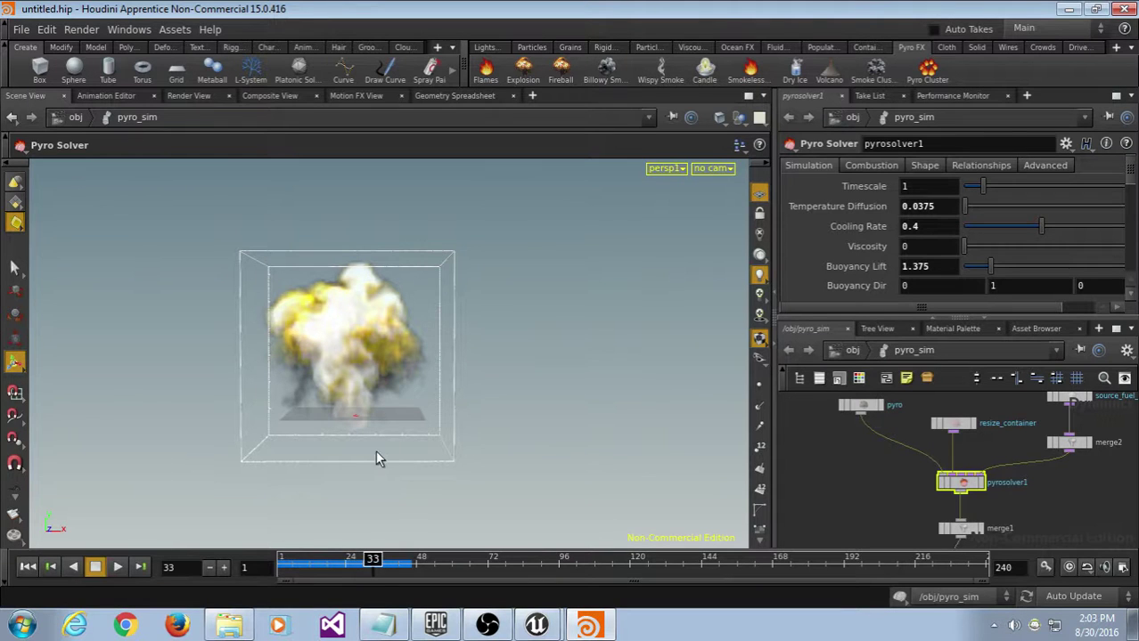
pyautogui.moveTo(355, 559)
pyautogui.mouseDown()
pyautogui.moveTo(293, 560)
pyautogui.moveTo(404, 560)
pyautogui.mouseUp()
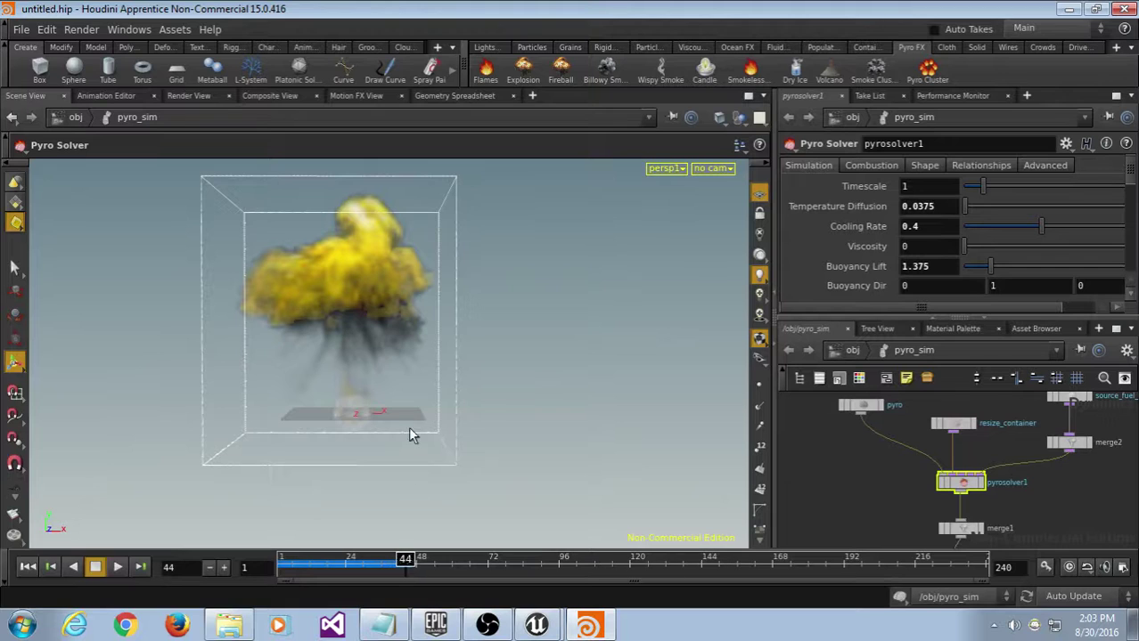
# Step: Recentre the view on the explosion and create camera cam1 from it
pyautogui.moveTo(510, 259); pyautogui.dragTo(587, 285, button='middle')
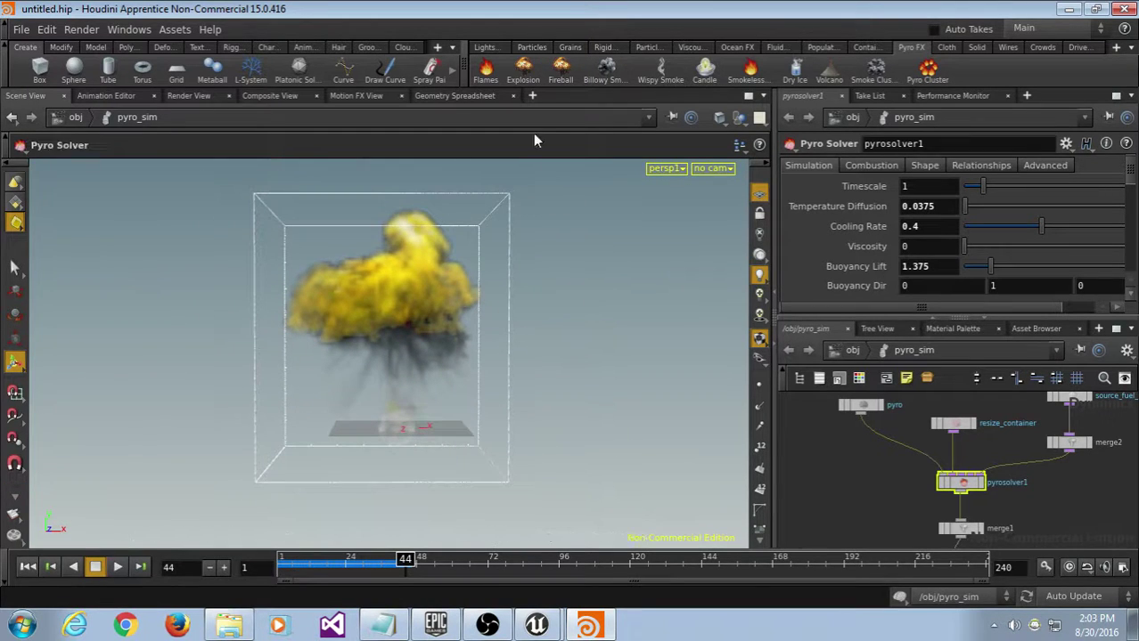
pyautogui.click(484, 47)
pyautogui.keyDown('ctrl'); pyautogui.click(500, 71); pyautogui.keyUp('ctrl')
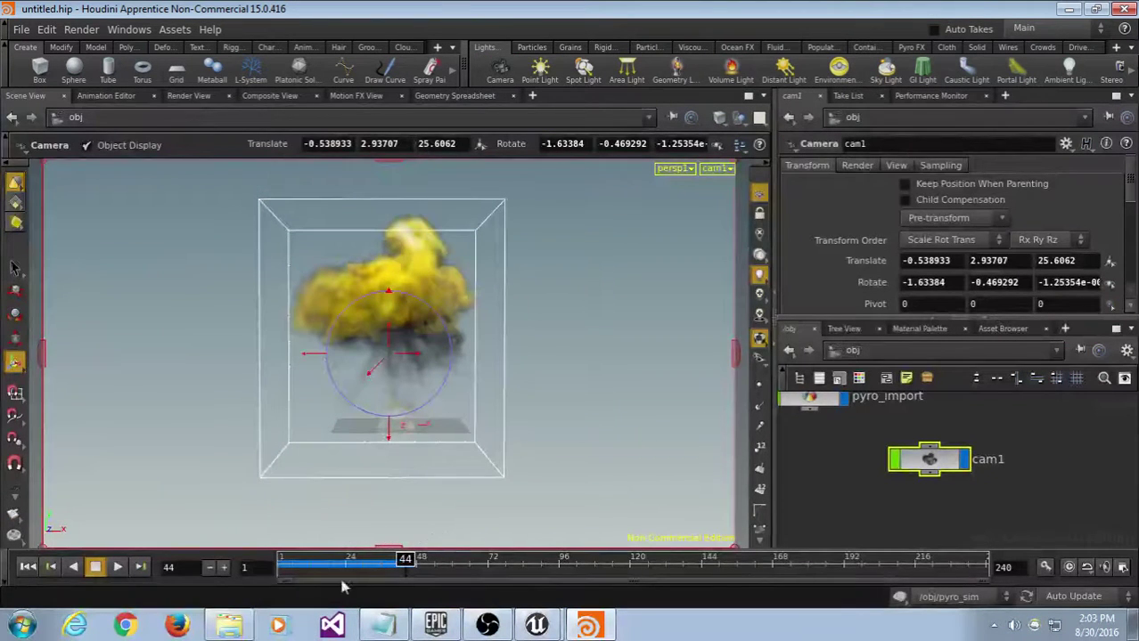
# Step: Add a Mantra render node, mantra1, in the /out network
pyautogui.moveTo(349, 559); pyautogui.dragTo(463, 559)
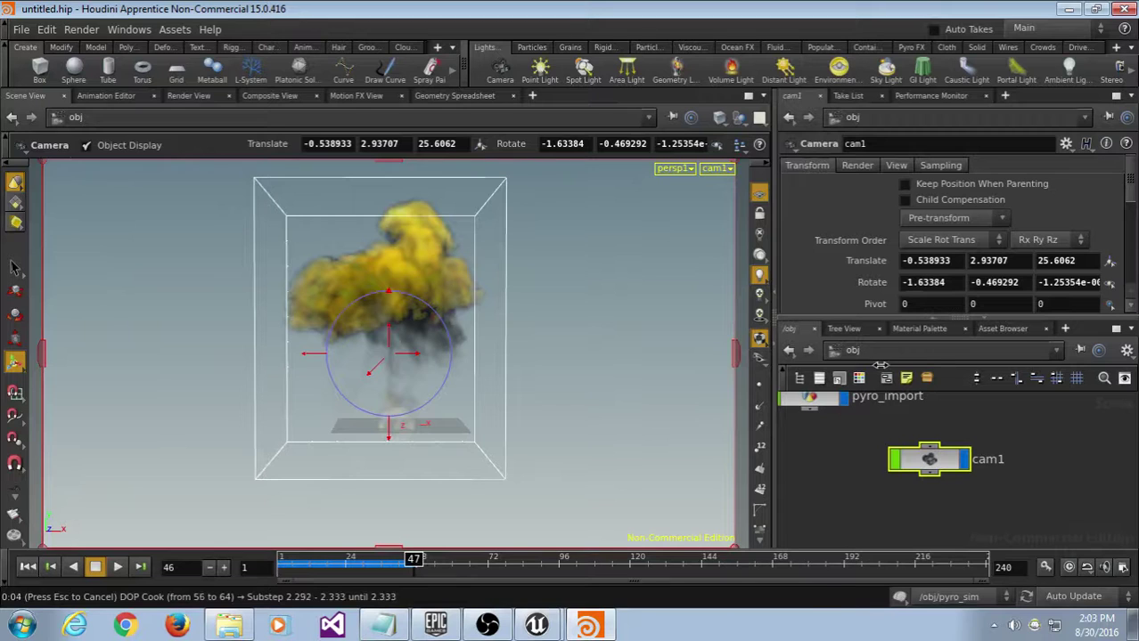
pyautogui.click(852, 385)
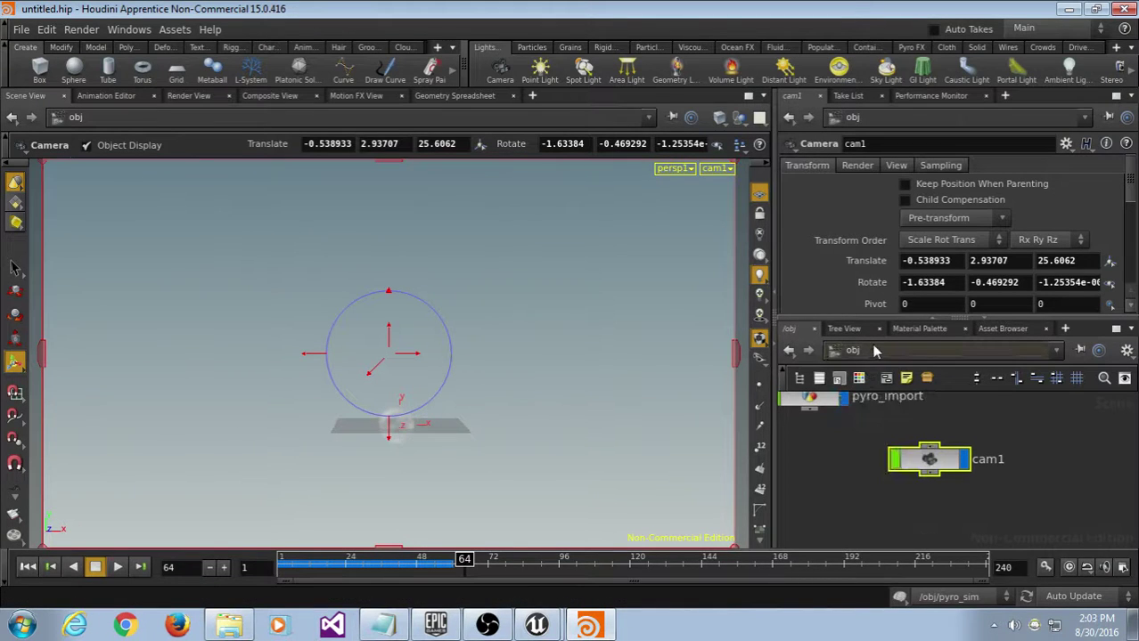
pyautogui.click(890, 349)
pyautogui.click(920, 414)
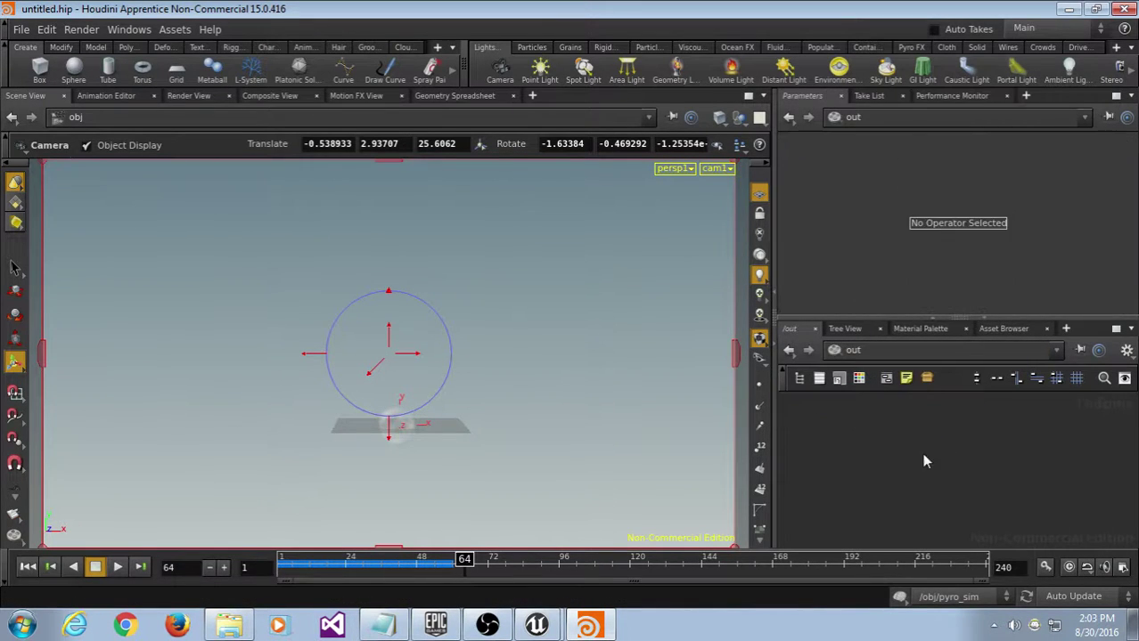
pyautogui.press('Tab')
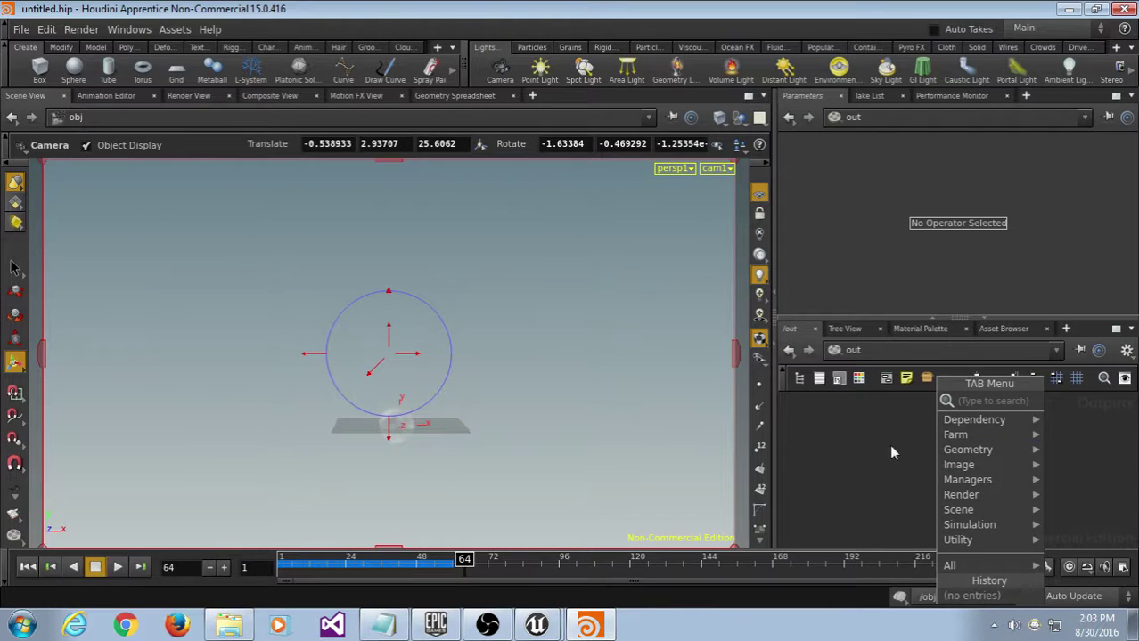
pyautogui.click(847, 482)
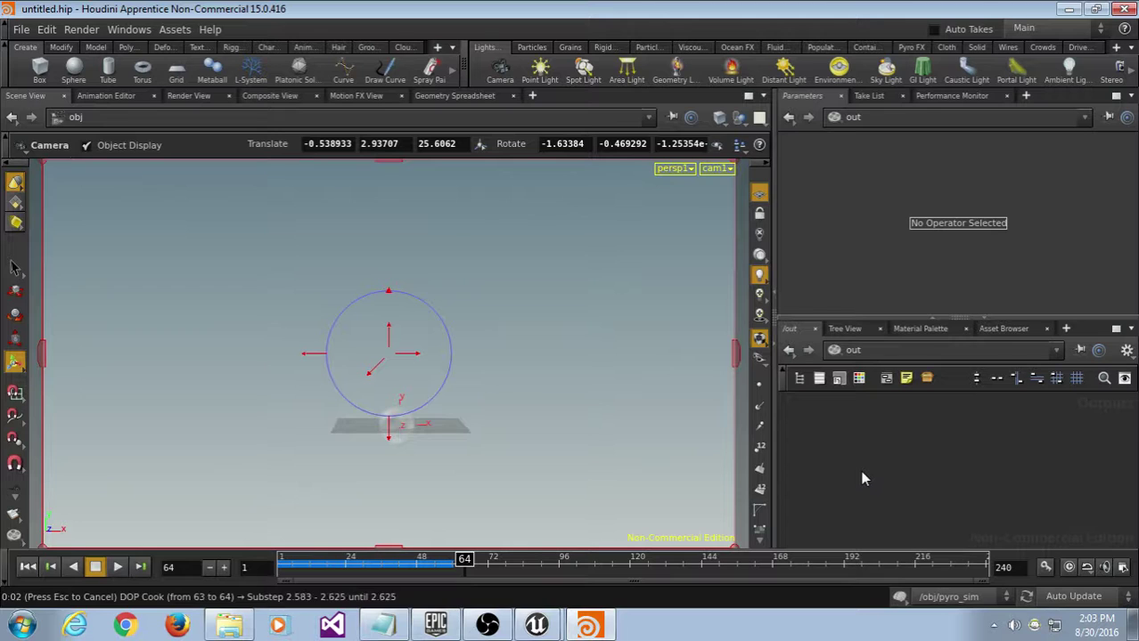
pyautogui.press('Tab')
pyautogui.moveTo(893, 449)
pyautogui.write('mantra')
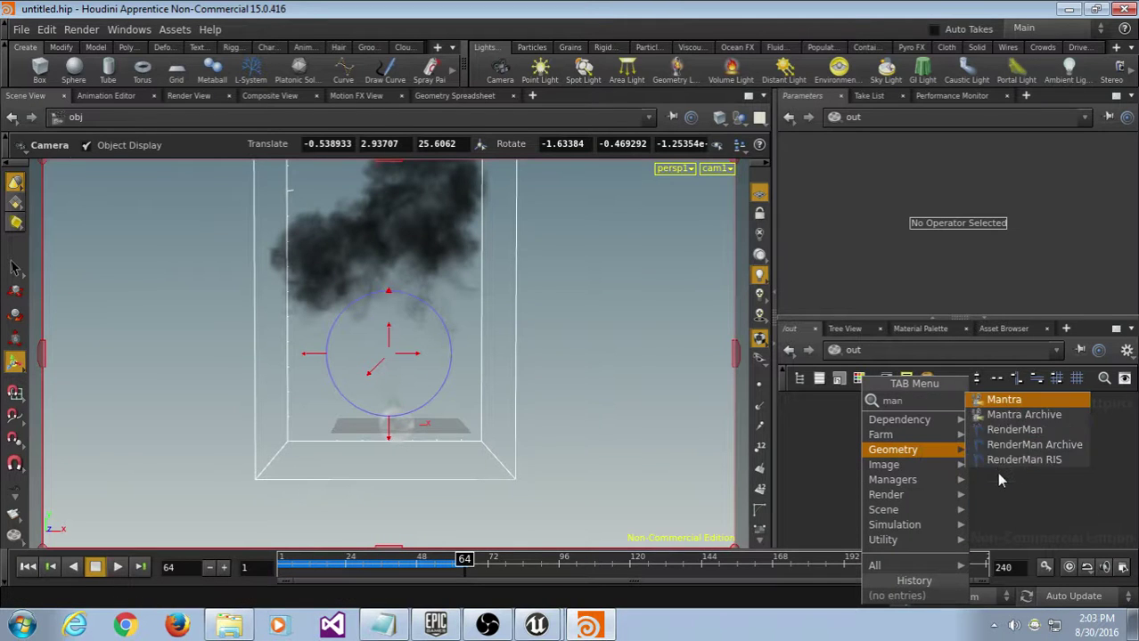
pyautogui.press('Return')
pyautogui.click(903, 451)
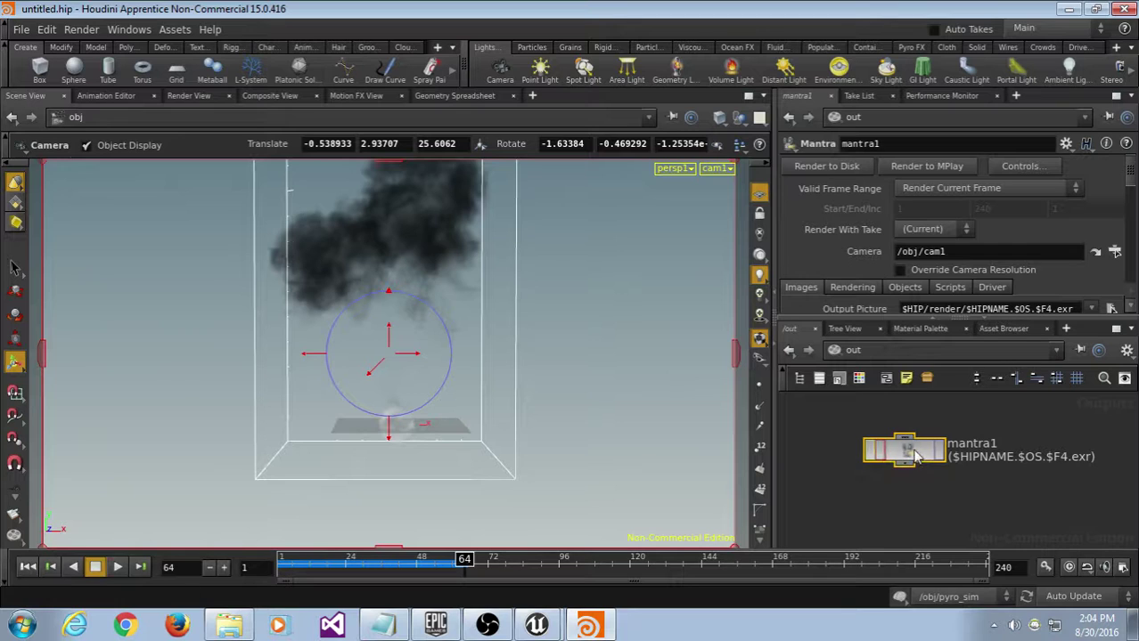
# Step: Set mantra1 to Render Frame Range with an unlinked End frame of 72
pyautogui.click(973, 188)
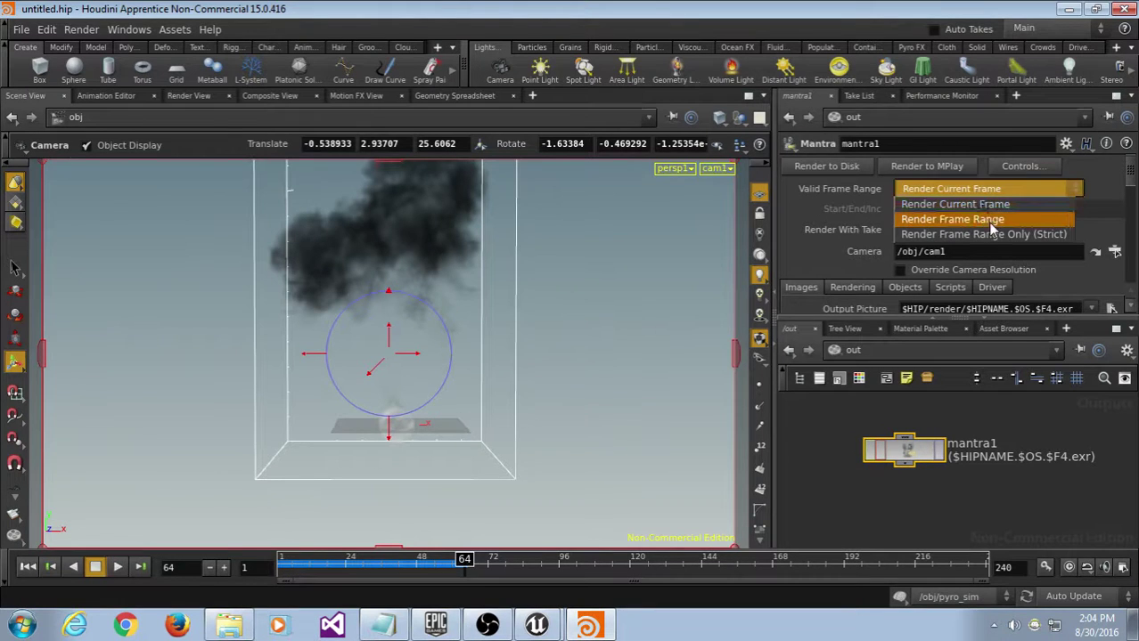
pyautogui.click(992, 221)
pyautogui.press('BackSpace')
pyautogui.press('BackSpace')
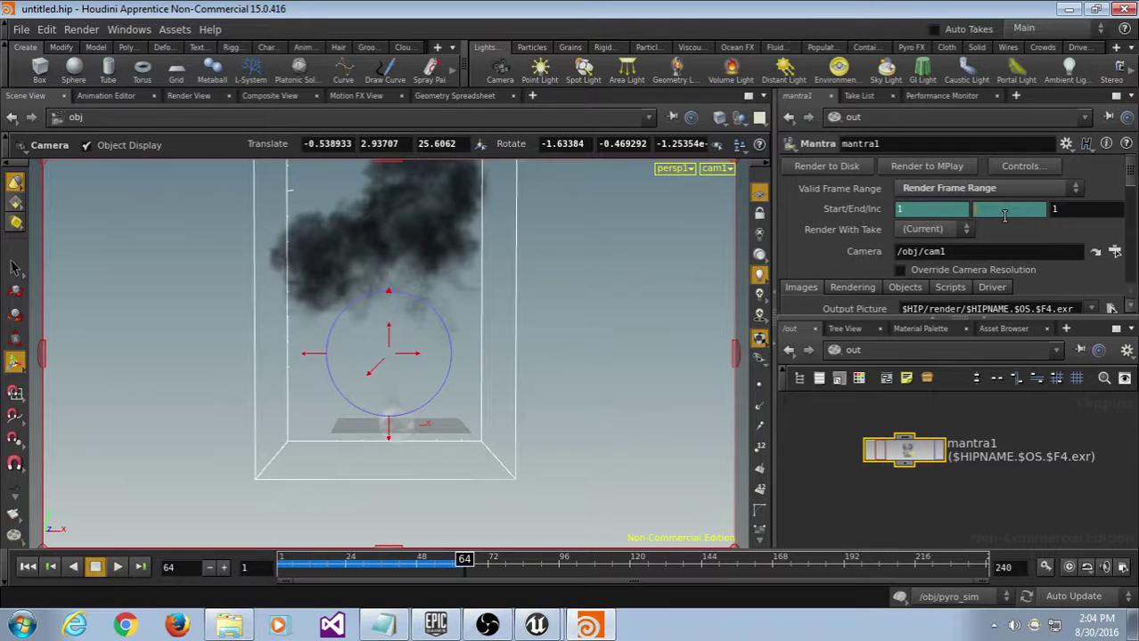
pyautogui.rightClick(1004, 216)
pyautogui.click(953, 375)
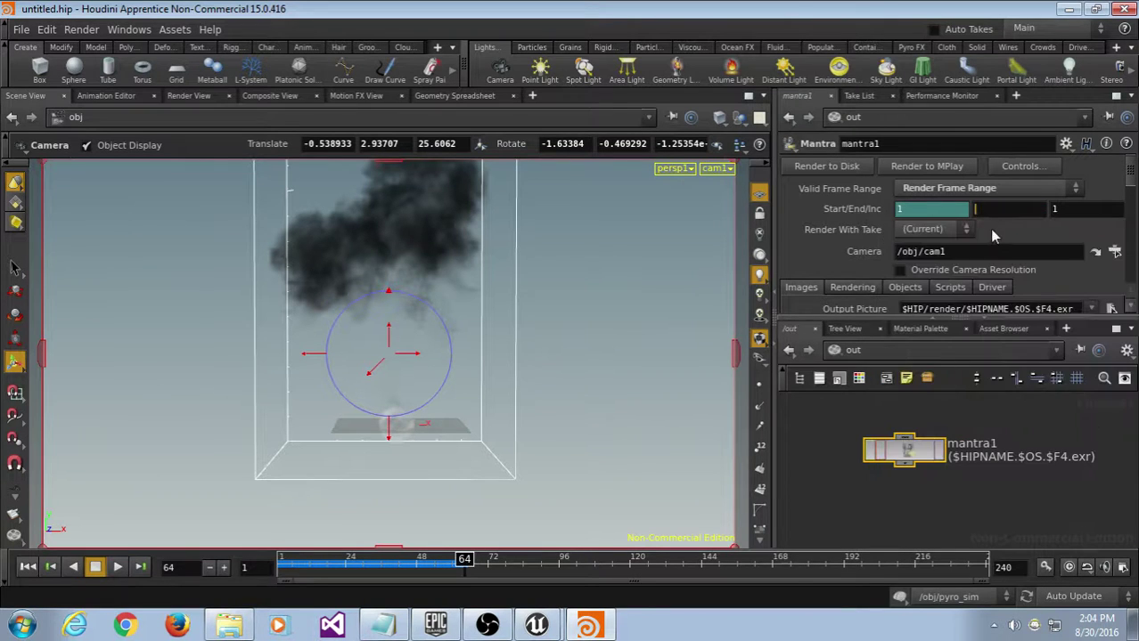
pyautogui.write('72')
# Step: Set the timeline end to 72 and scrub through frames 36, 69 and 1
pyautogui.click(984, 571)
pyautogui.write('72')
pyautogui.press('Return')
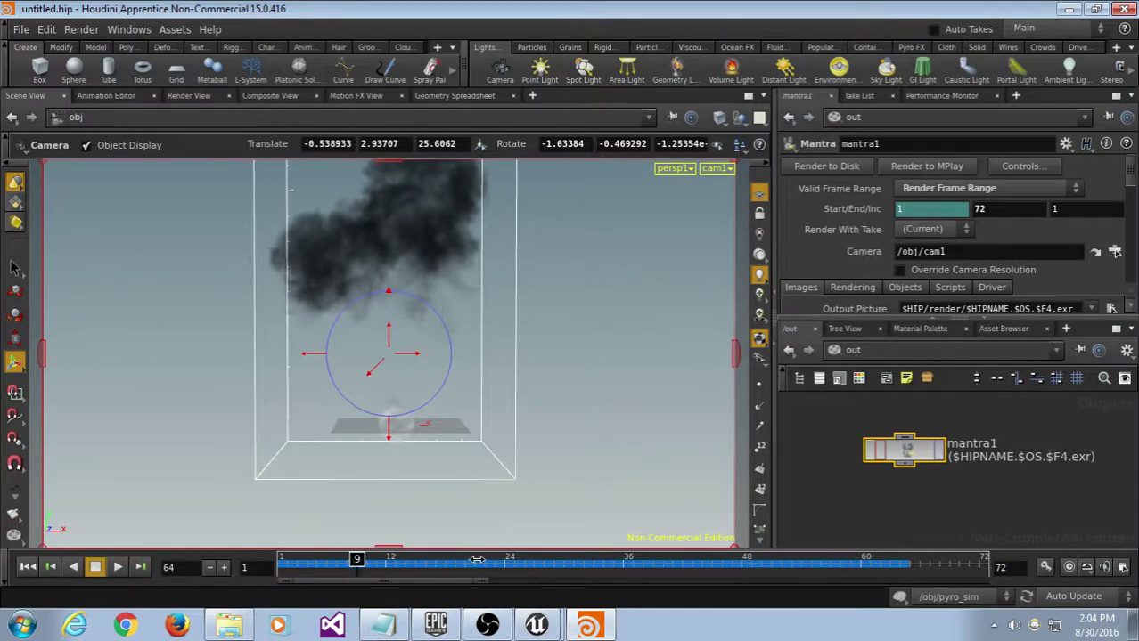
pyautogui.click(624, 559)
pyautogui.moveTo(624, 558); pyautogui.dragTo(950, 561)
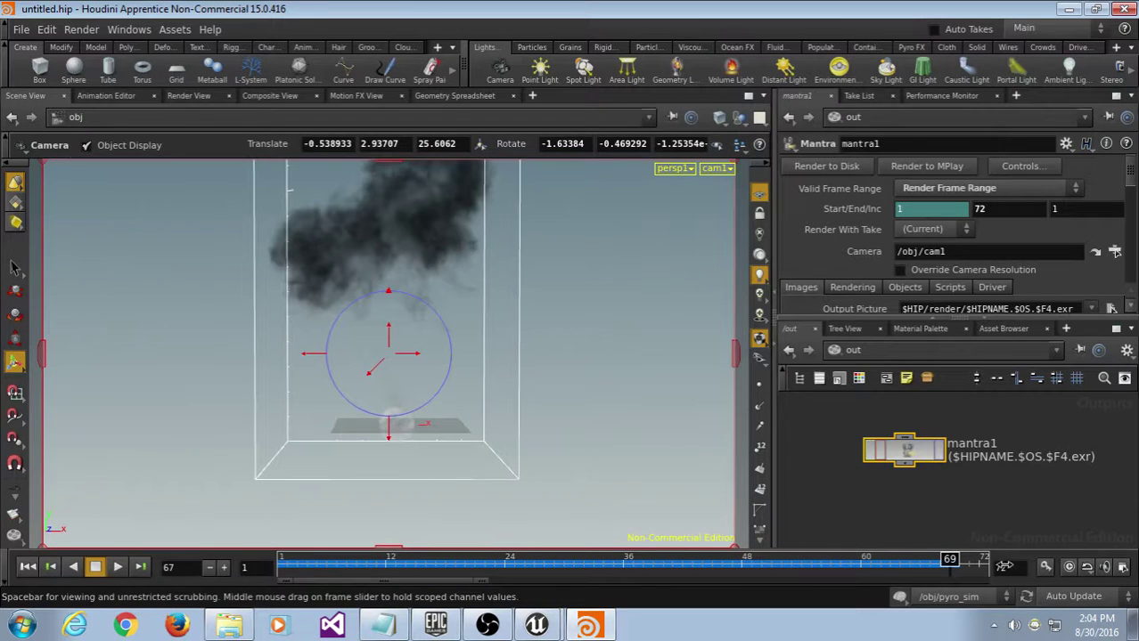
pyautogui.moveTo(831, 563); pyautogui.dragTo(285, 561)
# Step: Render the 72-frame mantra1 sequence to MPlay and pan the rendered image
pyautogui.click(956, 171)
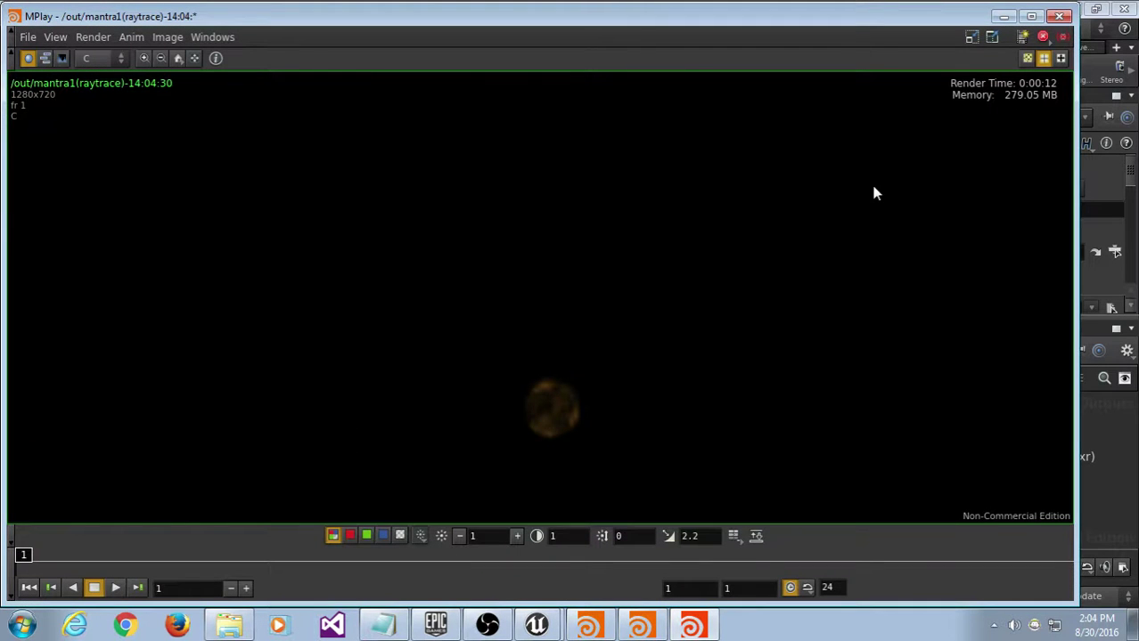
pyautogui.scroll(-2, 919, 164)
pyautogui.moveTo(841, 186); pyautogui.dragTo(651, 342, button='middle')
# Step: Recenter the preview, minimize MPlay and interrupt the render at frame 6 of 72
pyautogui.scroll(-1, 623, 365)
pyautogui.scroll(-1, 611, 383)
pyautogui.moveTo(610, 383); pyautogui.dragTo(609, 274, button='middle')
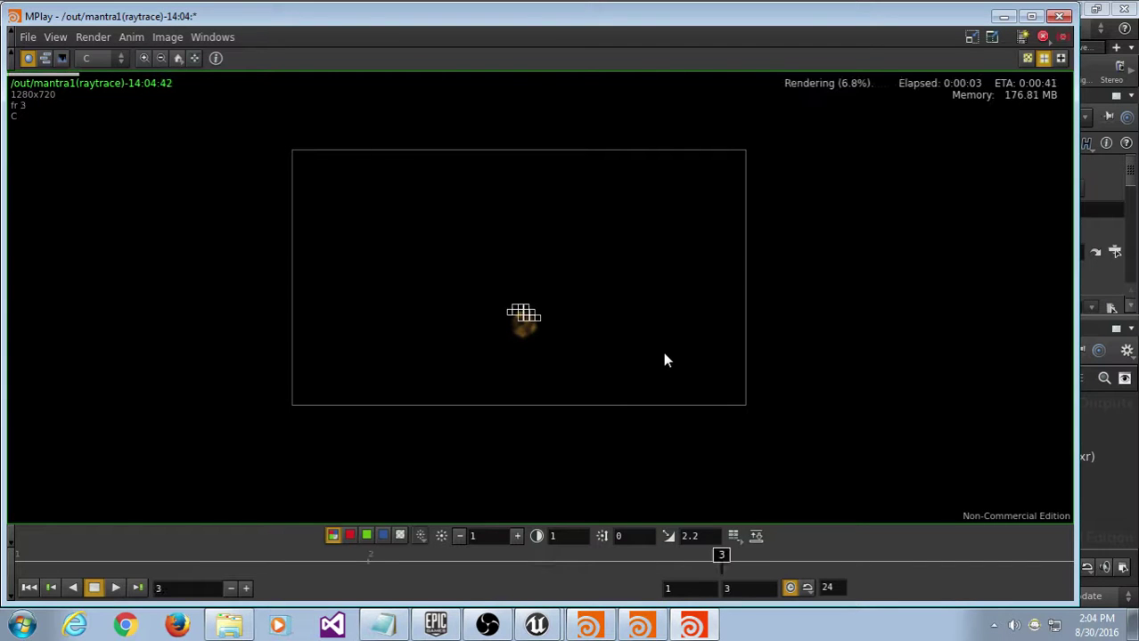
pyautogui.click(1002, 17)
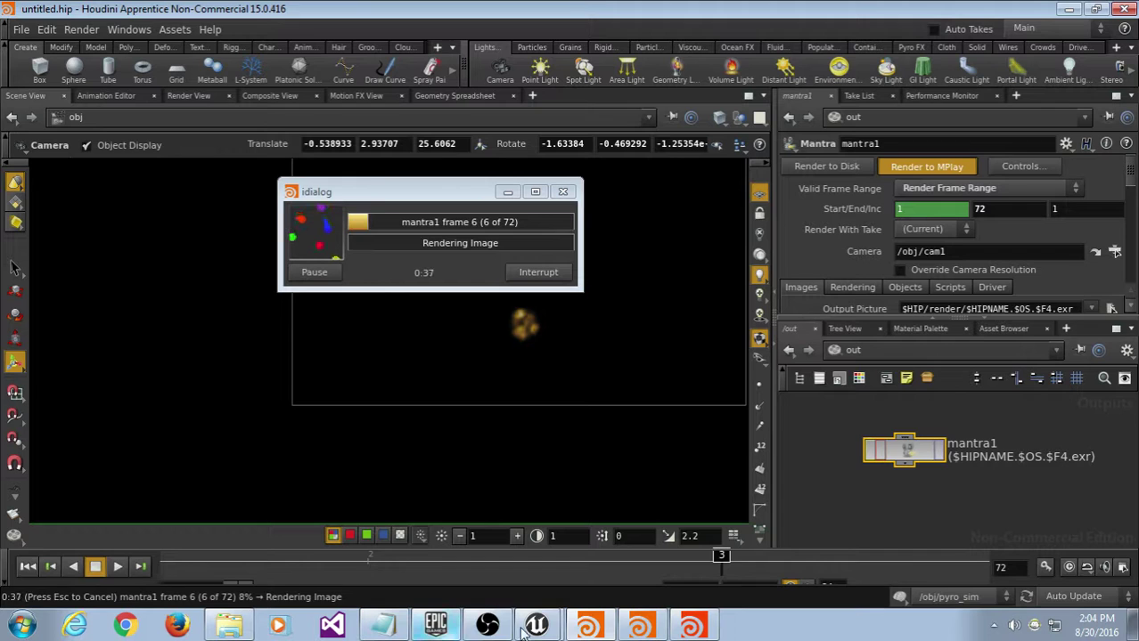
pyautogui.click(540, 275)
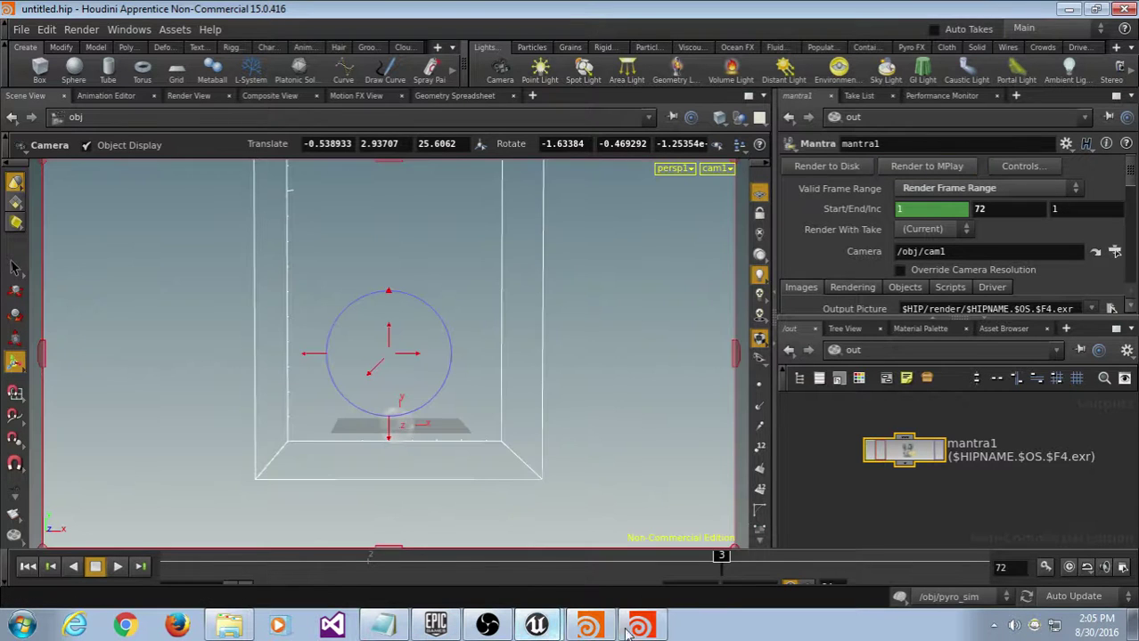
# Step: Maximize the Unreal project editor and look over P_Fire and its M_smoke_subUV material
pyautogui.click(535, 624)
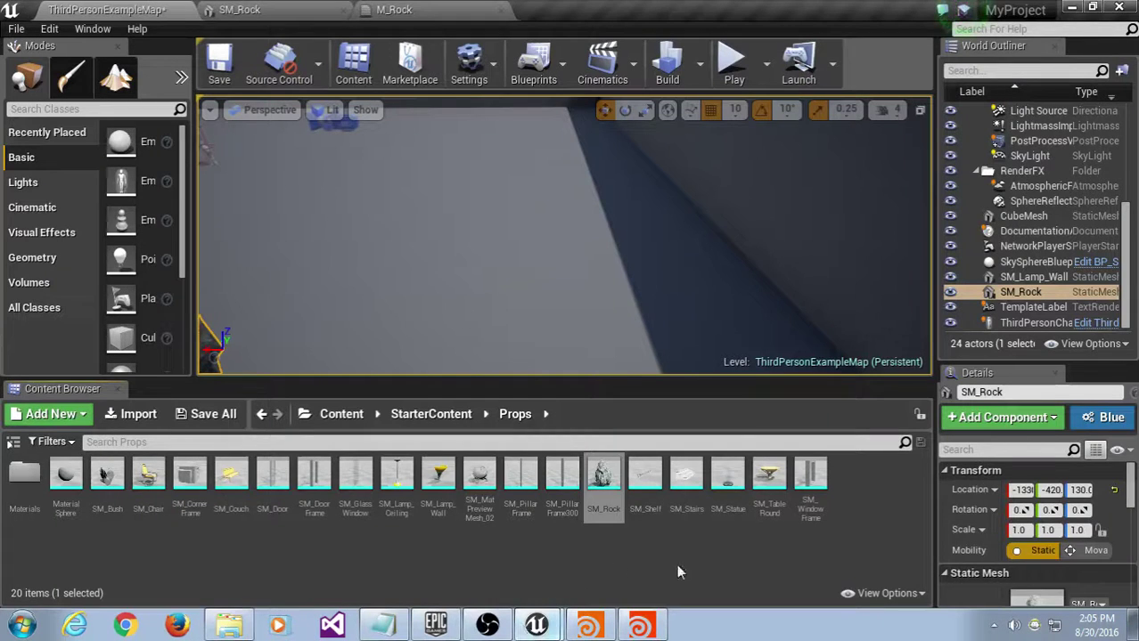
pyautogui.click(520, 582)
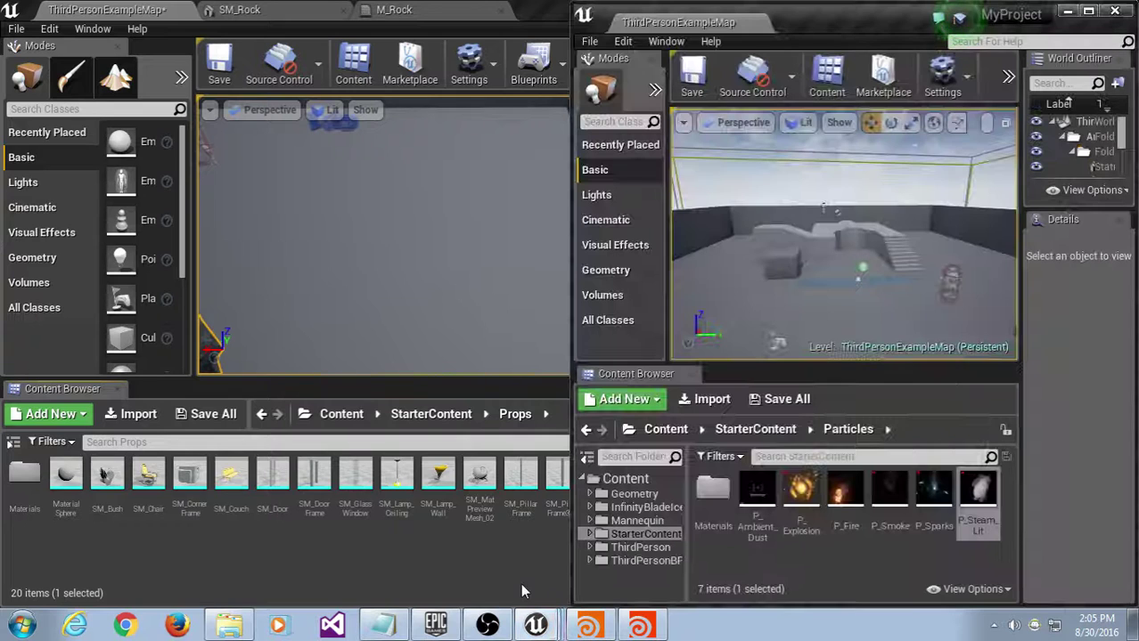
pyautogui.click(1087, 12)
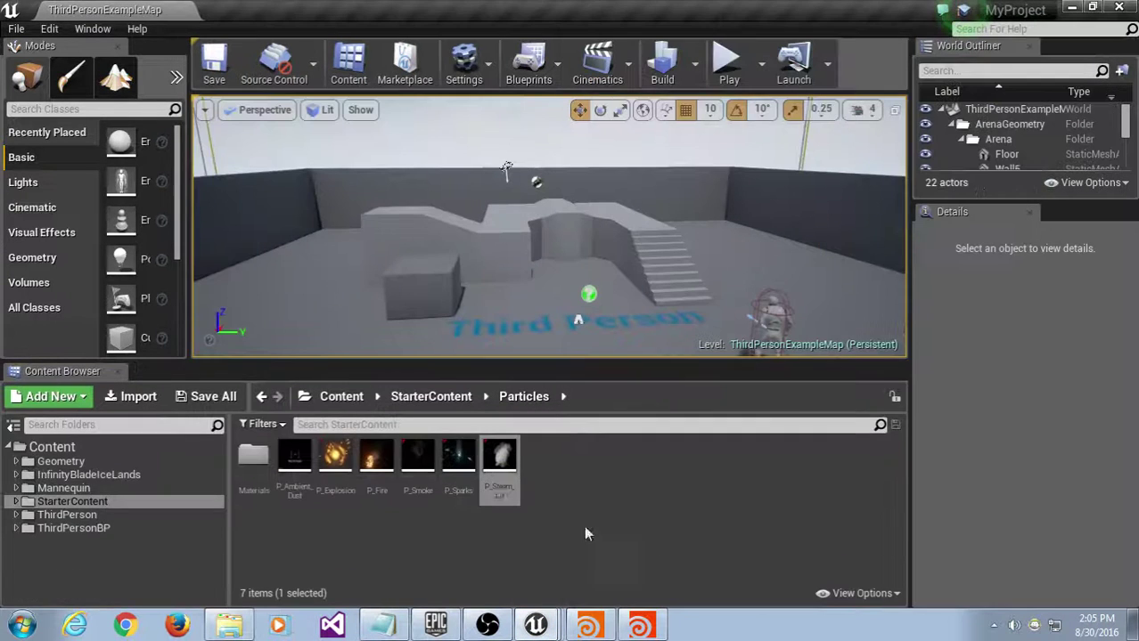
pyautogui.click(386, 460)
pyautogui.doubleClick(385, 460)
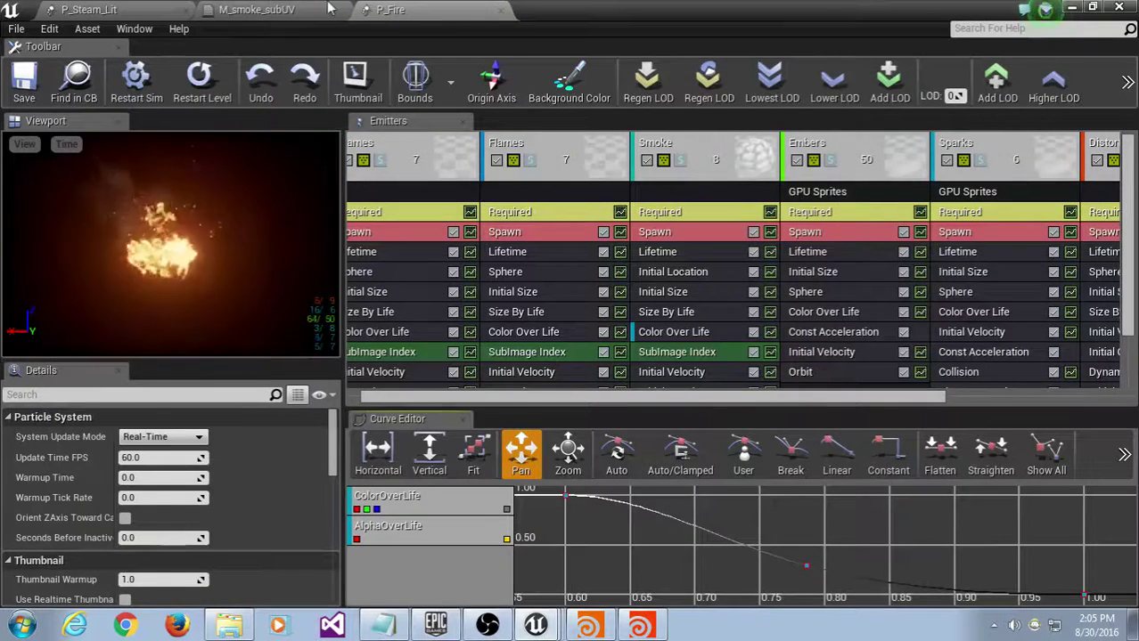
pyautogui.click(285, 8)
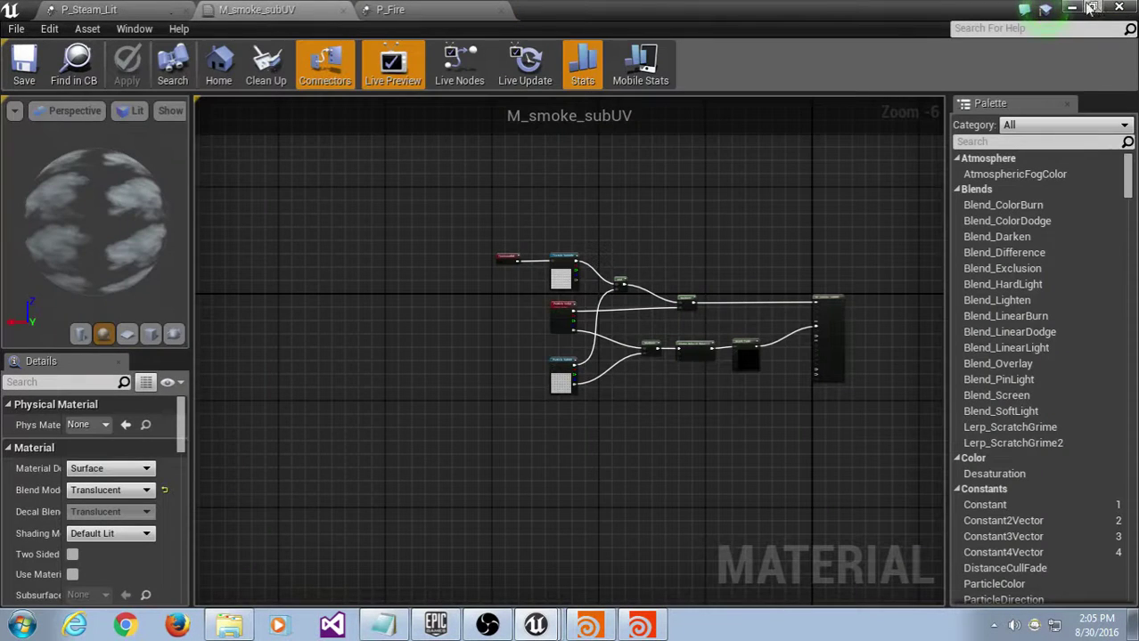
pyautogui.click(1119, 7)
# Step: Open P_Explosion, its FireBall M_explosion_subUV material and the 2048x2048 T_Explosion_SubUV texture
pyautogui.click(319, 460)
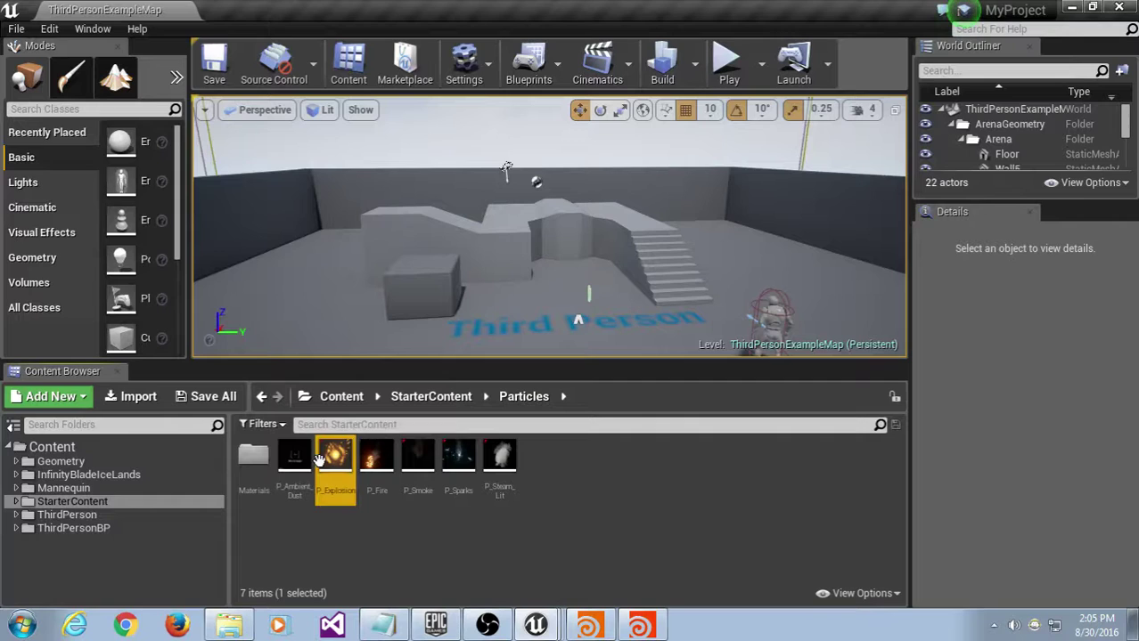
pyautogui.doubleClick(323, 460)
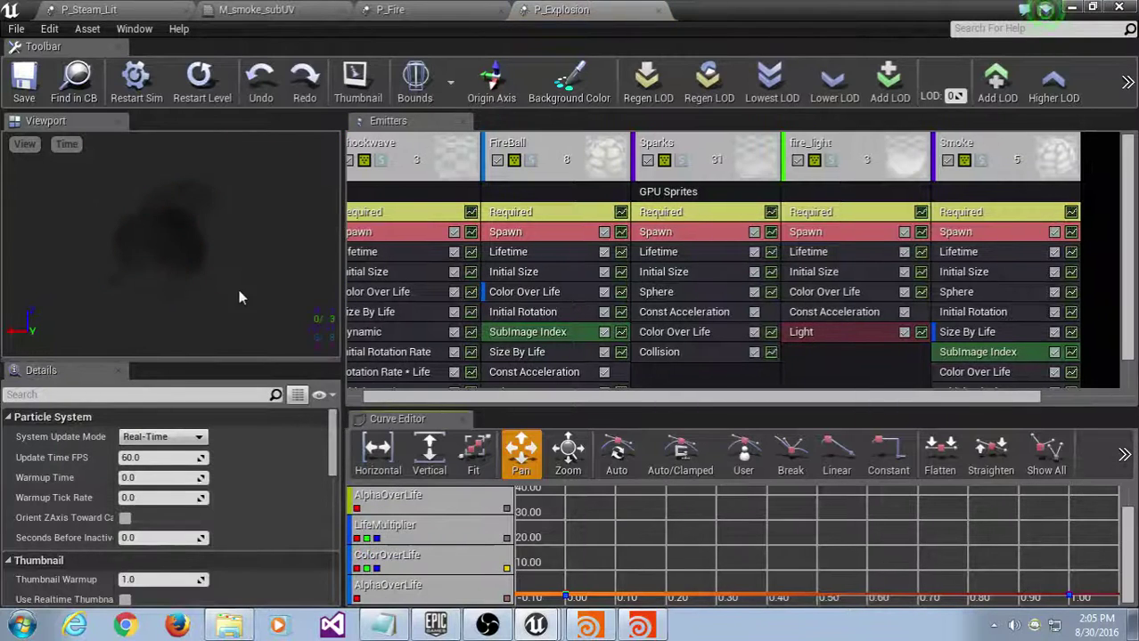
pyautogui.click(570, 211)
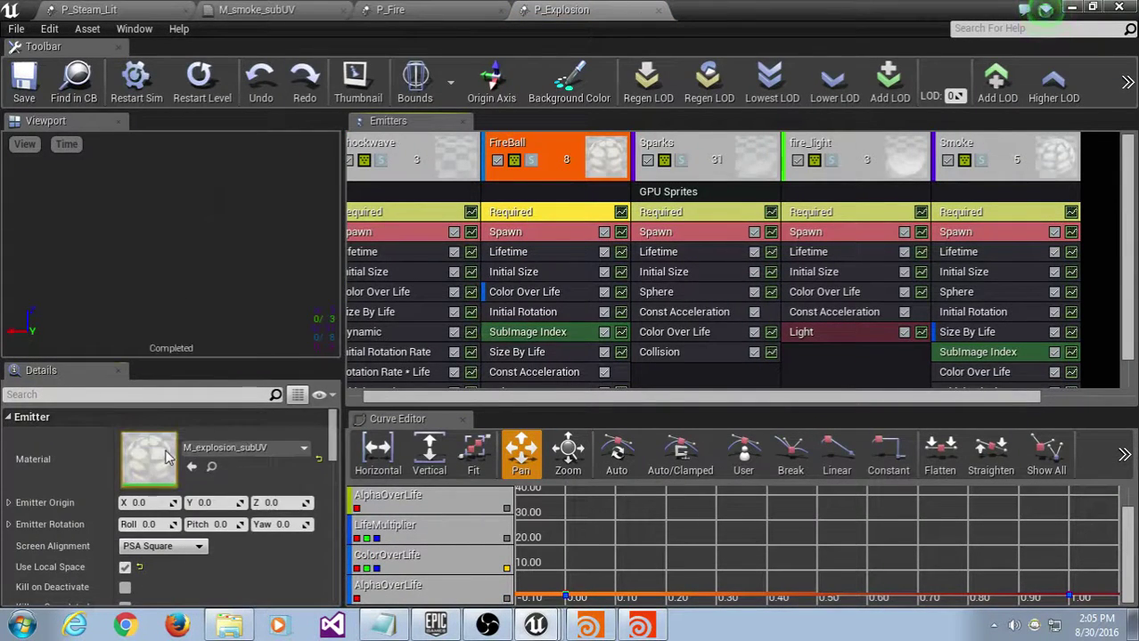
pyautogui.doubleClick(150, 457)
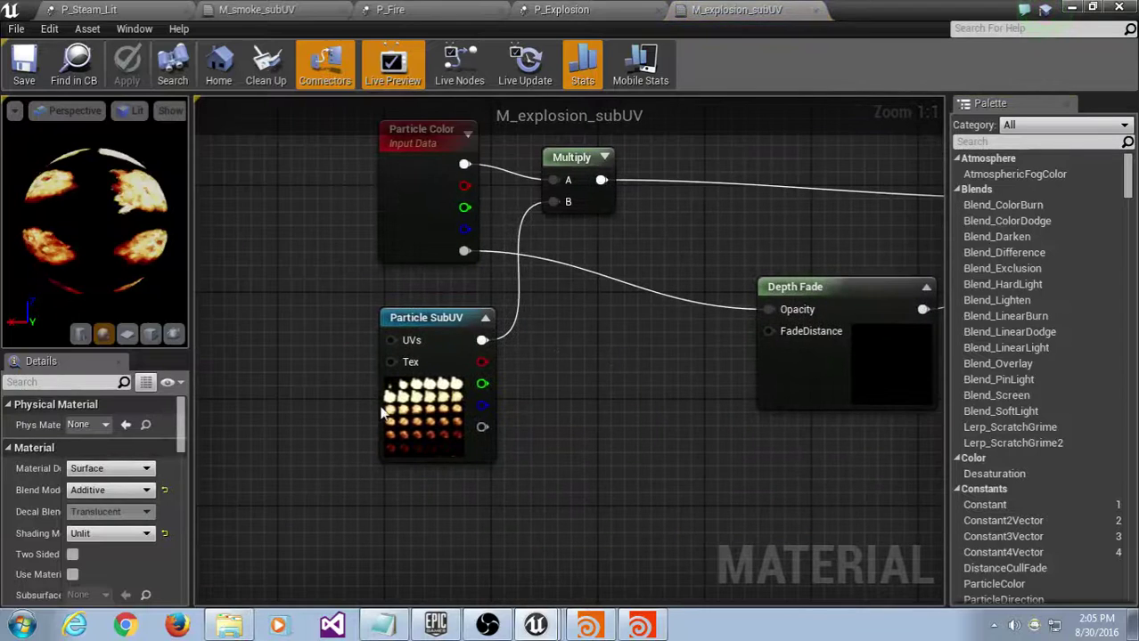
pyautogui.click(383, 414)
pyautogui.doubleClick(98, 583)
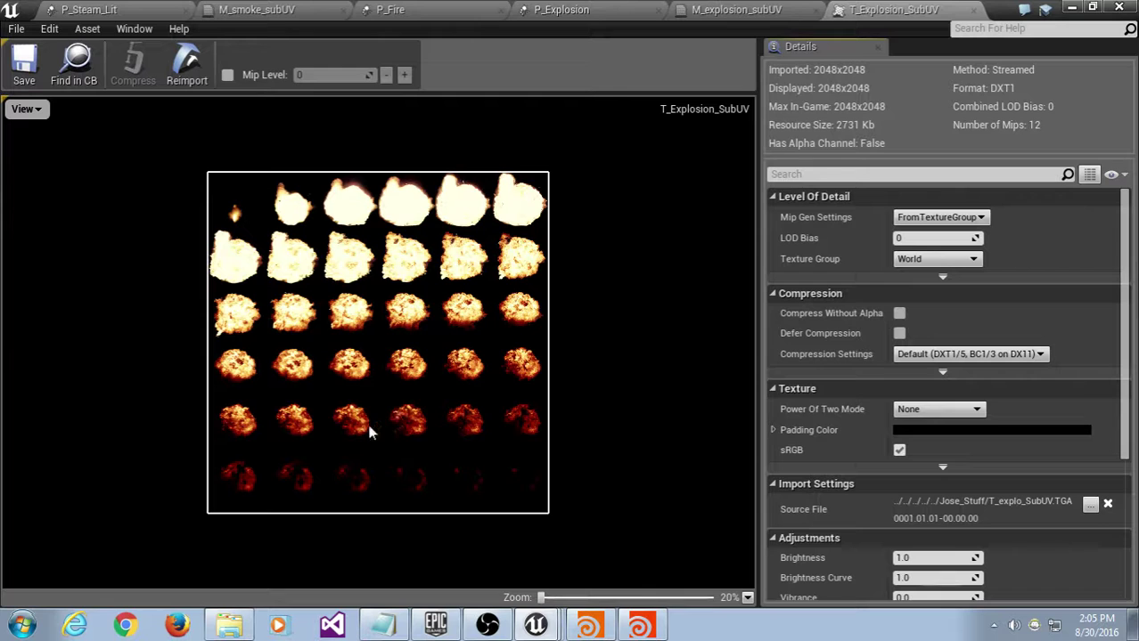
pyautogui.click(1072, 7)
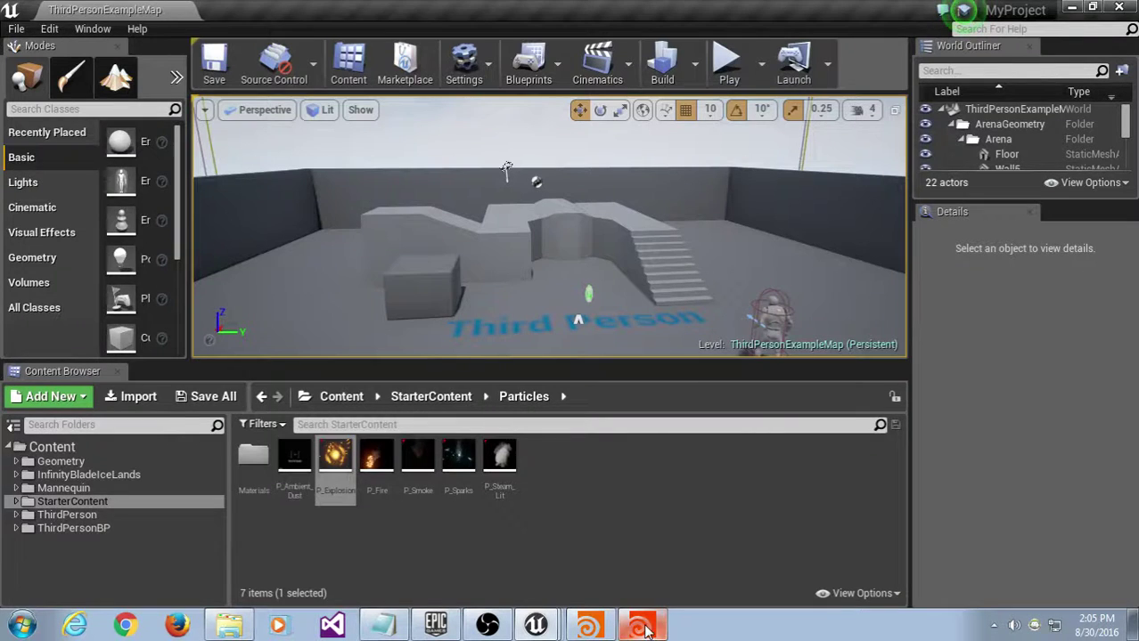
# Step: Scrub Houdini's timeline to preview the smoke simulation frames, then return to Unreal
pyautogui.click(645, 628)
pyautogui.click(611, 630)
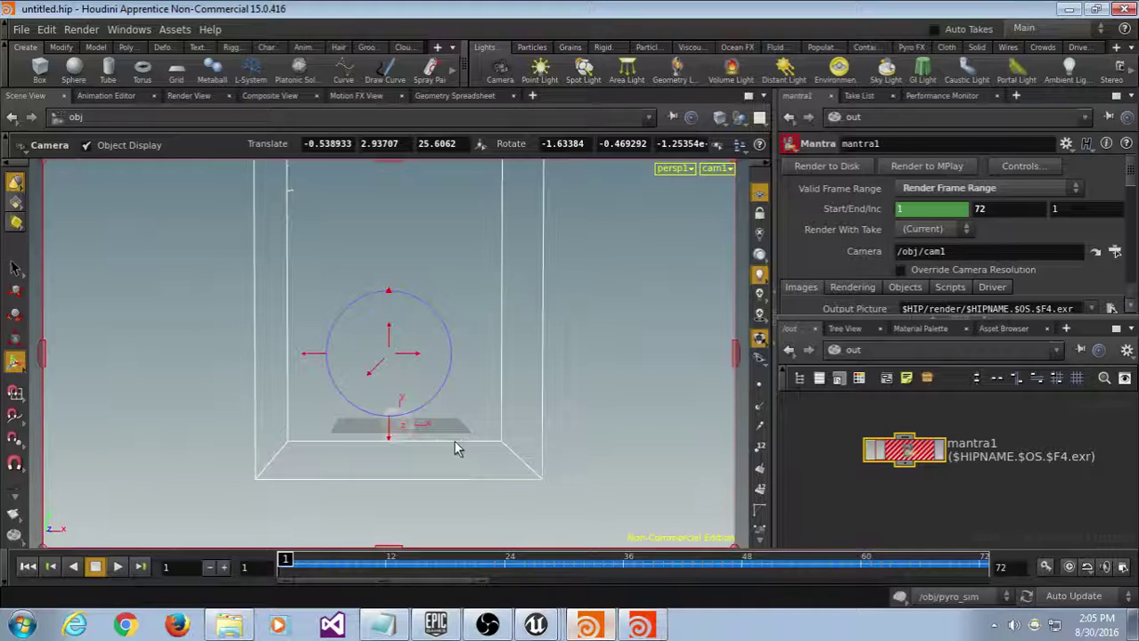
pyautogui.moveTo(390, 561); pyautogui.dragTo(257, 550)
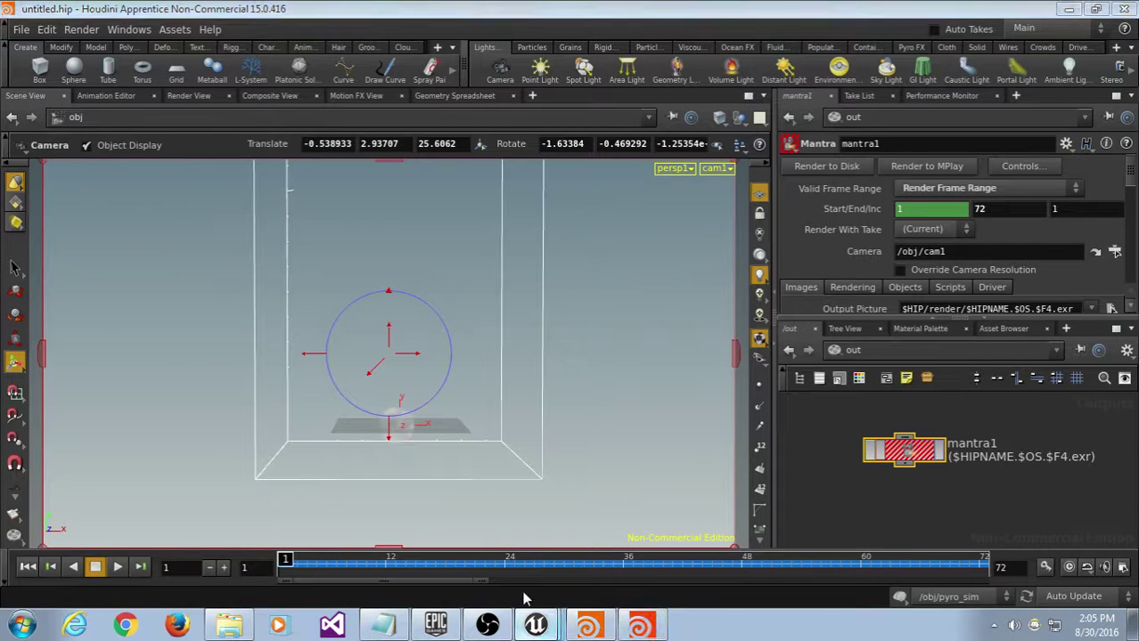
pyautogui.hotkey('alt', 'Tab')
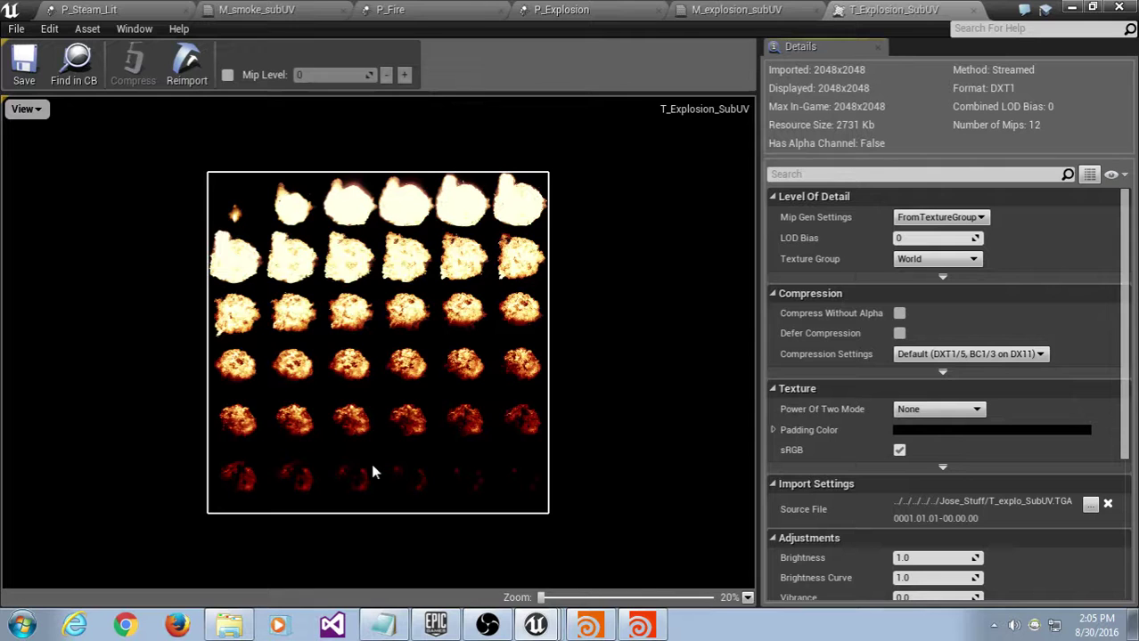
# Step: Frame the M_explosion_subUV graph and inspect its Depth Fade, Particle Color and Particle SubUV nodes
pyautogui.click(793, 8)
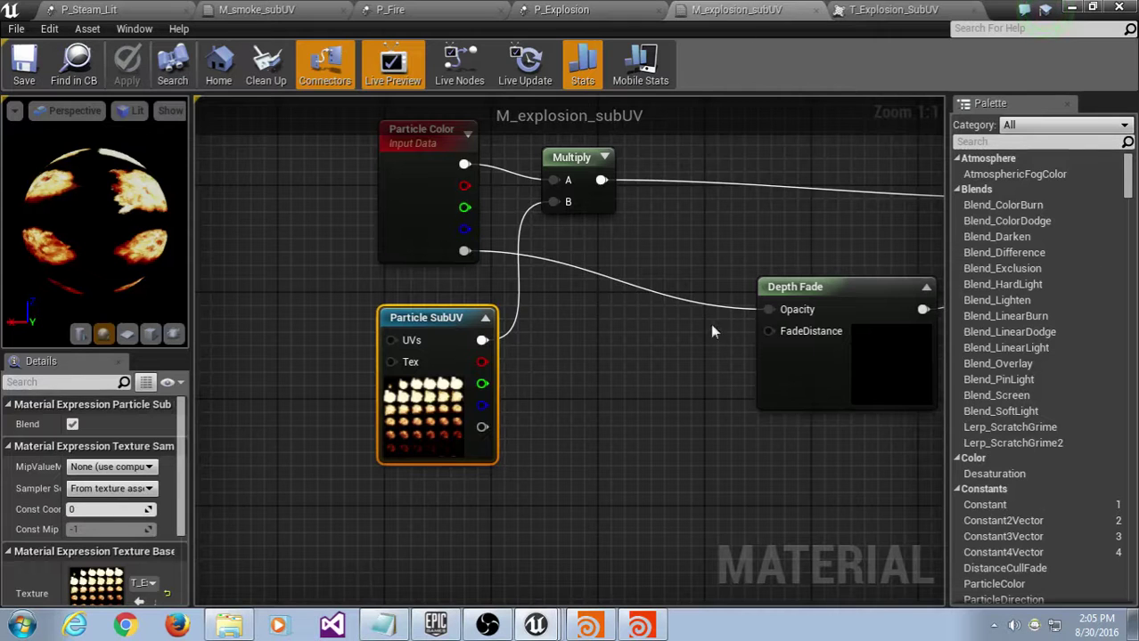
pyautogui.scroll(-5, 766, 517)
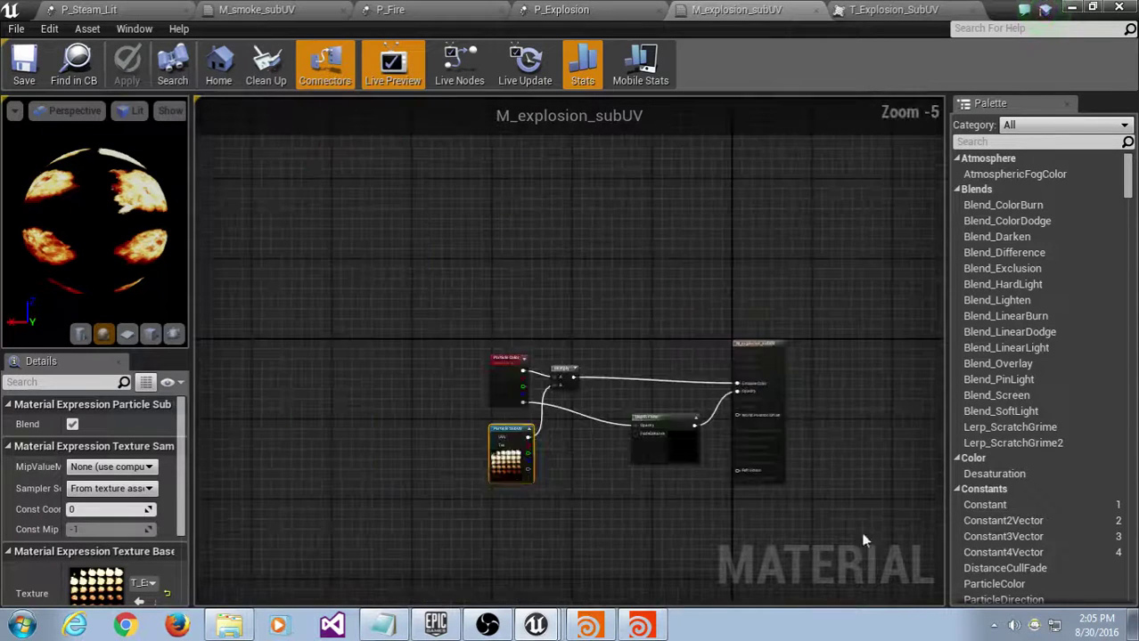
pyautogui.moveTo(861, 543); pyautogui.dragTo(694, 487, button='right')
pyautogui.scroll(3, 537, 342)
pyautogui.moveTo(538, 342); pyautogui.dragTo(584, 337, button='right')
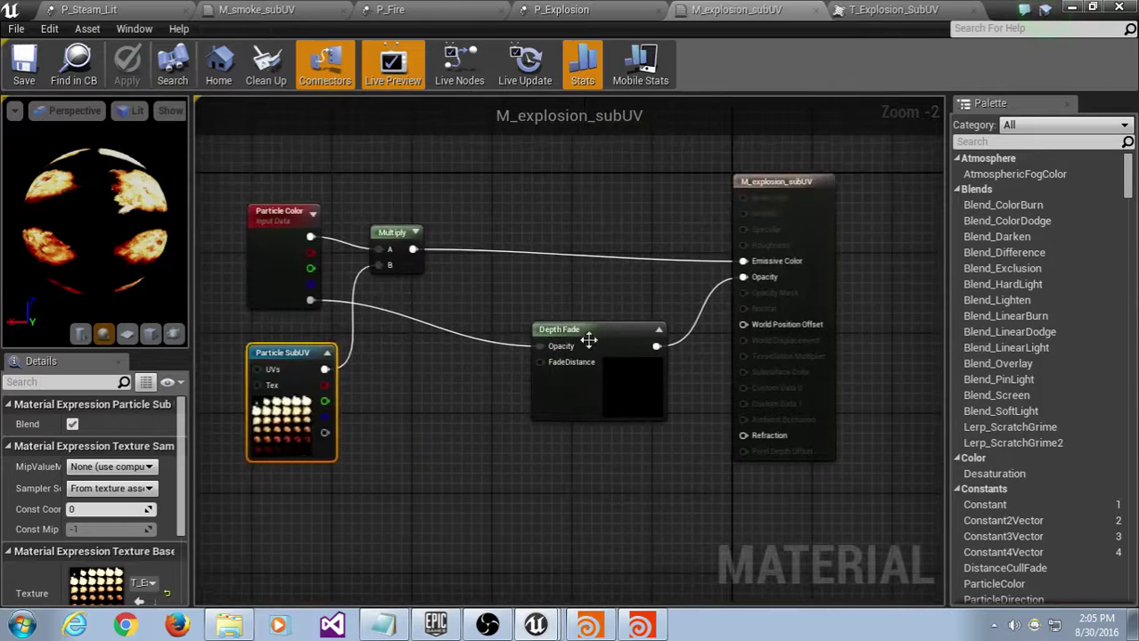
pyautogui.click(571, 305)
pyautogui.click(267, 242)
pyautogui.click(292, 437)
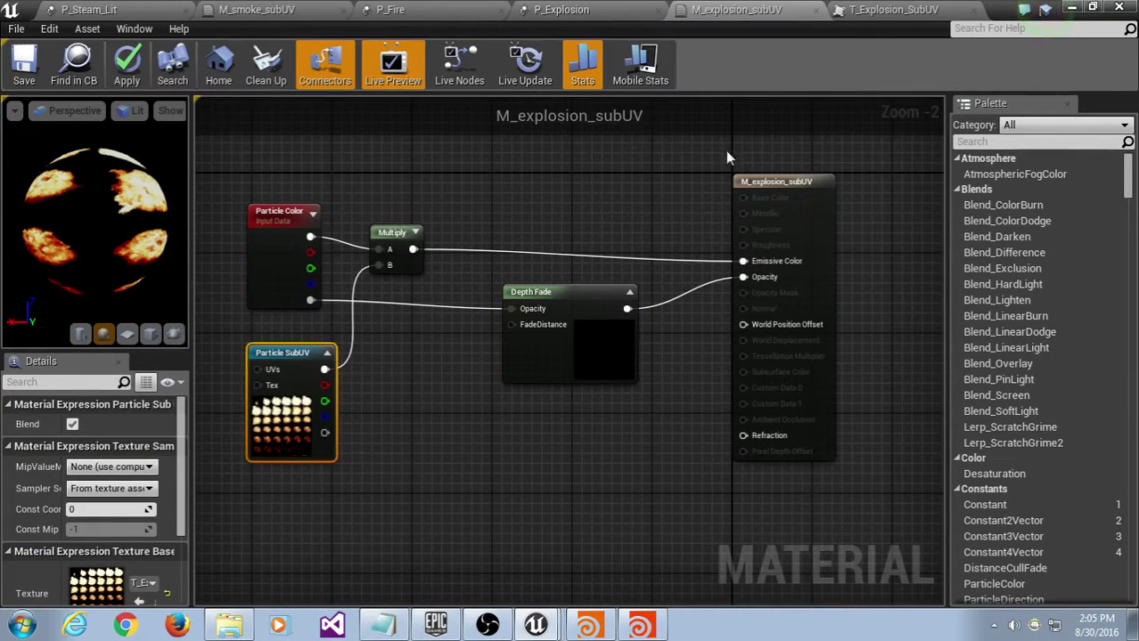
pyautogui.click(600, 8)
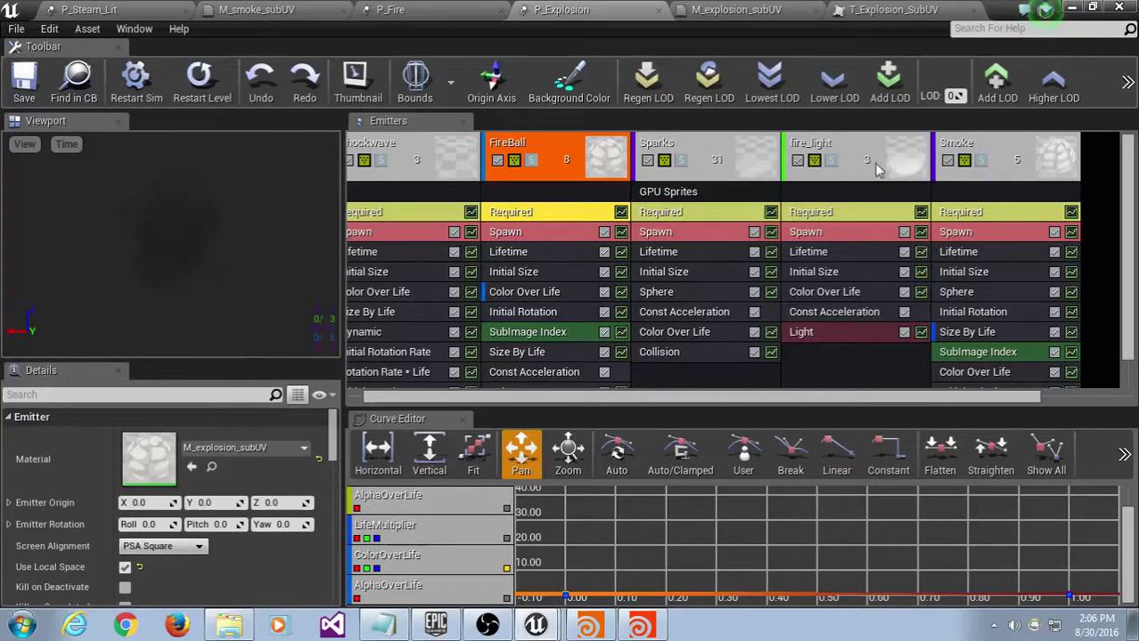
# Step: Add a new Particle Sprite Emitter to P_Explosion with M_explosion_subUV as its Required material
pyautogui.hscroll(3, 1090, 386)
pyautogui.rightClick(1076, 205)
pyautogui.click(1076, 205)
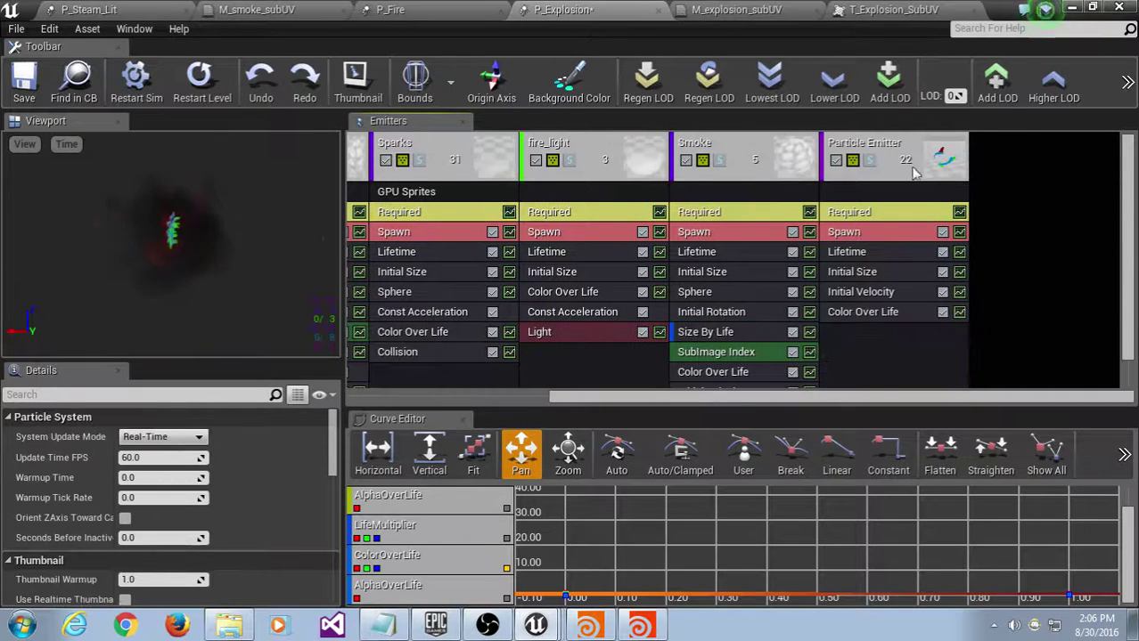
pyautogui.click(857, 192)
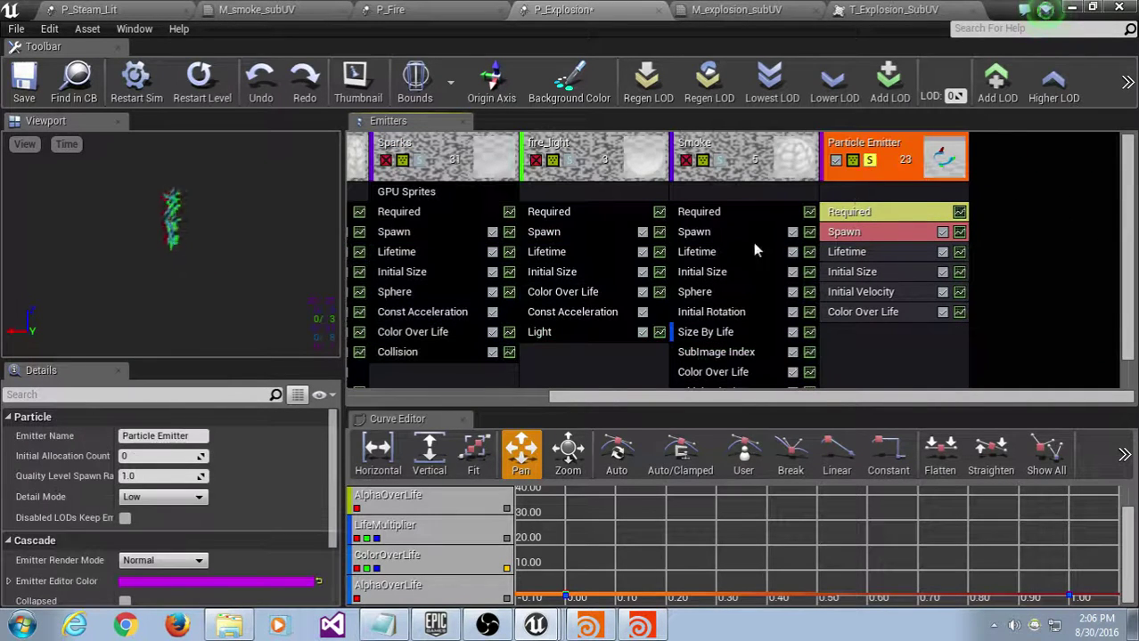
pyautogui.click(849, 212)
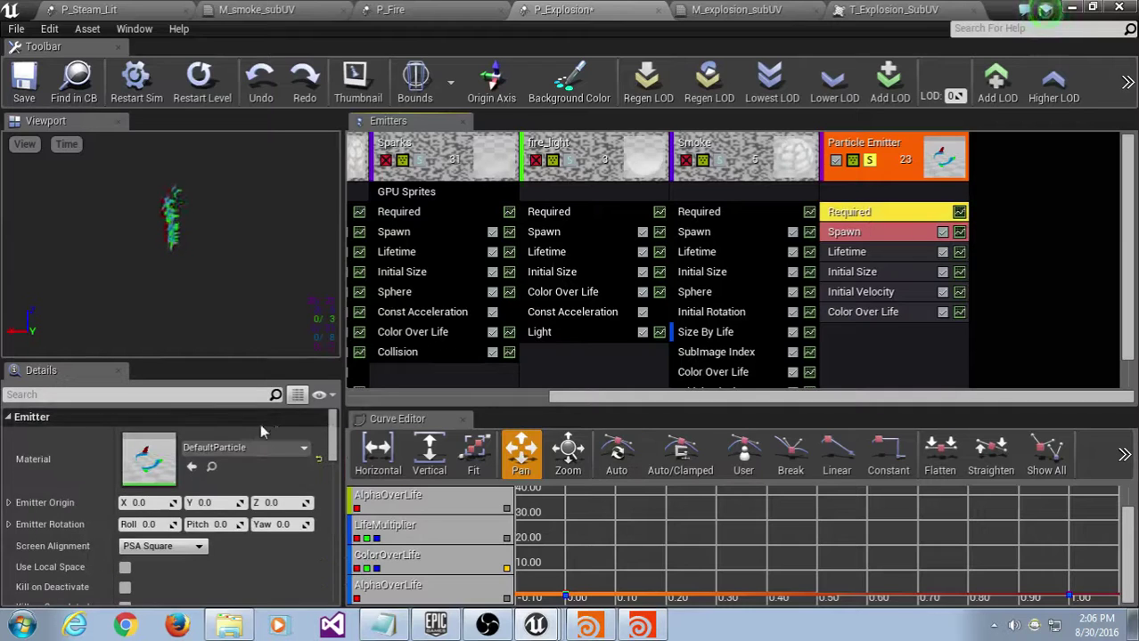
pyautogui.click(245, 448)
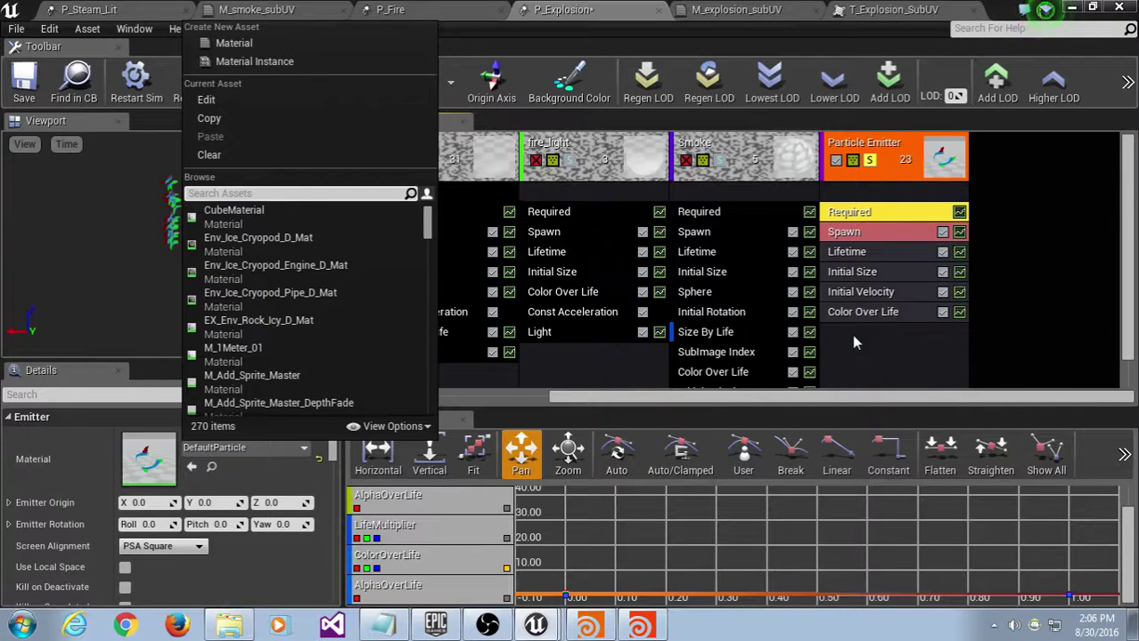
pyautogui.write('ec')
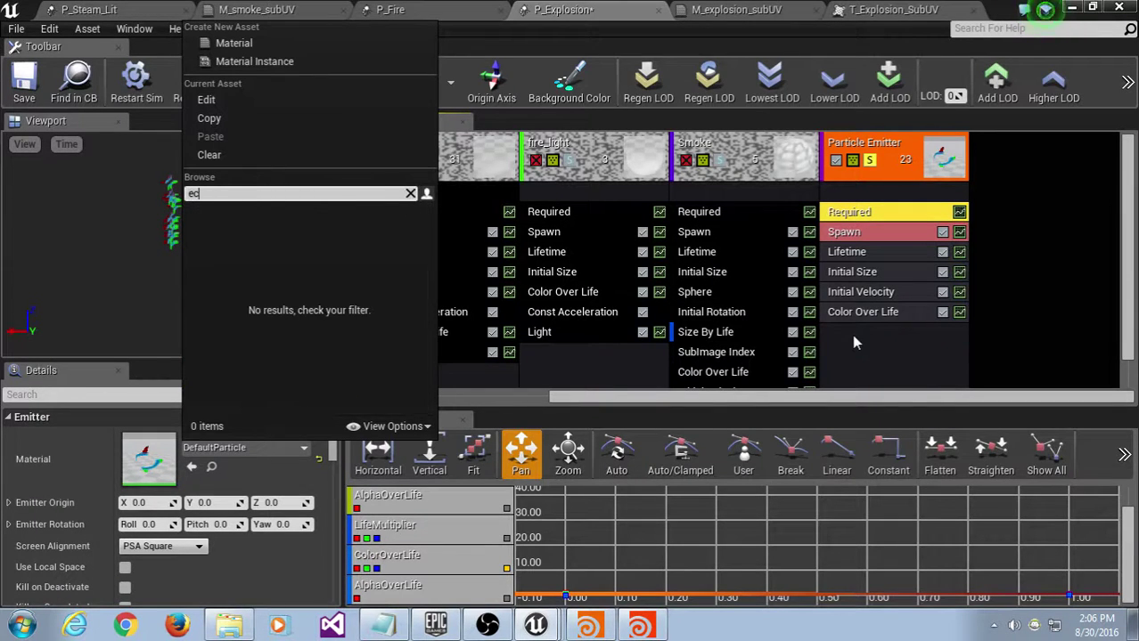
pyautogui.write('pl')
pyautogui.press('Return')
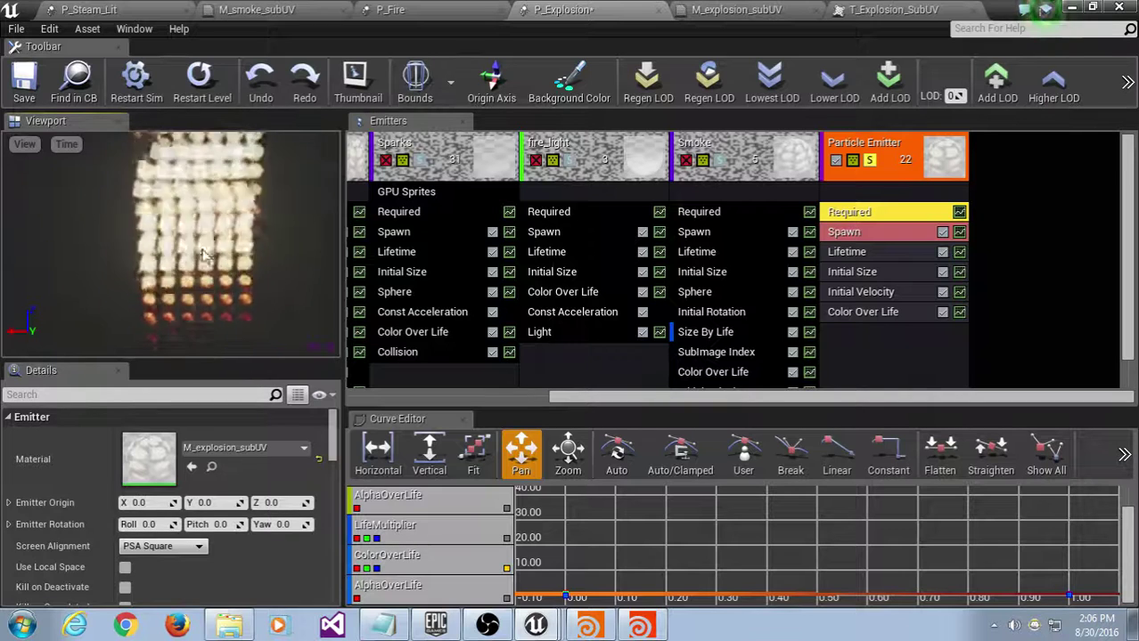
# Step: Add a SubImage Index module to the emitter and check its curve point, ending at Out Val 64
pyautogui.rightClick(888, 383)
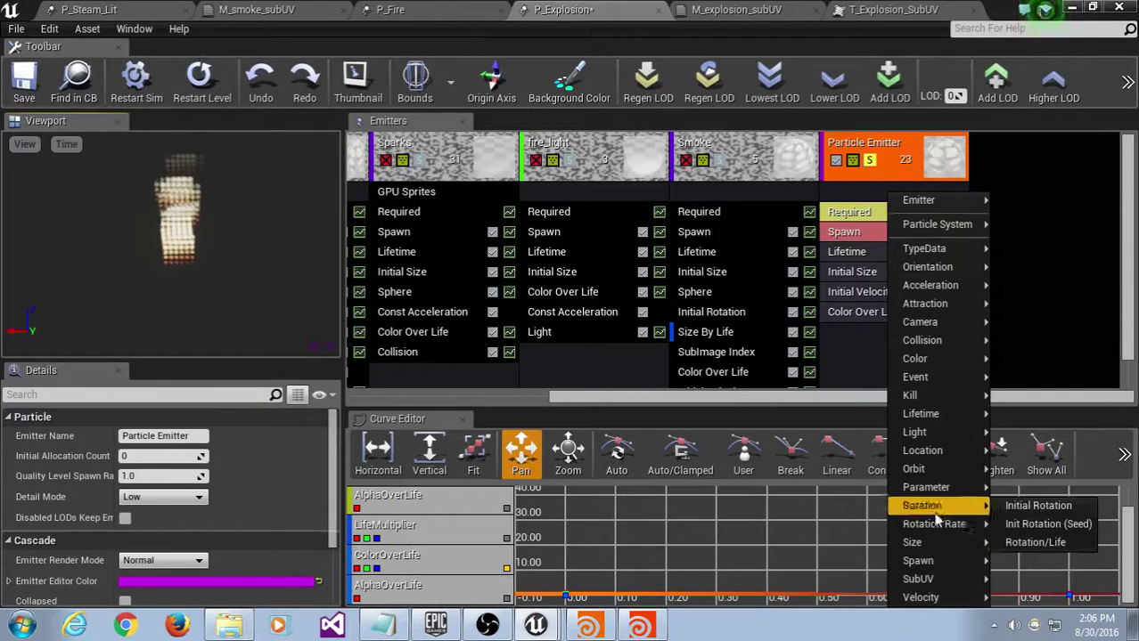
pyautogui.moveTo(935, 579)
pyautogui.click(999, 580)
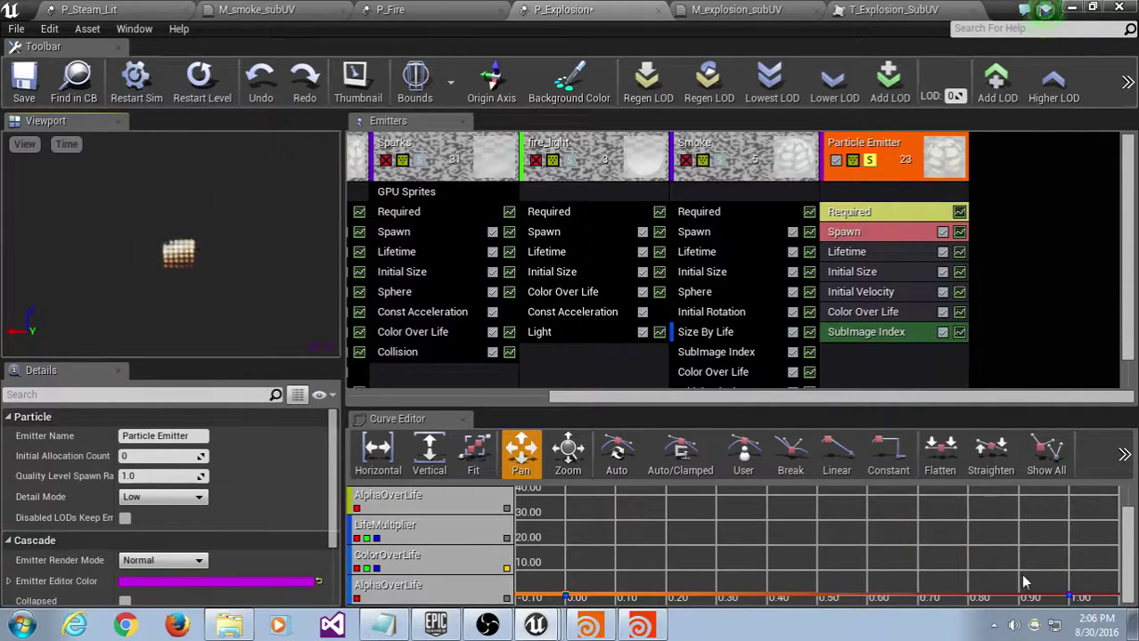
pyautogui.click(882, 333)
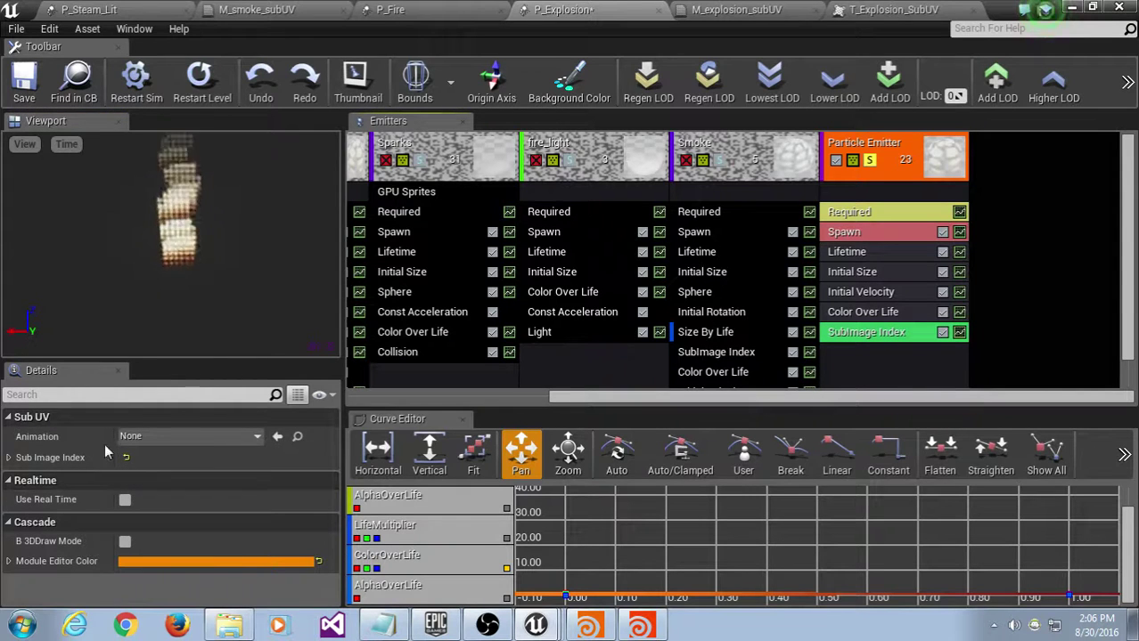
pyautogui.click(9, 458)
pyautogui.scroll(-2, 54, 499)
pyautogui.scroll(2, 54, 499)
pyautogui.click(230, 440)
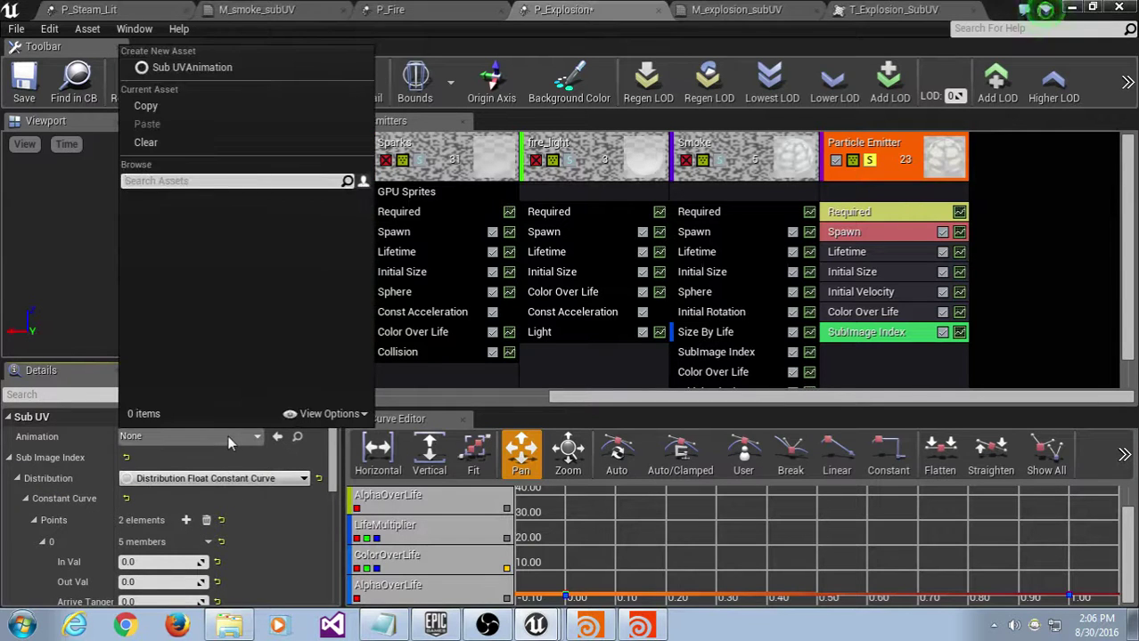
pyautogui.click(230, 440)
pyautogui.scroll(-3, 142, 547)
pyautogui.click(142, 545)
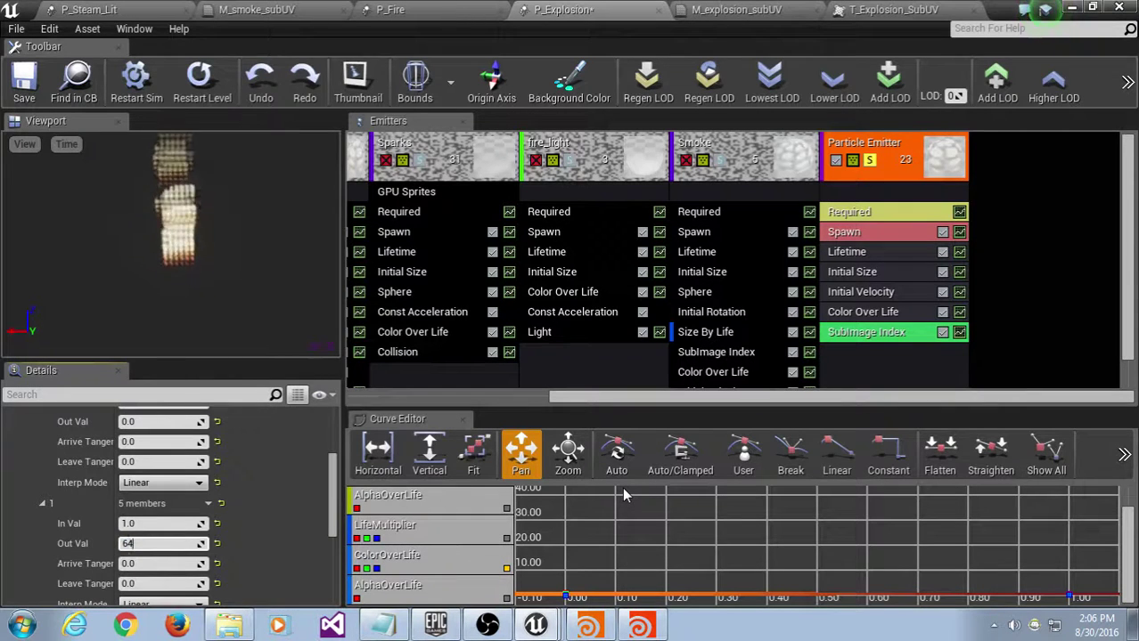
# Step: Scroll the emitter's Required details to Sub UV, where horizontal and vertical sub-images are 1
pyautogui.click(864, 205)
pyautogui.click(860, 212)
pyautogui.scroll(-2, 254, 472)
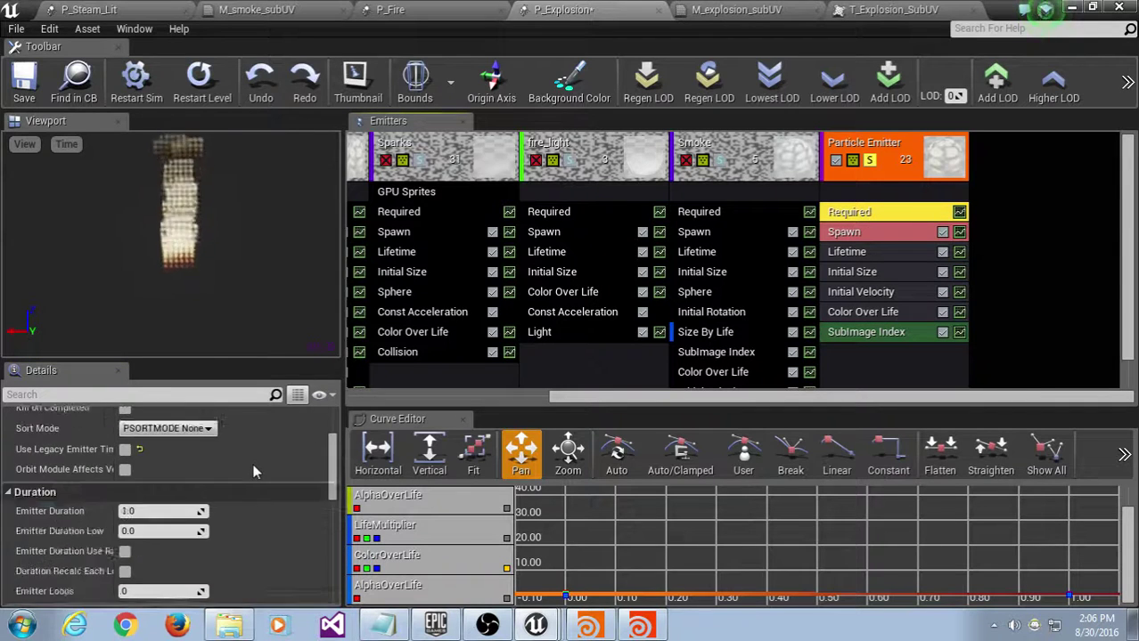
pyautogui.scroll(-6, 253, 469)
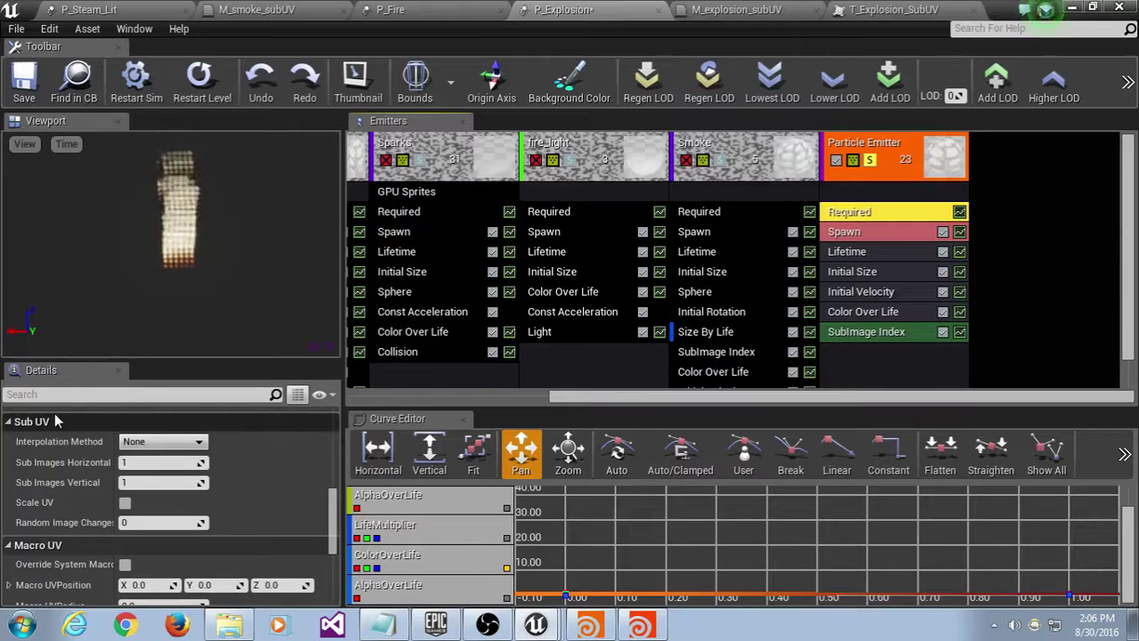
pyautogui.click(892, 10)
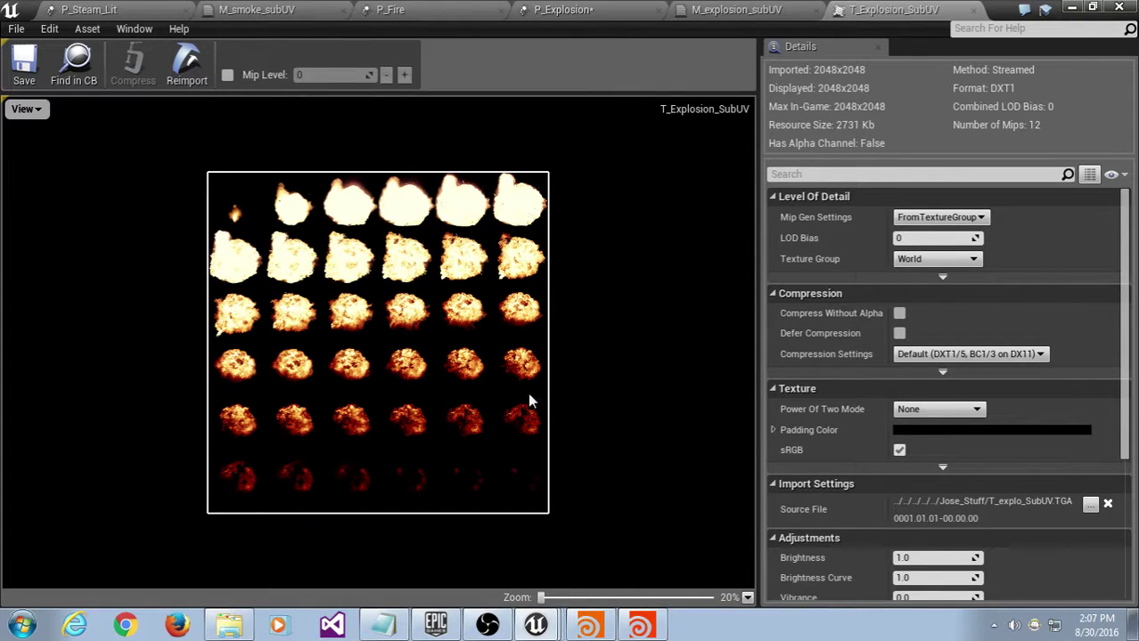
pyautogui.click(1070, 8)
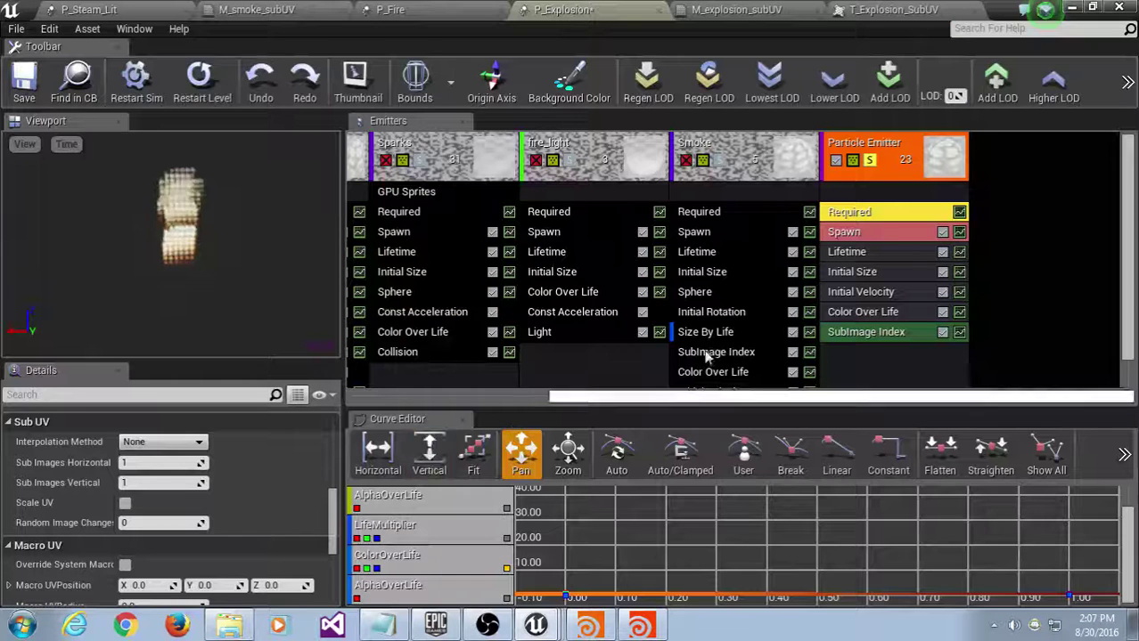
# Step: Set Sub Images Horizontal and Vertical to 6 with Linear interpolation
pyautogui.click(147, 463)
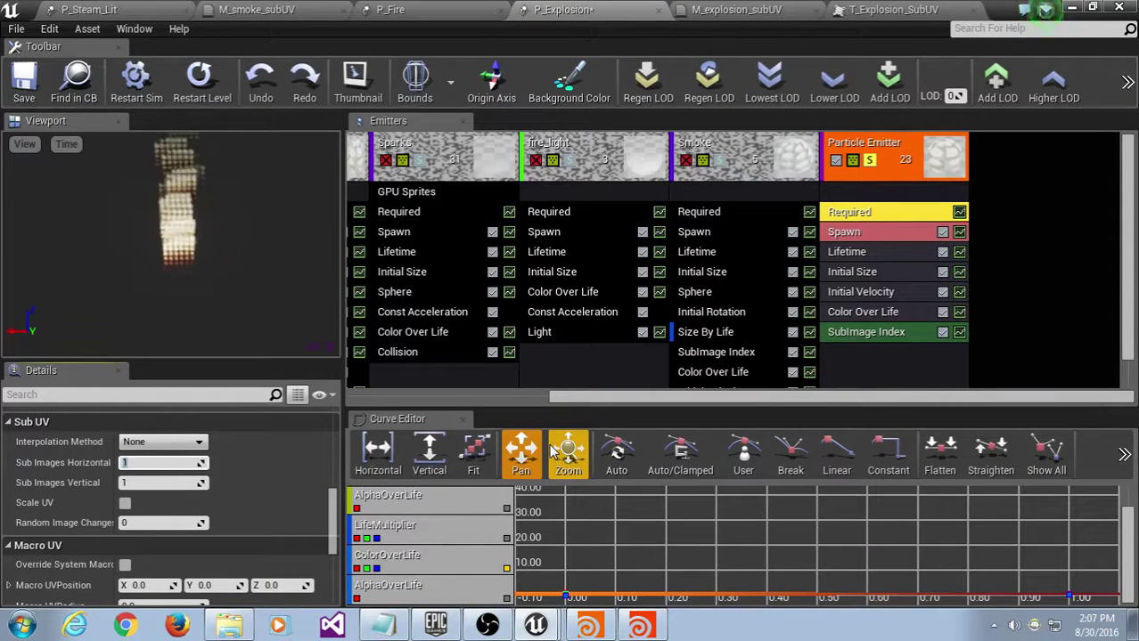
pyautogui.write('6')
pyautogui.press('Tab')
pyautogui.write('6')
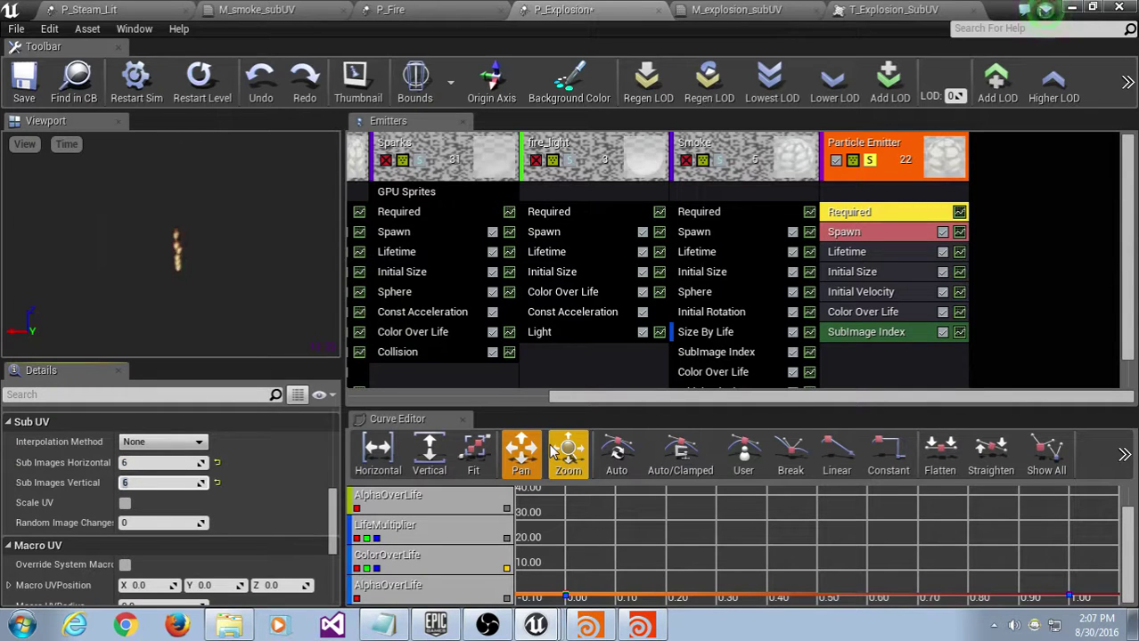
pyautogui.press('Return')
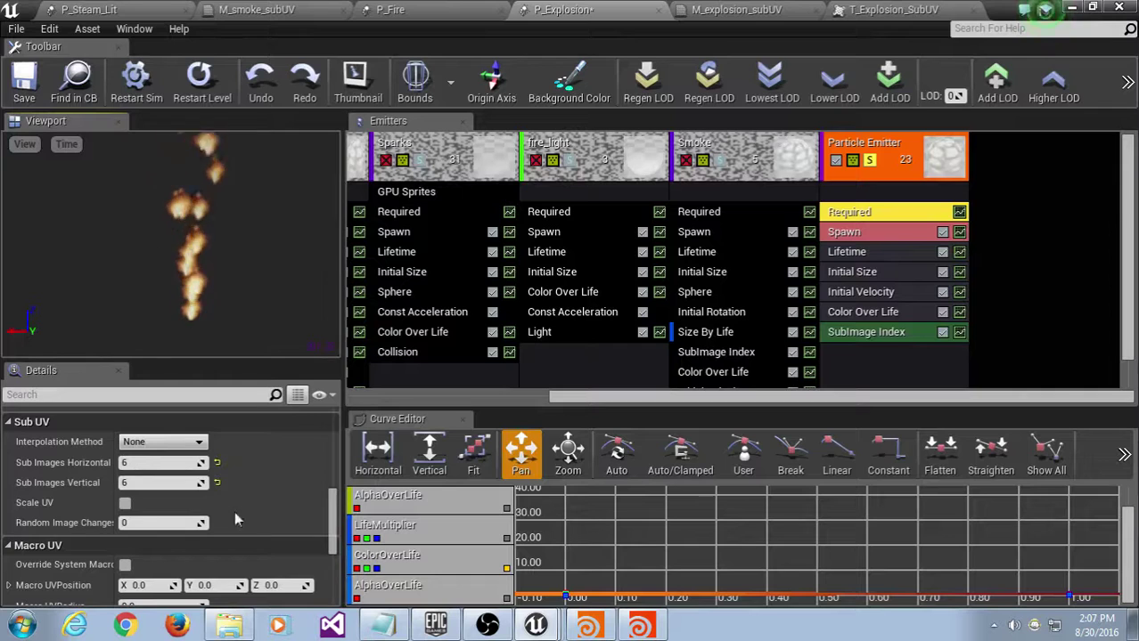
pyautogui.click(163, 442)
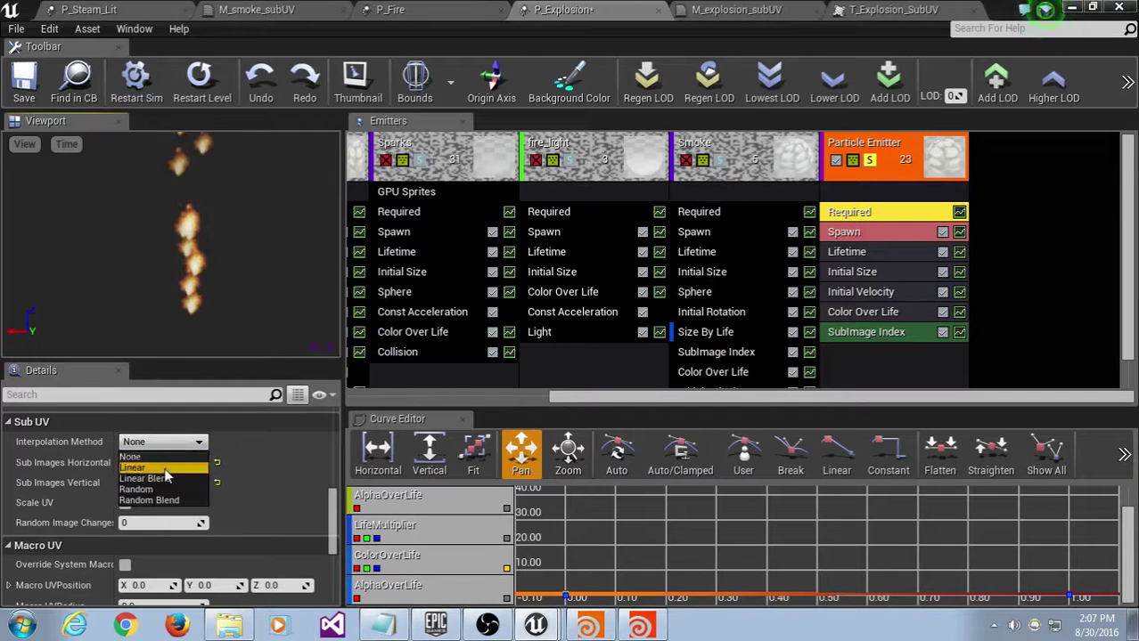
pyautogui.click(147, 466)
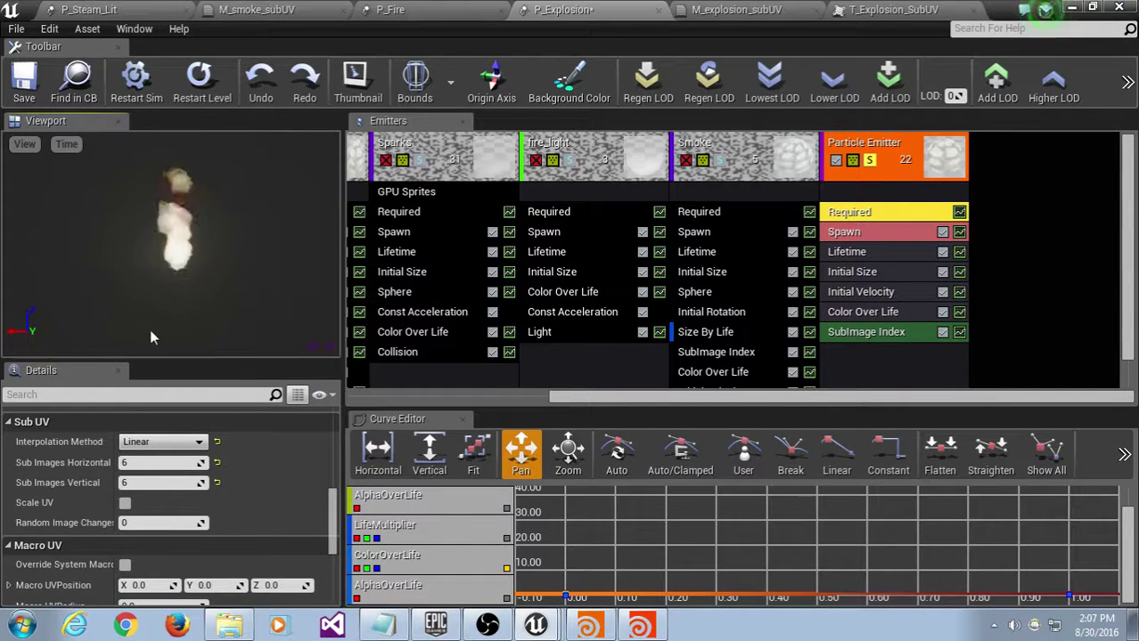
# Step: Disable Initial Velocity and set the Spawn Rate constant to 1
pyautogui.click(943, 292)
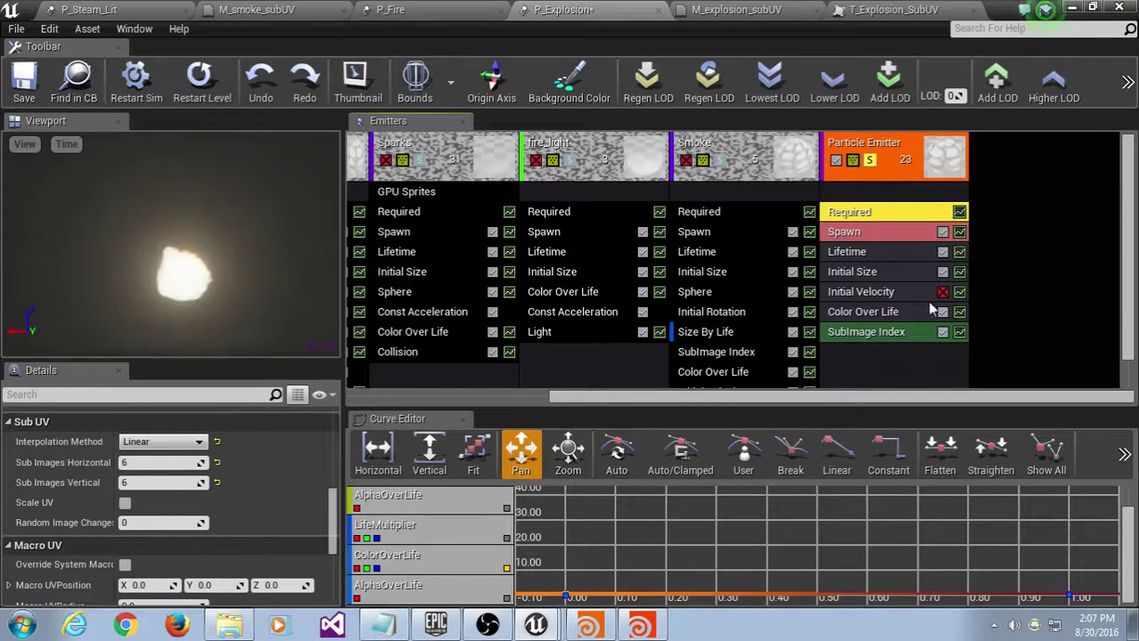
pyautogui.click(895, 233)
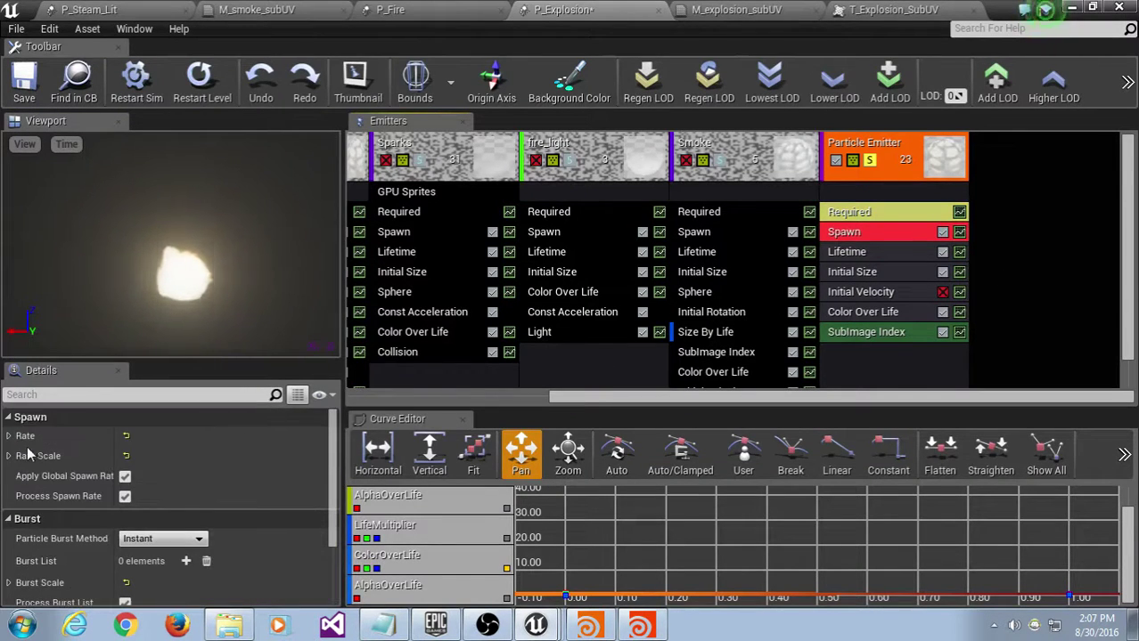
pyautogui.click(9, 435)
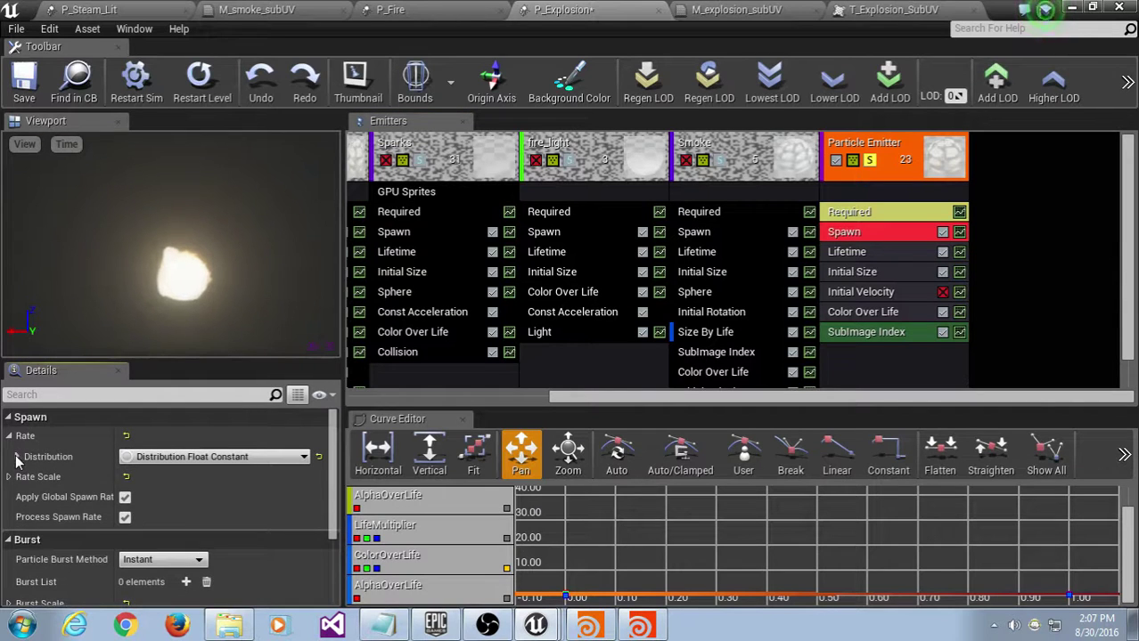
pyautogui.click(17, 457)
pyautogui.write('3')
pyautogui.press('Return')
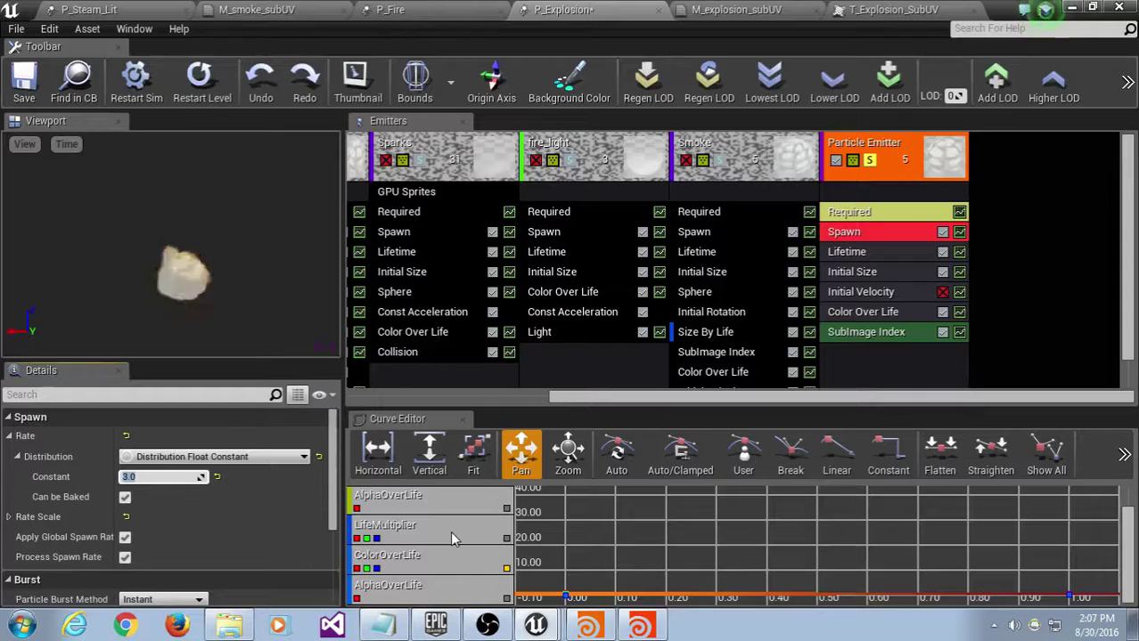
pyautogui.write('1')
pyautogui.press('Return')
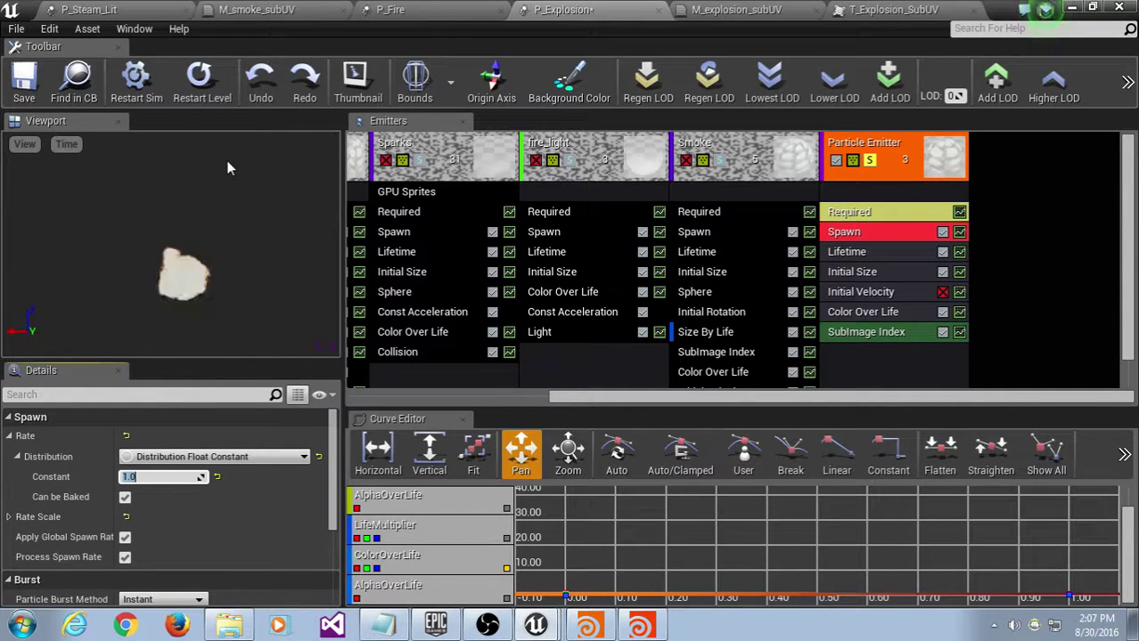
# Step: Set the SubImage Index curve's point 1 Out Val to 36, then deselect the emitter
pyautogui.click(927, 333)
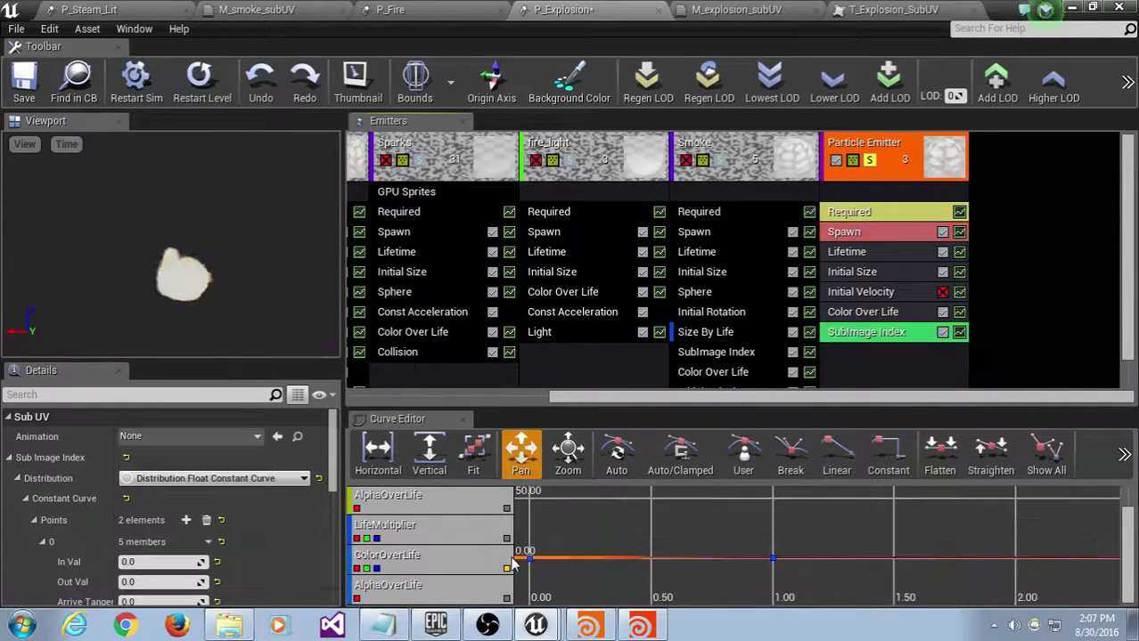
pyautogui.scroll(-5, 203, 508)
pyautogui.click(152, 517)
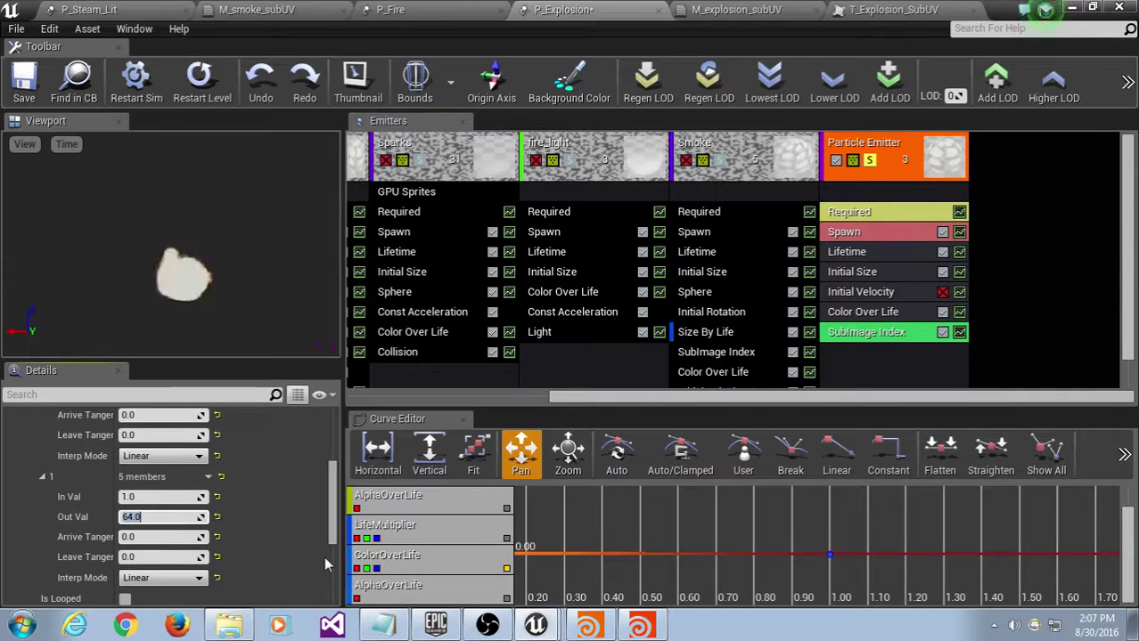
pyautogui.write('36')
pyautogui.press('Return')
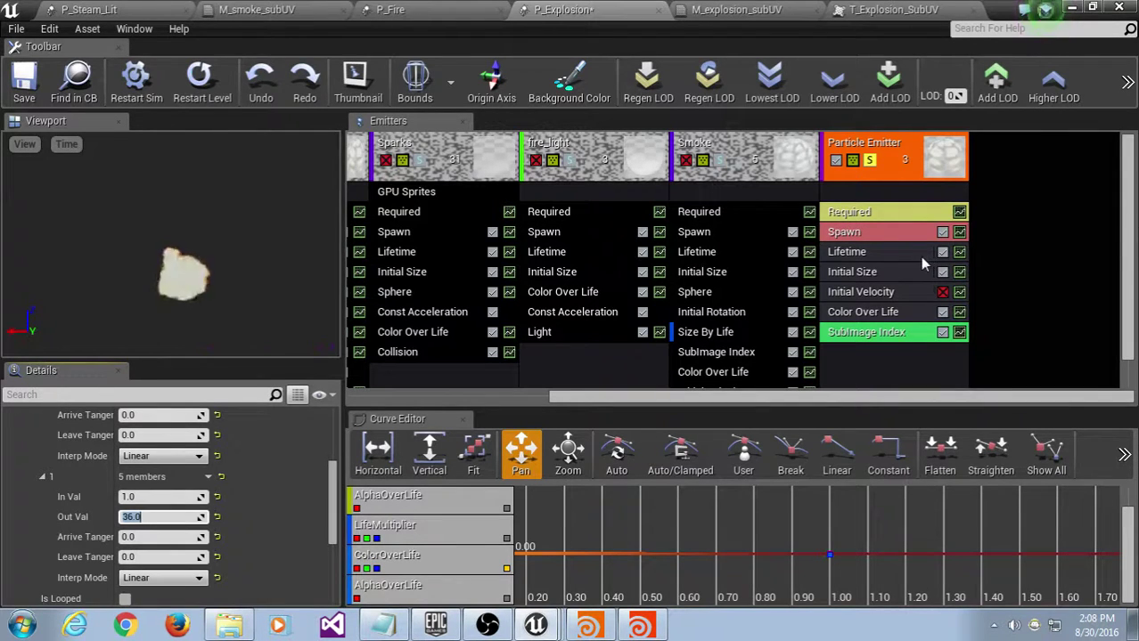
pyautogui.click(995, 257)
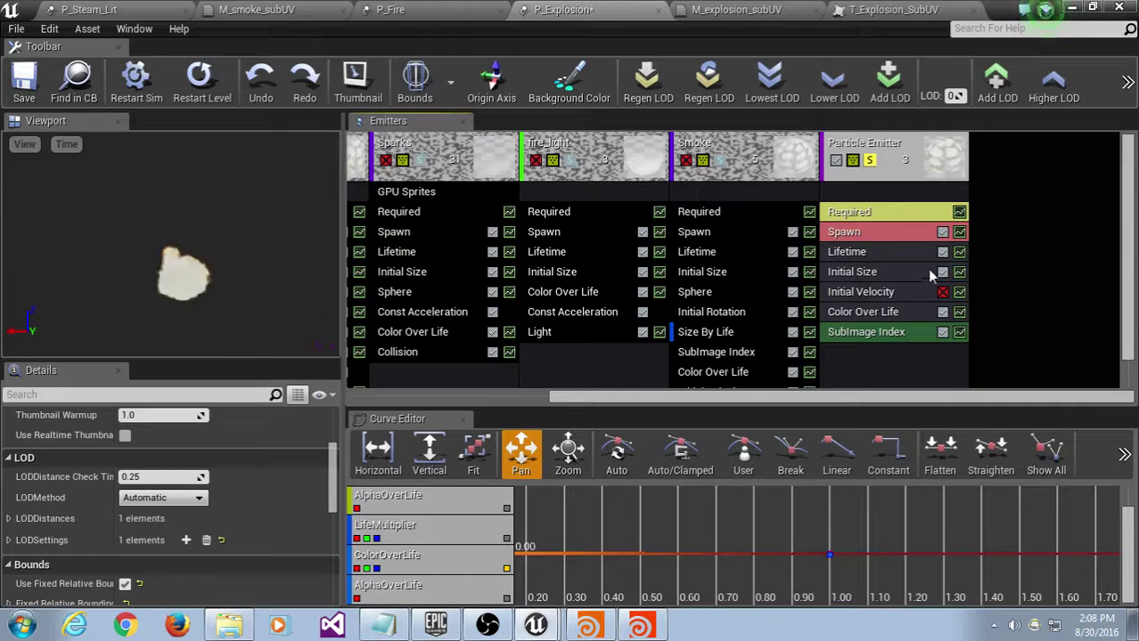
# Step: Delete the added Particle Emitter from P_Explosion, confirming Yes, and restart the preview
pyautogui.moveTo(945, 398); pyautogui.dragTo(656, 390)
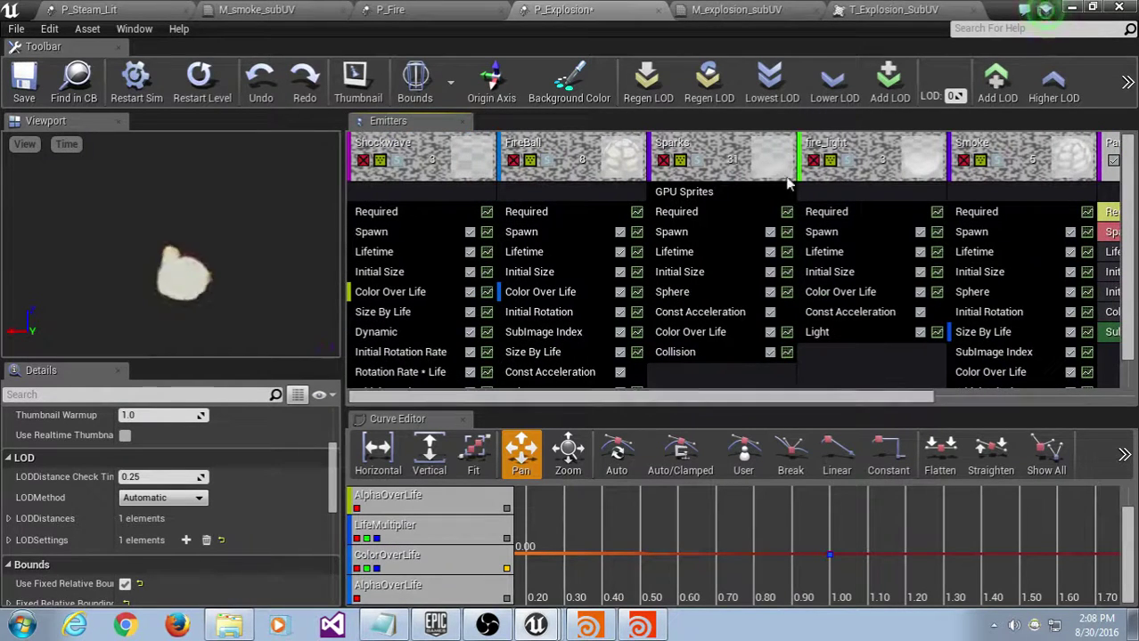
pyautogui.moveTo(769, 394); pyautogui.dragTo(1011, 404)
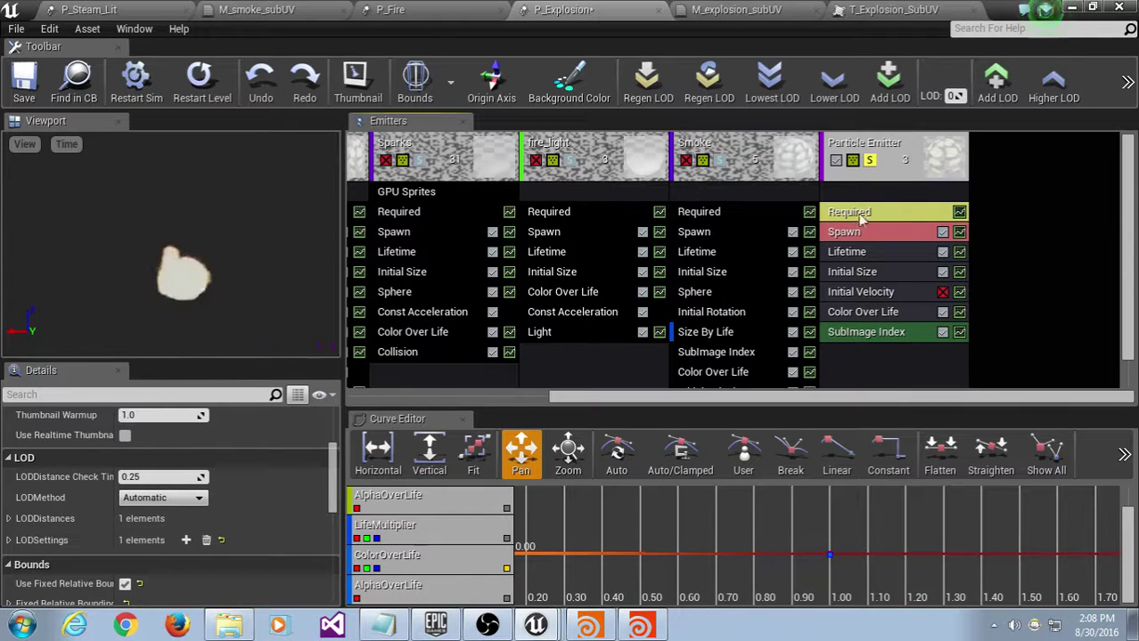
pyautogui.click(880, 180)
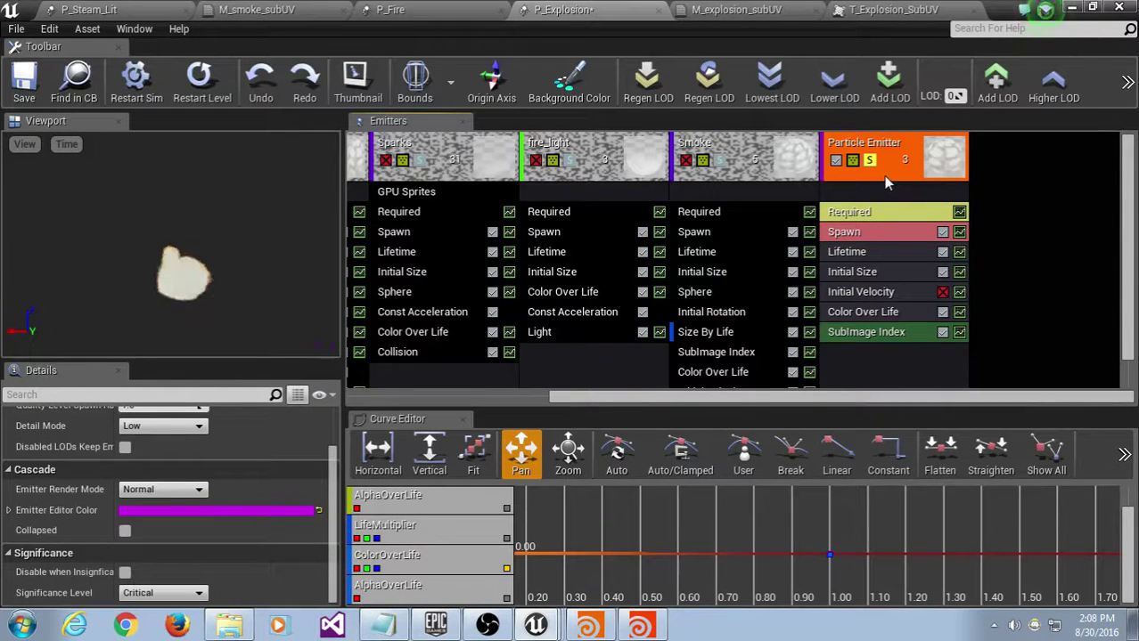
pyautogui.press('Delete')
pyautogui.click(576, 356)
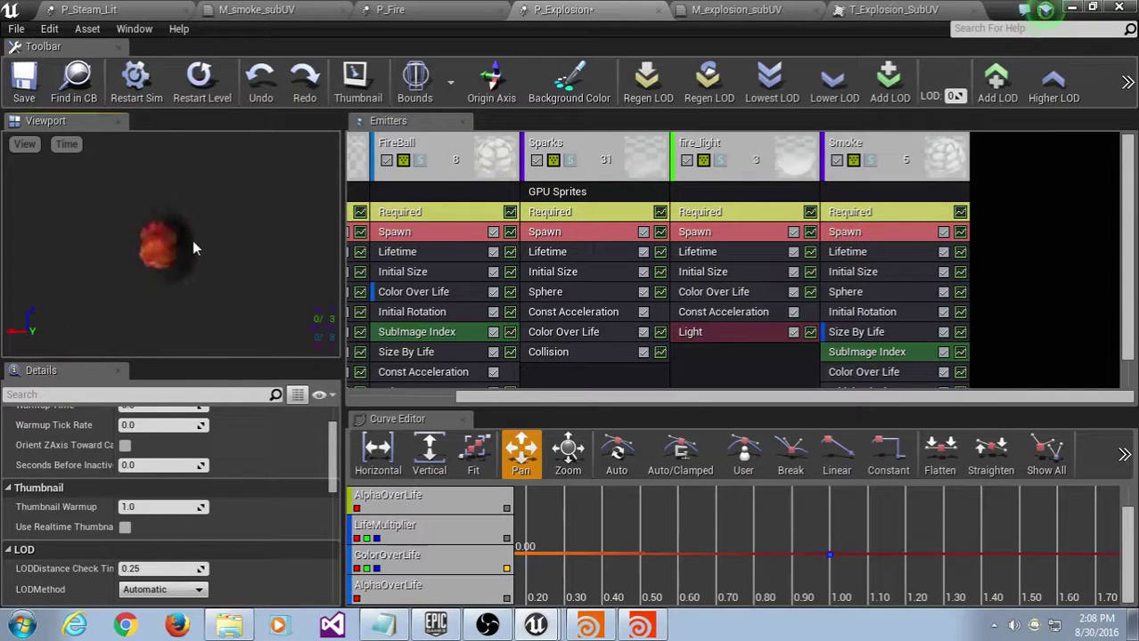
pyautogui.click(202, 82)
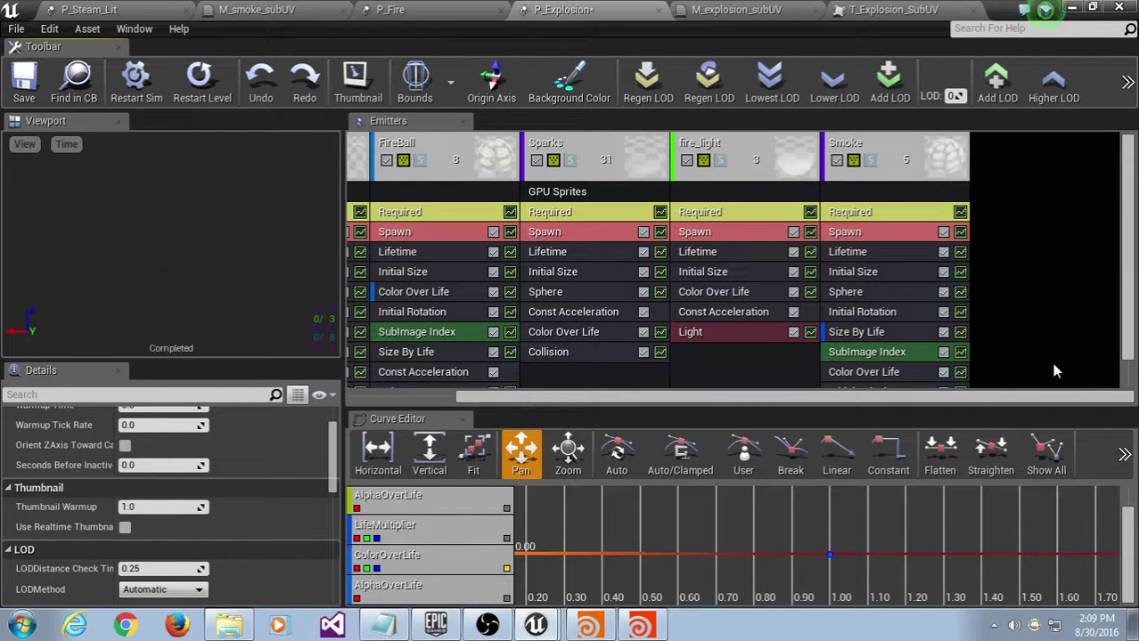
# Step: Close the T_Explosion_SubUV, M_explosion_subUV (discarding changes), P_Explosion and P_Fire editors
pyautogui.click(126, 628)
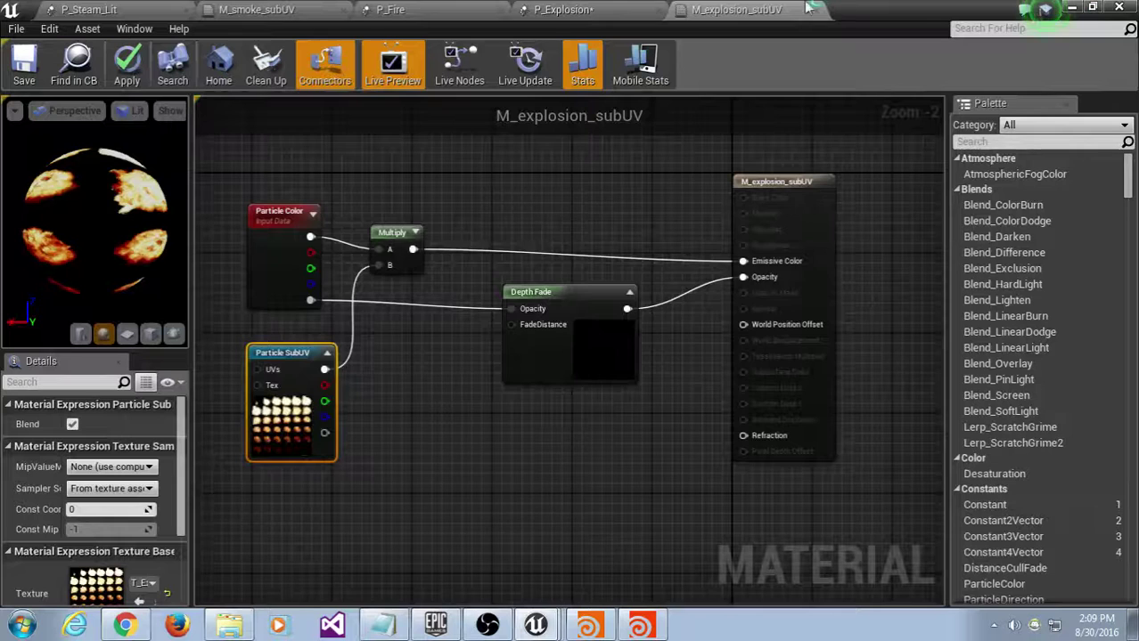
pyautogui.click(967, 9)
pyautogui.click(807, 9)
pyautogui.click(689, 373)
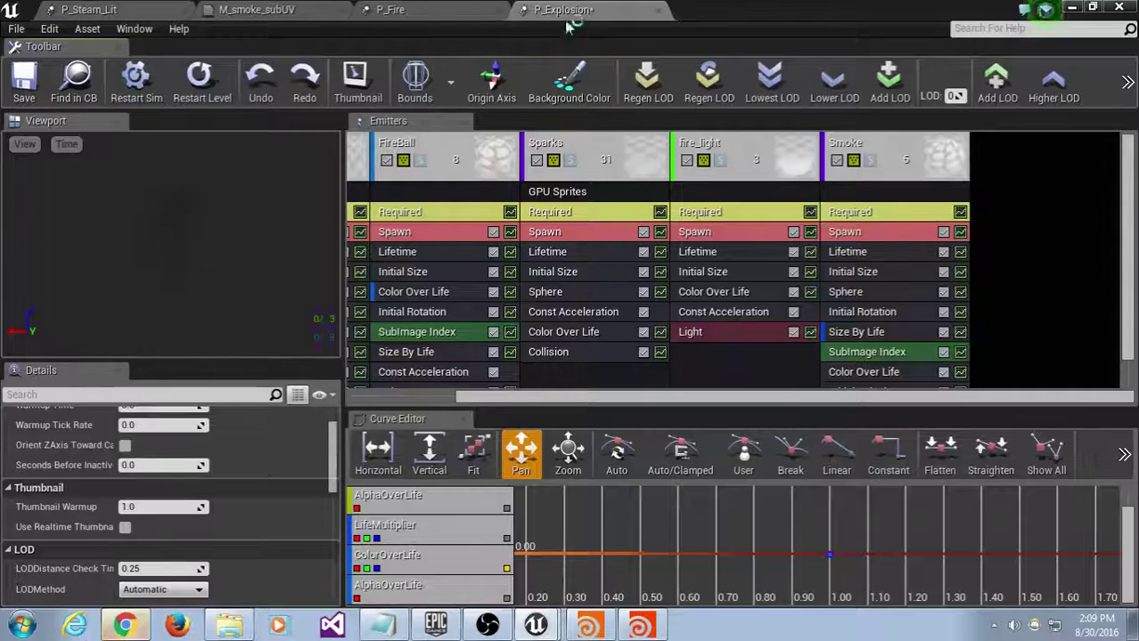
pyautogui.click(650, 9)
pyautogui.click(495, 9)
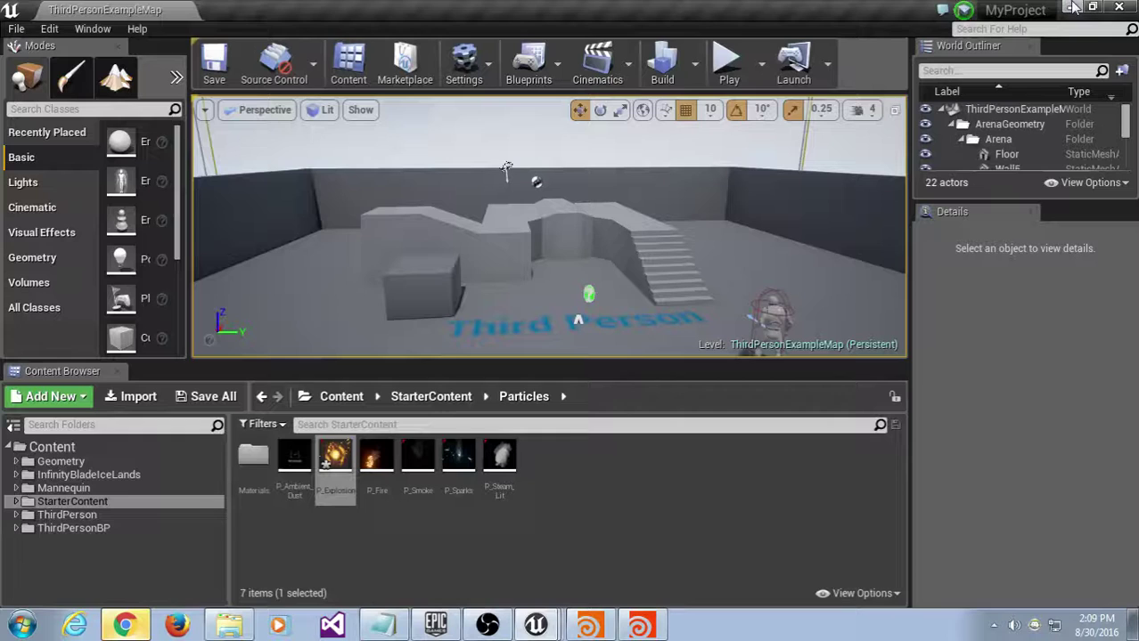
# Step: Minimize the M_smoke_subUV material editor to reveal the ThirdPersonExampleMap level and Particles folder
pyautogui.click(1072, 7)
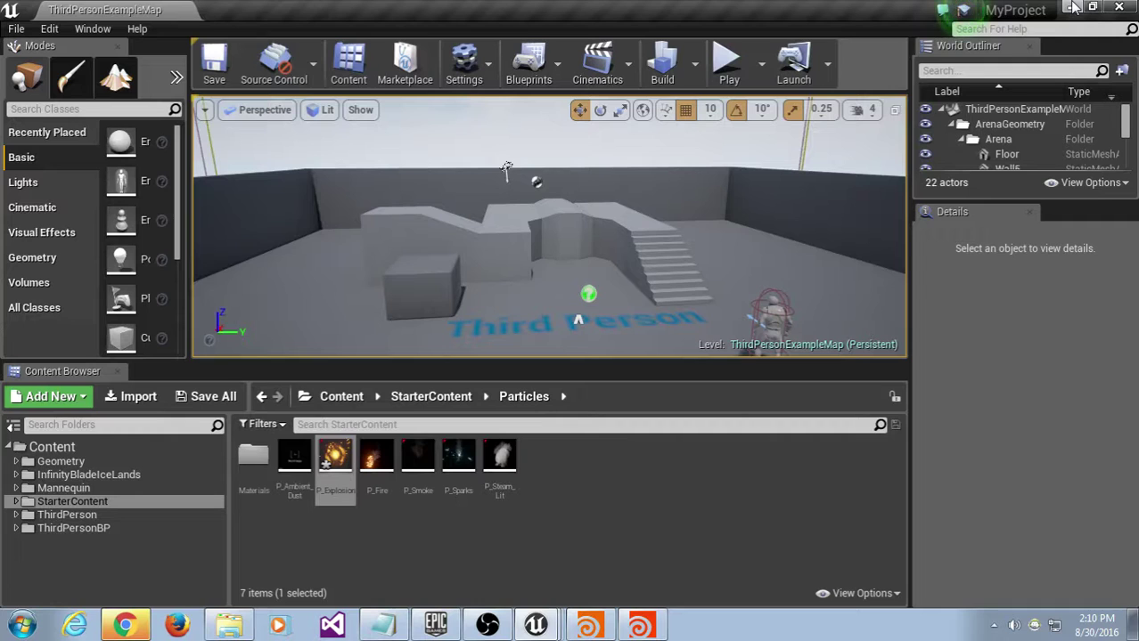
# Step: Bring Chrome forward, dismiss the Acrobat notice and open the Vimeo homepage from a search
pyautogui.click(1074, 7)
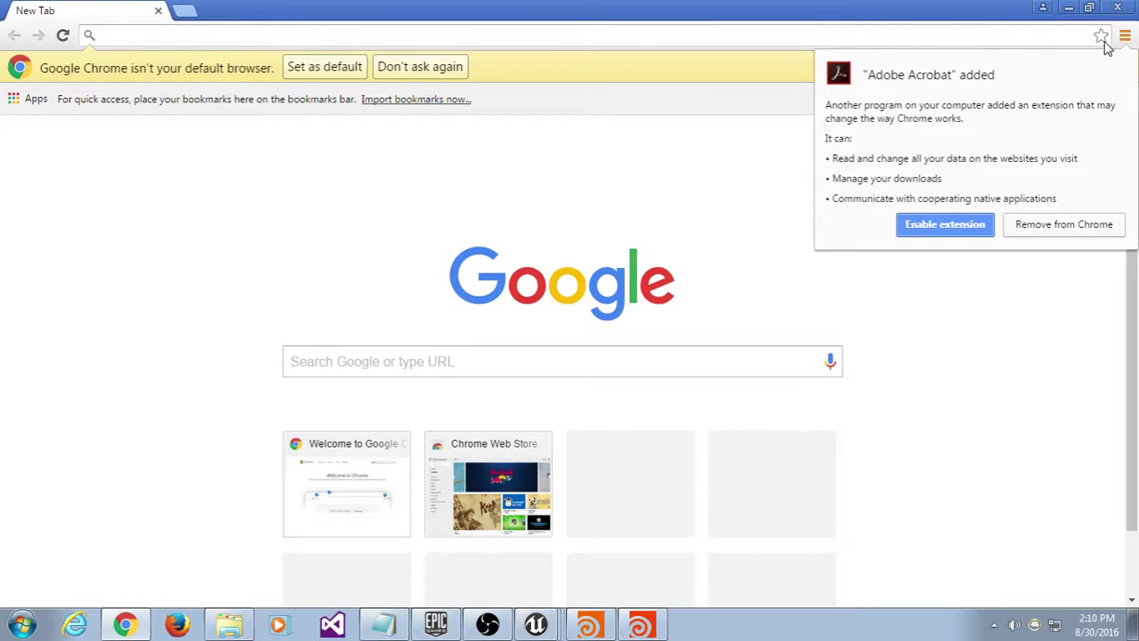
pyautogui.click(994, 35)
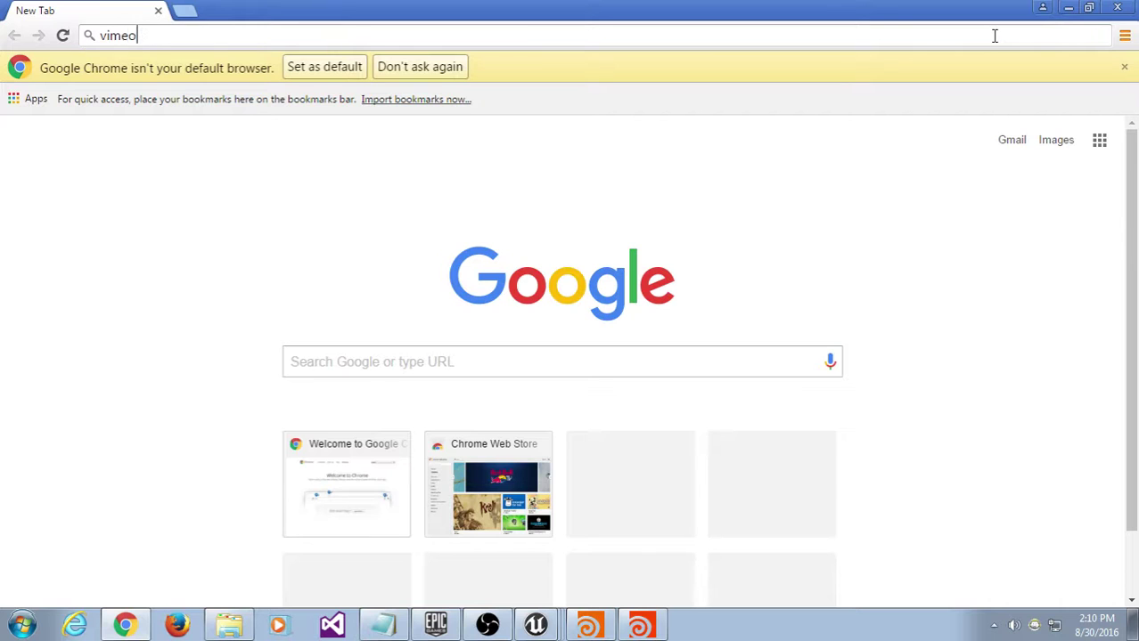
pyautogui.press('Return')
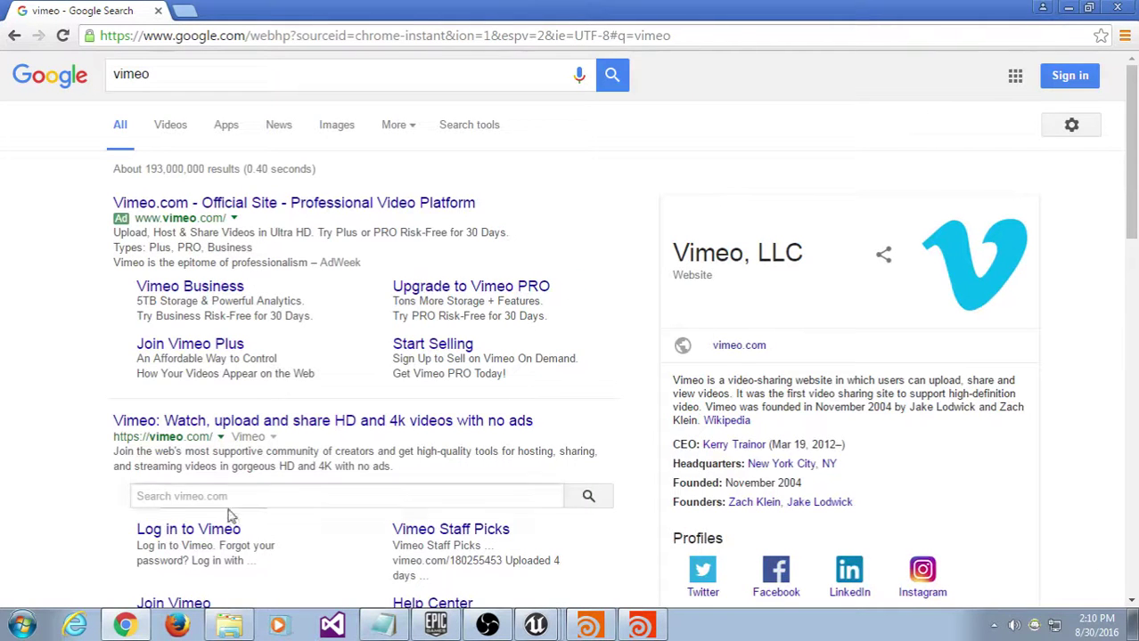
pyautogui.click(267, 424)
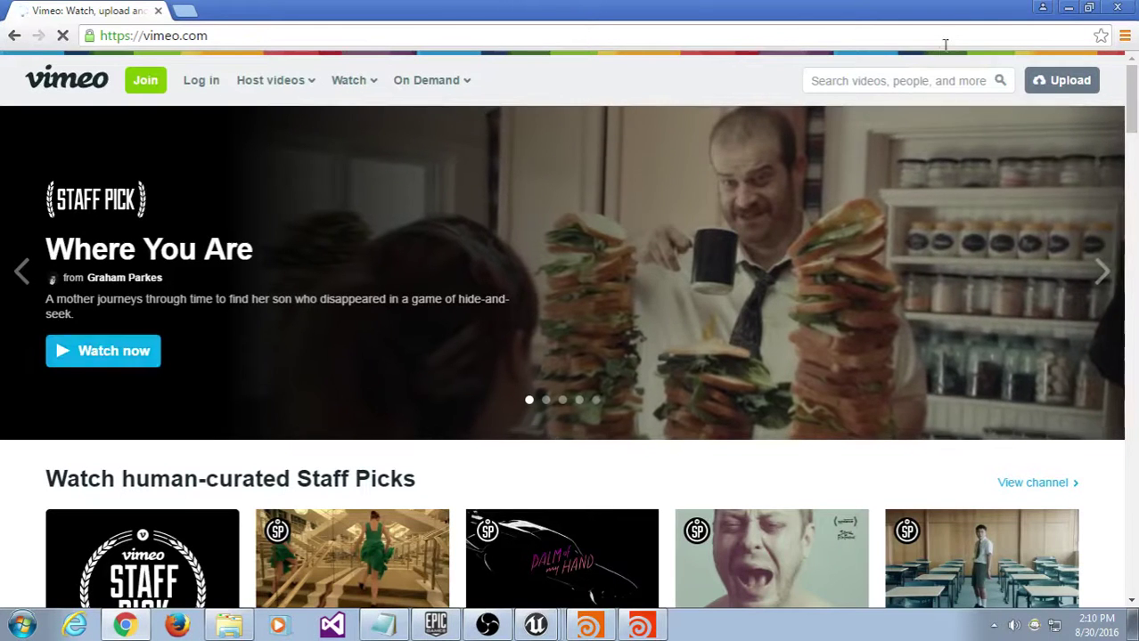
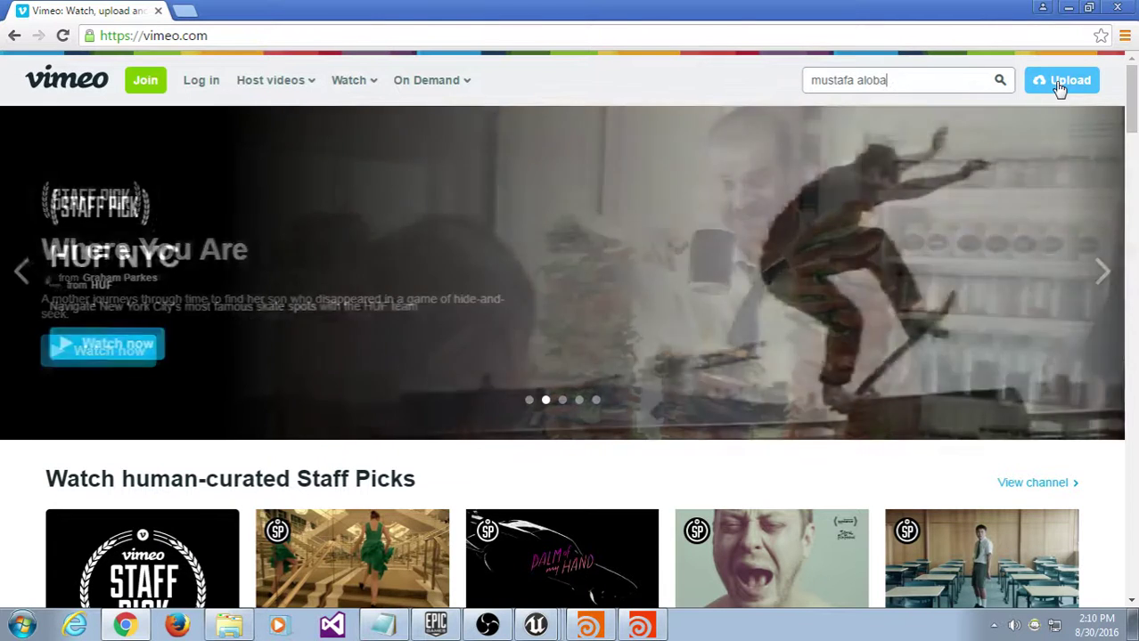
# Step: Search Vimeo people for the creator's name, open their profile and the DemoReel2016 video
pyautogui.press('Return')
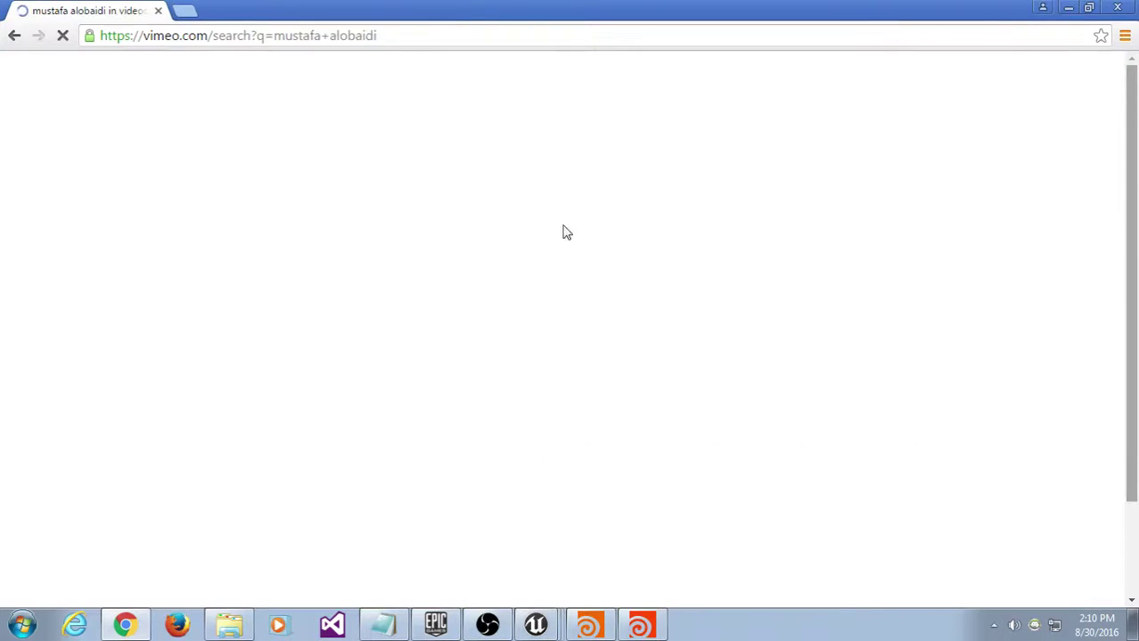
pyautogui.click(95, 275)
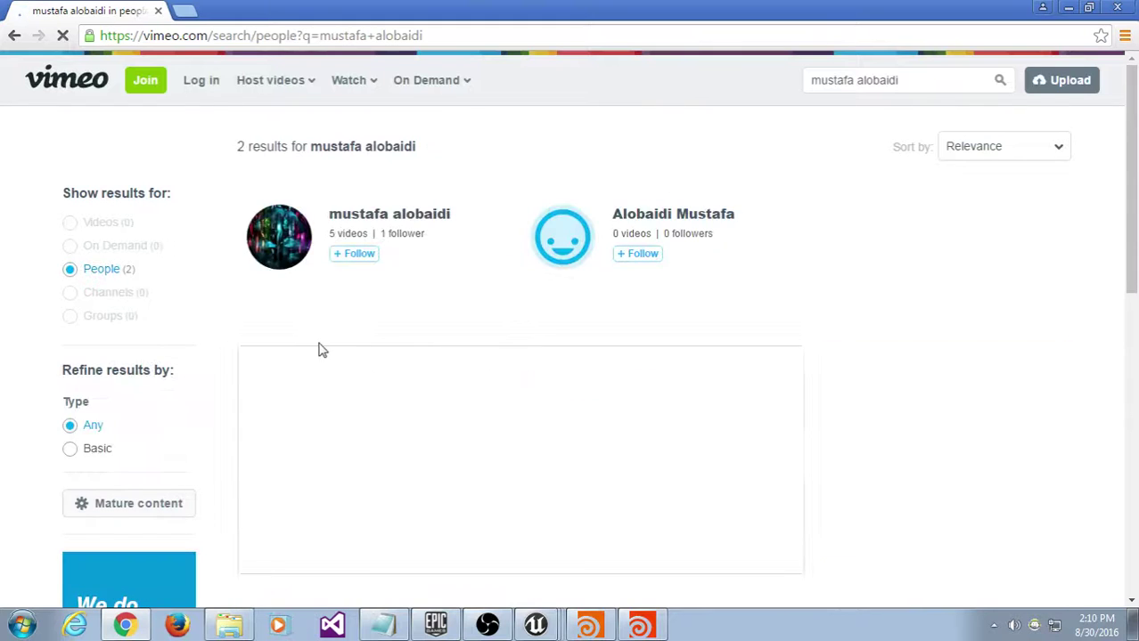
pyautogui.click(369, 219)
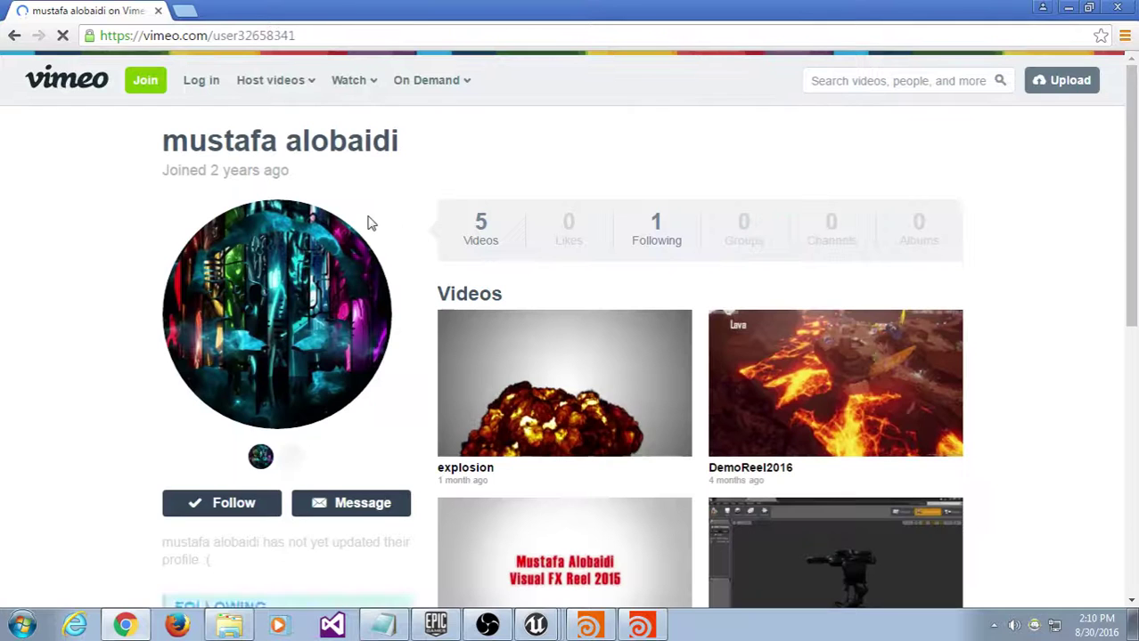
pyautogui.click(895, 401)
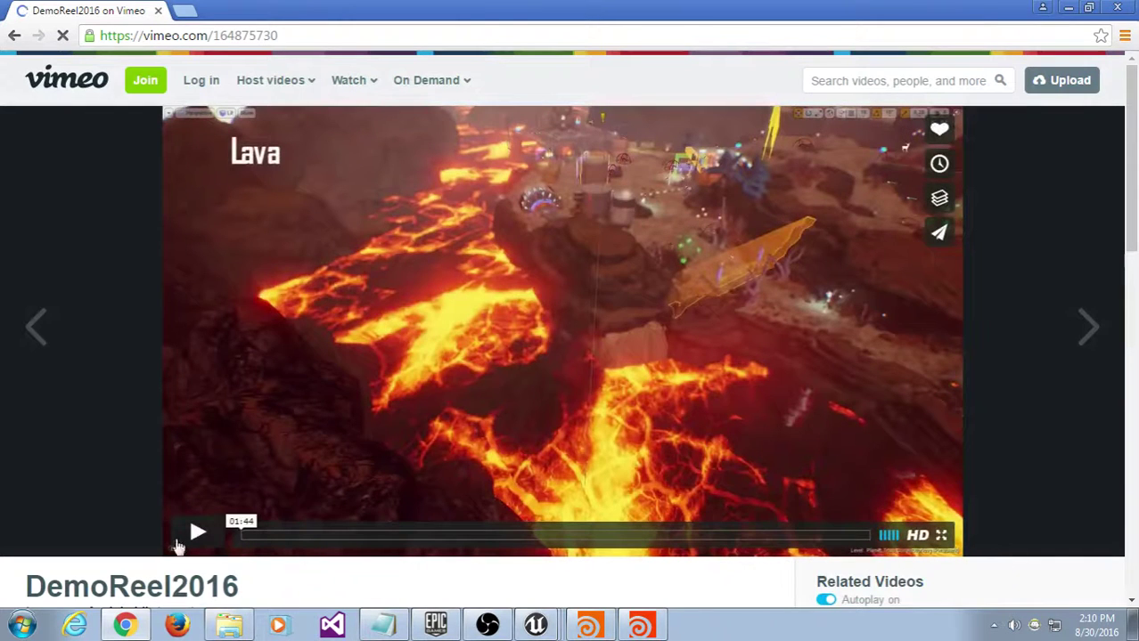
# Step: Play the DemoReel2016 reel full screen, then pause it
pyautogui.click(195, 533)
pyautogui.click(941, 535)
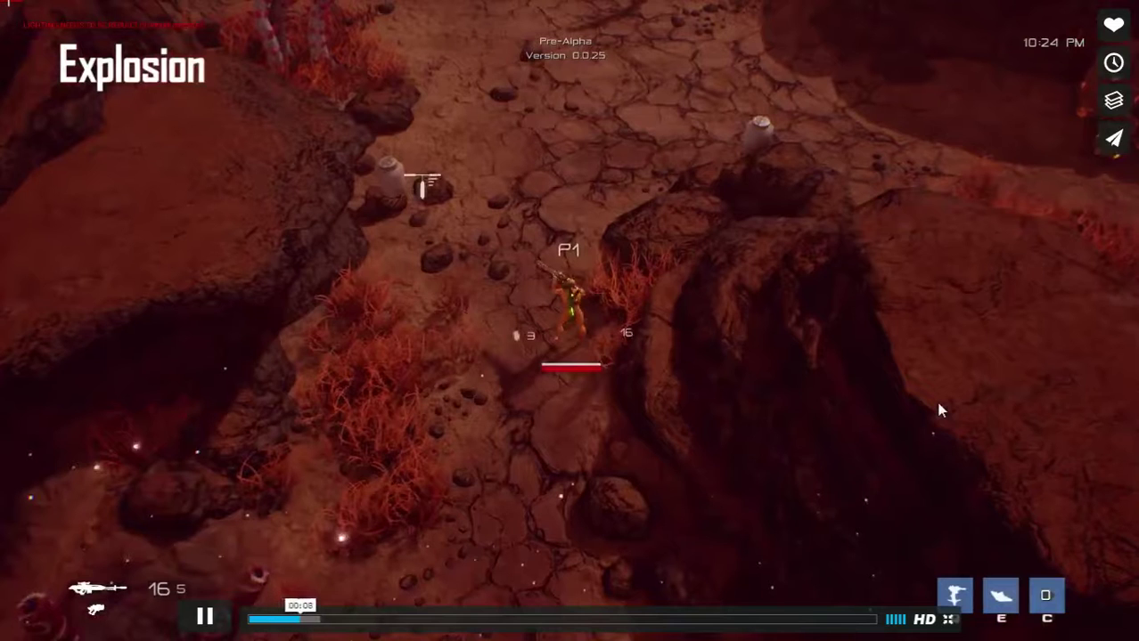
pyautogui.click(203, 619)
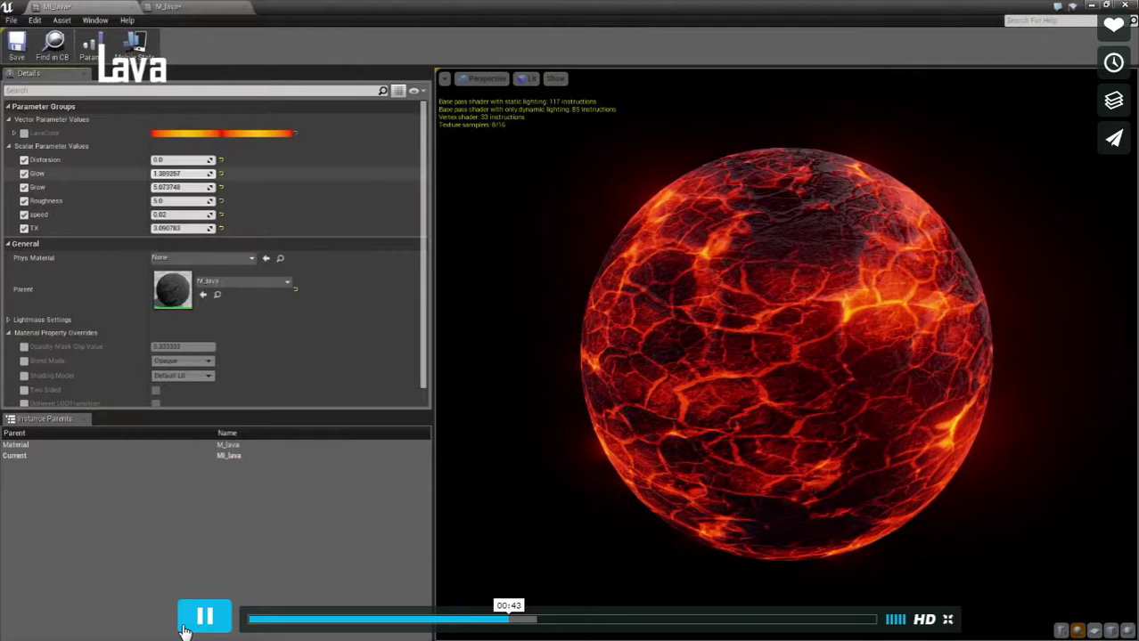
# Step: Jump the reel back a few seconds on the progress bar and exit full screen playback
pyautogui.click(478, 620)
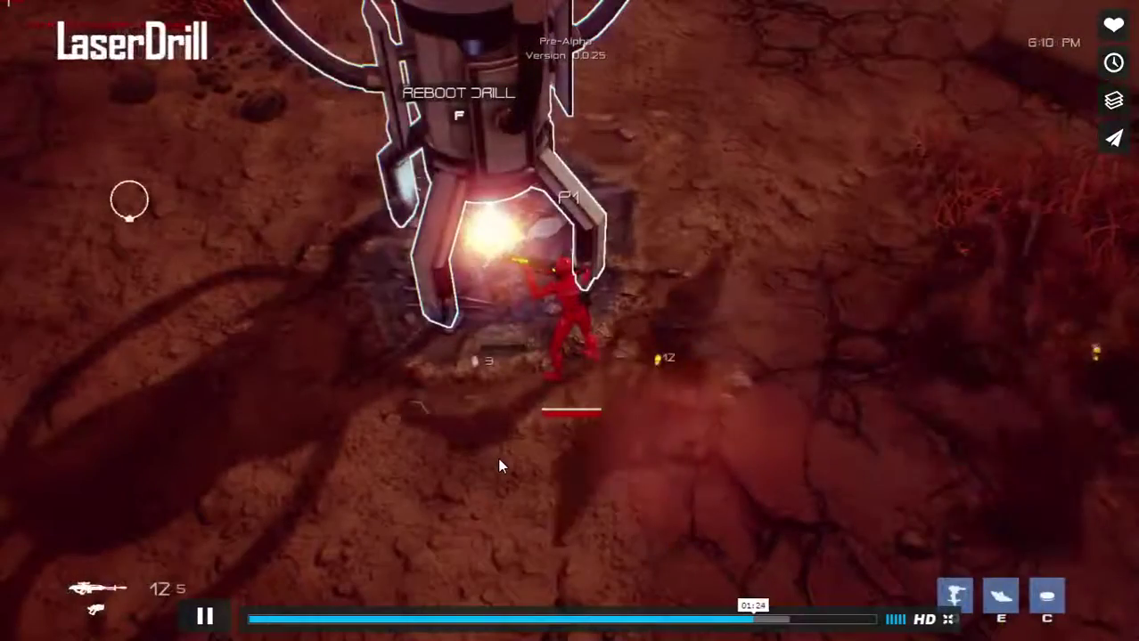
pyautogui.press('Escape')
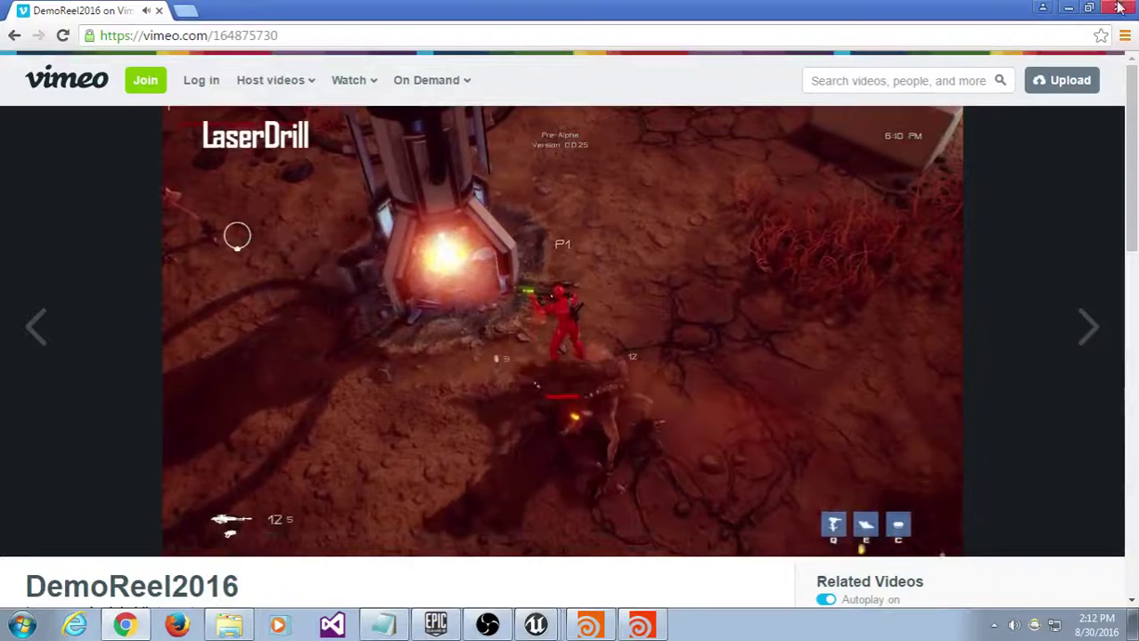
pyautogui.hotkey('alt', 'Tab')
# Step: Open P_Explosion in Cascade and review its Shockwave, FireBall, Sparks, fire_light and Smoke emitters
pyautogui.doubleClick(335, 463)
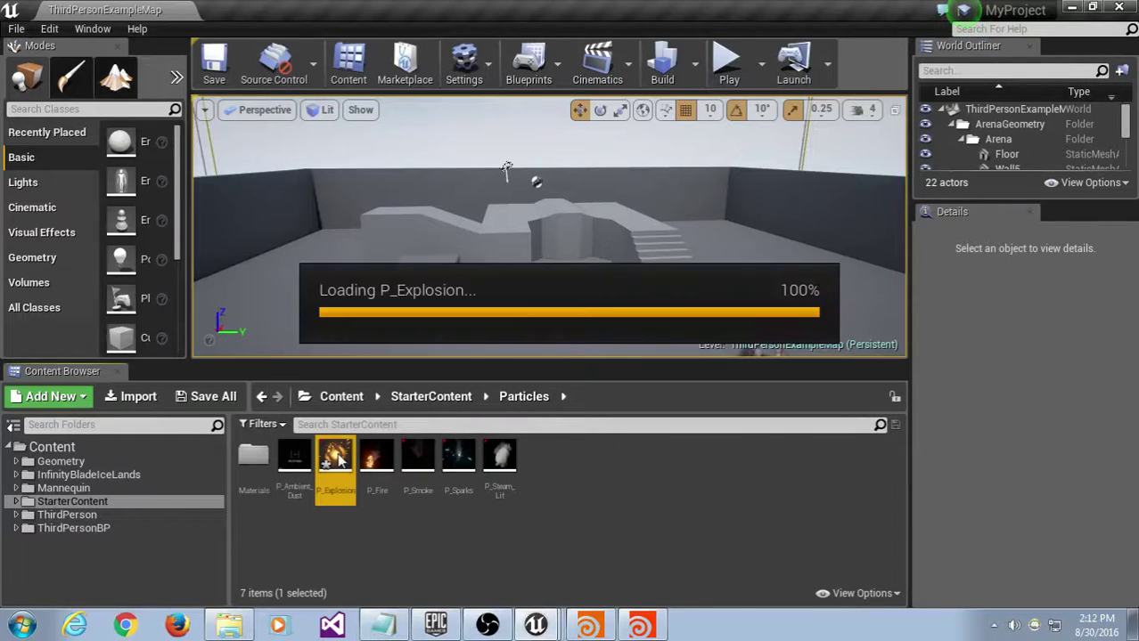
pyautogui.moveTo(532, 398); pyautogui.dragTo(508, 356)
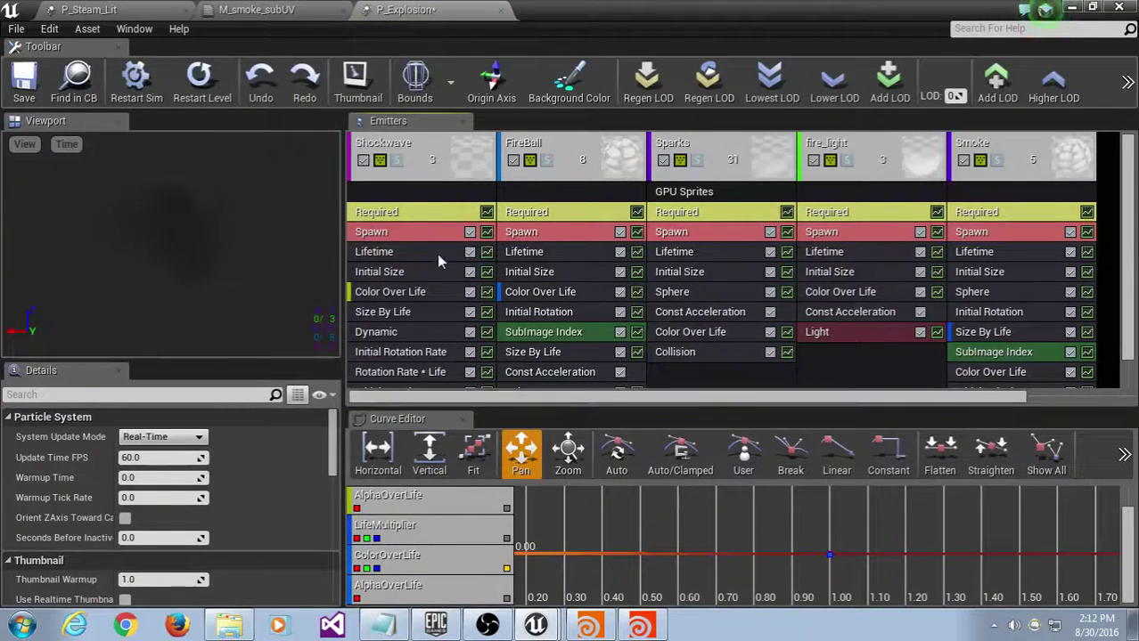
pyautogui.click(432, 175)
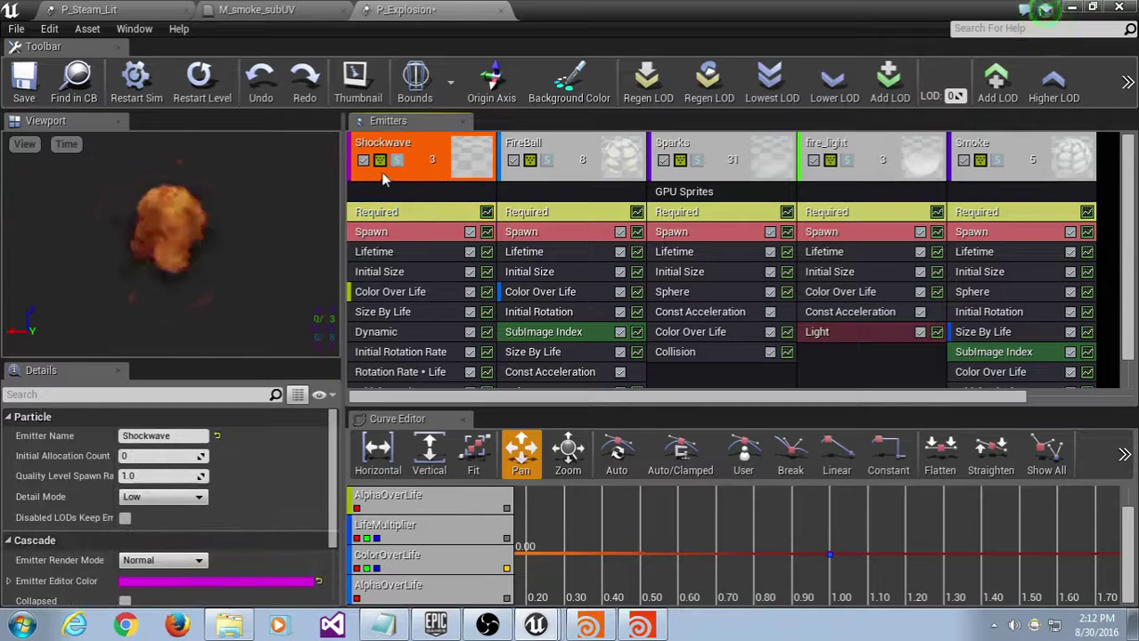
pyautogui.click(567, 158)
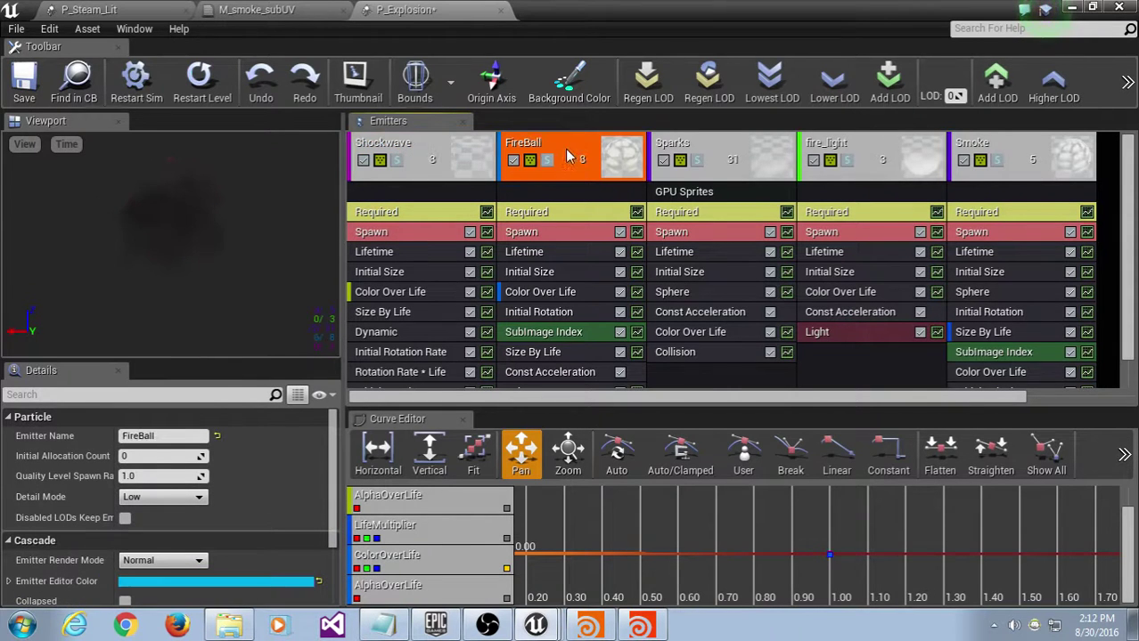
pyautogui.click(720, 156)
pyautogui.click(890, 150)
pyautogui.moveTo(749, 396); pyautogui.dragTo(923, 395)
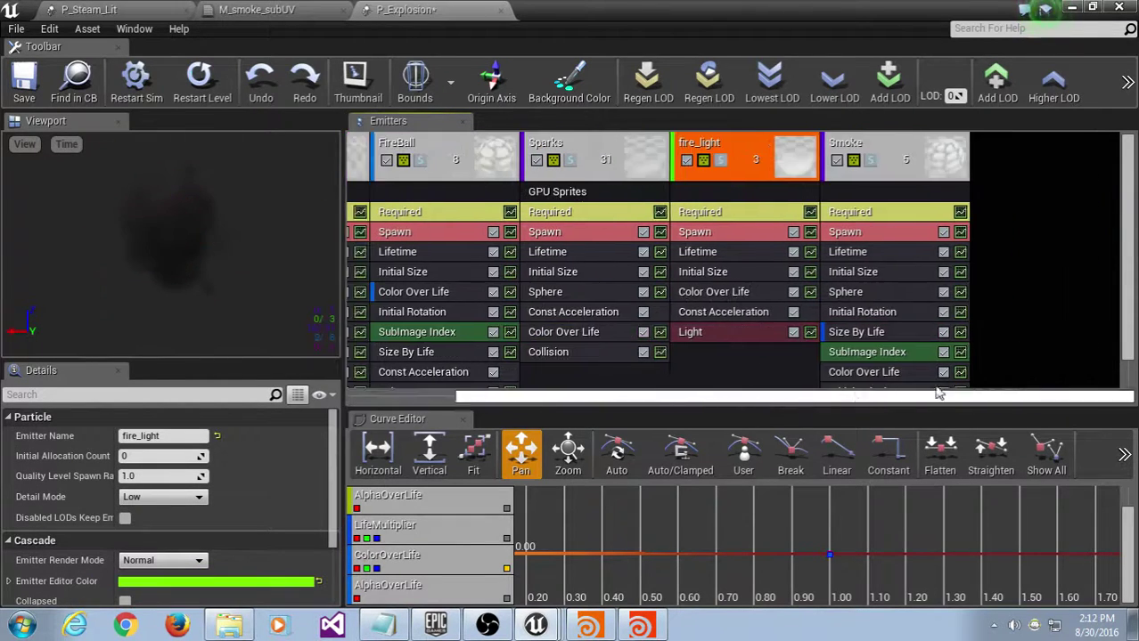
pyautogui.click(898, 160)
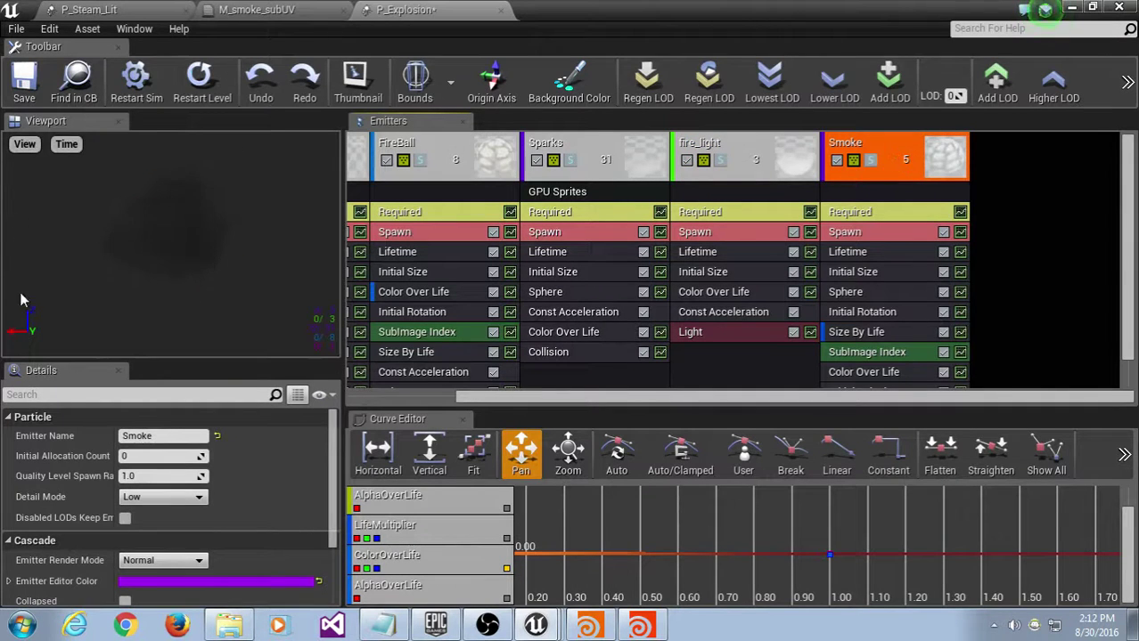
# Step: Close the extra editor tabs and place P_Explosion in the level at -460, -720, 400
pyautogui.click(207, 9)
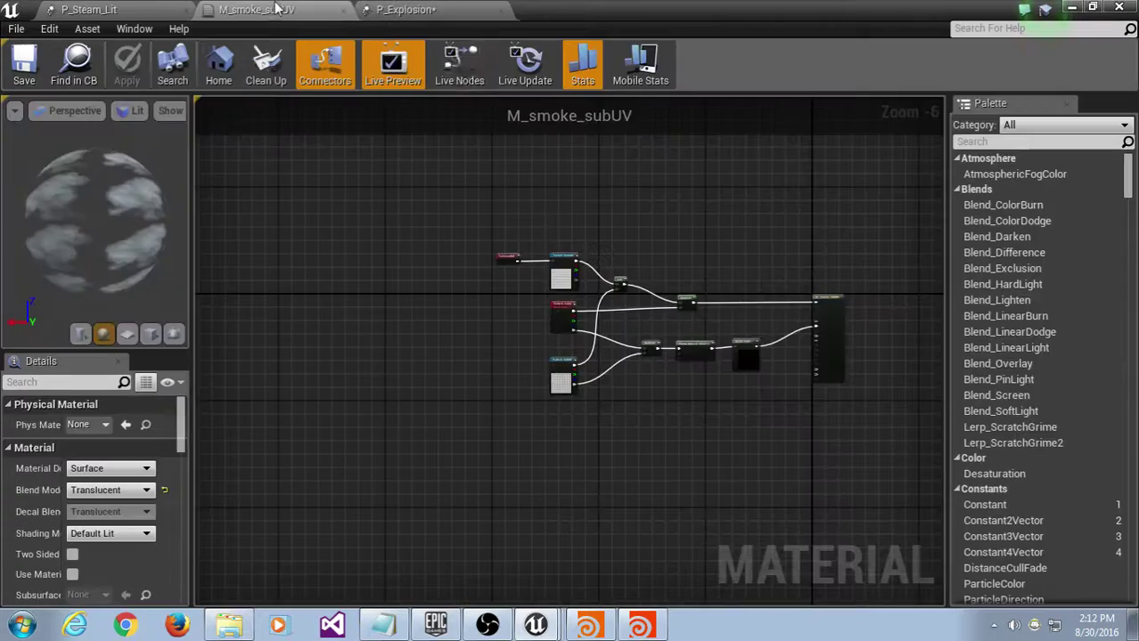
pyautogui.click(147, 9)
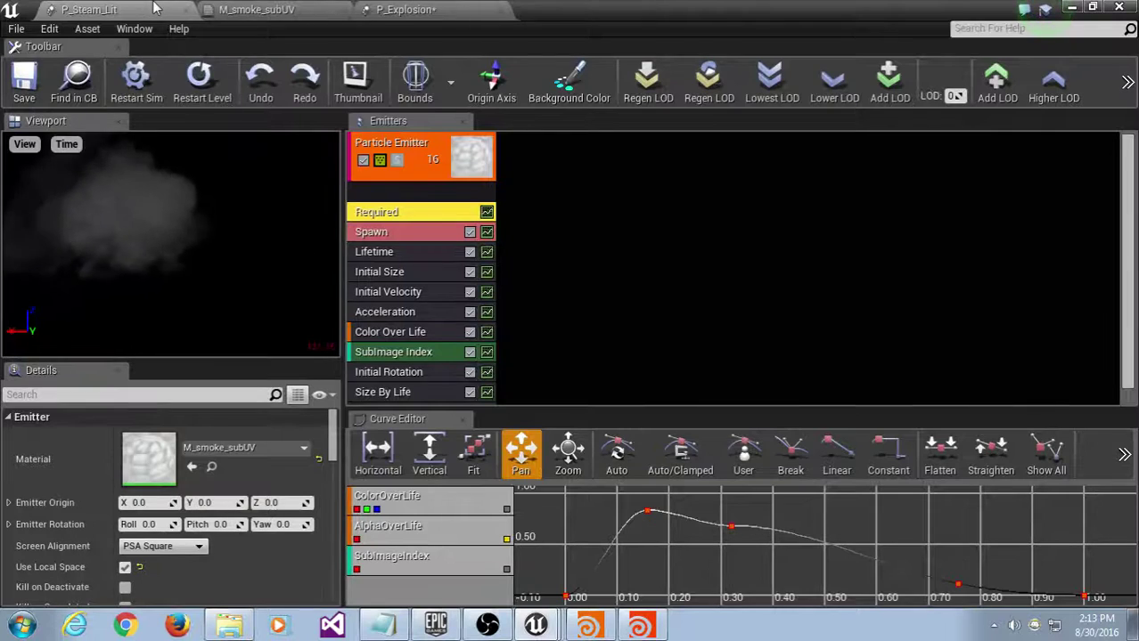
pyautogui.click(183, 9)
pyautogui.click(183, 9)
pyautogui.moveTo(340, 493); pyautogui.dragTo(351, 250)
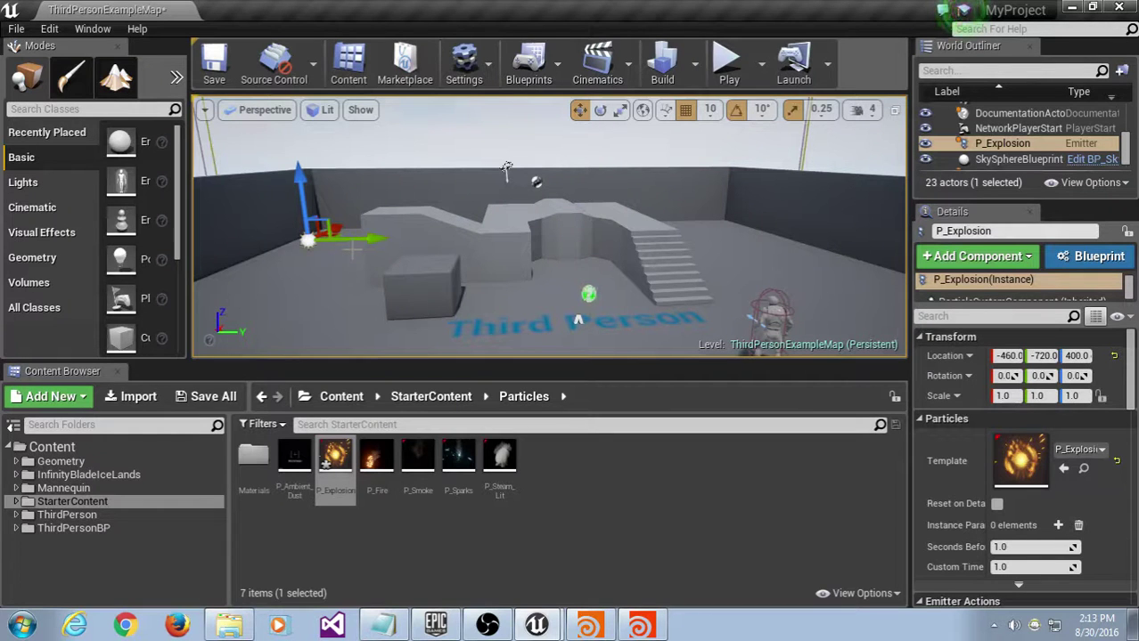
# Step: Set the FireBall Spawn burst count to 50 in Cascade and restart the preview
pyautogui.doubleClick(334, 459)
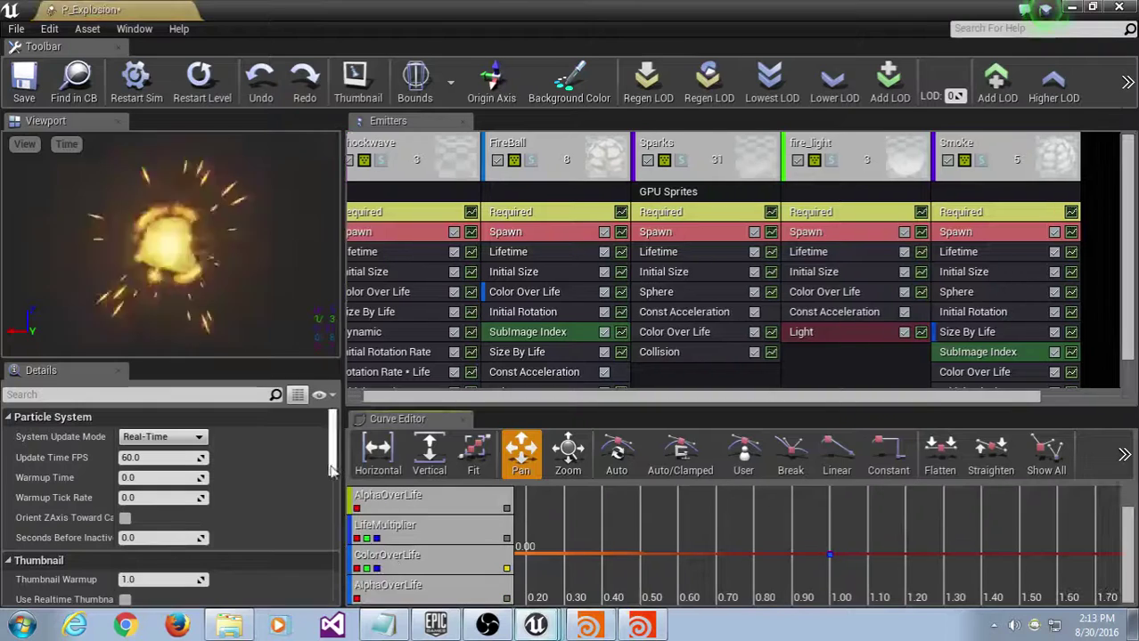
pyautogui.click(526, 169)
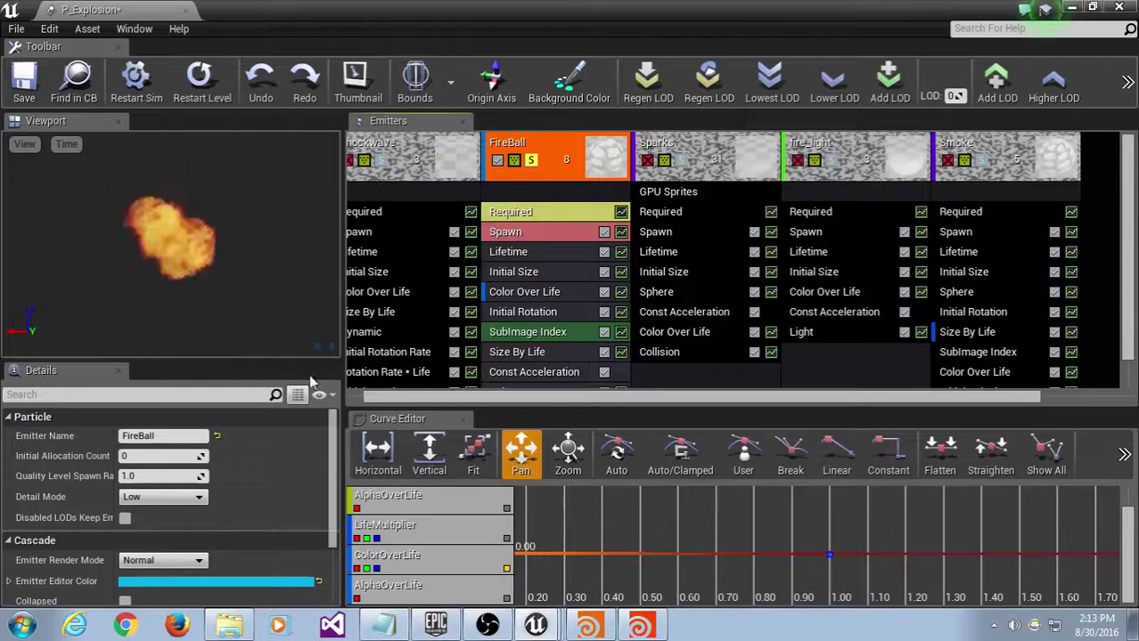
pyautogui.click(550, 234)
pyautogui.scroll(-3, 191, 488)
pyautogui.click(8, 490)
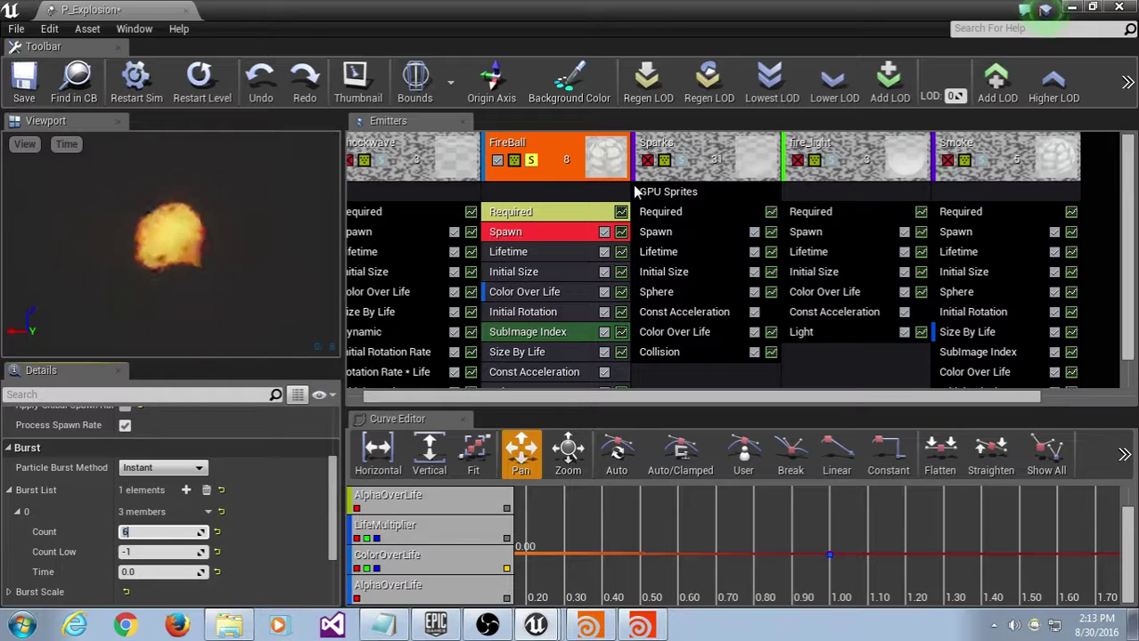
pyautogui.write('50')
pyautogui.press('Return')
pyautogui.click(138, 78)
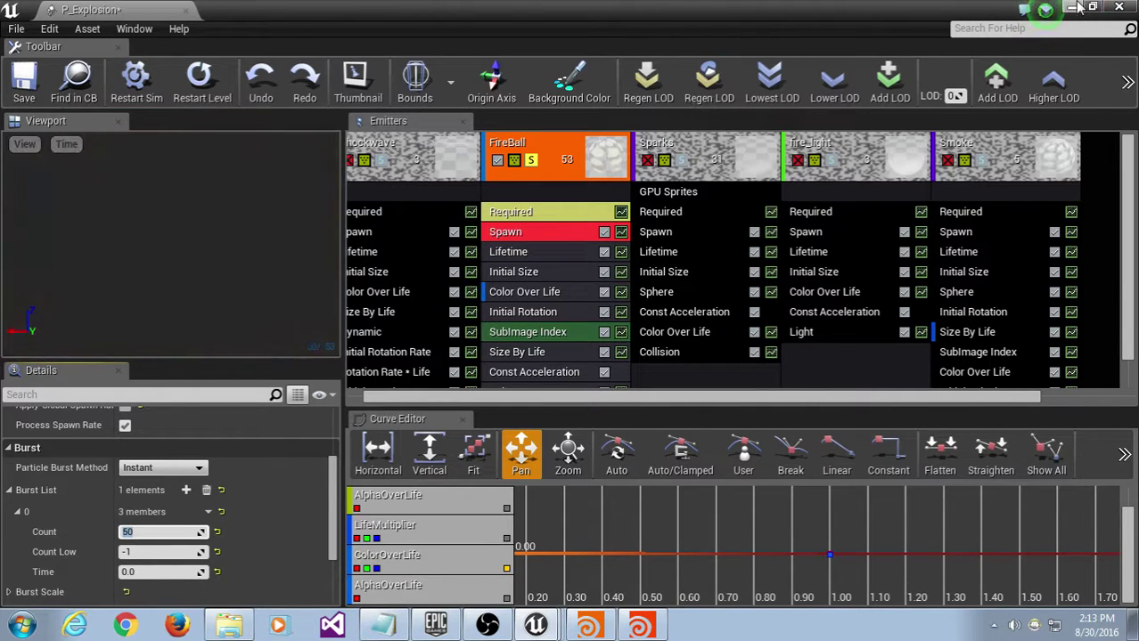
# Step: Close Cascade and move the viewport closer to the placed explosion
pyautogui.click(1119, 7)
pyautogui.moveTo(506, 169); pyautogui.dragTo(704, 112)
pyautogui.click(264, 109)
# Step: Switch the viewport to Shader Complexity view, then reopen P_Explosion in Cascade
pyautogui.click(311, 107)
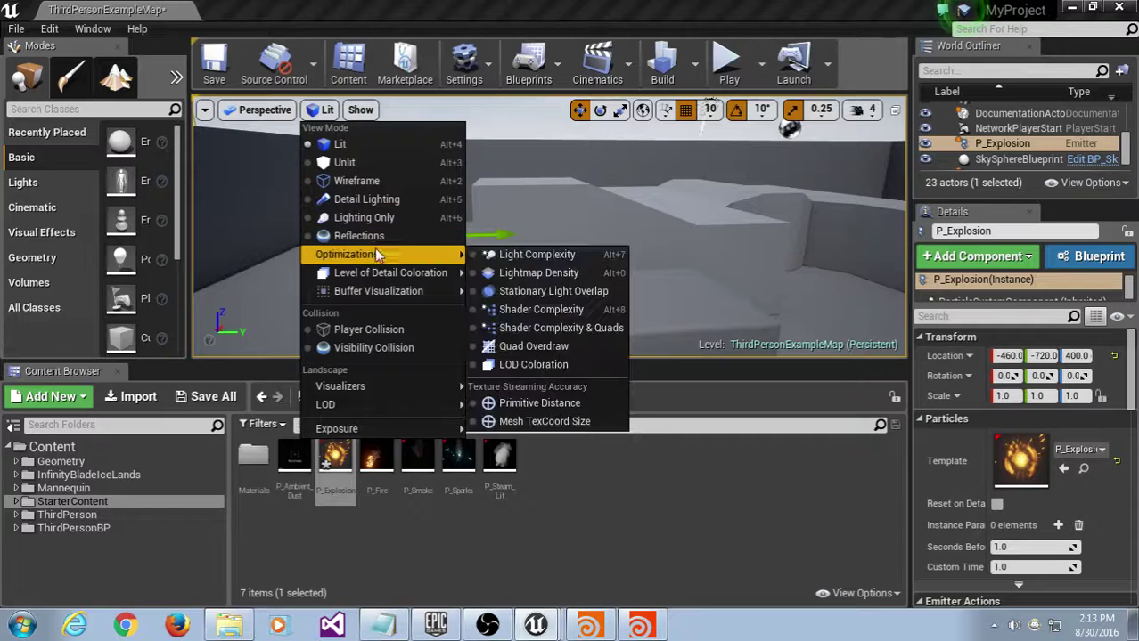
pyautogui.moveTo(375, 257)
pyautogui.click(551, 312)
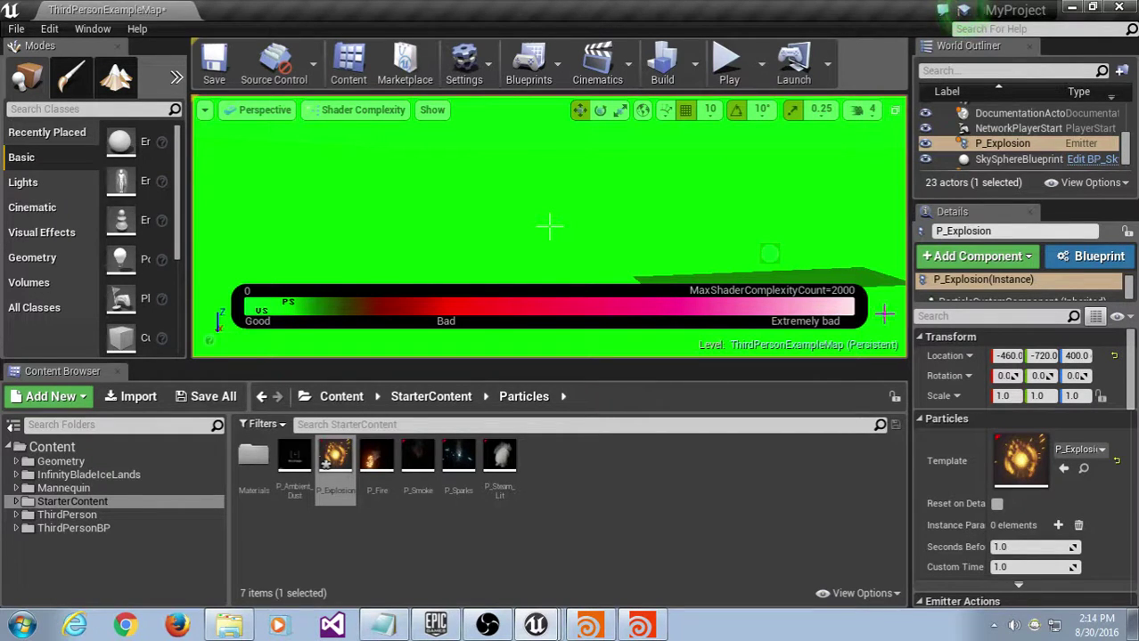
pyautogui.doubleClick(335, 459)
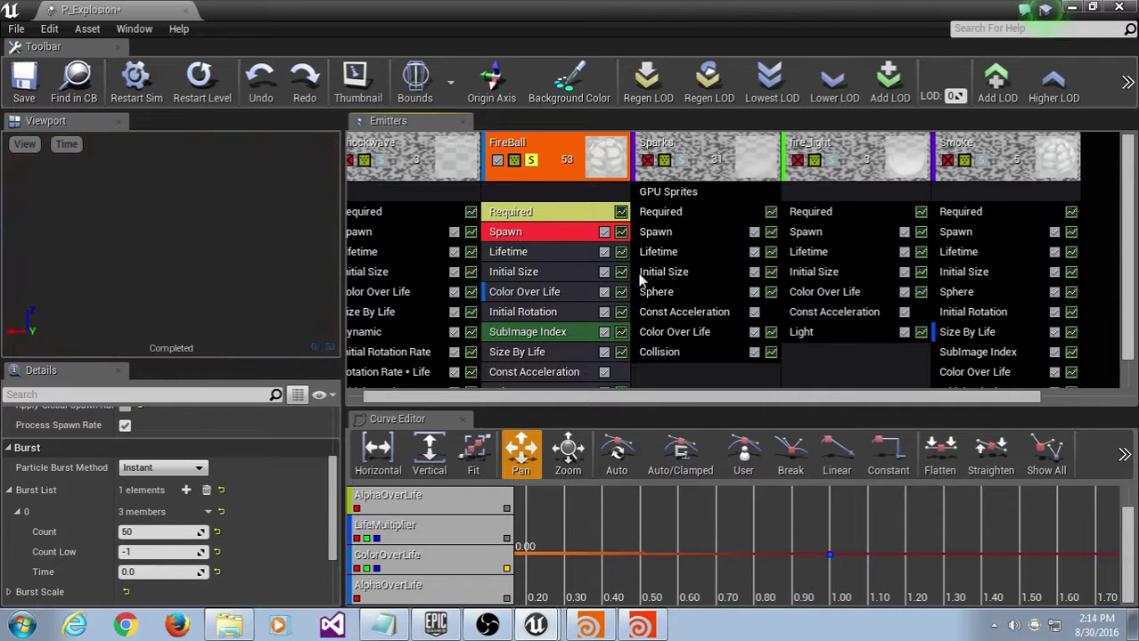
# Step: Remove the FireBall burst entry, set its spawn rate to 500, and make it loop indefinitely
pyautogui.click(206, 491)
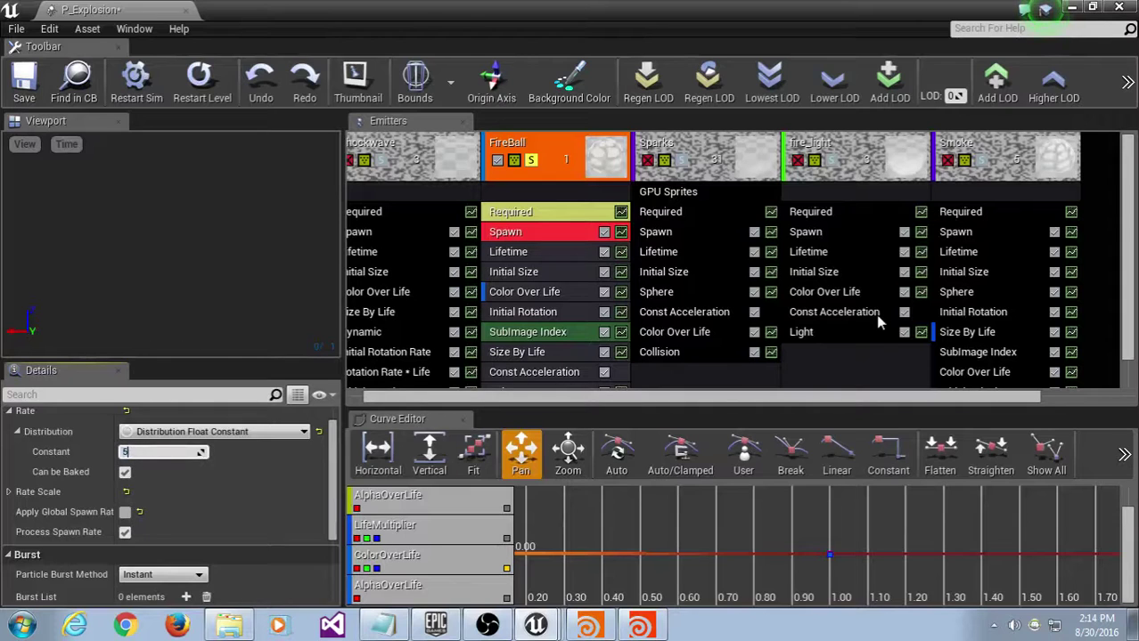
pyautogui.press('Return')
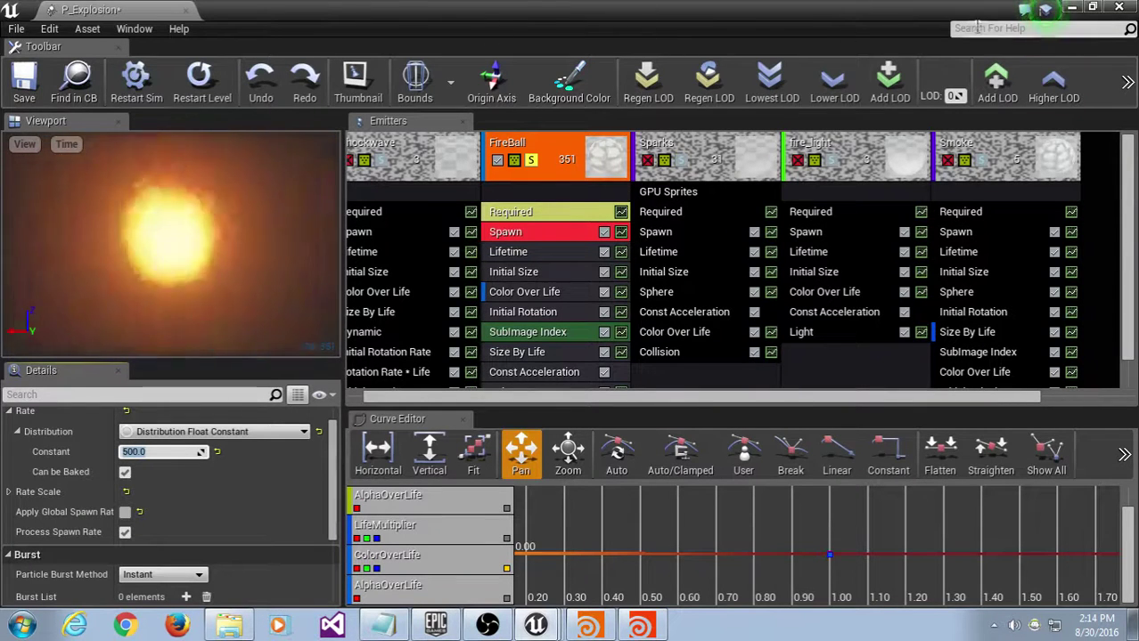
pyautogui.click(535, 212)
pyautogui.scroll(-5, 232, 489)
pyautogui.click(216, 512)
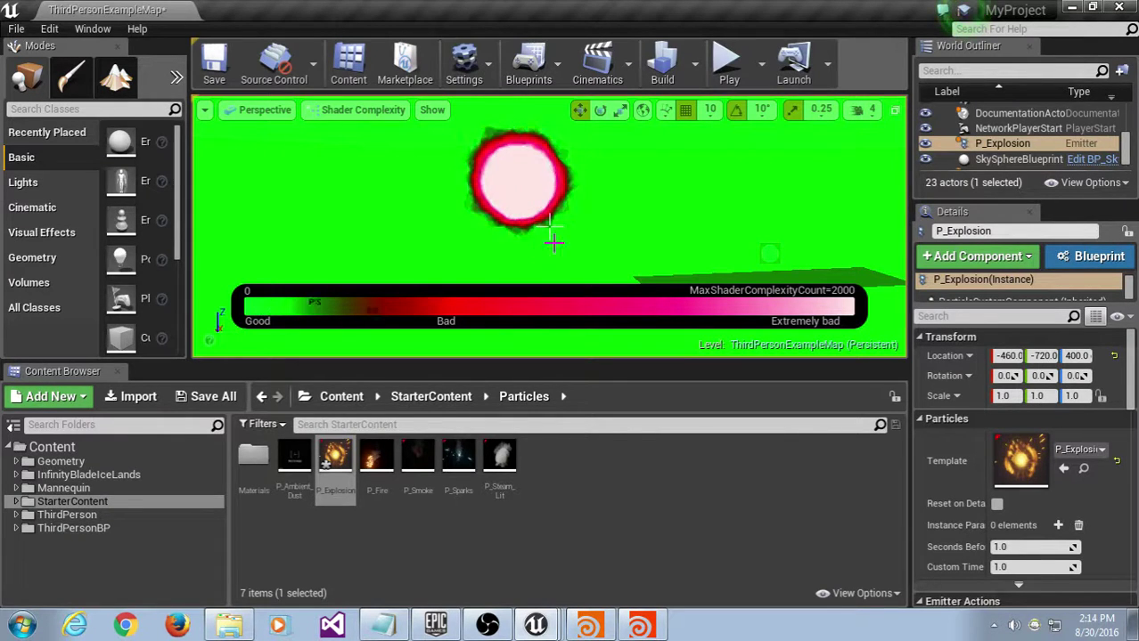
# Step: Restore Unreal full screen, reopen P_Explosion and set the FireBall spawn rate to 5
pyautogui.press('super+Right')
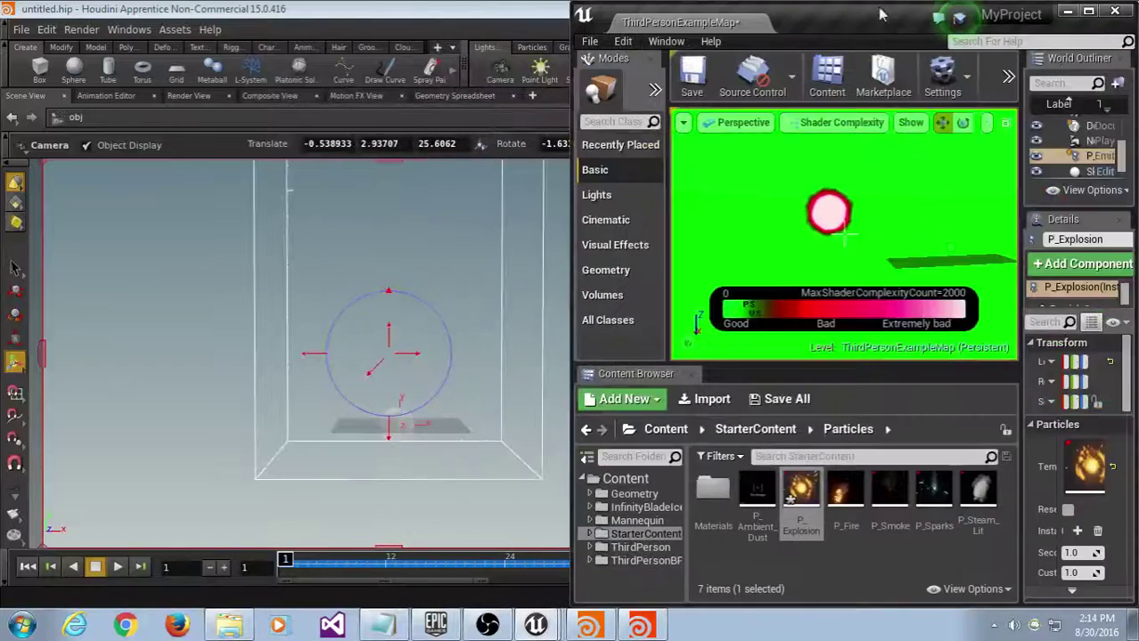
pyautogui.press('super+Up')
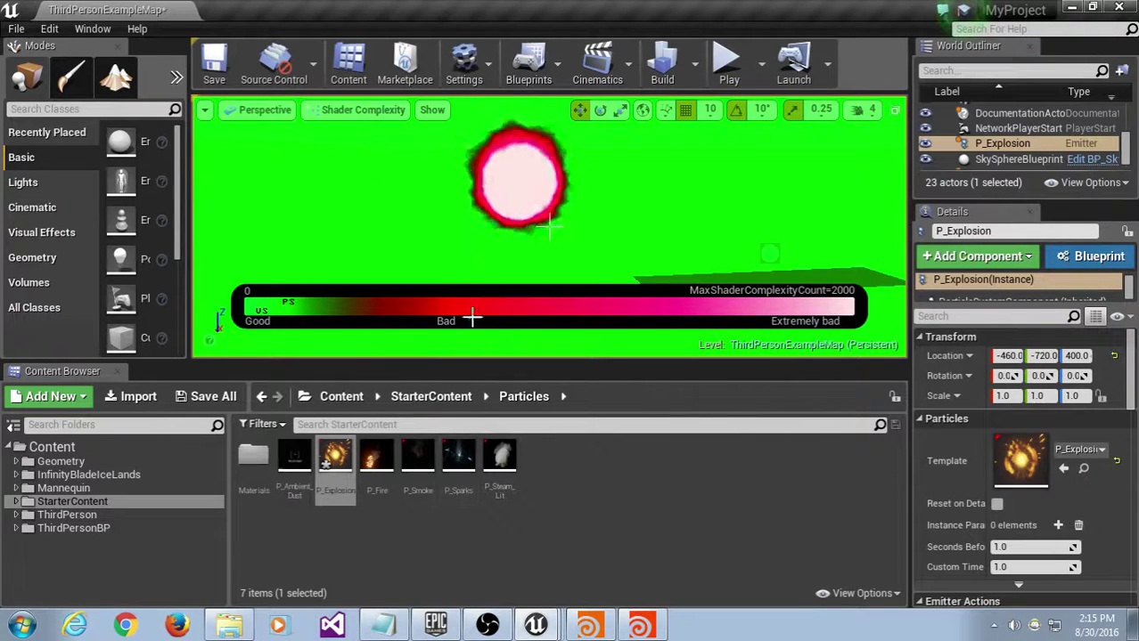
pyautogui.doubleClick(335, 459)
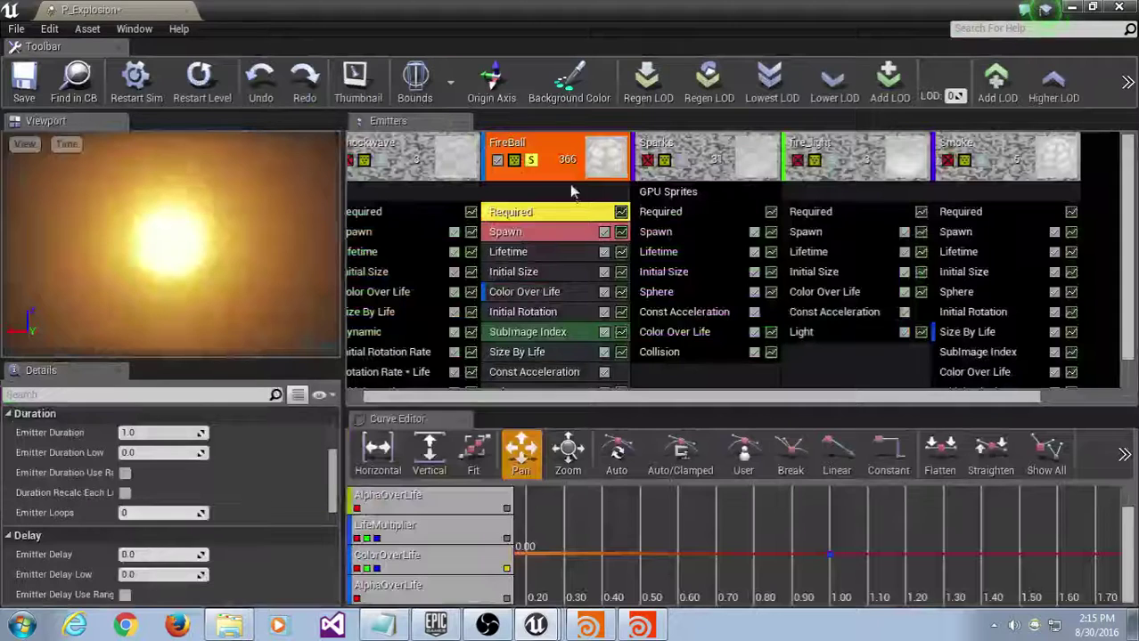
pyautogui.scroll(10, 247, 469)
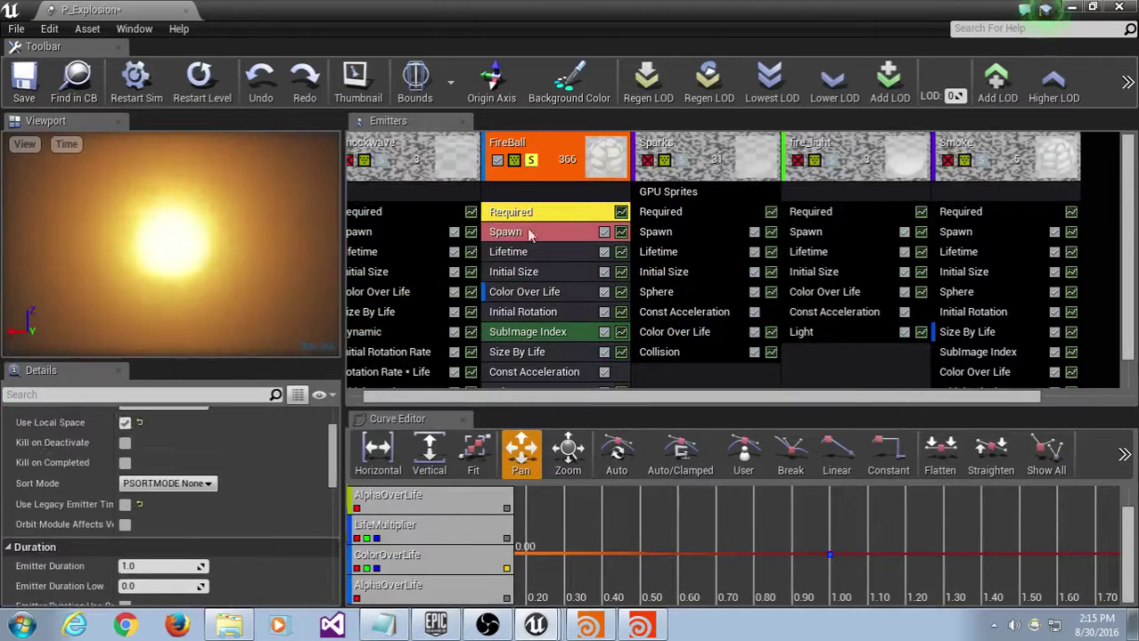
pyautogui.scroll(1, 249, 469)
pyautogui.click(160, 477)
pyautogui.write('500.0')
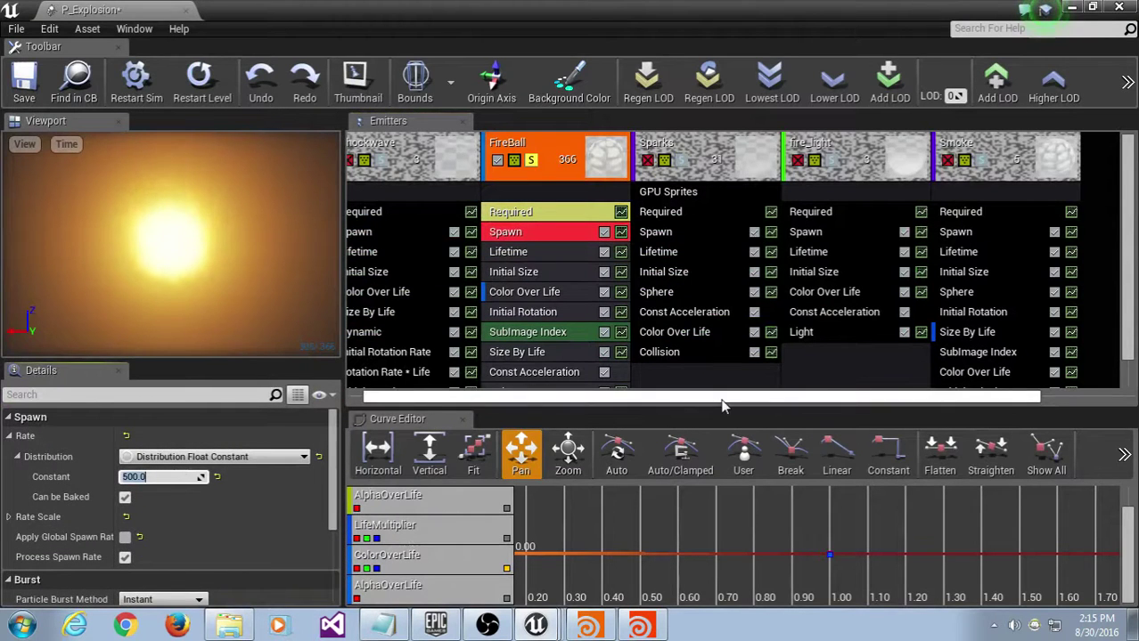
pyautogui.press('Return')
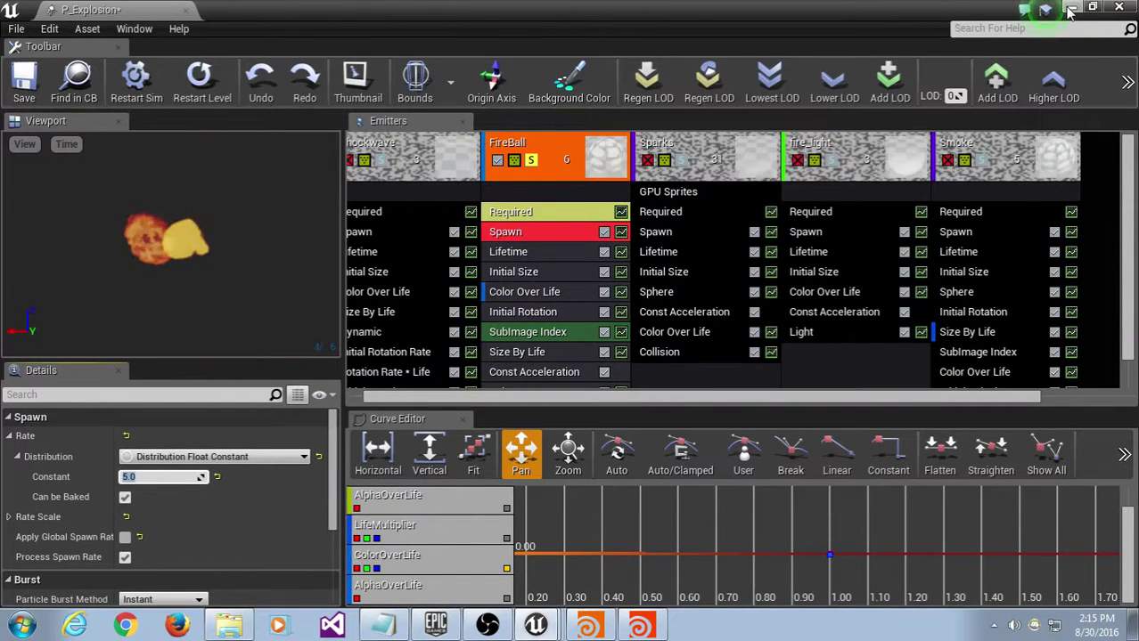
# Step: Minimize Cascade, cancel saving the changed assets, and minimize Unreal to reveal Houdini
pyautogui.click(1070, 7)
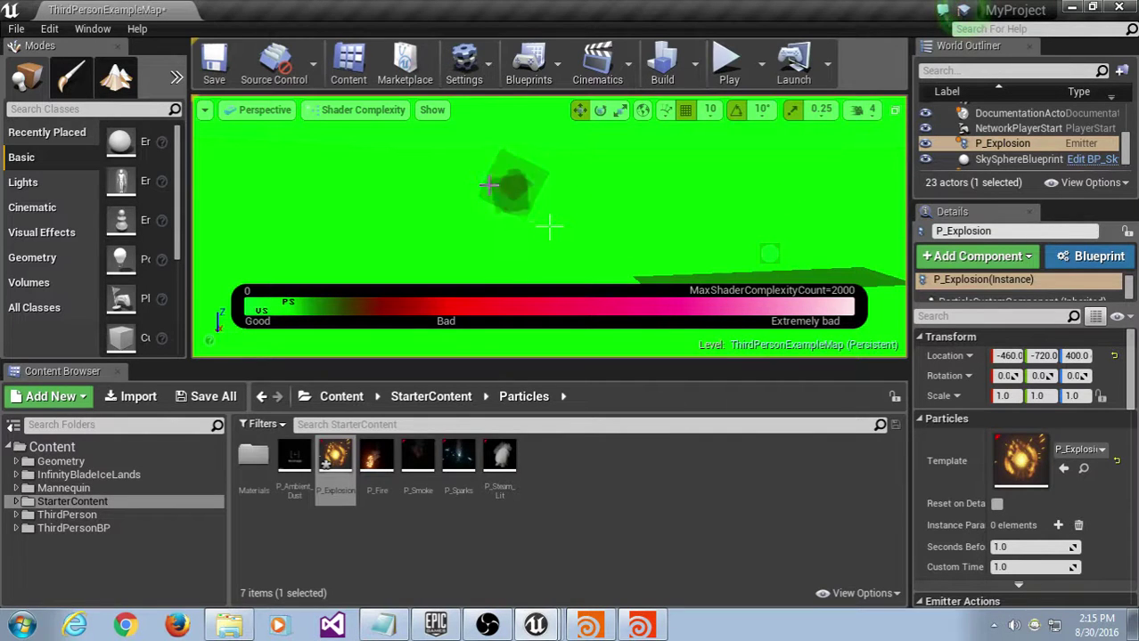
pyautogui.hotkey('ctrl', 'shift', 's')
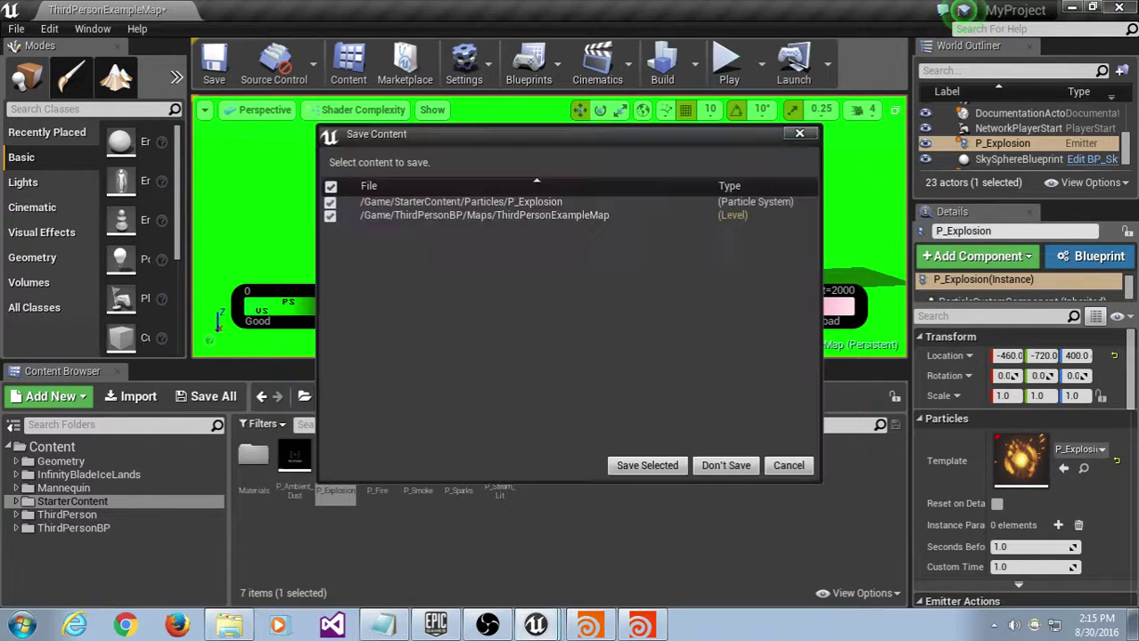
pyautogui.click(790, 466)
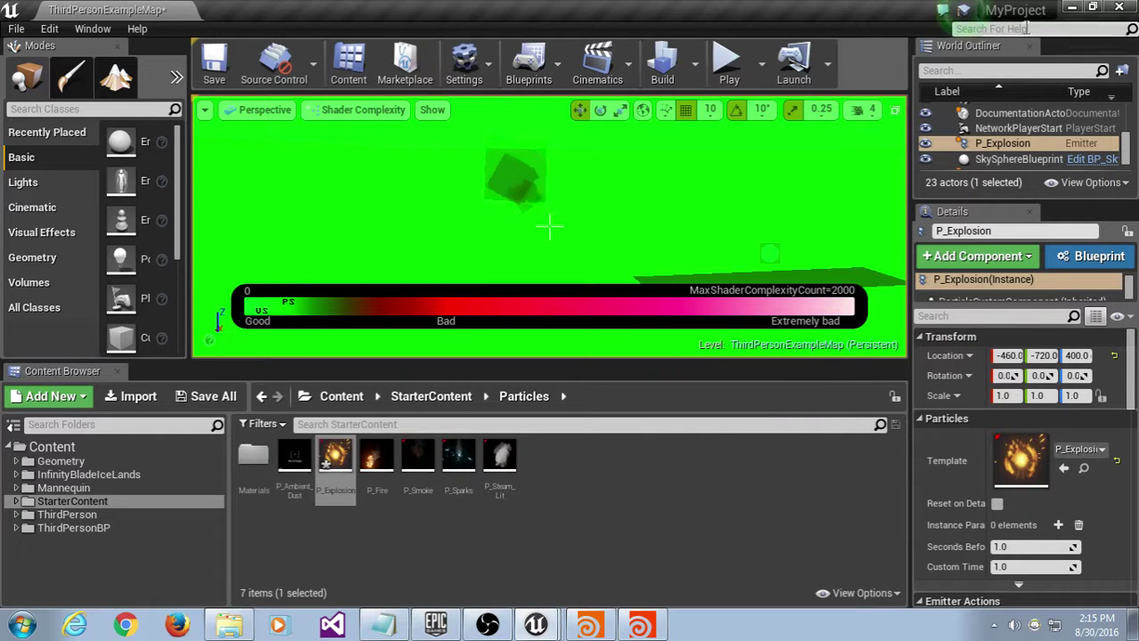
pyautogui.click(1070, 7)
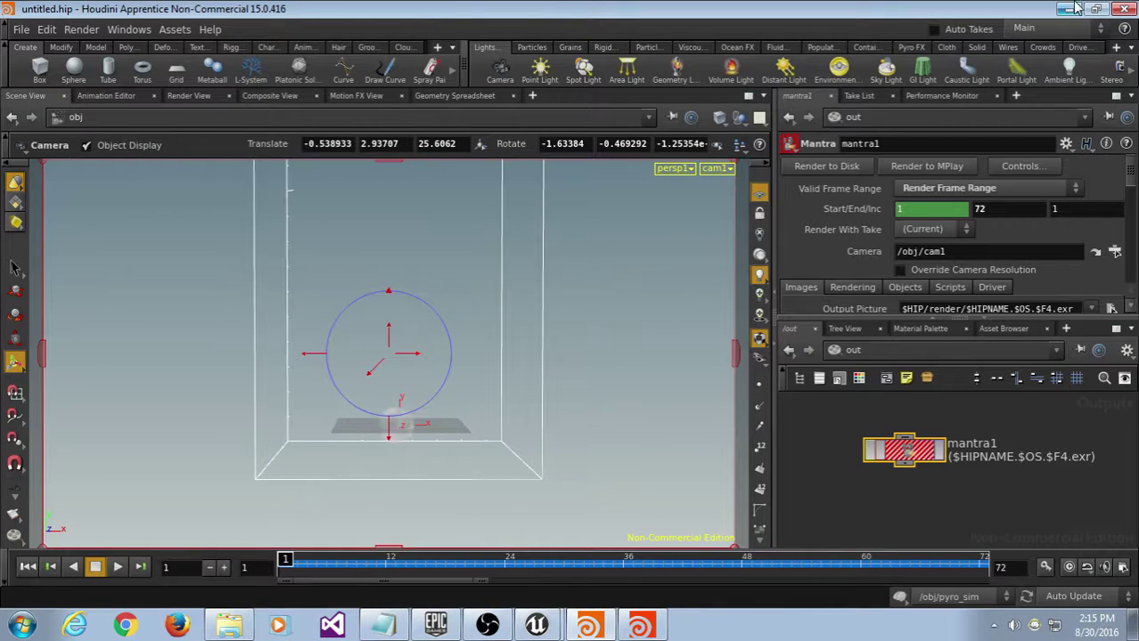
# Step: Quit Houdini discarding unsaved changes, and close the MPlay render viewer
pyautogui.hotkey('ctrl', 'q')
pyautogui.click(1005, 123)
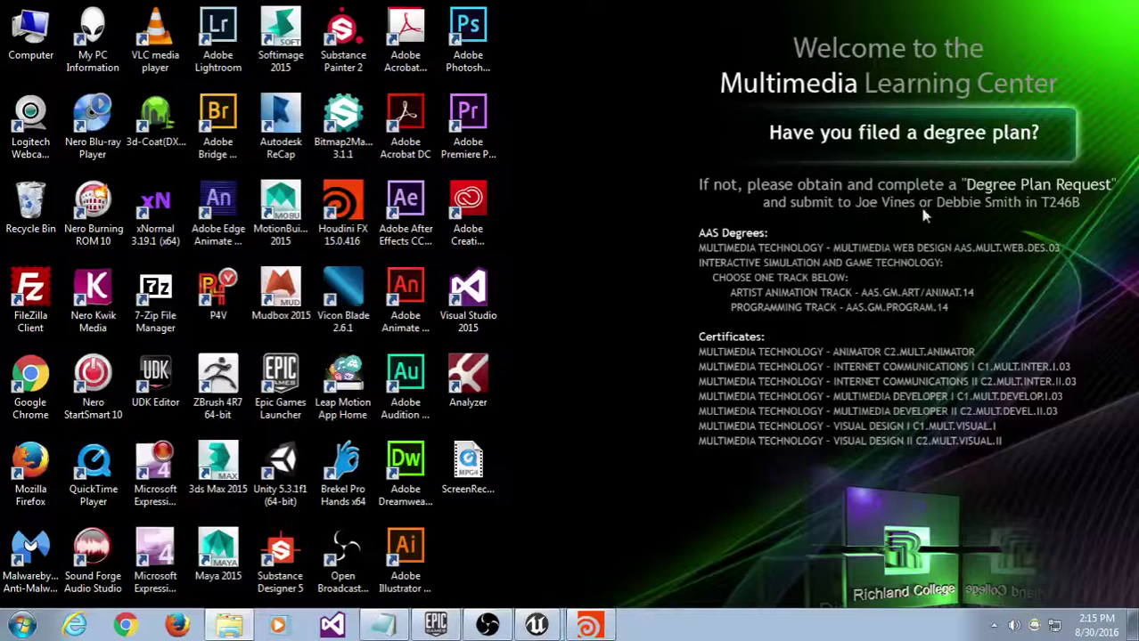
pyautogui.click(586, 615)
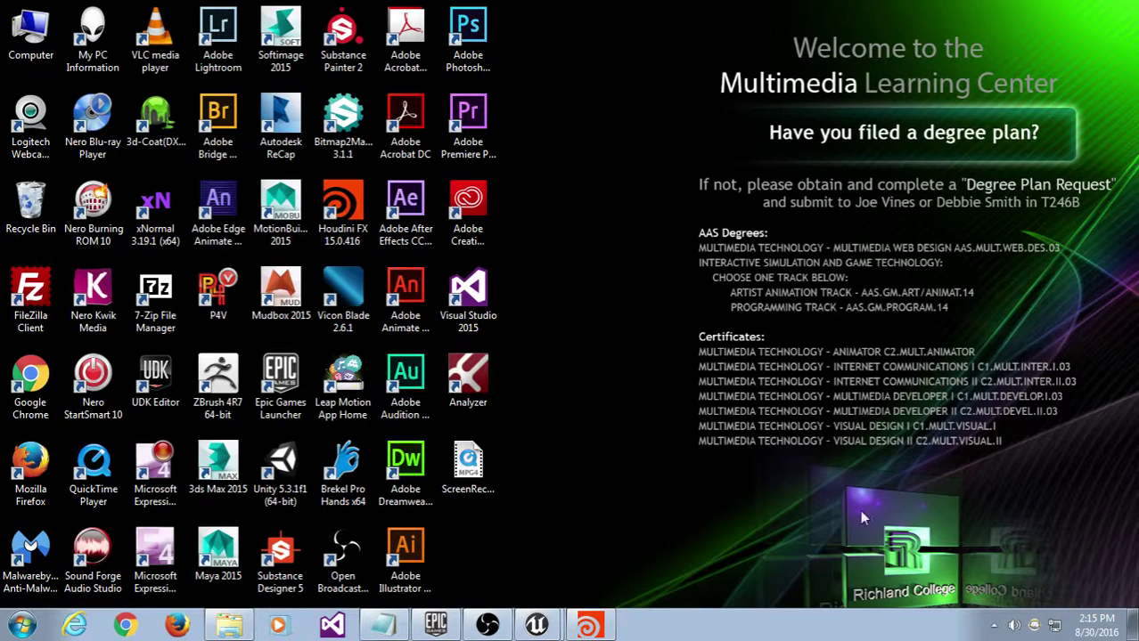
pyautogui.click(588, 625)
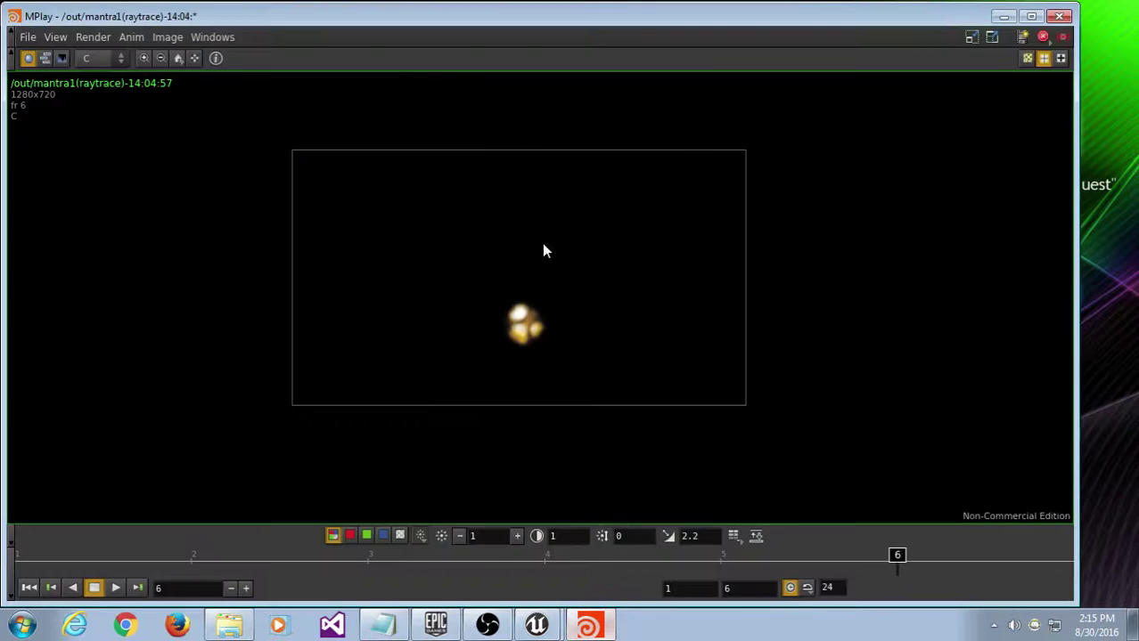
pyautogui.click(1059, 17)
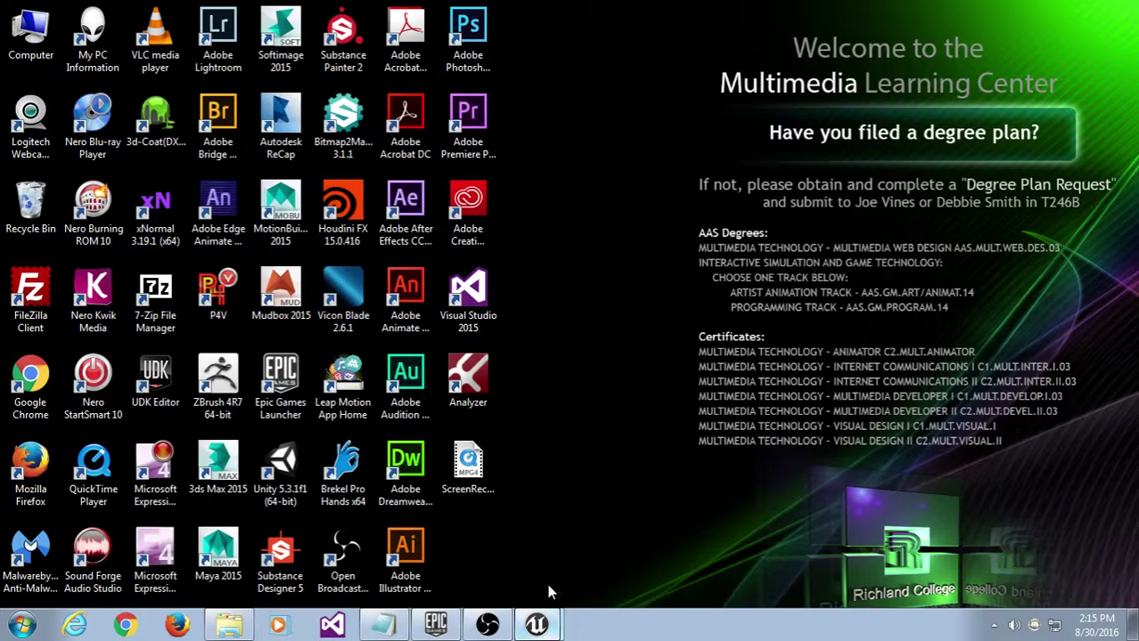
# Step: Close the extra Unreal window without saving, plus the M_Rock and SM_Rock editors
pyautogui.click(536, 626)
pyautogui.click(1119, 7)
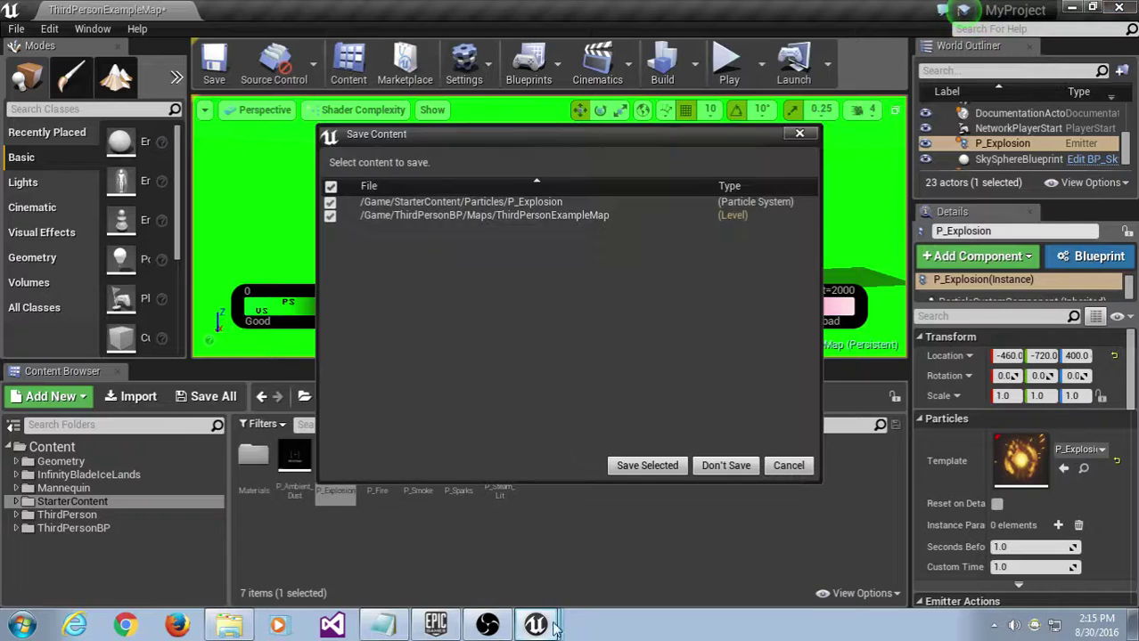
pyautogui.click(730, 469)
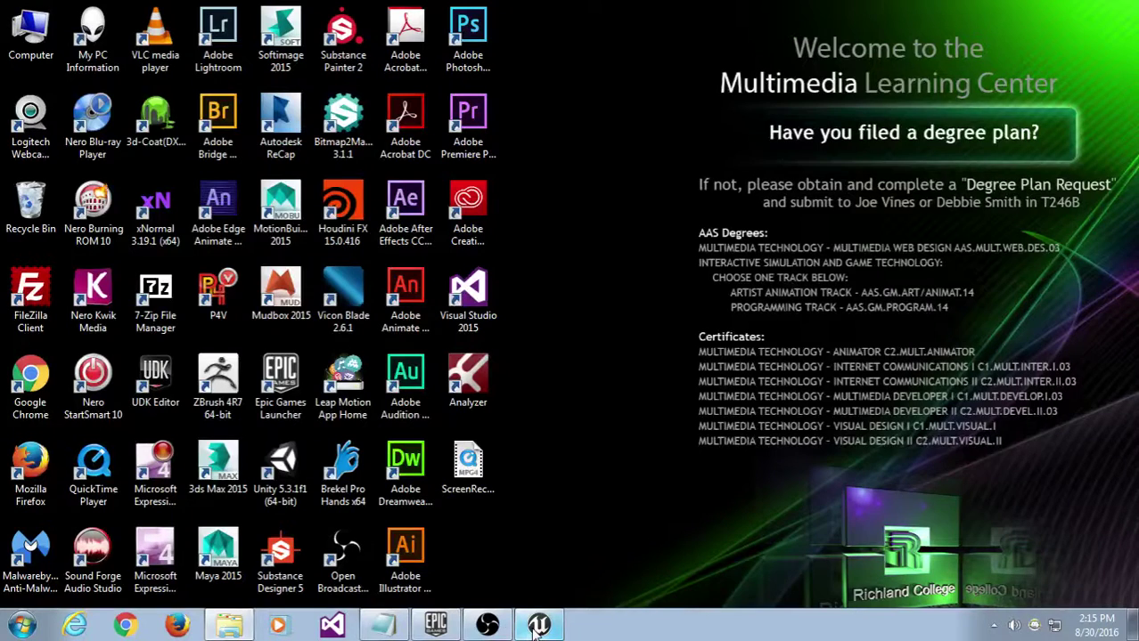
pyautogui.click(537, 626)
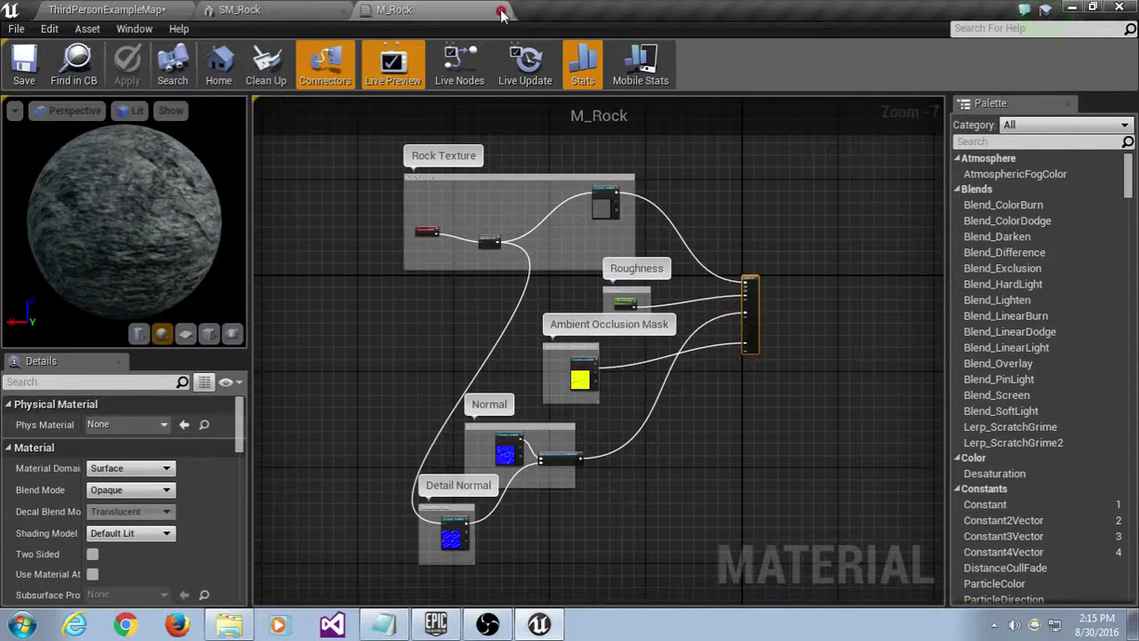
pyautogui.click(501, 11)
pyautogui.click(346, 10)
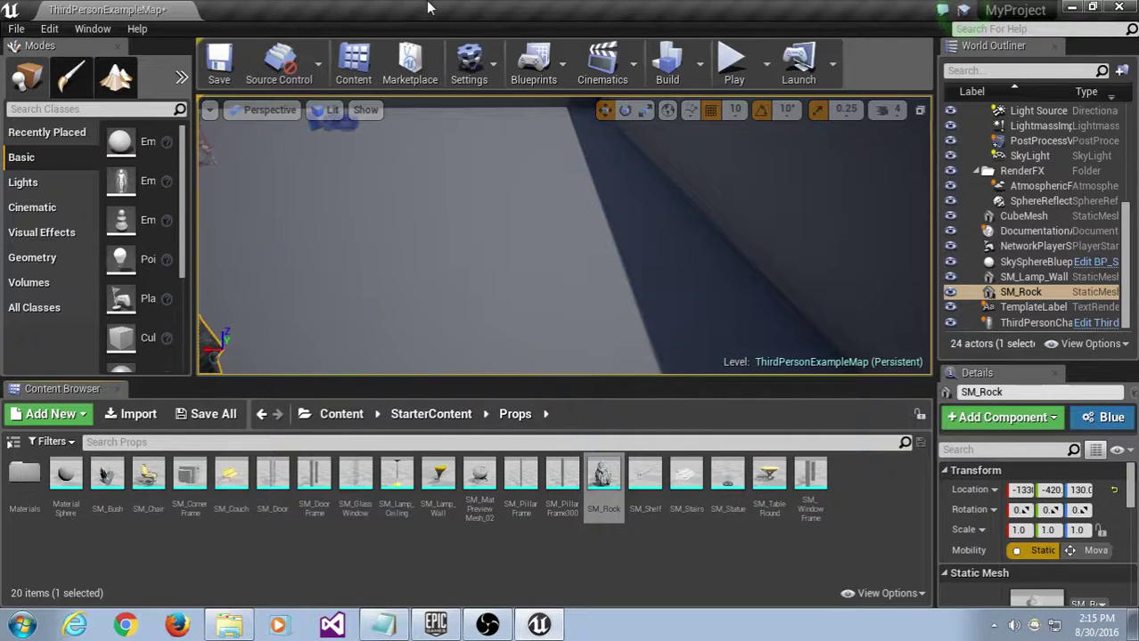
# Step: Browse the Content Browser to Content > InfinityBladeIceLands and open the asset type filters
pyautogui.moveTo(392, 378); pyautogui.dragTo(390, 390)
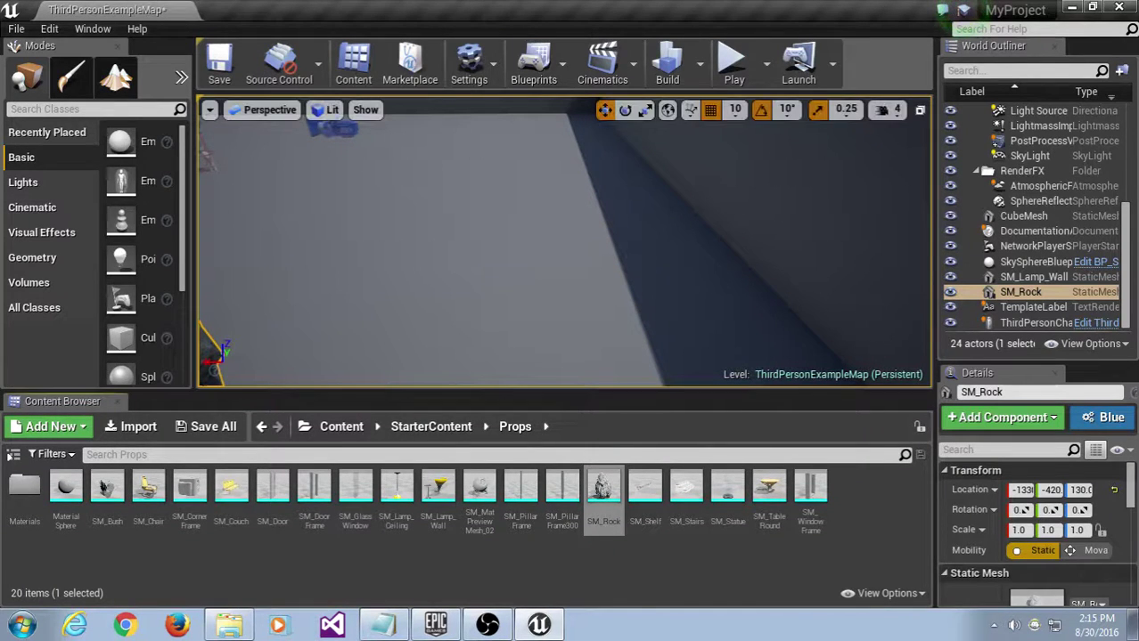
pyautogui.click(341, 427)
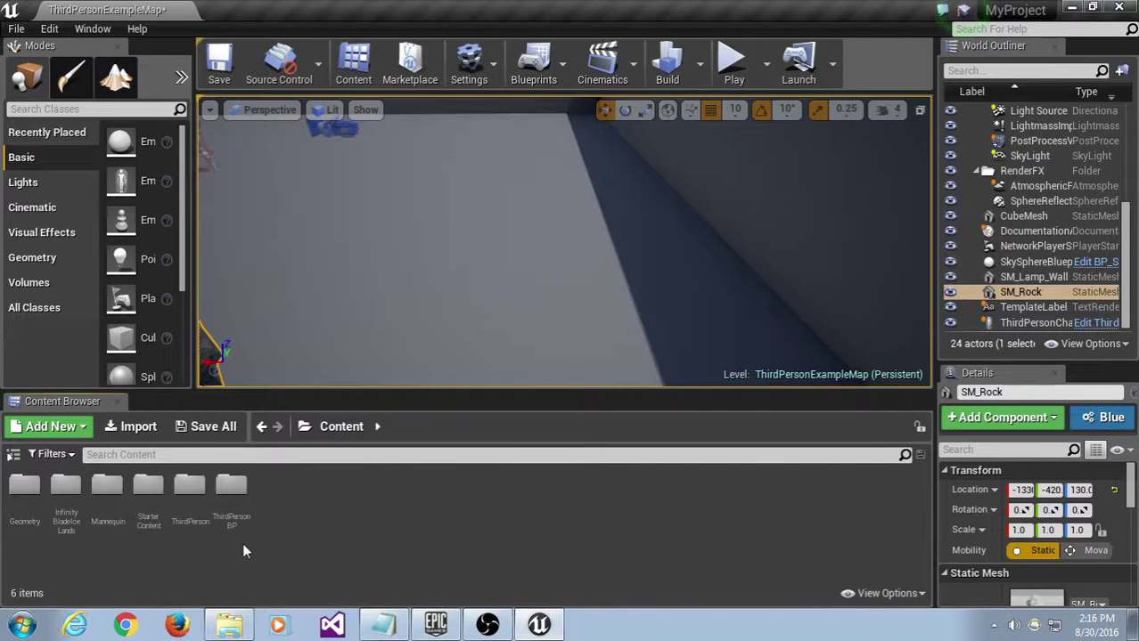
pyautogui.doubleClick(66, 501)
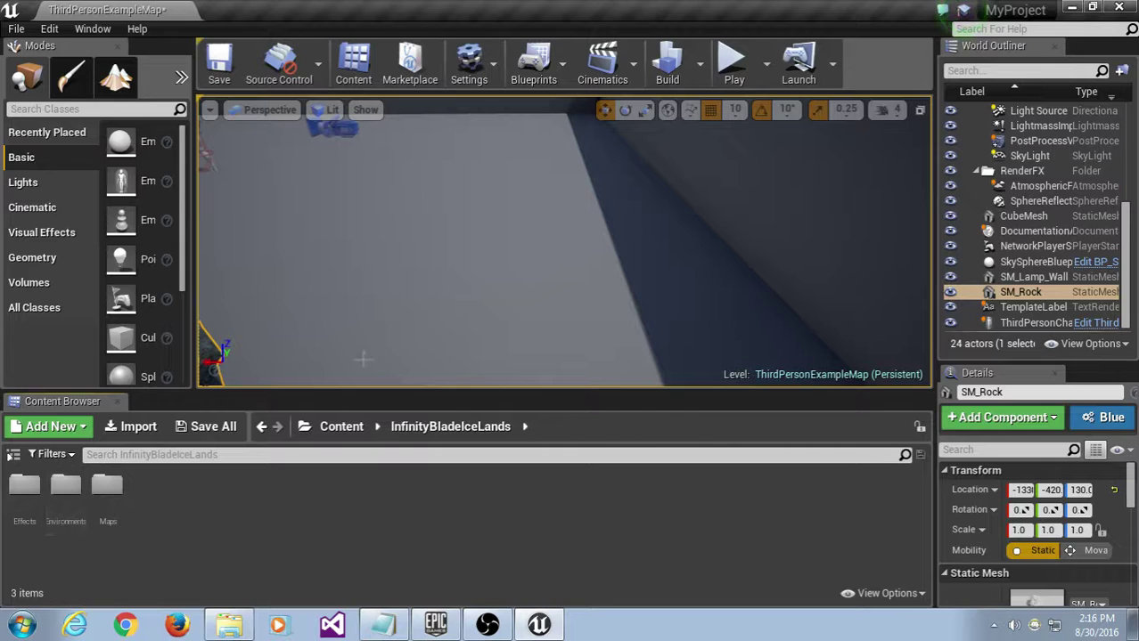
pyautogui.moveTo(330, 390); pyautogui.dragTo(330, 369)
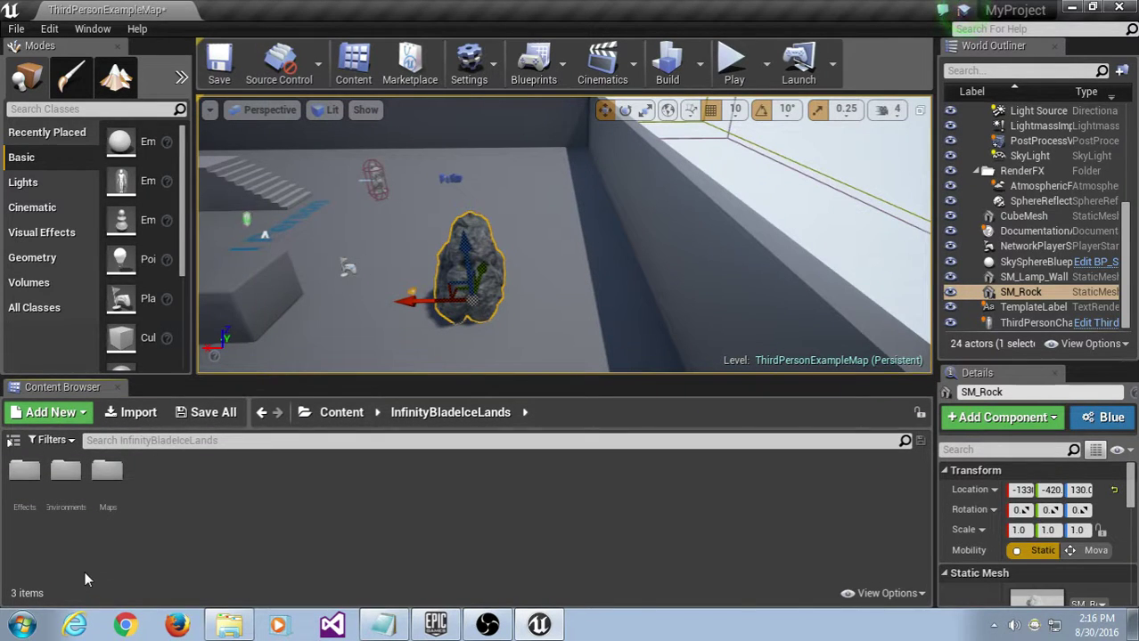
pyautogui.doubleClick(66, 477)
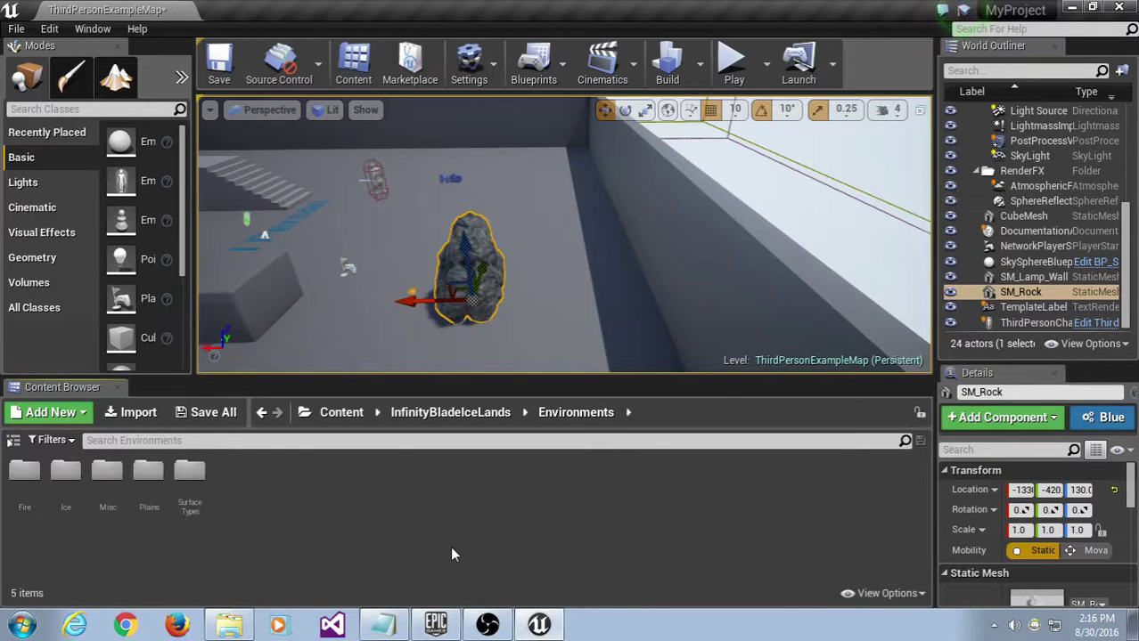
pyautogui.click(449, 413)
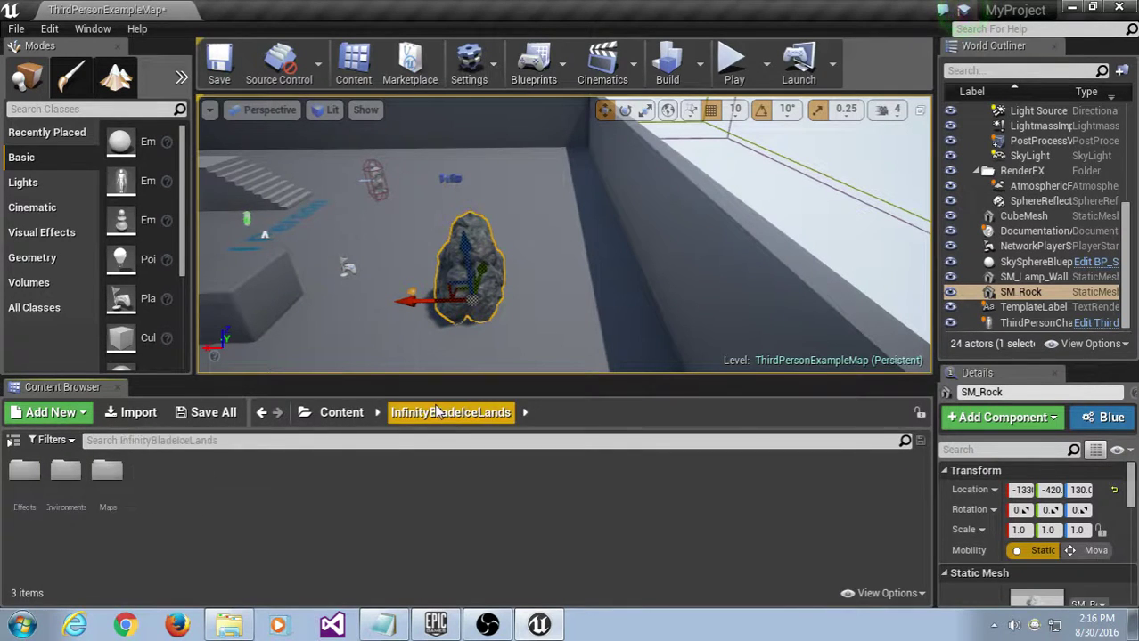
pyautogui.click(313, 442)
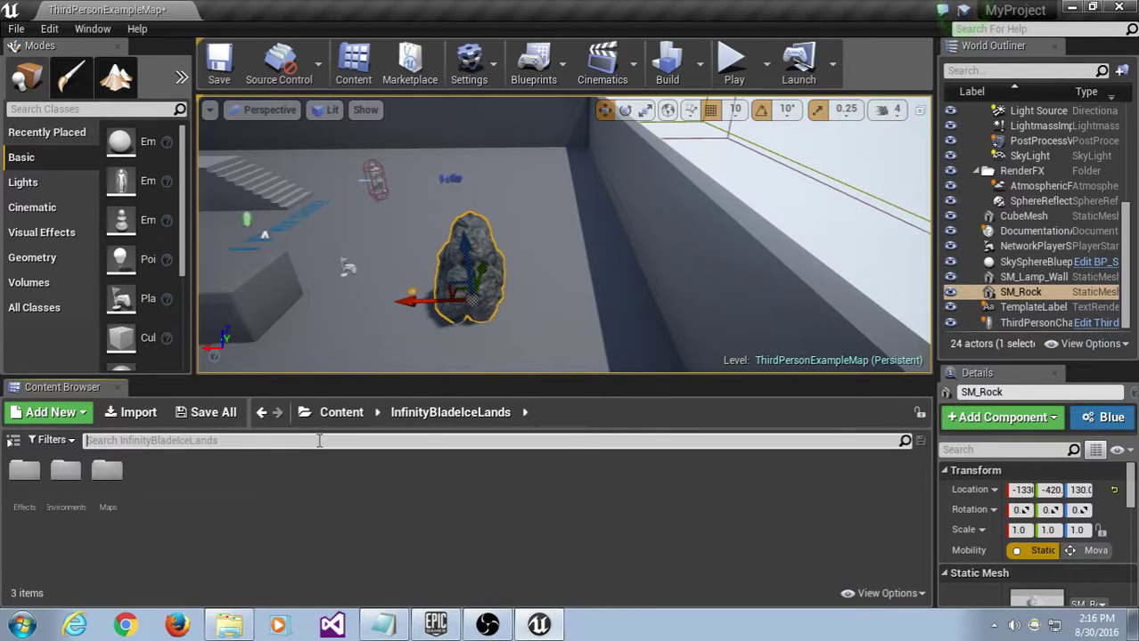
pyautogui.click(60, 443)
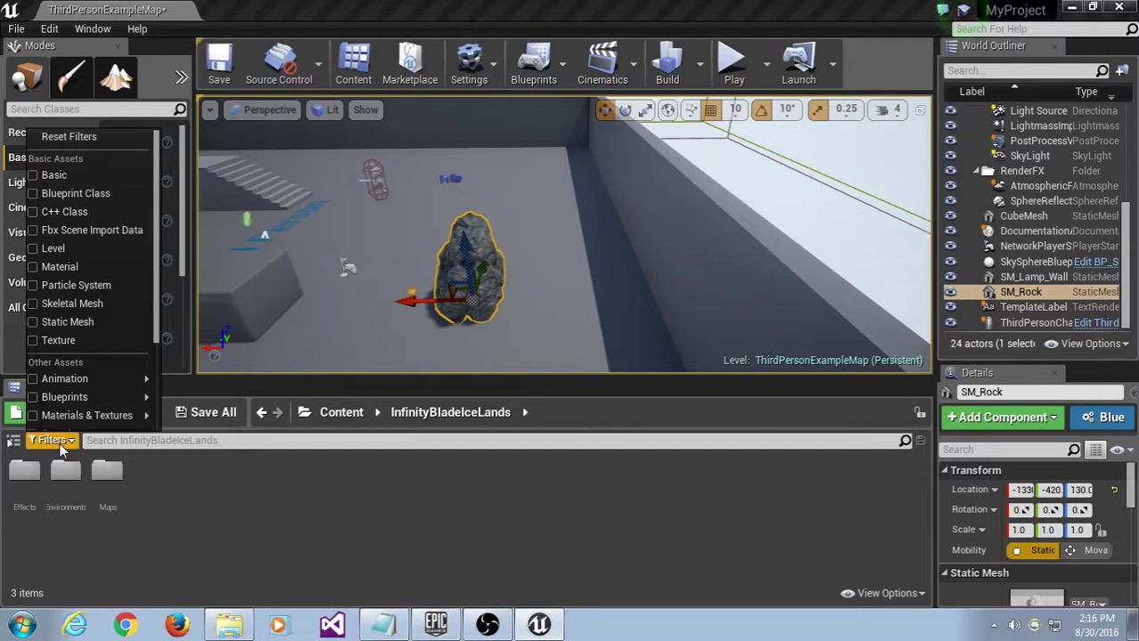
# Step: Filter InfinityBladeIceLands to Static Mesh and enlarge the asset browser to scan the meshes
pyautogui.moveTo(107, 379)
pyautogui.click(106, 322)
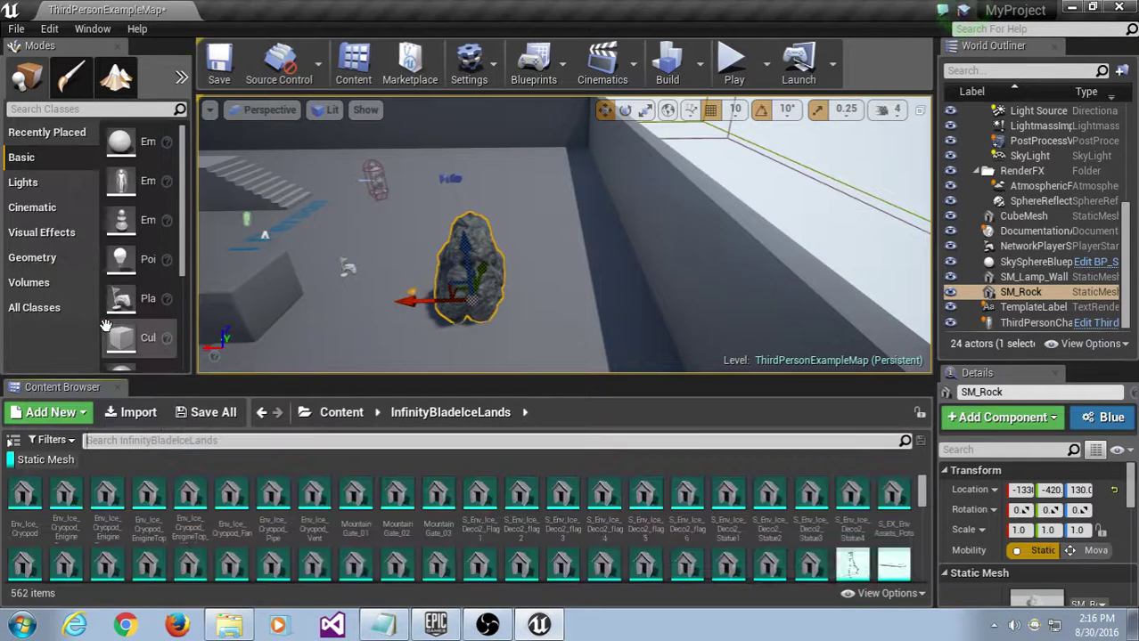
pyautogui.moveTo(280, 377); pyautogui.dragTo(280, 311)
pyautogui.scroll(-4, 476, 181)
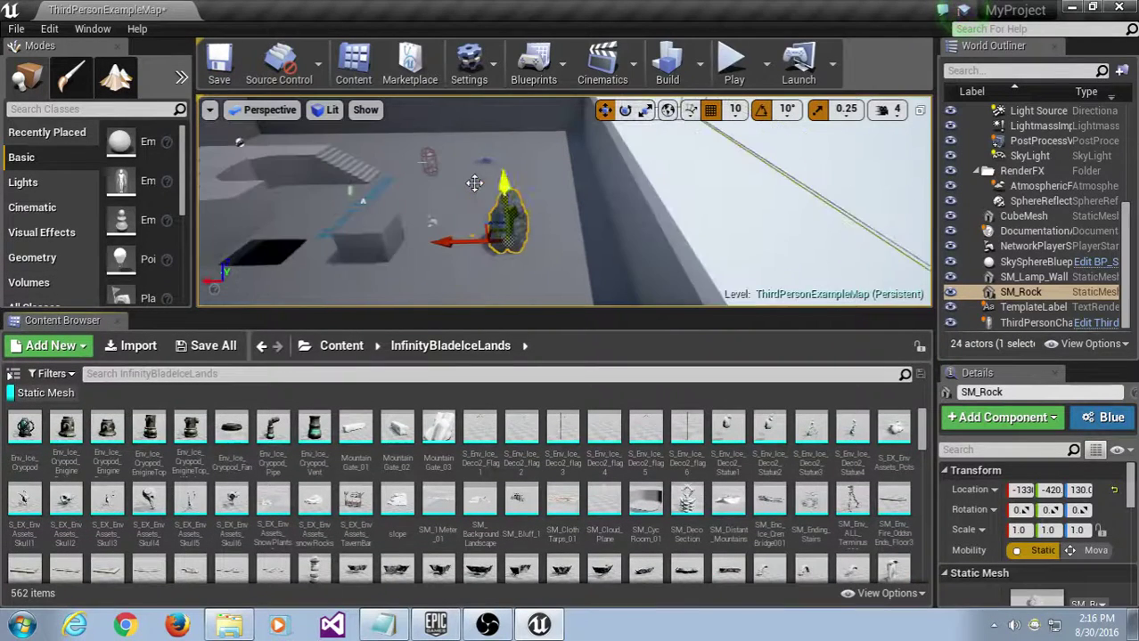
pyautogui.moveTo(924, 429)
pyautogui.mouseDown()
pyautogui.moveTo(932, 469)
pyautogui.moveTo(925, 448)
pyautogui.mouseUp()
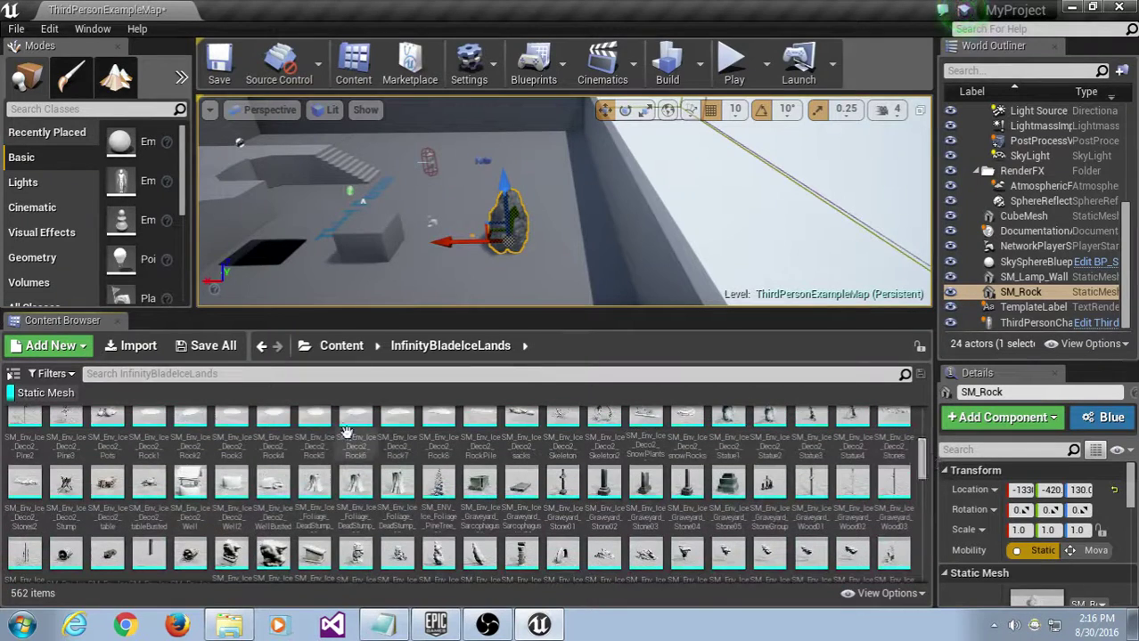
# Step: Place the dead stump, graveyard sarcophagus and SM_Env_Ice_Graveyard_Stone03 beside the rock
pyautogui.moveTo(398, 486); pyautogui.dragTo(453, 178)
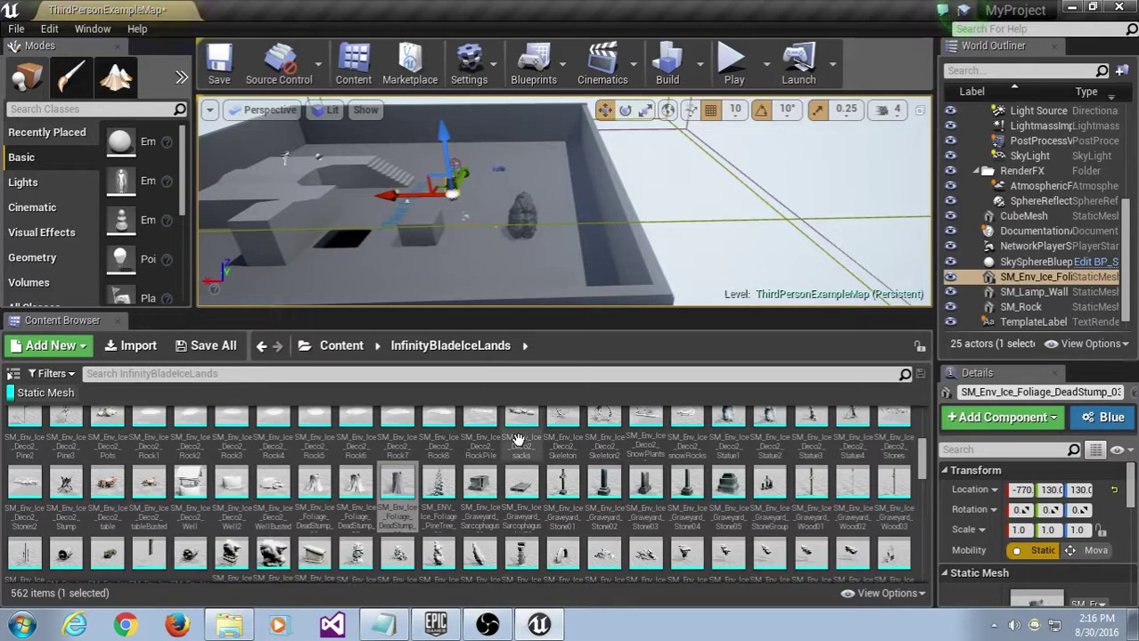
pyautogui.moveTo(411, 245); pyautogui.dragTo(372, 242)
pyautogui.moveTo(652, 495); pyautogui.dragTo(532, 228)
pyautogui.scroll(-3, 194, 557)
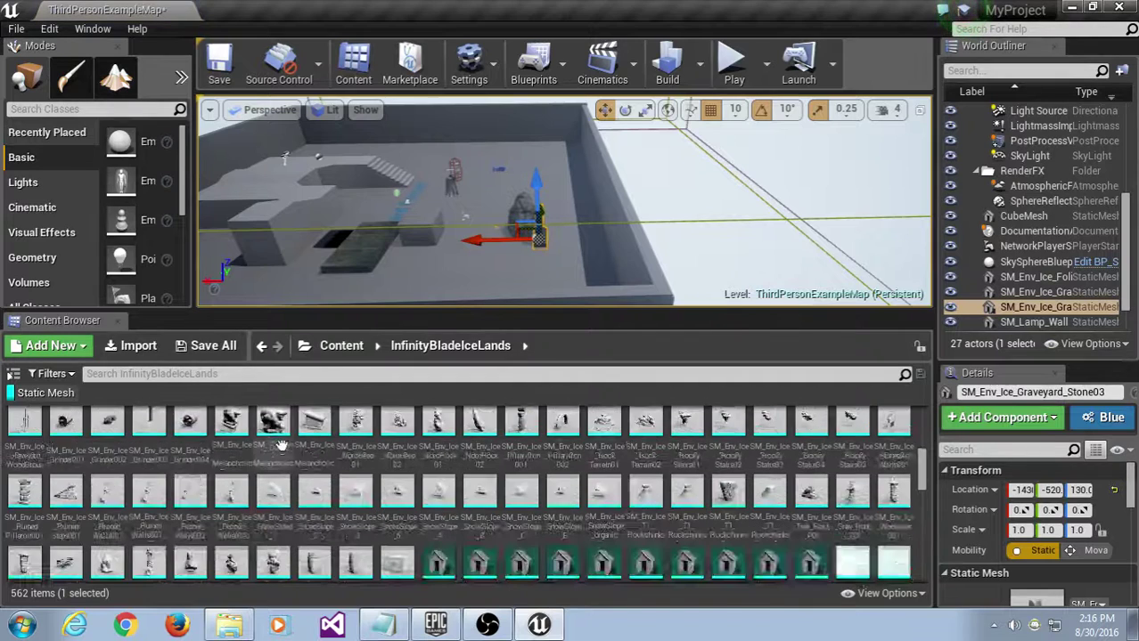
pyautogui.scroll(-2, 476, 522)
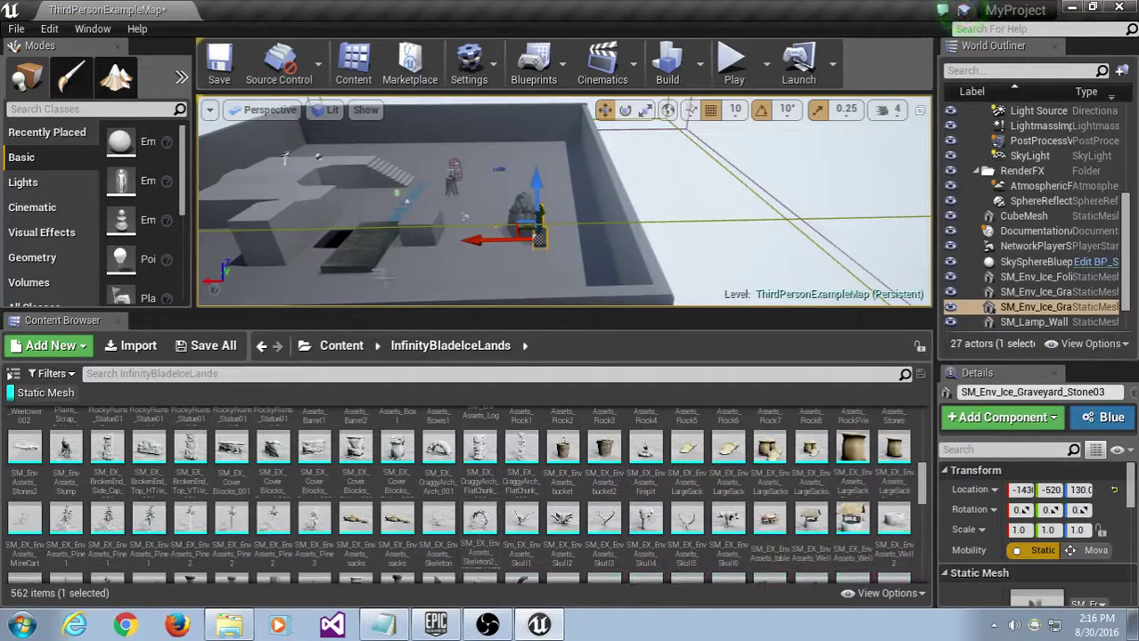
pyautogui.moveTo(402, 309); pyautogui.dragTo(420, 440)
pyautogui.scroll(-5, 440, 357)
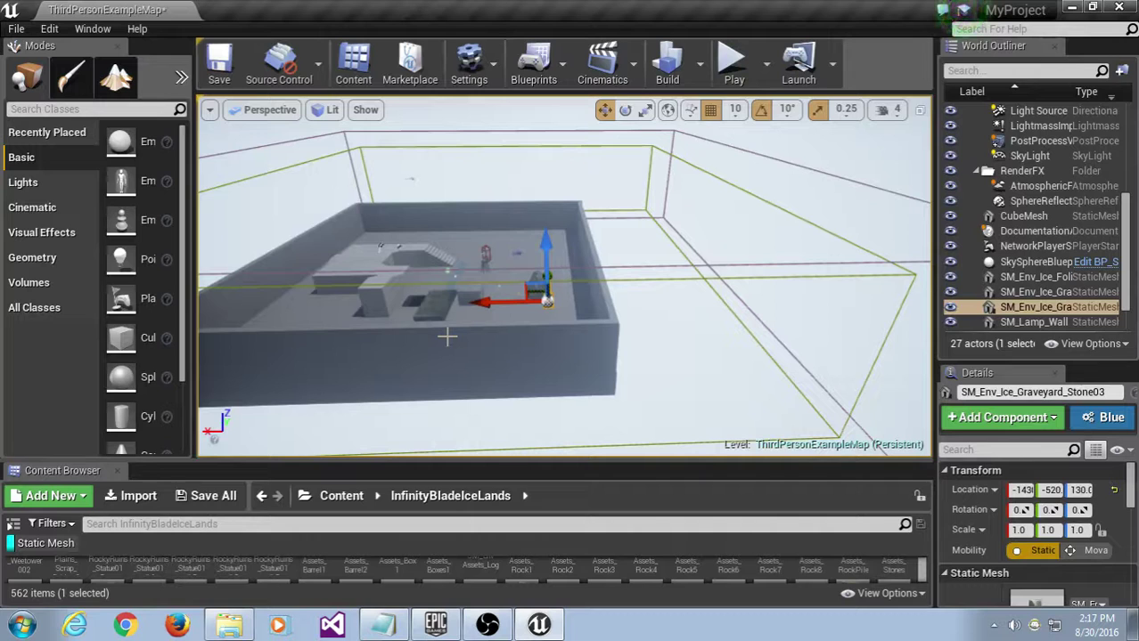
# Step: Delete the graveyard stone slab and the large rock from the level
pyautogui.click(119, 471)
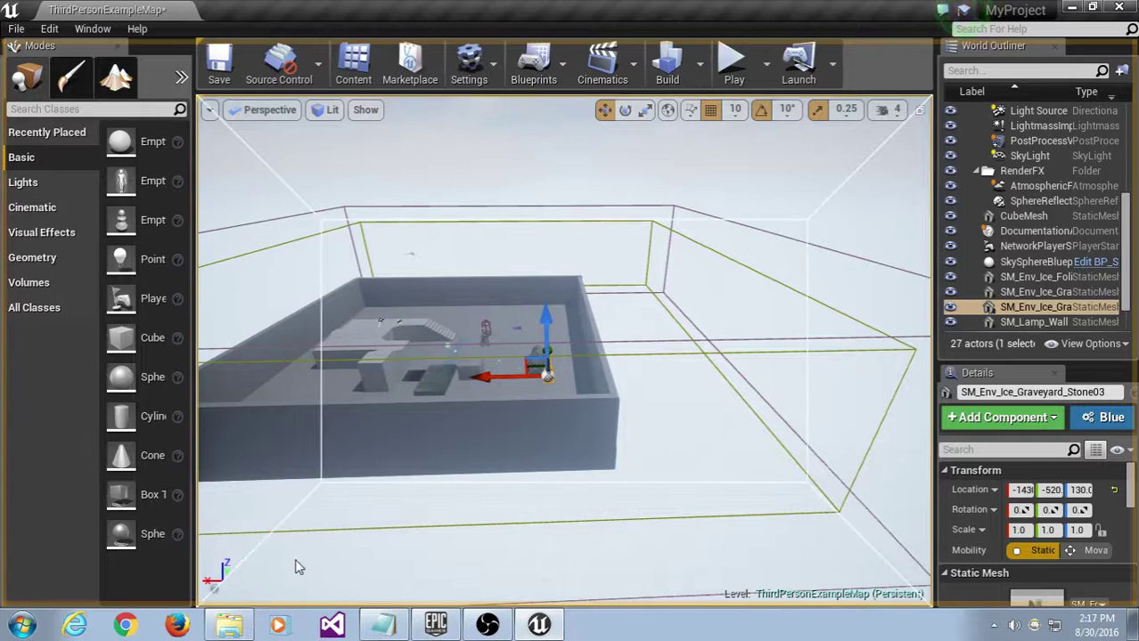
pyautogui.hotkey('ctrl', 'shift', 'f')
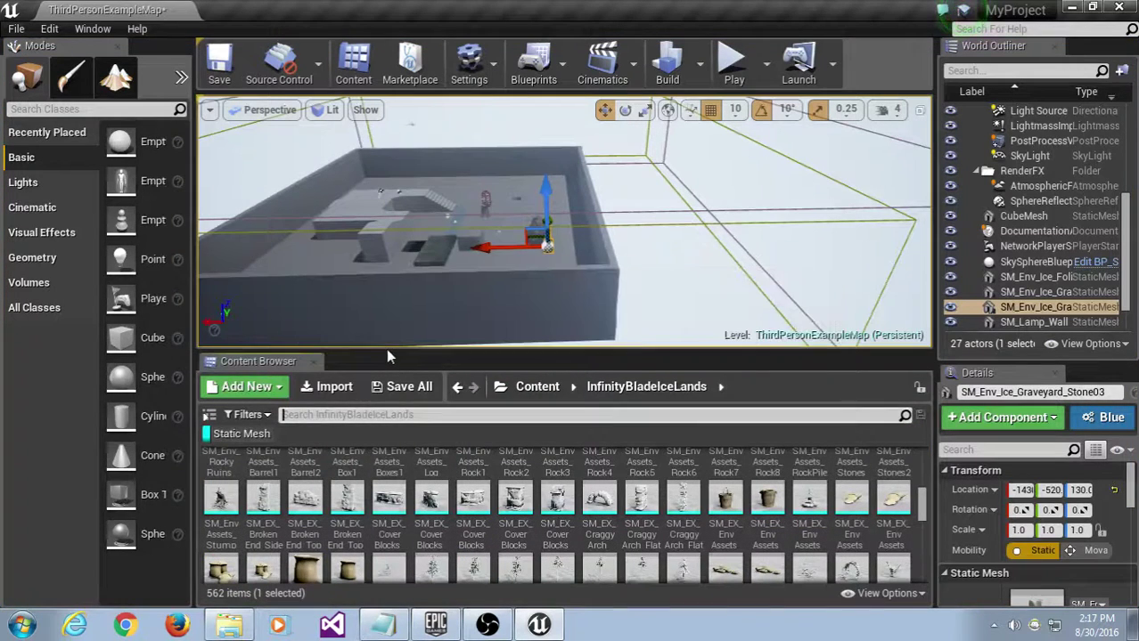
pyautogui.moveTo(388, 351); pyautogui.dragTo(426, 421)
pyautogui.press('f')
pyautogui.moveTo(458, 221); pyautogui.dragTo(458, 221)
pyautogui.moveTo(465, 378); pyautogui.dragTo(465, 379)
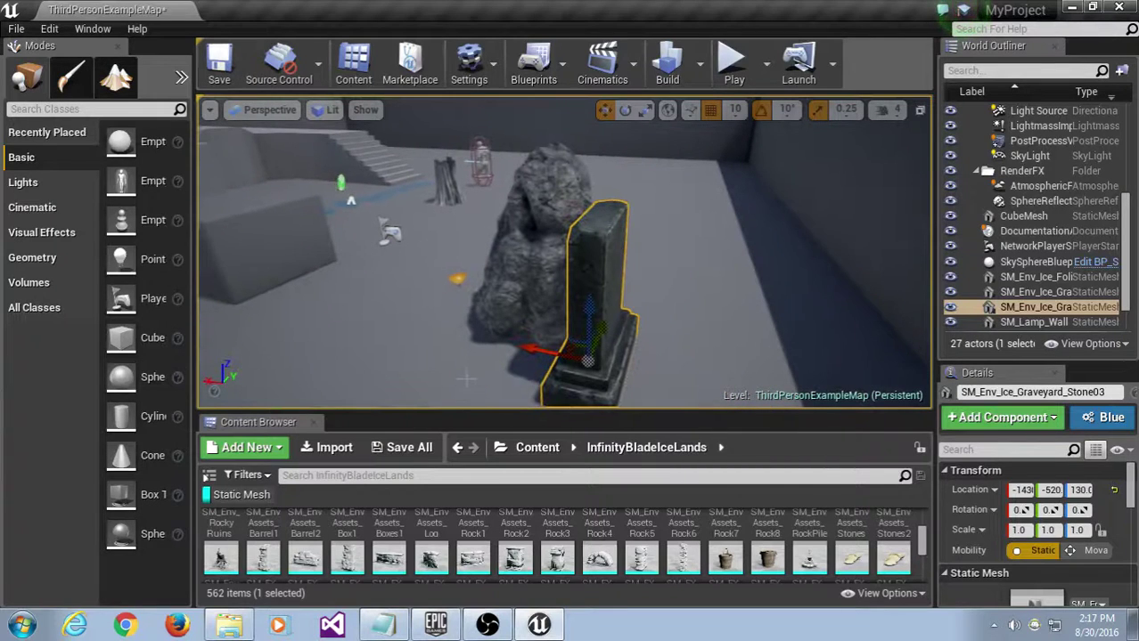
pyautogui.moveTo(526, 333); pyautogui.dragTo(526, 333)
pyautogui.click(428, 267)
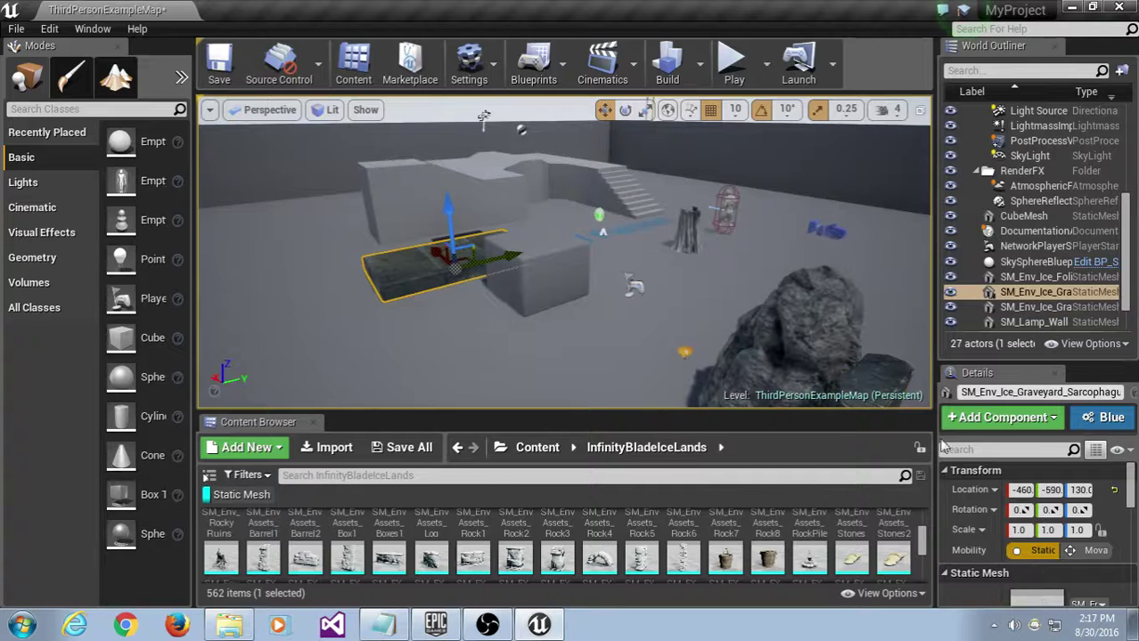
pyautogui.keyDown('ctrl'); pyautogui.click(813, 325); pyautogui.keyUp('ctrl')
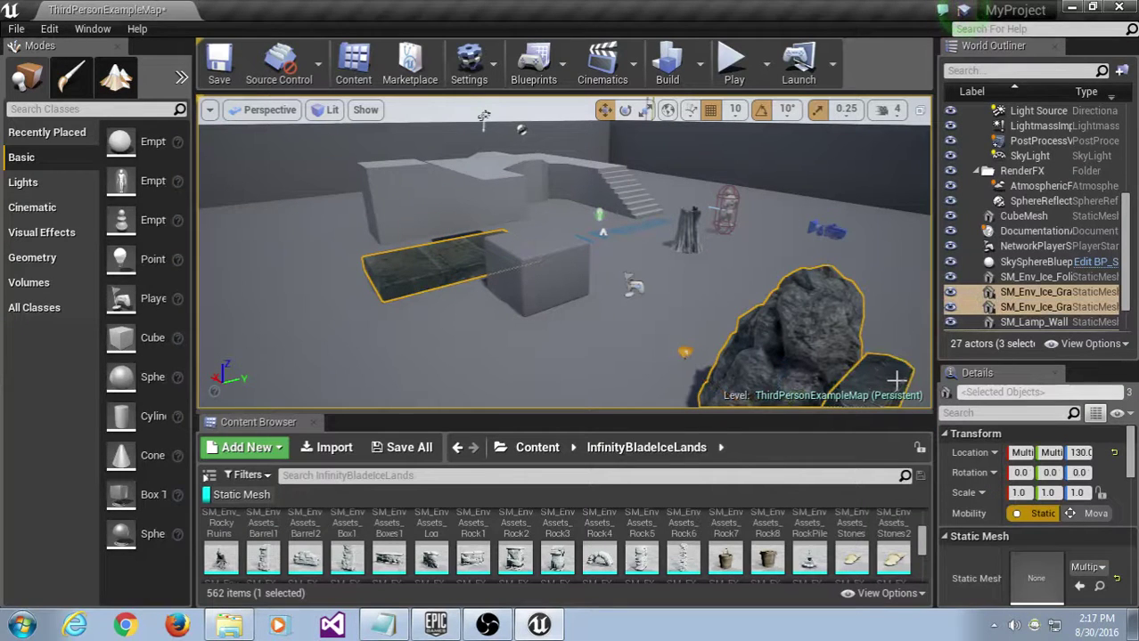
pyautogui.press('Delete')
# Step: Delete the dead tree stump near the stairs
pyautogui.moveTo(841, 360); pyautogui.dragTo(389, 130)
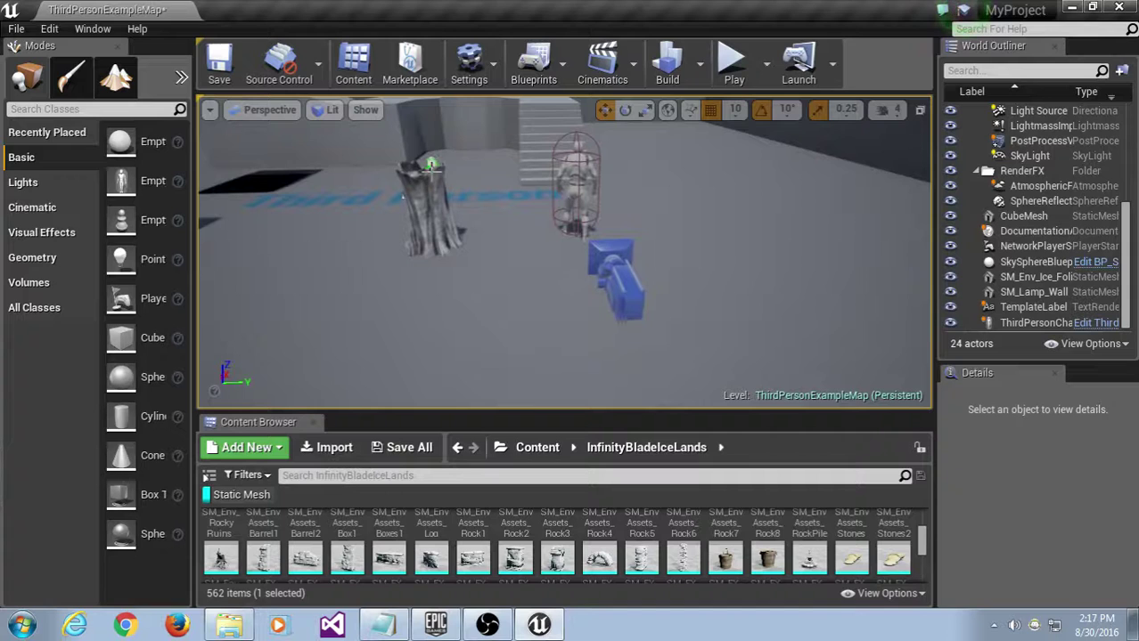
pyautogui.click(430, 167)
pyautogui.press('Delete')
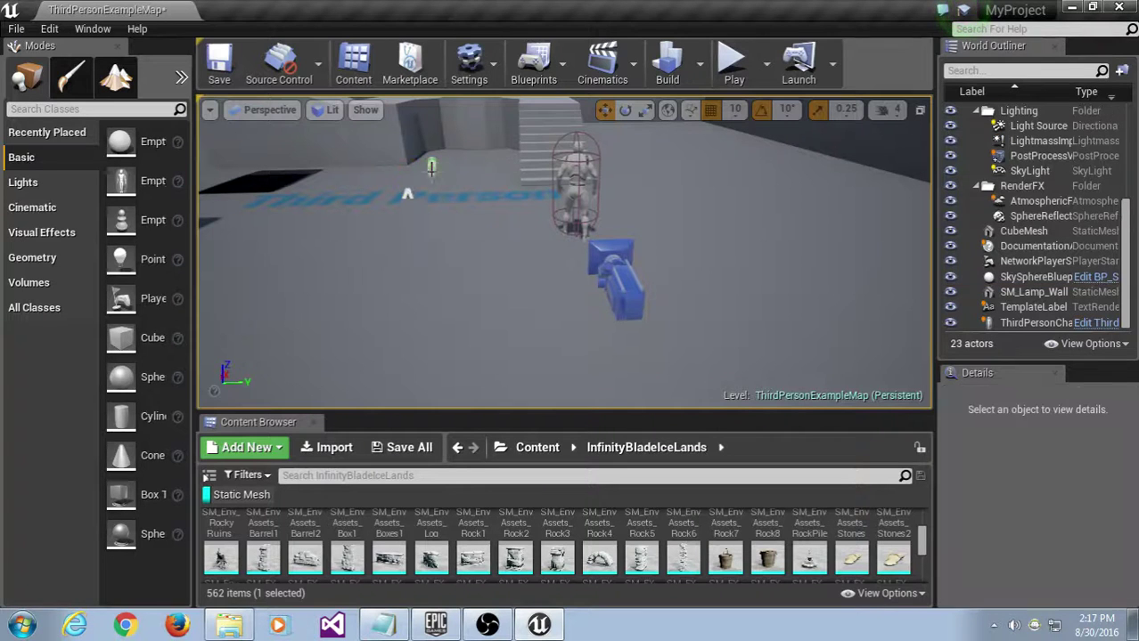
pyautogui.moveTo(430, 168); pyautogui.dragTo(436, 204)
# Step: Place an SM_EX_CoverBlocks_Pillar beside the character at -910, 210, 130
pyautogui.moveTo(554, 411); pyautogui.dragTo(554, 286)
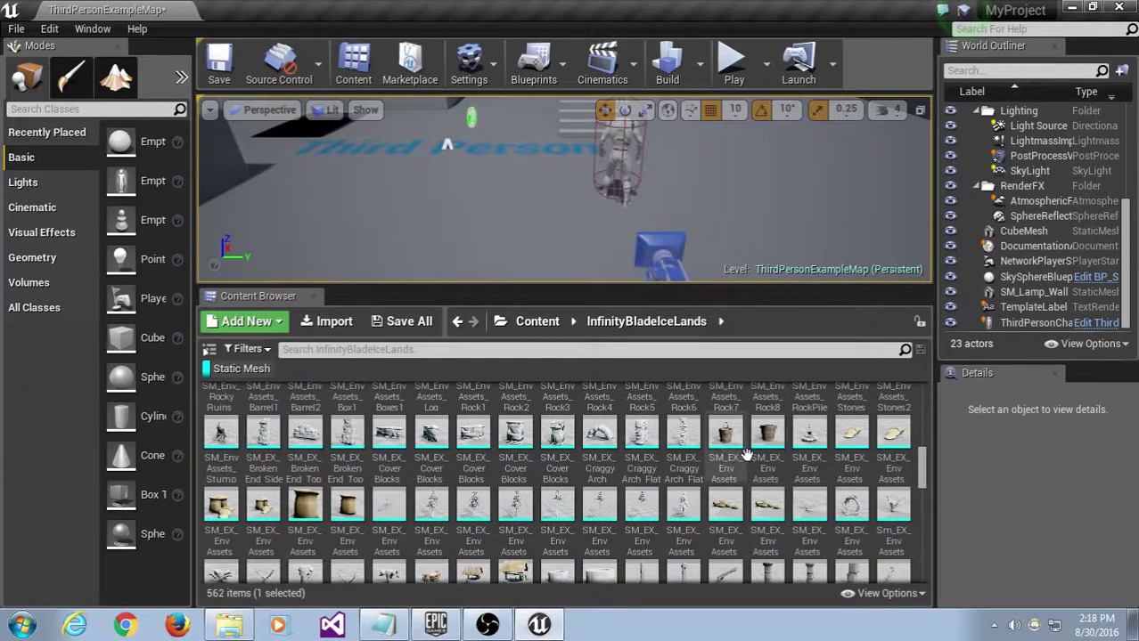
pyautogui.moveTo(456, 267); pyautogui.dragTo(456, 268, button='right')
pyautogui.moveTo(456, 285); pyautogui.dragTo(418, 397)
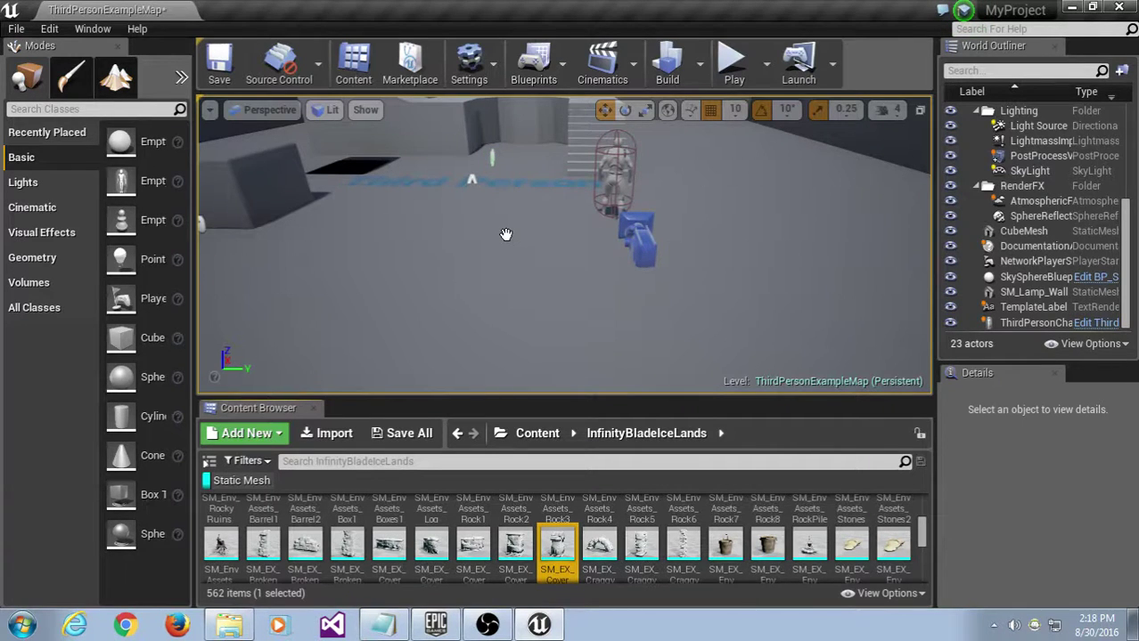
pyautogui.moveTo(557, 545); pyautogui.dragTo(530, 251)
pyautogui.moveTo(475, 179); pyautogui.dragTo(902, 103, button='right')
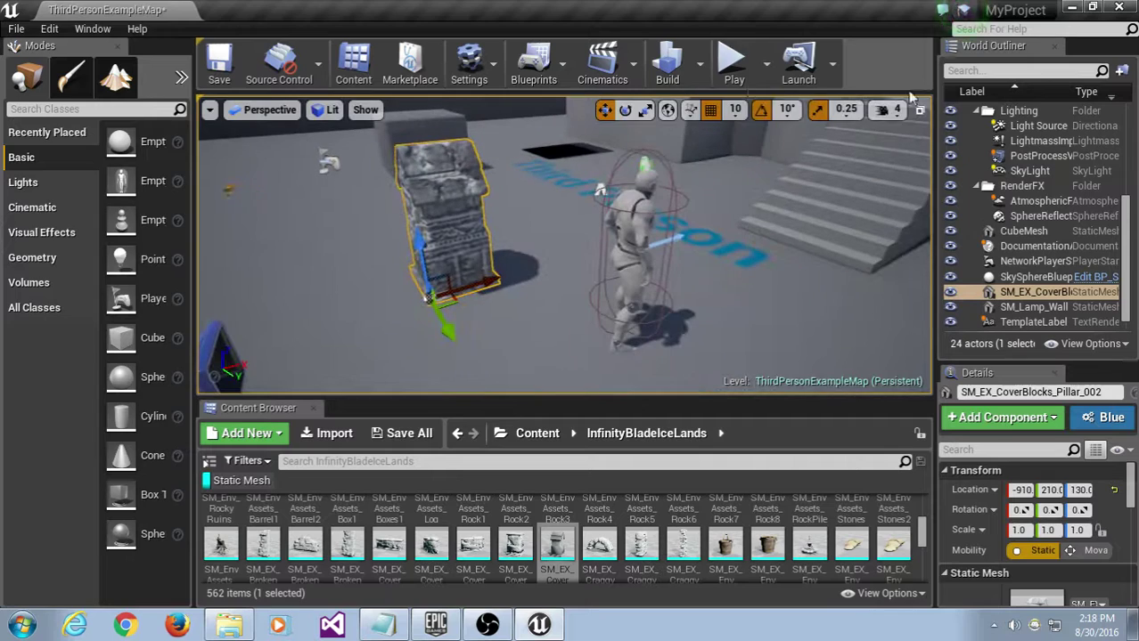
# Step: Playtest the level, running and jumping past the new pillar, then stop
pyautogui.click(736, 67)
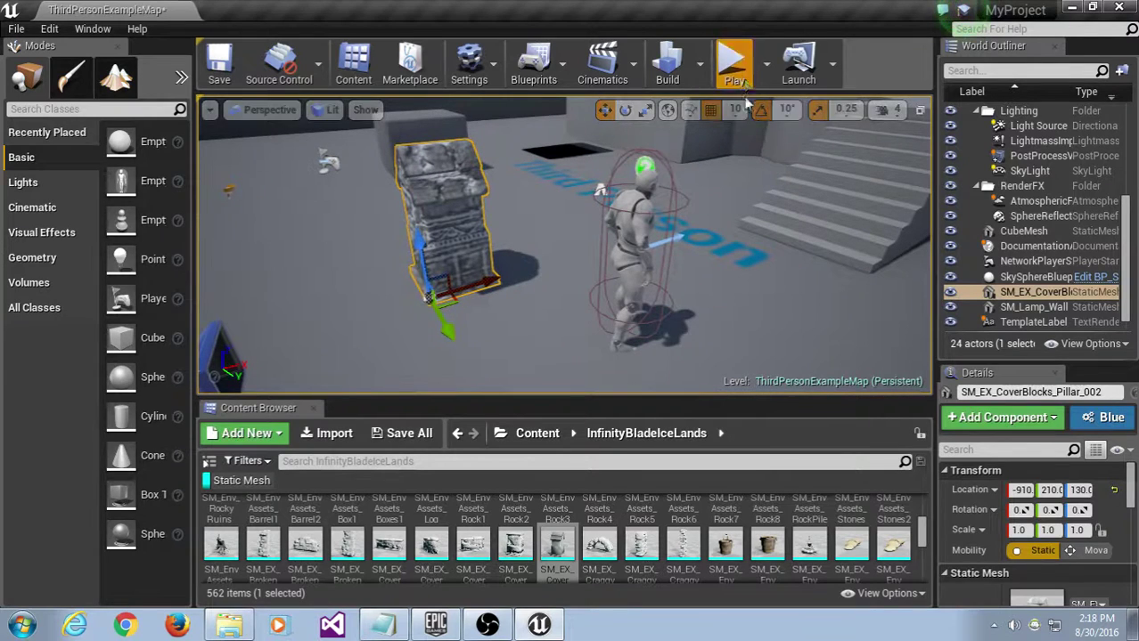
pyautogui.press('w')
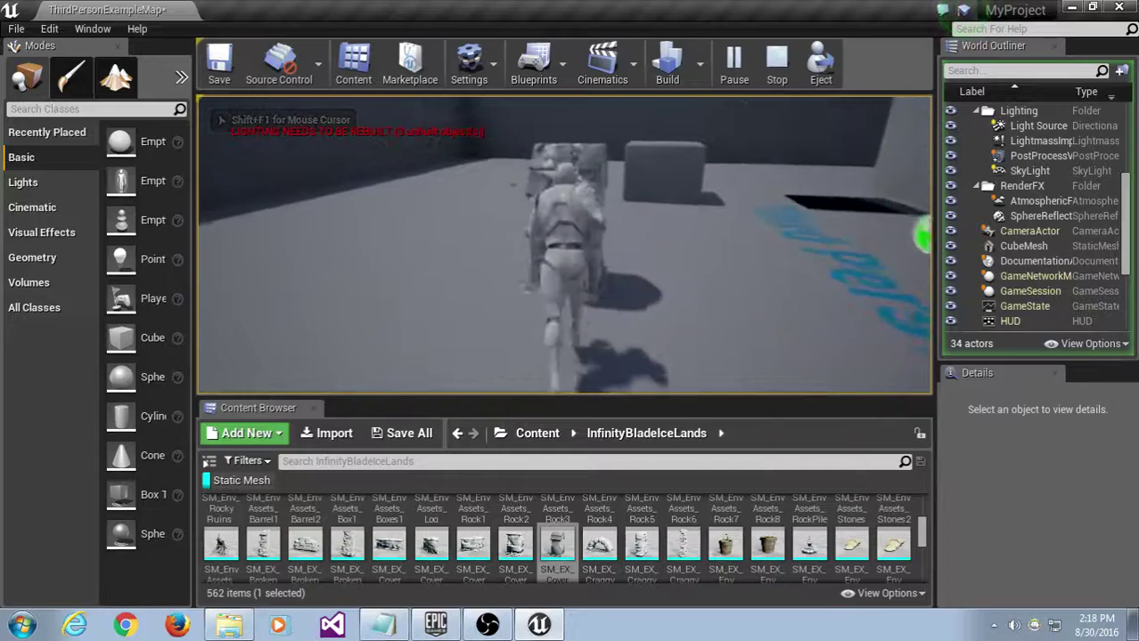
pyautogui.press('s')
pyautogui.press('a')
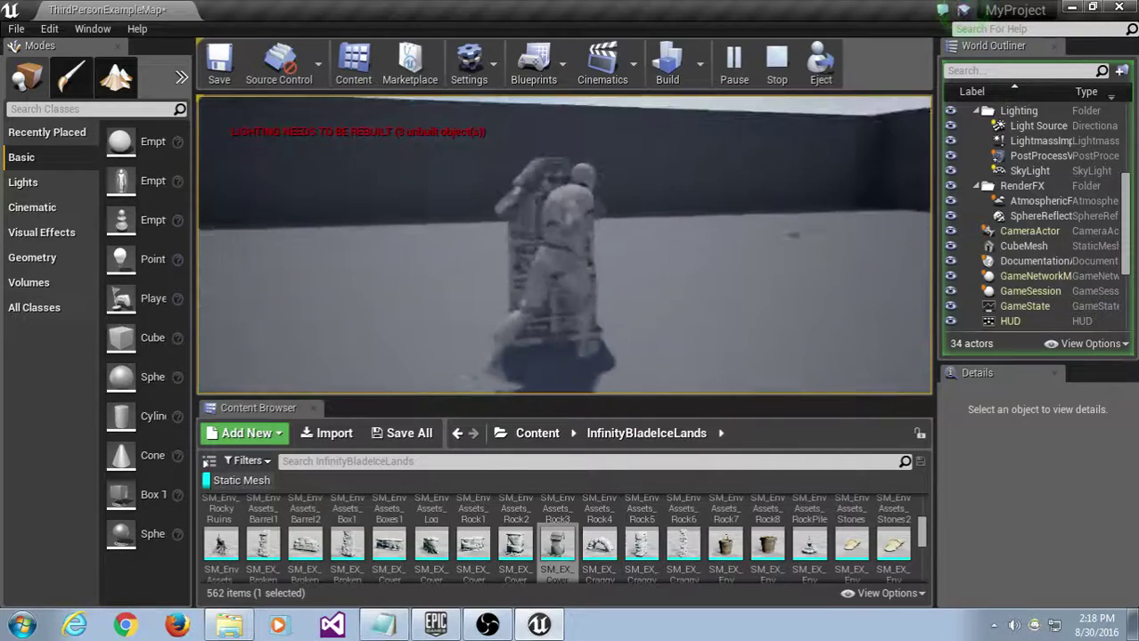
pyautogui.press('w')
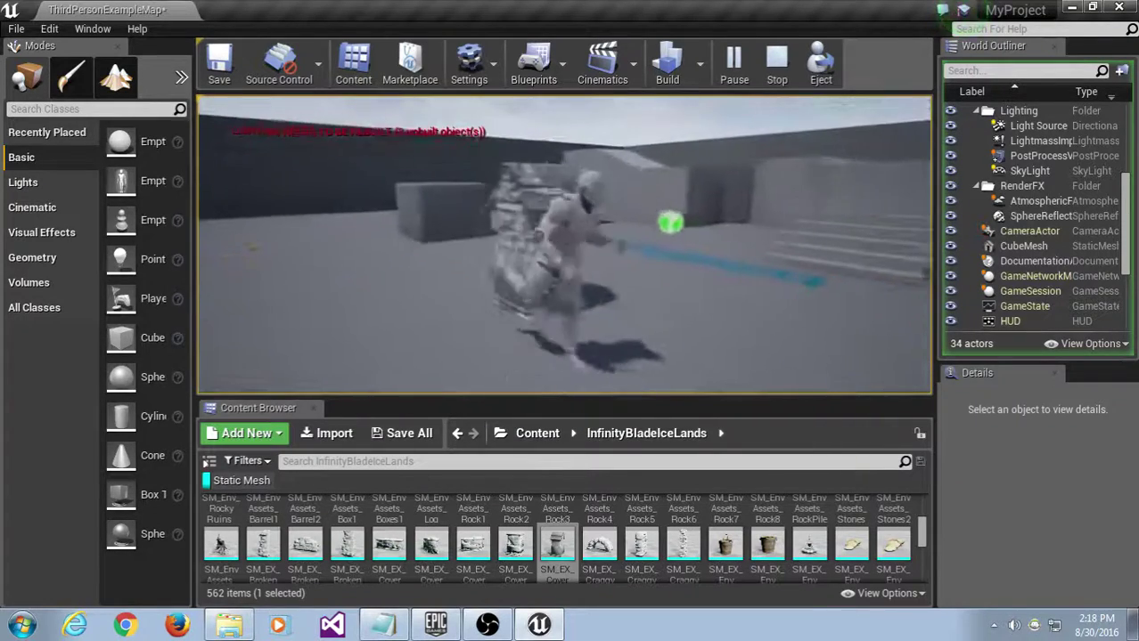
pyautogui.press('space')
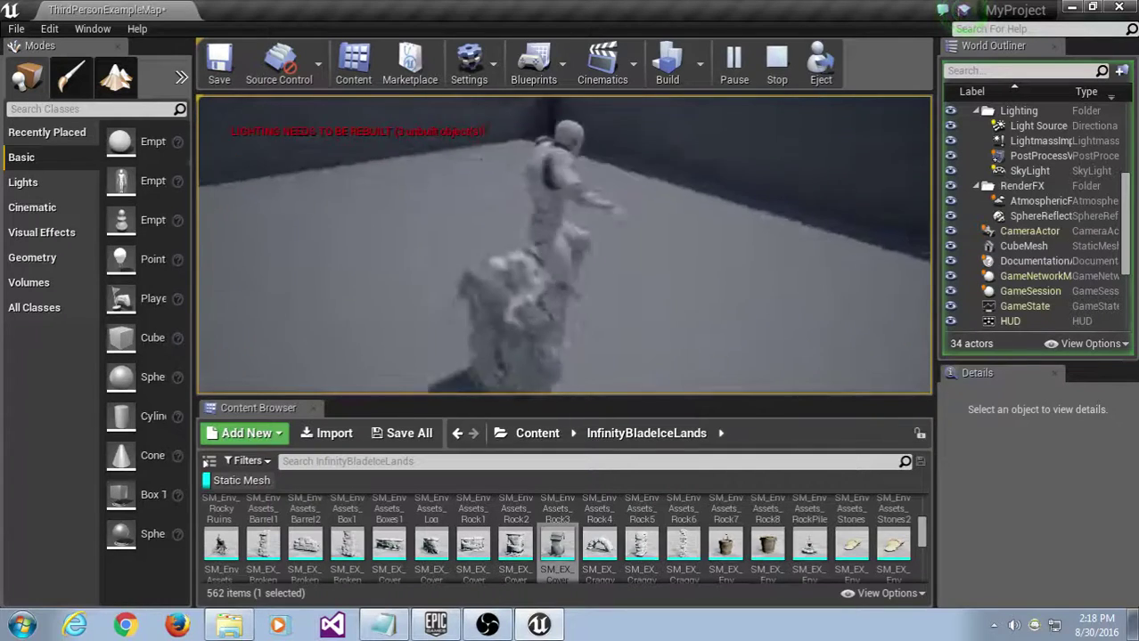
pyautogui.press('Escape')
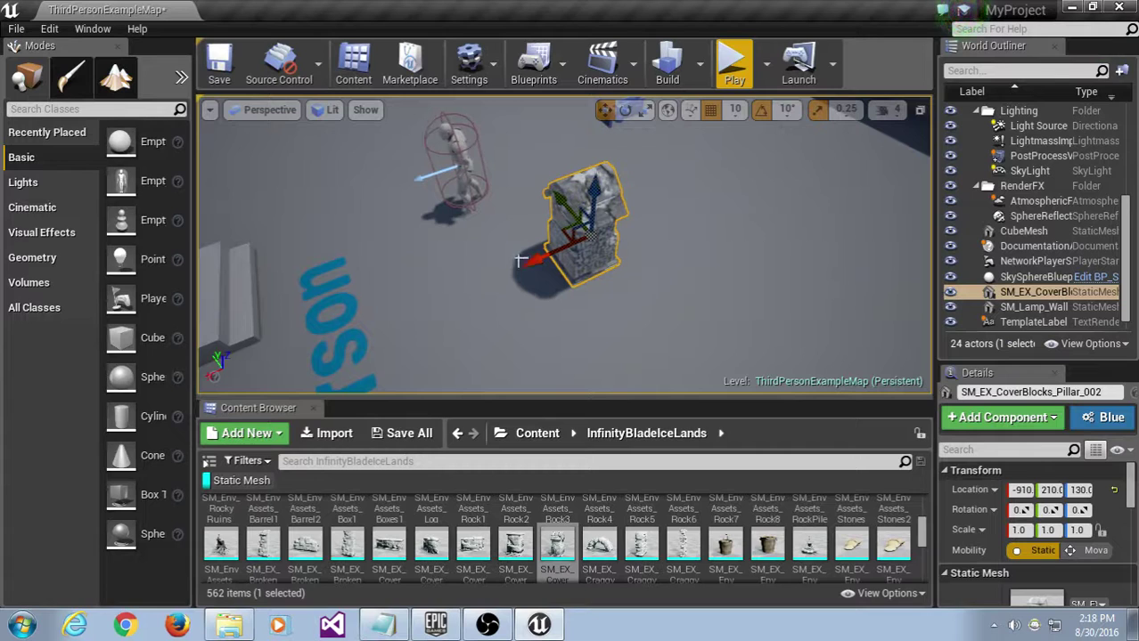
# Step: Duplicate the pillar, copy both into a slightly rotated second pair, and start playing
pyautogui.keyDown('alt'); pyautogui.moveTo(531, 259); pyautogui.dragTo(666, 227); pyautogui.keyUp('alt')
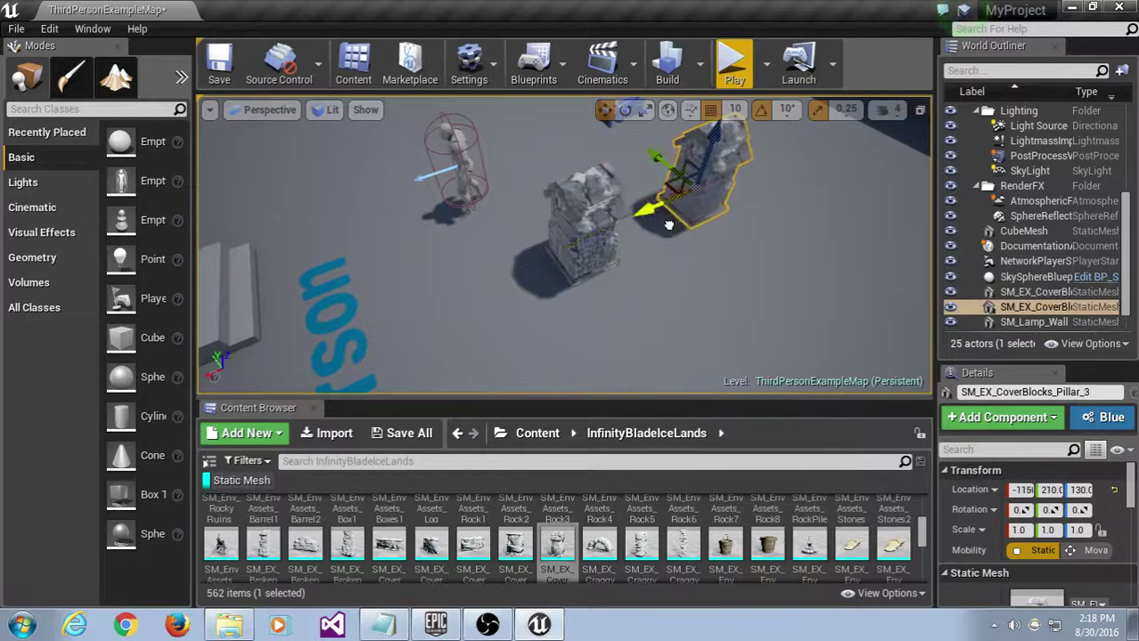
pyautogui.keyDown('ctrl'); pyautogui.click(588, 181); pyautogui.keyUp('ctrl')
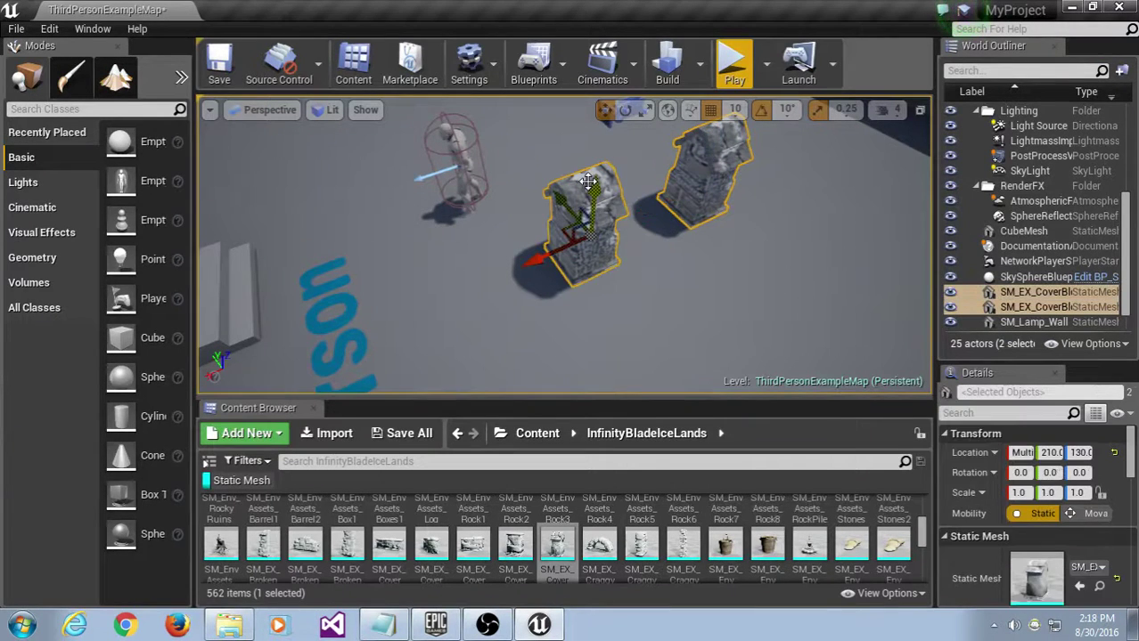
pyautogui.keyDown('alt'); pyautogui.moveTo(566, 203); pyautogui.dragTo(740, 267); pyautogui.keyUp('alt')
pyautogui.press('e')
pyautogui.moveTo(811, 165)
pyautogui.mouseDown()
pyautogui.moveTo(827, 175)
pyautogui.moveTo(811, 165)
pyautogui.mouseUp()
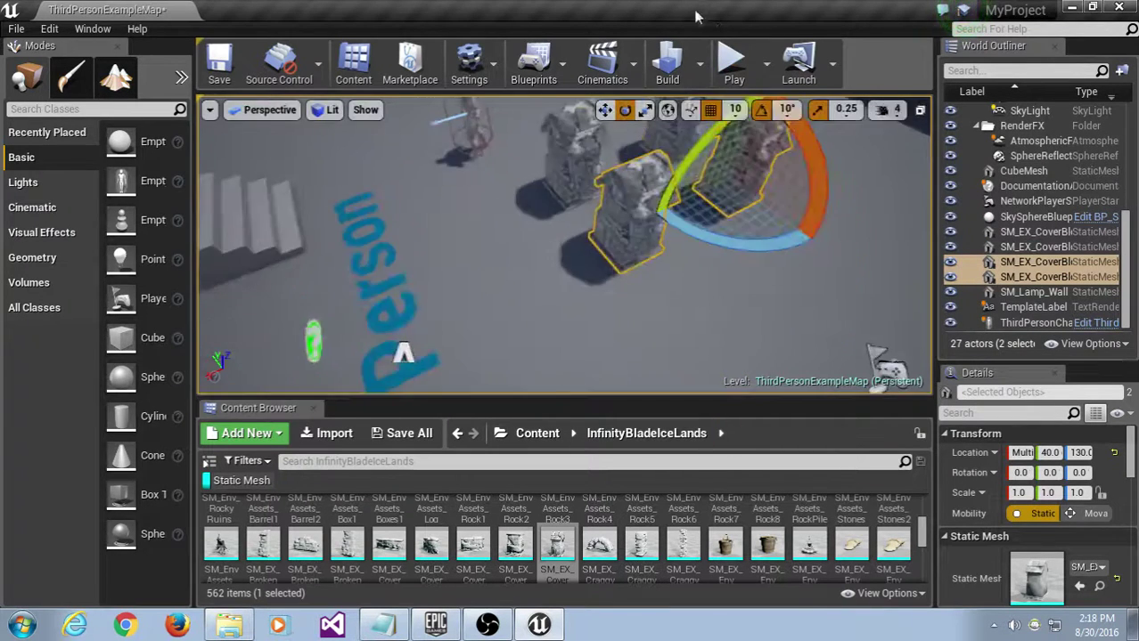
pyautogui.click(733, 63)
# Step: Run and jump the character over the four pillars, then stop and fly toward them
pyautogui.press('w')
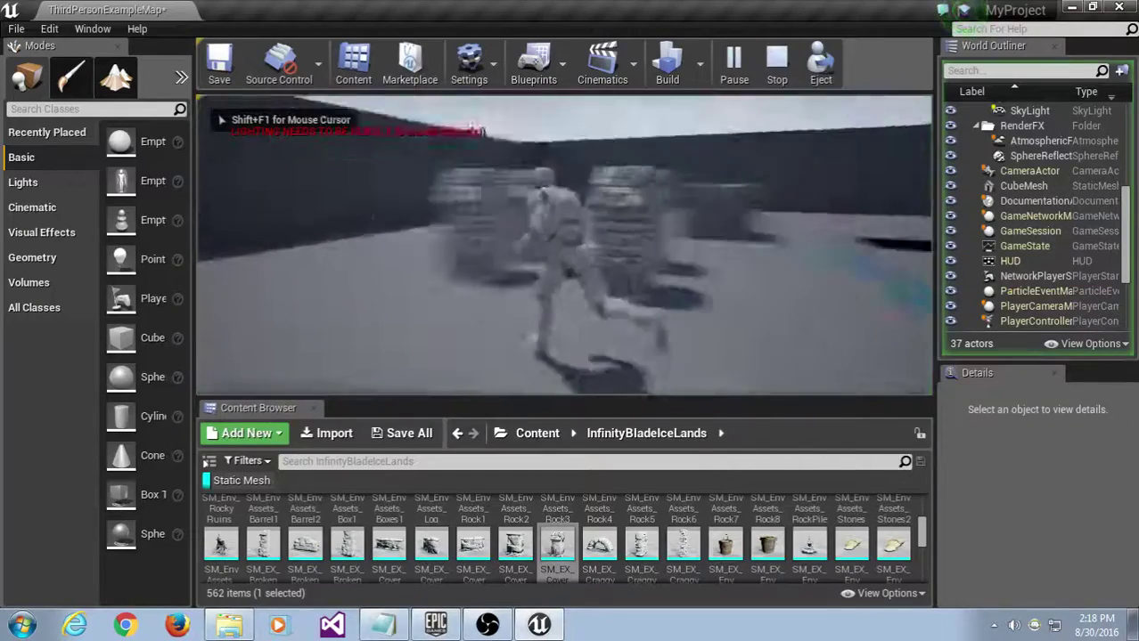
pyautogui.press('w')
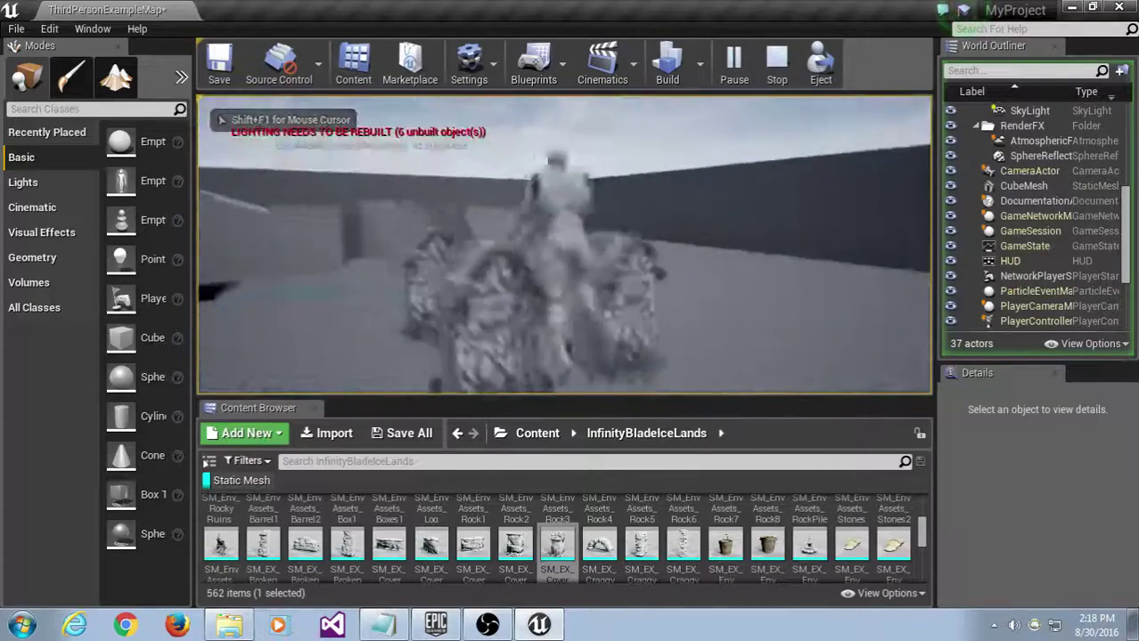
pyautogui.press('w')
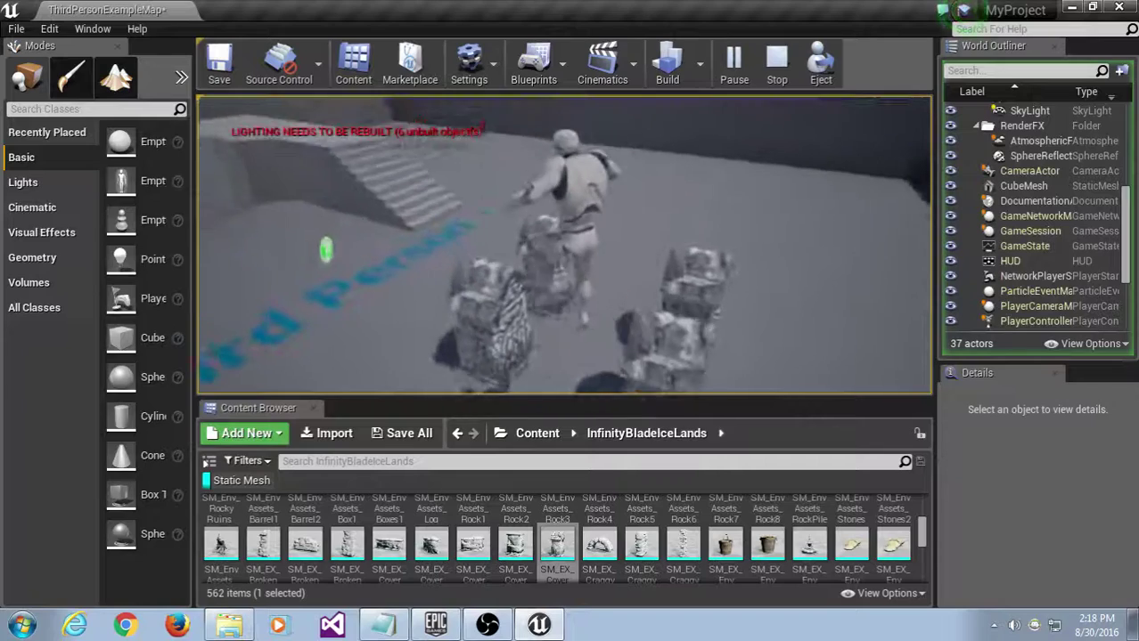
pyautogui.press('space')
pyautogui.press('w')
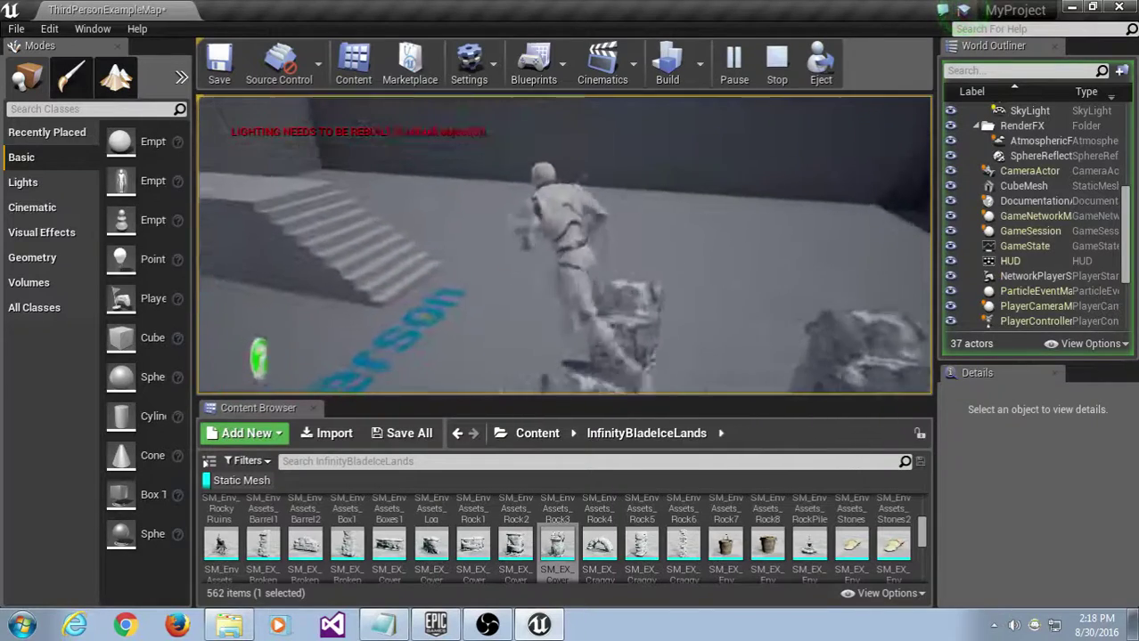
pyautogui.press('w')
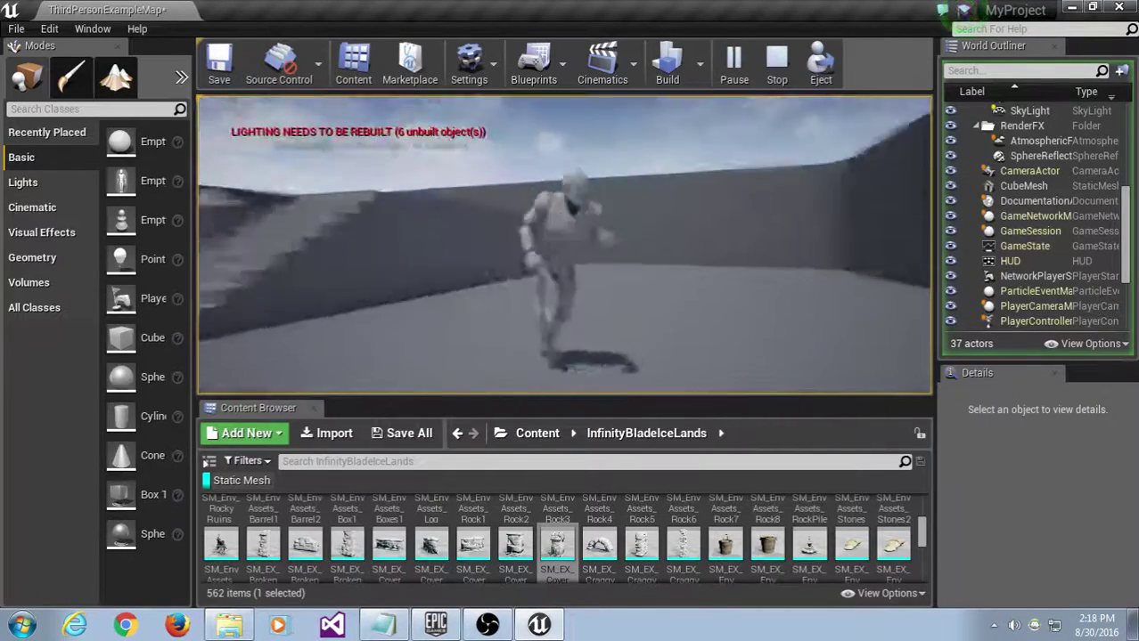
pyautogui.press('Escape')
pyautogui.moveTo(197, 193); pyautogui.dragTo(152, 161, button='right')
pyautogui.press('w')
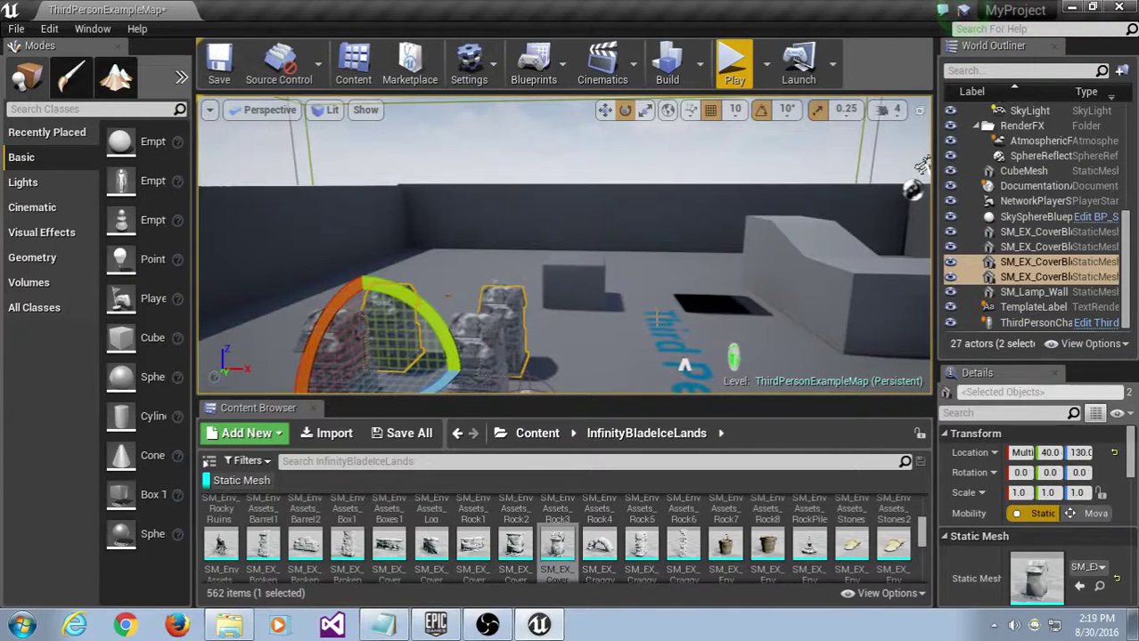
# Step: Delete the two rotated pillar copies and show the Geometry brush shapes in Modes
pyautogui.press('Delete')
pyautogui.moveTo(565, 249); pyautogui.dragTo(665, 249, button='right')
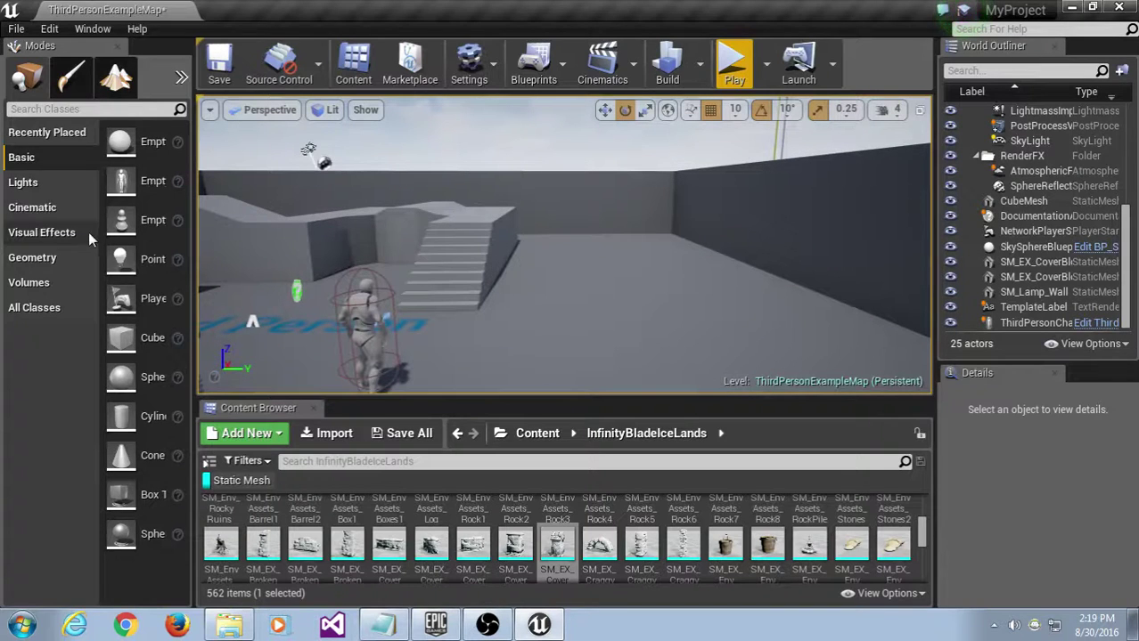
pyautogui.click(48, 264)
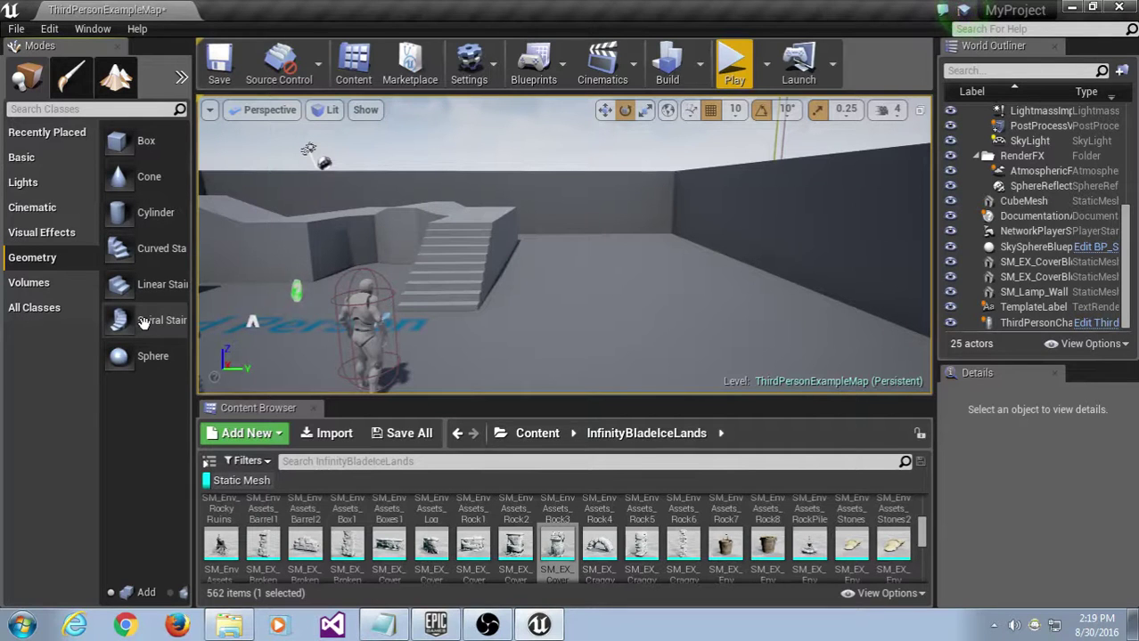
# Step: Place an additive box brush beside the stairs and size it 500 by 500
pyautogui.moveTo(125, 142)
pyautogui.mouseDown()
pyautogui.moveTo(406, 303)
pyautogui.moveTo(606, 318)
pyautogui.mouseUp()
pyautogui.scroll(2, 606, 318)
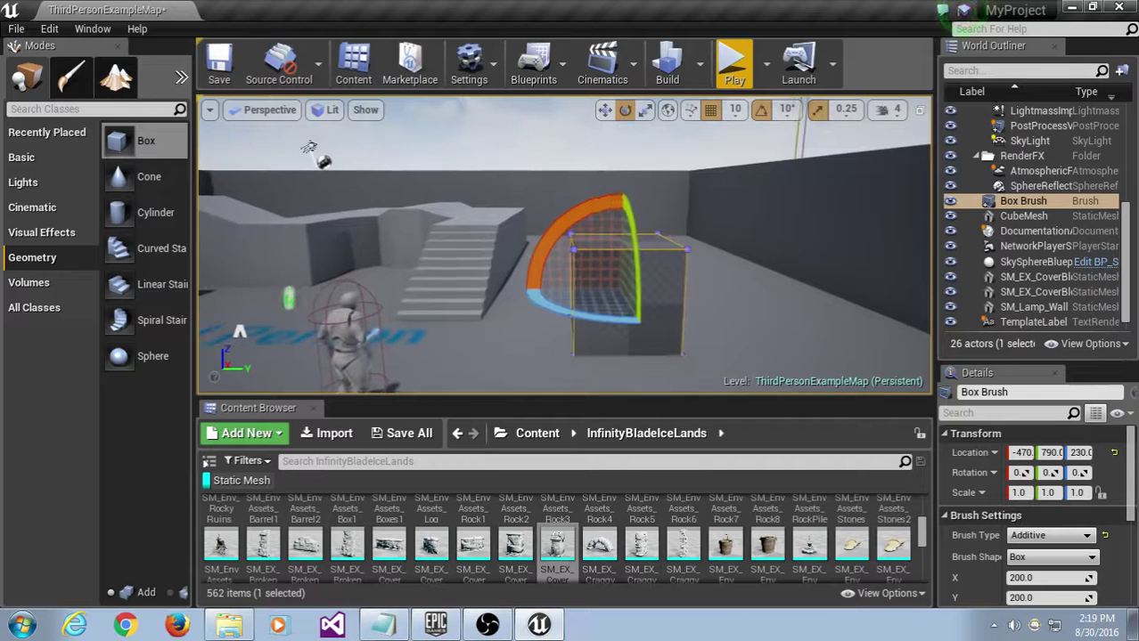
pyautogui.press('space')
pyautogui.press('space')
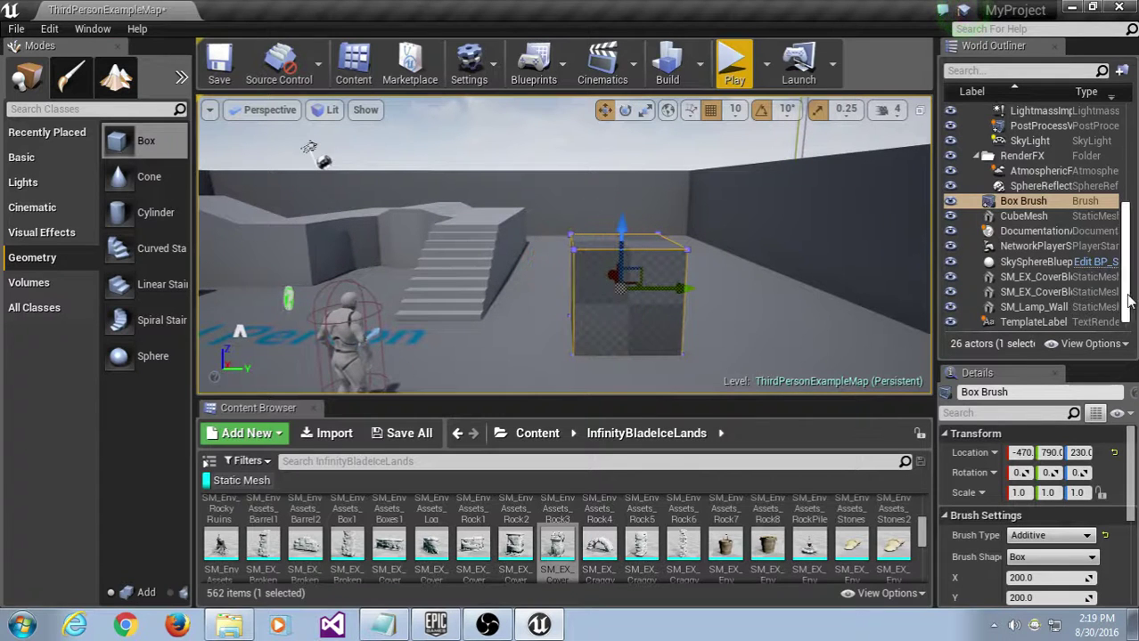
pyautogui.moveTo(1026, 364); pyautogui.dragTo(1027, 235)
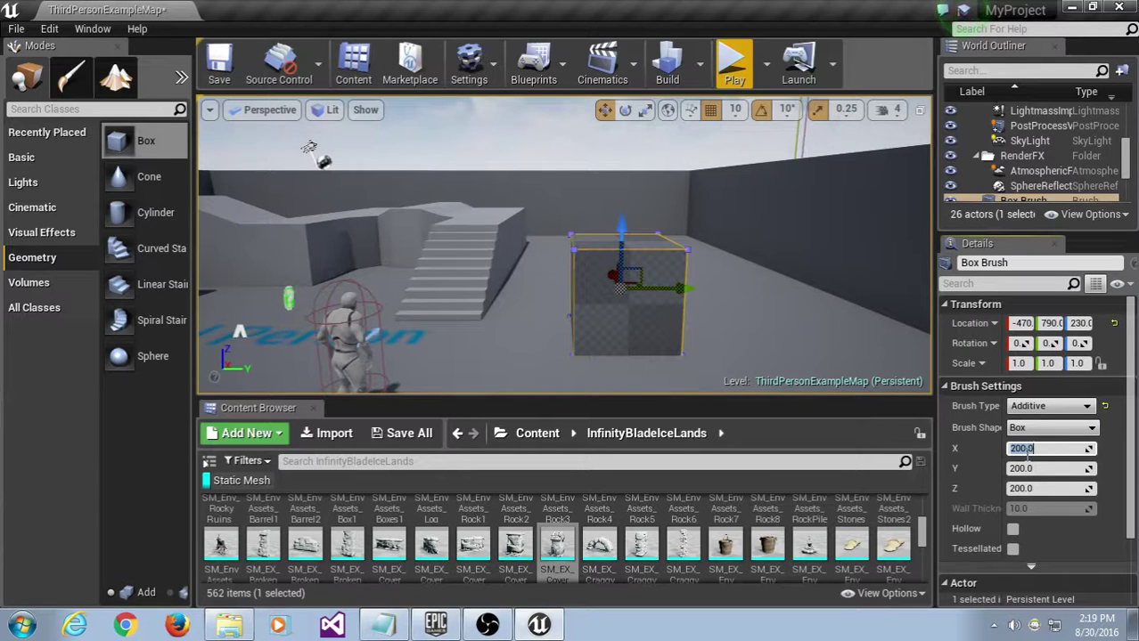
pyautogui.press('Return')
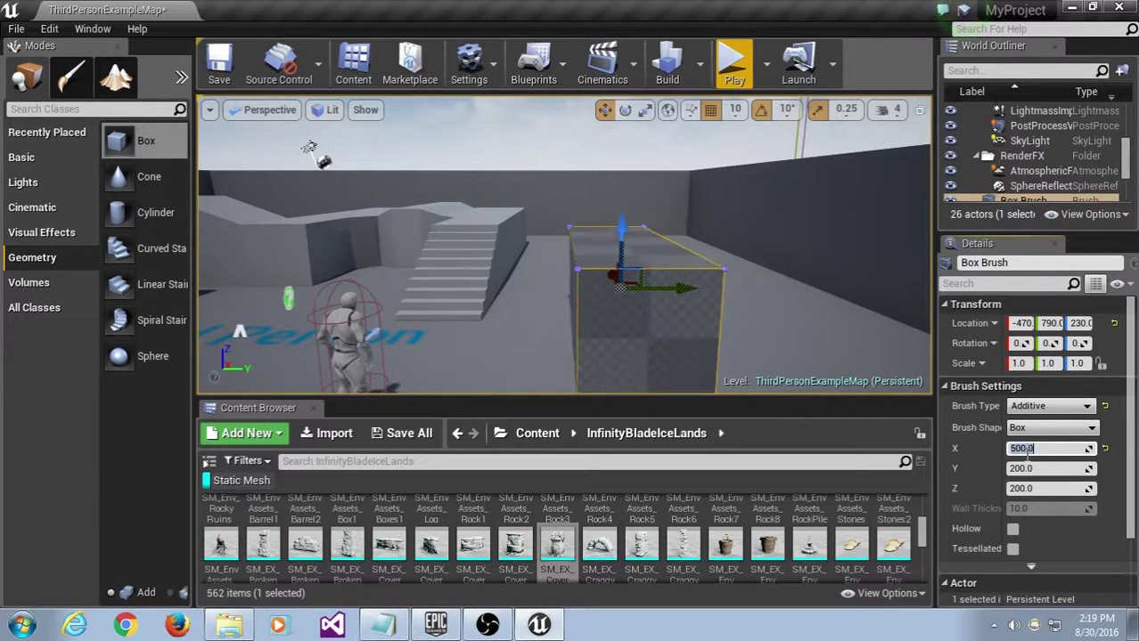
pyautogui.moveTo(564, 268); pyautogui.dragTo(564, 267, button='right')
pyautogui.click(1053, 471)
pyautogui.write('500')
pyautogui.press('Return')
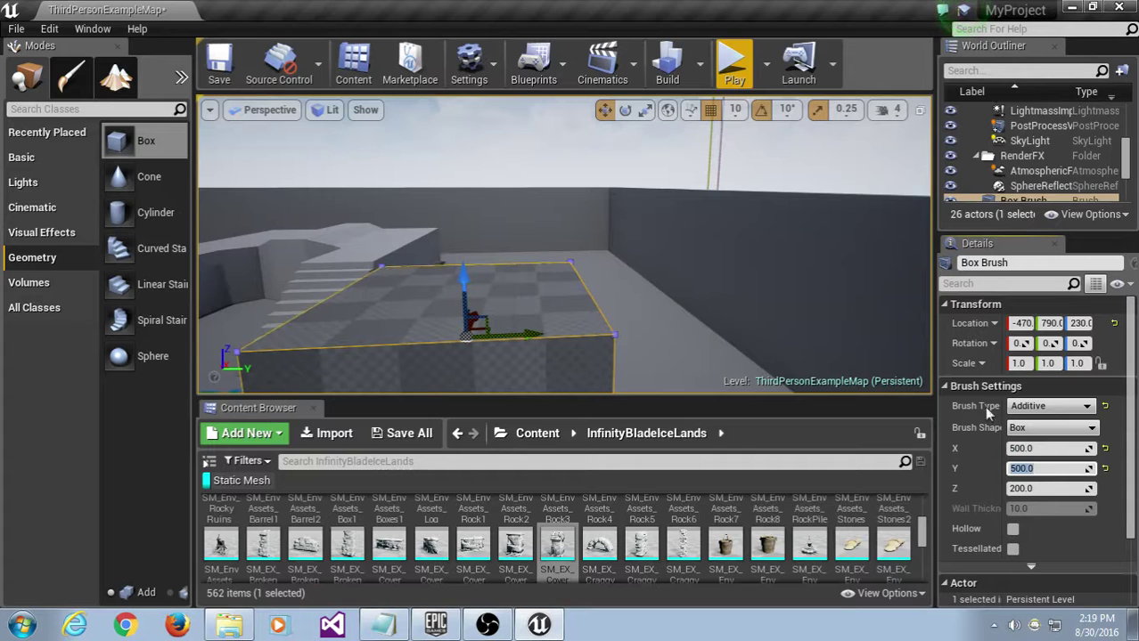
pyautogui.moveTo(515, 209); pyautogui.dragTo(515, 209, button='right')
# Step: Duplicate the box brush, stacking the copy Box Brush2 at height 440
pyautogui.keyDown('alt'); pyautogui.moveTo(487, 267); pyautogui.dragTo(497, 164); pyautogui.keyUp('alt')
pyautogui.moveTo(496, 164); pyautogui.dragTo(496, 164, button='right')
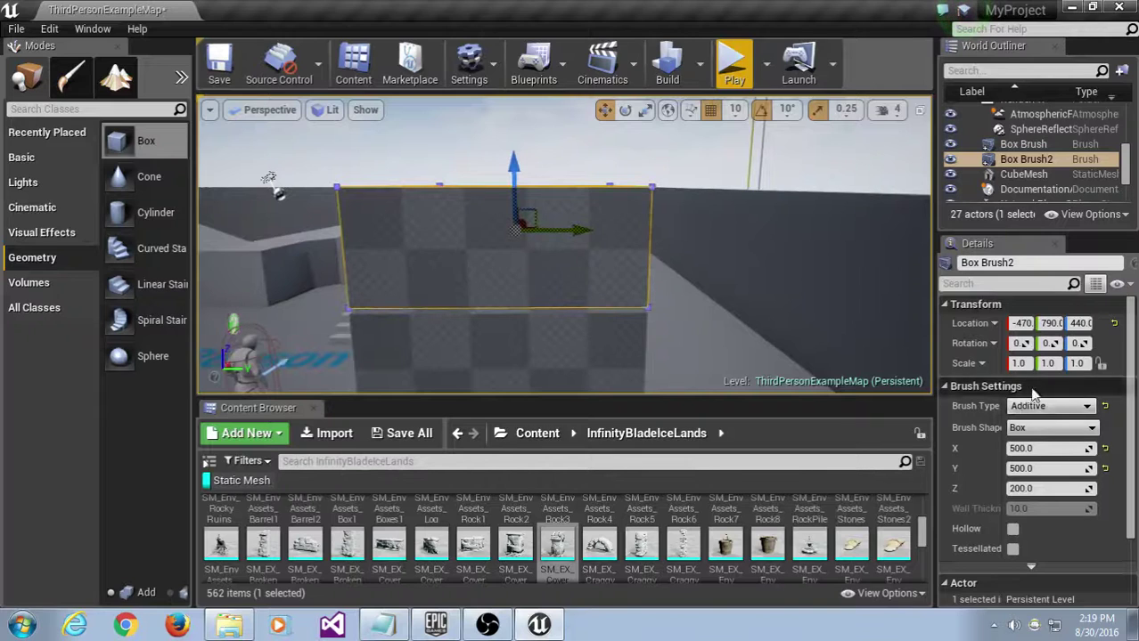
pyautogui.moveTo(463, 153); pyautogui.dragTo(596, 356, button='right')
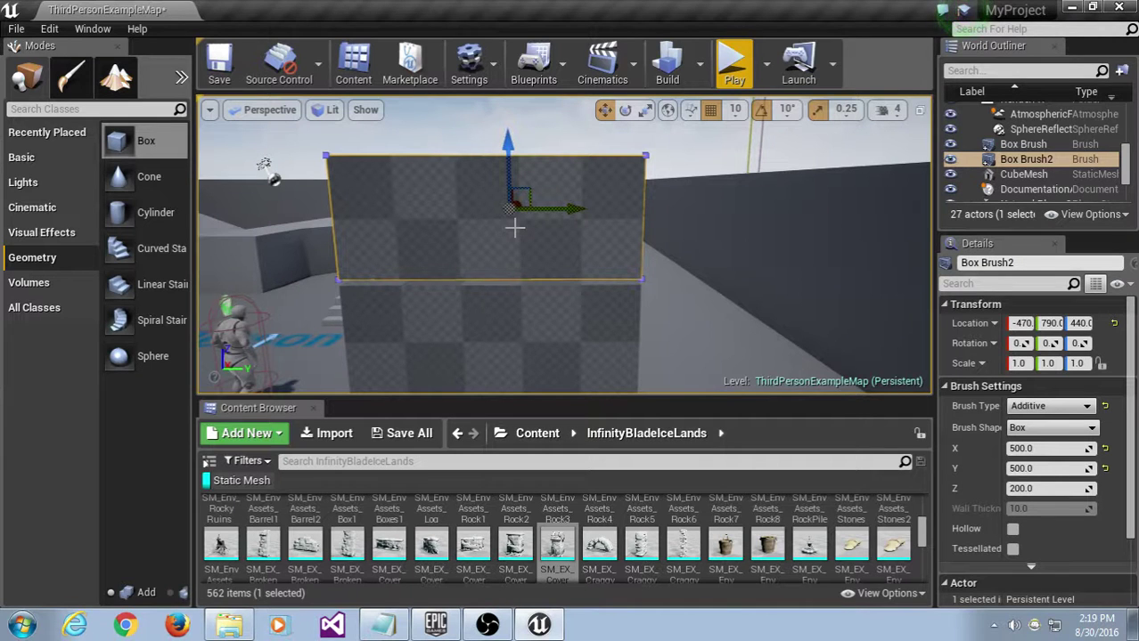
# Step: Set Box Brush2's brush type to Subtractive
pyautogui.click(1050, 405)
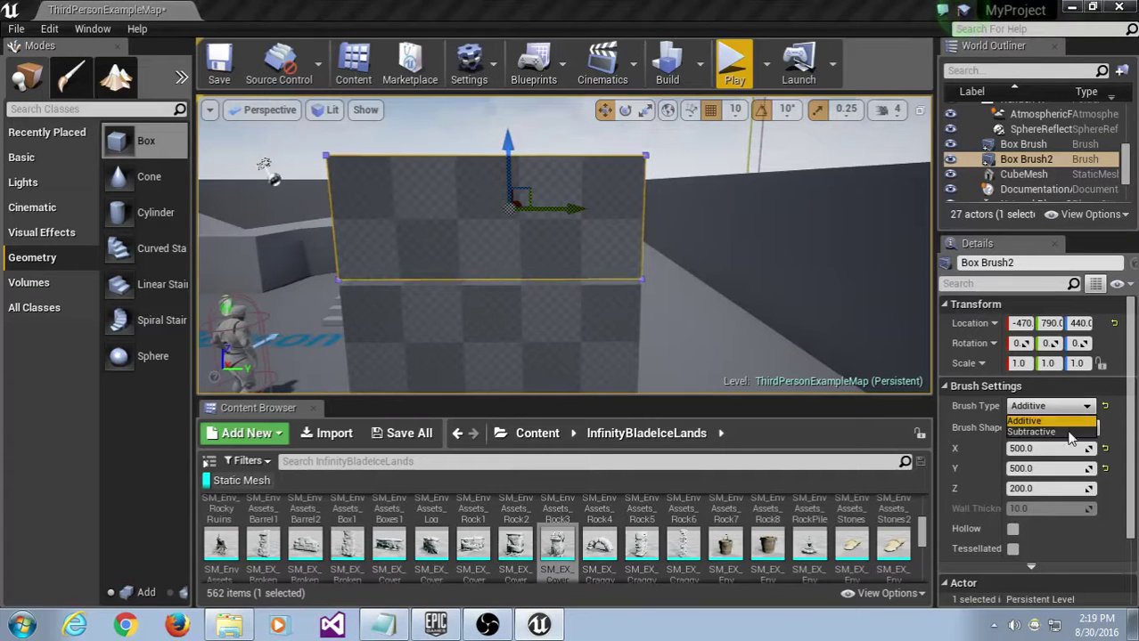
pyautogui.click(1034, 425)
pyautogui.scroll(-5, 574, 344)
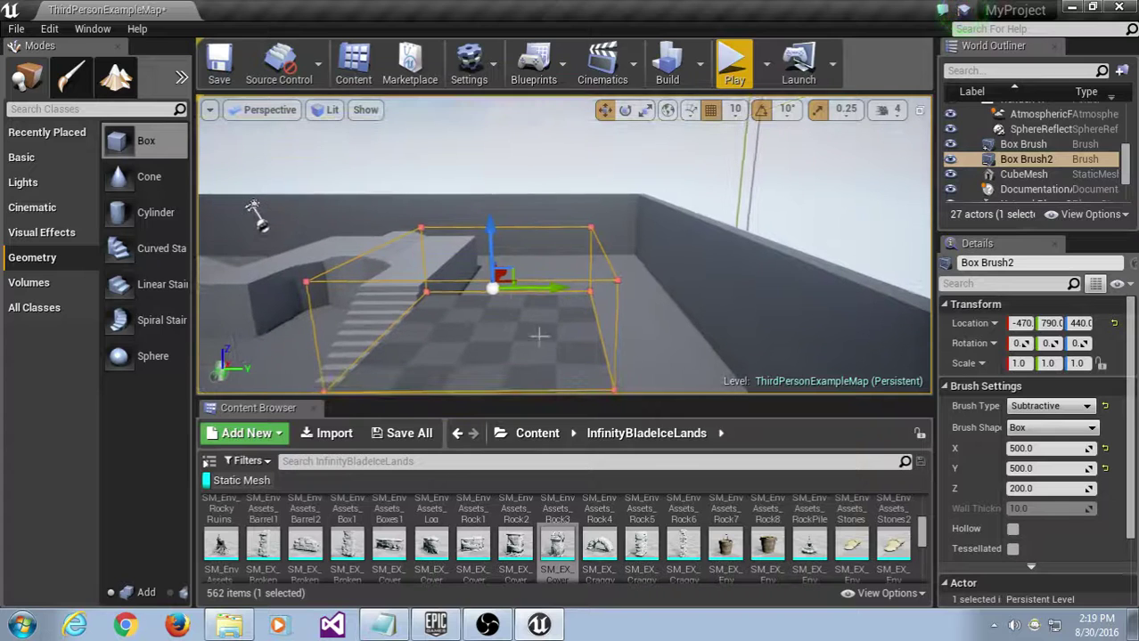
# Step: Move Box Brush2 to Y 980, Z 330 to carve the block, then start playtesting
pyautogui.moveTo(254, 214)
pyautogui.mouseDown()
pyautogui.moveTo(303, 211)
pyautogui.moveTo(316, 125)
pyautogui.mouseUp()
pyautogui.moveTo(594, 171); pyautogui.dragTo(601, 125)
pyautogui.moveTo(635, 185); pyautogui.dragTo(656, 185)
pyautogui.moveTo(580, 258); pyautogui.dragTo(551, 307)
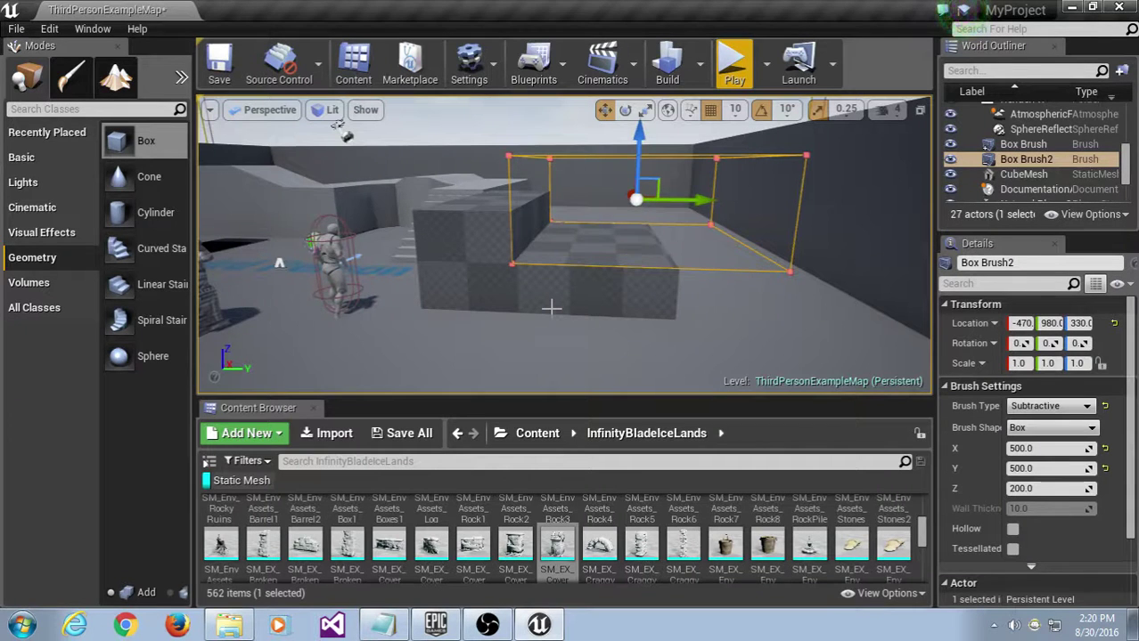
pyautogui.scroll(4, 550, 307)
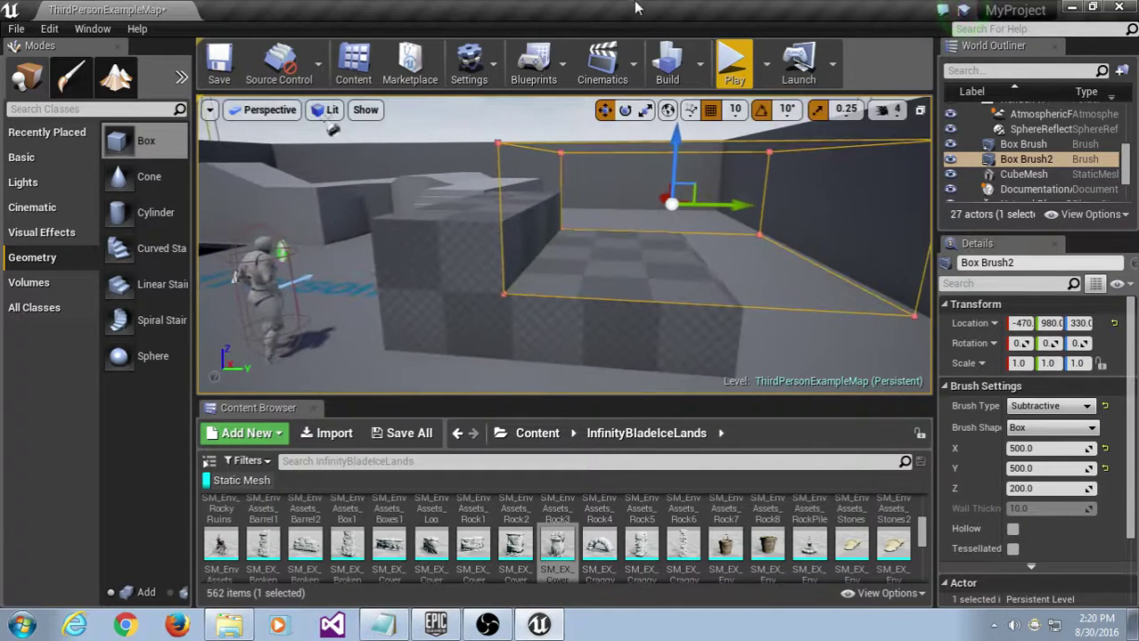
pyautogui.click(731, 55)
# Step: Run and jump the character across and off the carved box, then end the playtest
pyautogui.press('w')
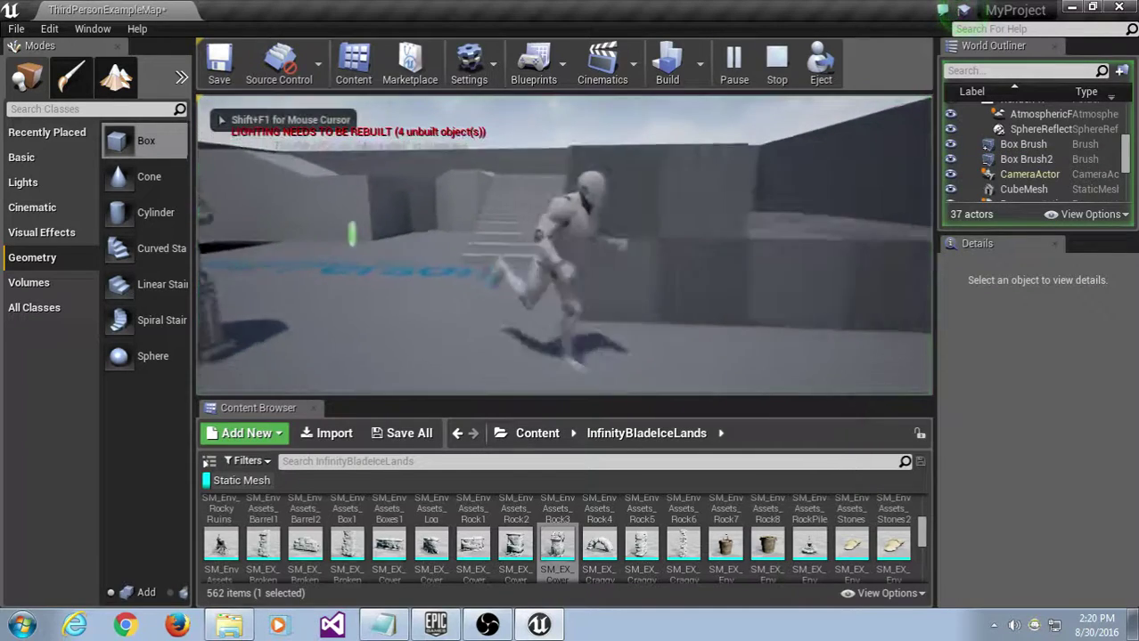
pyautogui.press('space')
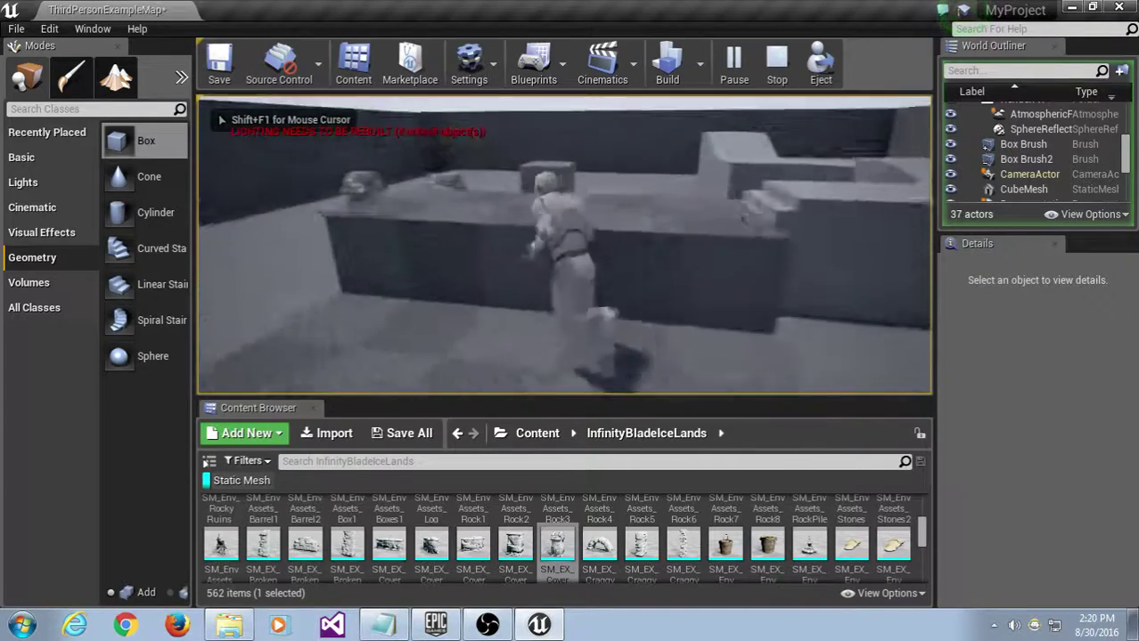
pyautogui.press('space')
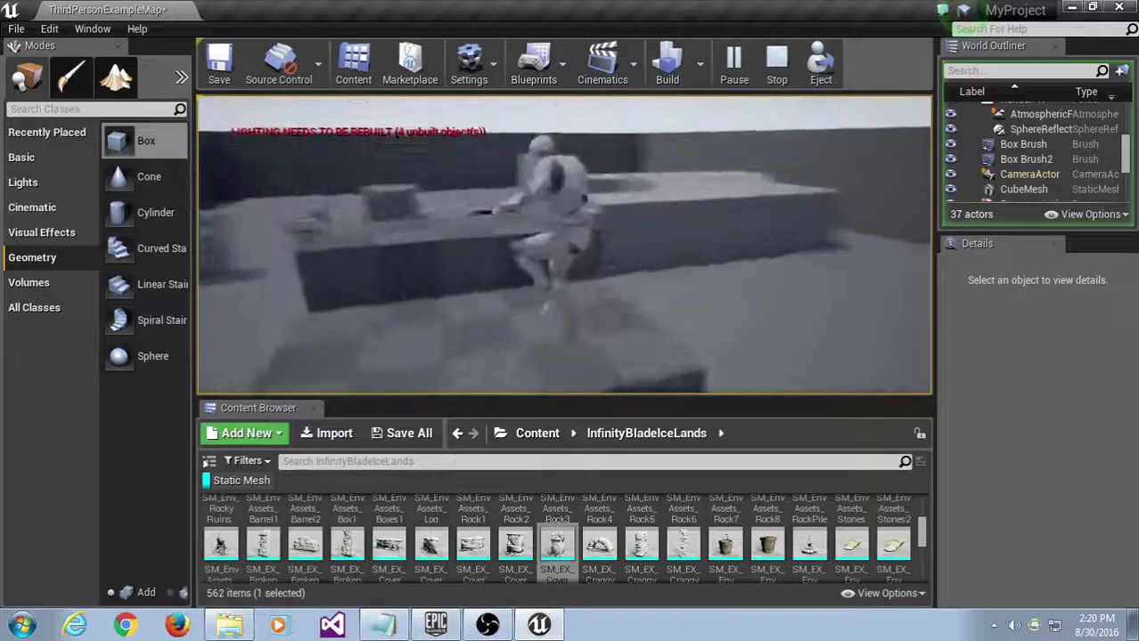
pyautogui.press('w')
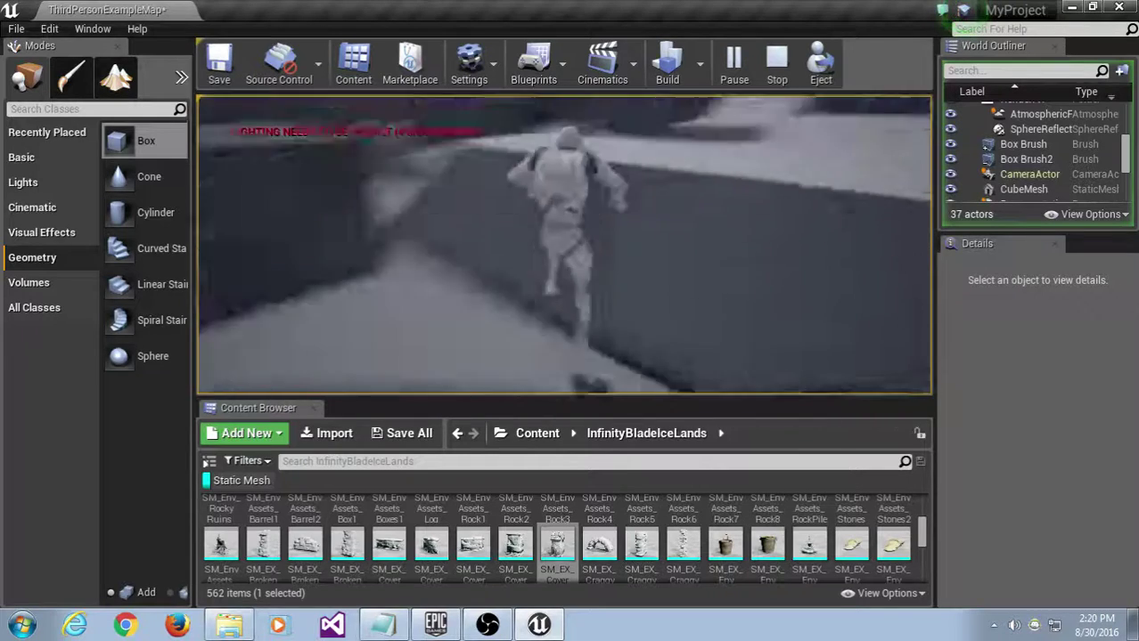
pyautogui.press('w')
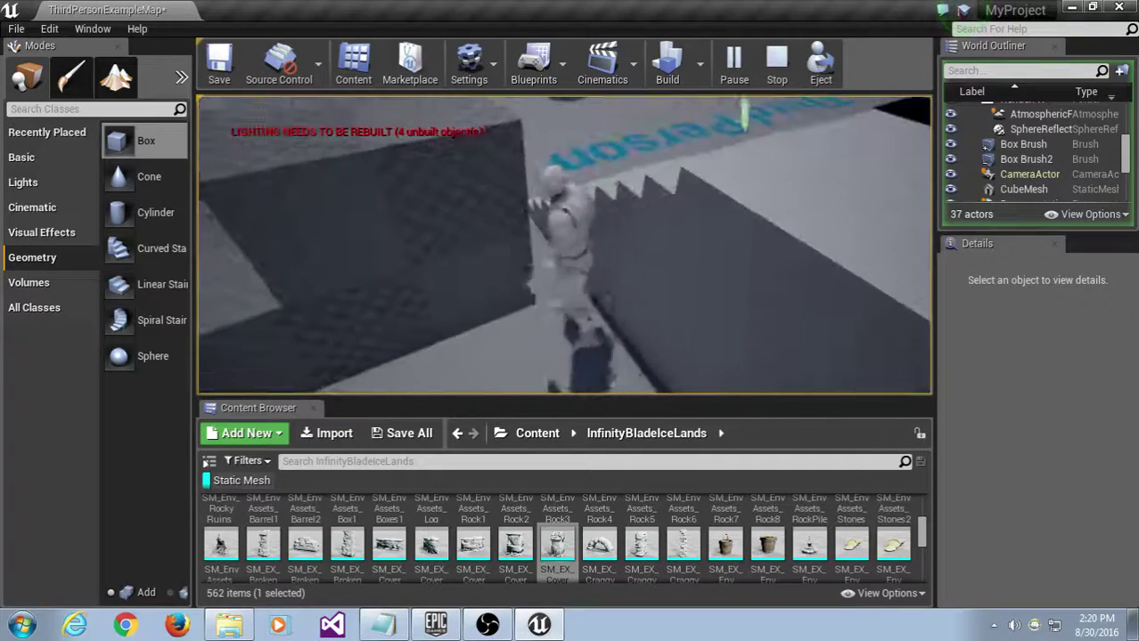
pyautogui.press('w')
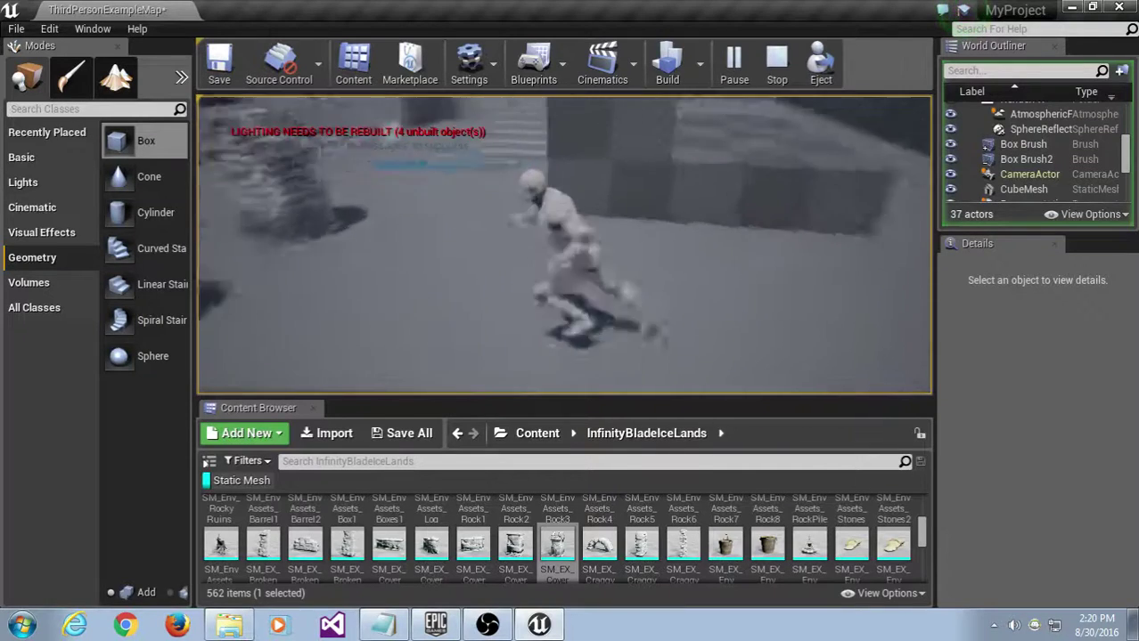
pyautogui.press('w')
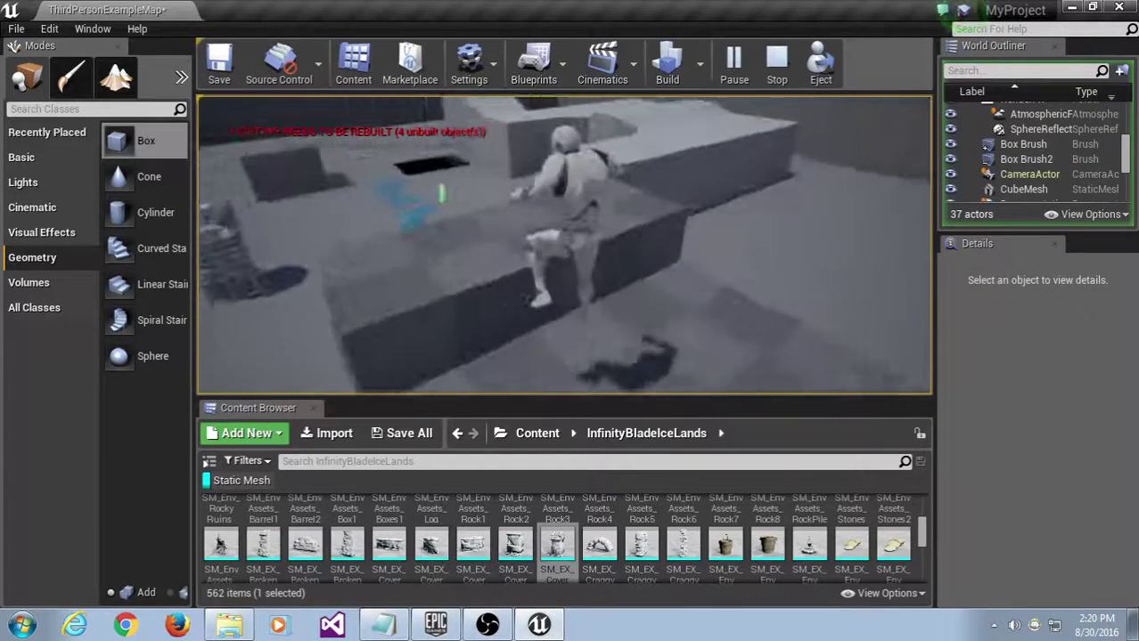
pyautogui.press('w')
pyautogui.press('s')
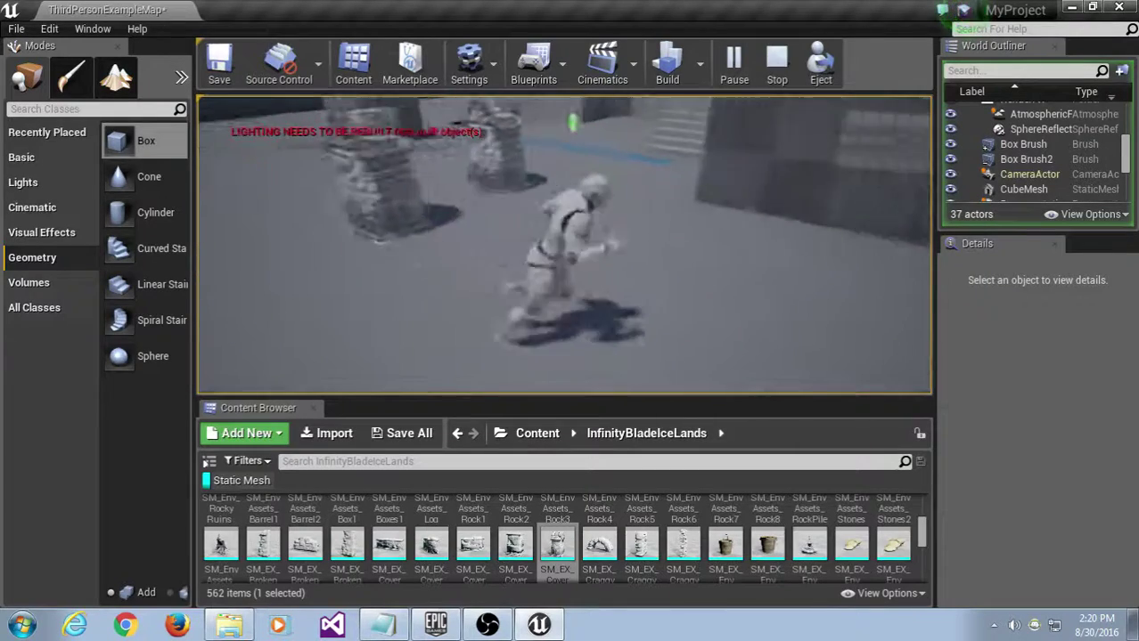
pyautogui.press('s')
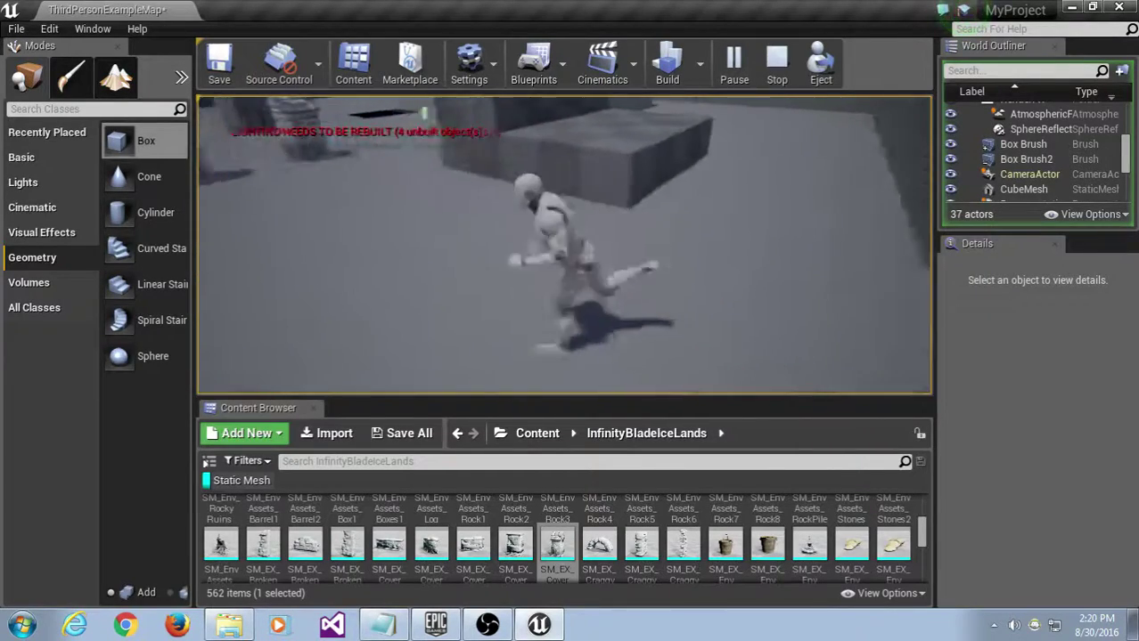
pyautogui.press('w')
pyautogui.press('Escape')
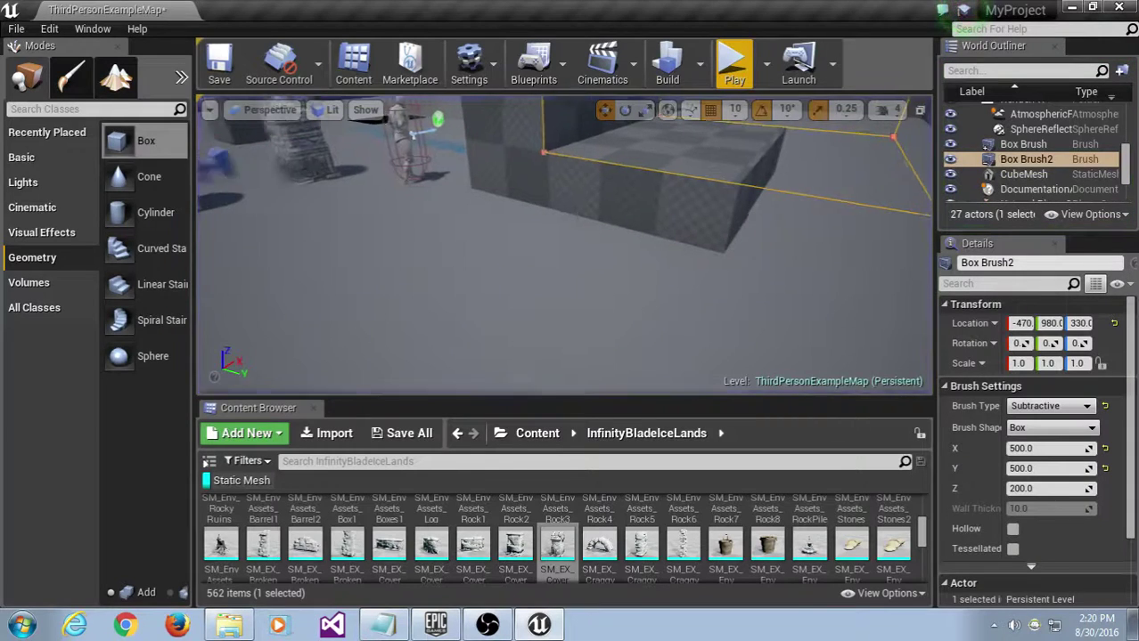
# Step: Nudge Box Brush2 so its location reads -470, 990, 330
pyautogui.press('f')
pyautogui.moveTo(564, 245)
pyautogui.mouseDown(button='right')
pyautogui.moveTo(583, 240)
pyautogui.moveTo(573, 242)
pyautogui.mouseUp(button='right')
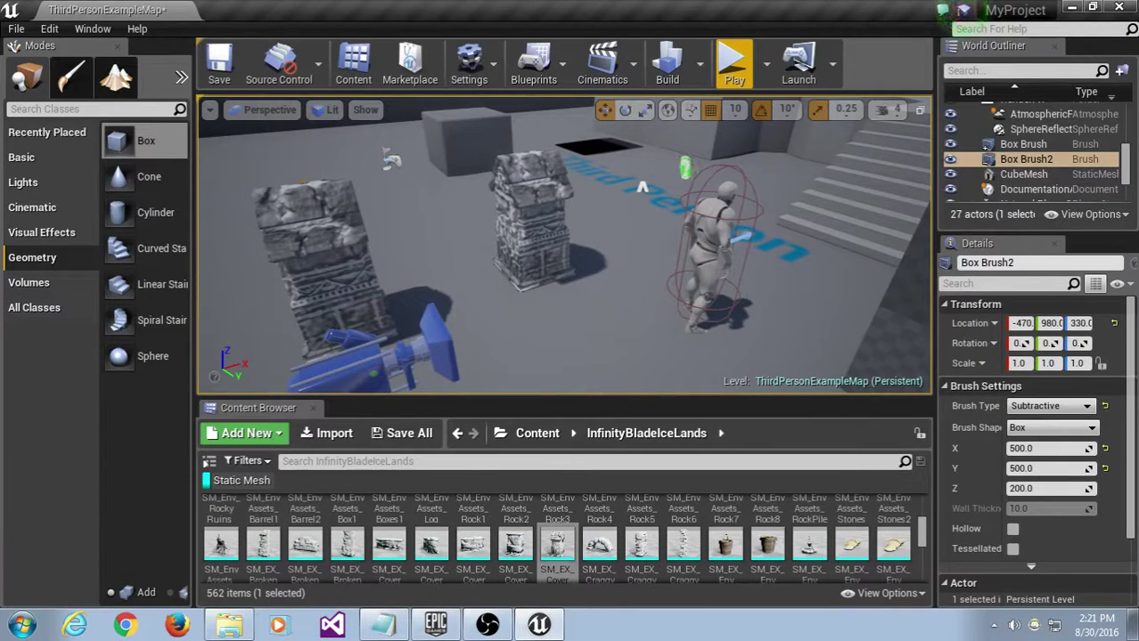
pyautogui.moveTo(573, 242); pyautogui.dragTo(651, 268, button='right')
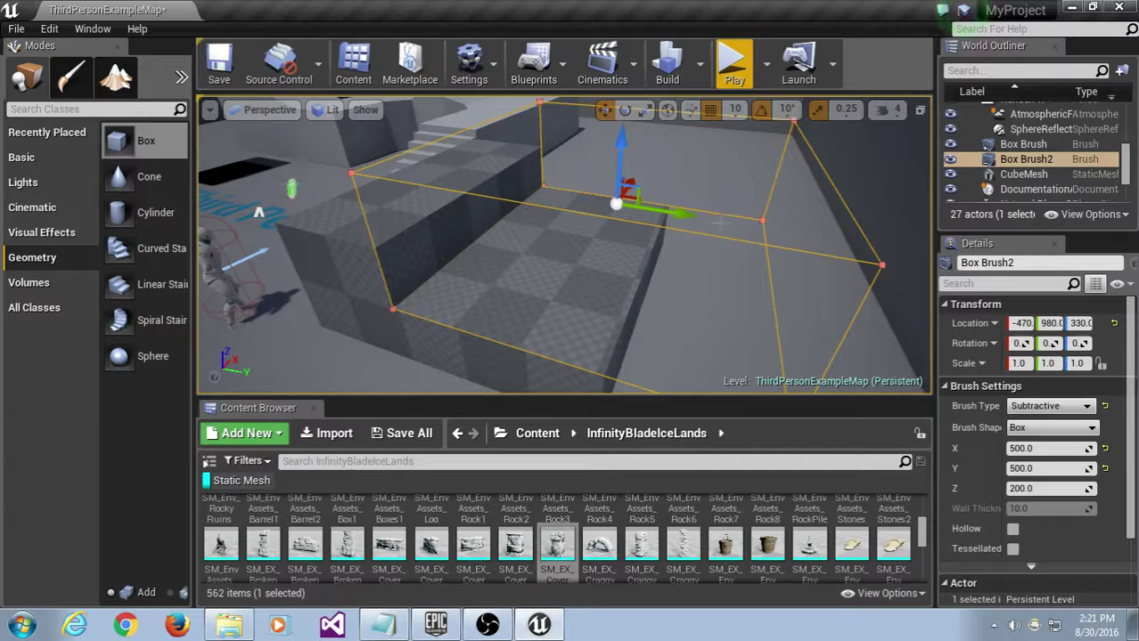
pyautogui.moveTo(686, 214); pyautogui.dragTo(699, 216)
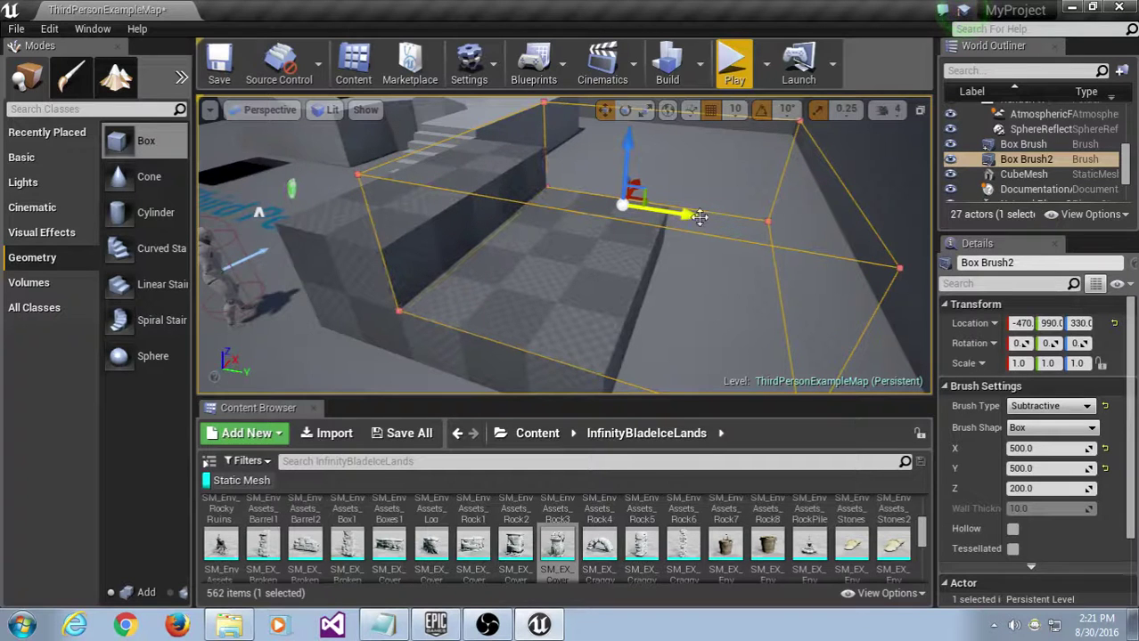
pyautogui.moveTo(542, 272); pyautogui.dragTo(521, 267, button='right')
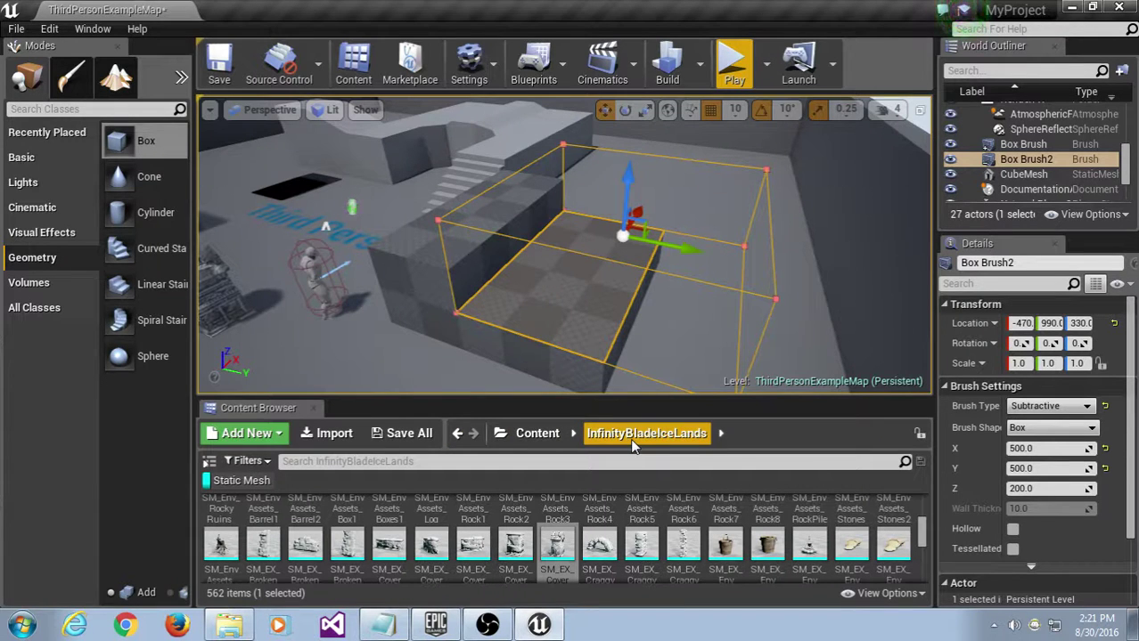
# Step: Add a Material filter in InfinityBladeIceLands, listing 189 items such as M_Env_Ice materials
pyautogui.click(217, 482)
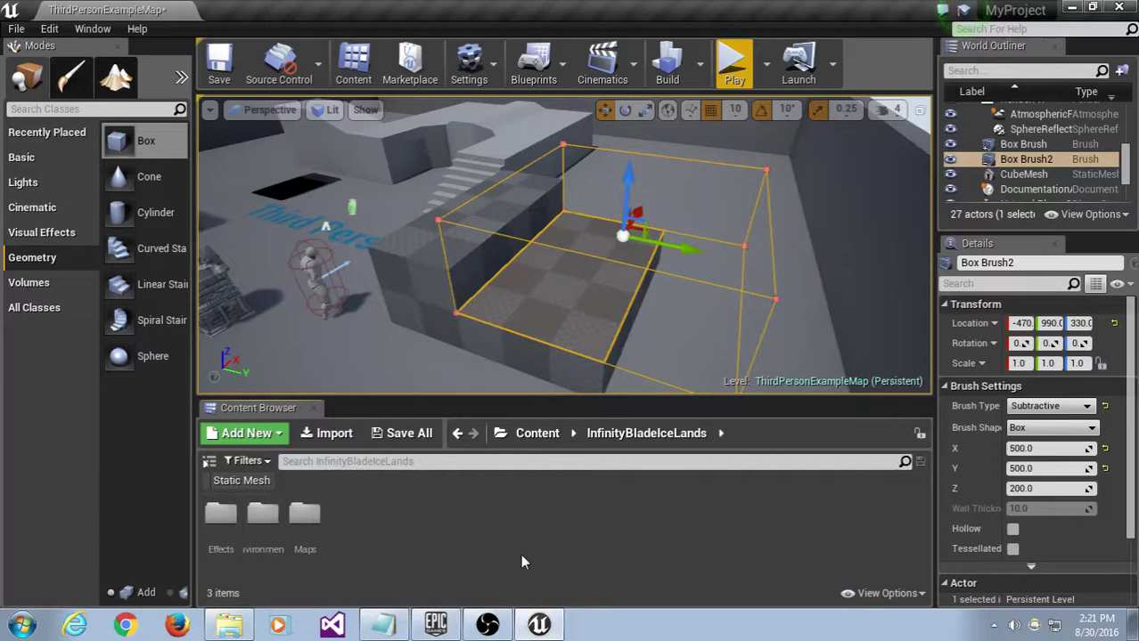
pyautogui.click(244, 461)
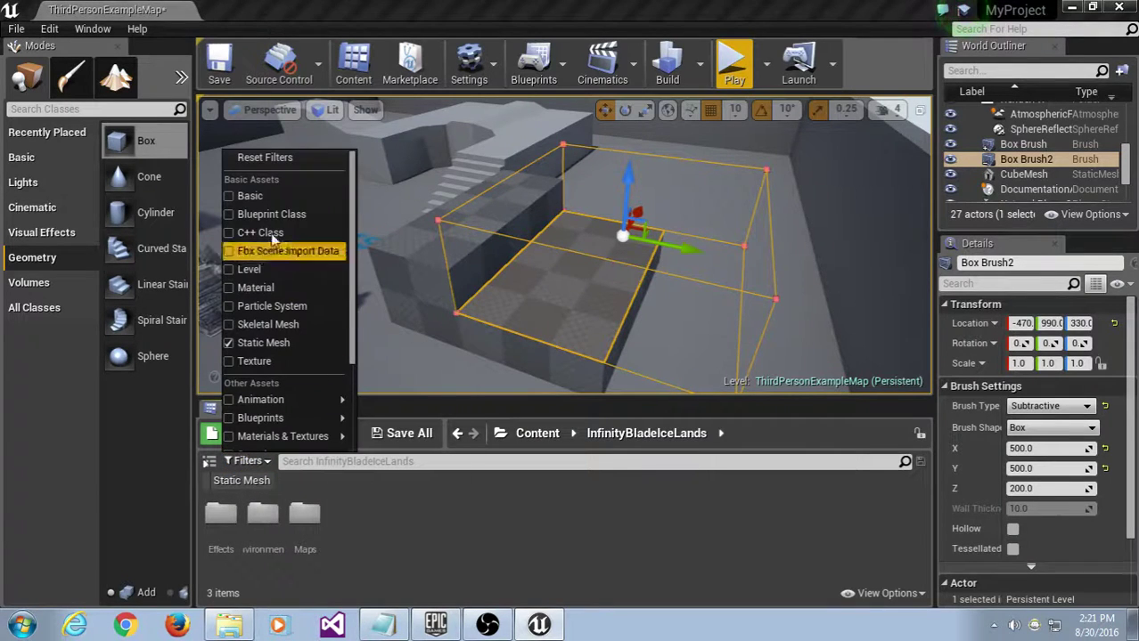
pyautogui.click(231, 292)
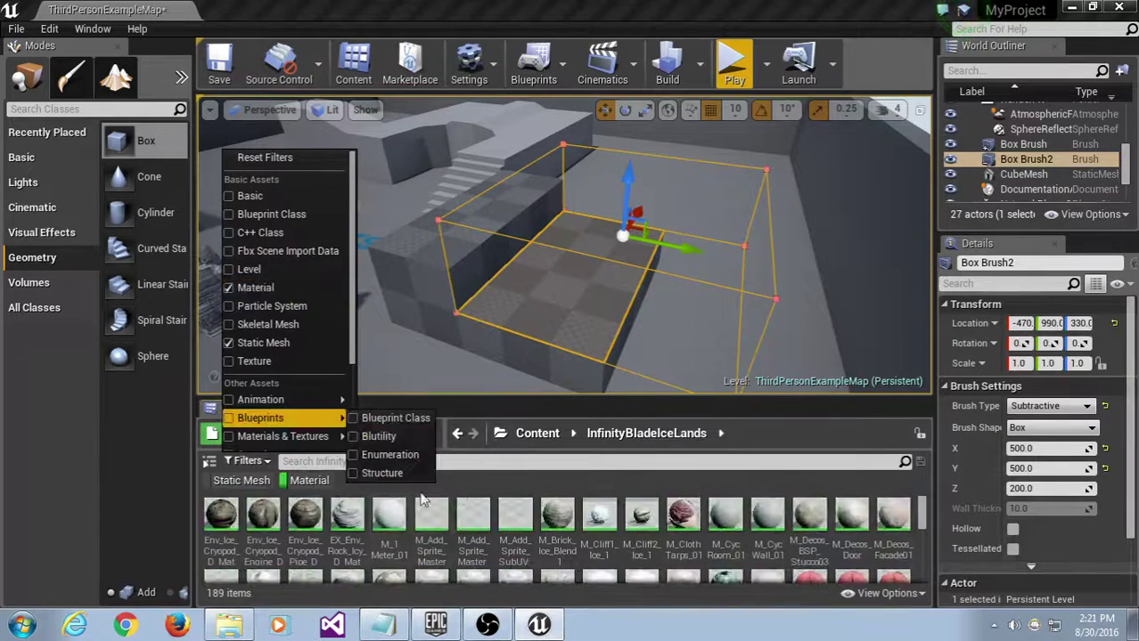
pyautogui.click(733, 541)
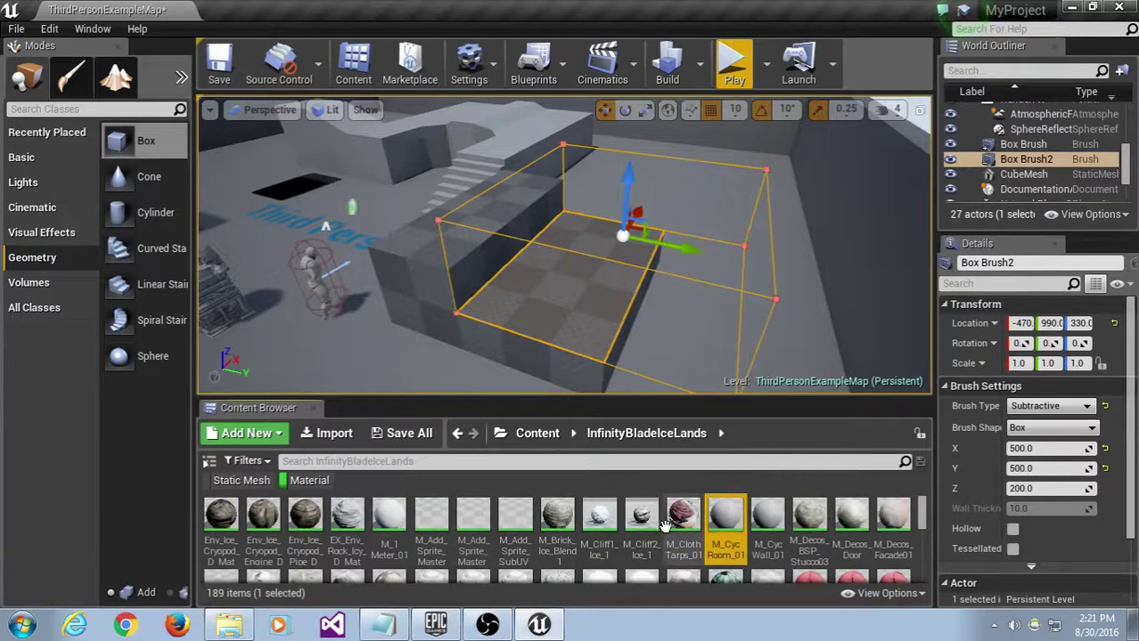
pyautogui.scroll(-1, 671, 525)
pyautogui.moveTo(623, 294); pyautogui.dragTo(427, 294, button='right')
pyautogui.scroll(-2, 365, 570)
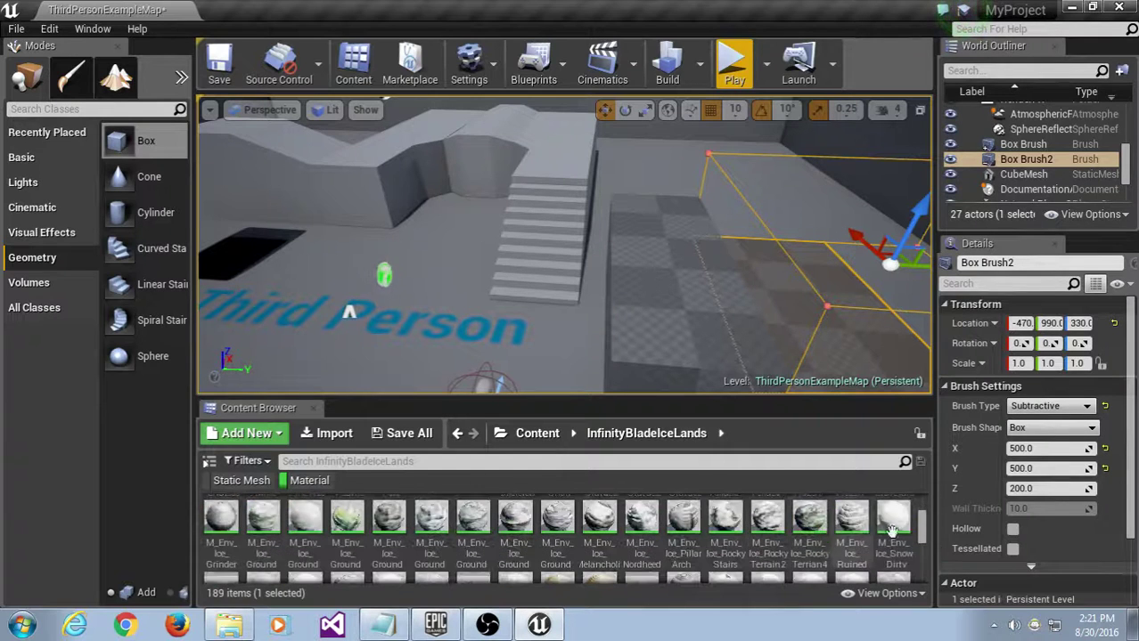
# Step: Drag the M_Env_Ice_Ruined material onto the block's checkered floor surface
pyautogui.click(851, 526)
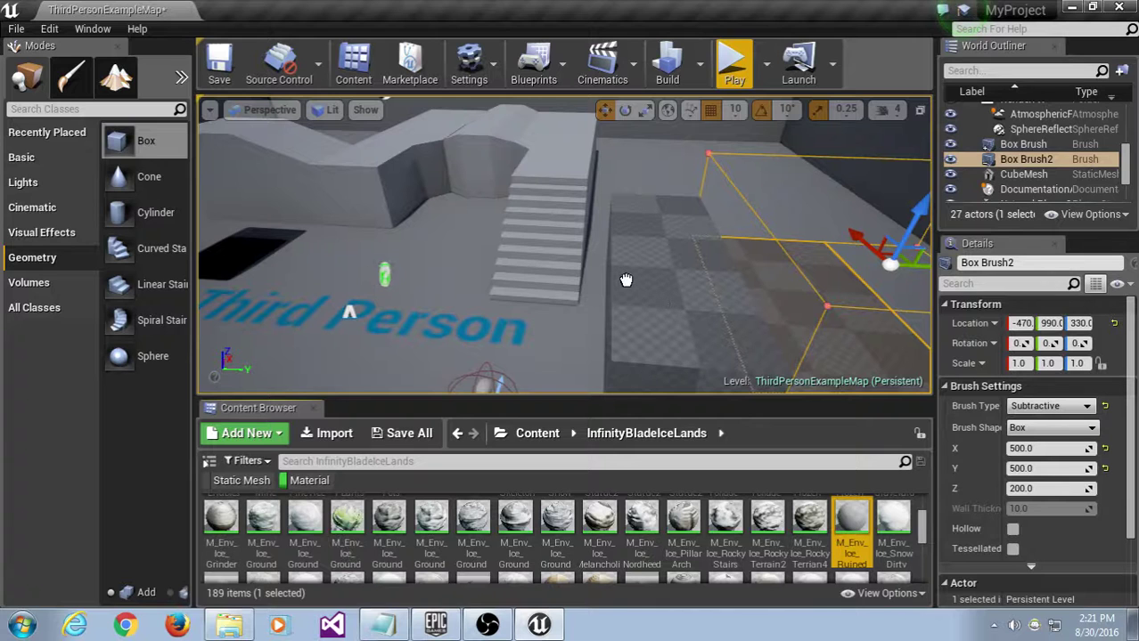
pyautogui.moveTo(638, 279); pyautogui.dragTo(648, 271)
pyautogui.moveTo(646, 272); pyautogui.dragTo(614, 307, button='right')
# Step: Fly around the stairs, pillars and stone hut to inspect the ice-textured block top
pyautogui.moveTo(378, 280); pyautogui.dragTo(383, 294, button='right')
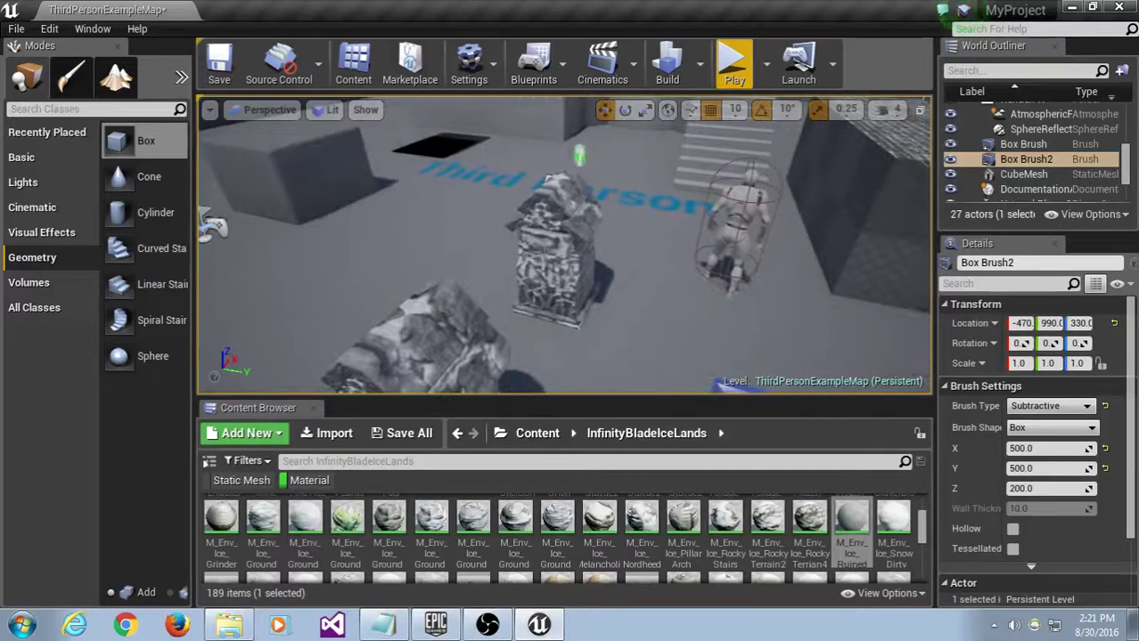
pyautogui.moveTo(661, 380); pyautogui.dragTo(667, 386, button='right')
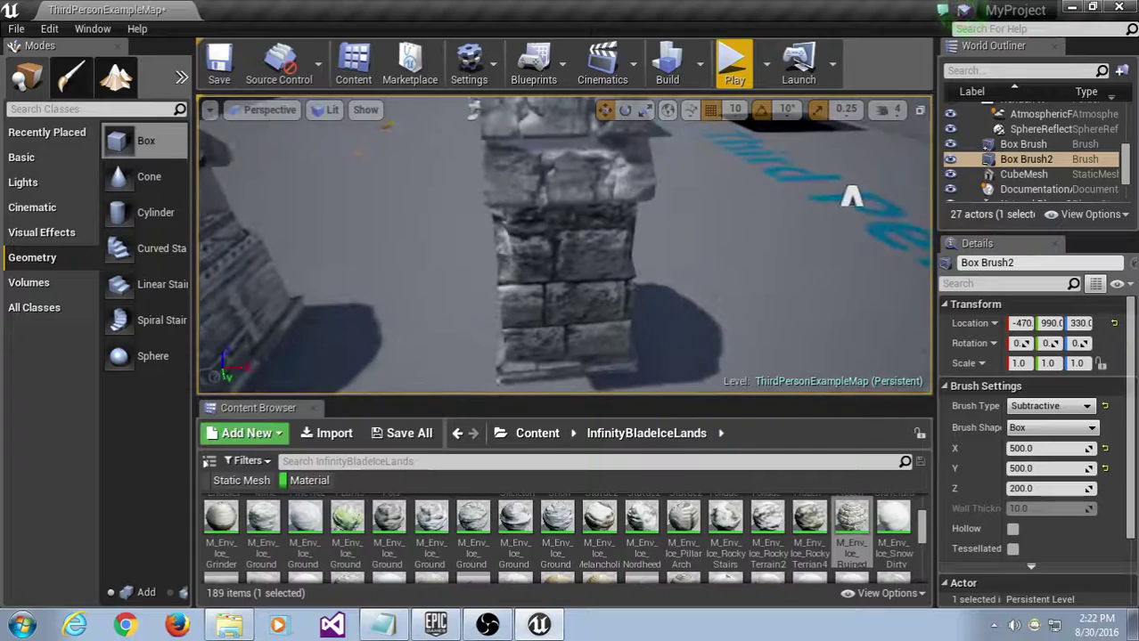
pyautogui.moveTo(766, 325); pyautogui.dragTo(769, 329, button='right')
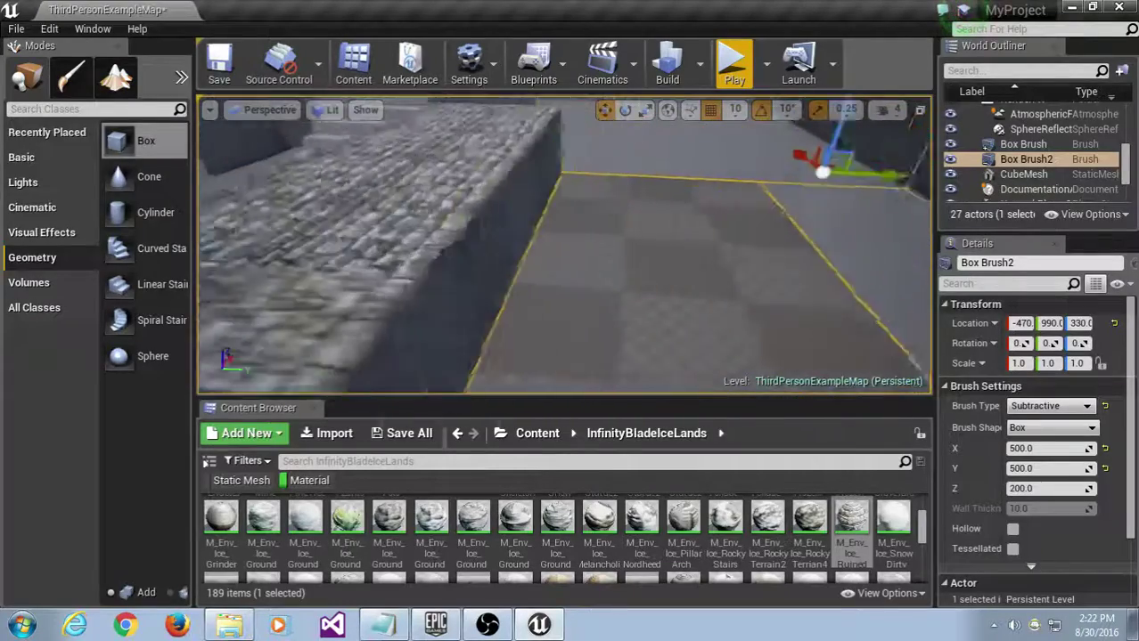
pyautogui.moveTo(769, 328); pyautogui.dragTo(773, 332, button='right')
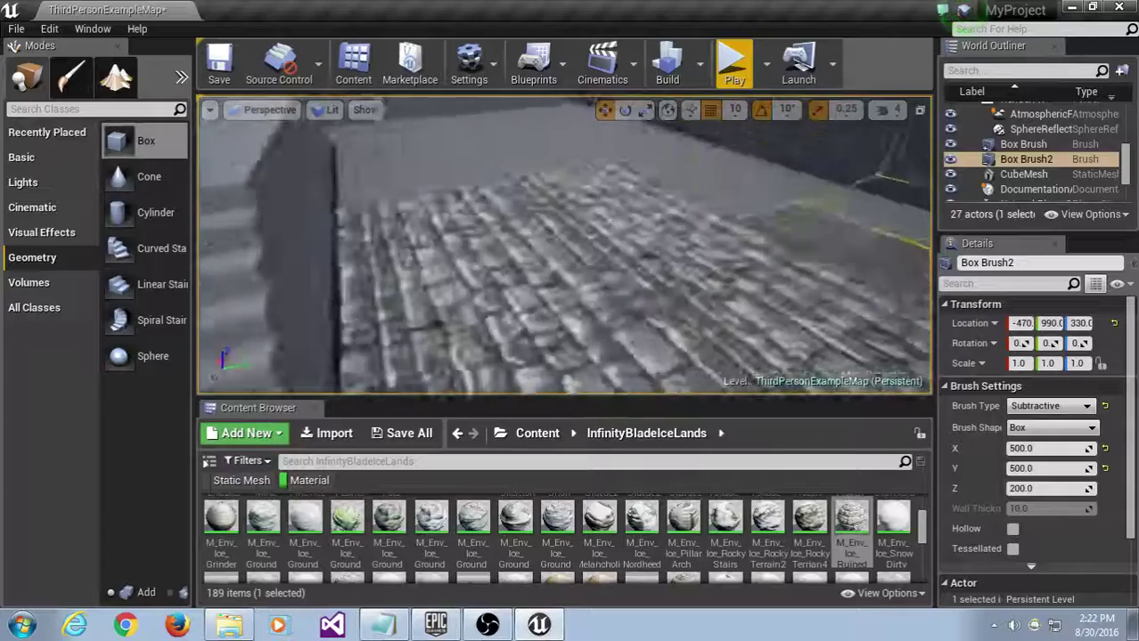
pyautogui.moveTo(772, 332); pyautogui.dragTo(783, 342, button='right')
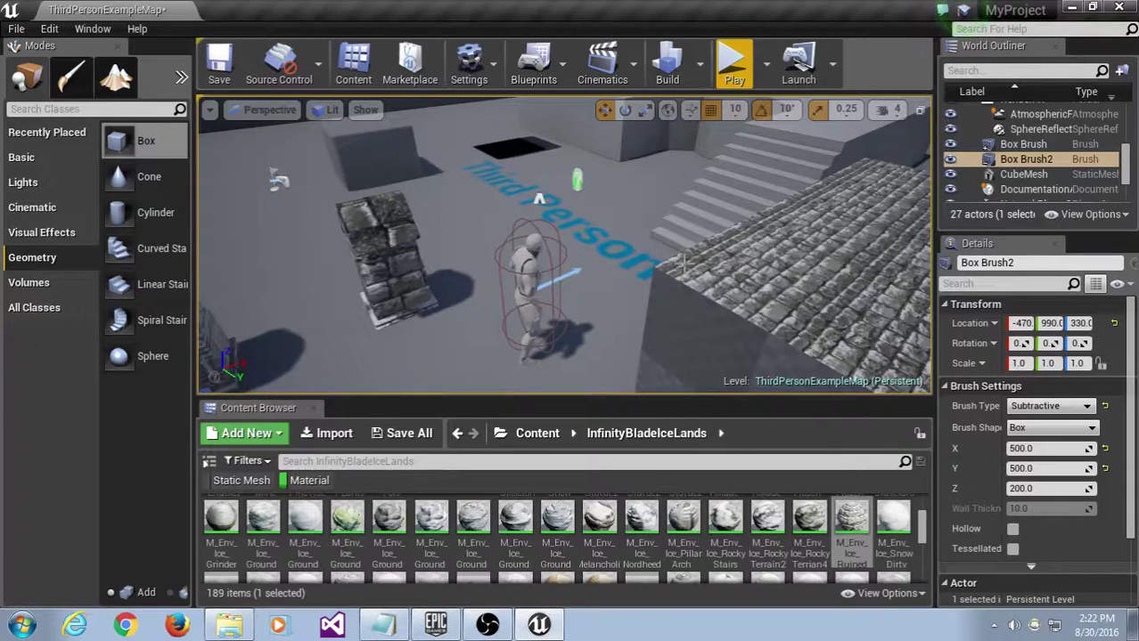
pyautogui.moveTo(539, 197); pyautogui.dragTo(503, 211, button='right')
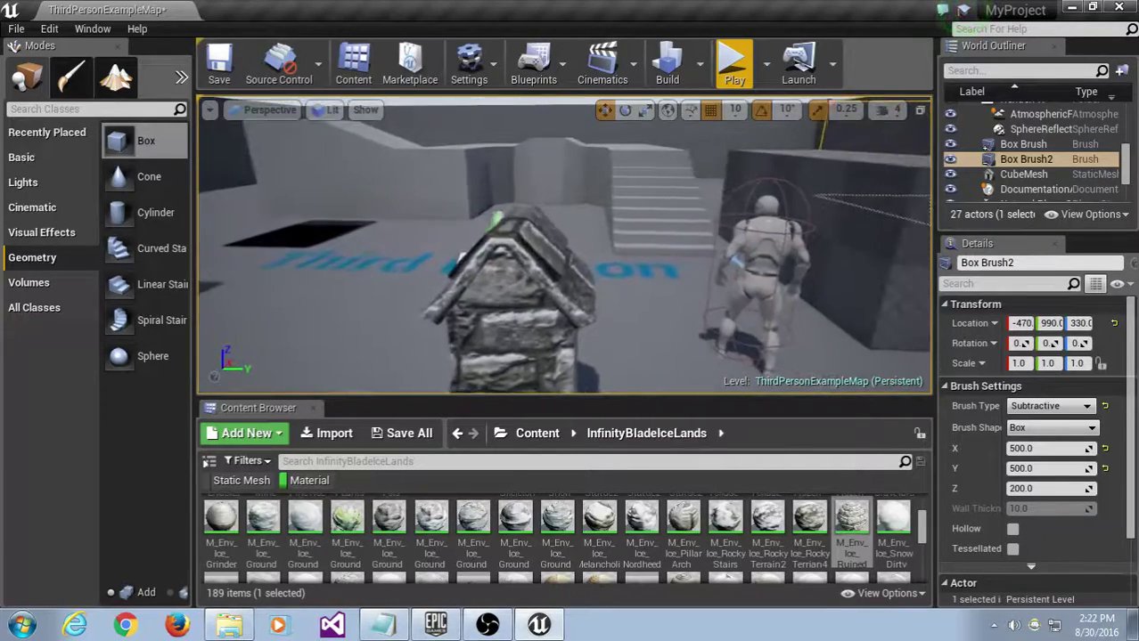
pyautogui.moveTo(459, 260); pyautogui.dragTo(438, 249, button='right')
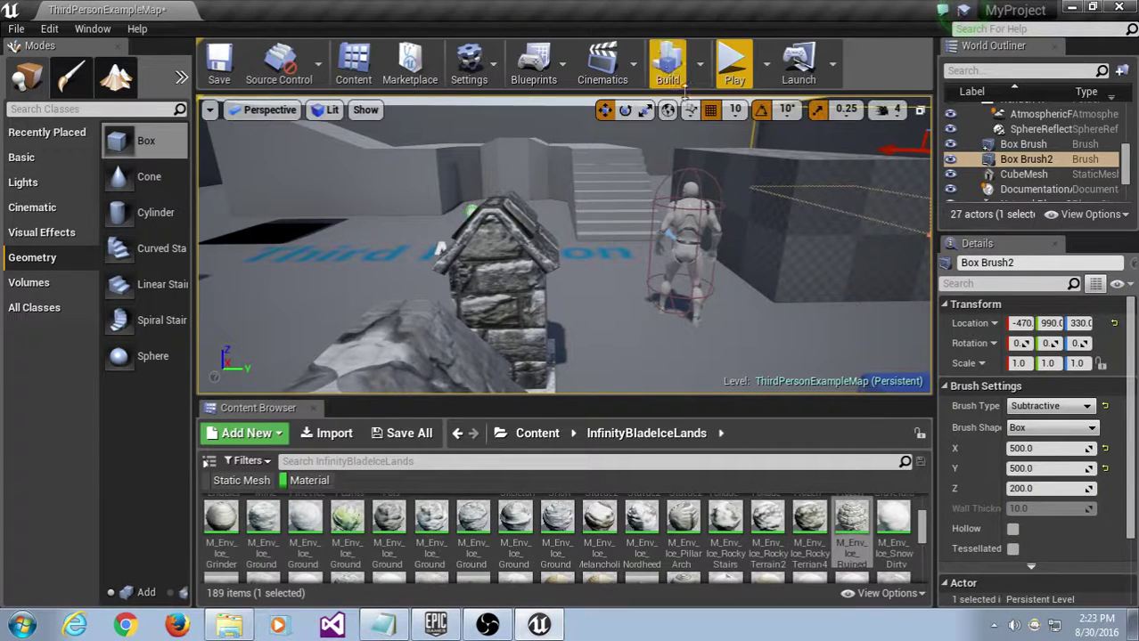
pyautogui.moveTo(765, 203)
pyautogui.mouseDown(button='right')
pyautogui.moveTo(712, 210)
pyautogui.moveTo(768, 216)
pyautogui.mouseUp(button='right')
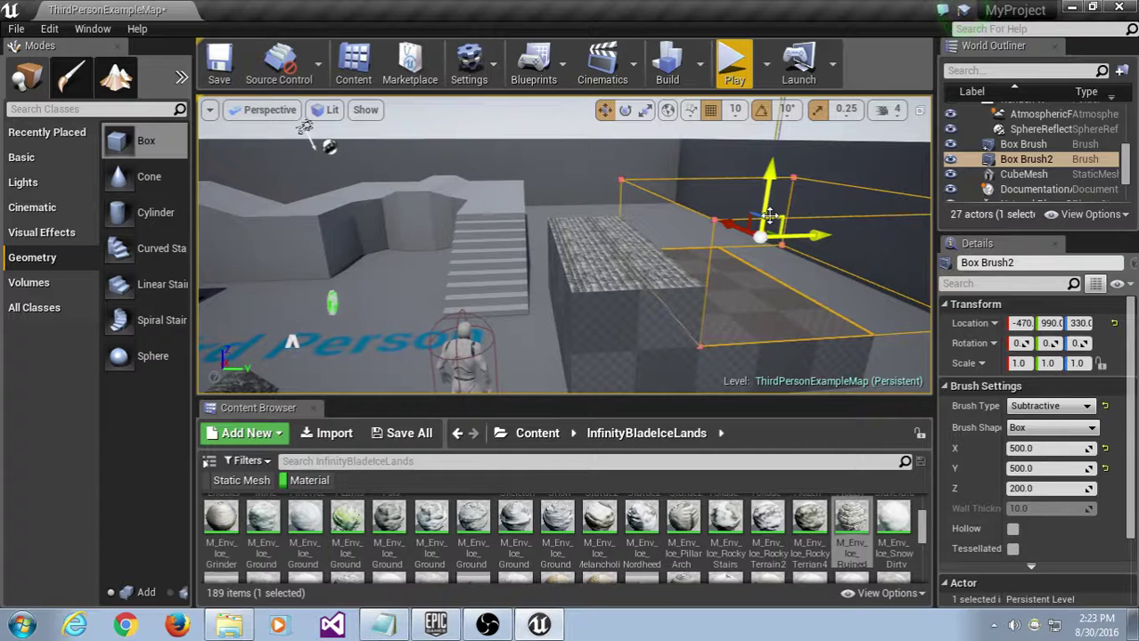
pyautogui.moveTo(770, 216); pyautogui.dragTo(636, 334, button='right')
pyautogui.click(637, 333)
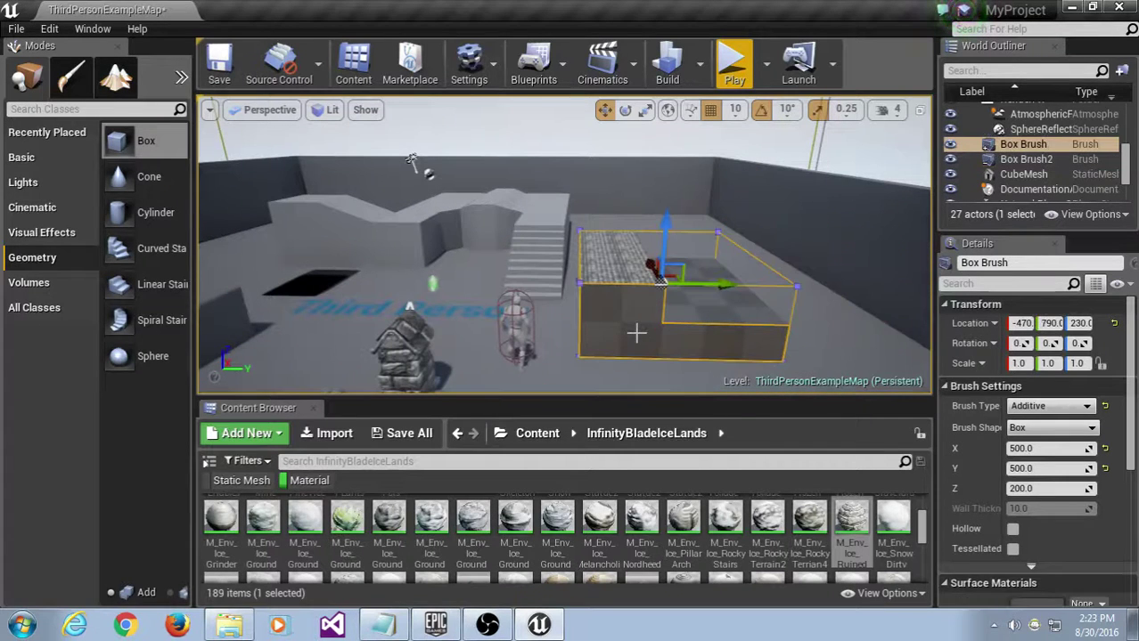
pyautogui.keyDown('alt'); pyautogui.moveTo(709, 286); pyautogui.dragTo(294, 284); pyautogui.keyUp('alt')
pyautogui.moveTo(534, 267); pyautogui.dragTo(392, 276, button='right')
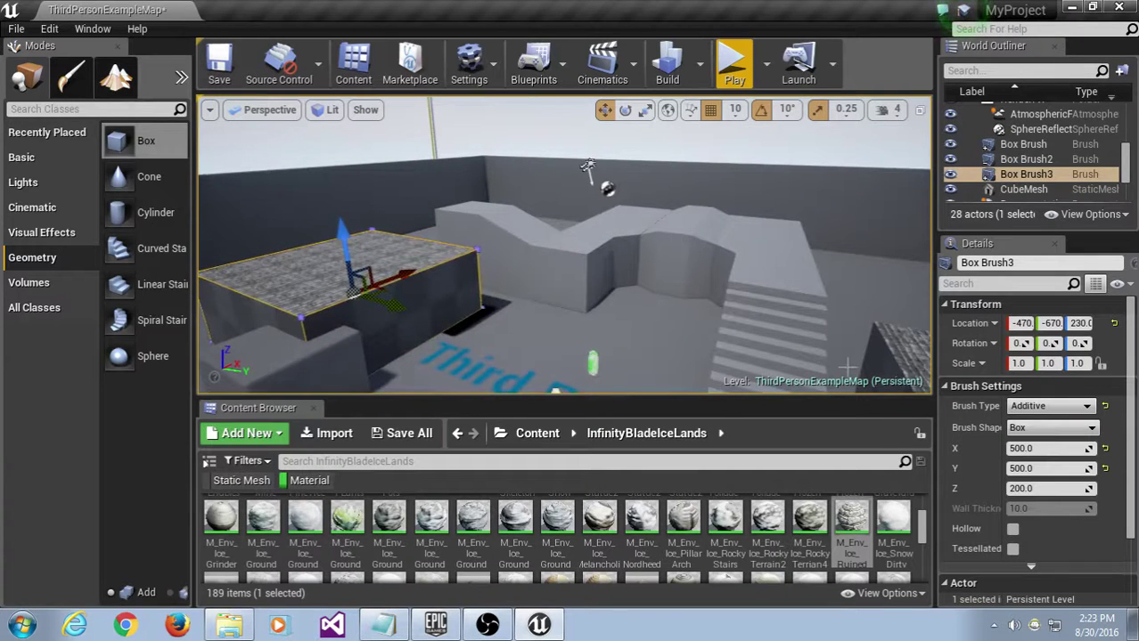
pyautogui.hotkey('ctrl', 'z')
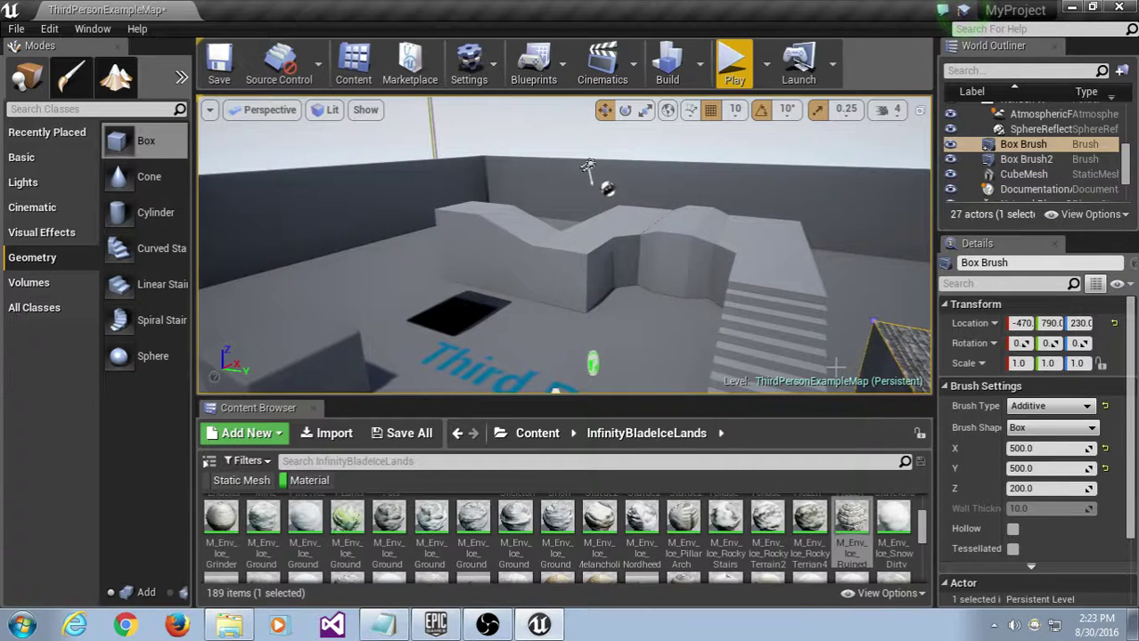
pyautogui.hotkey('ctrl', 'y')
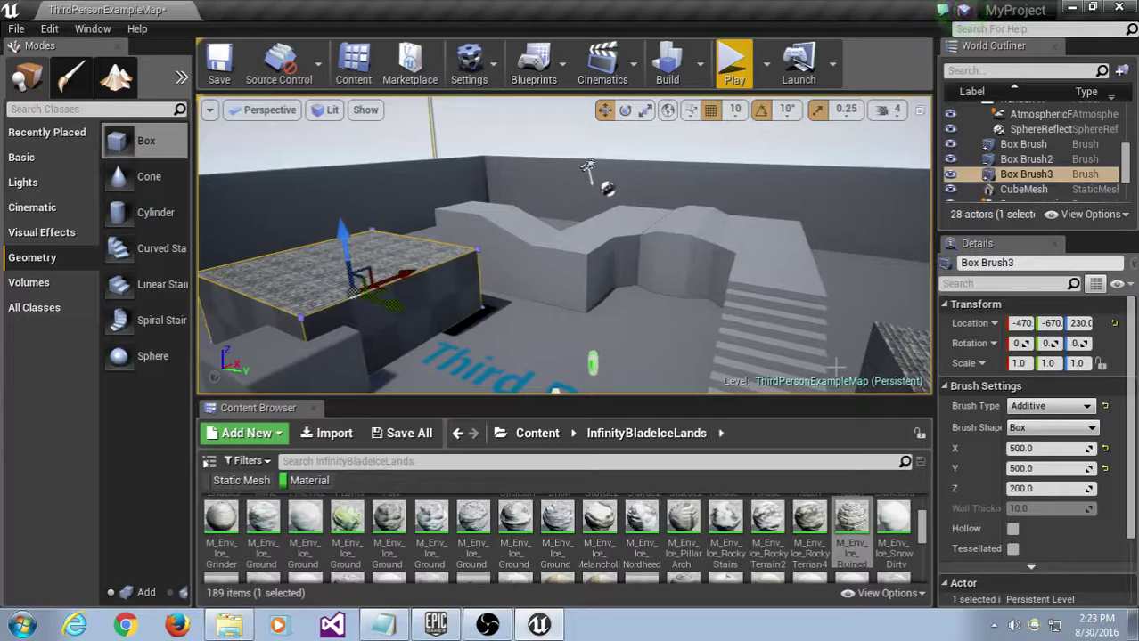
pyautogui.press('Delete')
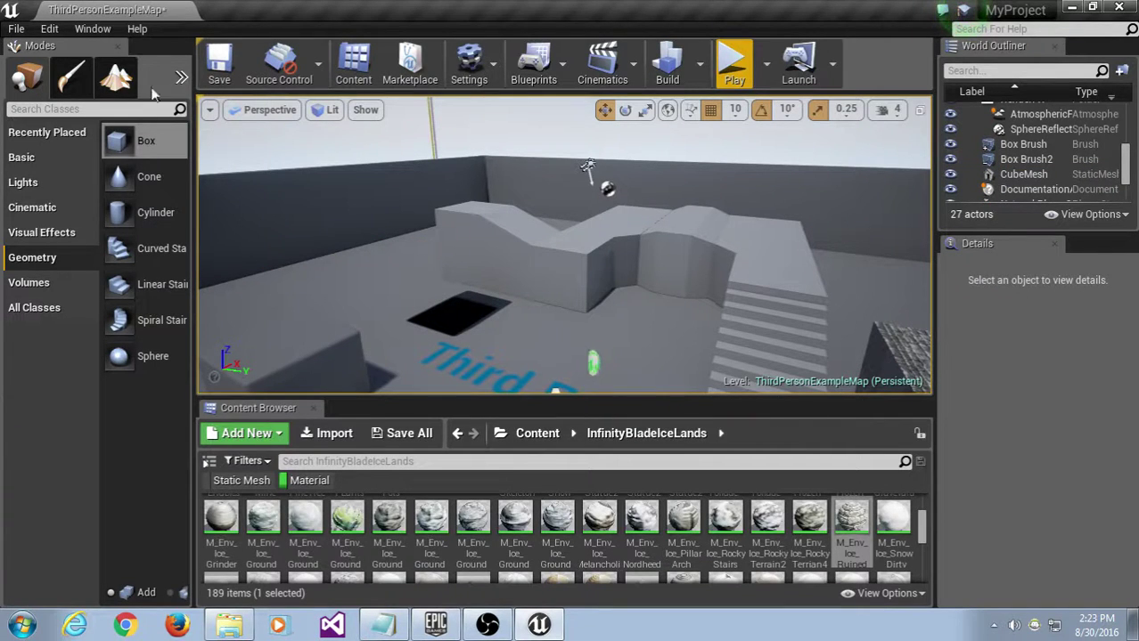
pyautogui.click(182, 78)
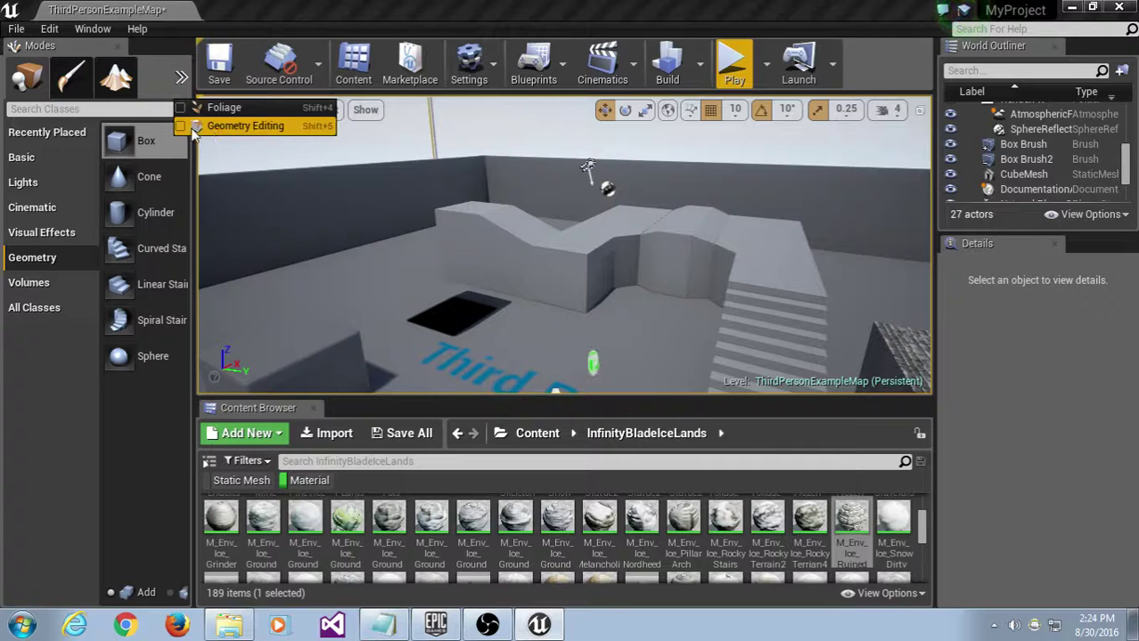
pyautogui.click(188, 129)
pyautogui.moveTo(562, 267); pyautogui.dragTo(722, 267, button='right')
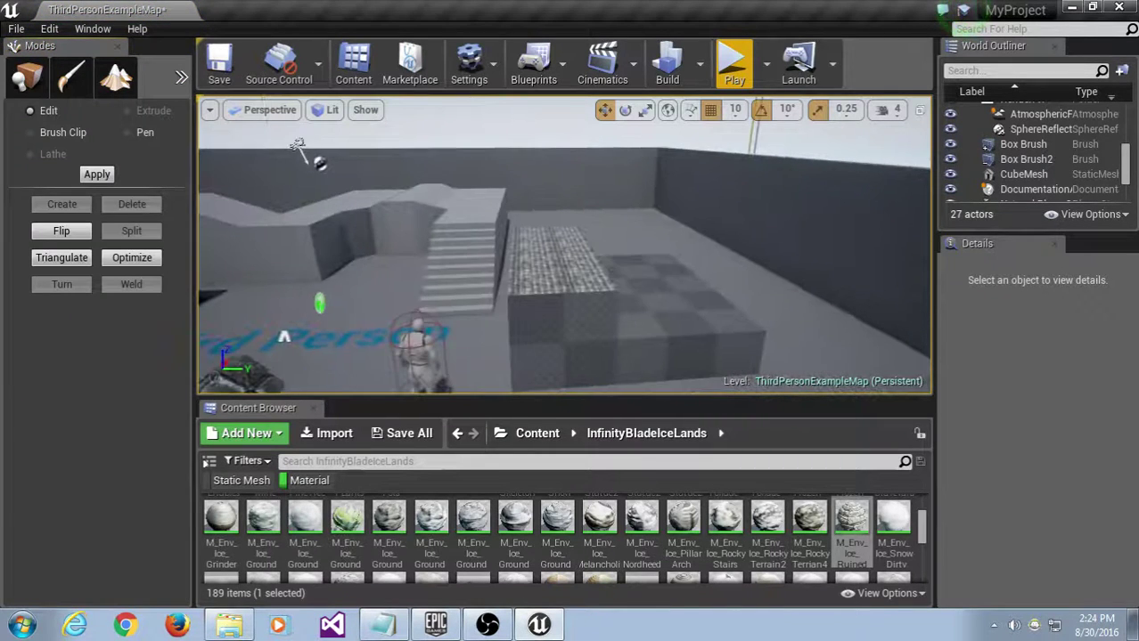
pyautogui.click(624, 285)
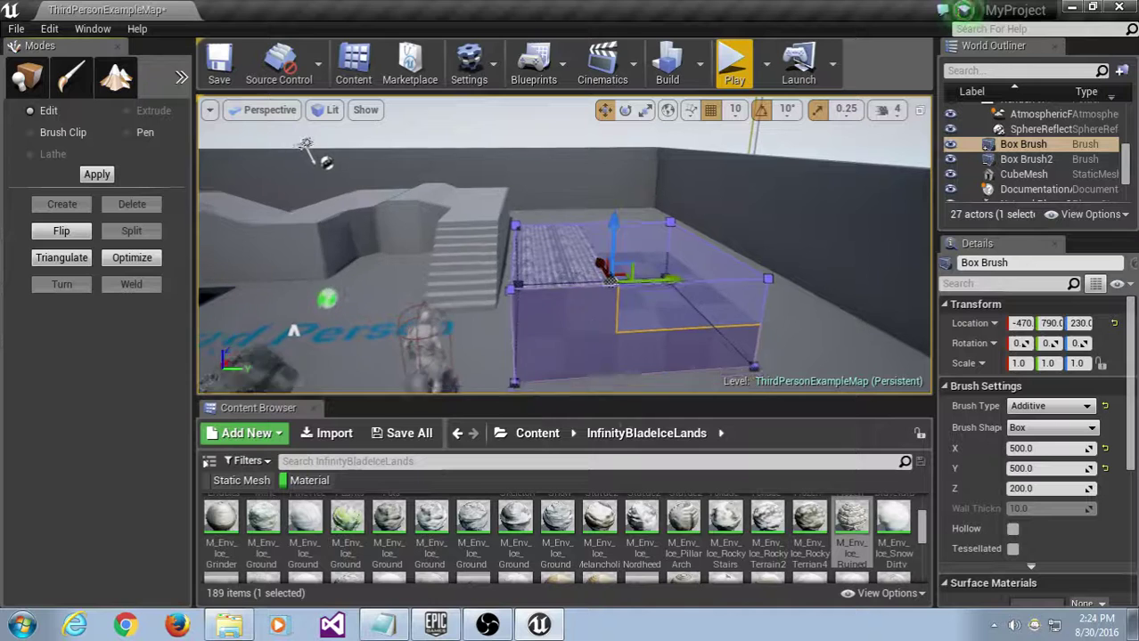
pyautogui.click(659, 217)
pyautogui.moveTo(659, 178); pyautogui.dragTo(661, 93)
pyautogui.moveTo(661, 94)
pyautogui.mouseDown(button='right')
pyautogui.moveTo(730, 98)
pyautogui.moveTo(677, 213)
pyautogui.moveTo(659, 232)
pyautogui.moveTo(647, 205)
pyautogui.moveTo(619, 223)
pyautogui.mouseUp(button='right')
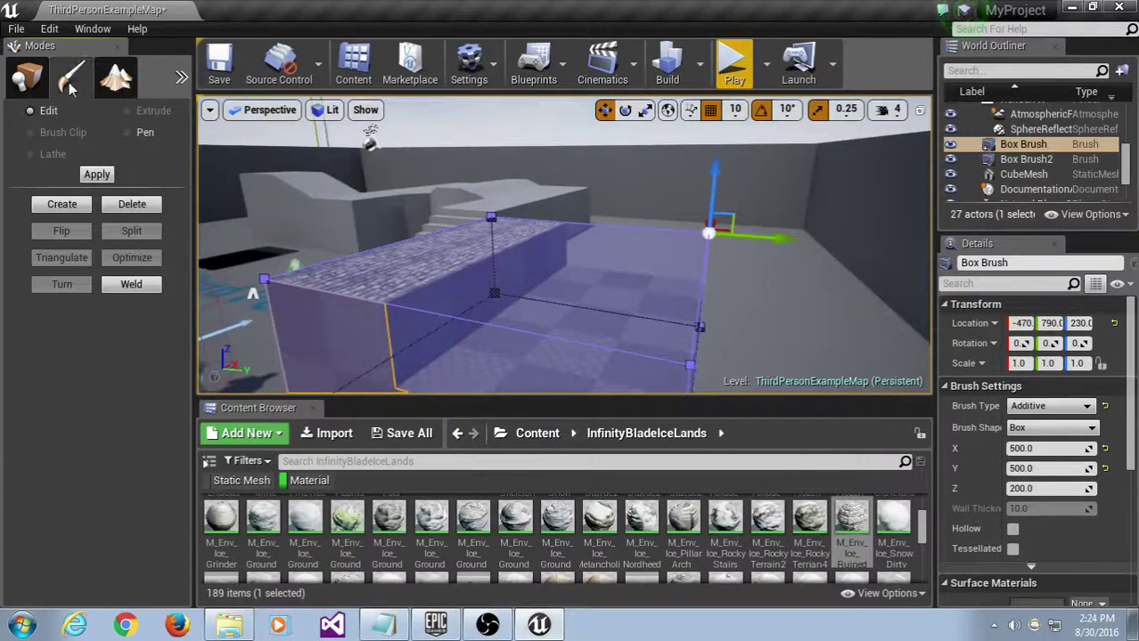
pyautogui.click(26, 77)
pyautogui.moveTo(294, 267); pyautogui.dragTo(338, 269, button='right')
pyautogui.moveTo(290, 132)
pyautogui.mouseDown(button='right')
pyautogui.moveTo(256, 98)
pyautogui.moveTo(330, 126)
pyautogui.mouseUp(button='right')
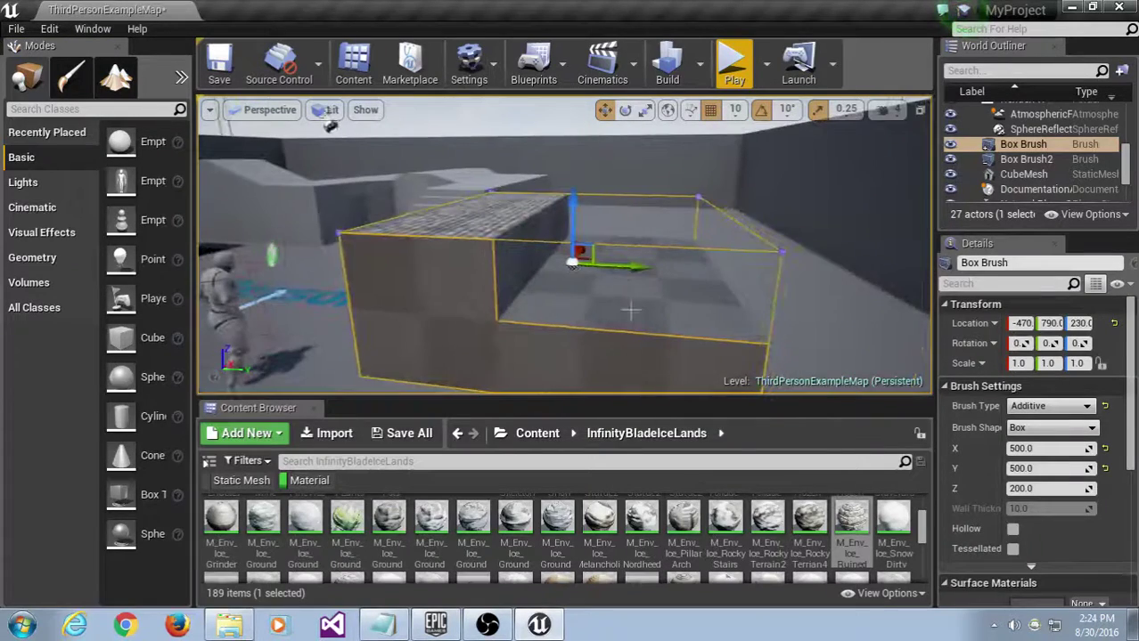
# Step: Delete the subtractive Box Brush2
pyautogui.click(580, 223)
pyautogui.moveTo(579, 222); pyautogui.dragTo(530, 125, button='right')
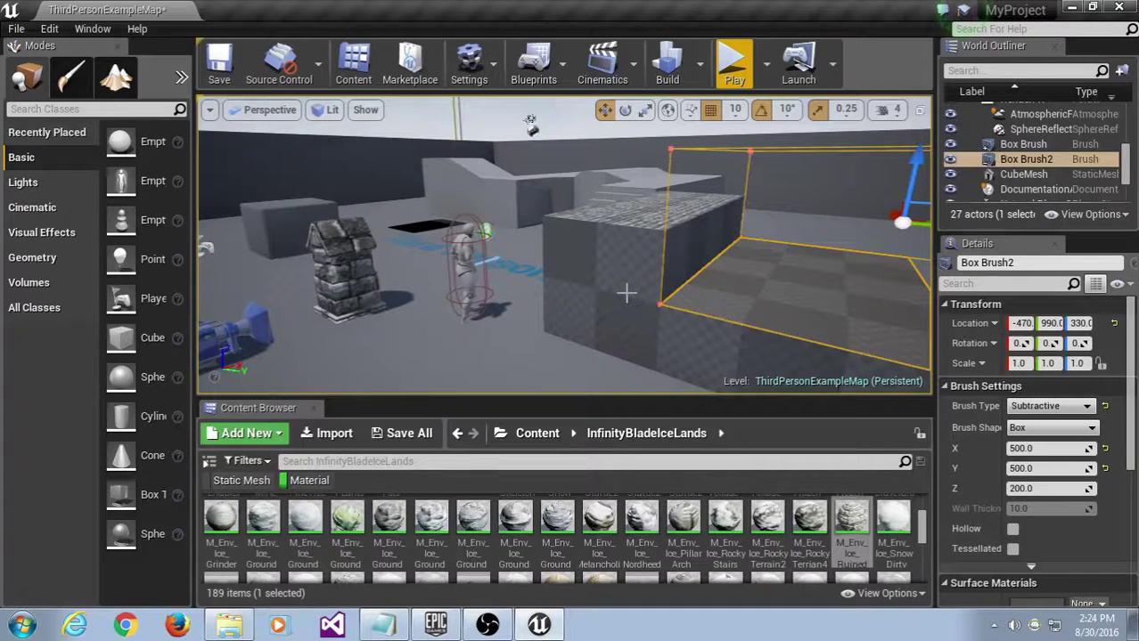
pyautogui.moveTo(626, 293)
pyautogui.mouseDown(button='right')
pyautogui.moveTo(561, 312)
pyautogui.moveTo(539, 256)
pyautogui.mouseUp(button='right')
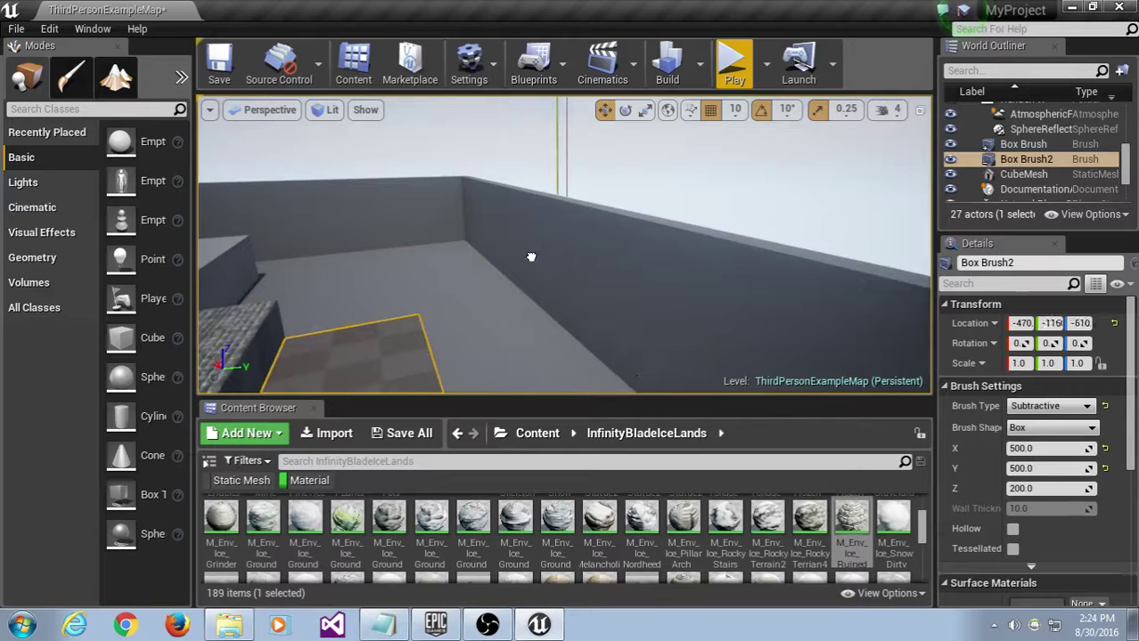
pyautogui.moveTo(431, 251)
pyautogui.mouseDown(button='right')
pyautogui.moveTo(478, 219)
pyautogui.moveTo(648, 234)
pyautogui.moveTo(641, 223)
pyautogui.moveTo(615, 236)
pyautogui.mouseUp(button='right')
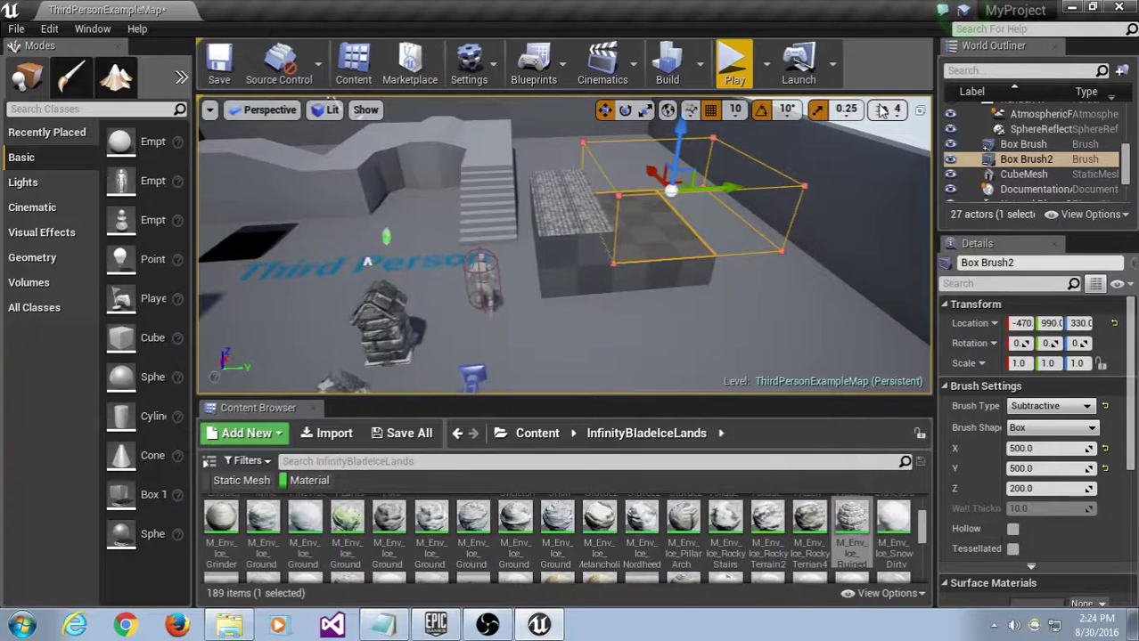
pyautogui.press('Delete')
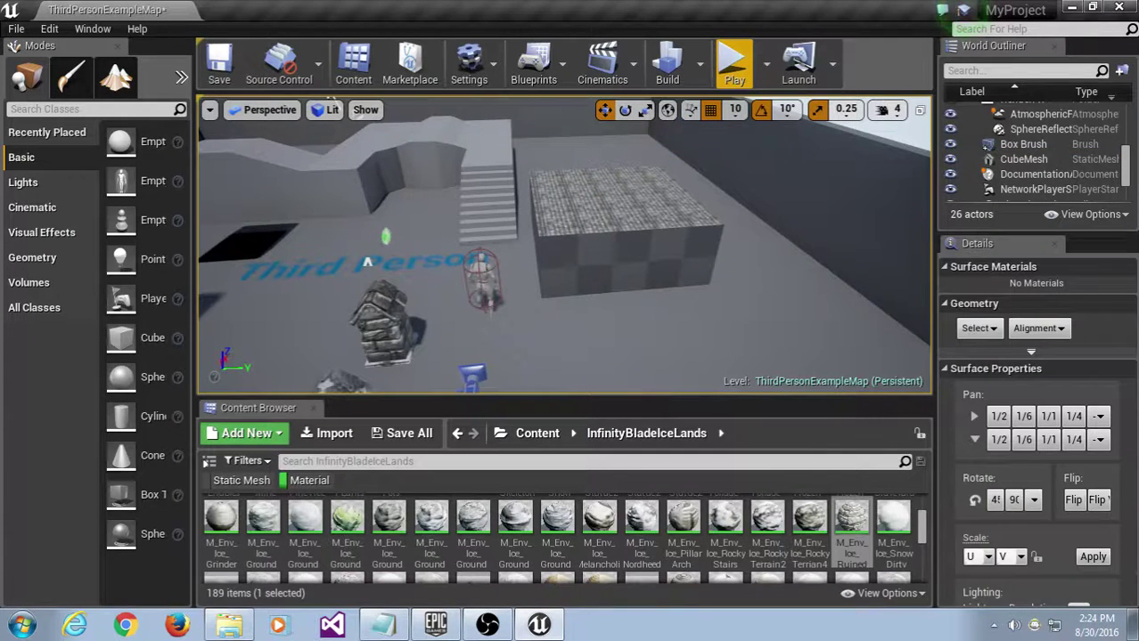
# Step: Raise the additive Box Brush to Location Z 410 and frame it in the view
pyautogui.click(613, 162)
pyautogui.moveTo(613, 159); pyautogui.dragTo(614, 103)
pyautogui.press('f')
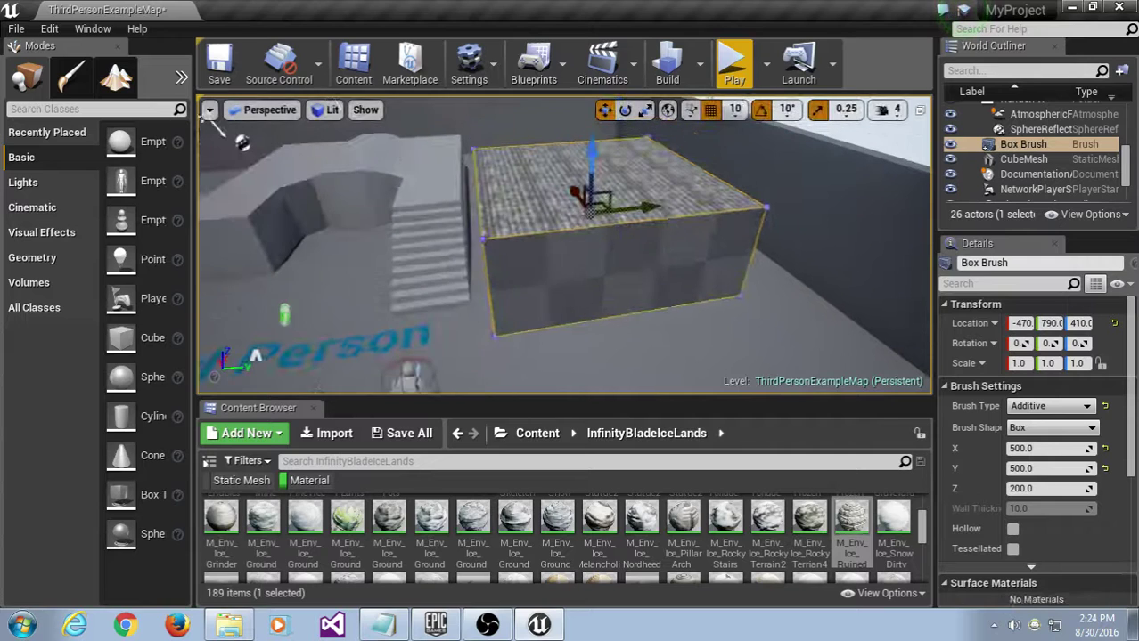
# Step: Pick the M_Env_Ice_Ruined material and select the raised box's faces, orbiting to see its top corner
pyautogui.click(767, 530)
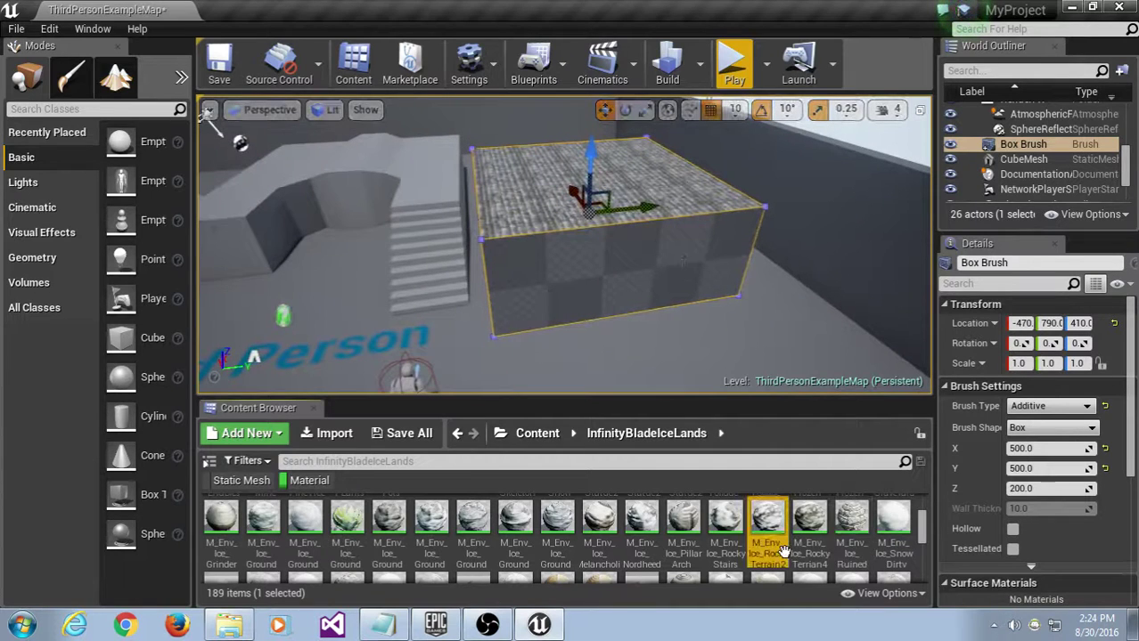
pyautogui.click(851, 530)
pyautogui.moveTo(645, 301); pyautogui.dragTo(363, 254, button='right')
pyautogui.click(645, 301)
pyautogui.click(645, 301)
pyautogui.click(645, 301)
pyautogui.click(362, 254)
pyautogui.moveTo(421, 223); pyautogui.dragTo(420, 223, button='right')
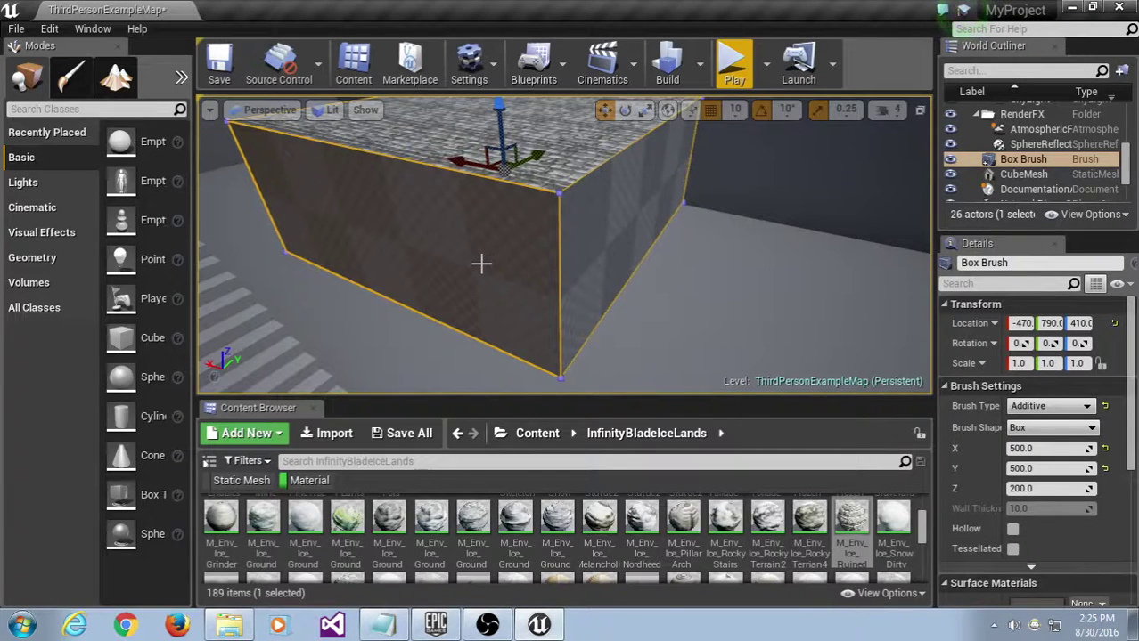
# Step: Use Geometry > Select > Select All Adjacent Surfaces in Details to select every box face
pyautogui.rightClick(481, 264)
pyautogui.moveTo(517, 320)
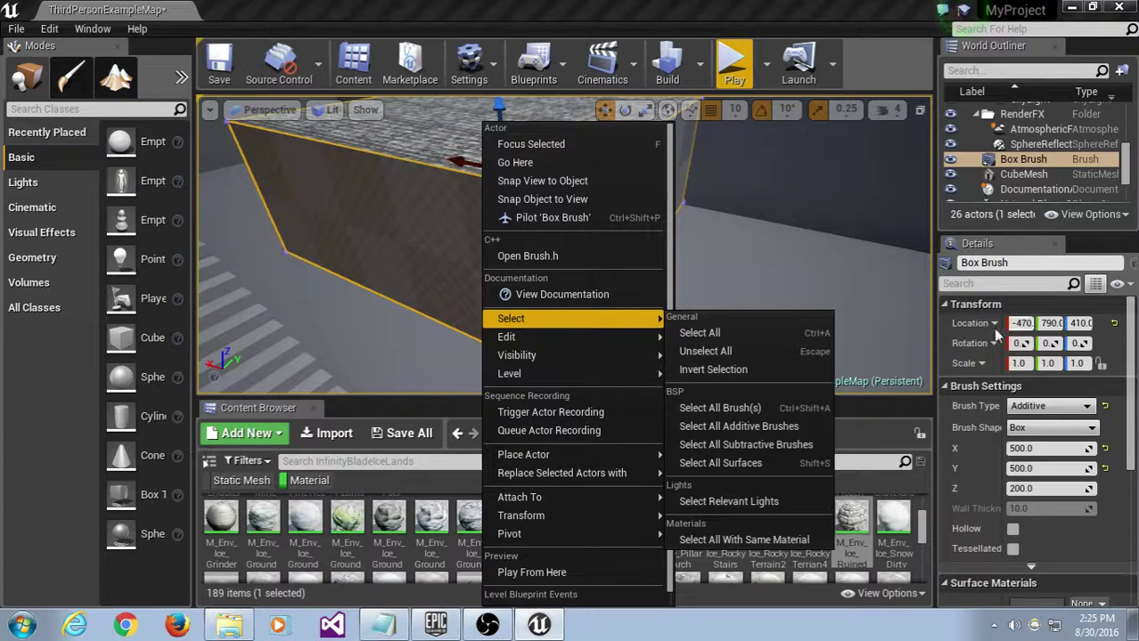
pyautogui.moveTo(1130, 383); pyautogui.dragTo(1130, 440)
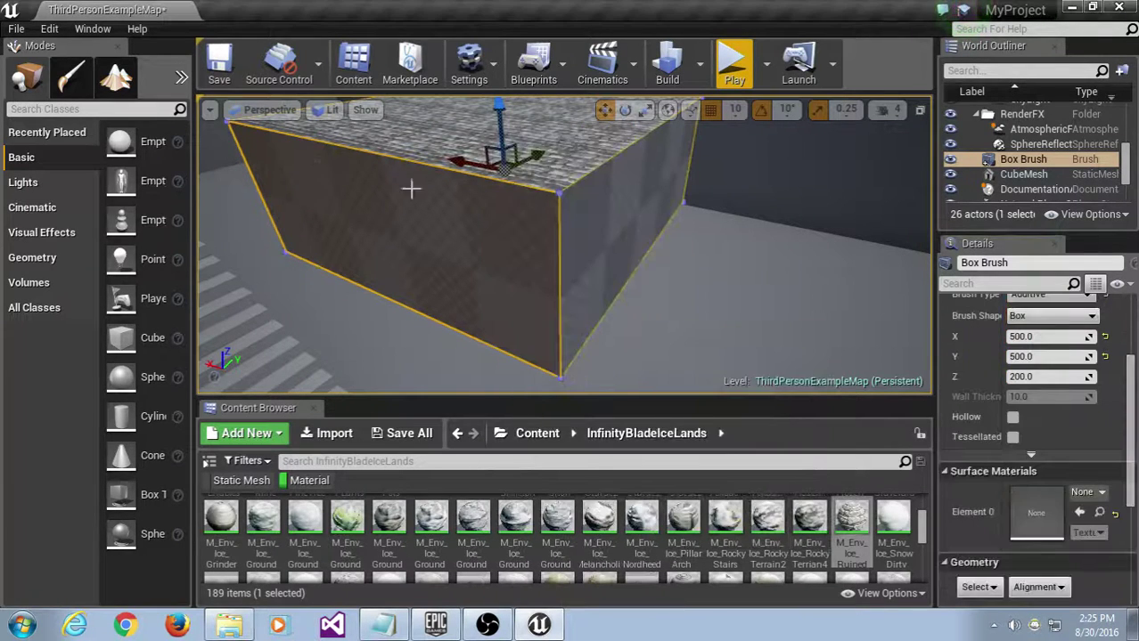
pyautogui.scroll(-2, 1109, 424)
pyautogui.scroll(-3, 1109, 424)
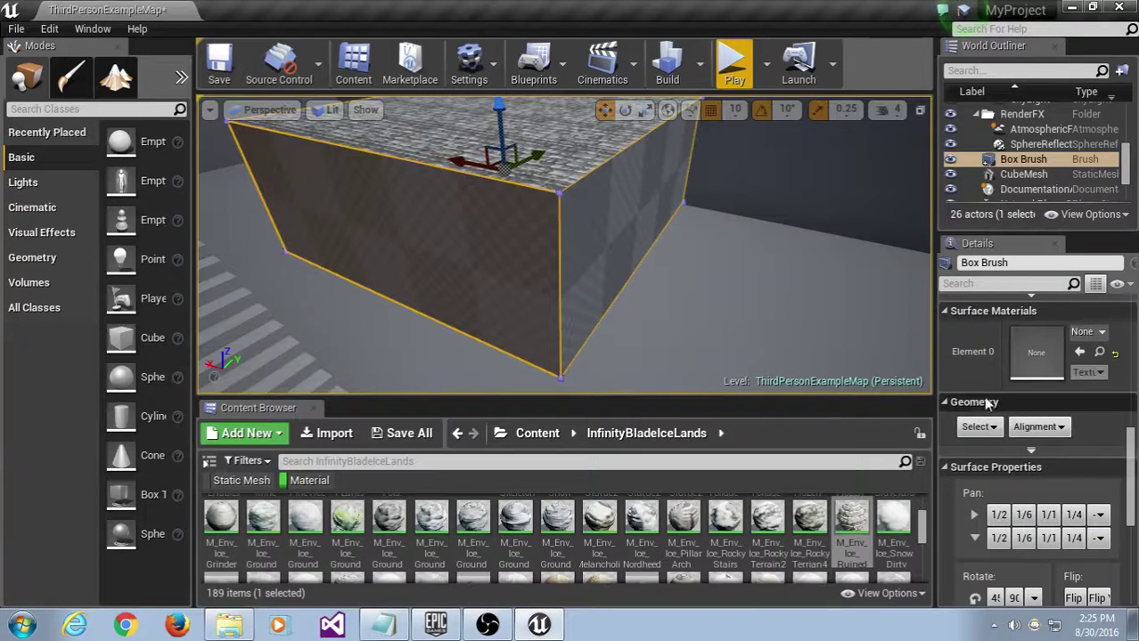
pyautogui.click(980, 427)
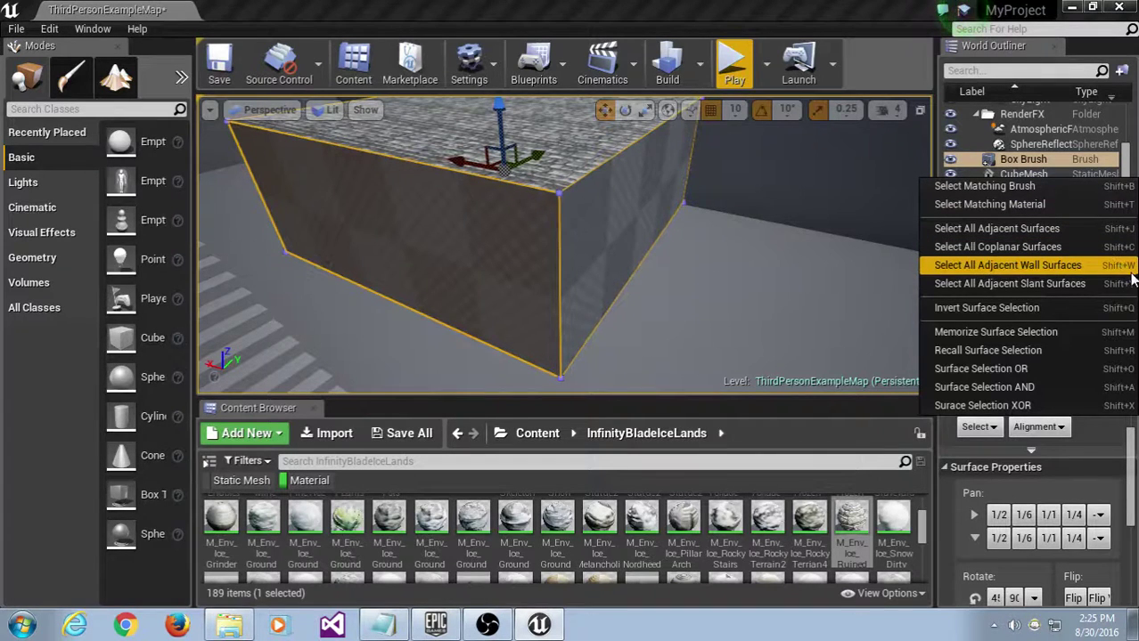
pyautogui.click(1080, 229)
# Step: Frame the box close up and pick M_Env_Ice_Snow_Dirty in the Content Browser
pyautogui.press('f')
pyautogui.moveTo(562, 249)
pyautogui.mouseDown(button='right')
pyautogui.moveTo(516, 285)
pyautogui.moveTo(525, 267)
pyautogui.moveTo(543, 303)
pyautogui.moveTo(562, 276)
pyautogui.mouseUp(button='right')
pyautogui.click(893, 519)
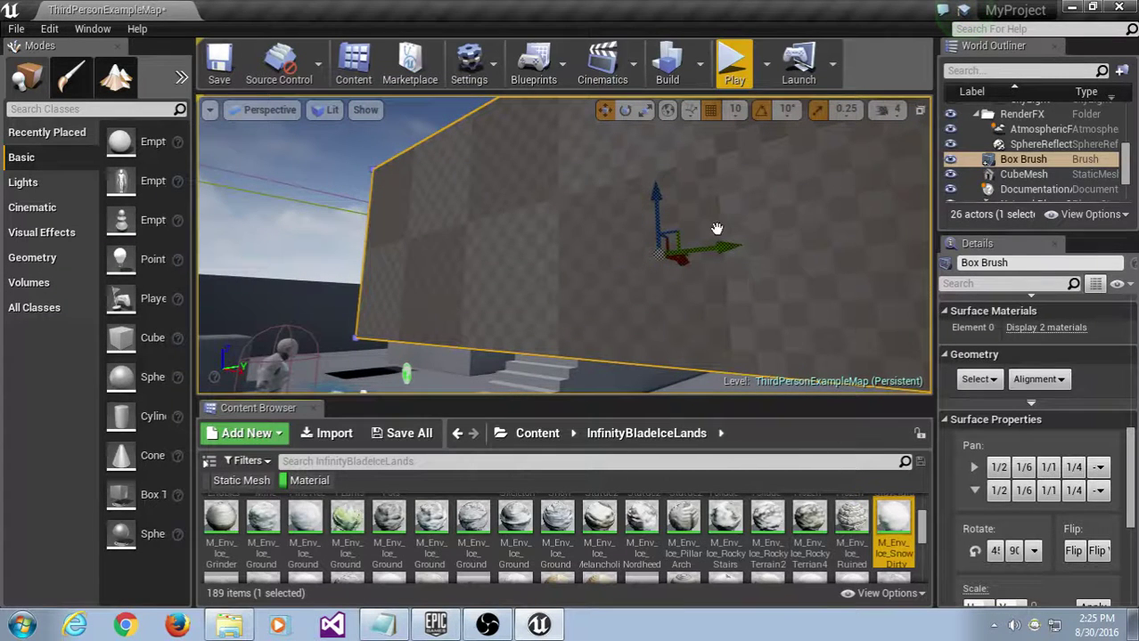
# Step: Apply Snow_Dirty, then an M_Env_Ice_Ground material, to the raised box's faces
pyautogui.moveTo(614, 226); pyautogui.dragTo(611, 229)
pyautogui.moveTo(617, 257)
pyautogui.mouseDown(button='right')
pyautogui.moveTo(588, 303)
pyautogui.moveTo(570, 303)
pyautogui.moveTo(575, 320)
pyautogui.moveTo(579, 294)
pyautogui.moveTo(566, 280)
pyautogui.mouseUp(button='right')
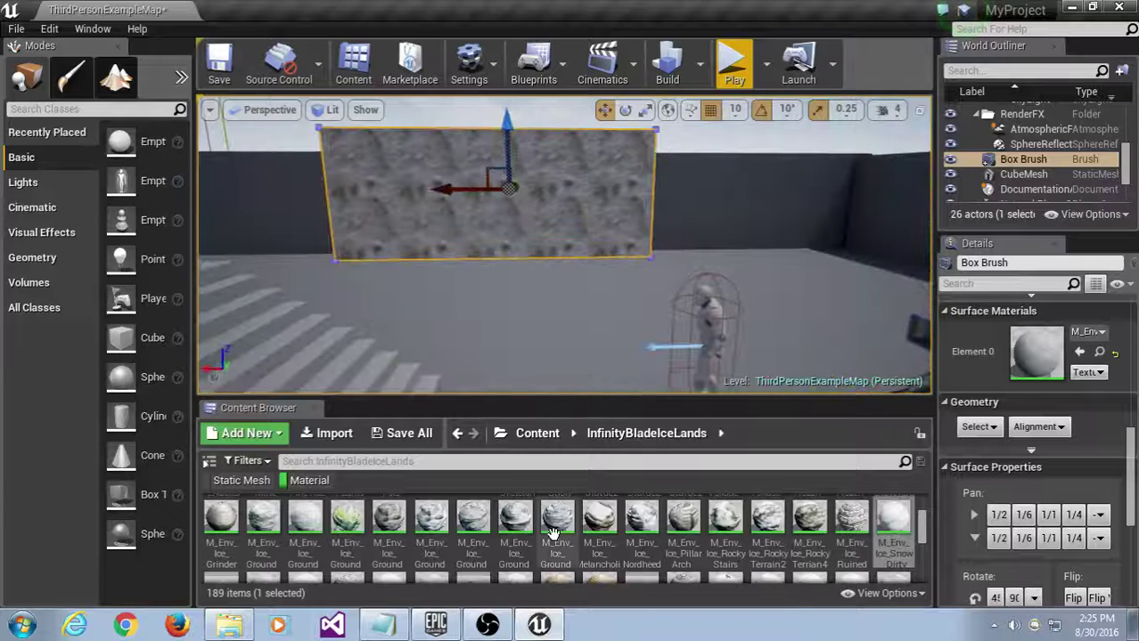
pyautogui.moveTo(557, 535); pyautogui.dragTo(535, 160)
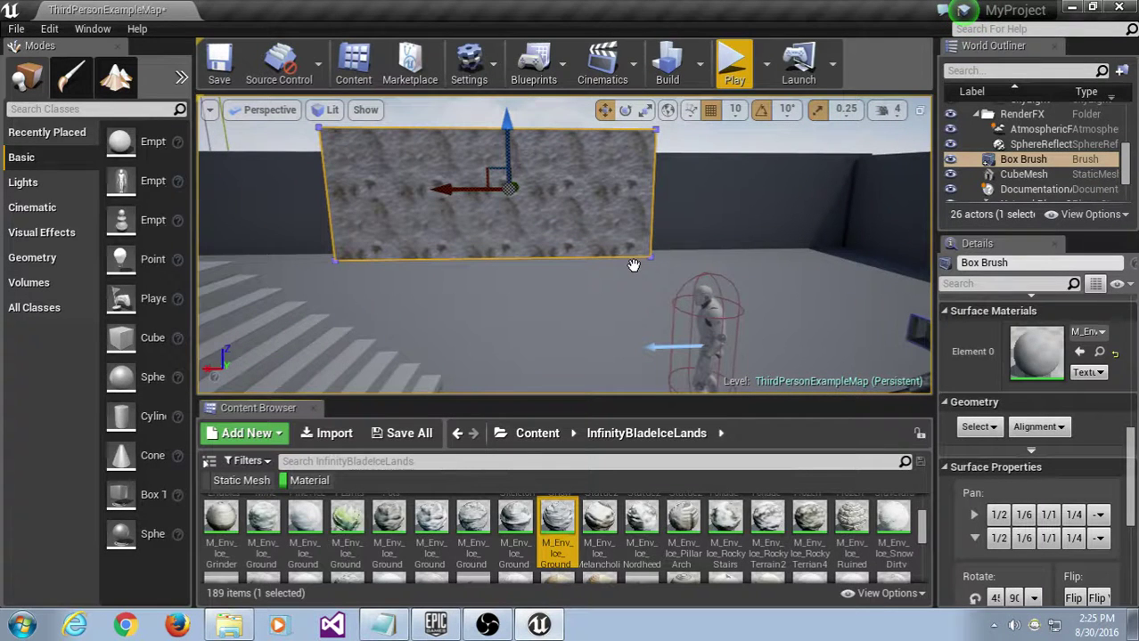
pyautogui.moveTo(633, 265); pyautogui.dragTo(632, 265)
# Step: Orbit around the textured box to inspect its sides, then switch to the OBS window with Alt+Tab
pyautogui.moveTo(566, 267)
pyautogui.mouseDown(button='right')
pyautogui.moveTo(579, 268)
pyautogui.moveTo(593, 302)
pyautogui.mouseUp(button='right')
pyautogui.moveTo(601, 374)
pyautogui.mouseDown(button='right')
pyautogui.moveTo(623, 348)
pyautogui.moveTo(677, 338)
pyautogui.moveTo(864, 170)
pyautogui.moveTo(731, 187)
pyautogui.moveTo(890, 154)
pyautogui.moveTo(713, 241)
pyautogui.moveTo(614, 306)
pyautogui.moveTo(623, 285)
pyautogui.moveTo(659, 312)
pyautogui.moveTo(606, 307)
pyautogui.moveTo(623, 303)
pyautogui.moveTo(628, 329)
pyautogui.moveTo(633, 267)
pyautogui.moveTo(604, 144)
pyautogui.mouseUp(button='right')
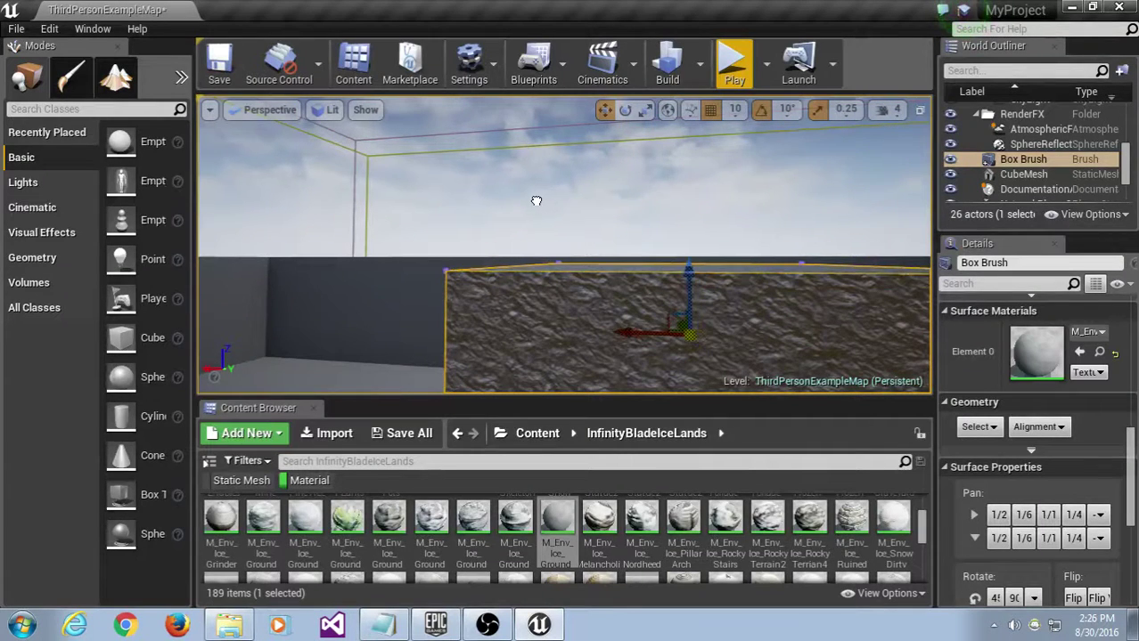
pyautogui.moveTo(535, 201)
pyautogui.mouseDown(button='right')
pyautogui.moveTo(517, 231)
pyautogui.moveTo(475, 193)
pyautogui.moveTo(485, 187)
pyautogui.moveTo(472, 214)
pyautogui.moveTo(499, 194)
pyautogui.mouseUp(button='right')
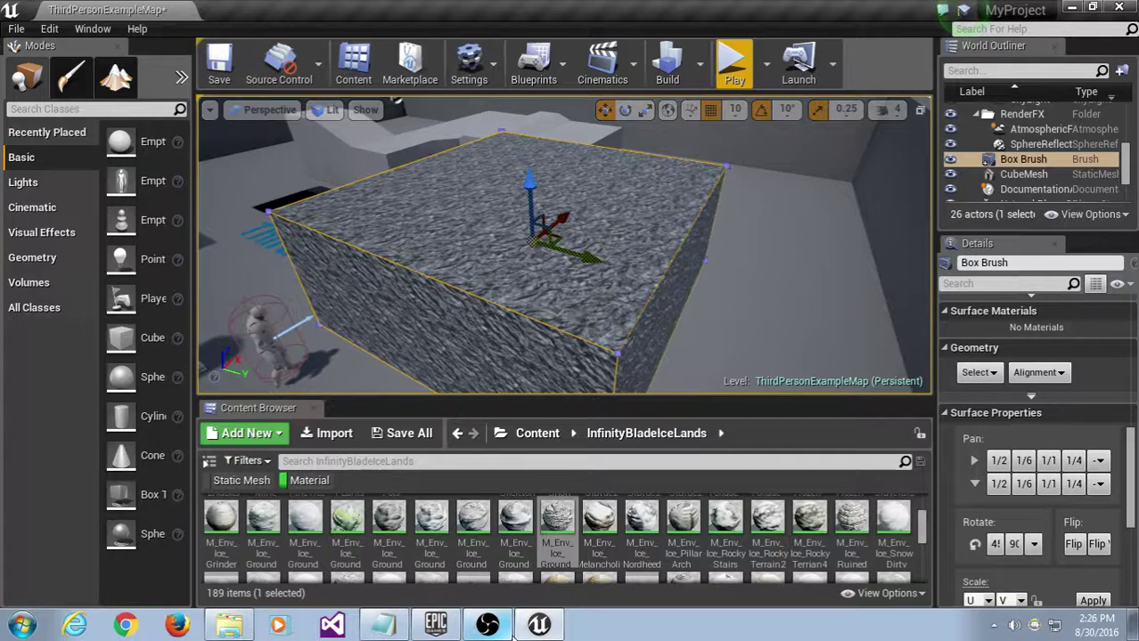
pyautogui.hotkey('alt', 'Tab')
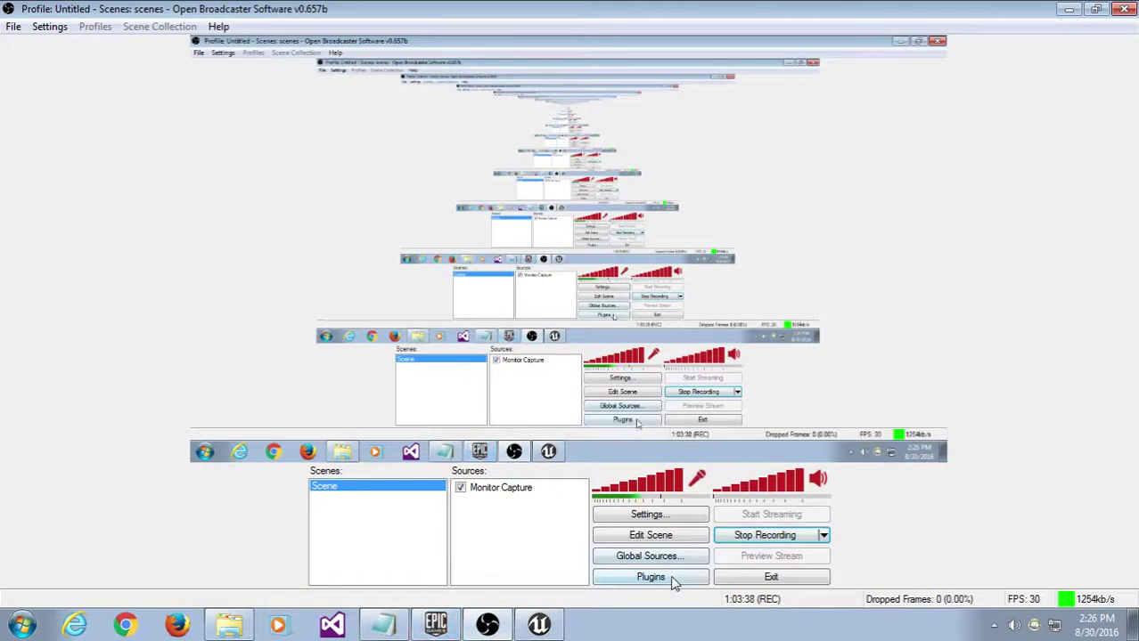